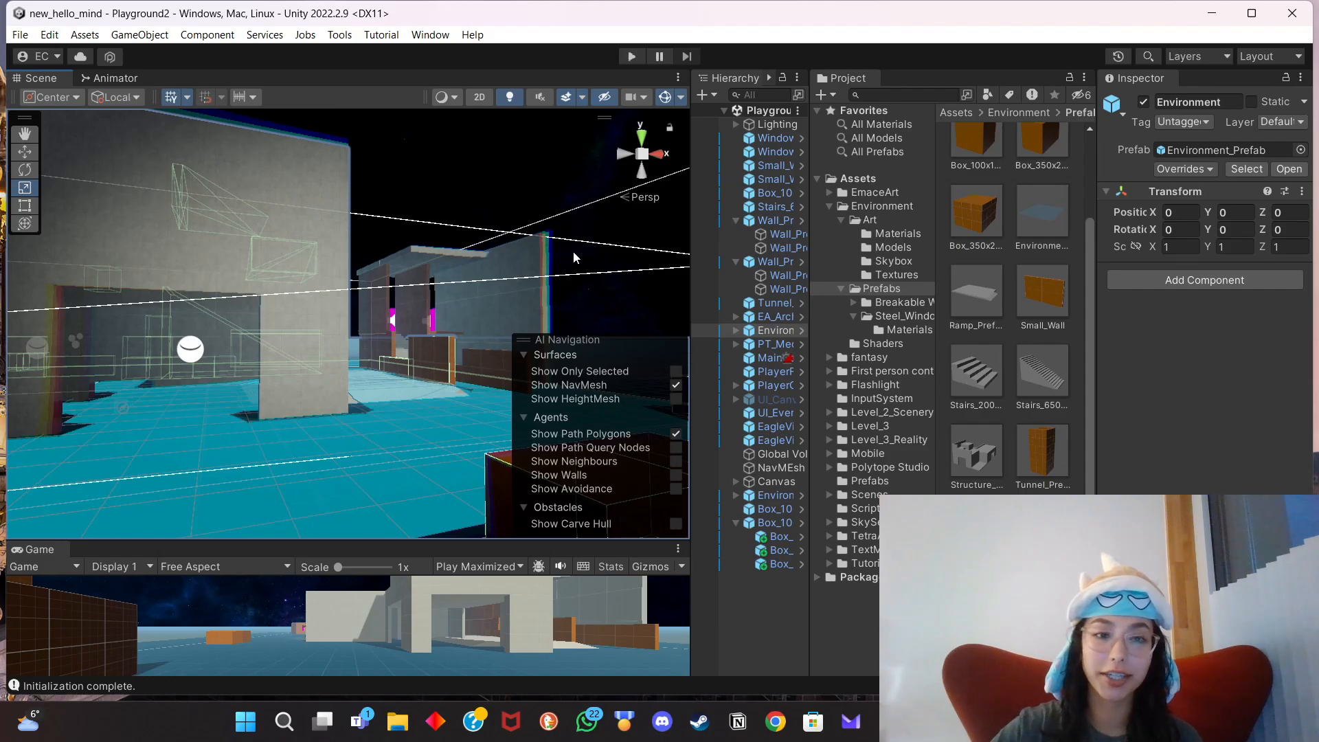
# Examine the lookout structure in the scene, including its stairs, tall panels, magenta windows and grey walls.
pyautogui.moveTo(420, 389); pyautogui.dragTo(393, 385, button='middle')
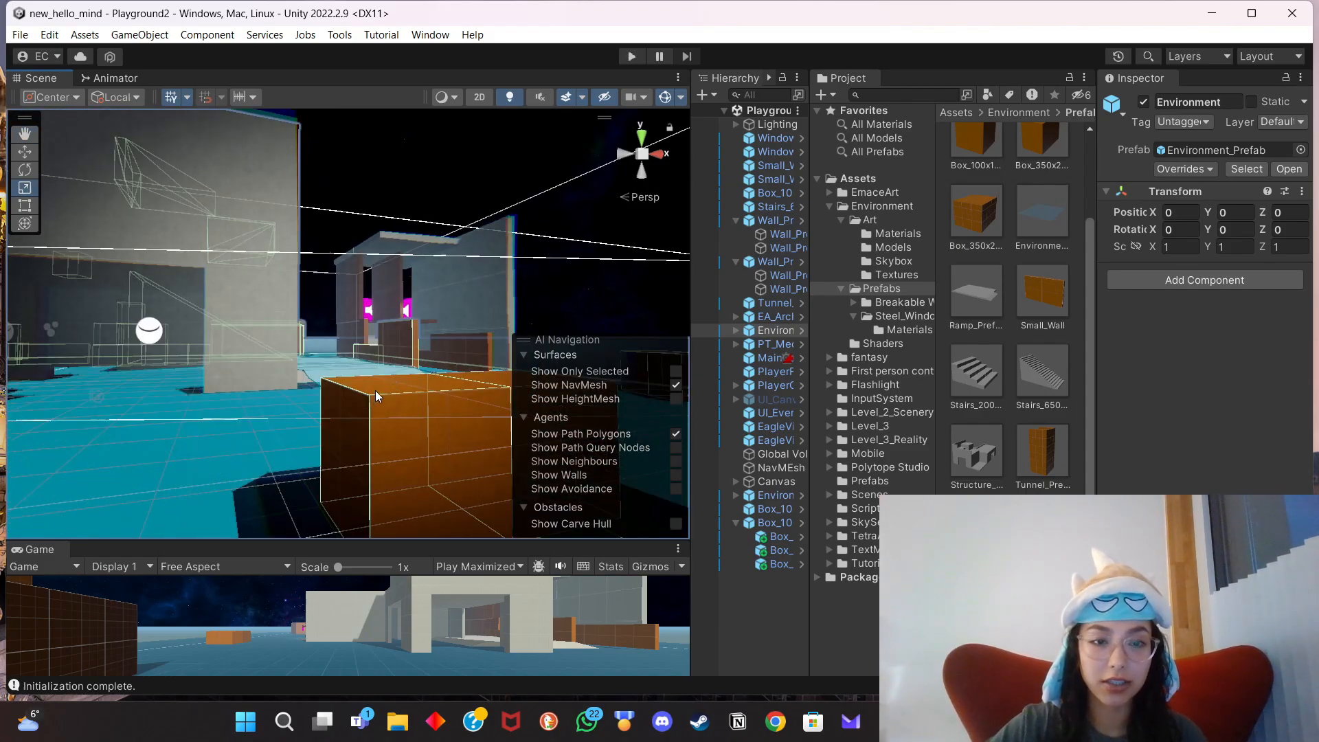
pyautogui.moveTo(460, 319); pyautogui.dragTo(106, 385, button='right')
pyautogui.moveTo(306, 353); pyautogui.dragTo(335, 367, button='right')
pyautogui.moveTo(336, 367)
pyautogui.mouseDown(button='middle')
pyautogui.moveTo(285, 382)
pyautogui.moveTo(298, 378)
pyautogui.mouseUp(button='middle')
pyautogui.scroll(3, 269, 333)
pyautogui.moveTo(269, 333)
pyautogui.mouseDown(button='middle')
pyautogui.moveTo(286, 323)
pyautogui.moveTo(215, 361)
pyautogui.moveTo(142, 343)
pyautogui.moveTo(130, 358)
pyautogui.moveTo(241, 362)
pyautogui.mouseUp(button='middle')
pyautogui.scroll(3, 213, 339)
pyautogui.moveTo(96, 364); pyautogui.dragTo(355, 365, button='middle')
pyautogui.moveTo(275, 368)
pyautogui.mouseDown(button='middle')
pyautogui.moveTo(324, 369)
pyautogui.moveTo(477, 323)
pyautogui.mouseUp(button='middle')
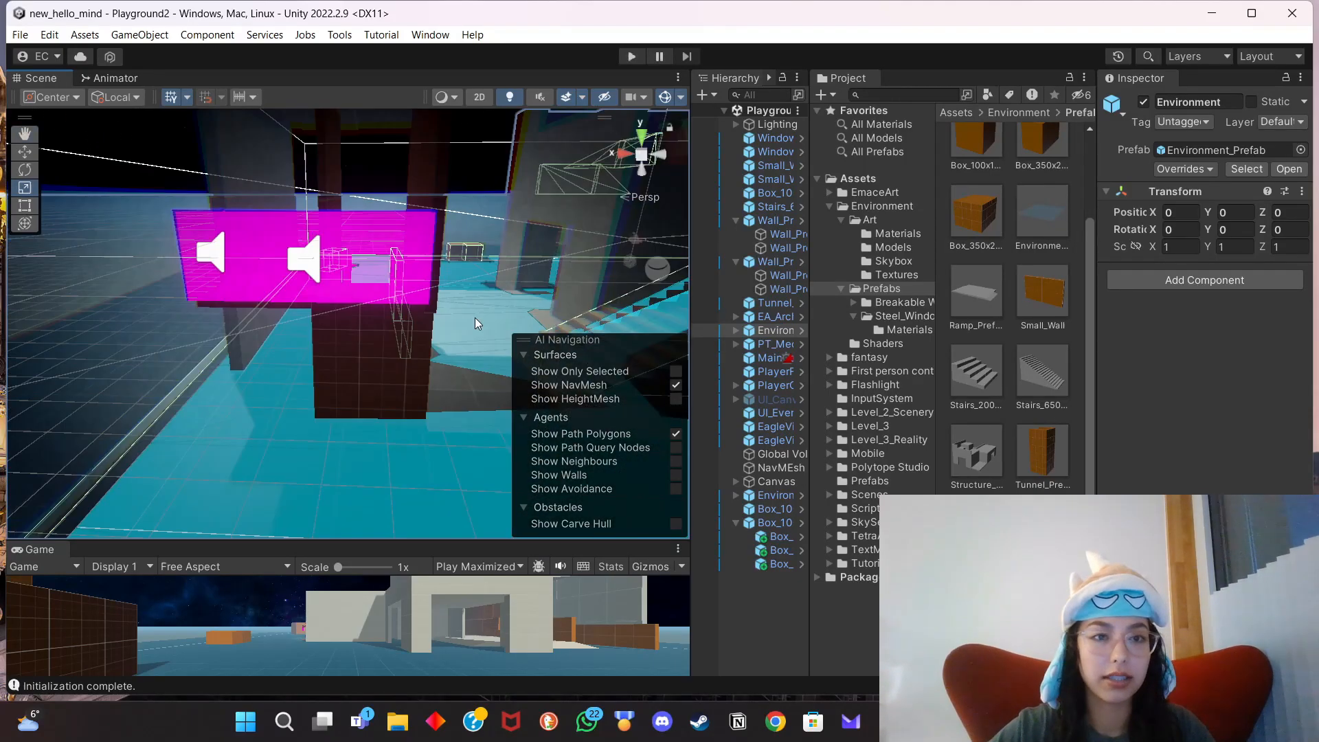
pyautogui.keyDown('alt'); pyautogui.moveTo(476, 323); pyautogui.dragTo(317, 338); pyautogui.keyUp('alt')
pyautogui.moveTo(317, 338); pyautogui.dragTo(248, 324, button='middle')
pyautogui.moveTo(550, 289); pyautogui.dragTo(466, 281, button='right')
pyautogui.moveTo(466, 280); pyautogui.dragTo(375, 327, button='middle')
# Playtest the level, walking around the lookout structure, along its grey side wall and back to the foot of the stairs.
pyautogui.click(632, 56)
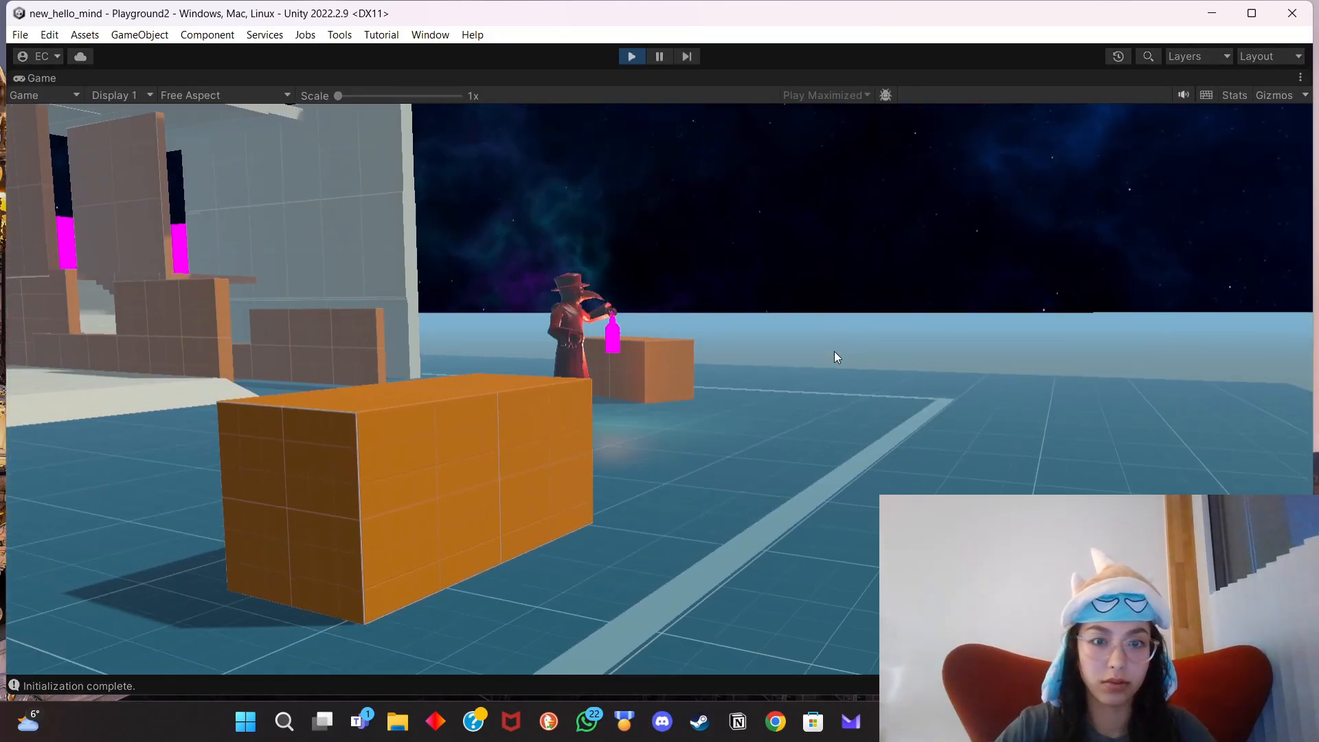
pyautogui.press('w')
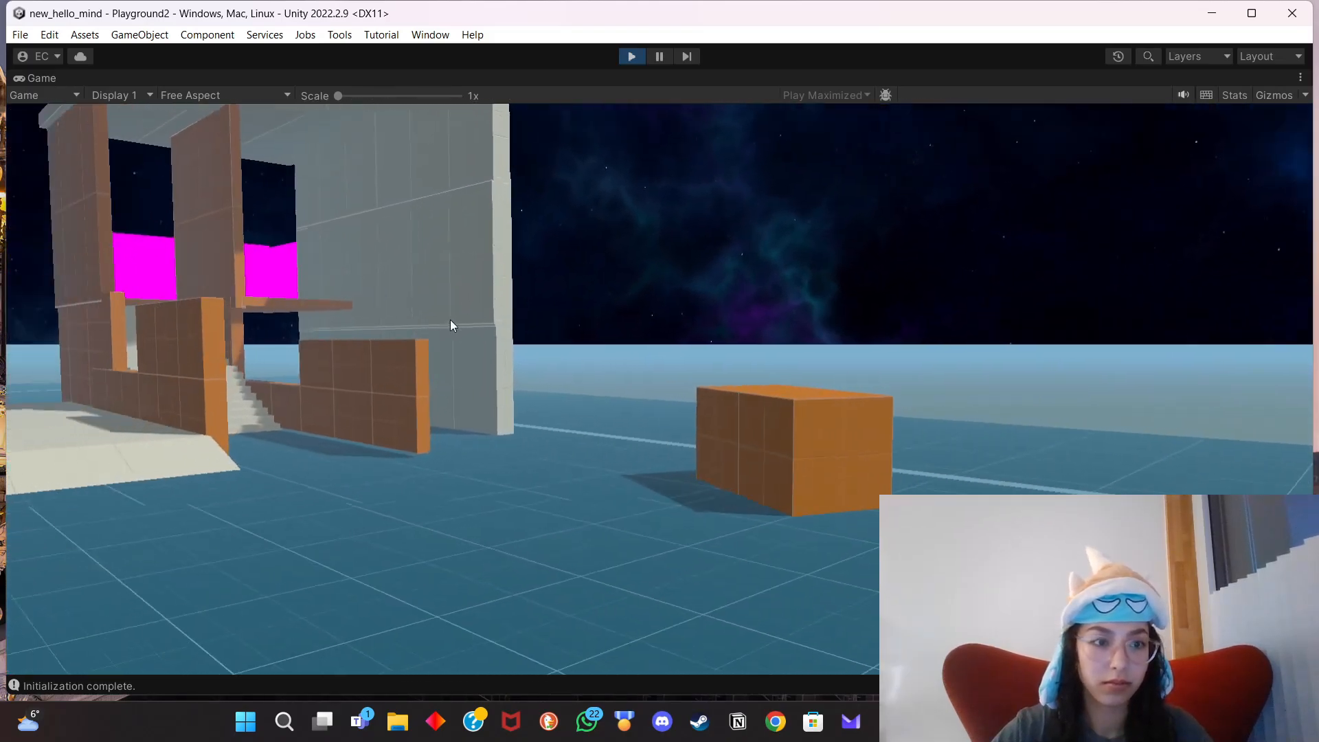
pyautogui.press('w')
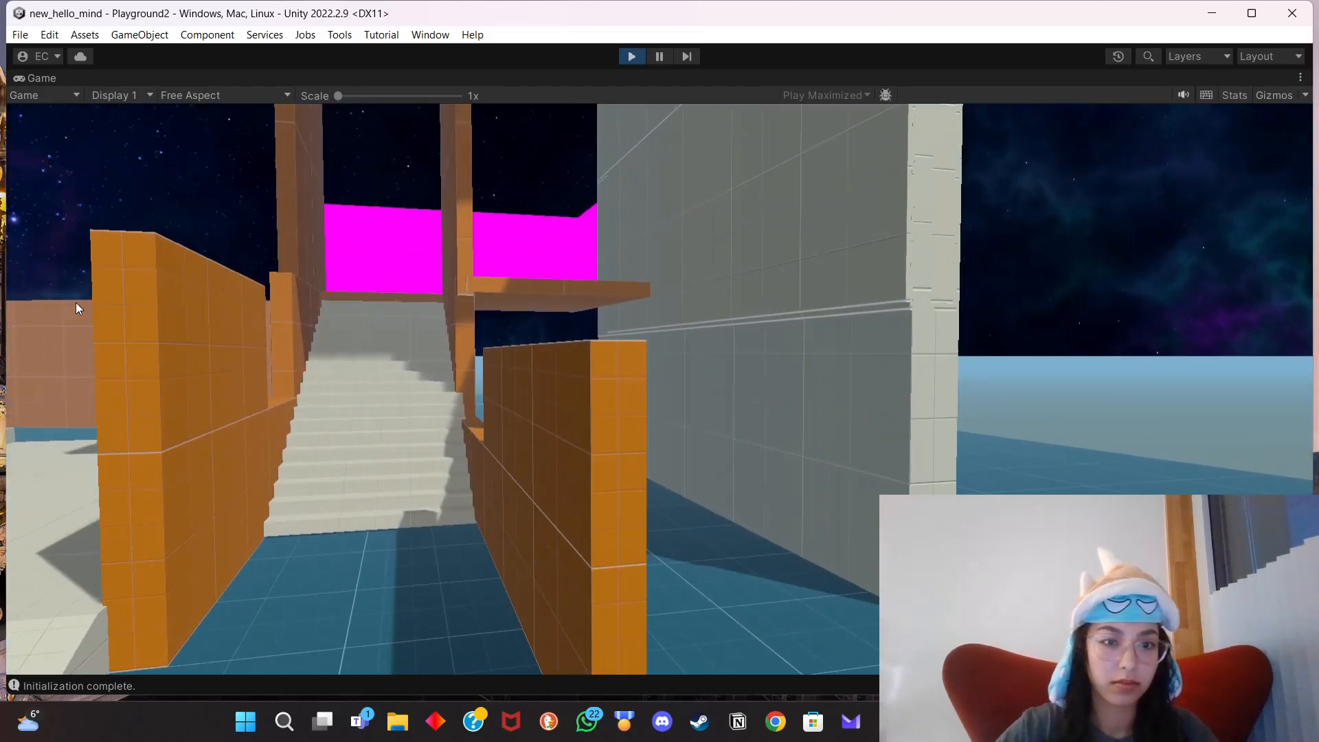
pyautogui.press('d')
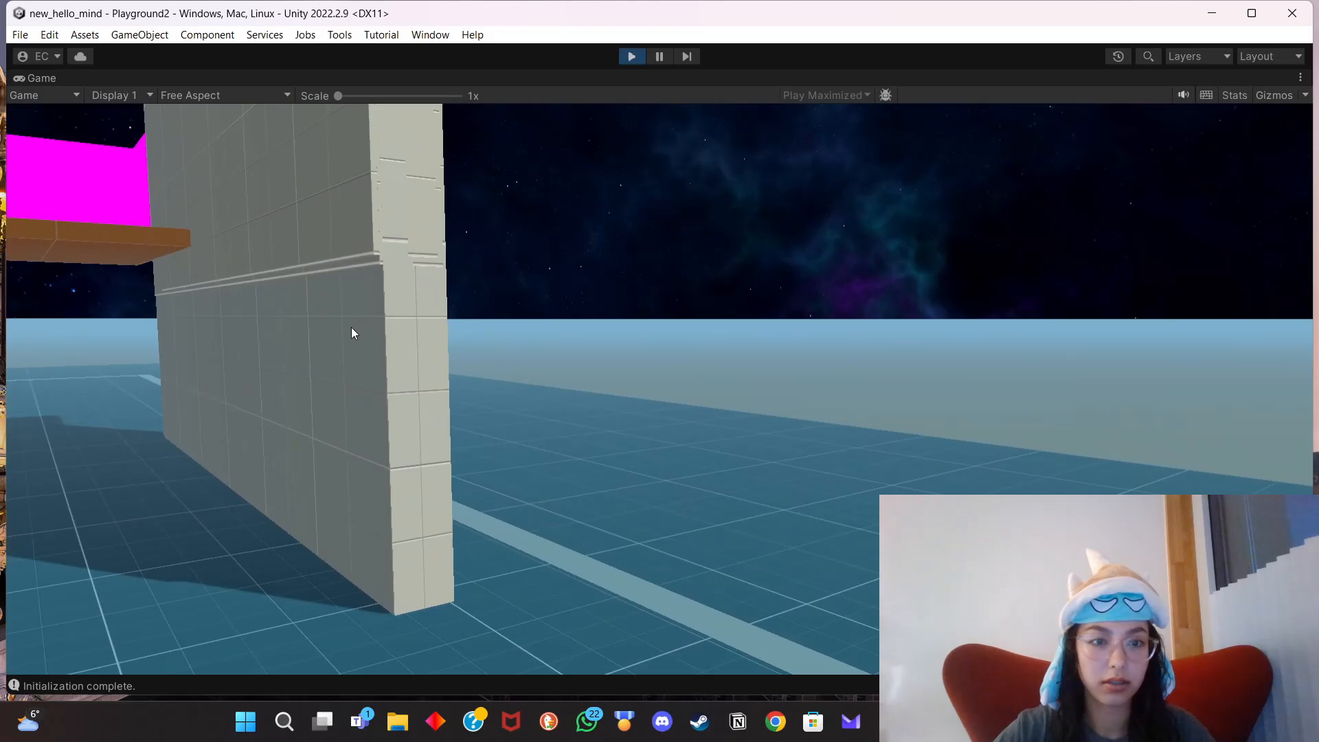
pyautogui.press('w')
pyautogui.press('w')
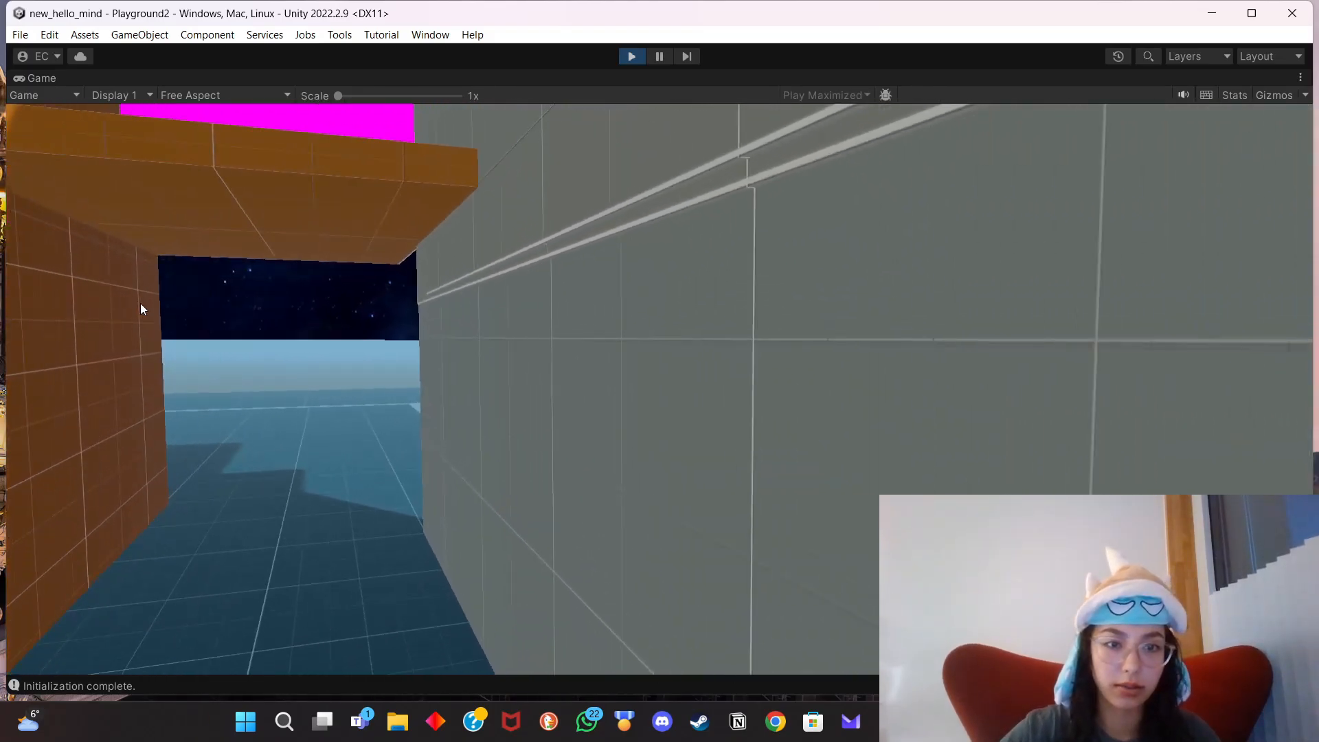
pyautogui.press('w')
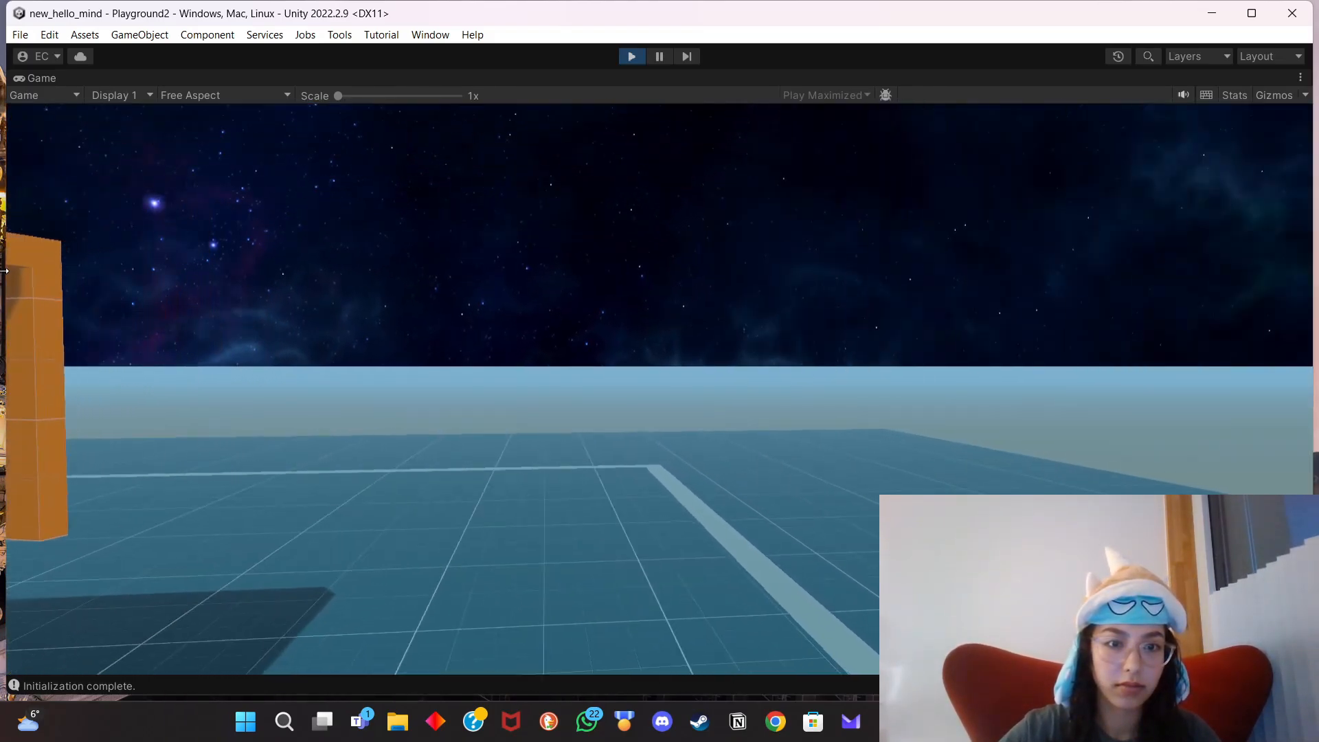
pyautogui.press('w')
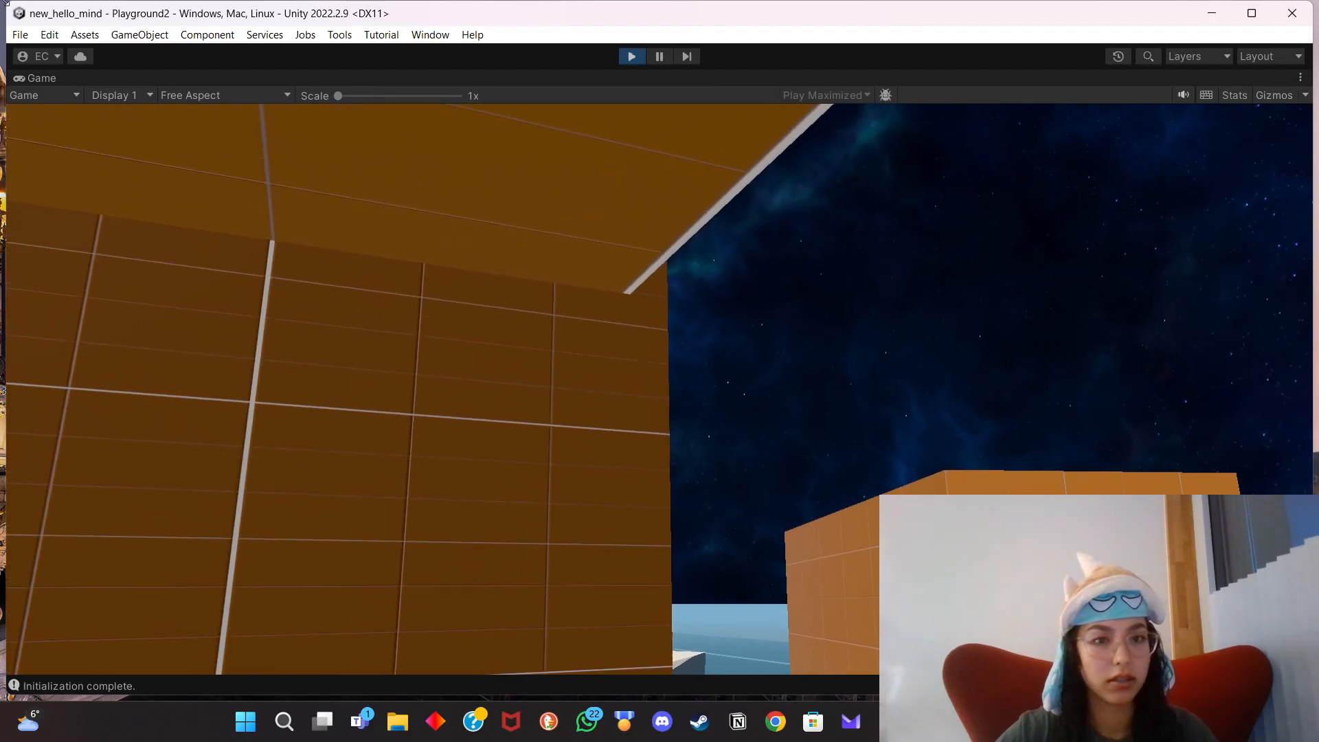
pyautogui.press('d')
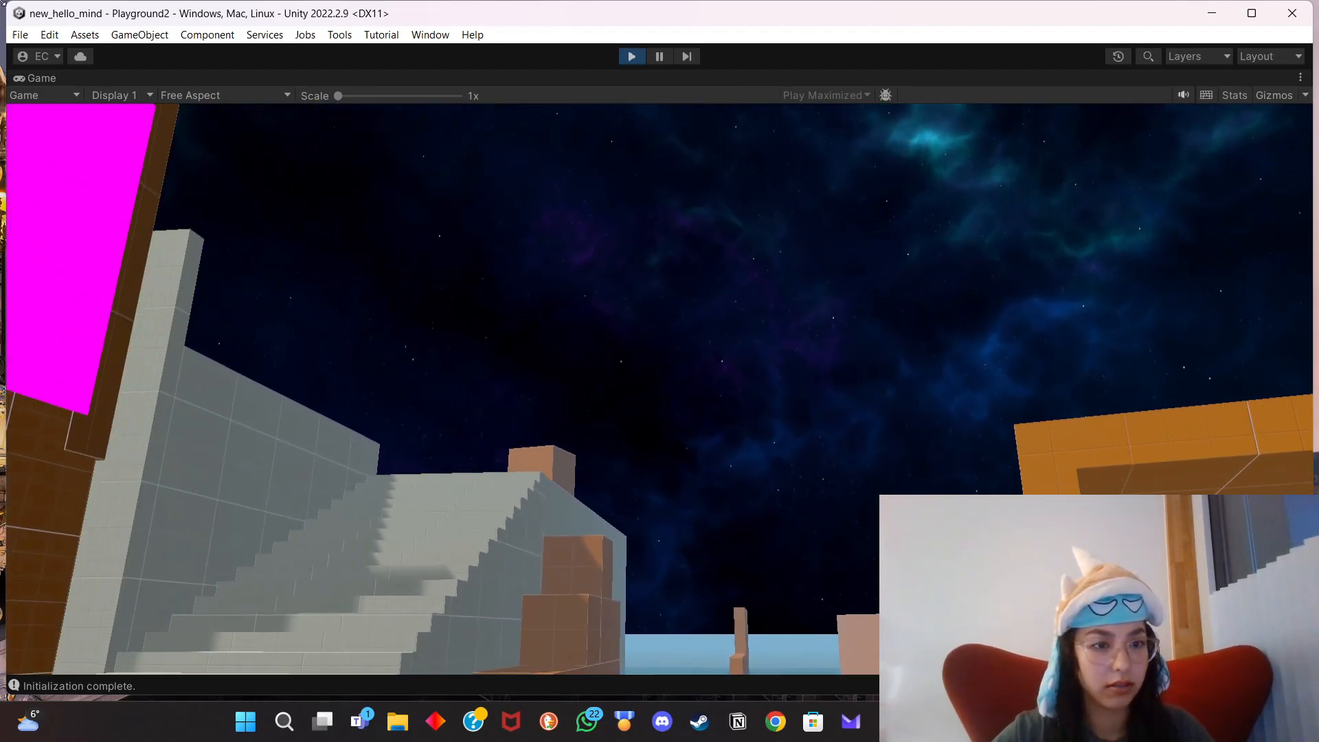
pyautogui.press('w')
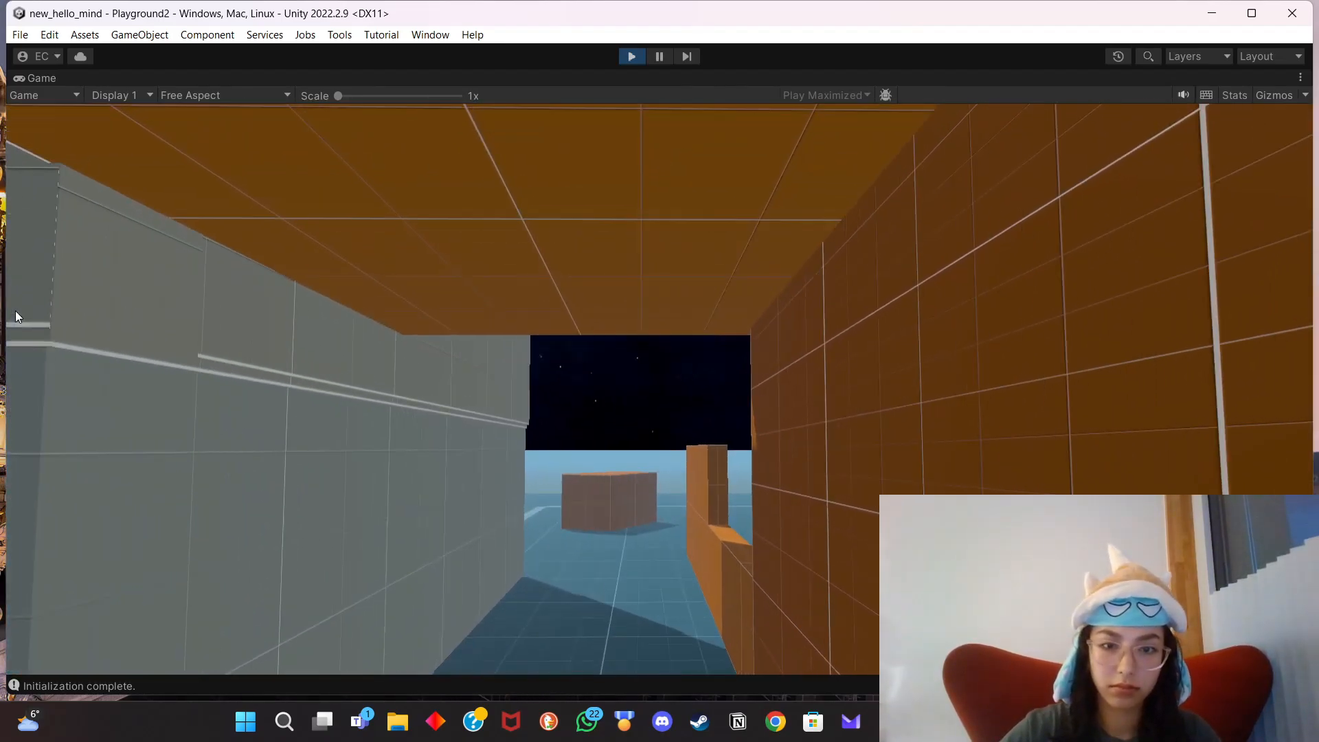
pyautogui.press('w')
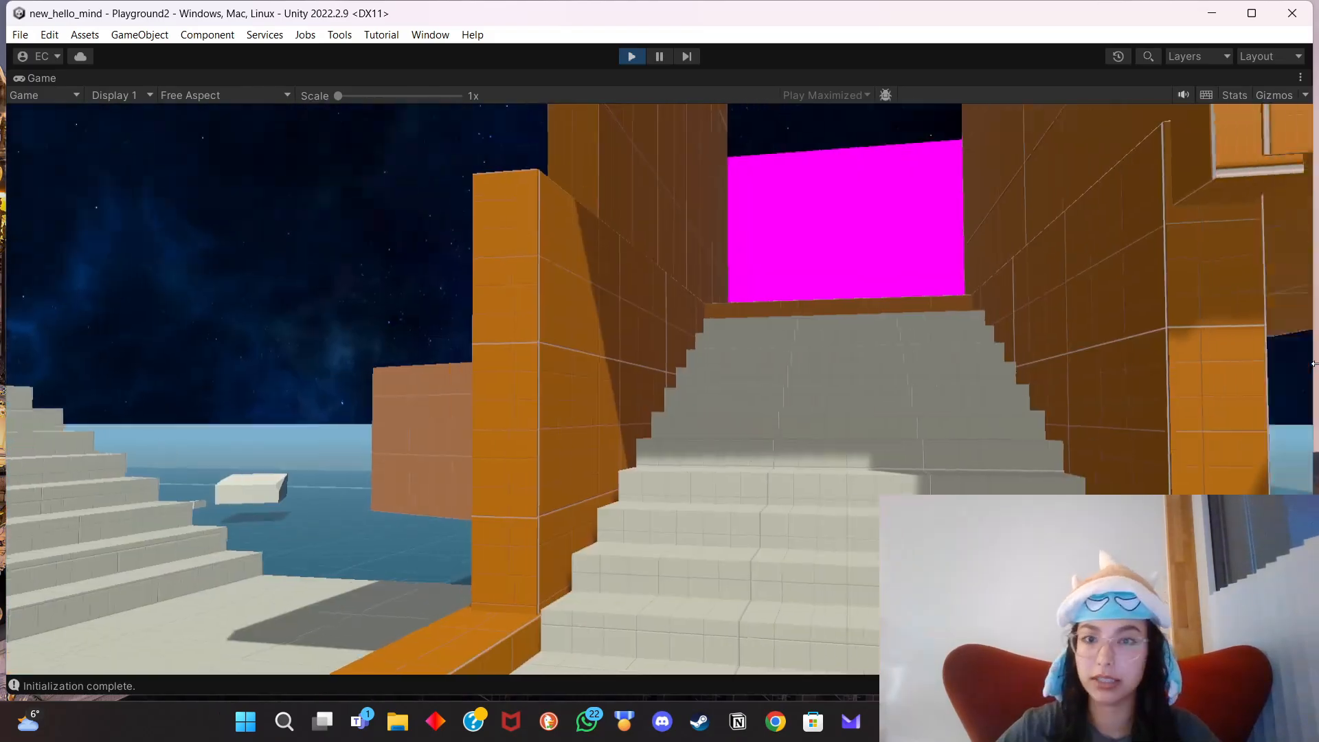
# Climb to the kidnapper lookout in the playtest, check the view past the magenta windows and side ledge, and end play mode.
pyautogui.press('w')
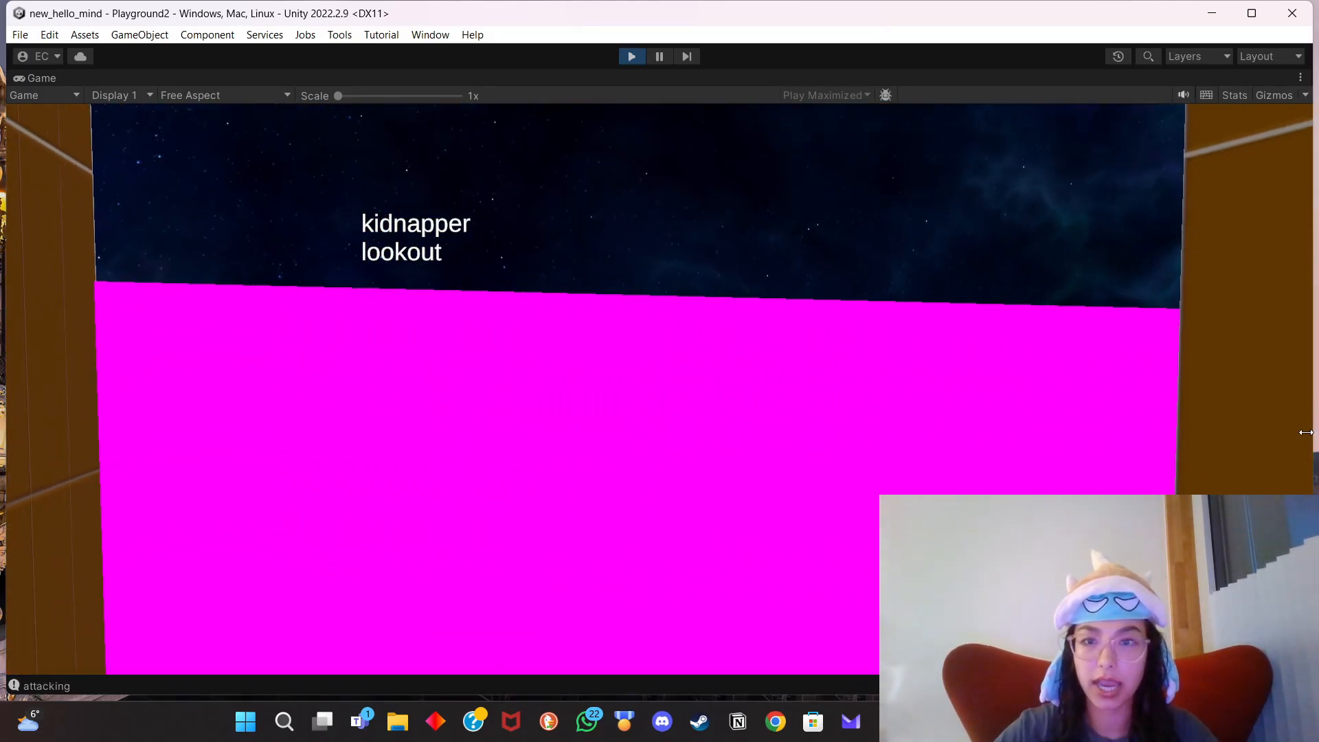
pyautogui.press('w')
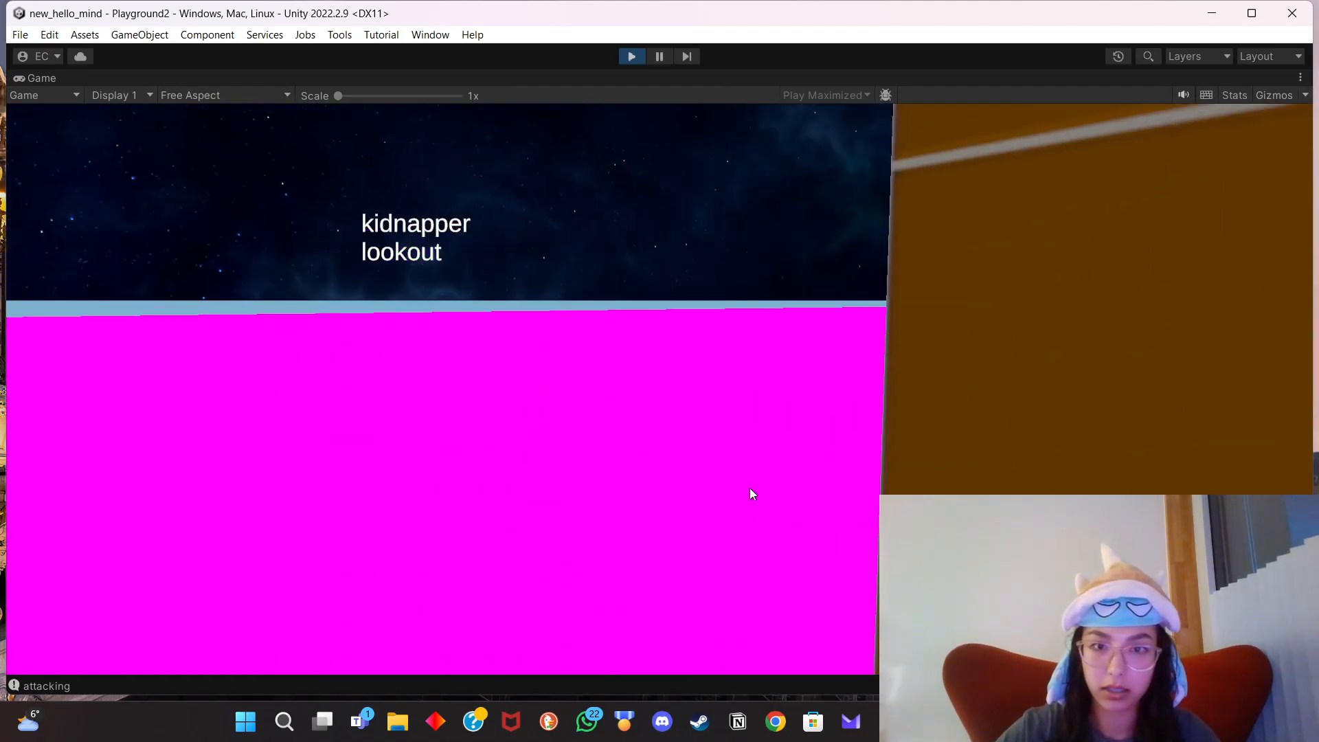
pyautogui.press('w')
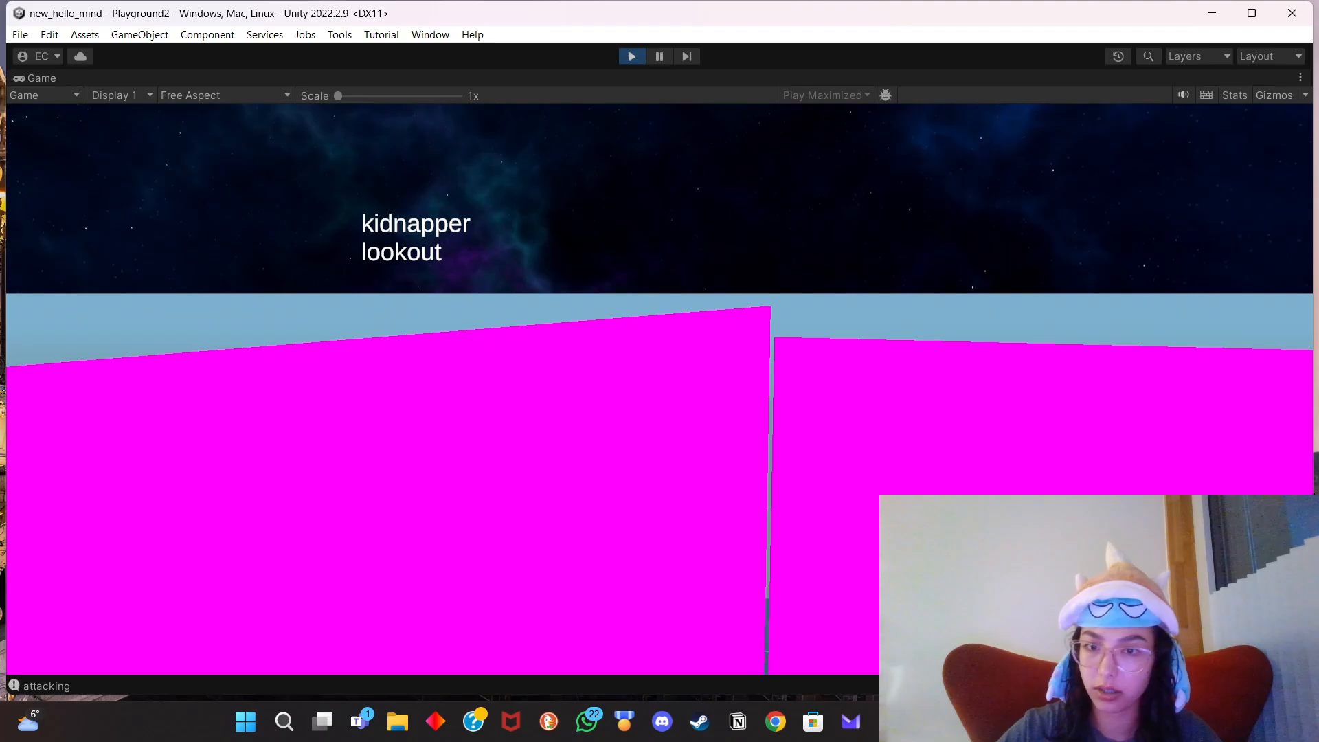
pyautogui.press('d')
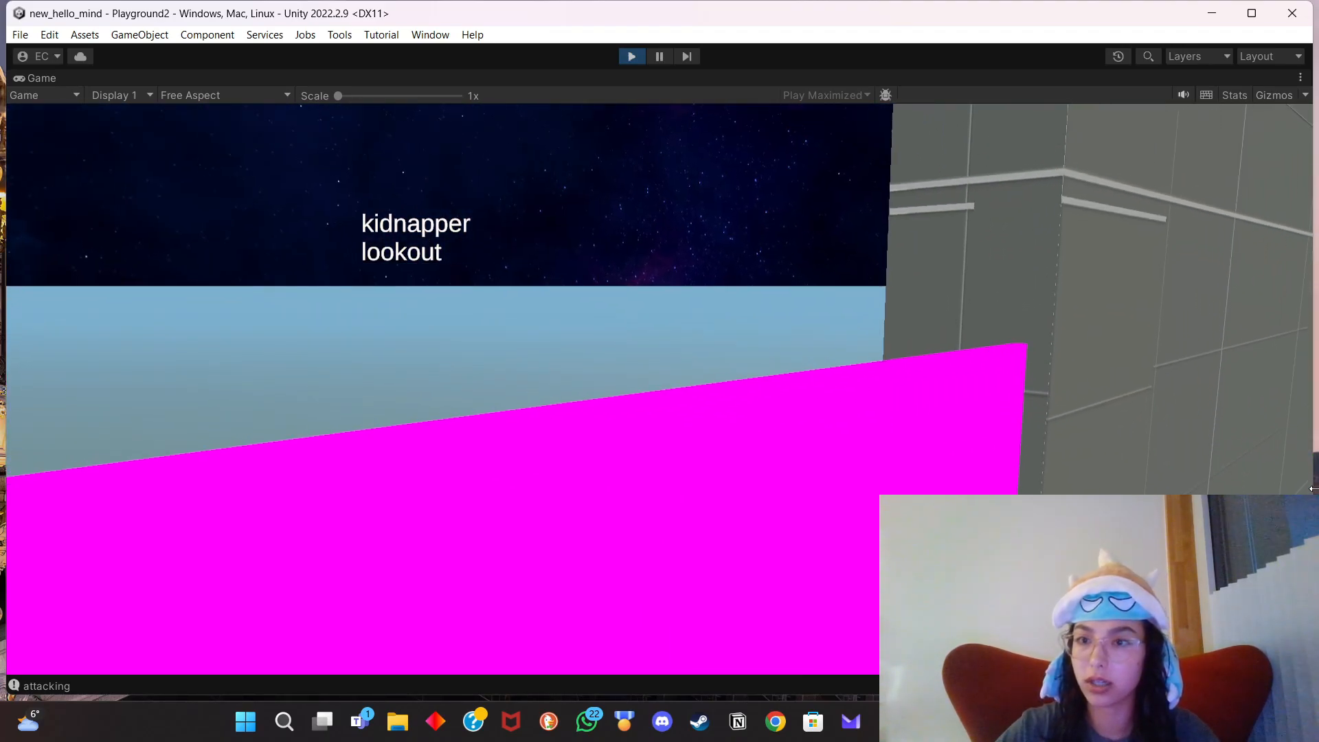
pyautogui.press('w')
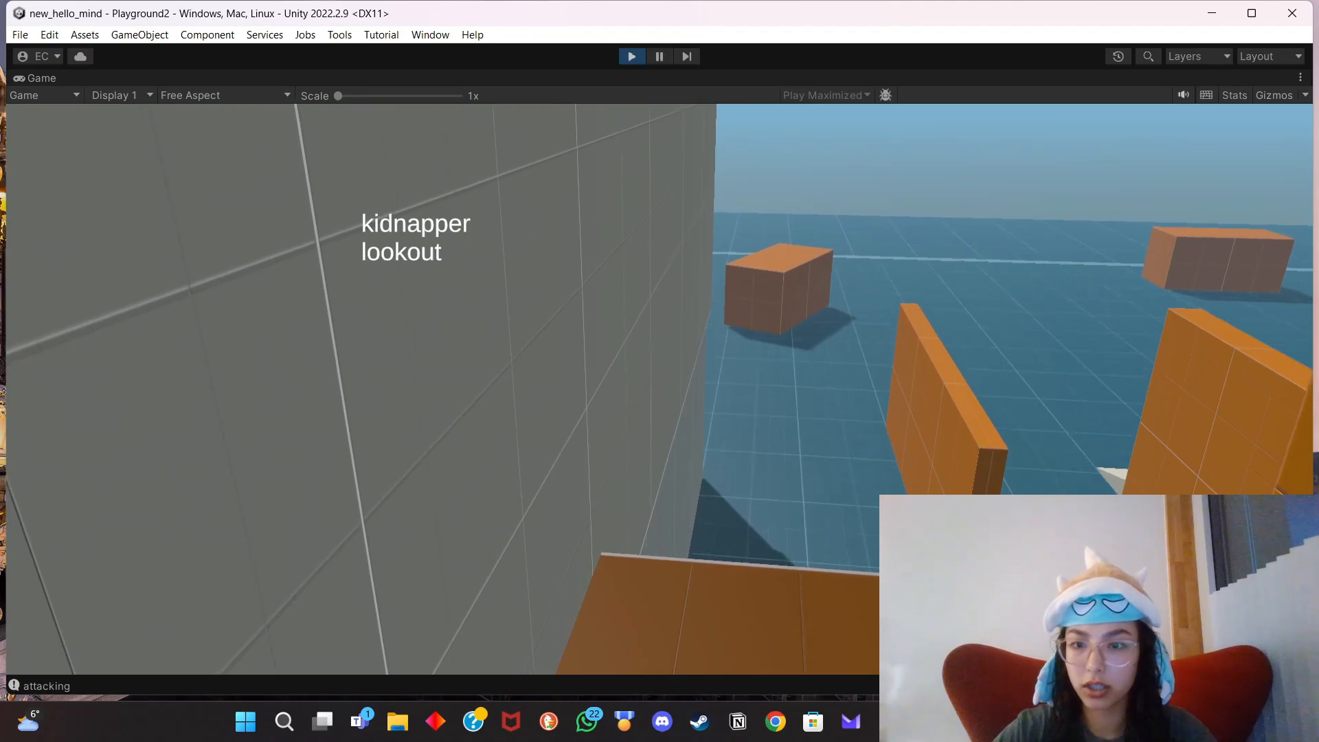
pyautogui.press('w')
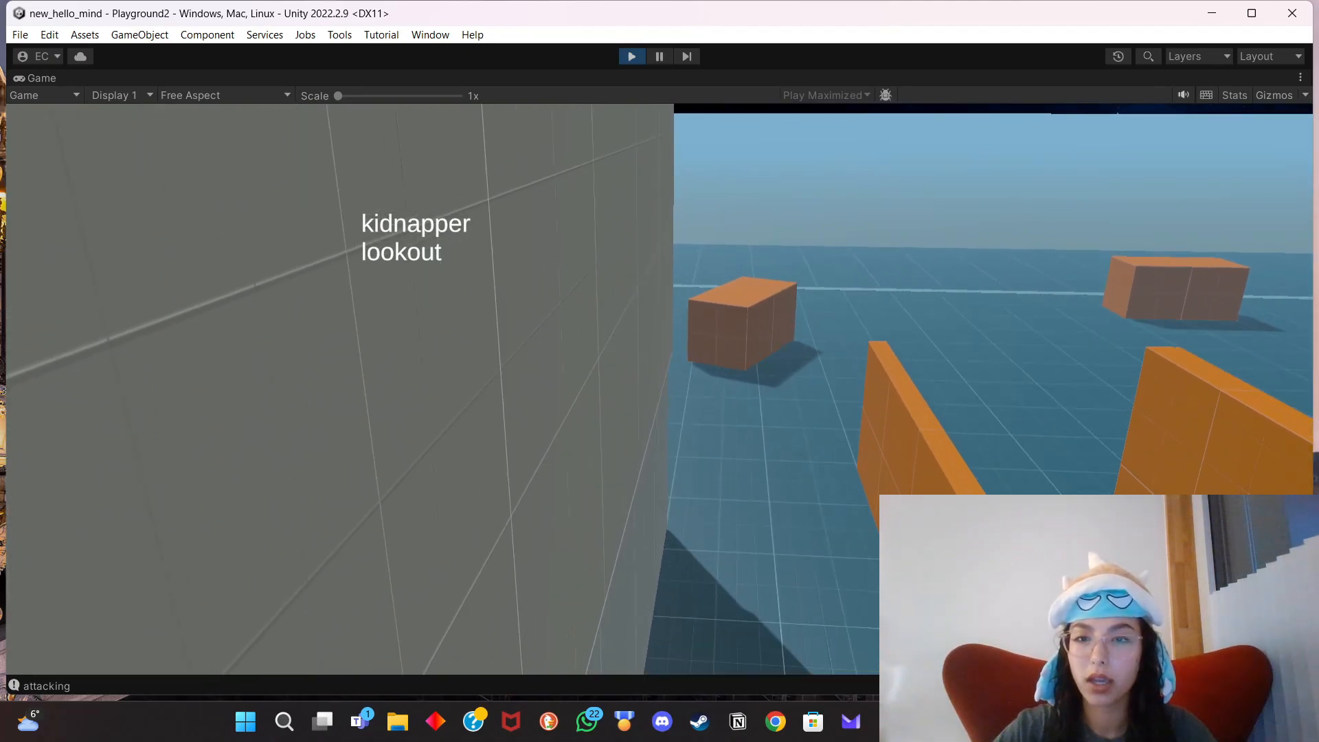
pyautogui.press('w')
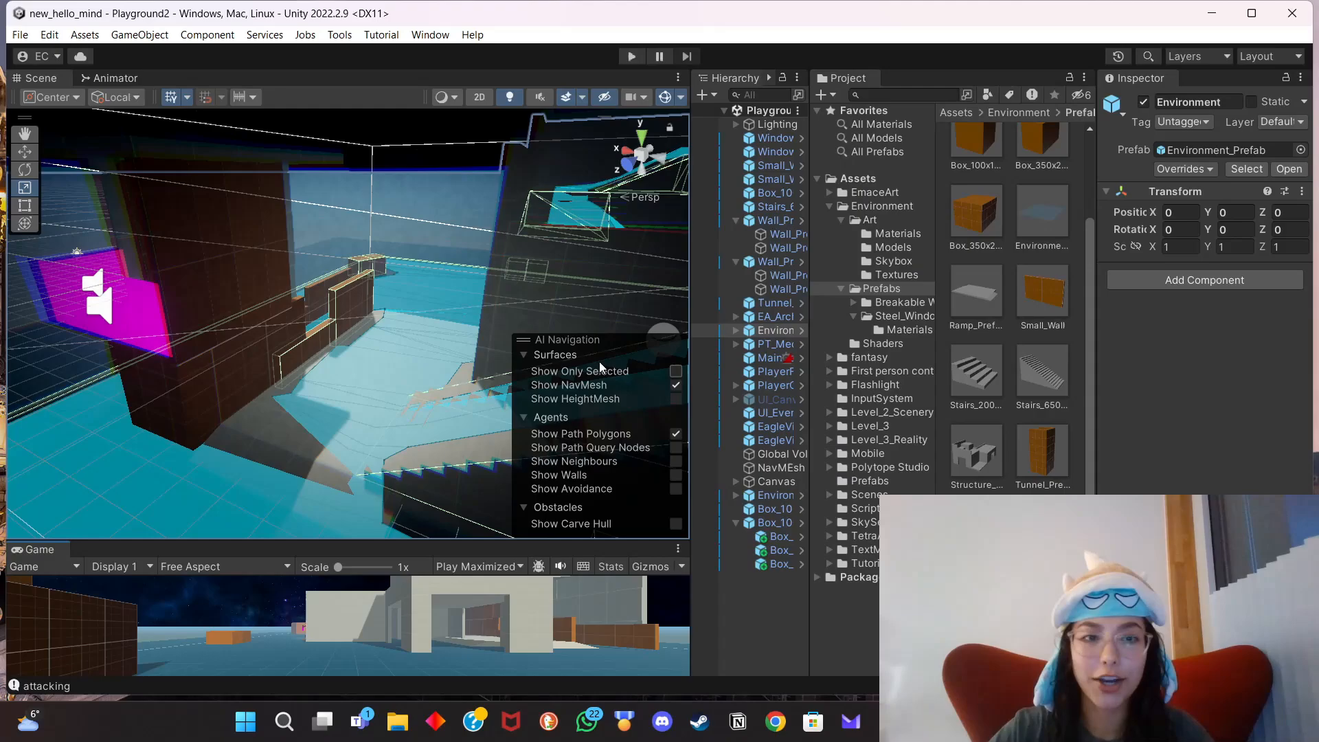
# Move the tall Small_Wall (1) panel at the lookout along its Z axis.
pyautogui.moveTo(371, 340); pyautogui.dragTo(486, 313, button='middle')
pyautogui.click(395, 272)
pyautogui.moveTo(412, 226); pyautogui.dragTo(414, 267, button='middle')
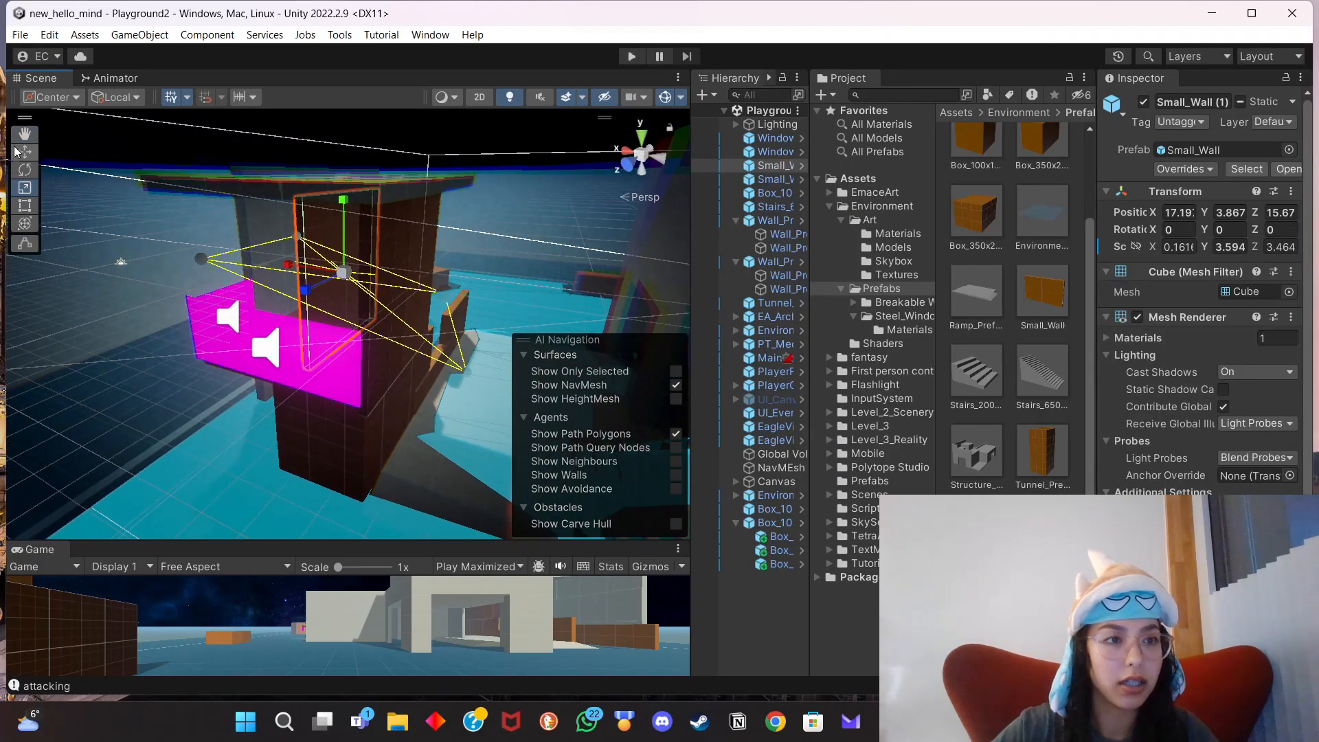
pyautogui.moveTo(307, 294); pyautogui.dragTo(343, 270)
pyautogui.click(426, 281)
# Stretch the horizontal Small_Wall ledge to a Z scale of about 12.46 and move it to about Z 12.44 along the grey wall.
pyautogui.keyDown('alt'); pyautogui.moveTo(426, 281); pyautogui.dragTo(239, 289); pyautogui.keyUp('alt')
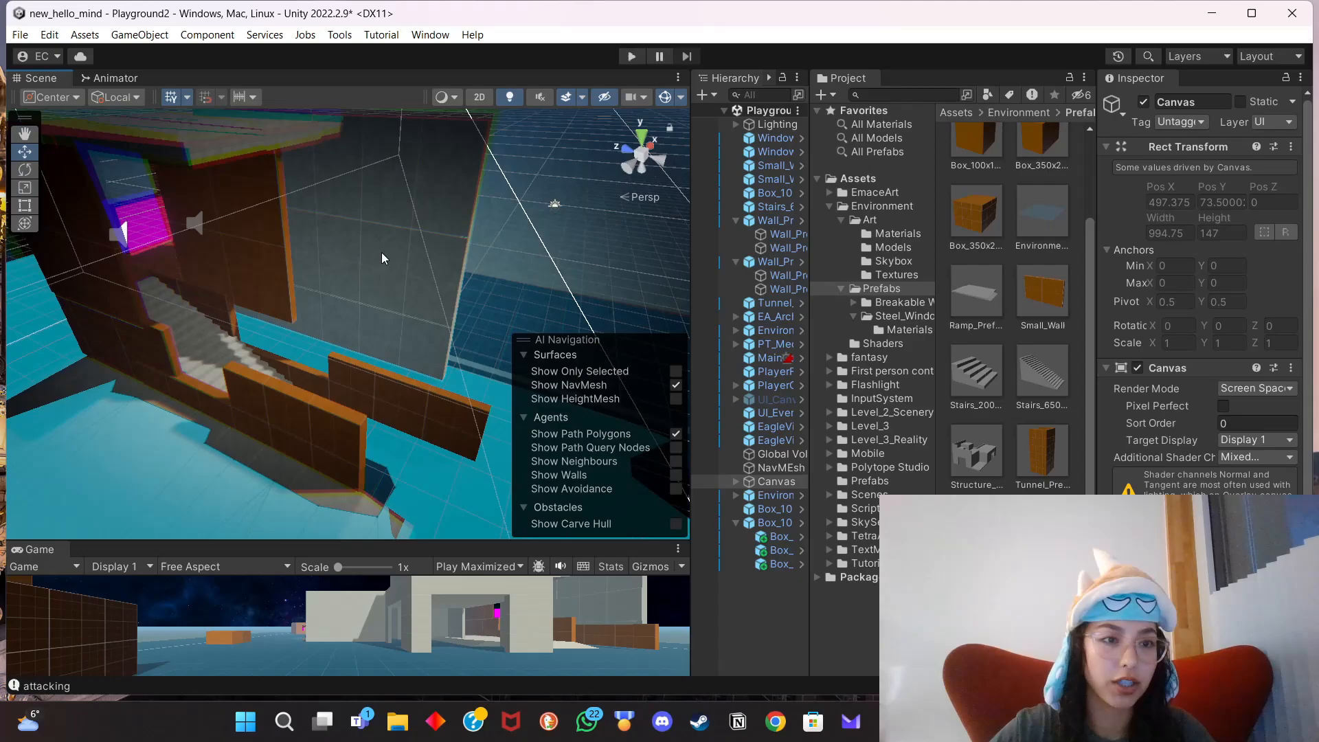
pyautogui.keyDown('alt'); pyautogui.moveTo(382, 253); pyautogui.dragTo(229, 244); pyautogui.keyUp('alt')
pyautogui.click(229, 243)
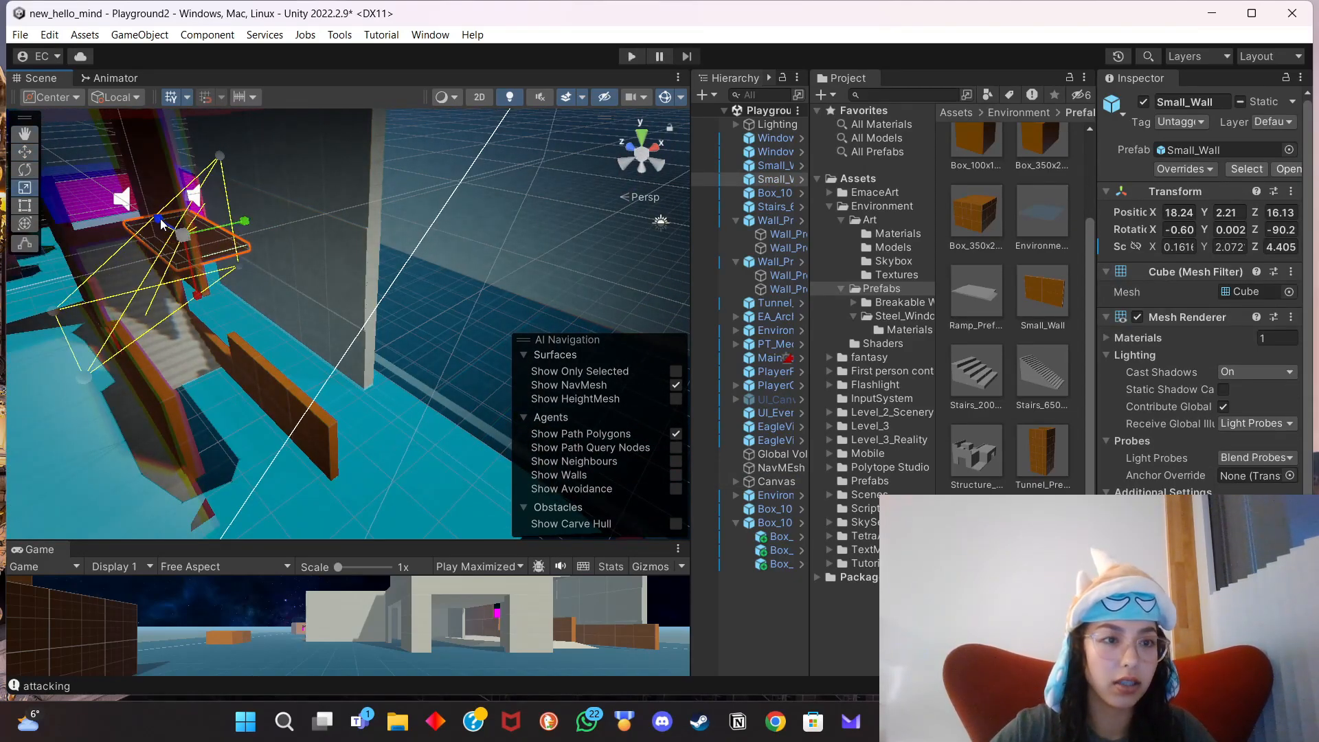
pyautogui.moveTo(161, 221); pyautogui.dragTo(130, 192)
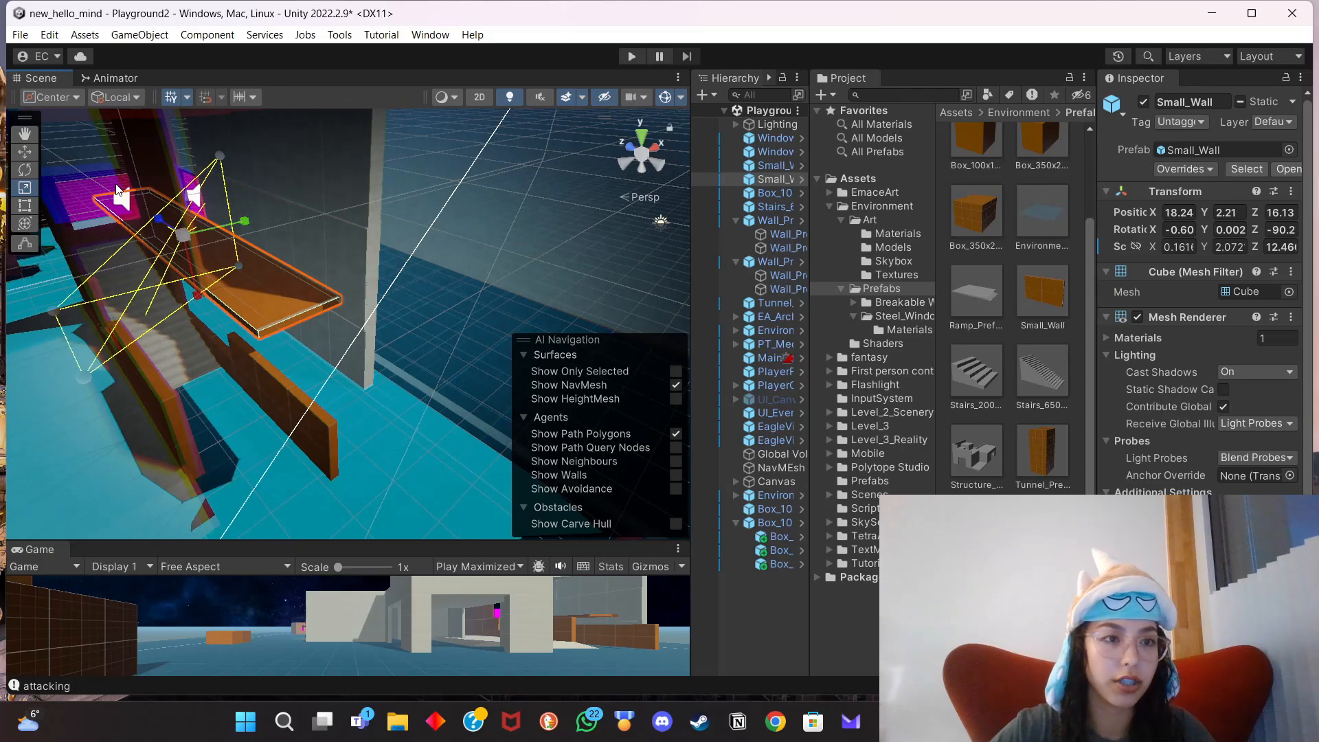
pyautogui.moveTo(196, 365); pyautogui.dragTo(396, 376, button='middle')
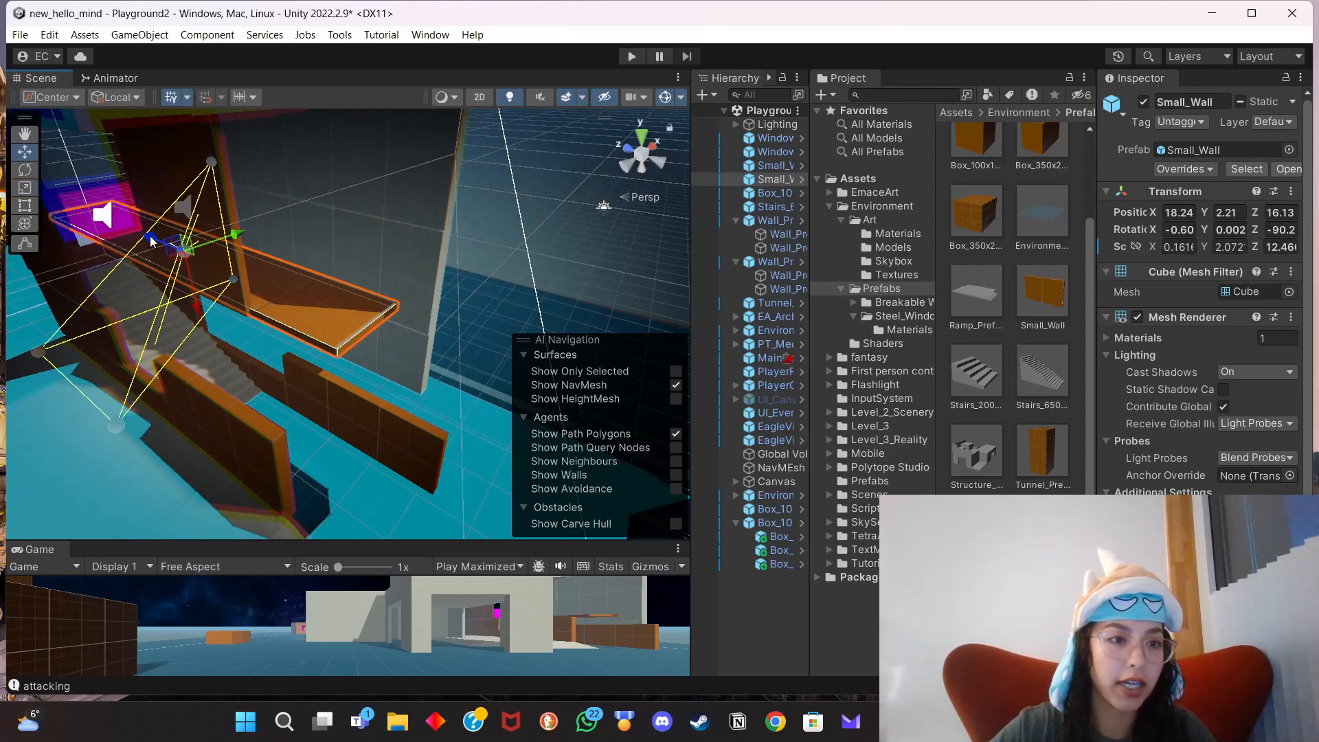
pyautogui.moveTo(152, 240); pyautogui.dragTo(214, 270)
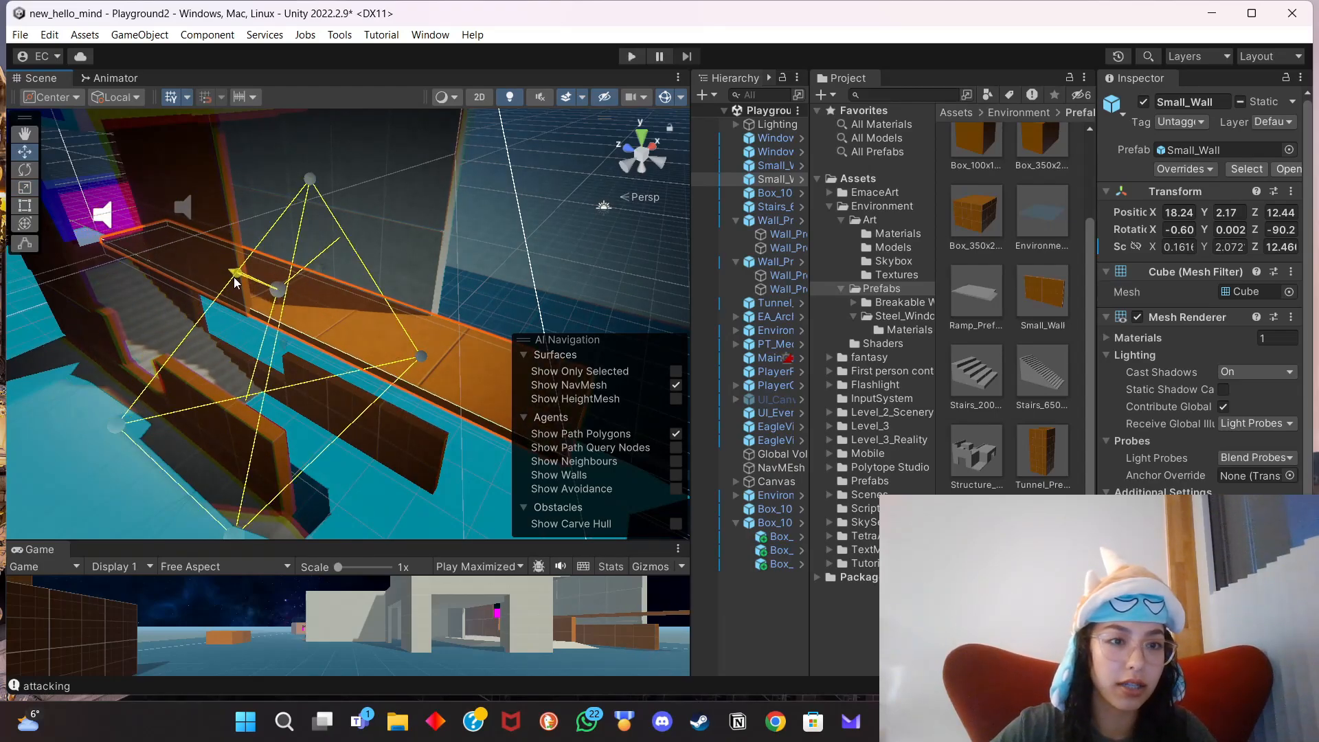
pyautogui.moveTo(464, 274); pyautogui.dragTo(364, 265, button='right')
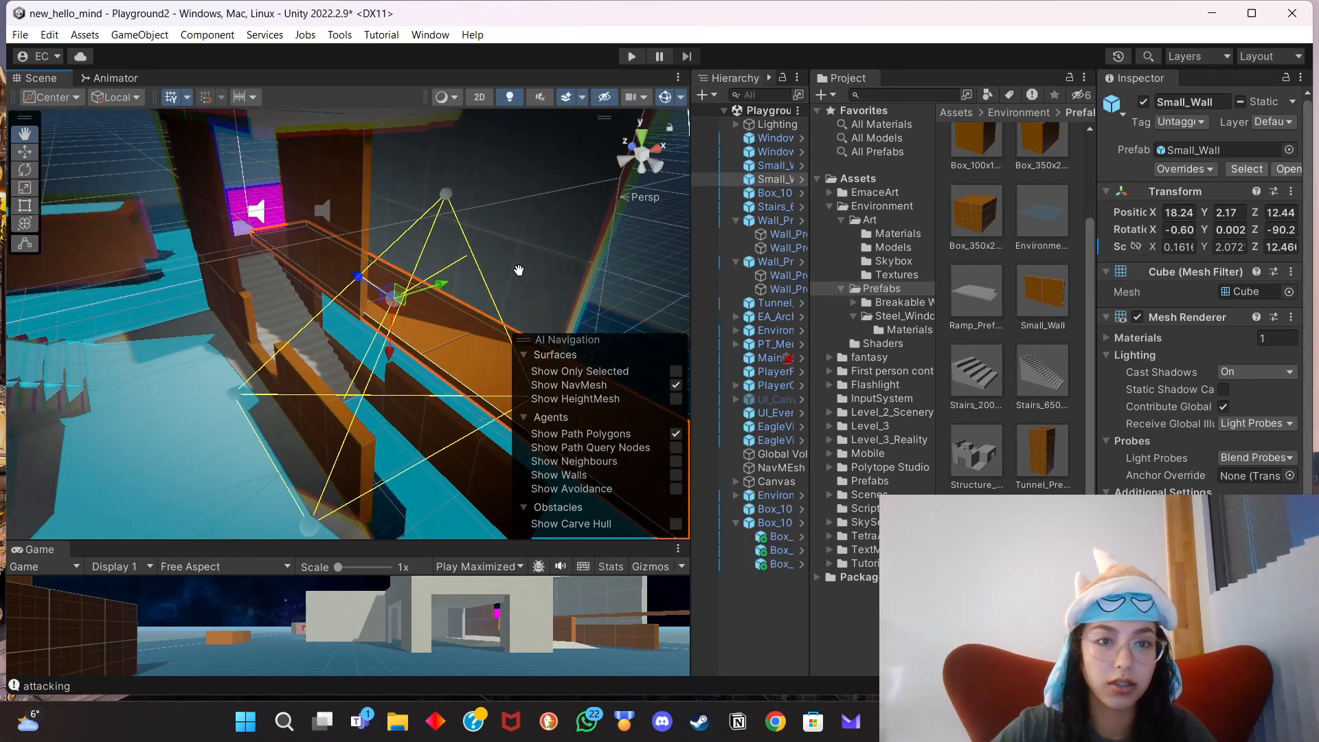
pyautogui.moveTo(519, 270); pyautogui.dragTo(444, 221, button='middle')
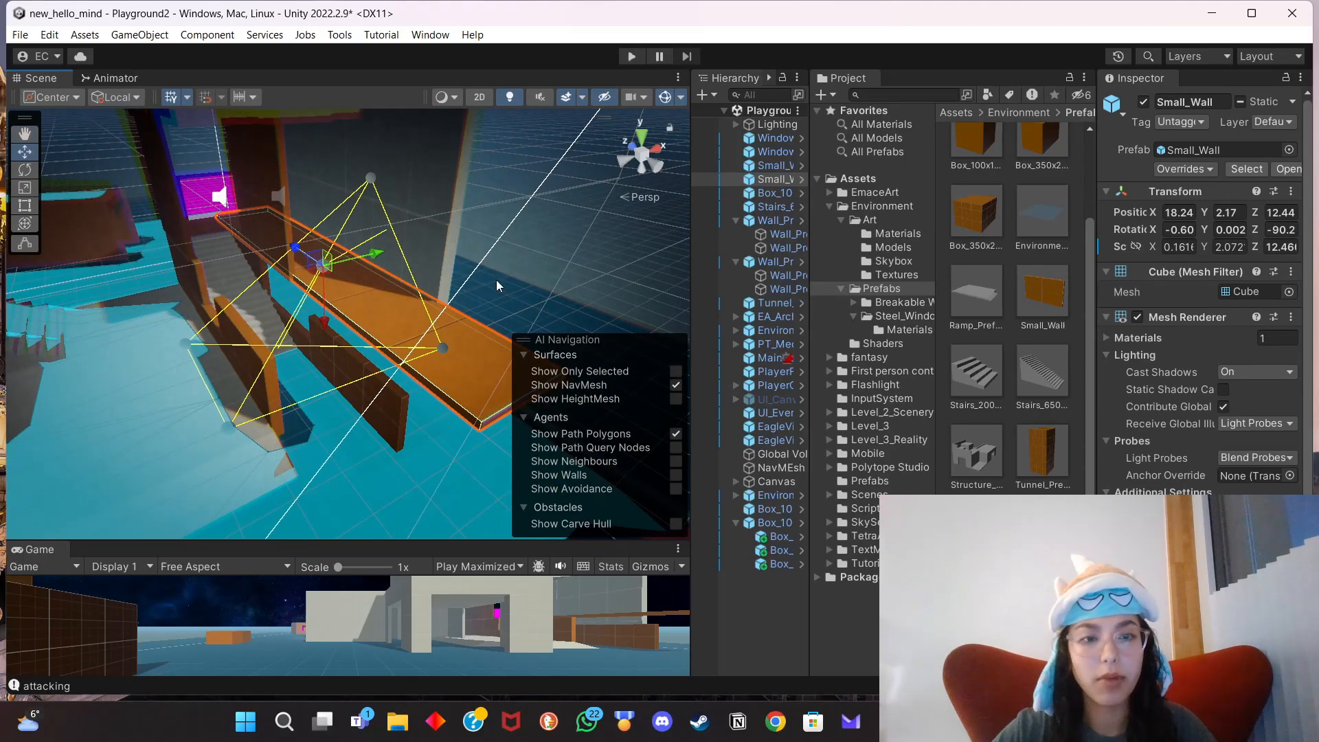
pyautogui.click(395, 445)
pyautogui.click(402, 259)
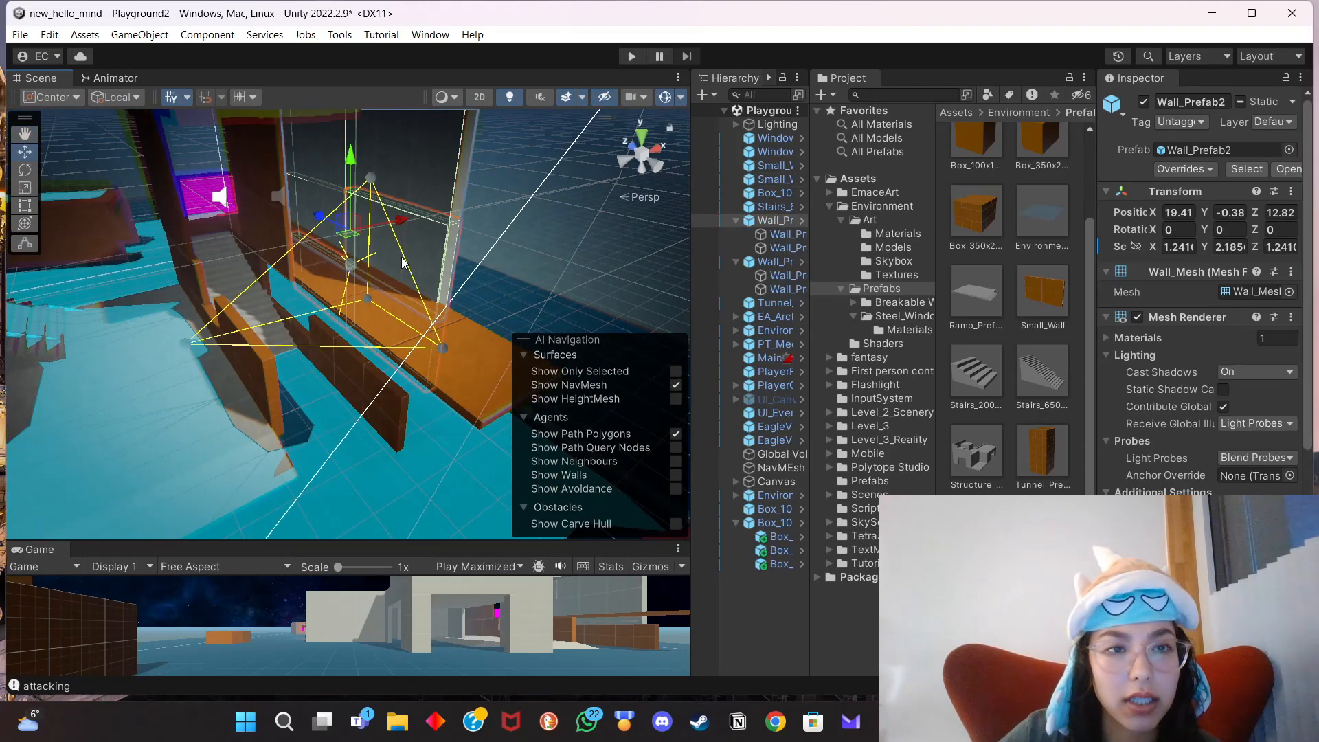
pyautogui.click(438, 184)
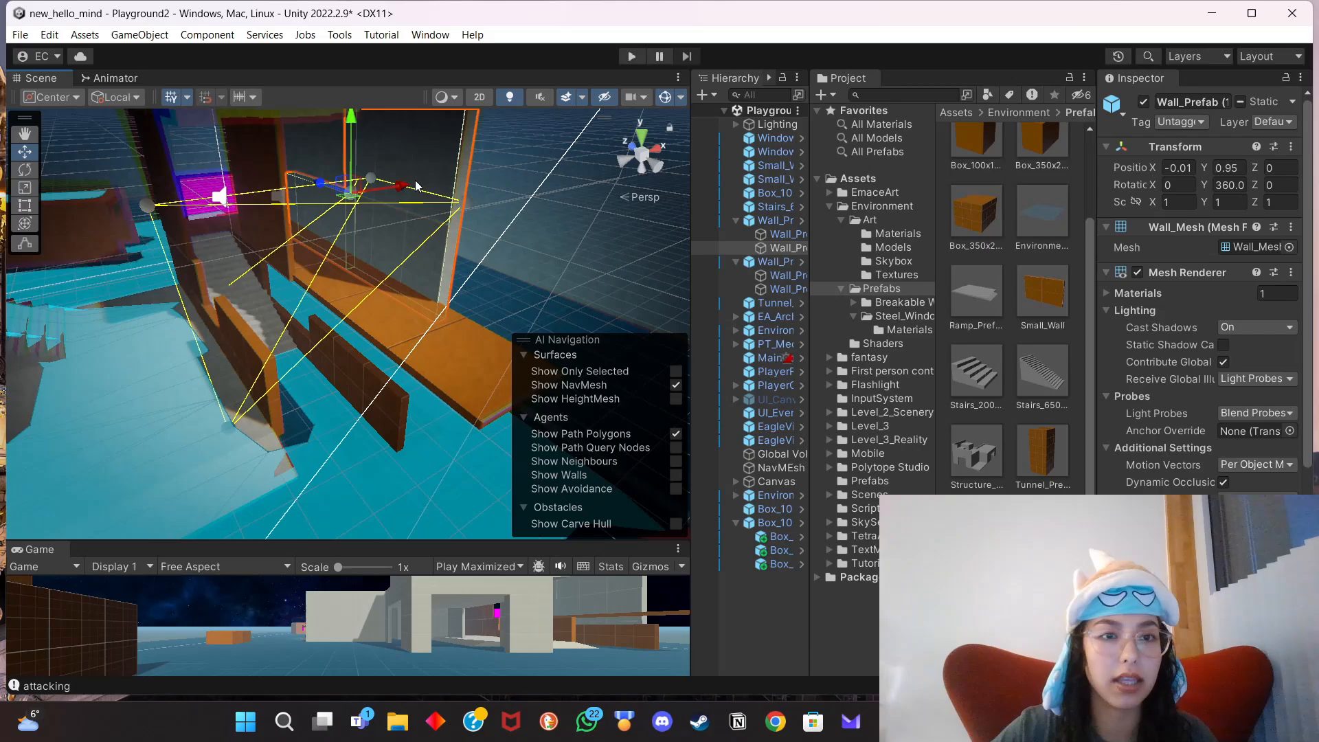
pyautogui.moveTo(317, 182)
pyautogui.mouseDown()
pyautogui.moveTo(297, 176)
pyautogui.moveTo(343, 196)
pyautogui.moveTo(328, 190)
pyautogui.mouseUp()
pyautogui.hotkey('ctrl', 'z')
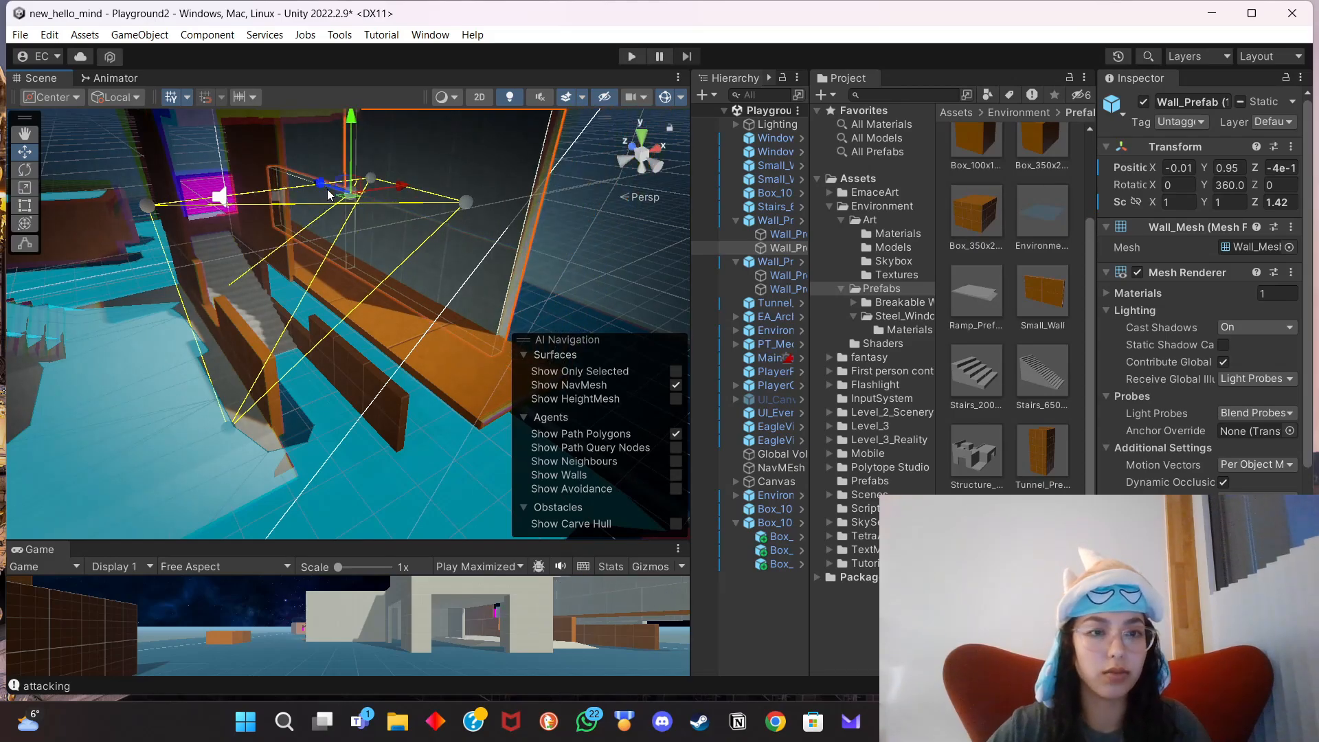
pyautogui.hotkey('ctrl', 'z')
# Stretch both child meshes of Wall_Prefab2 to a Z scale of about 1.6 and shift them to about Z -0.88 beside the ledge.
pyautogui.click(25, 187)
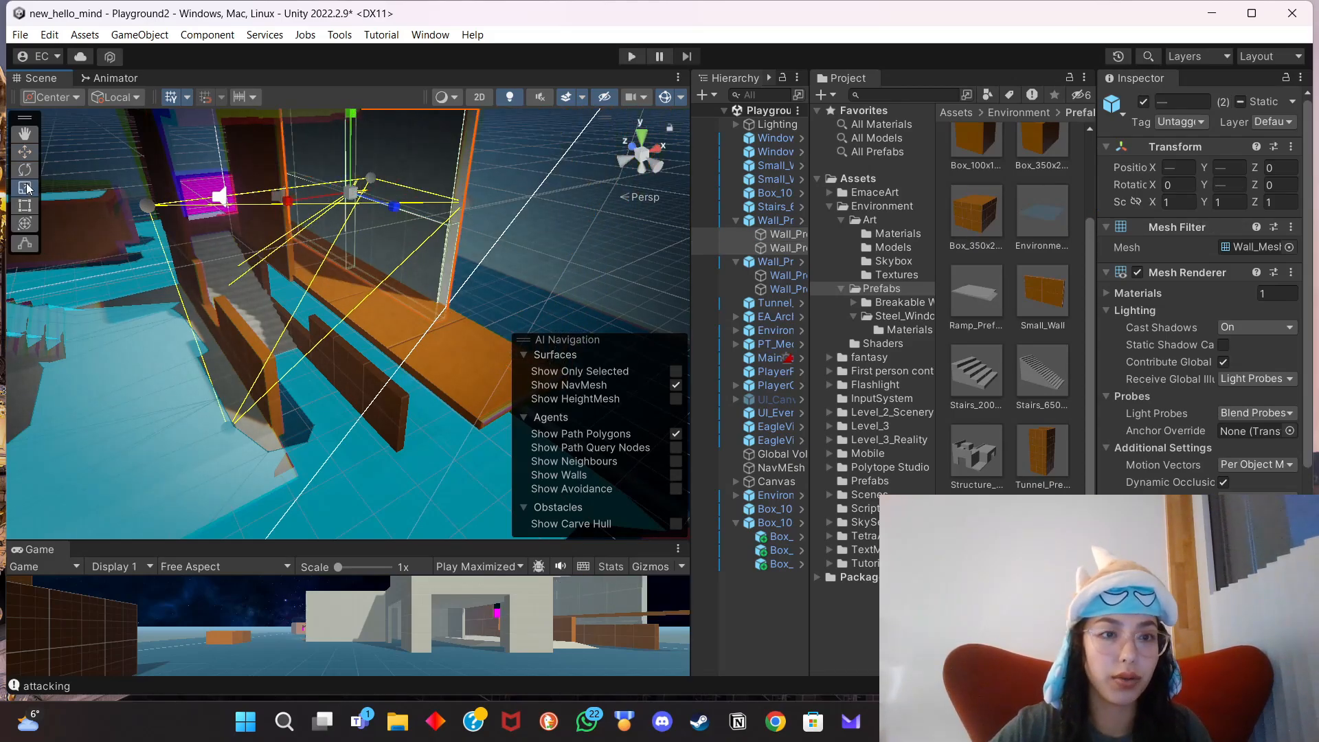
pyautogui.moveTo(378, 196); pyautogui.dragTo(399, 454)
pyautogui.press('w')
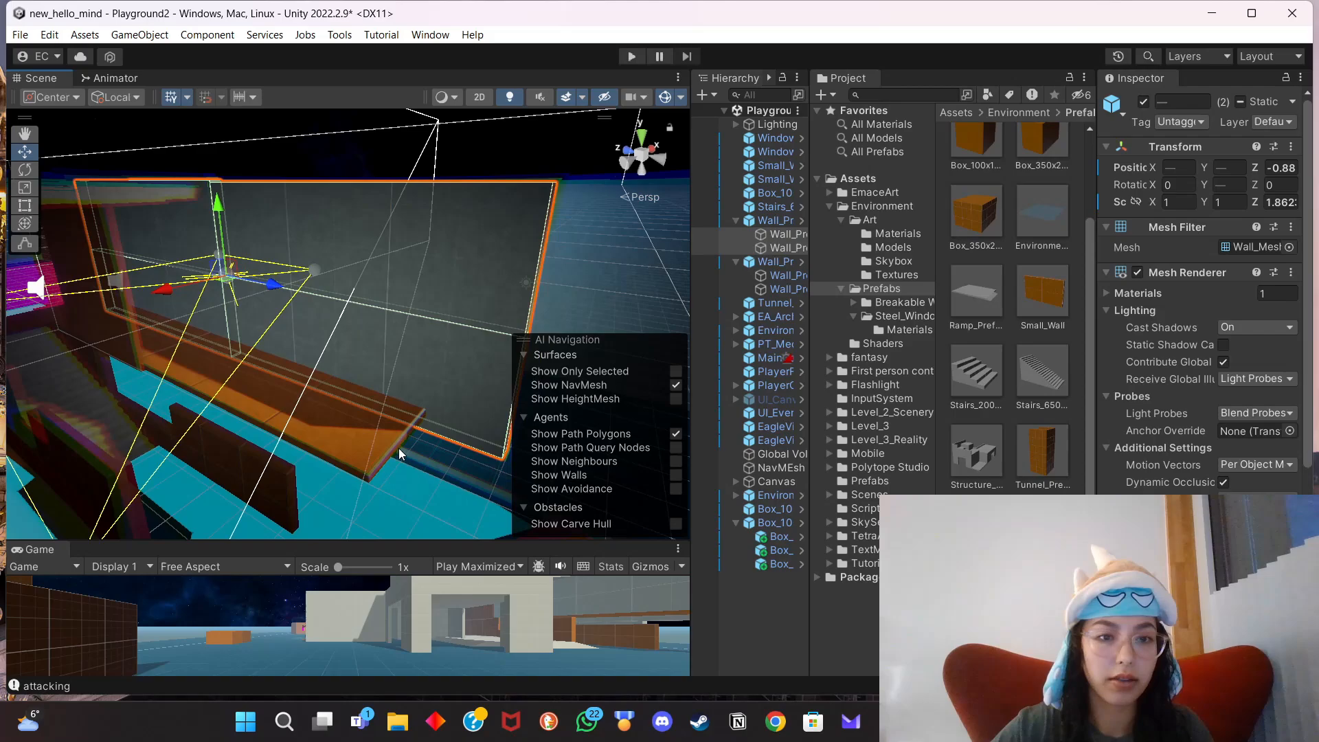
pyautogui.click(24, 185)
pyautogui.moveTo(275, 284); pyautogui.dragTo(263, 279)
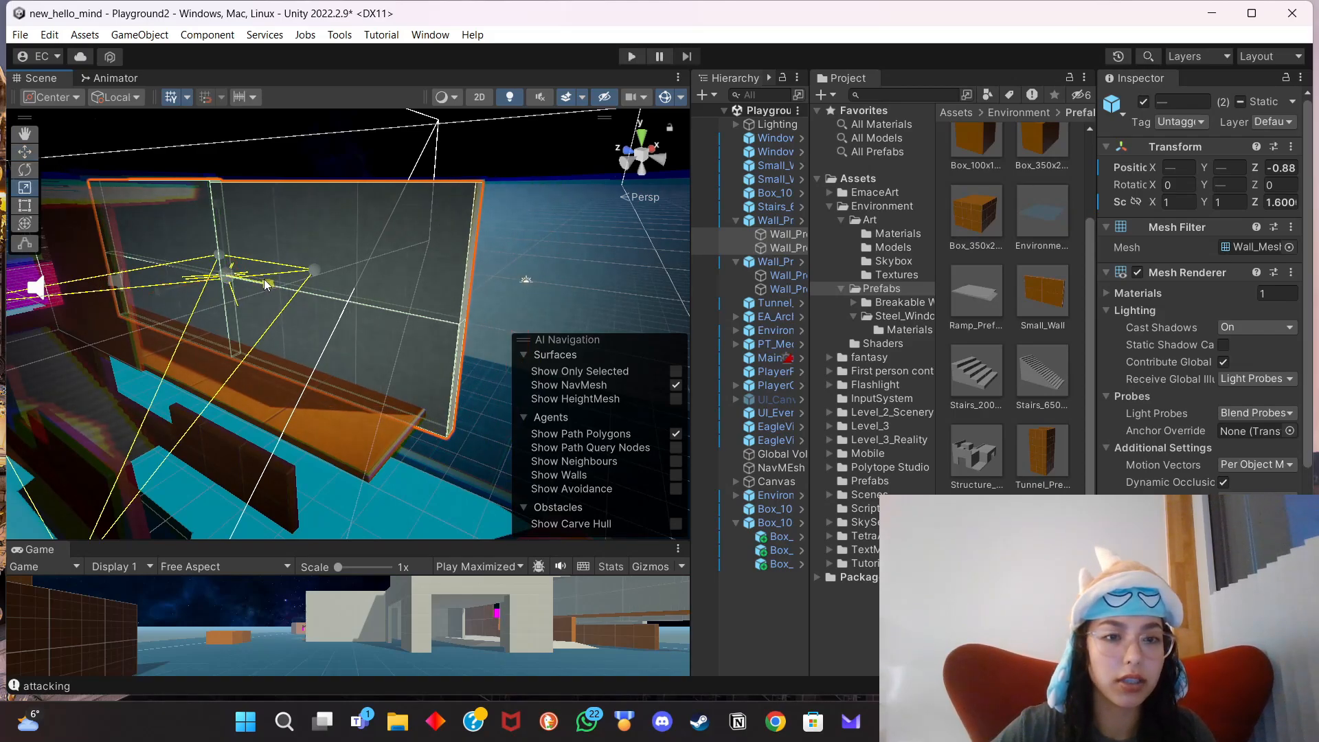
pyautogui.click(24, 154)
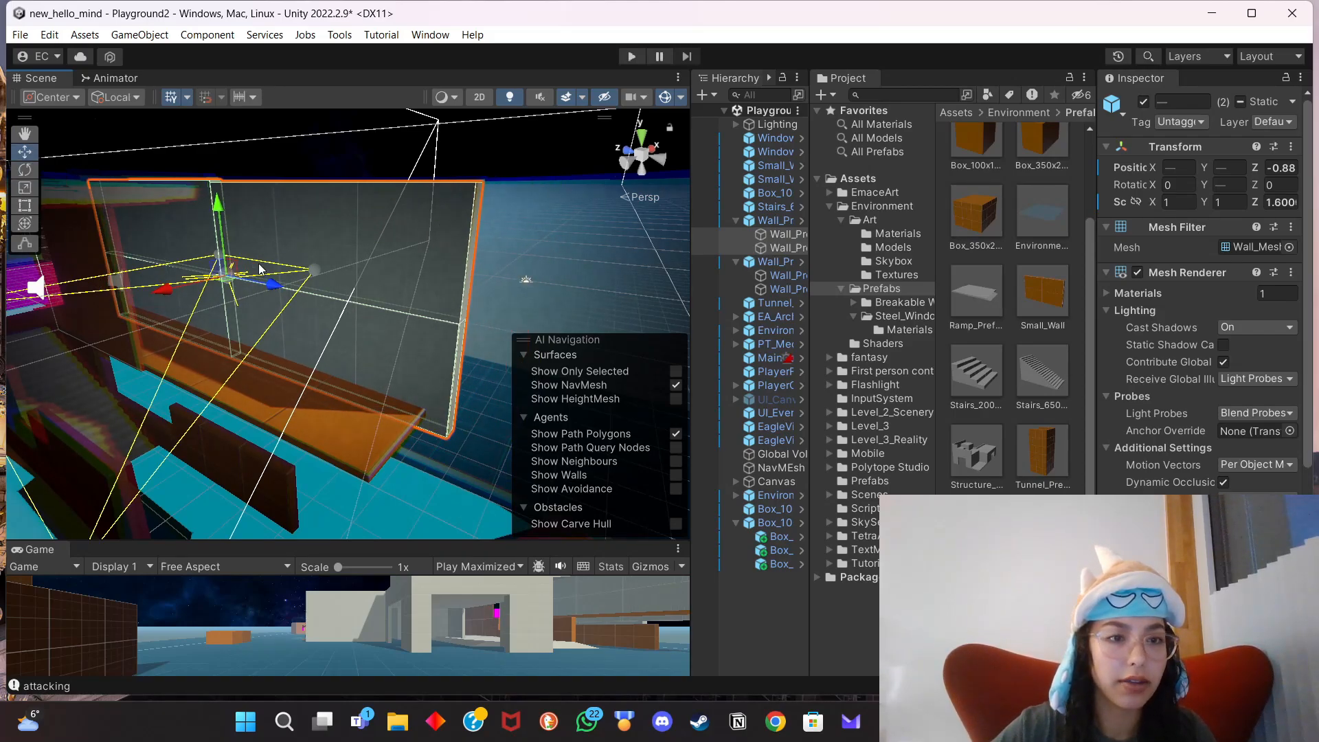
# Stretch the grey Wall_Prefab2 at the lookout to a Z scale of about 1.40, with its position at about Z 12.95.
pyautogui.click(410, 482)
pyautogui.keyDown('alt'); pyautogui.moveTo(401, 486); pyautogui.dragTo(350, 350); pyautogui.keyUp('alt')
pyautogui.click(407, 246)
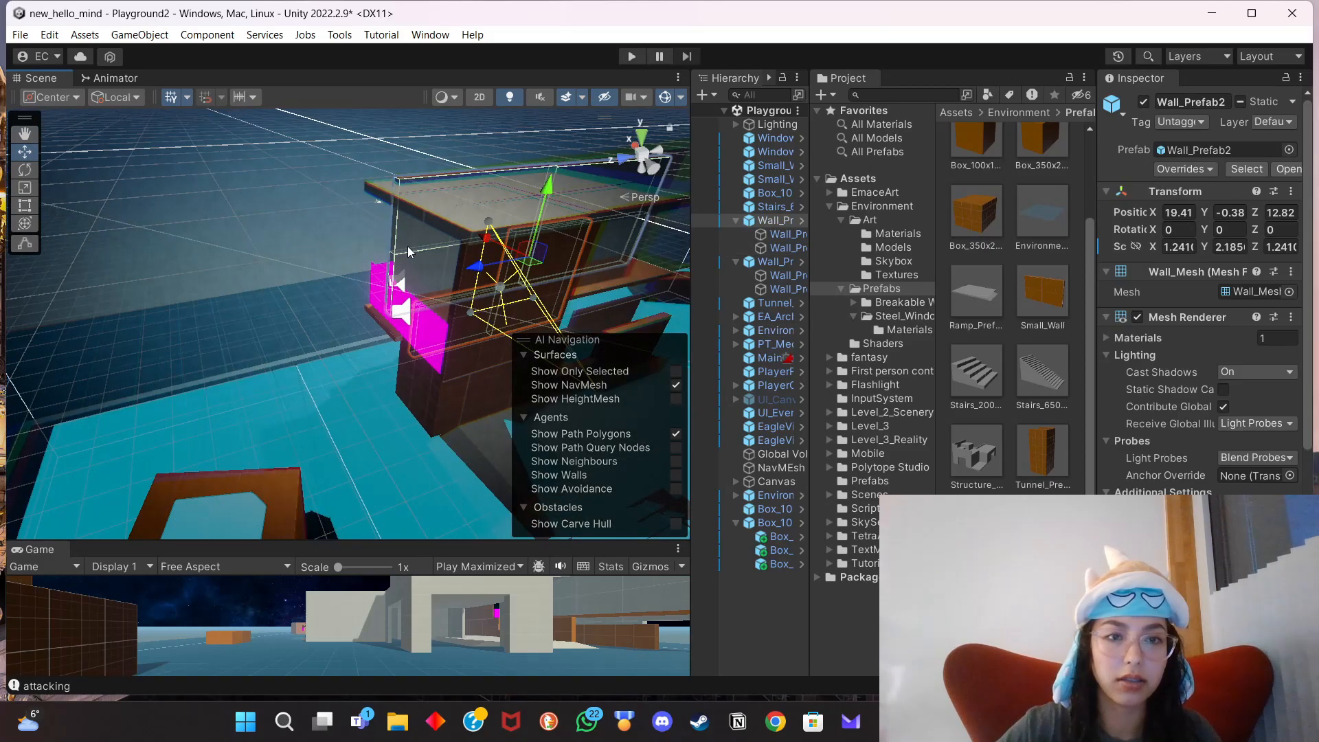
pyautogui.click(20, 168)
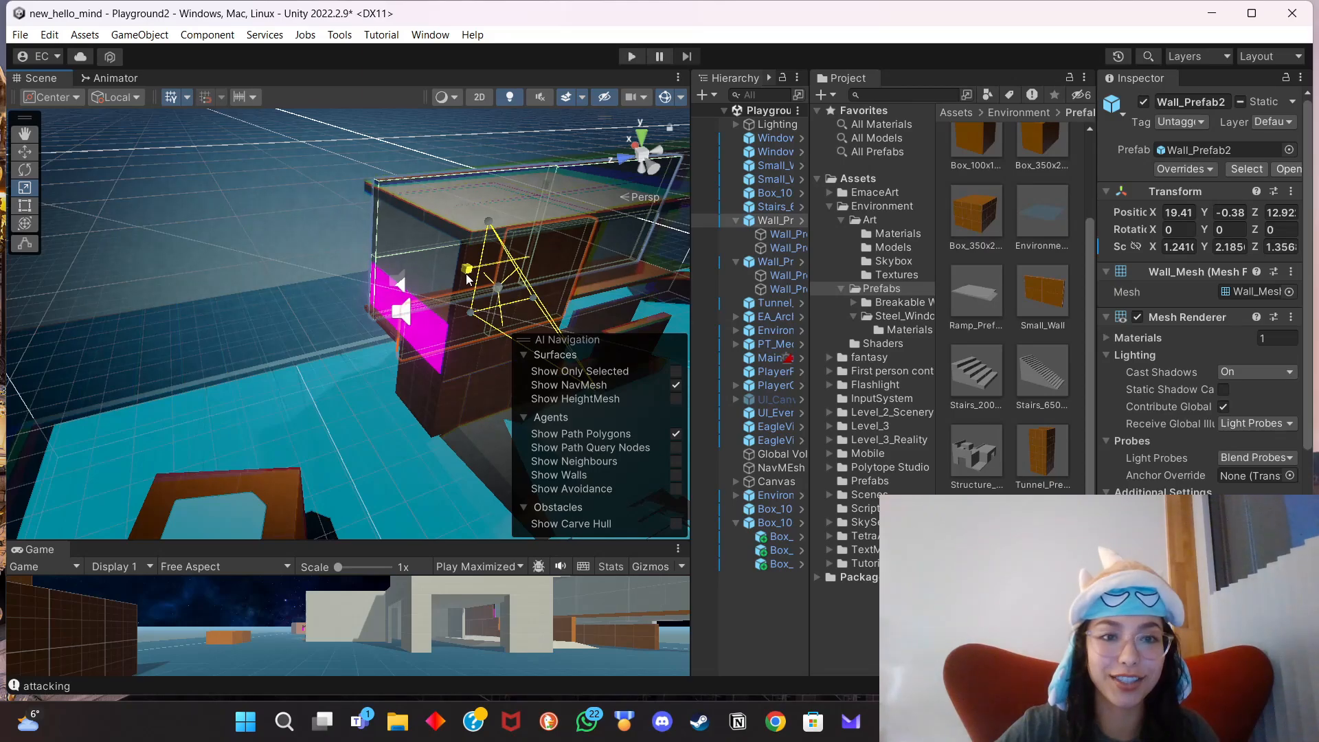
pyautogui.keyDown('alt'); pyautogui.moveTo(364, 357); pyautogui.dragTo(514, 326); pyautogui.keyUp('alt')
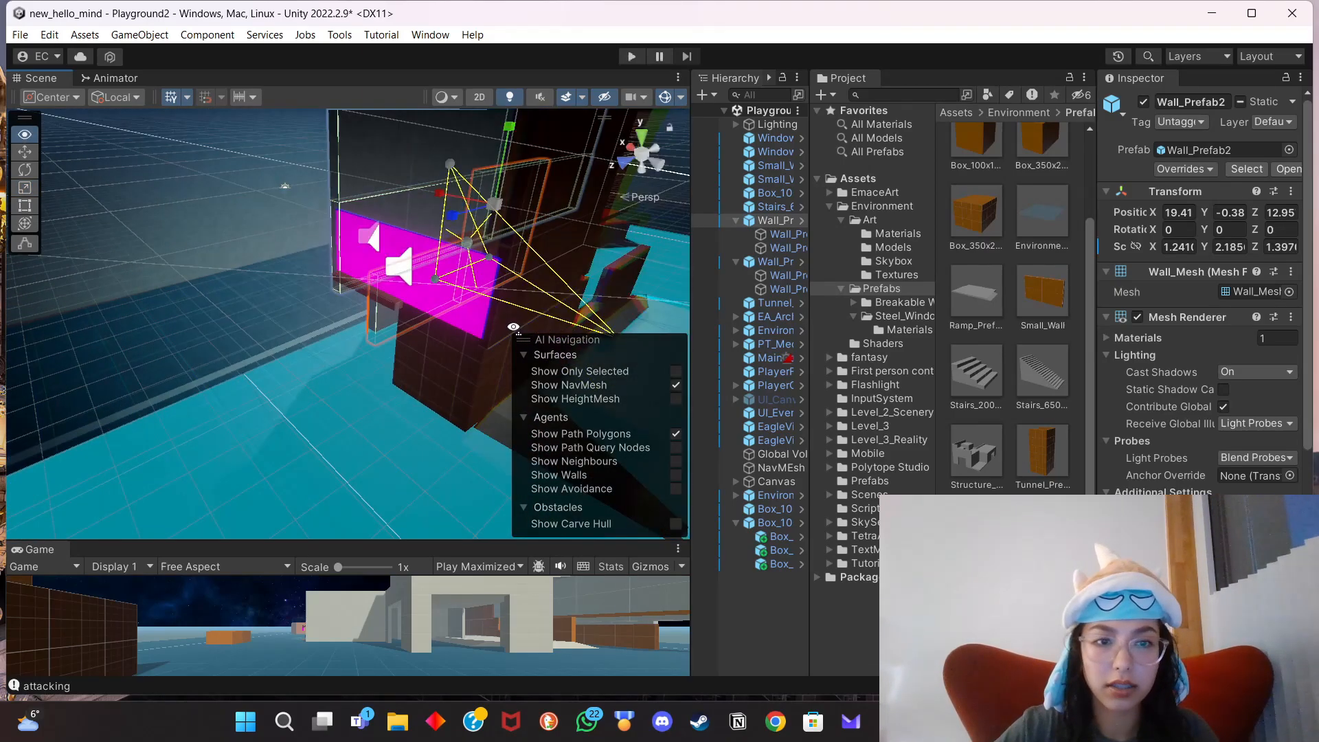
# Stretch the magenta Window at the lookout to a Y scale of about 3.57 and raise it to about Y 4.02.
pyautogui.press('r')
pyautogui.click(388, 303)
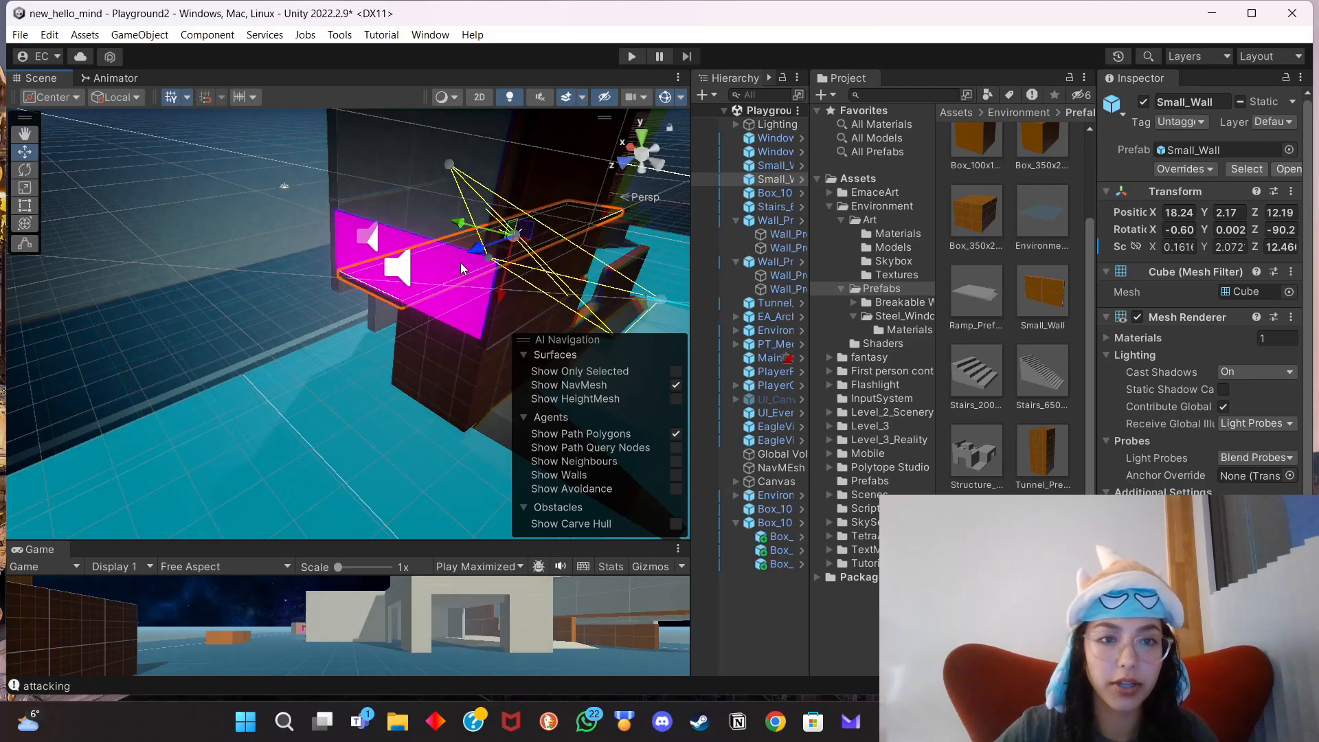
pyautogui.click(431, 261)
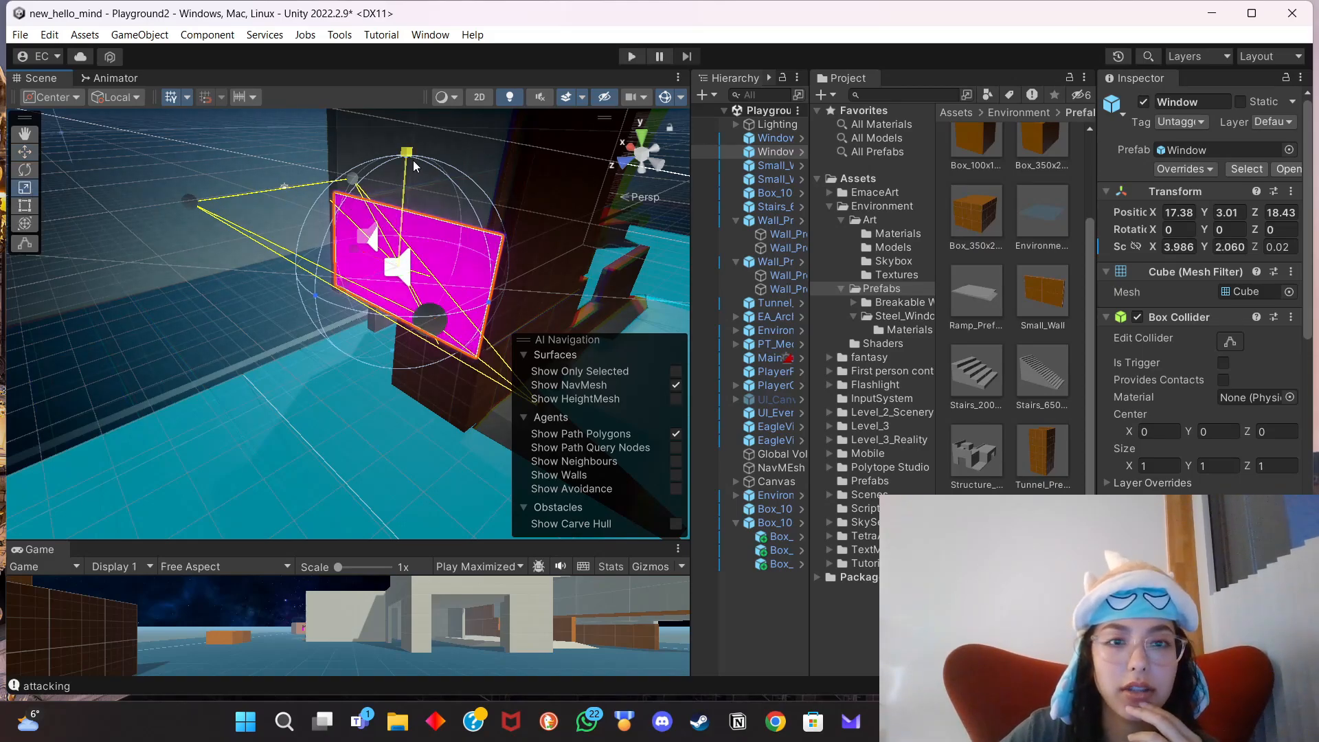
pyautogui.moveTo(419, 148); pyautogui.dragTo(422, 117)
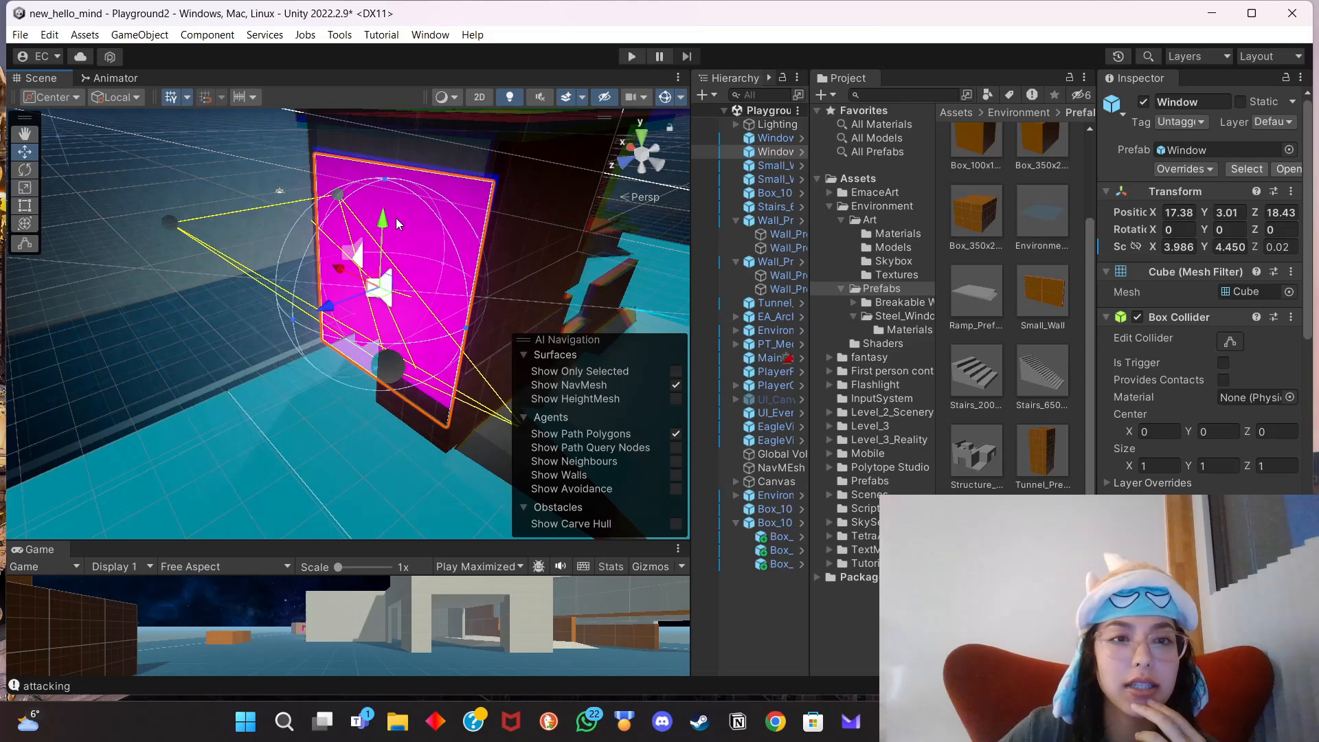
pyautogui.moveTo(384, 221); pyautogui.dragTo(390, 194)
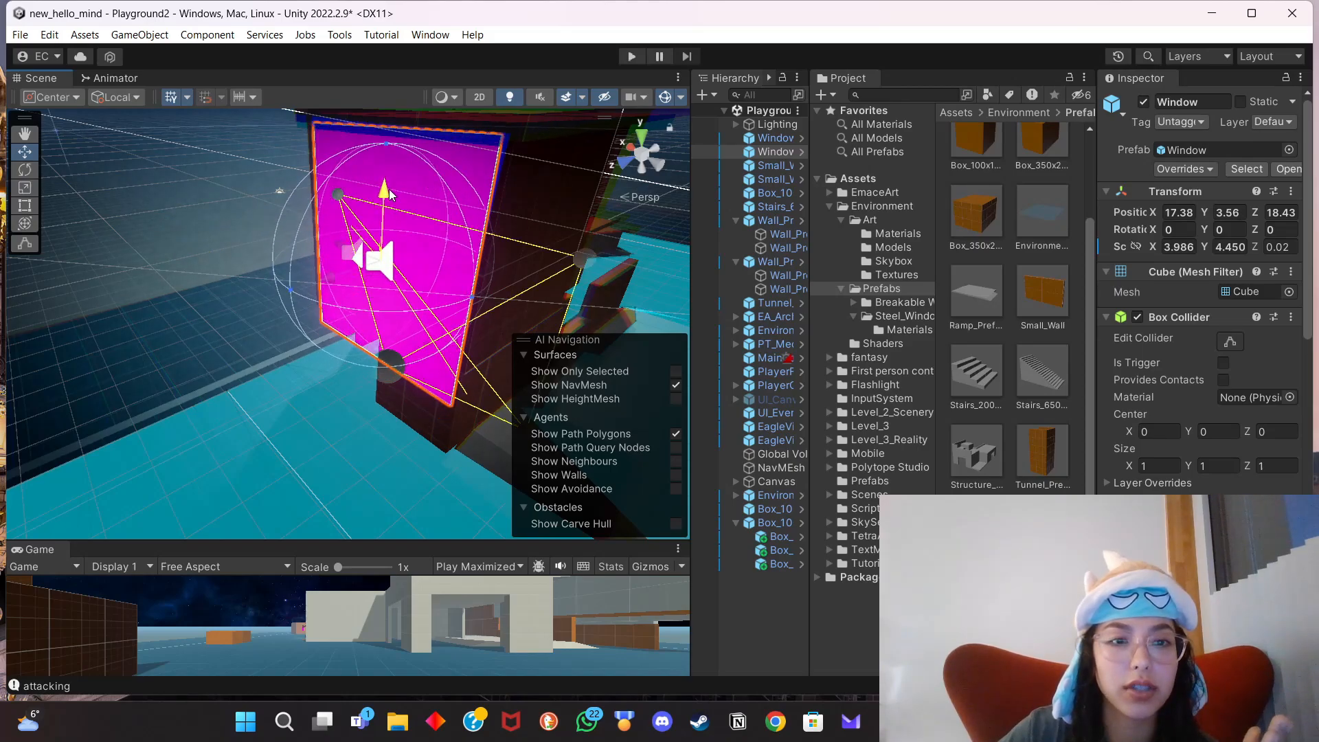
pyautogui.moveTo(368, 474); pyautogui.dragTo(406, 196, button='middle')
pyautogui.moveTo(427, 454); pyautogui.dragTo(335, 297, button='middle')
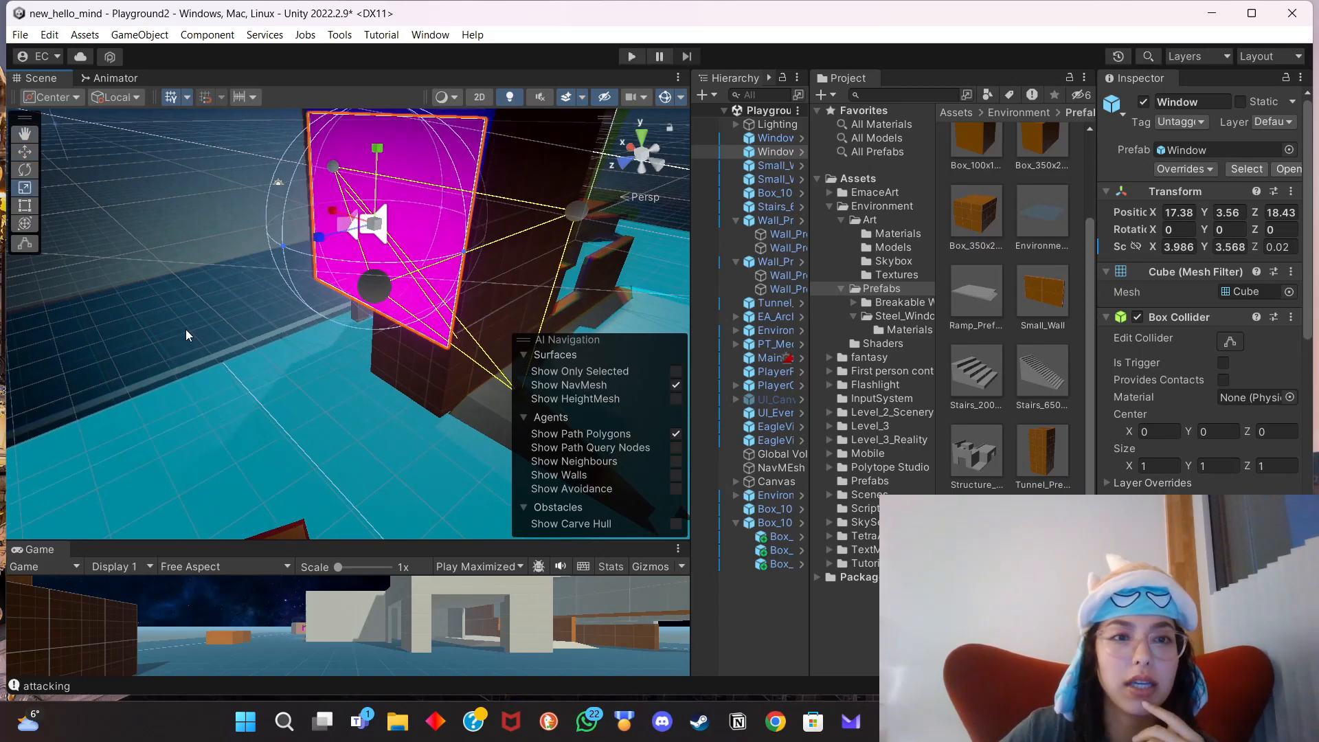
pyautogui.press('w')
pyautogui.moveTo(371, 172); pyautogui.dragTo(369, 148)
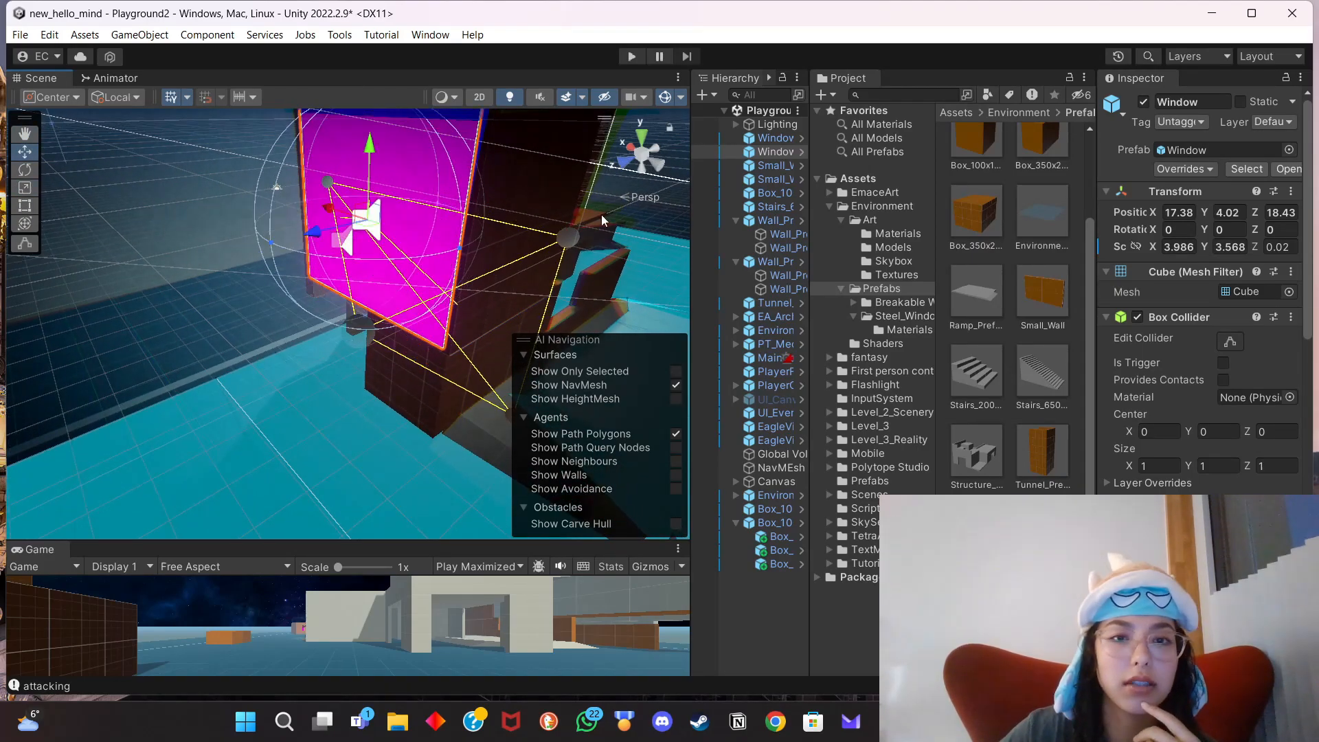
# Playtest the level, climb the stairs to the kidnapper lookout, check the enlarged window and extended ledge, and end play mode.
pyautogui.keyDown('alt'); pyautogui.moveTo(289, 259); pyautogui.dragTo(182, 259); pyautogui.keyUp('alt')
pyautogui.click(632, 56)
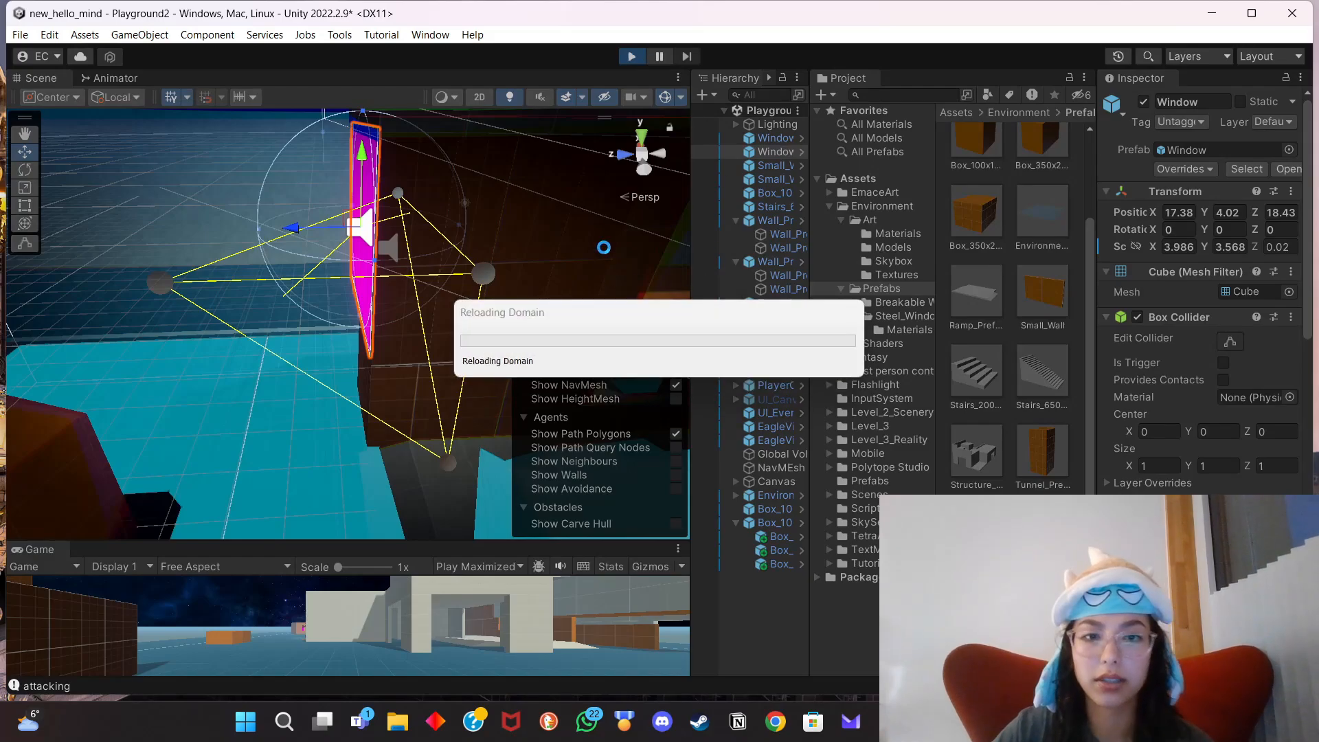
pyautogui.press('w')
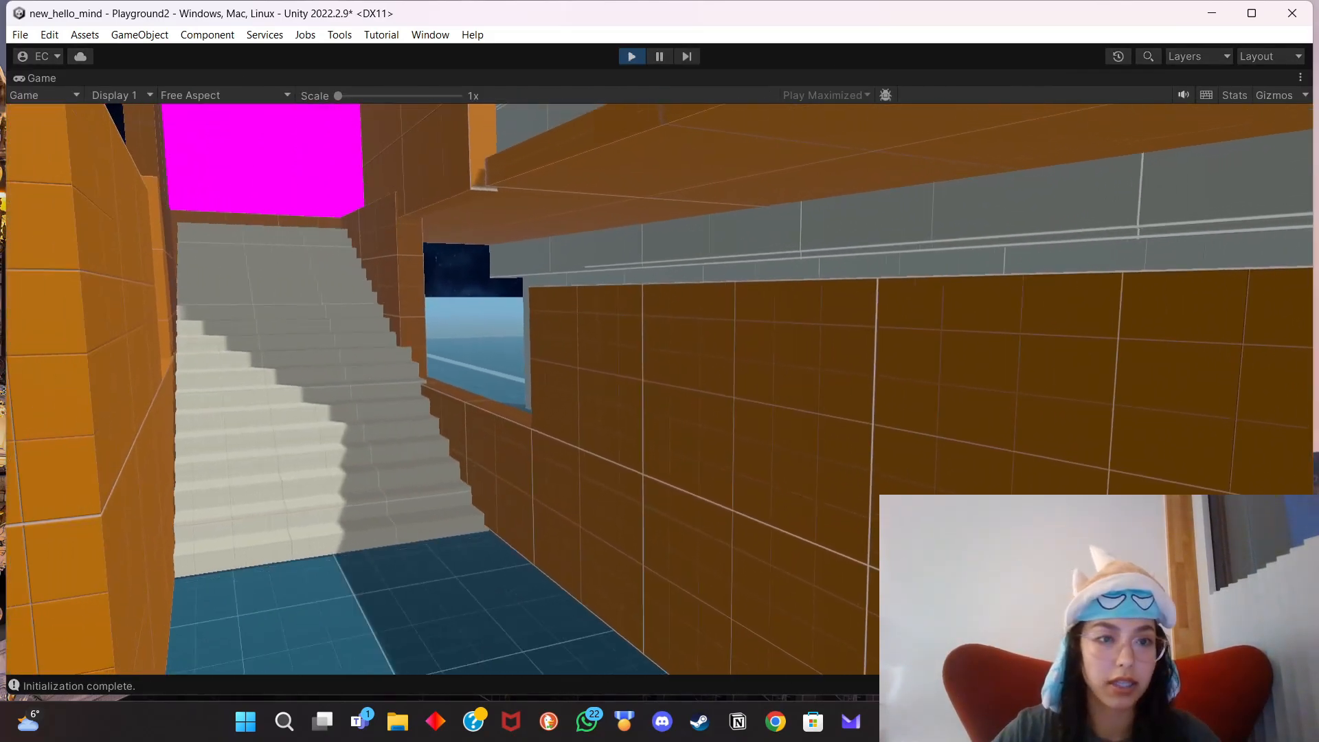
pyautogui.press('w')
pyautogui.press('w')
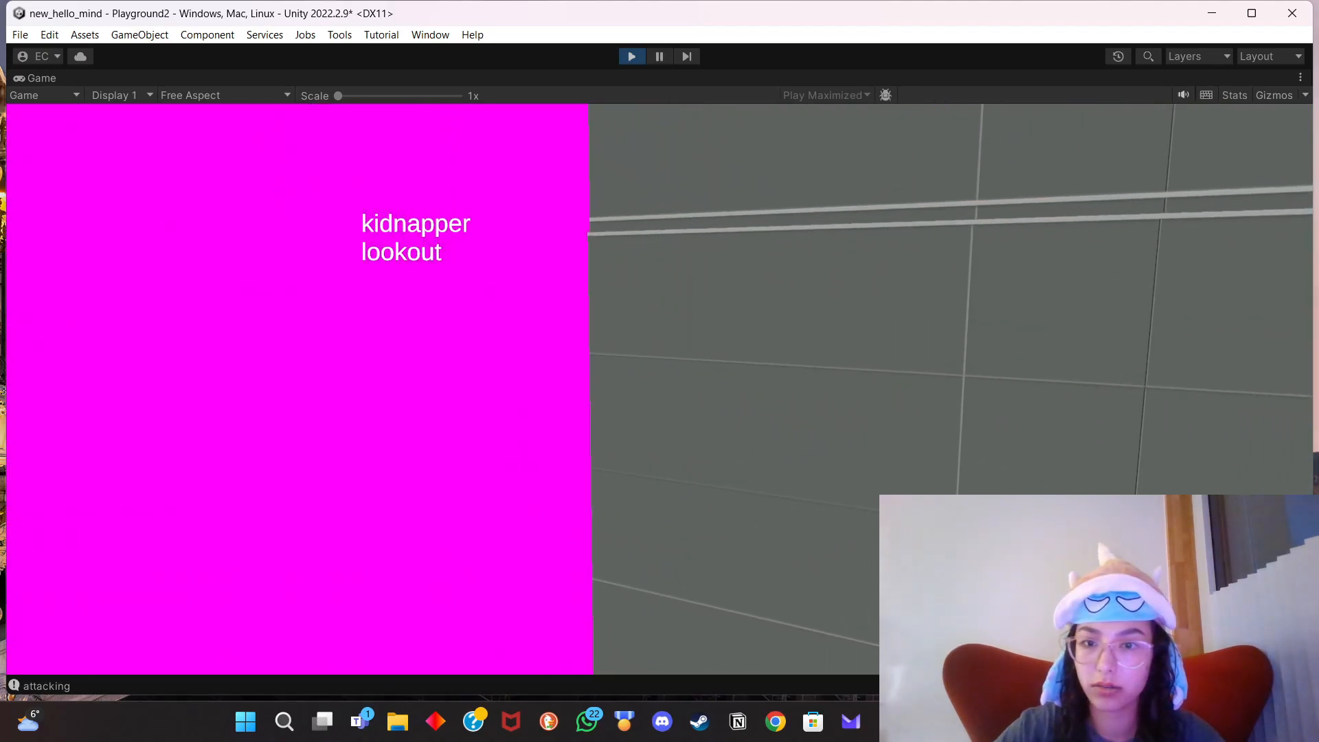
pyautogui.press('w')
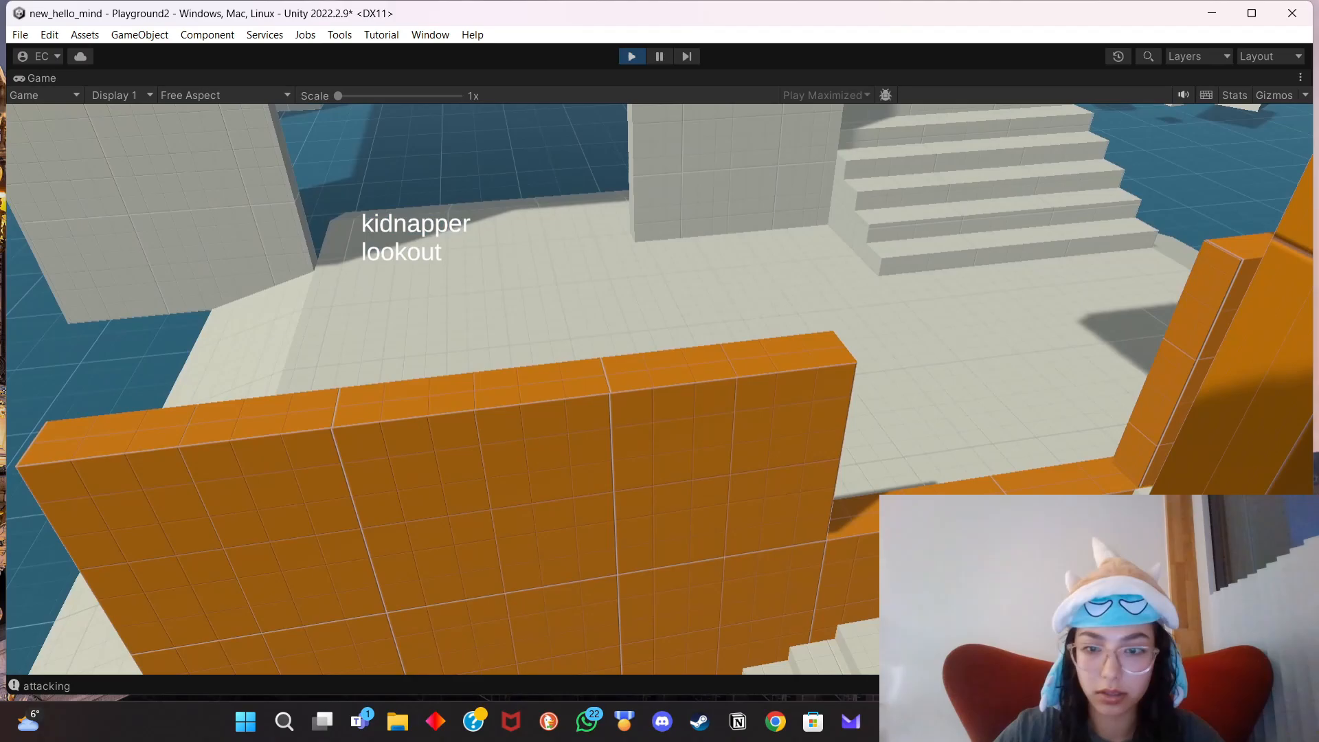
pyautogui.press('w')
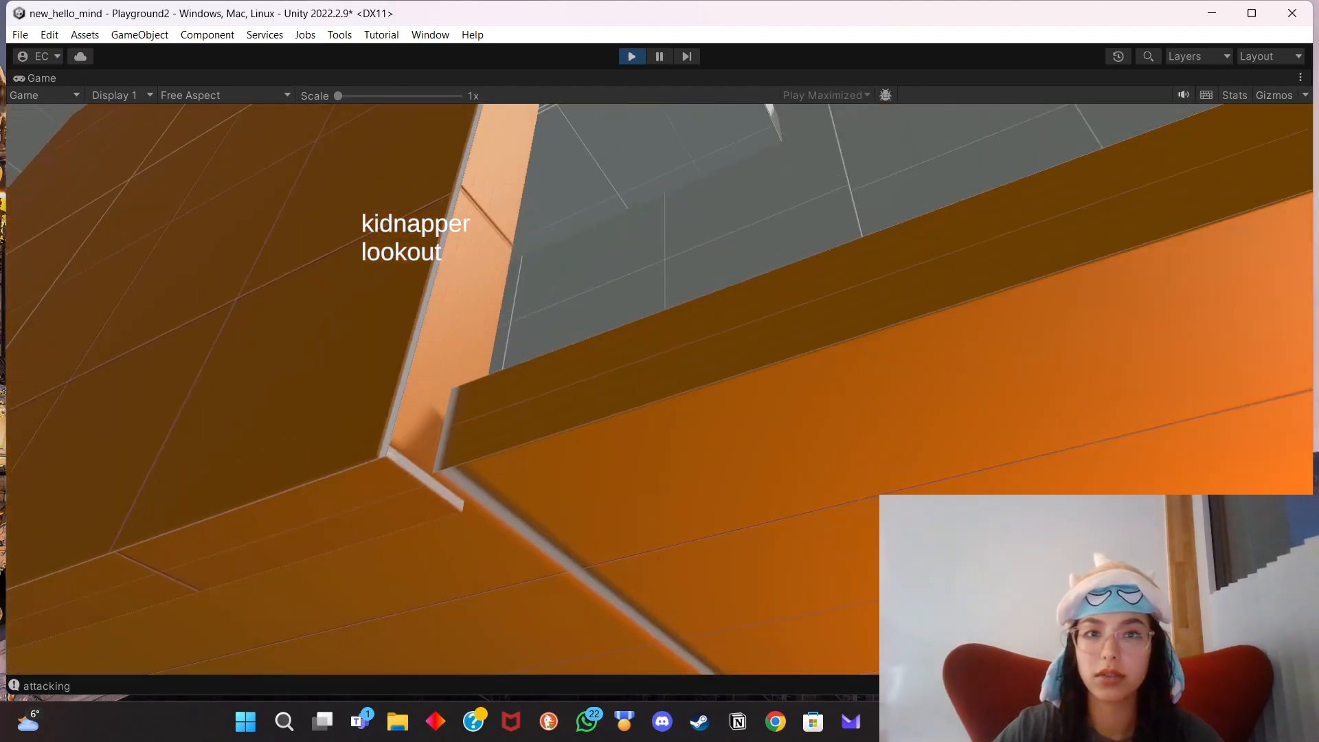
pyautogui.hotkey('ctrl', 'p')
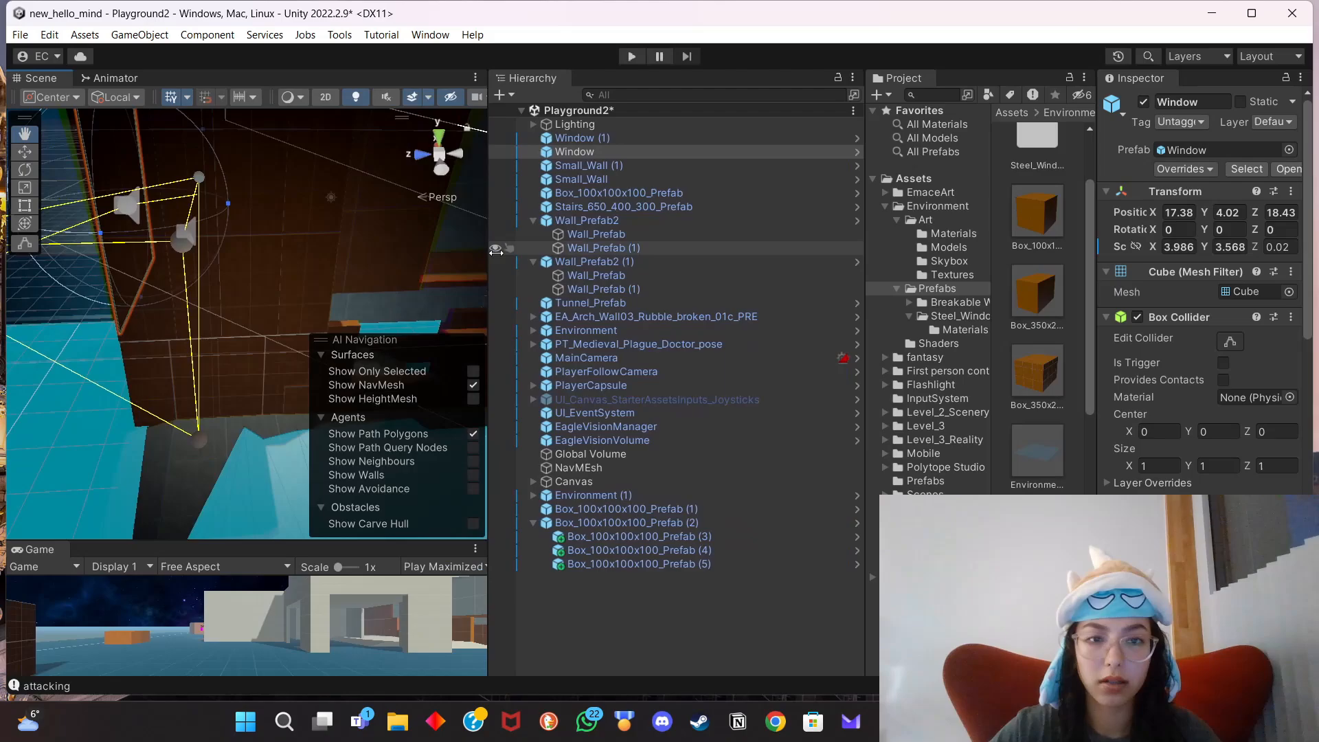
# Widen the Scene view and place a new Small_Wall prefab beside the low wall under the ledge, at about X 17.03, Z 9.42.
pyautogui.moveTo(495, 252); pyautogui.dragTo(747, 248)
pyautogui.moveTo(393, 246); pyautogui.dragTo(340, 238)
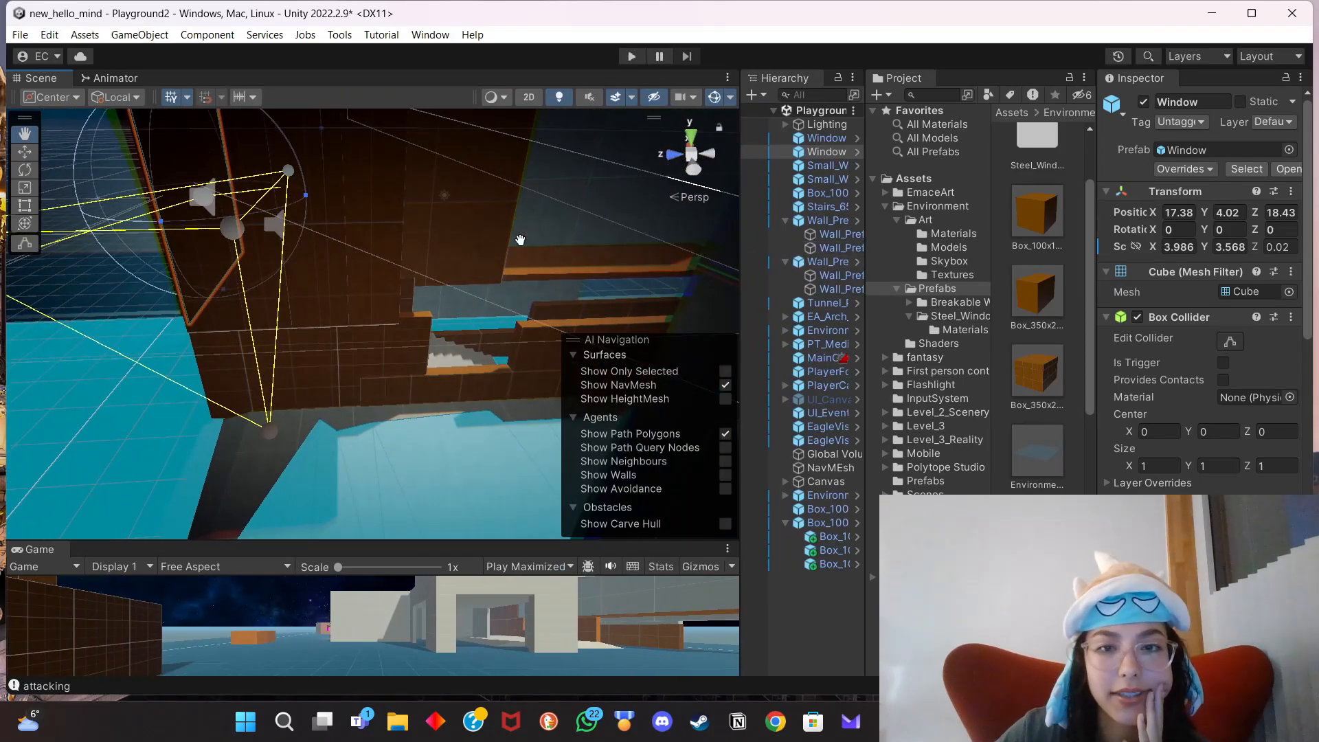
pyautogui.moveTo(609, 297); pyautogui.dragTo(616, 299)
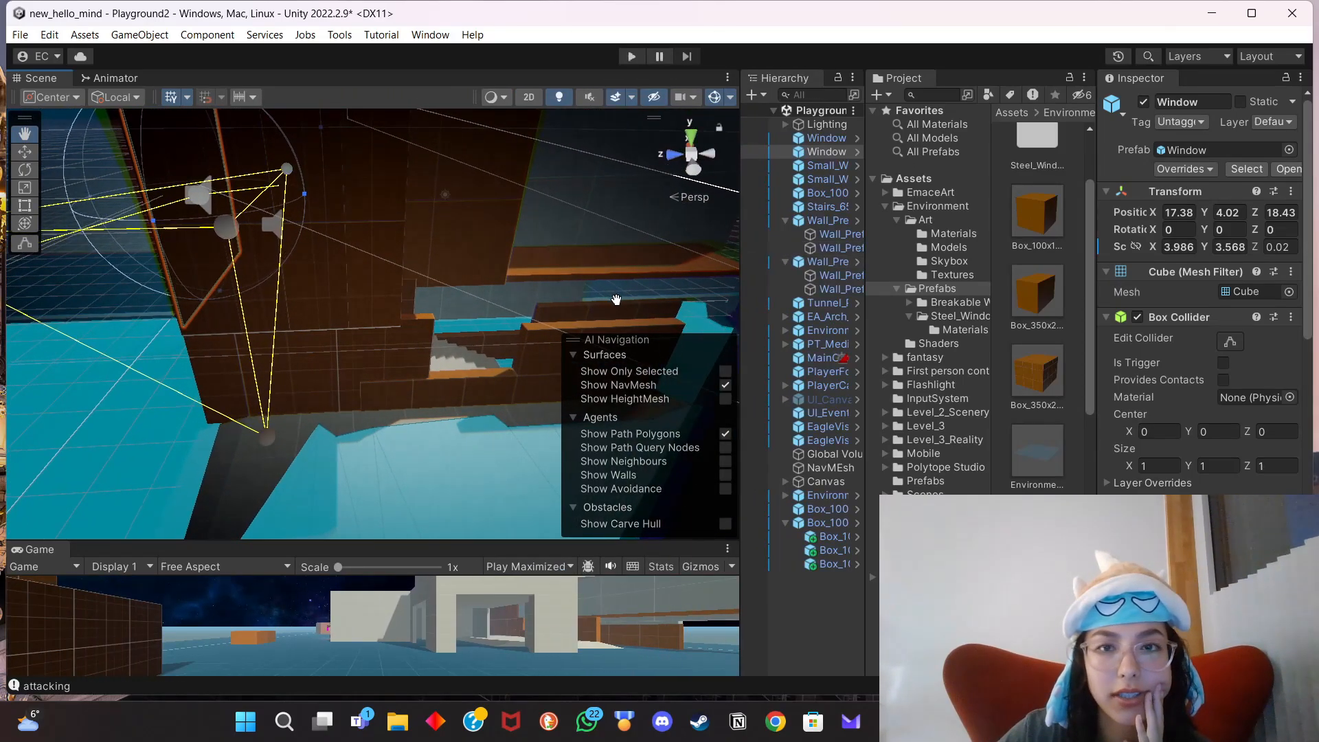
pyautogui.moveTo(612, 242); pyautogui.dragTo(514, 294)
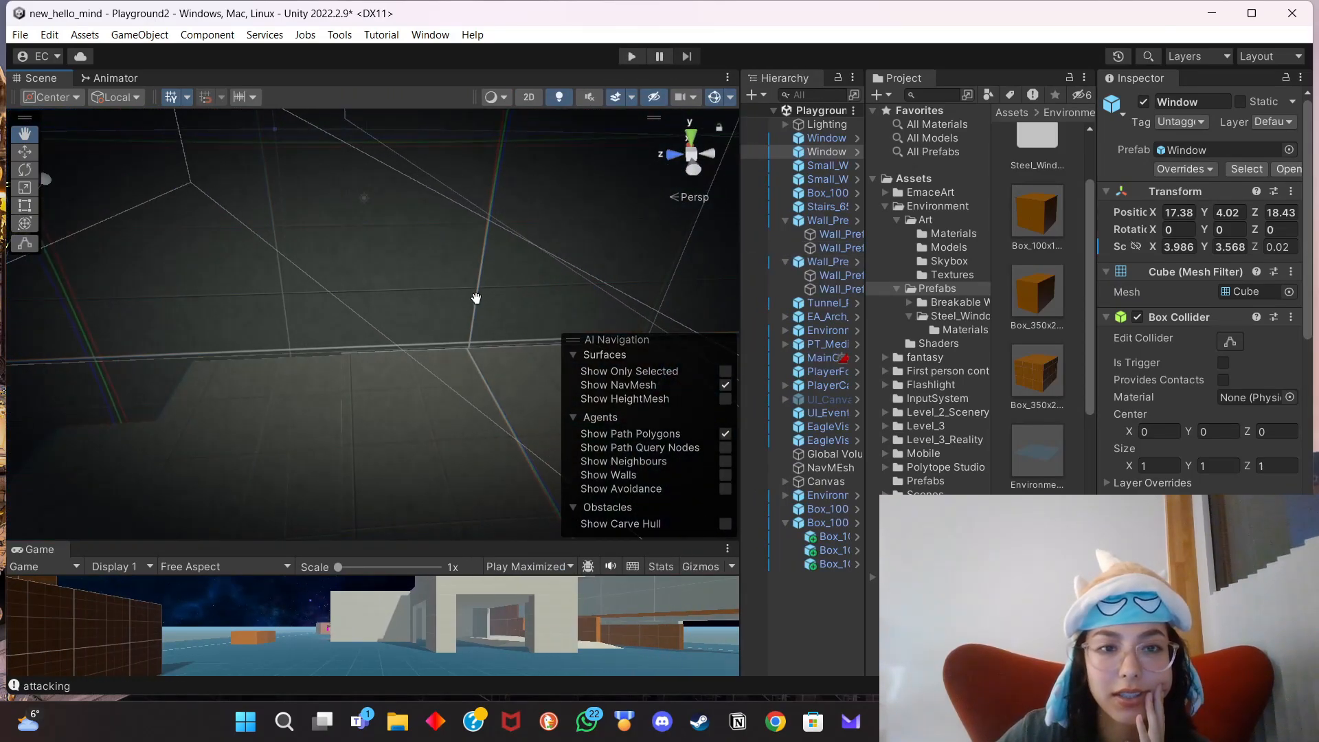
pyautogui.scroll(-3, 476, 298)
pyautogui.scroll(-1, 444, 299)
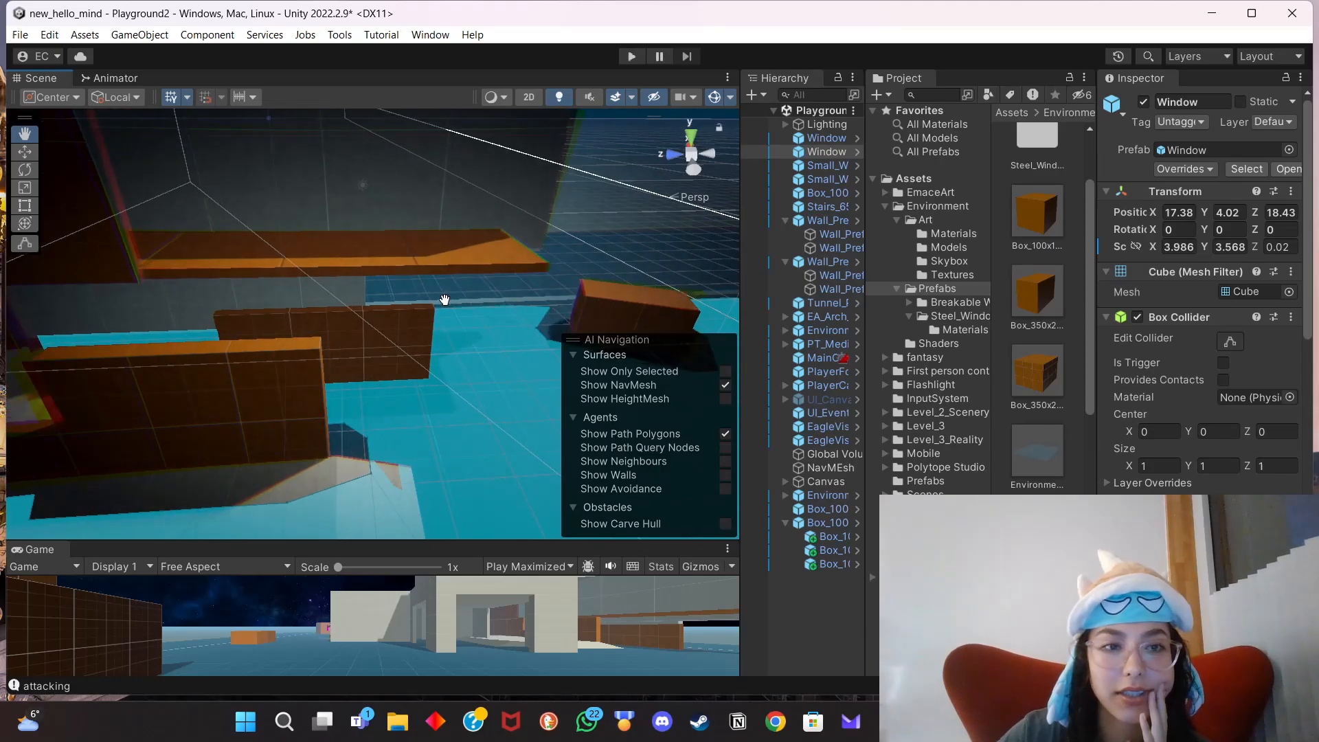
pyautogui.click(350, 343)
pyautogui.click(359, 330)
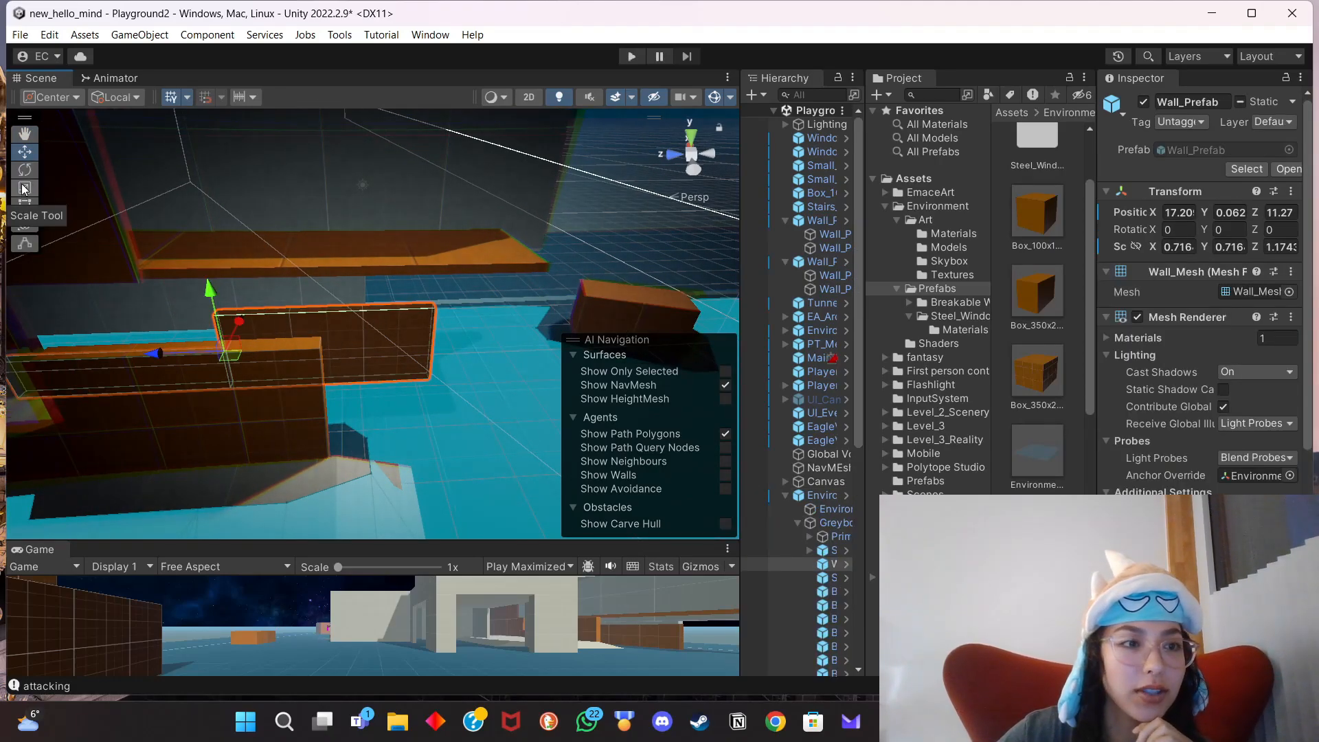
pyautogui.scroll(-2, 1051, 402)
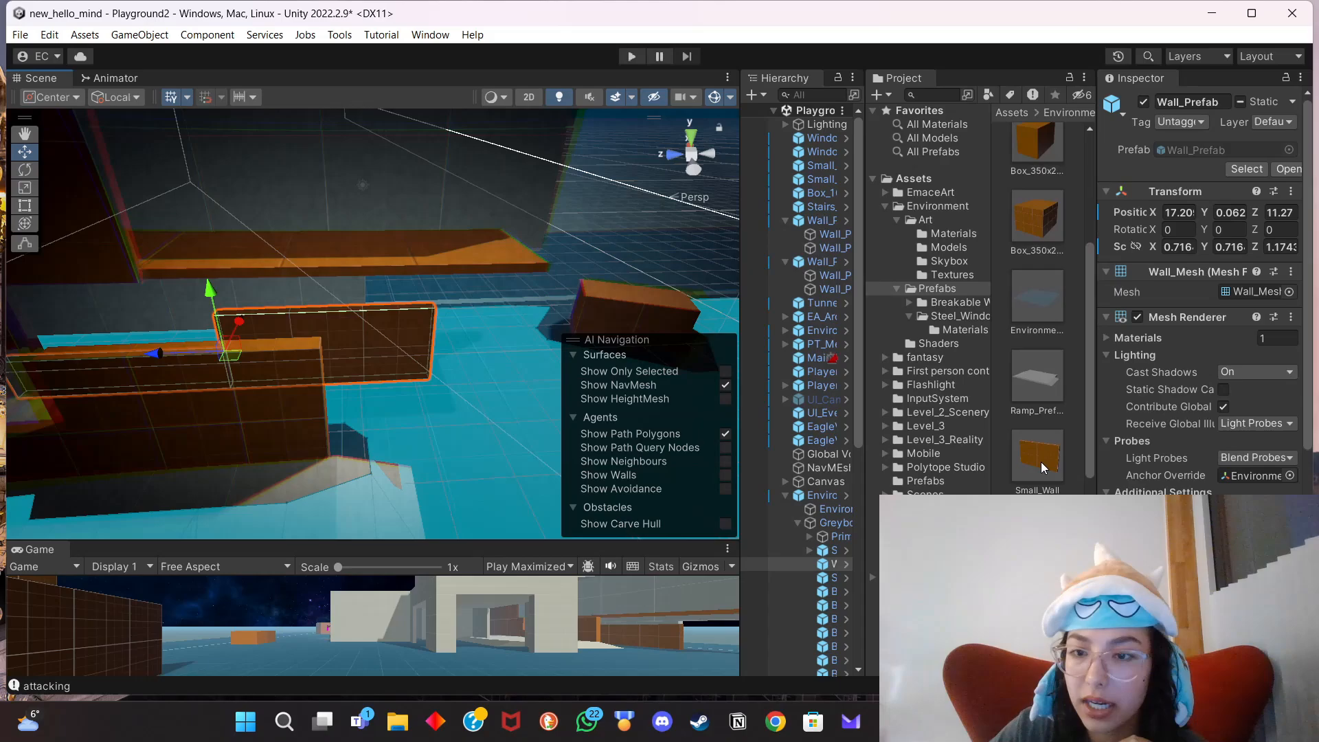
pyautogui.moveTo(1040, 462); pyautogui.dragTo(376, 343)
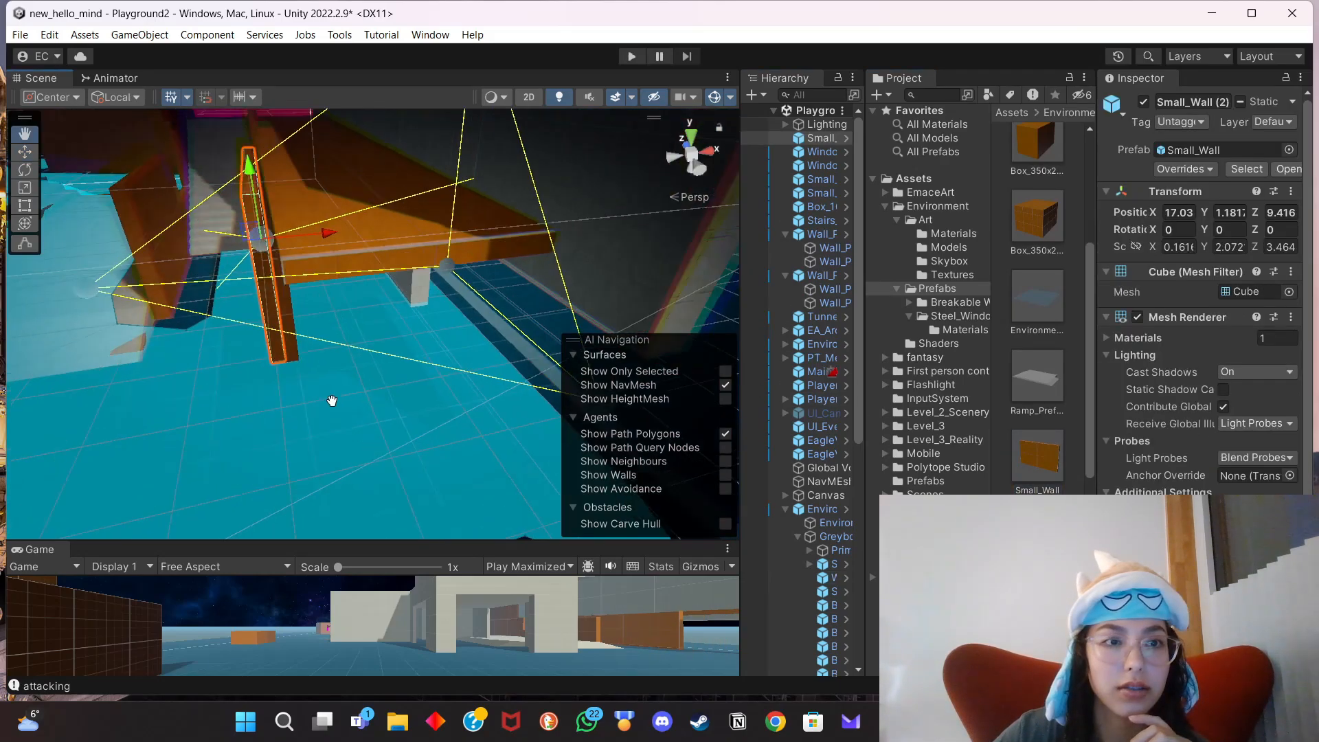
# Move the new Small_Wall panel to about X 17.22, against the edge of the ledge.
pyautogui.moveTo(333, 400); pyautogui.dragTo(309, 388, button='right')
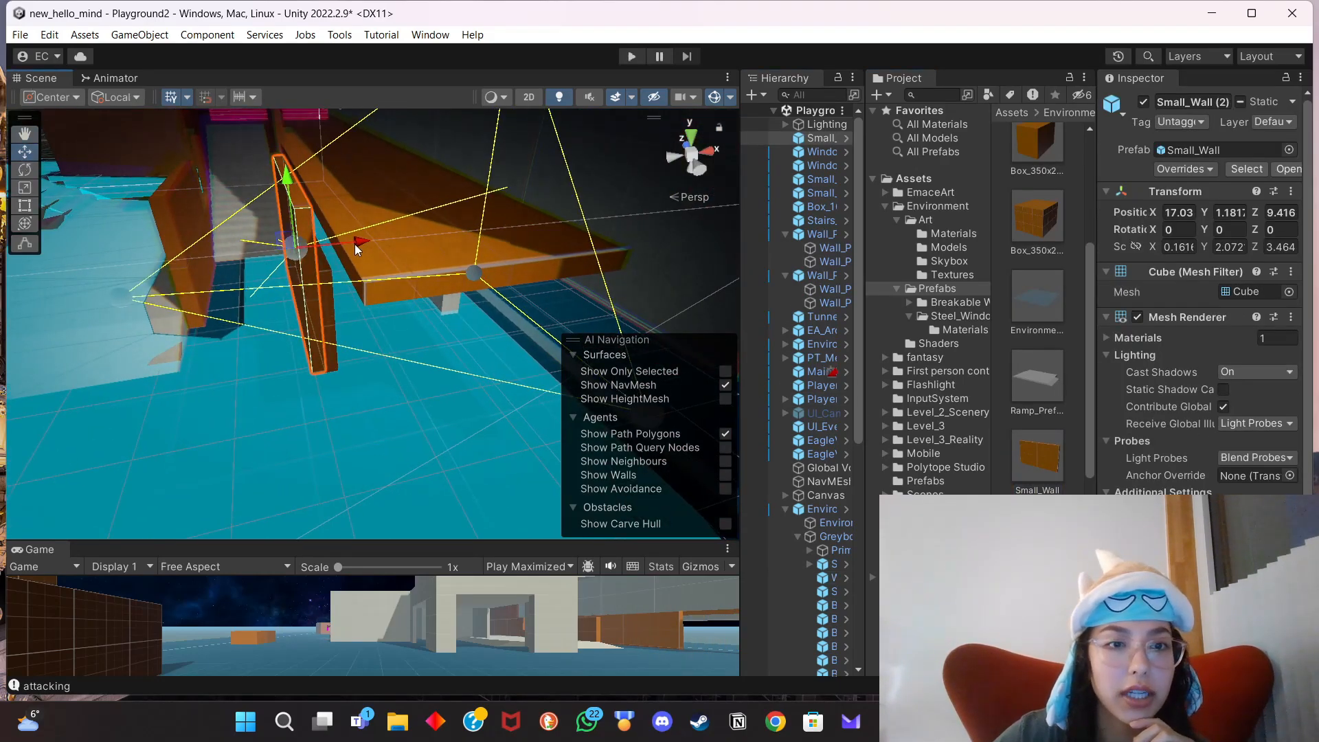
pyautogui.moveTo(357, 249); pyautogui.dragTo(365, 243)
pyautogui.scroll(3, 371, 245)
pyautogui.moveTo(382, 247); pyautogui.dragTo(379, 336, button='middle')
pyautogui.scroll(-1, 397, 337)
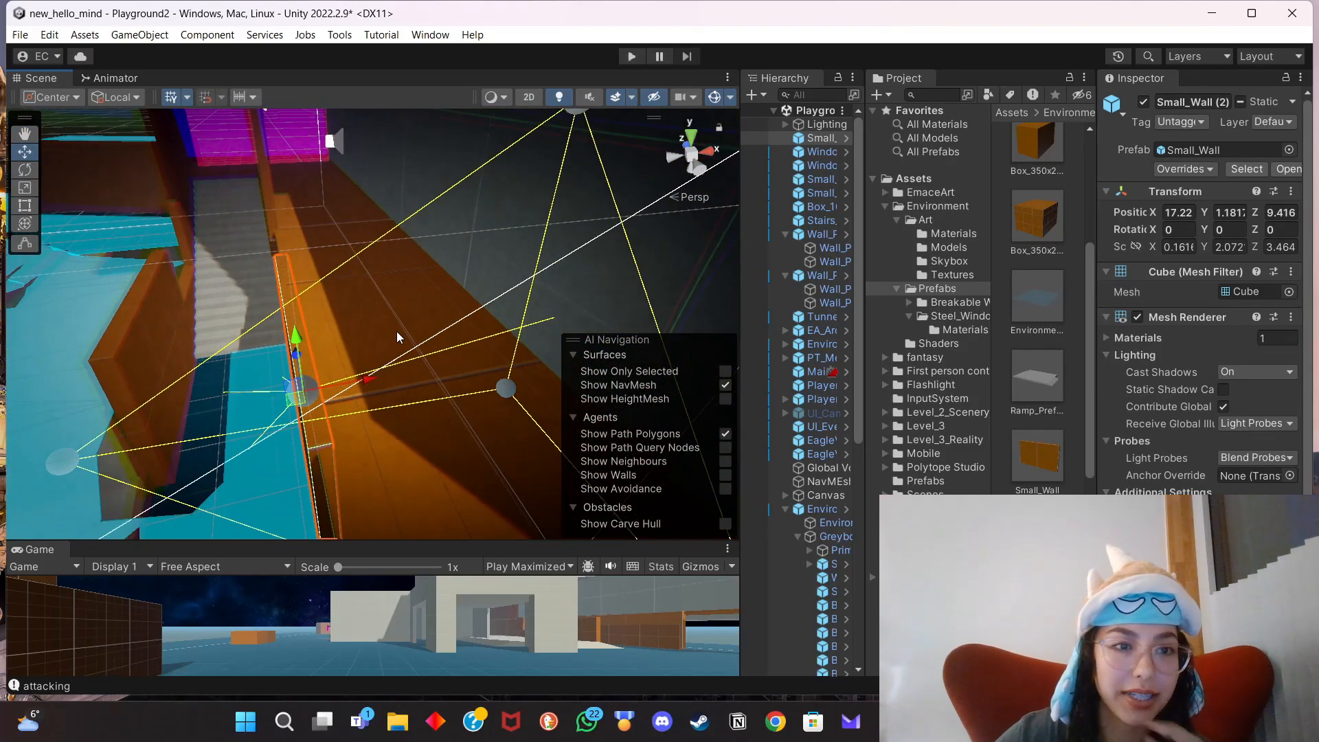
pyautogui.moveTo(302, 334); pyautogui.dragTo(400, 314, button='middle')
# Stretch the new Small_Wall panel to a Z scale of about 6.17 and move it to about Z 11.17 along the ledge.
pyautogui.press('r')
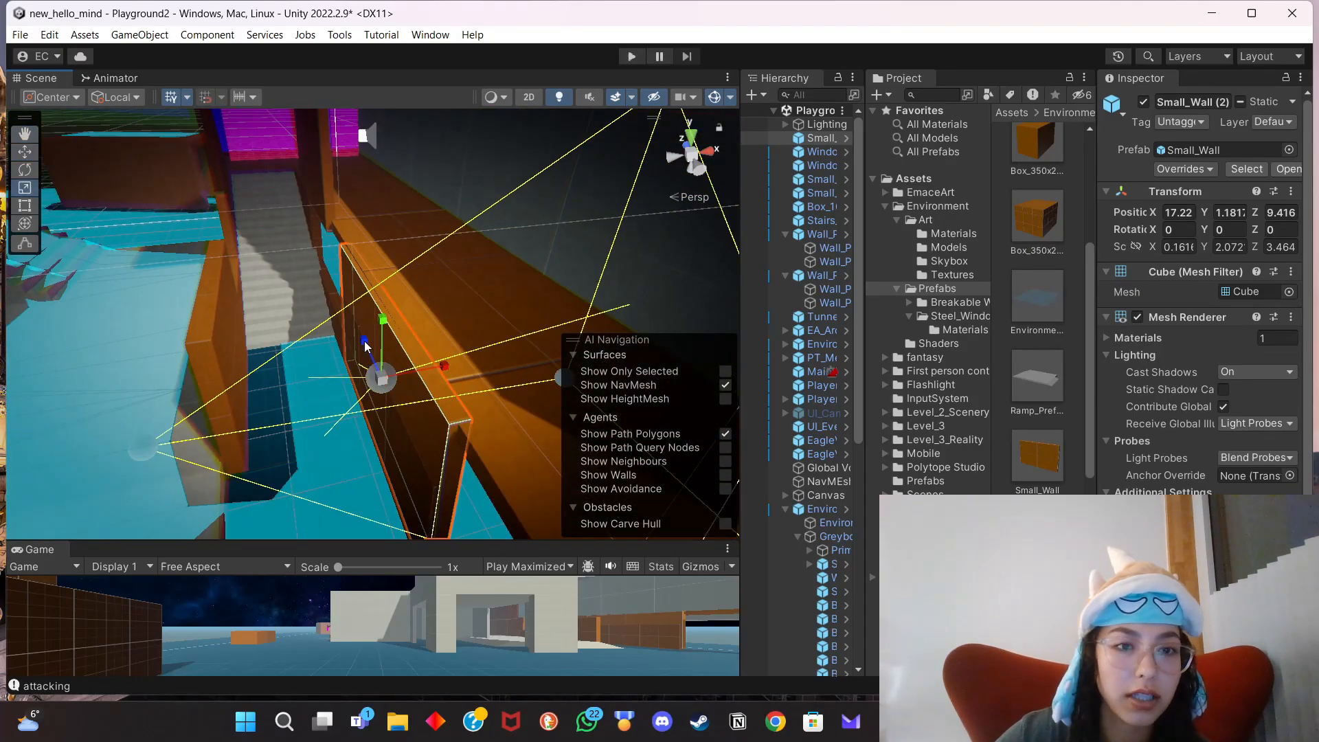
pyautogui.moveTo(364, 343); pyautogui.dragTo(338, 279)
pyautogui.press('w')
pyautogui.moveTo(414, 297); pyautogui.dragTo(424, 289)
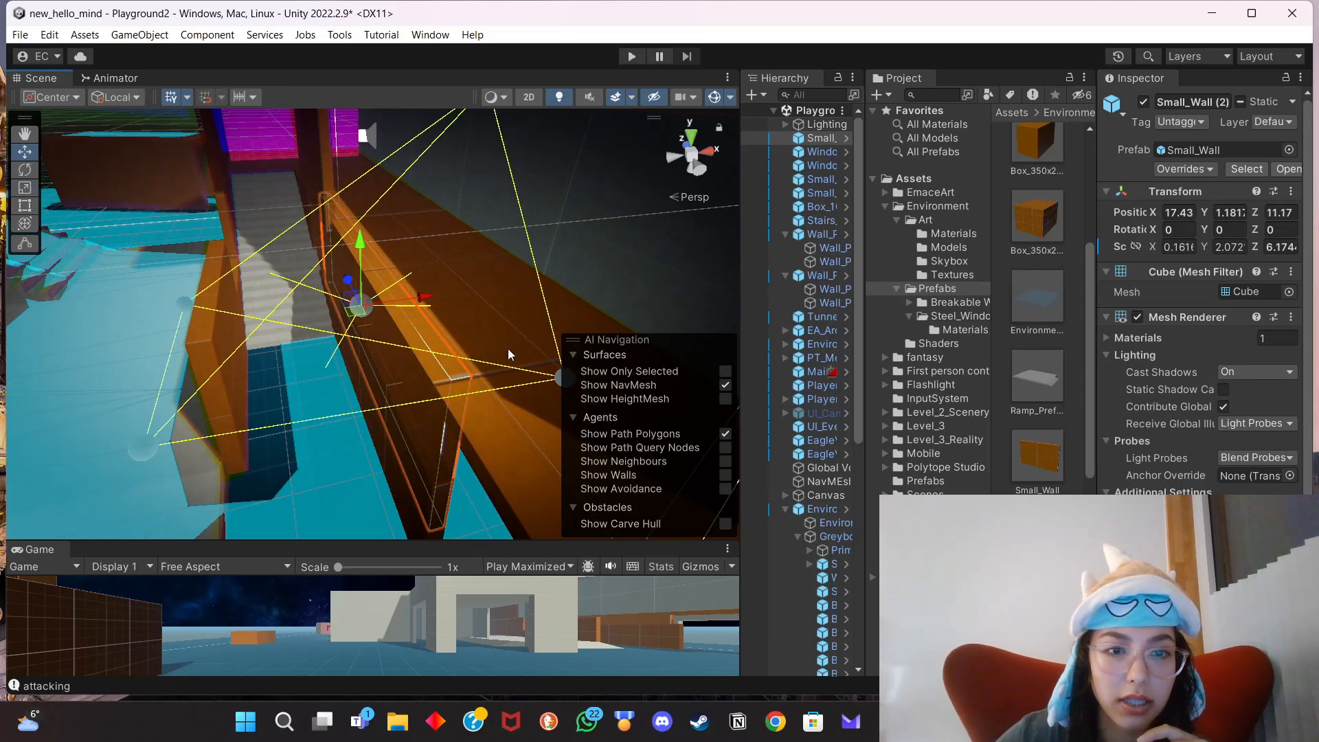
# Try shifting the new Small_Wall panel along X to about 17.19 and undo the shift.
pyautogui.moveTo(508, 348); pyautogui.dragTo(474, 309, button='right')
pyautogui.moveTo(538, 347); pyautogui.dragTo(433, 180, button='middle')
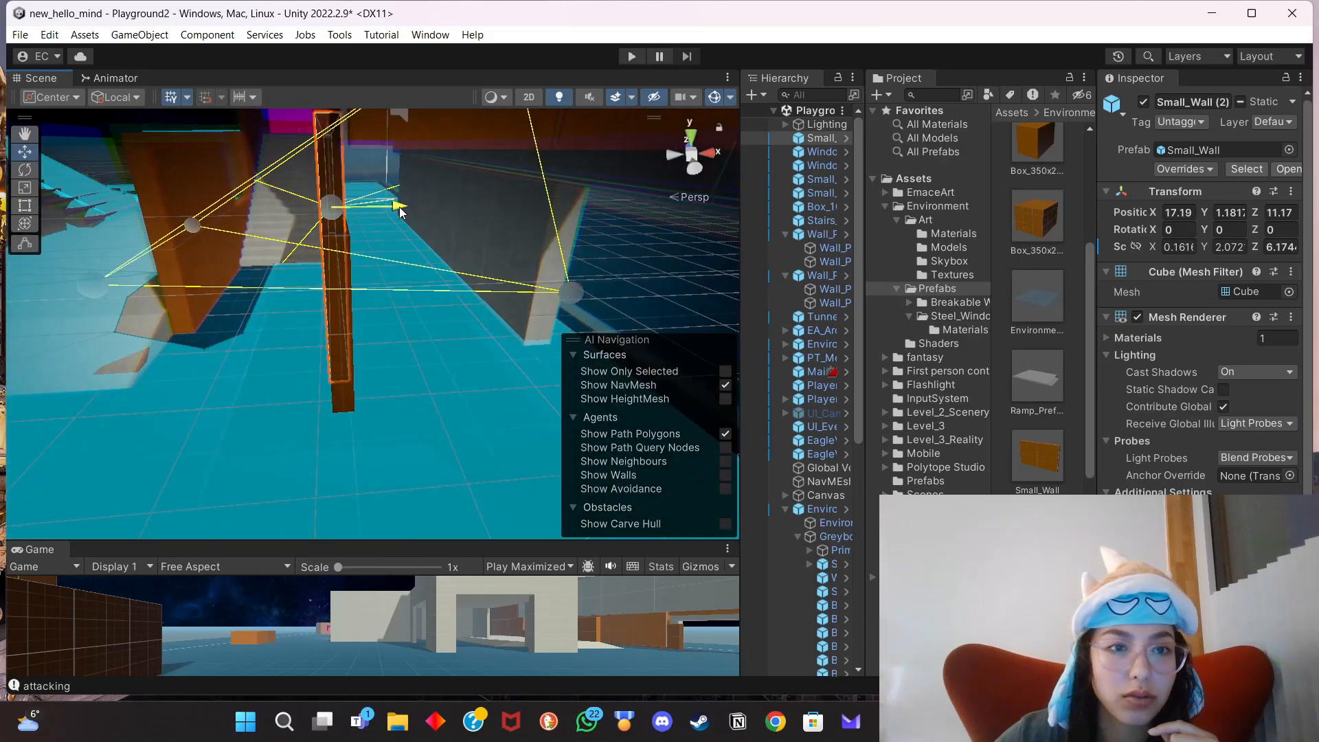
pyautogui.hotkey('ctrl', 'z')
# Stretch the Small_Wall panel to a Z scale of about 9.47, move it to about Z 10.75 flush with the ledge's end, and deselect it.
pyautogui.keyDown('alt'); pyautogui.moveTo(426, 412); pyautogui.dragTo(488, 535); pyautogui.keyUp('alt')
pyautogui.moveTo(488, 536); pyautogui.dragTo(460, 397, button='middle')
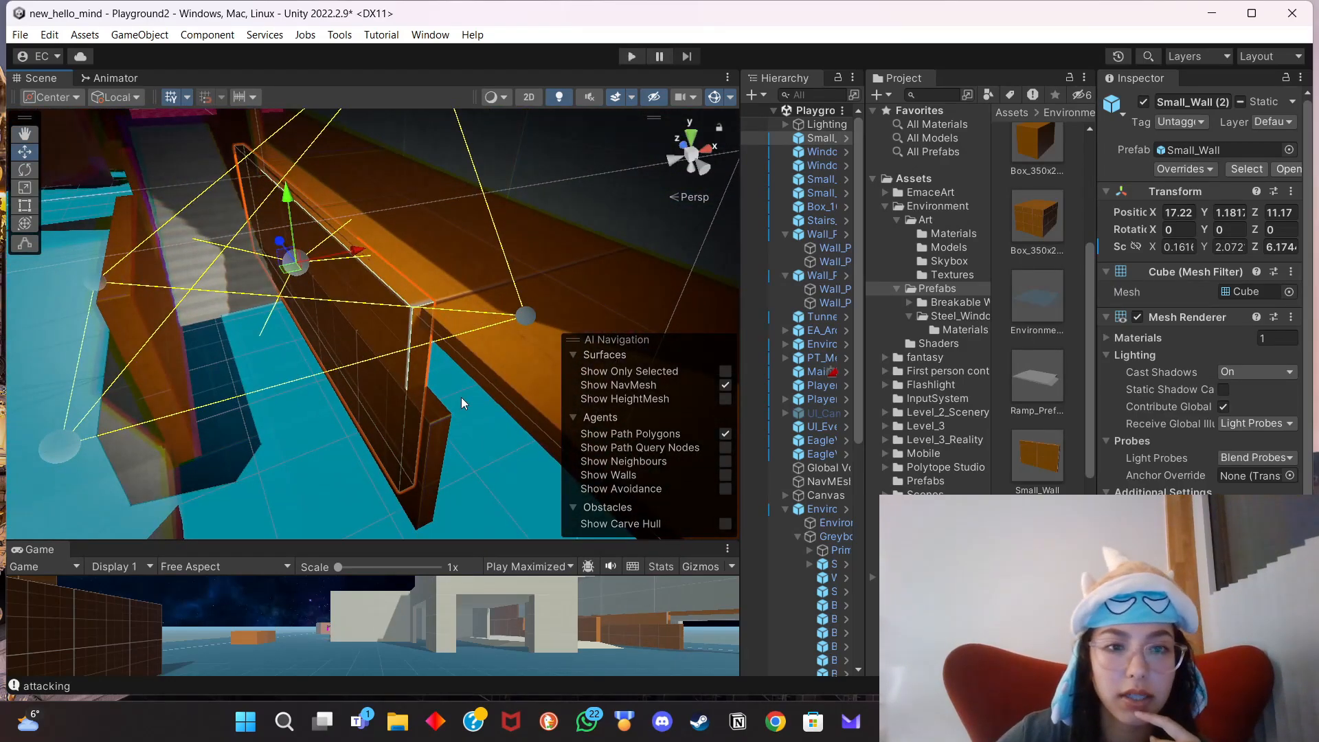
pyautogui.scroll(-3, 522, 399)
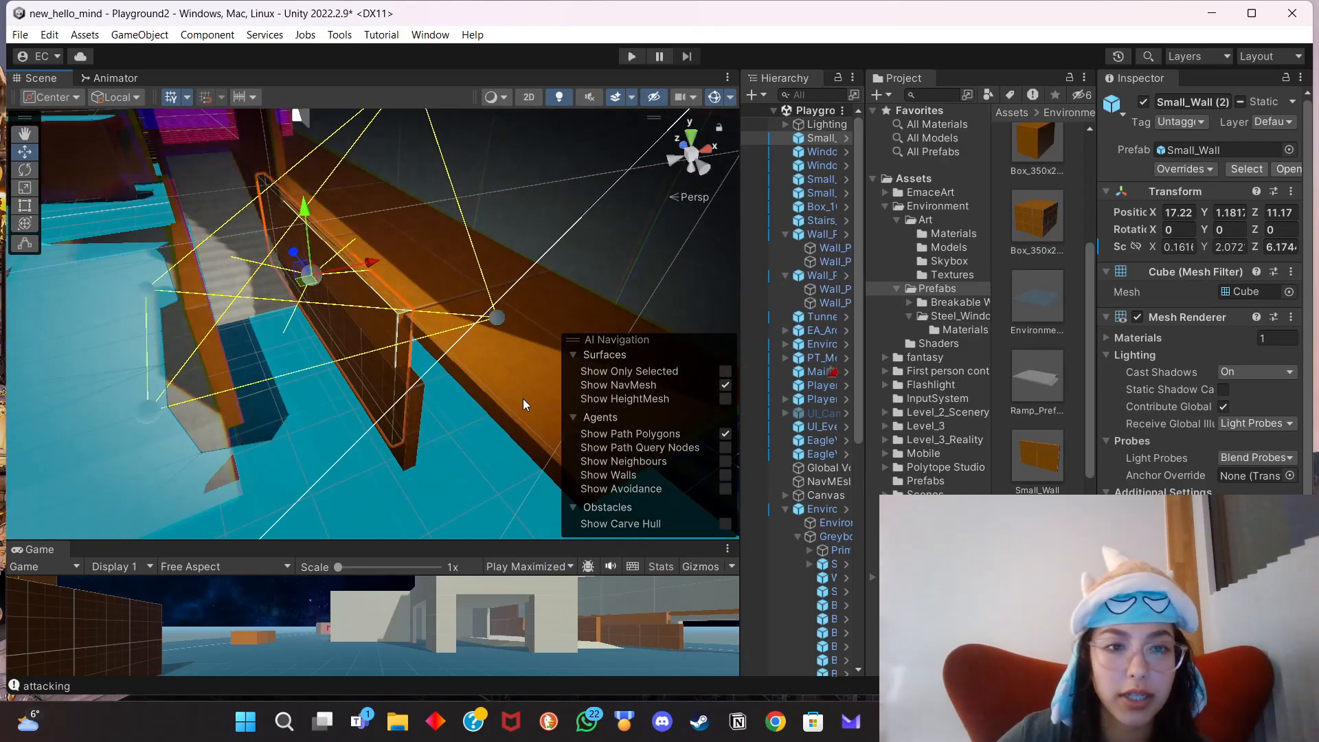
pyautogui.click(25, 187)
pyautogui.moveTo(298, 256)
pyautogui.mouseDown()
pyautogui.moveTo(285, 245)
pyautogui.moveTo(303, 268)
pyautogui.mouseUp()
pyautogui.press('w')
pyautogui.keyDown('alt'); pyautogui.moveTo(419, 278); pyautogui.dragTo(332, 304); pyautogui.keyUp('alt')
pyautogui.click(332, 303)
pyautogui.moveTo(381, 391); pyautogui.dragTo(506, 344, button='middle')
pyautogui.click(371, 296)
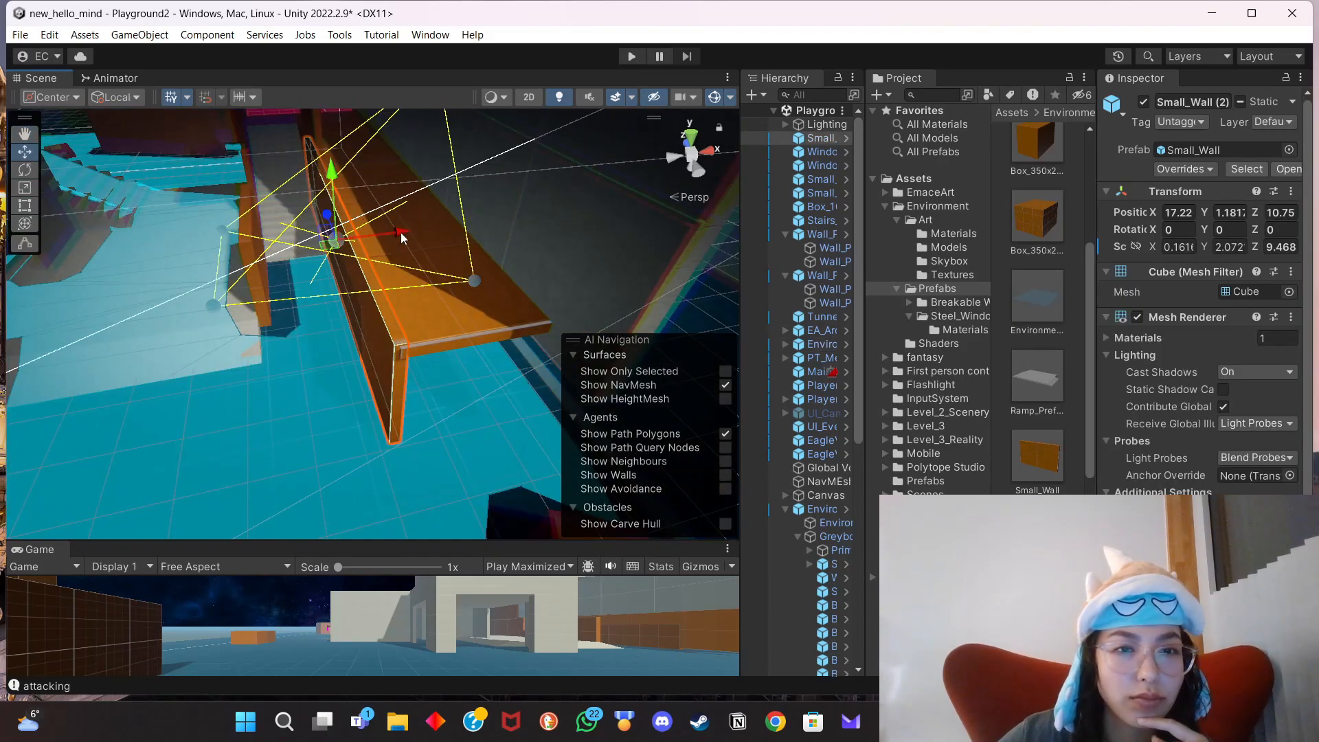
pyautogui.click(456, 420)
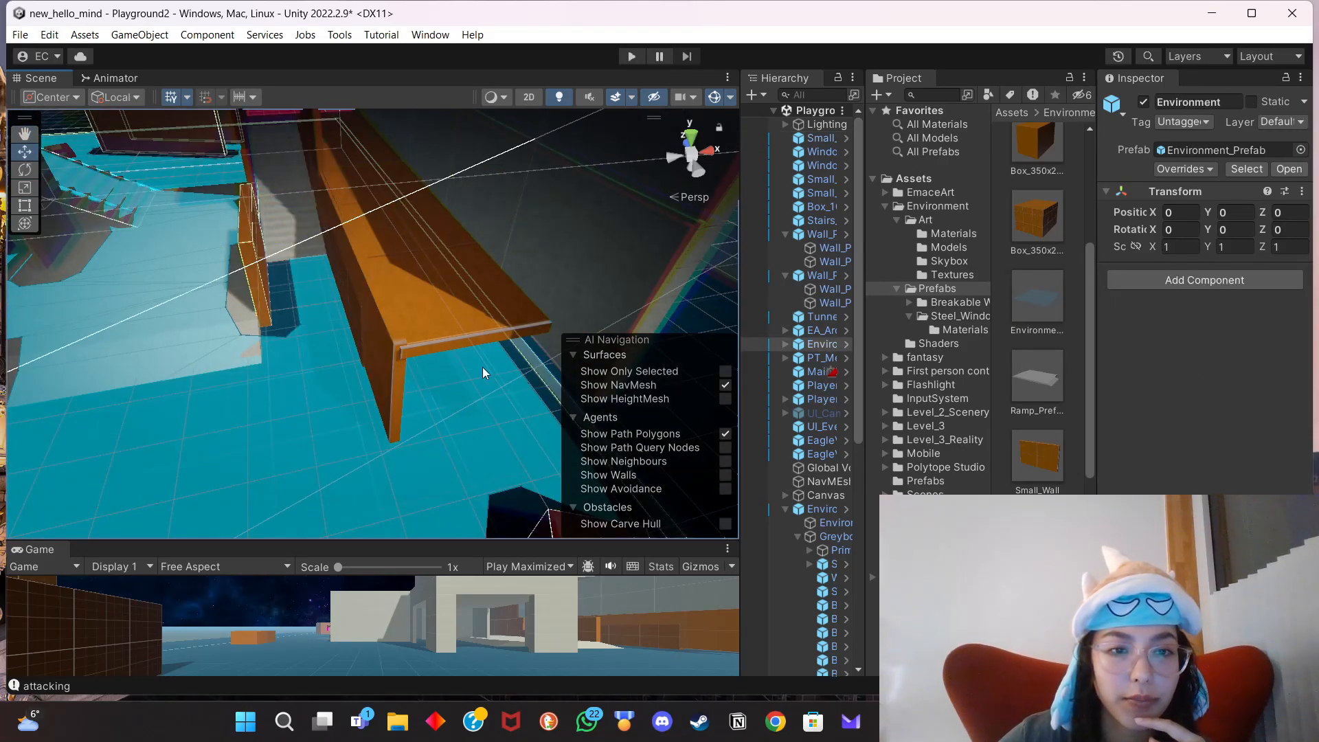
# Add another Small_Wall panel near the ledge's end and lay it flat with Y and Z rotations of 90.
pyautogui.moveTo(487, 379); pyautogui.dragTo(390, 298, button='middle')
pyautogui.keyDown('alt'); pyautogui.moveTo(331, 316); pyautogui.dragTo(339, 267); pyautogui.keyUp('alt')
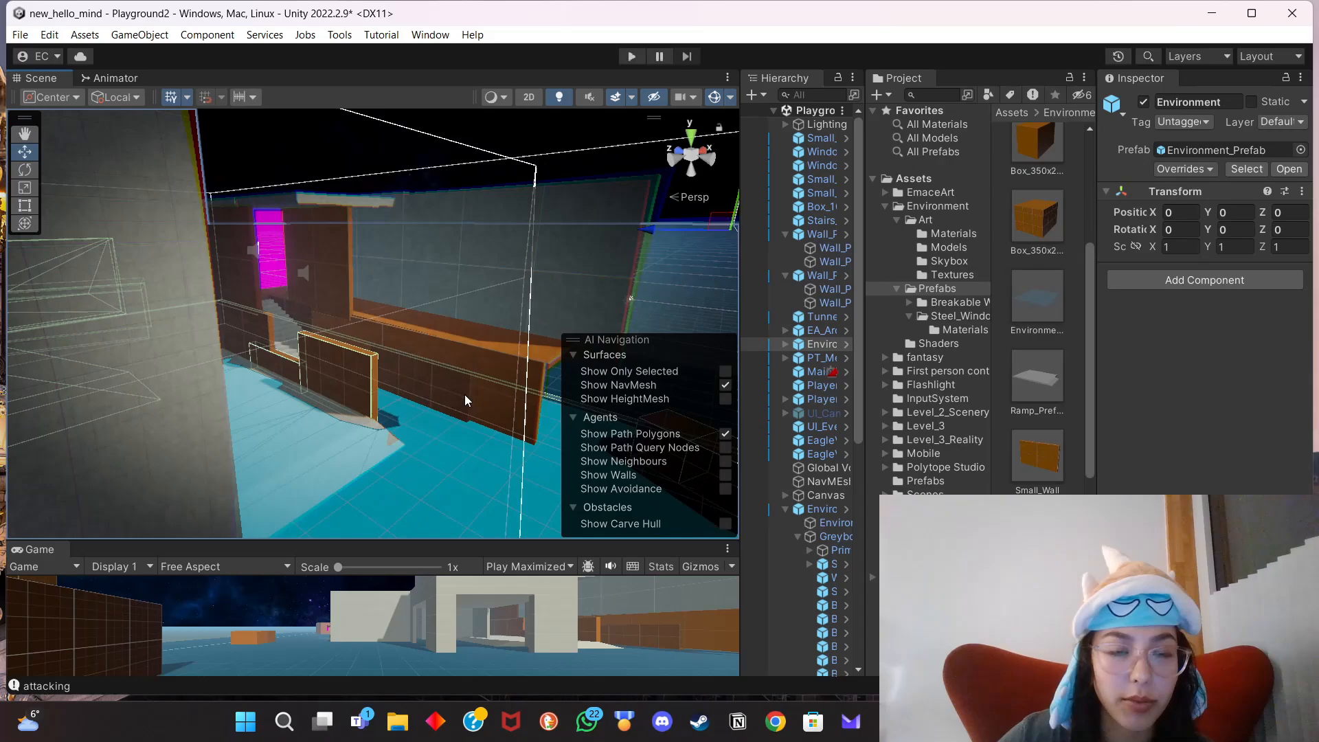
pyautogui.moveTo(533, 395); pyautogui.dragTo(472, 398, button='right')
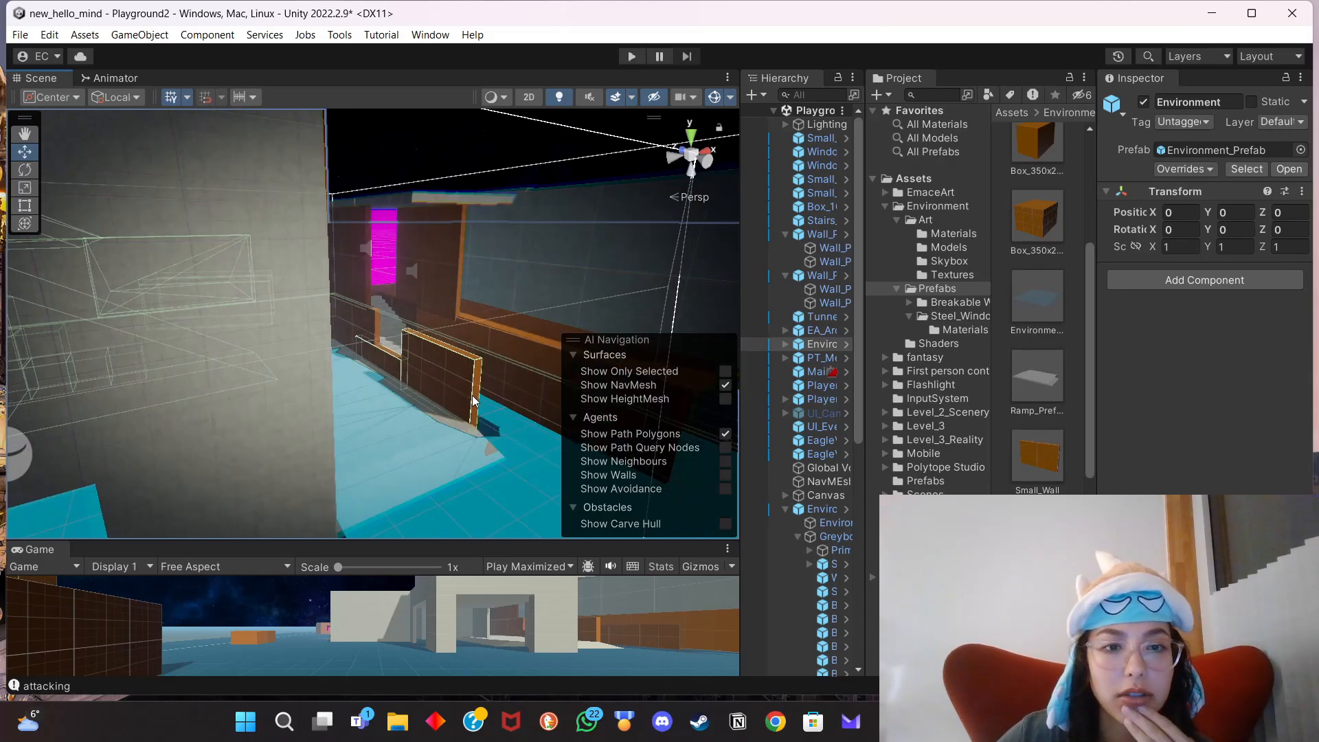
pyautogui.moveTo(472, 399); pyautogui.dragTo(291, 336, button='middle')
pyautogui.hotkey('ctrl', 'z')
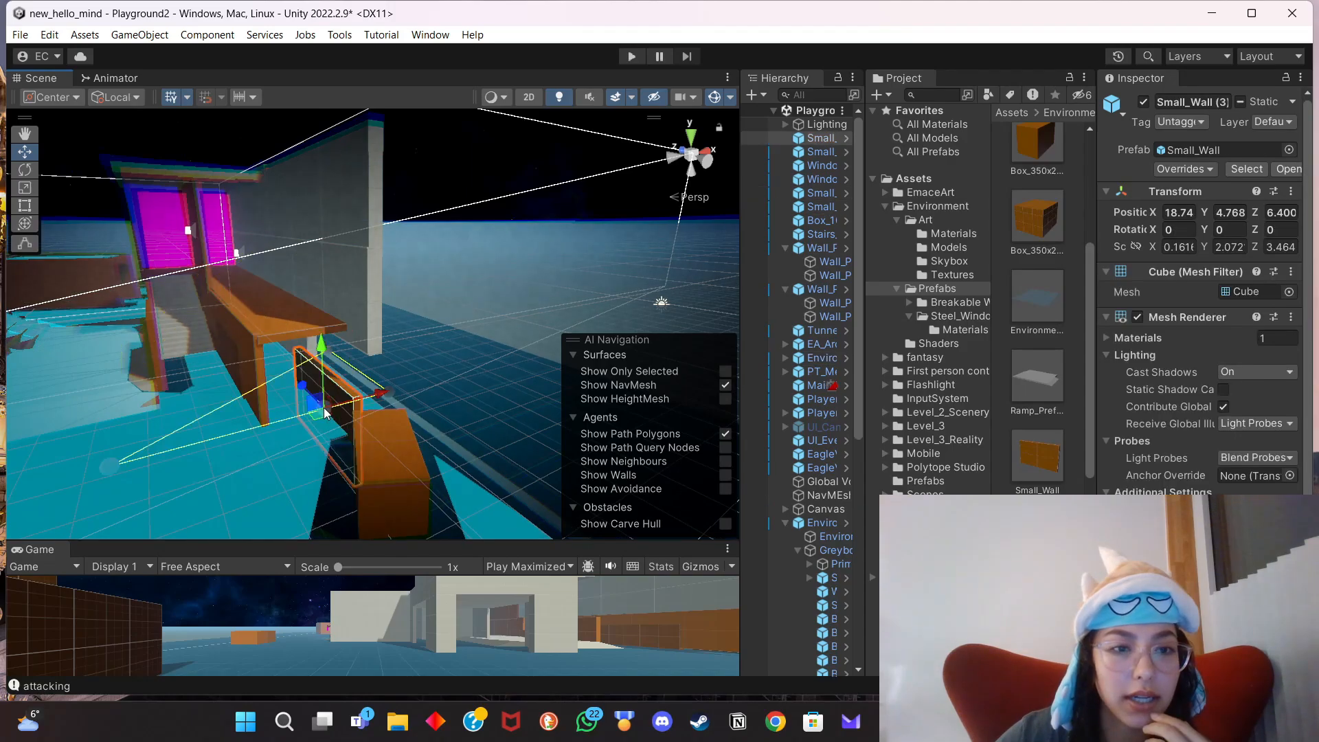
pyautogui.click(1227, 229)
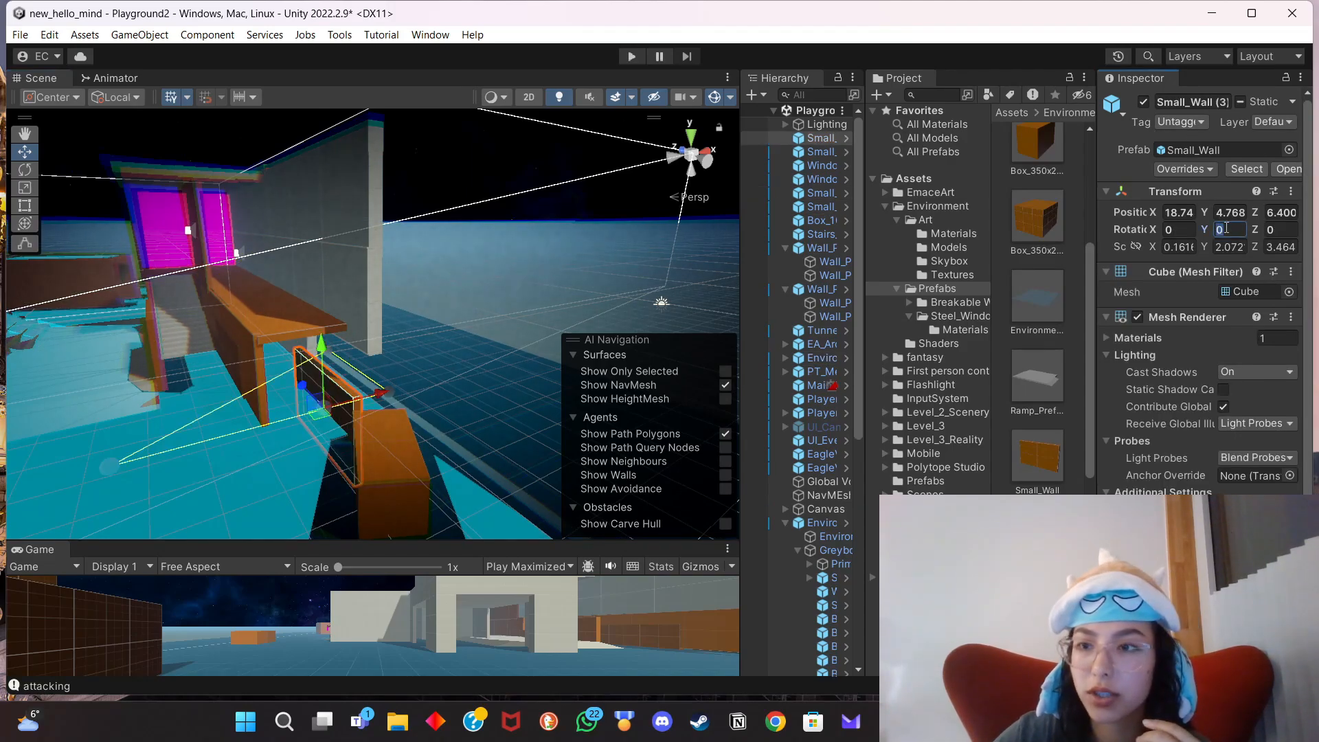
pyautogui.write('90')
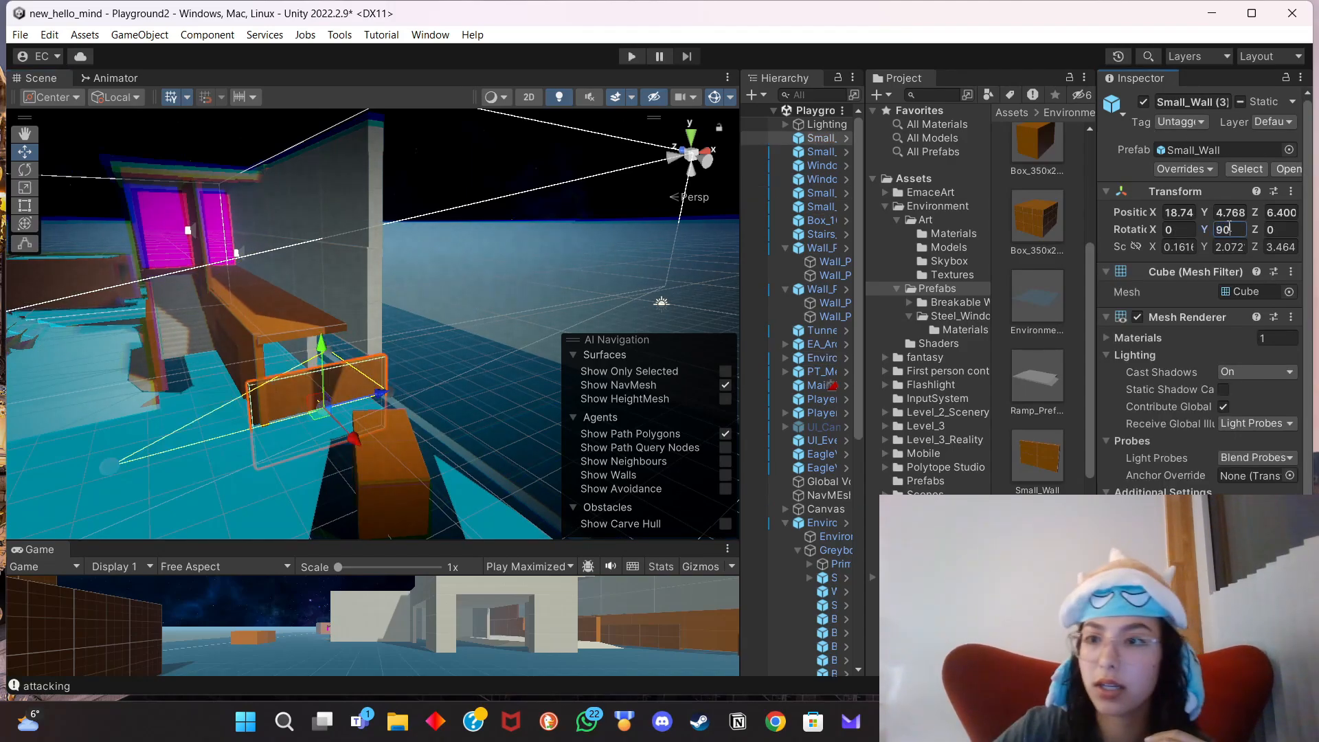
pyautogui.write('90')
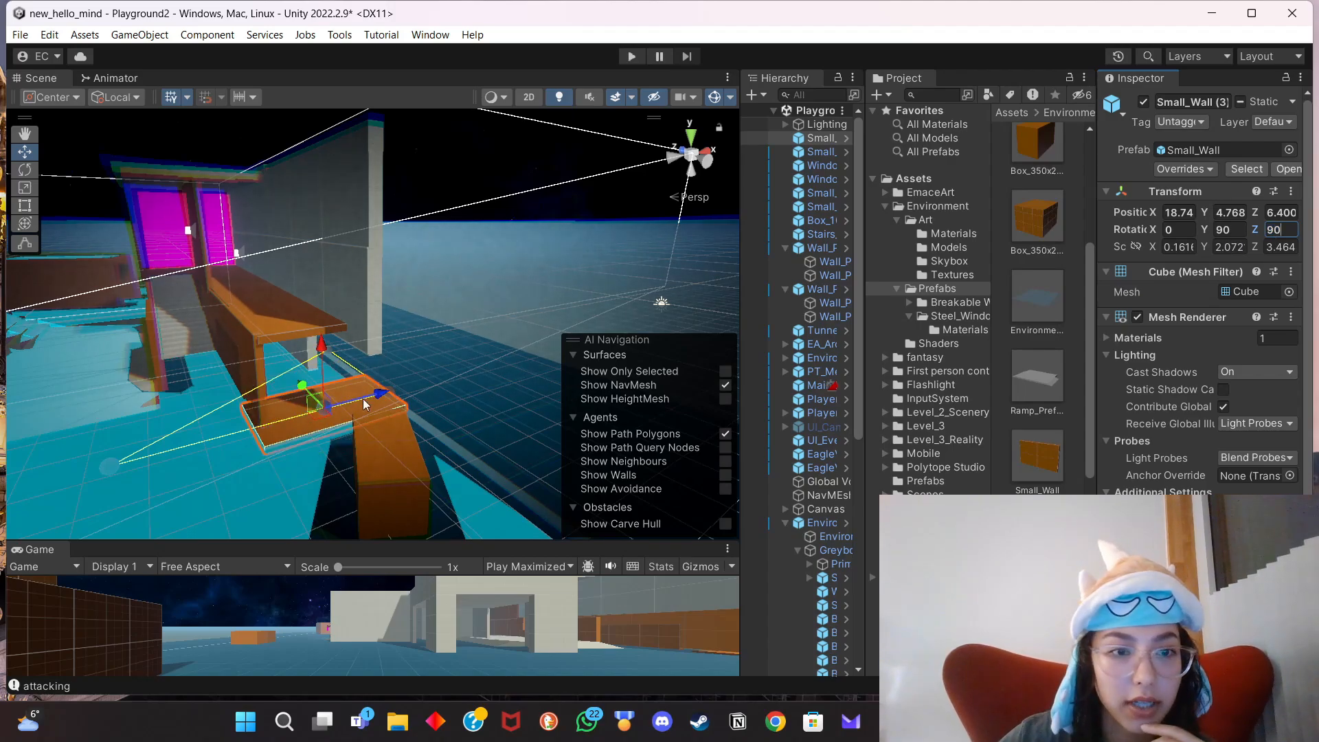
# Move the flat Small_Wall panel to about Y 2.12, level with the ledge, and re-enter its Y rotation as 90.
pyautogui.moveTo(320, 344); pyautogui.dragTo(319, 278)
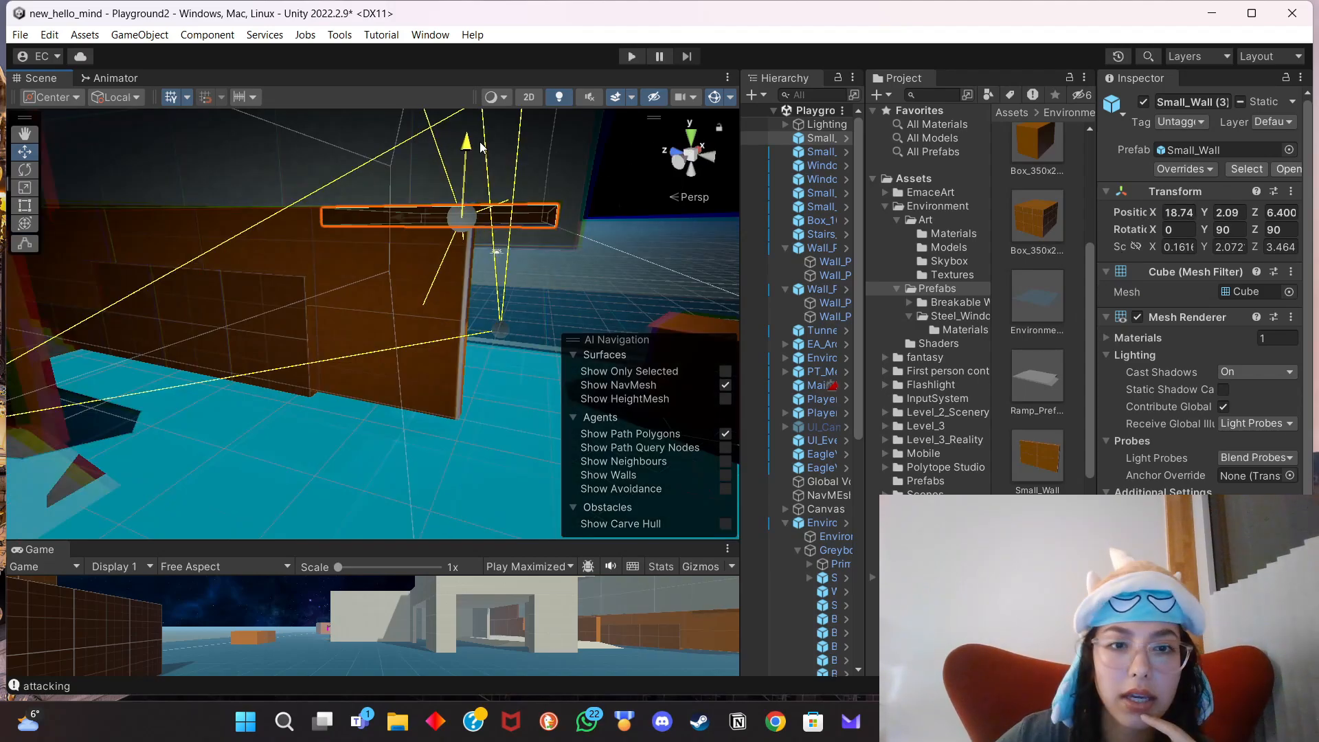
pyautogui.press('f')
pyautogui.click(1224, 230)
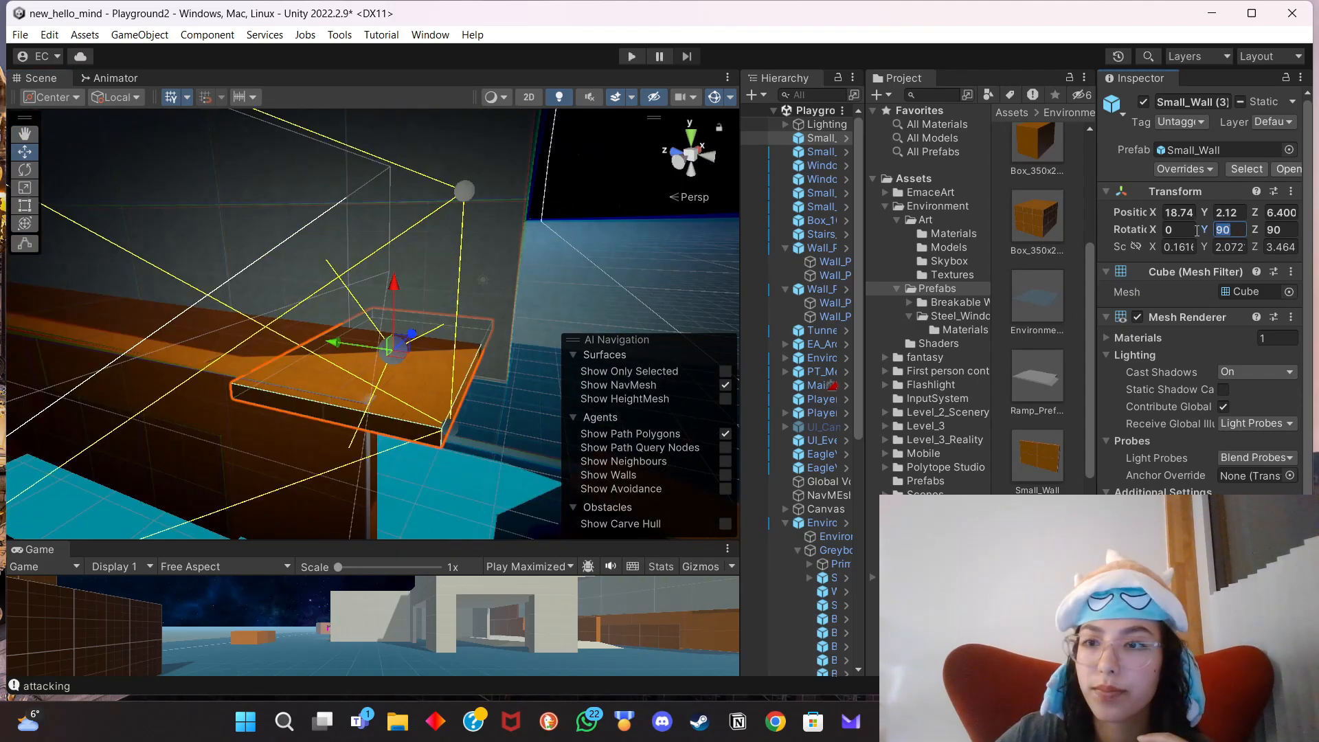
pyautogui.press('BackSpace')
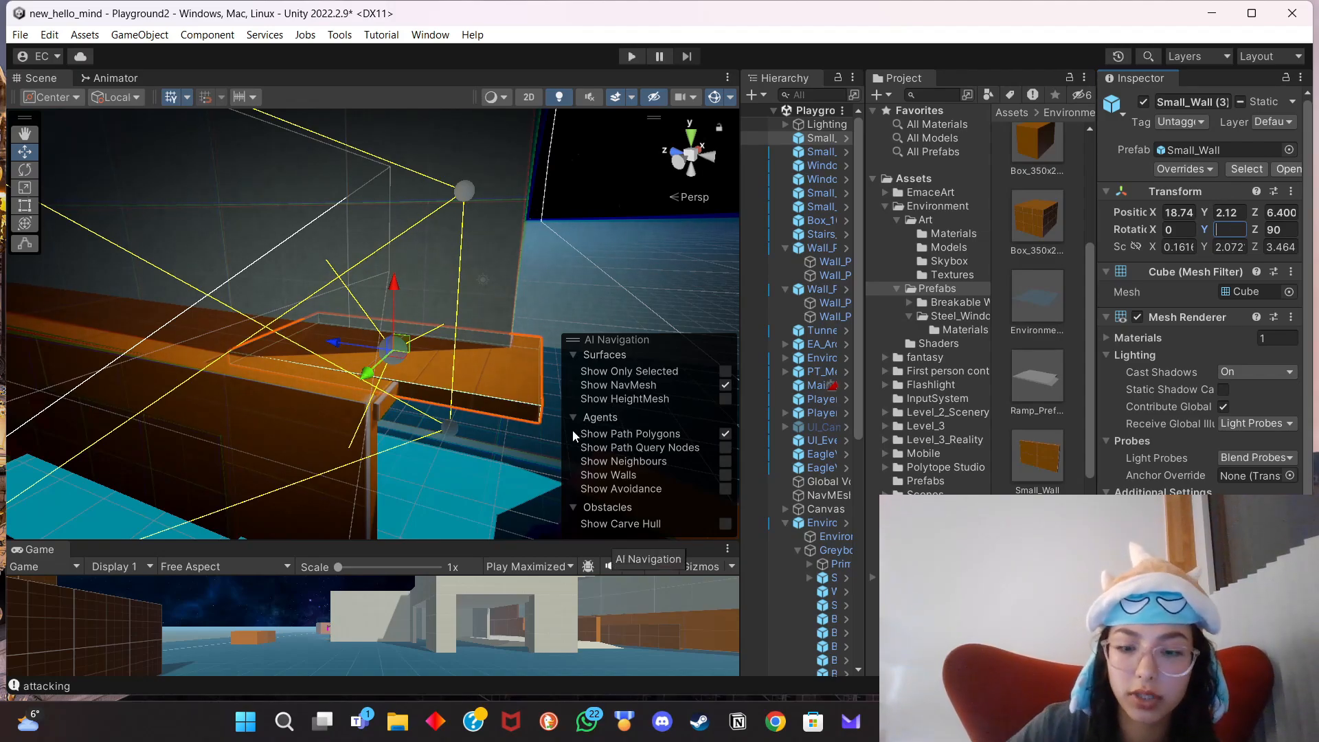
pyautogui.write('90')
# Move the flat panel to about X 17.66 and Z 5.108, at the end of the ledge.
pyautogui.moveTo(329, 342); pyautogui.dragTo(422, 377)
pyautogui.keyDown('alt'); pyautogui.moveTo(519, 352); pyautogui.dragTo(396, 295); pyautogui.keyUp('alt')
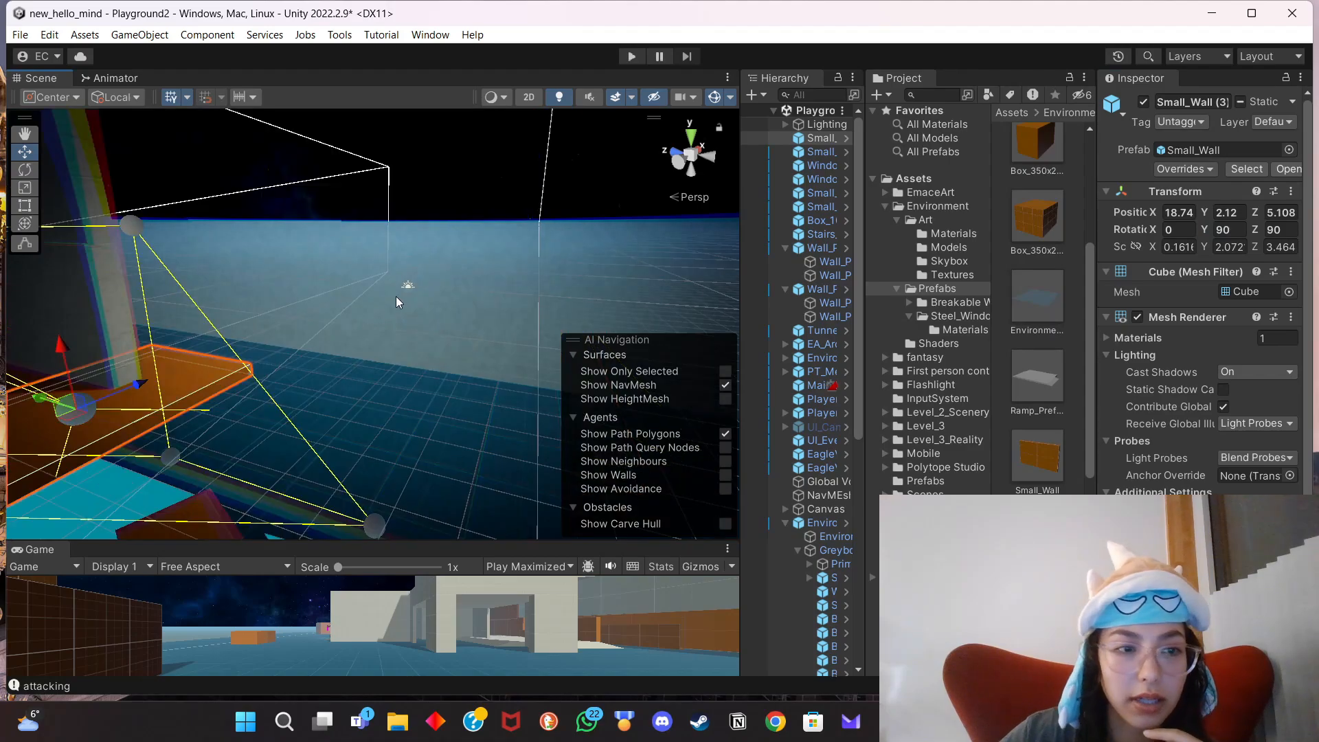
pyautogui.moveTo(396, 295); pyautogui.dragTo(164, 336, button='right')
pyautogui.moveTo(444, 332); pyautogui.dragTo(372, 341)
pyautogui.scroll(1, 241, 448)
pyautogui.moveTo(240, 448); pyautogui.dragTo(331, 452, button='middle')
# Enlarge the flat panel into a platform with a Y scale of about 4.843 and a Z scale of about 5.985.
pyautogui.press('r')
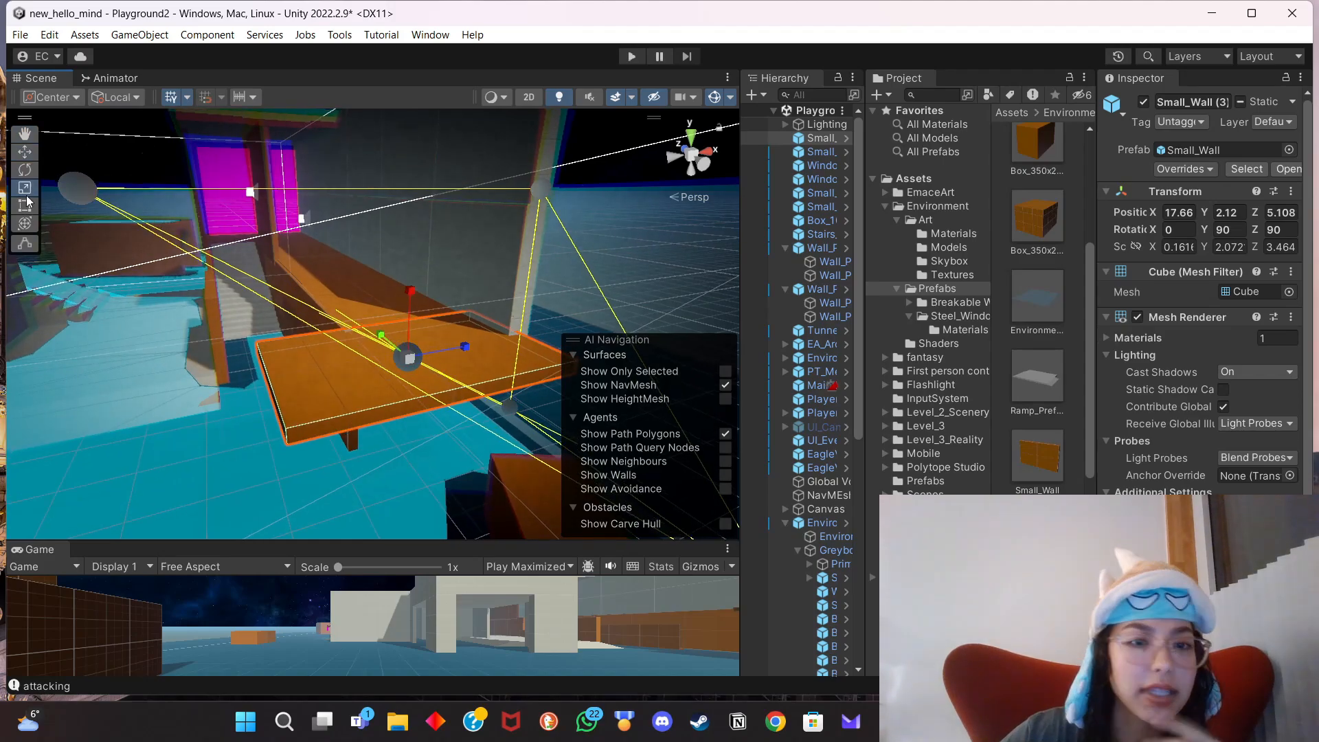
pyautogui.moveTo(463, 347); pyautogui.dragTo(498, 339)
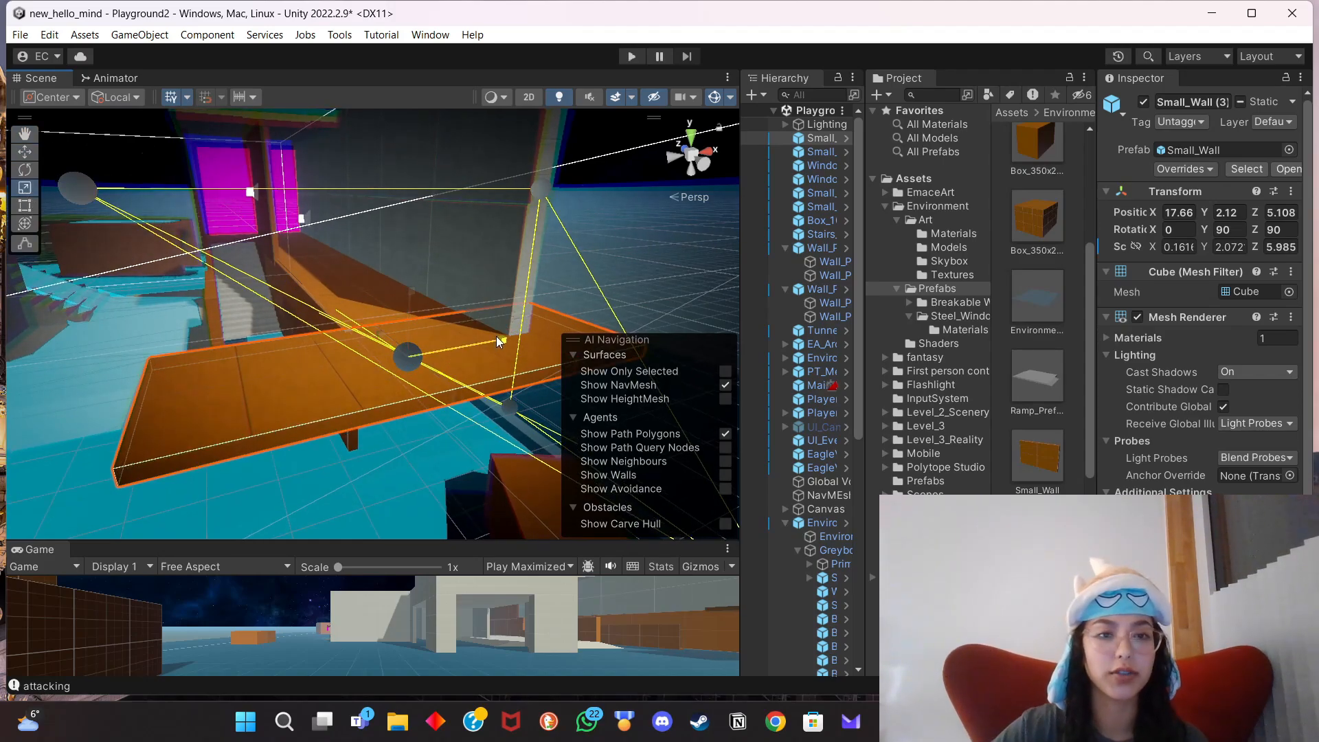
pyautogui.moveTo(382, 334); pyautogui.dragTo(352, 286)
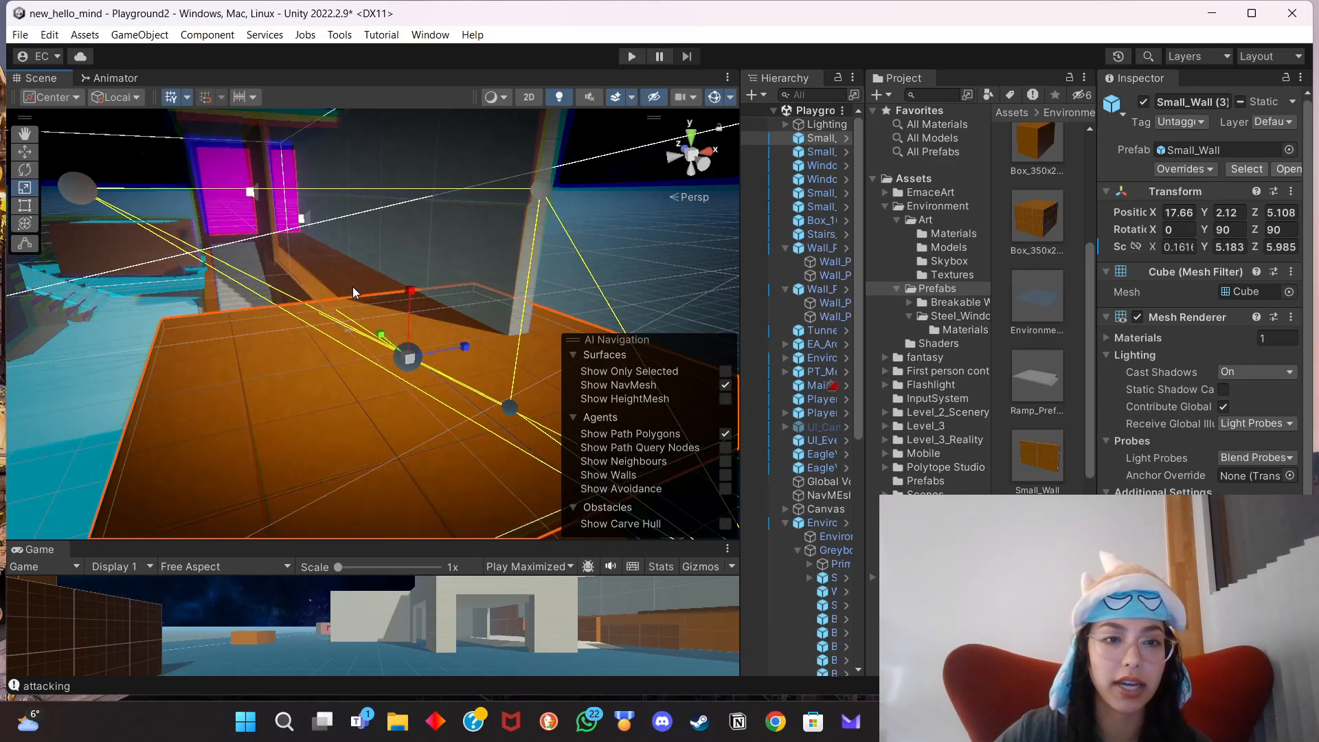
pyautogui.hotkey('ctrl', 'z')
pyautogui.click(21, 154)
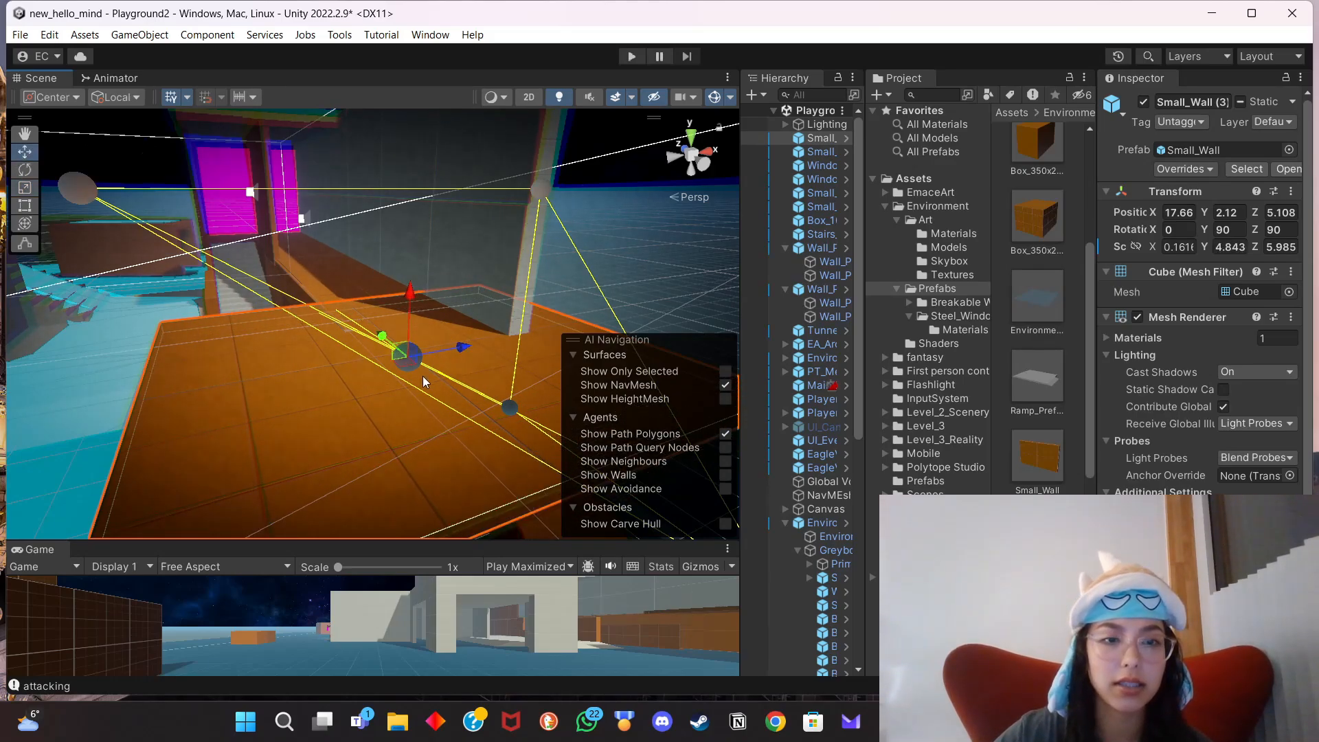
# Move the platform panel to about X 17.1 and Z 3.93 and reduce its Z scale to about 4.823.
pyautogui.moveTo(382, 335); pyautogui.dragTo(430, 372)
pyautogui.scroll(-3, 430, 372)
pyautogui.moveTo(457, 307); pyautogui.dragTo(316, 320, button='middle')
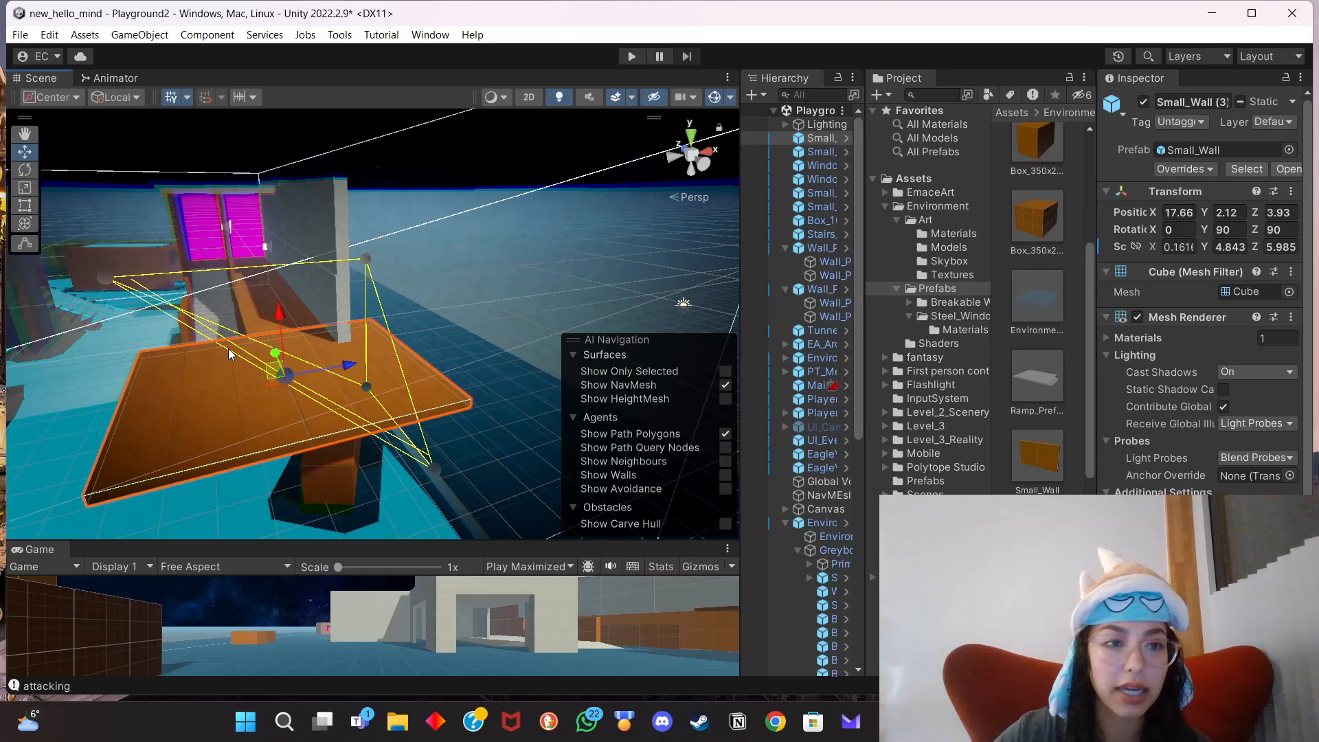
pyautogui.press('r')
pyautogui.moveTo(350, 370); pyautogui.dragTo(324, 372)
pyautogui.press('w')
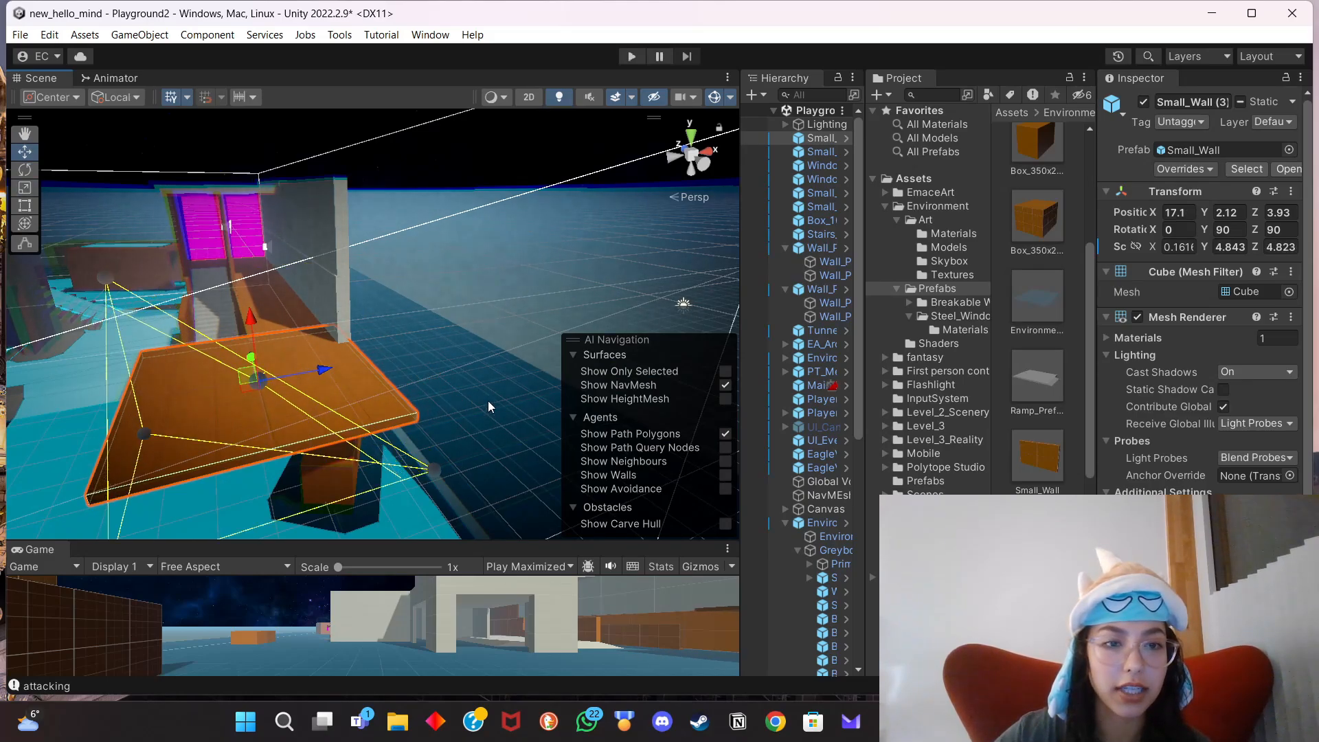
# Examine how the new platform panel sits against the ledge and the surrounding lookout walls.
pyautogui.scroll(-3, 468, 401)
pyautogui.moveTo(468, 401); pyautogui.dragTo(414, 345, button='middle')
pyautogui.scroll(8, 520, 326)
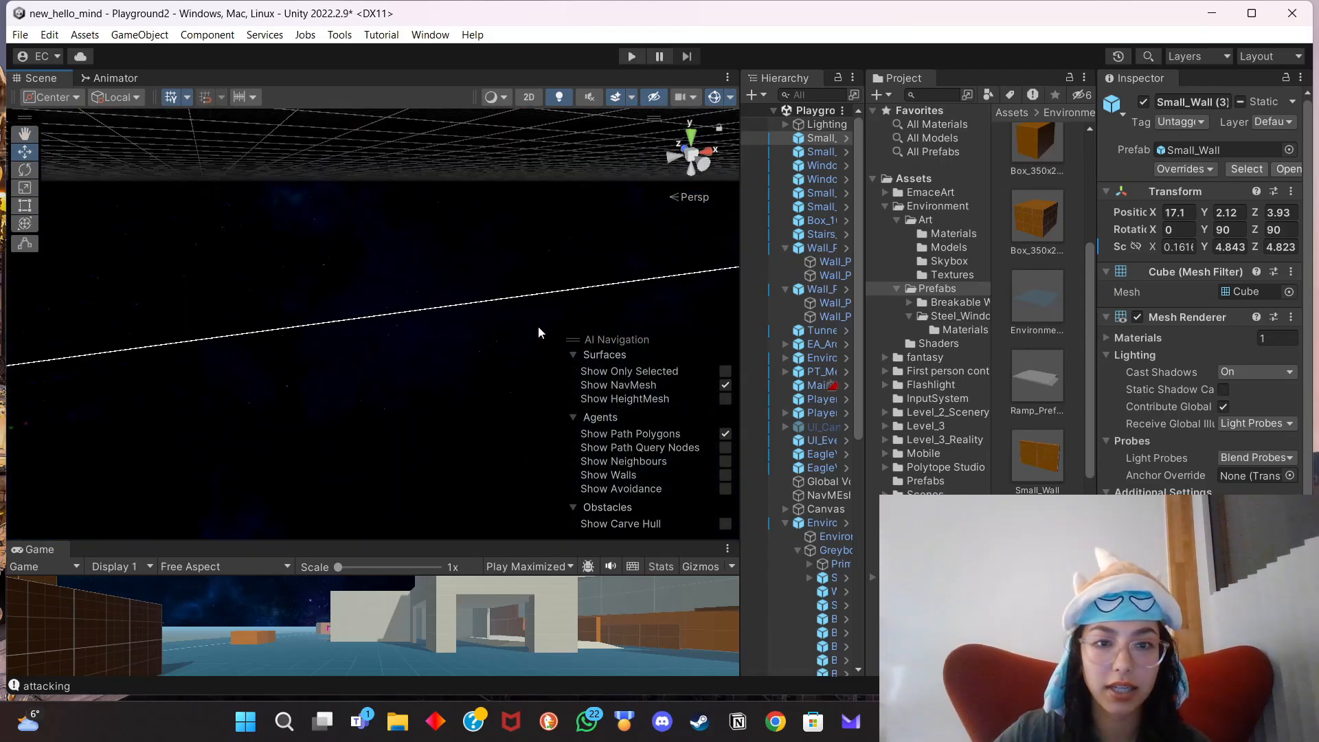
pyautogui.scroll(-4, 538, 327)
pyautogui.scroll(5, 539, 326)
pyautogui.moveTo(480, 307)
pyautogui.mouseDown(button='middle')
pyautogui.moveTo(467, 348)
pyautogui.moveTo(492, 332)
pyautogui.moveTo(480, 318)
pyautogui.mouseUp(button='middle')
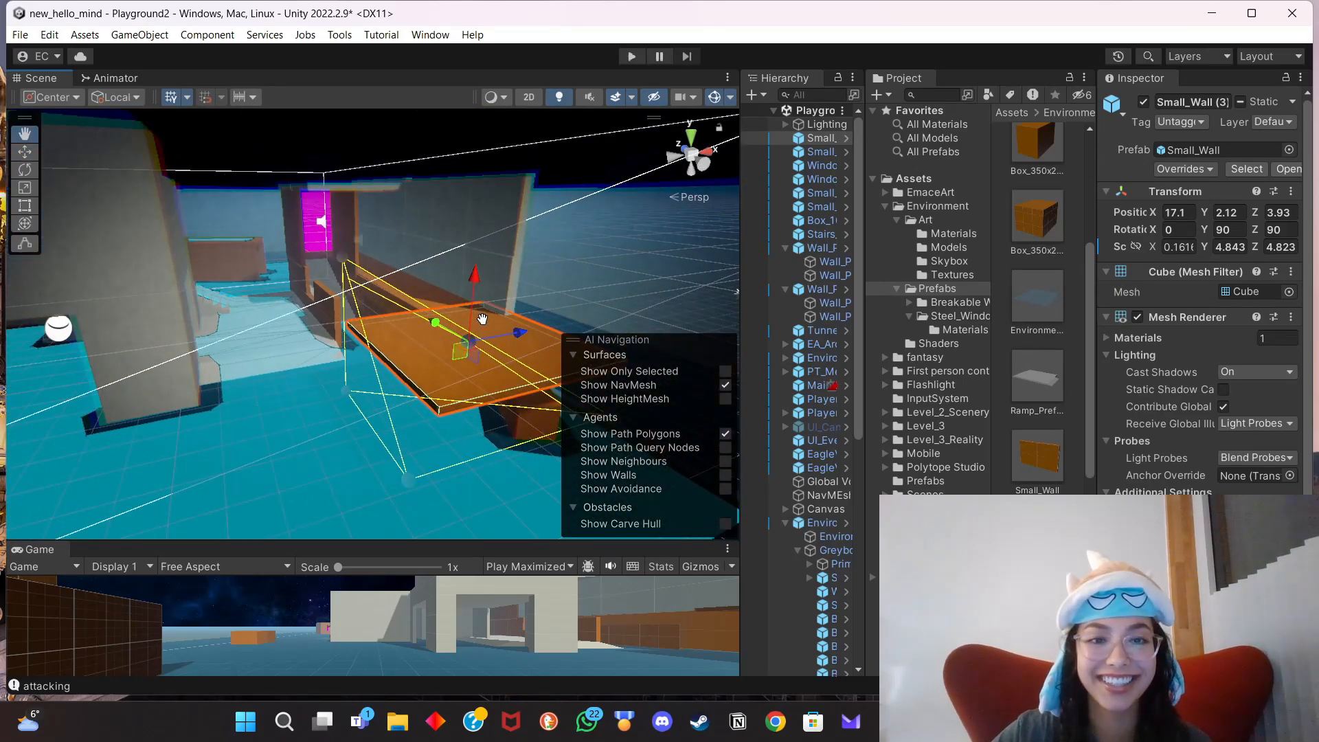
pyautogui.click(496, 363)
pyautogui.moveTo(459, 444)
pyautogui.mouseDown(button='middle')
pyautogui.moveTo(436, 439)
pyautogui.moveTo(451, 448)
pyautogui.mouseUp(button='middle')
pyautogui.keyDown('shift'); pyautogui.click(301, 225); pyautogui.keyUp('shift')
pyautogui.press('f')
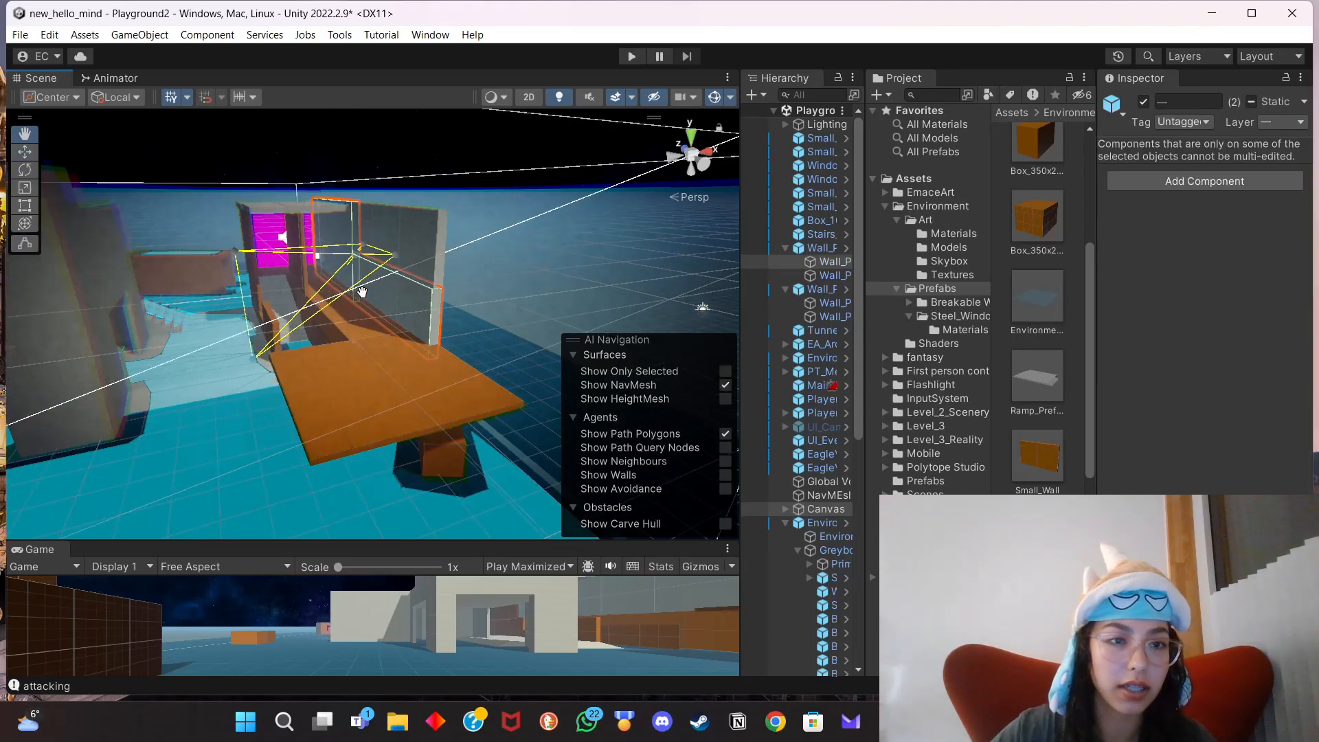
# Try stretching the lookout's long concrete wall section to a Z scale of about 1.889 and undo the stretch.
pyautogui.click(468, 277)
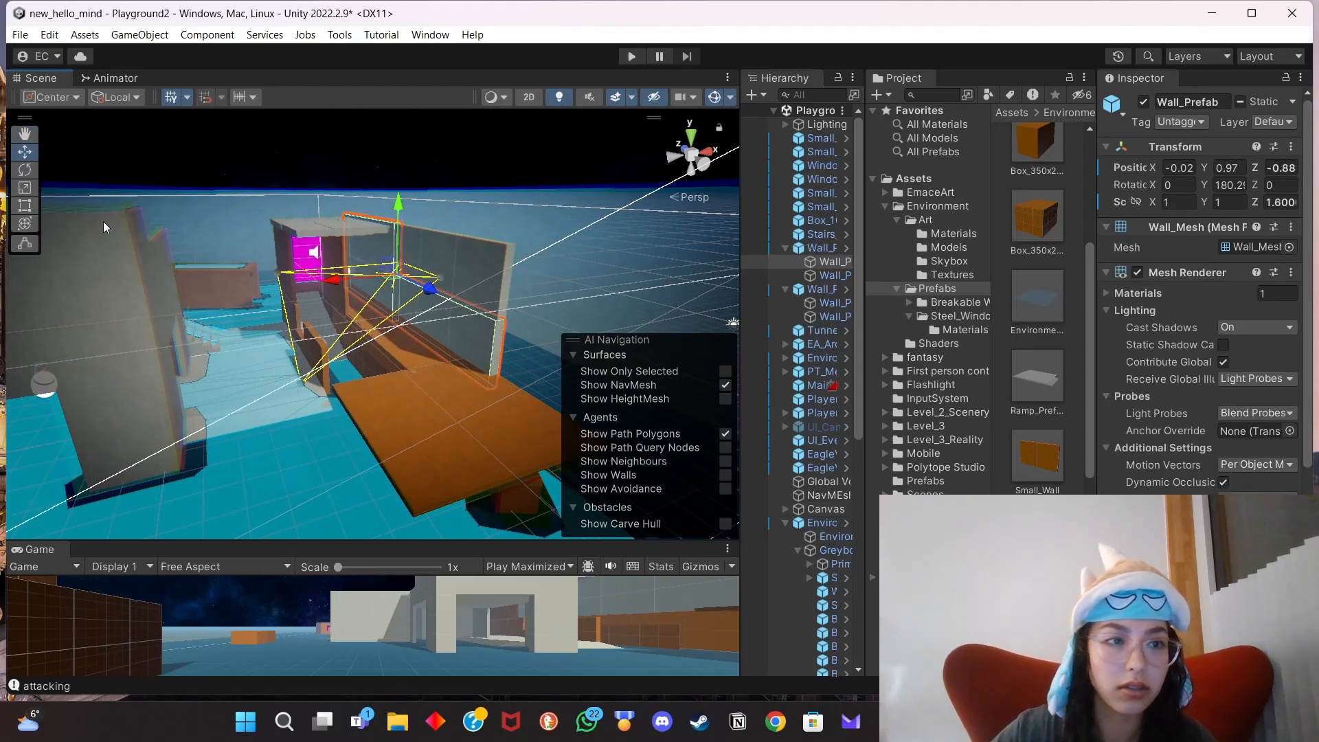
pyautogui.press('r')
pyautogui.moveTo(464, 309); pyautogui.dragTo(533, 344, button='middle')
pyautogui.hotkey('ctrl', 'z')
pyautogui.click(533, 345)
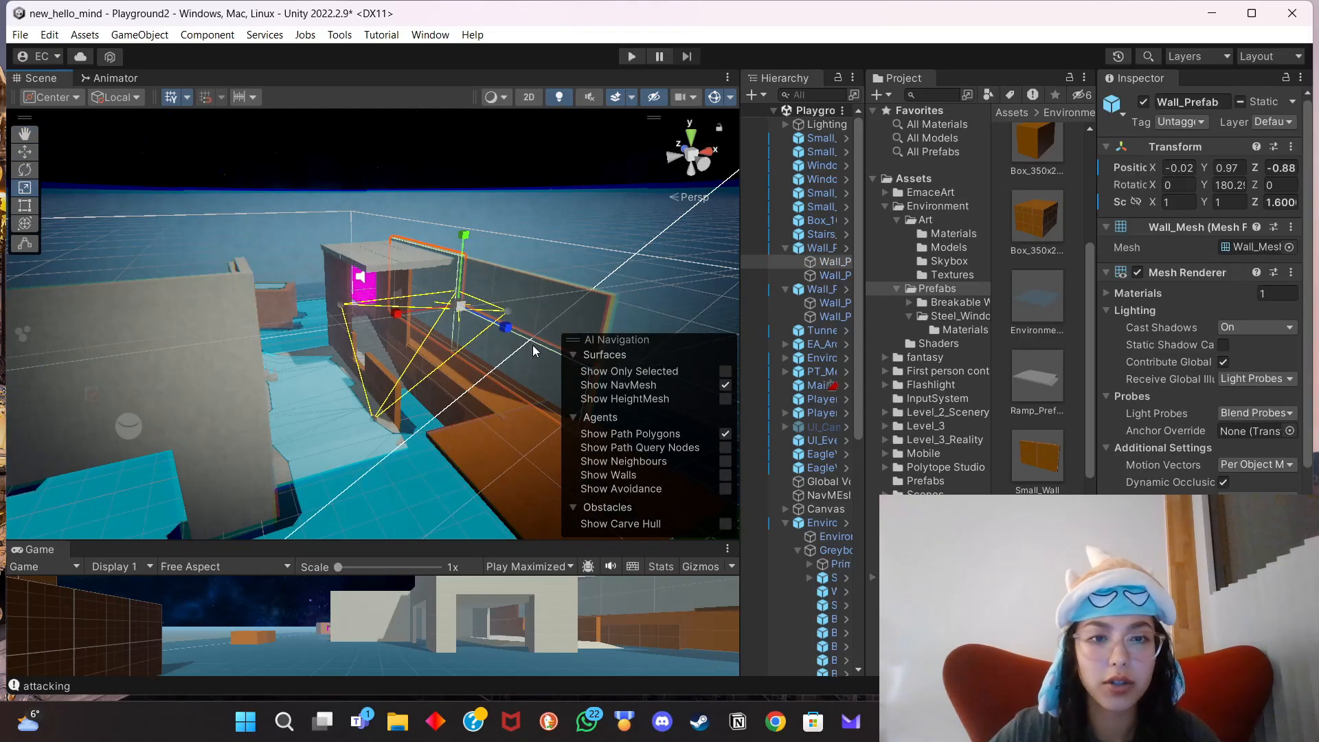
pyautogui.click(538, 291)
pyautogui.click(531, 303)
pyautogui.press('f')
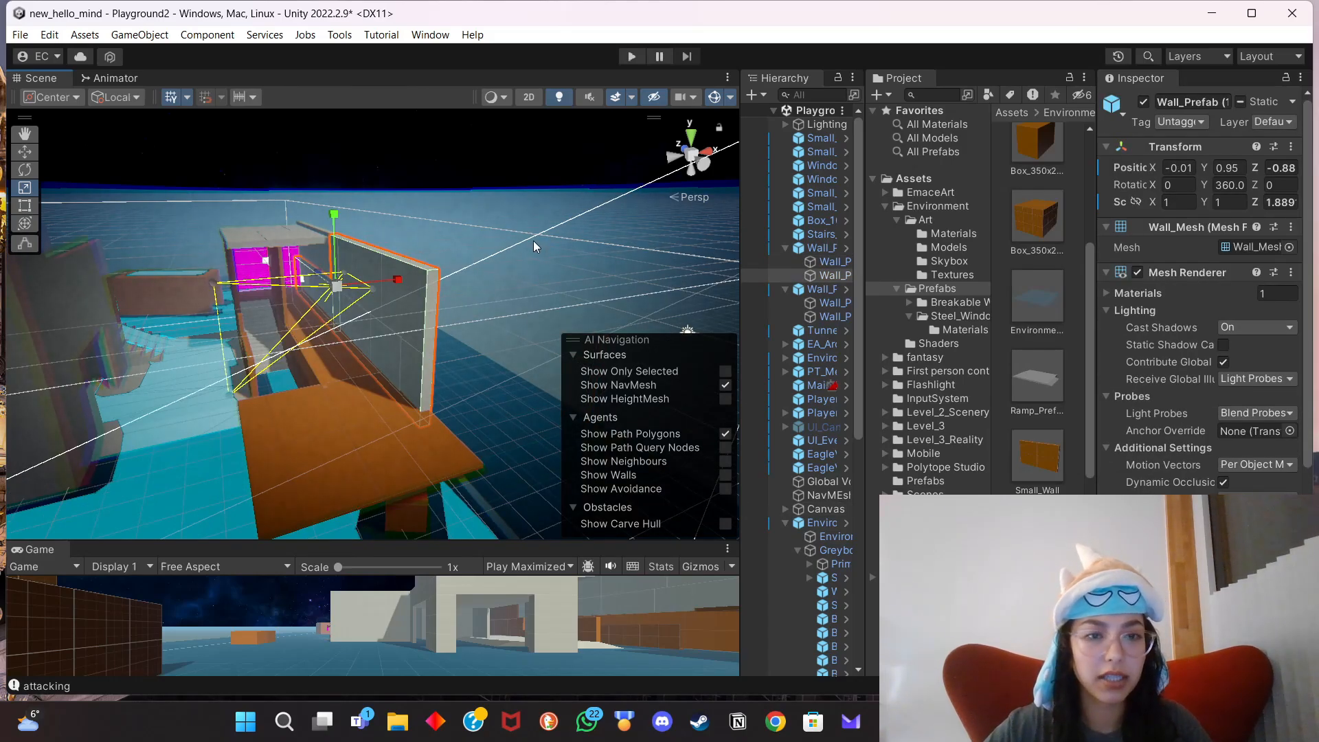
pyautogui.hotkey('ctrl', 'z')
# Add a new Window, rotate it 90 on Y, and move it to about X 19.38, Y 4.02, Z 4.07 beside the platform.
pyautogui.scroll(-5, 1058, 390)
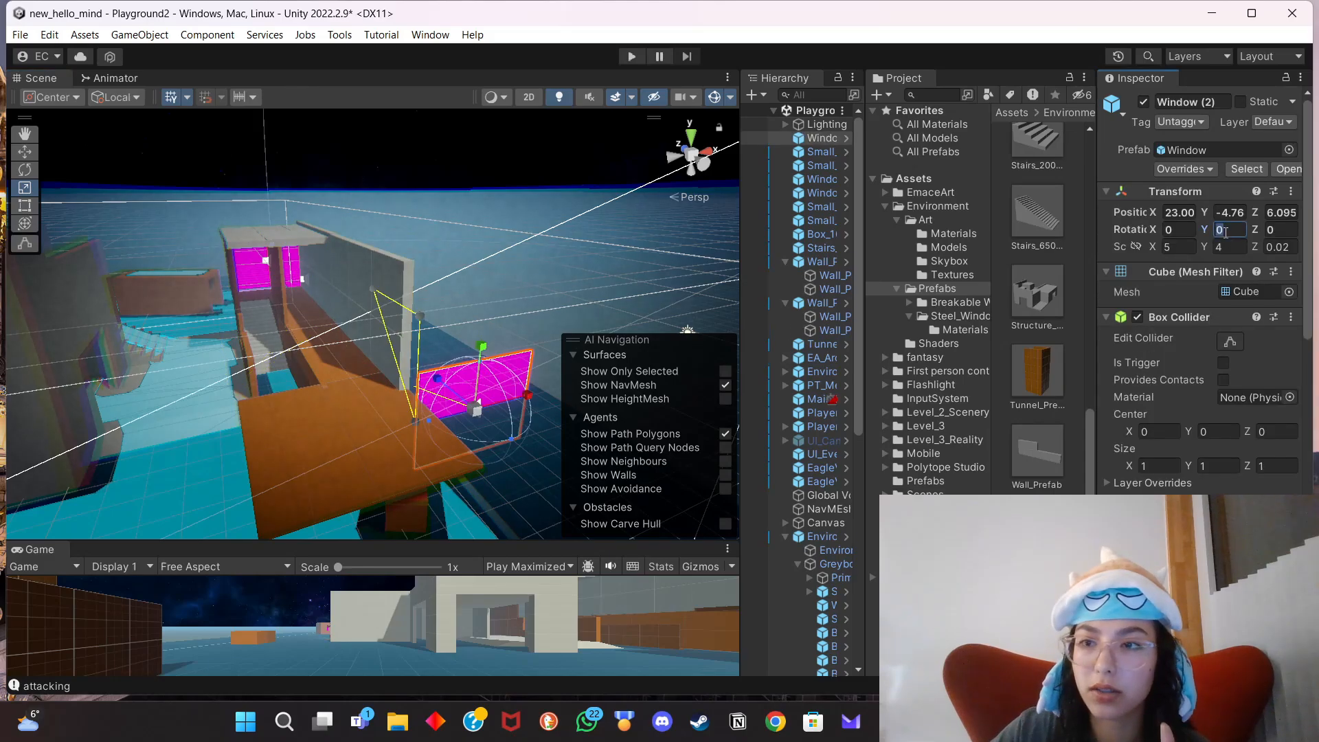
pyautogui.write('90')
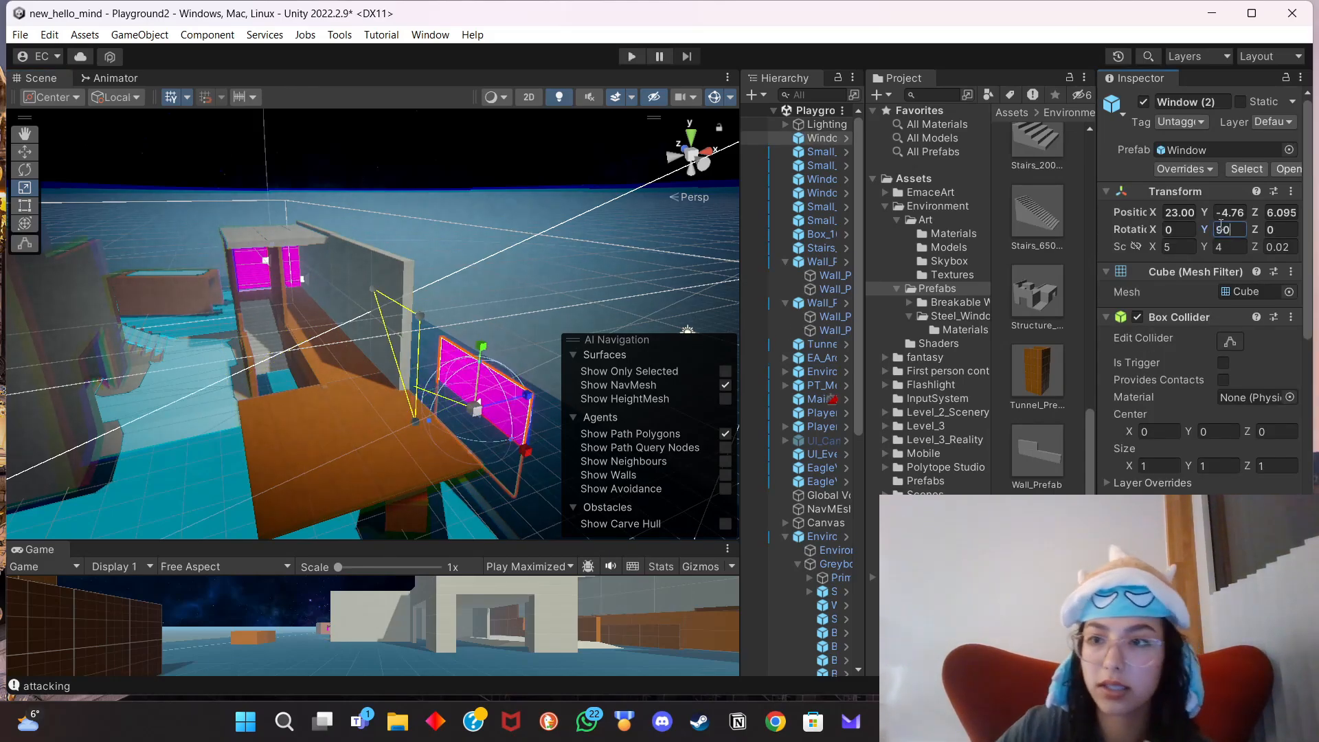
pyautogui.press('Return')
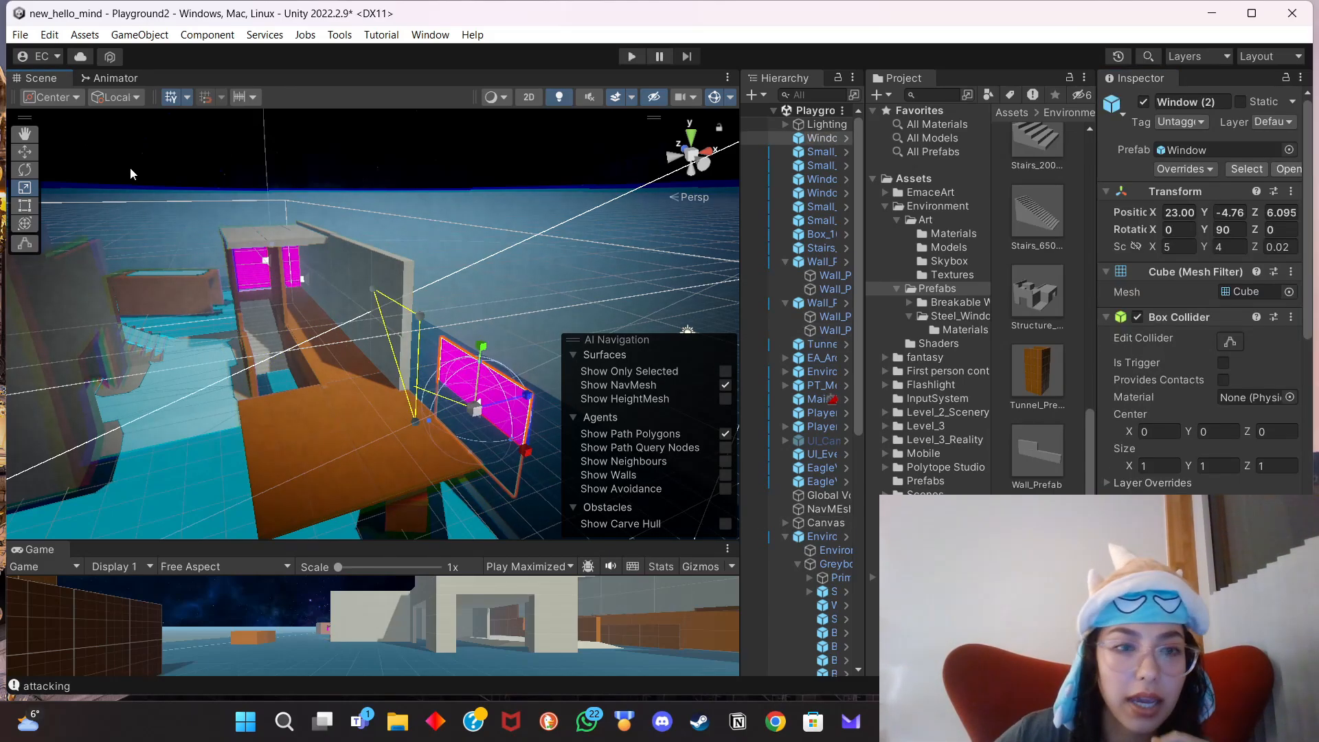
pyautogui.press('w')
pyautogui.moveTo(479, 353)
pyautogui.mouseDown()
pyautogui.moveTo(476, 319)
pyautogui.moveTo(460, 422)
pyautogui.moveTo(464, 373)
pyautogui.mouseUp()
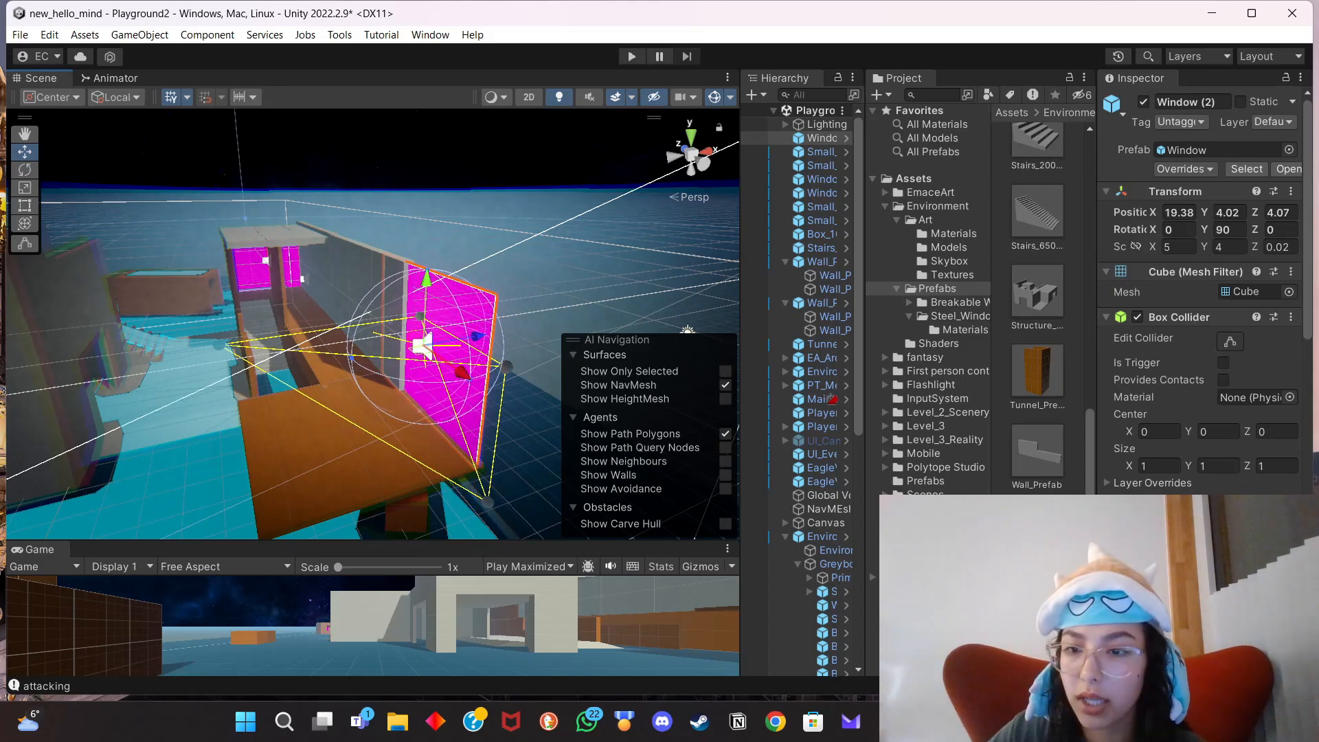
# Add a Wall_Prefab2 wall next to the new window and set its Y rotation to 90.
pyautogui.click(463, 406)
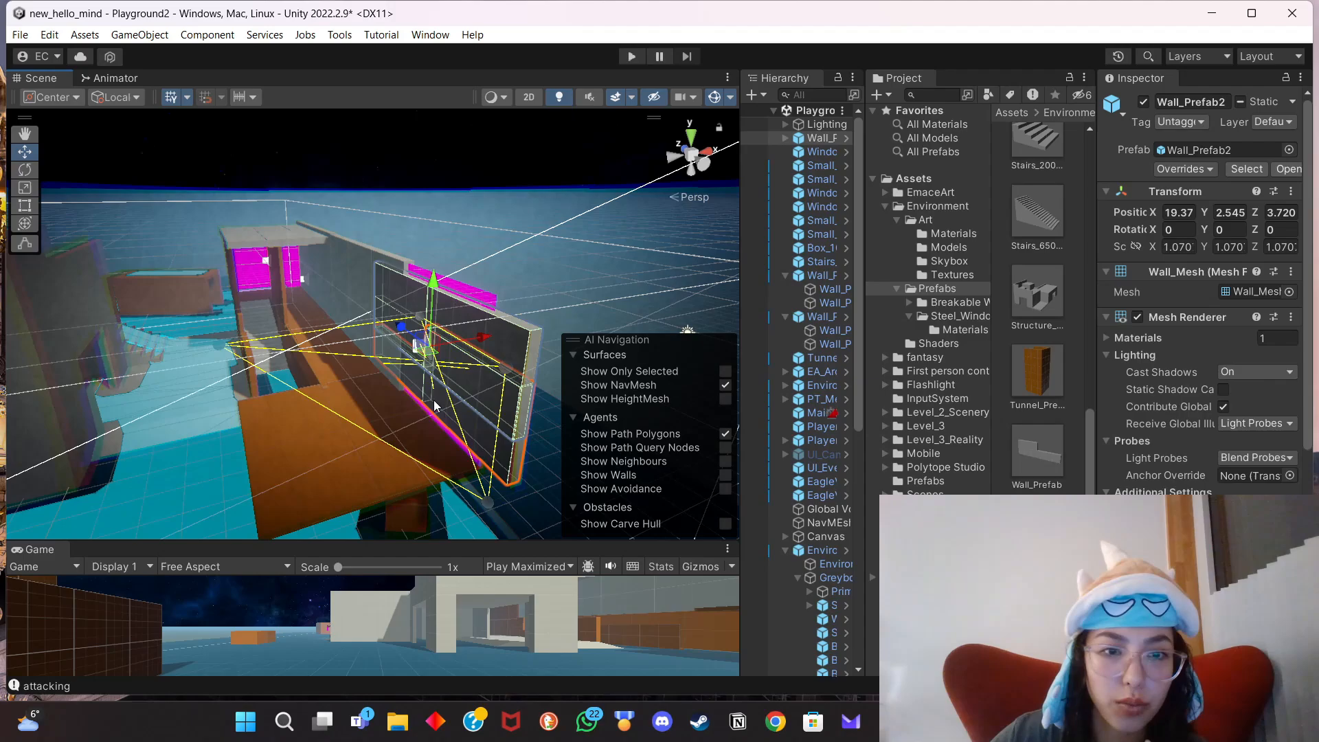
pyautogui.click(1229, 229)
pyautogui.write('90')
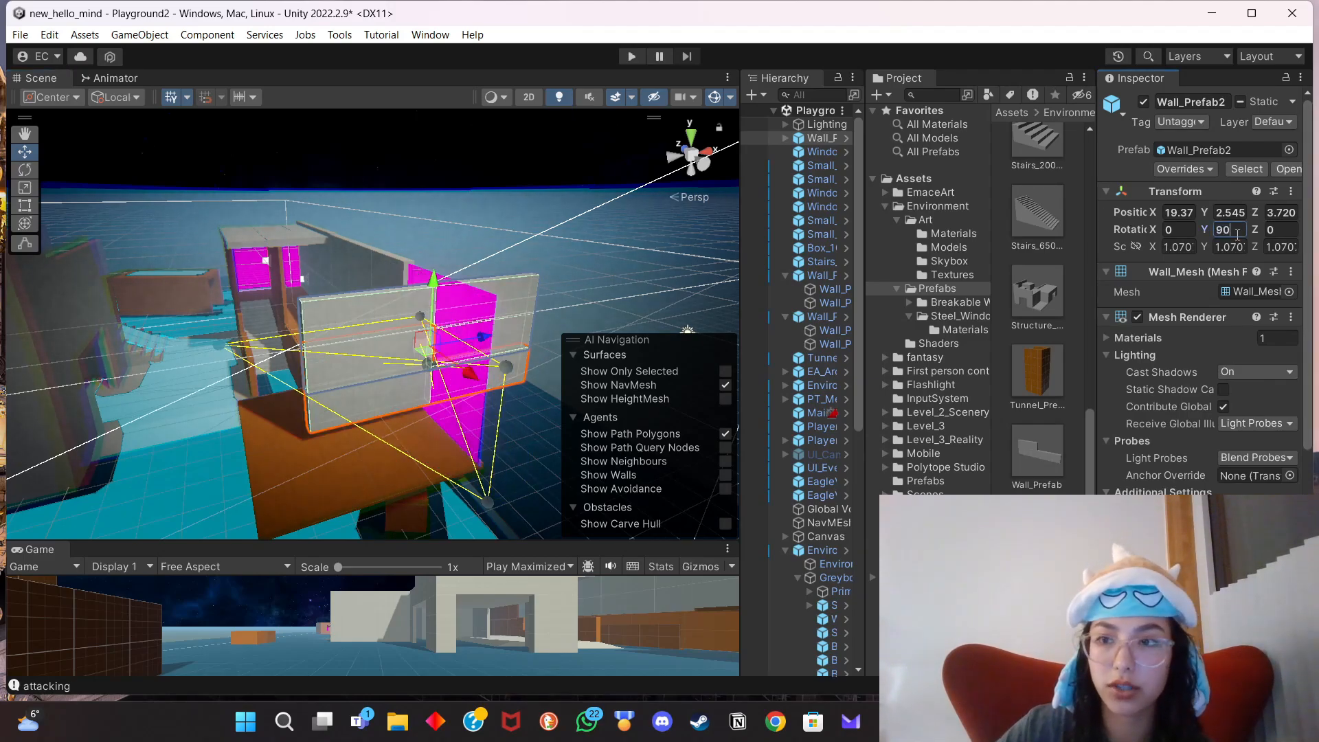
# Move the new wall across the platform's open end, at about X 17.97, Y 2.39, Z 1.42.
pyautogui.moveTo(471, 373)
pyautogui.mouseDown()
pyautogui.moveTo(528, 414)
pyautogui.moveTo(506, 383)
pyautogui.moveTo(485, 391)
pyautogui.mouseUp()
pyautogui.moveTo(485, 390); pyautogui.dragTo(364, 401, button='middle')
pyautogui.scroll(-5, 367, 401)
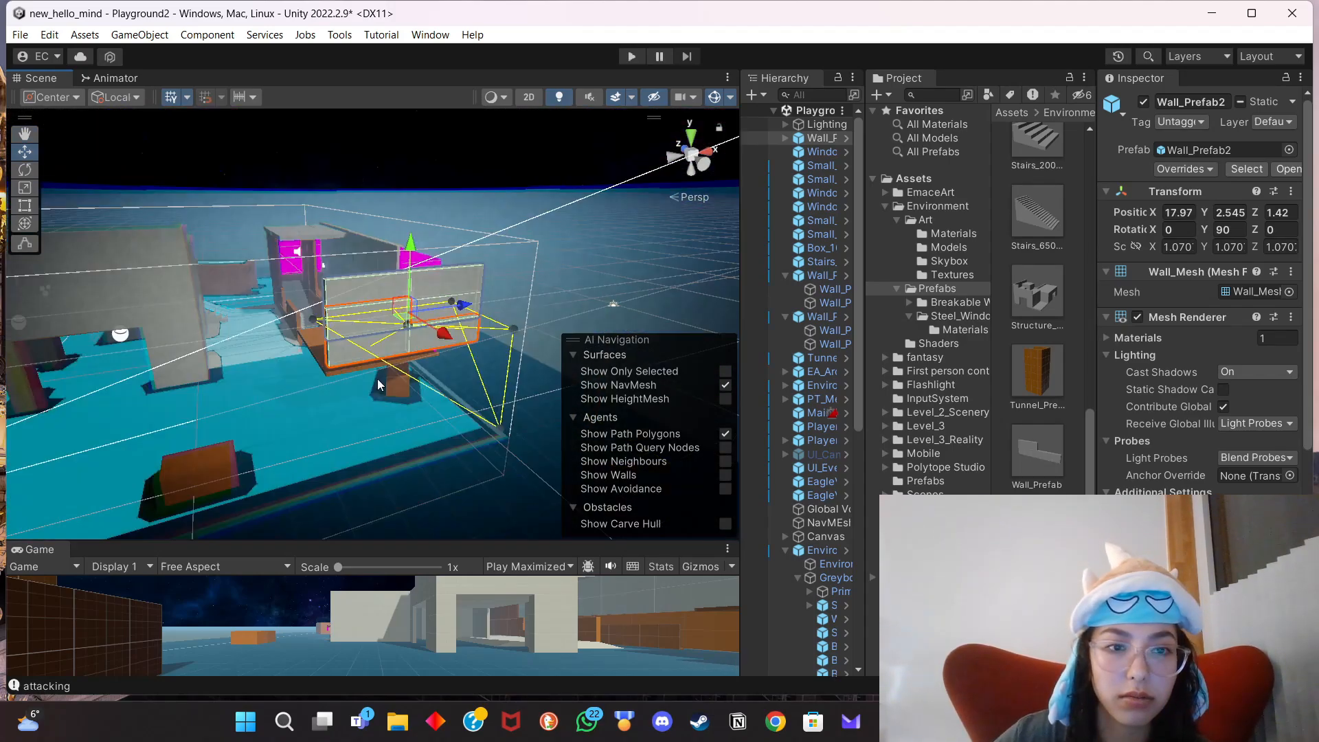
pyautogui.scroll(3, 404, 388)
pyautogui.scroll(-2, 404, 389)
pyautogui.moveTo(487, 222); pyautogui.dragTo(489, 229)
# Narrow the end wall to a Z scale of about 0.835 and move it to about X 17.18.
pyautogui.press('r')
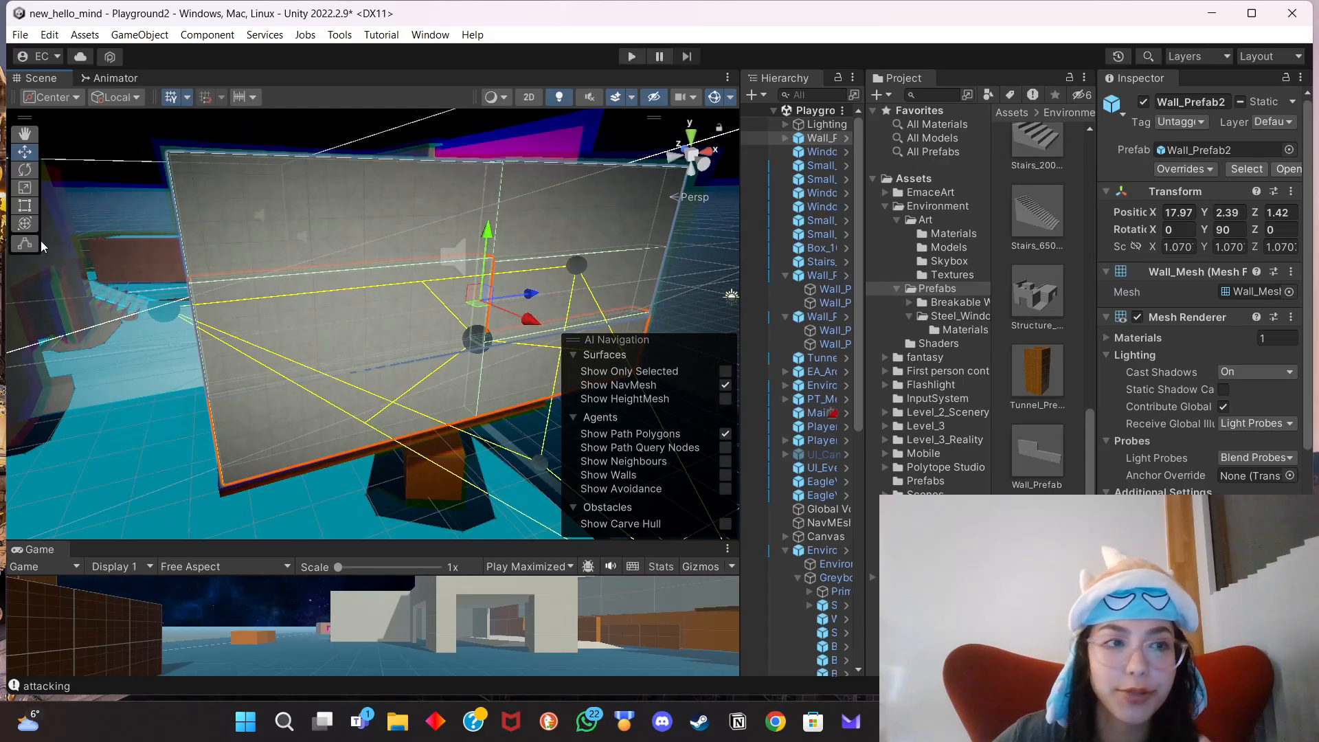
pyautogui.moveTo(528, 295); pyautogui.dragTo(479, 304)
pyautogui.press('w')
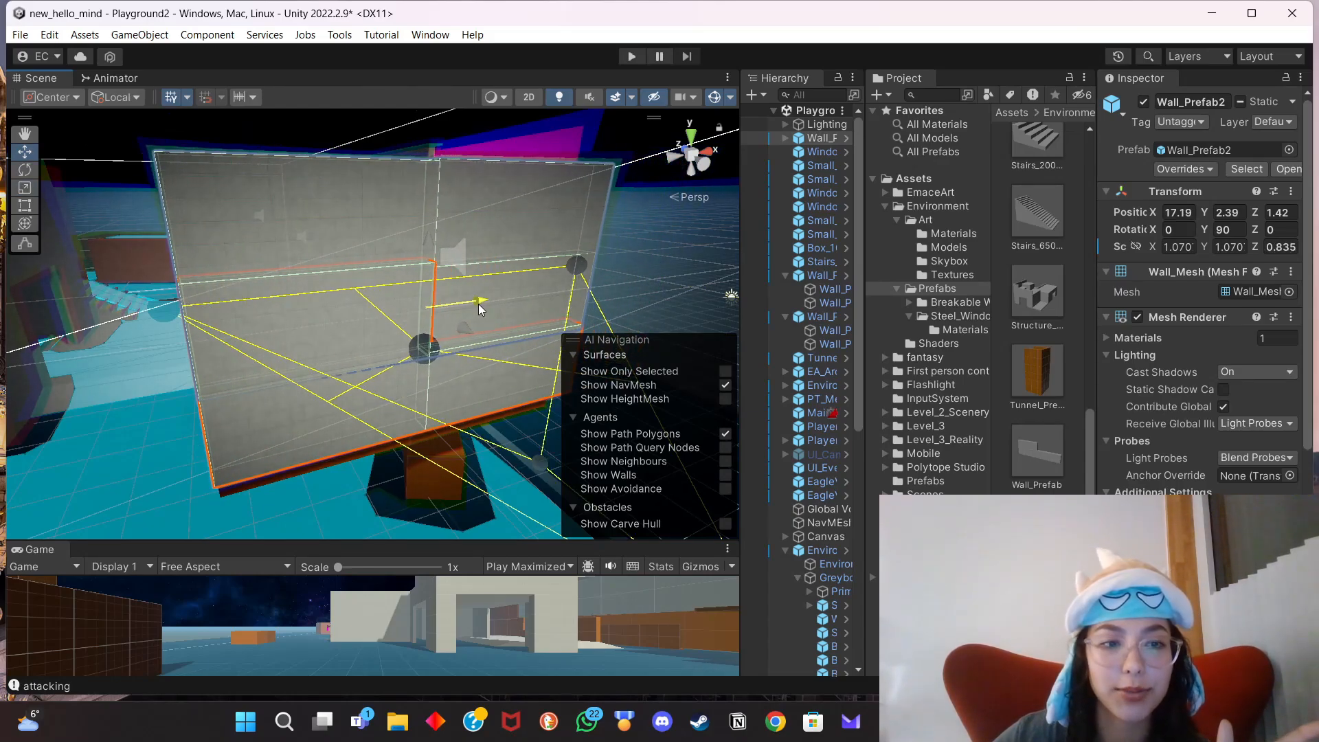
# Review the extended lookout from several sides and select the Wall_Prefab section of the new end wall.
pyautogui.moveTo(621, 296); pyautogui.dragTo(460, 356, button='right')
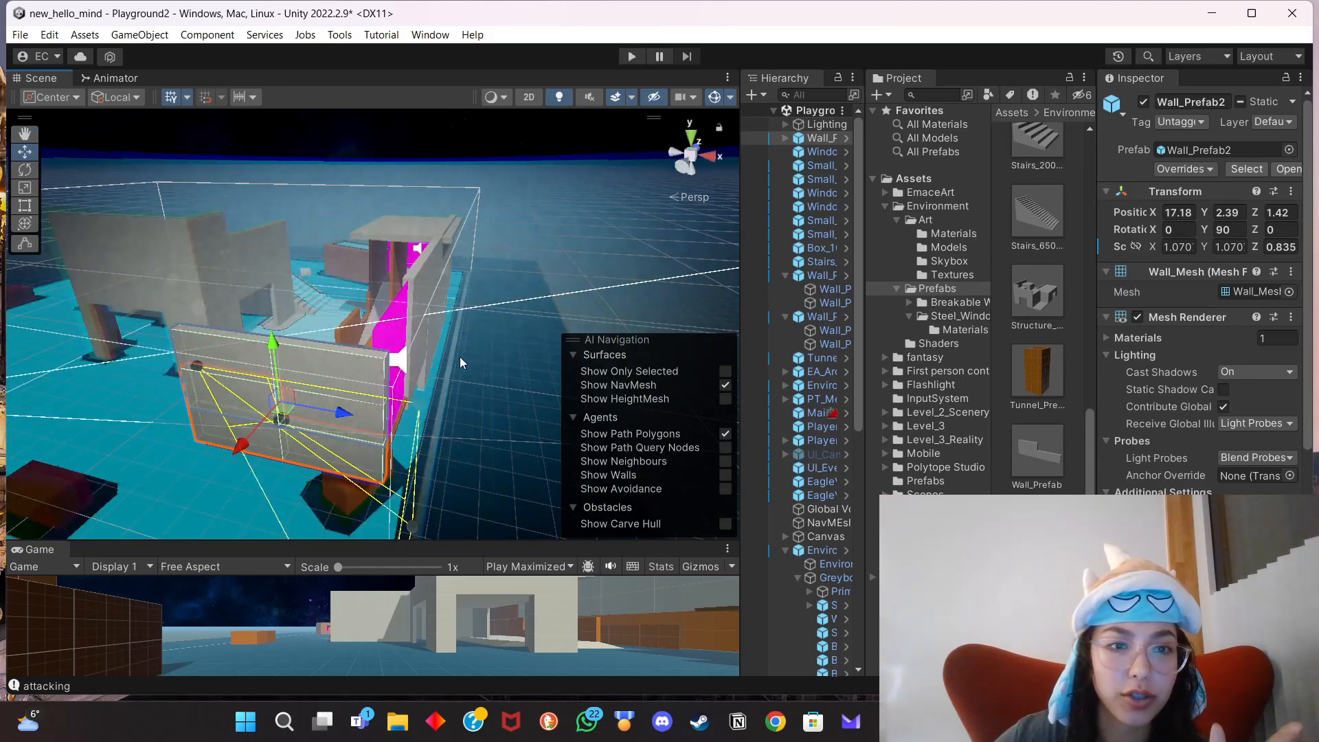
pyautogui.moveTo(460, 357)
pyautogui.mouseDown(button='middle')
pyautogui.moveTo(485, 365)
pyautogui.moveTo(473, 365)
pyautogui.mouseUp(button='middle')
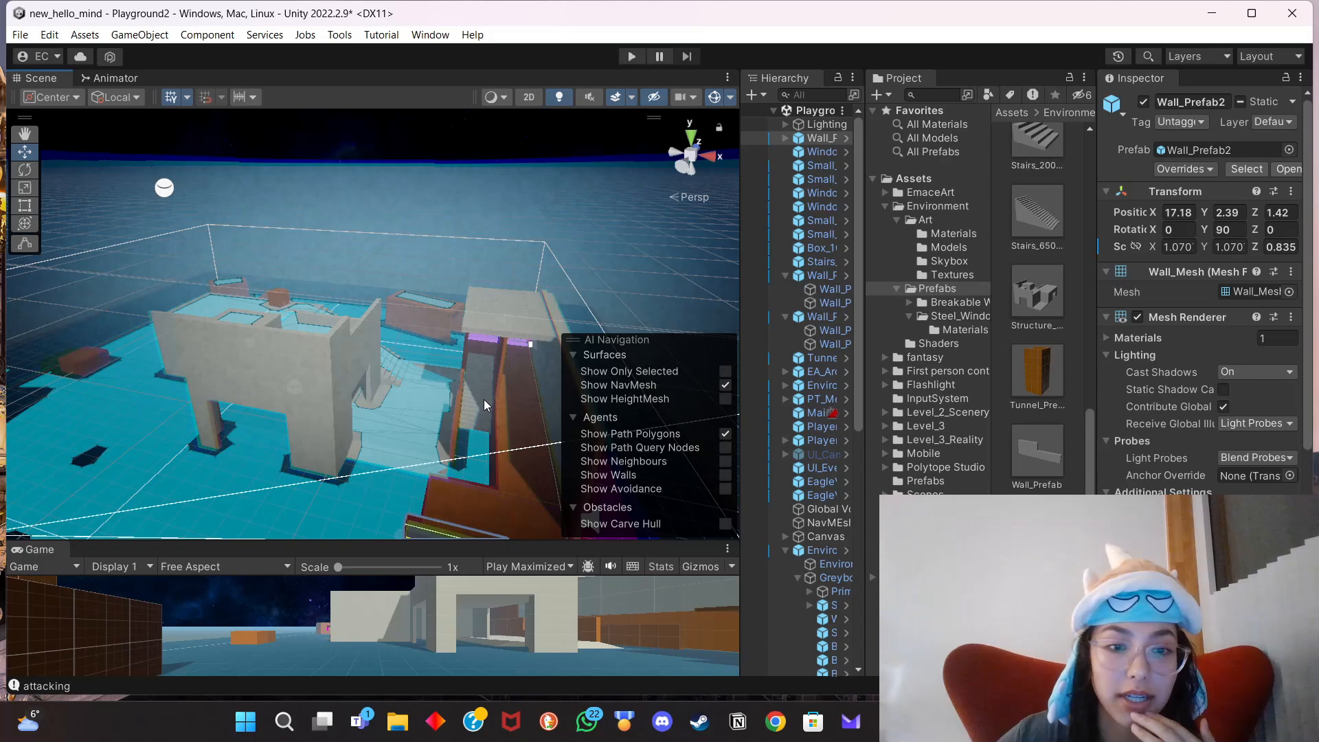
pyautogui.scroll(-3, 483, 399)
pyautogui.scroll(3, 483, 400)
pyautogui.moveTo(483, 399); pyautogui.dragTo(469, 370, button='middle')
pyautogui.click(418, 279)
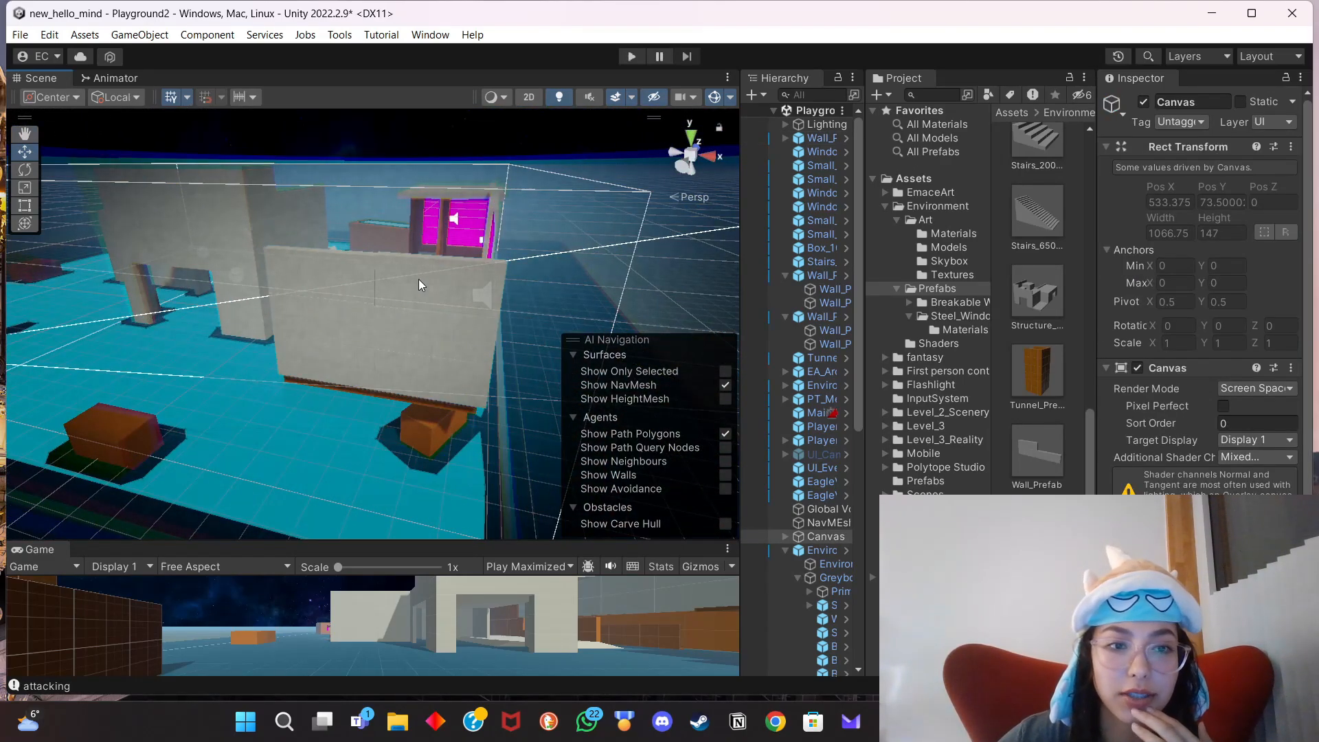
pyautogui.click(406, 305)
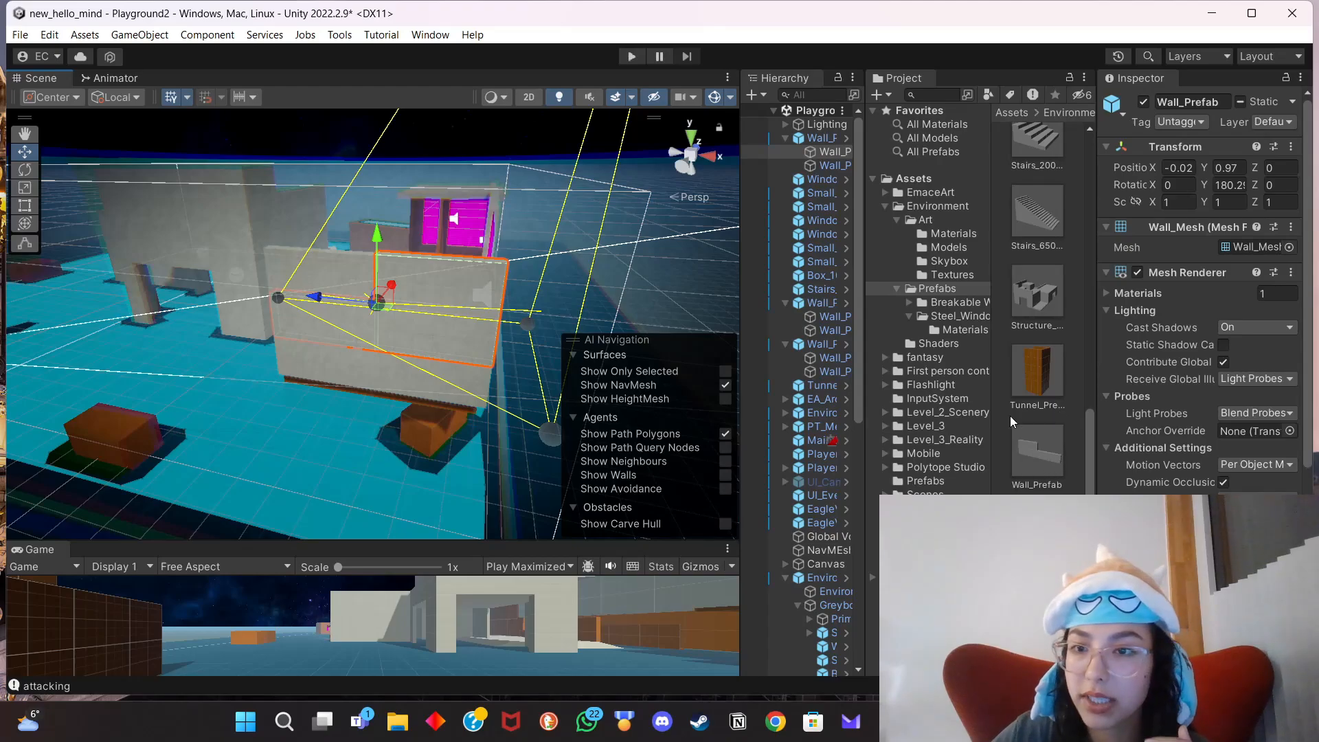
# Add a Small_Wall to the lookout's open side and move it to about X 15.58, Y 3.13, Z 3.28.
pyautogui.scroll(2, 1016, 416)
pyautogui.moveTo(1047, 190); pyautogui.dragTo(323, 310)
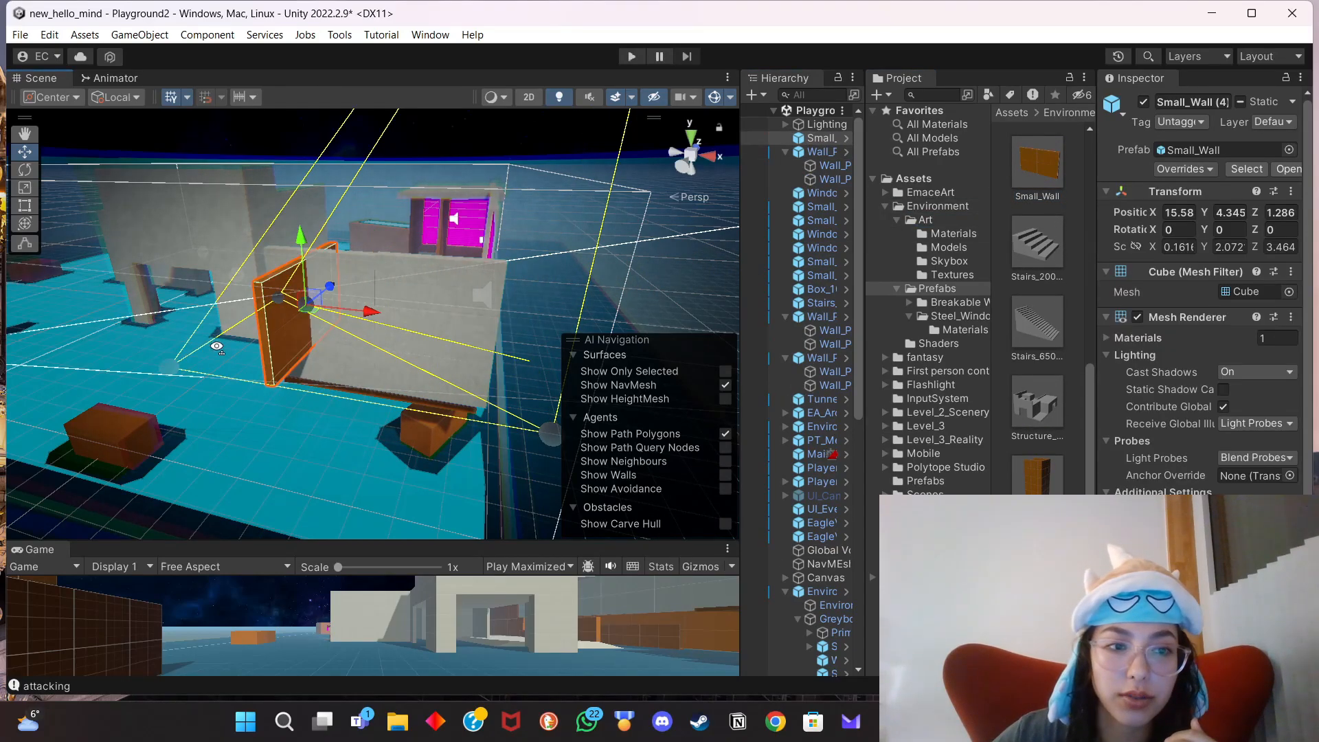
pyautogui.moveTo(323, 310); pyautogui.dragTo(487, 381, button='right')
pyautogui.scroll(3, 487, 380)
pyautogui.moveTo(487, 381)
pyautogui.mouseDown(button='middle')
pyautogui.moveTo(507, 374)
pyautogui.moveTo(471, 362)
pyautogui.mouseUp(button='middle')
pyautogui.moveTo(507, 274); pyautogui.dragTo(464, 272)
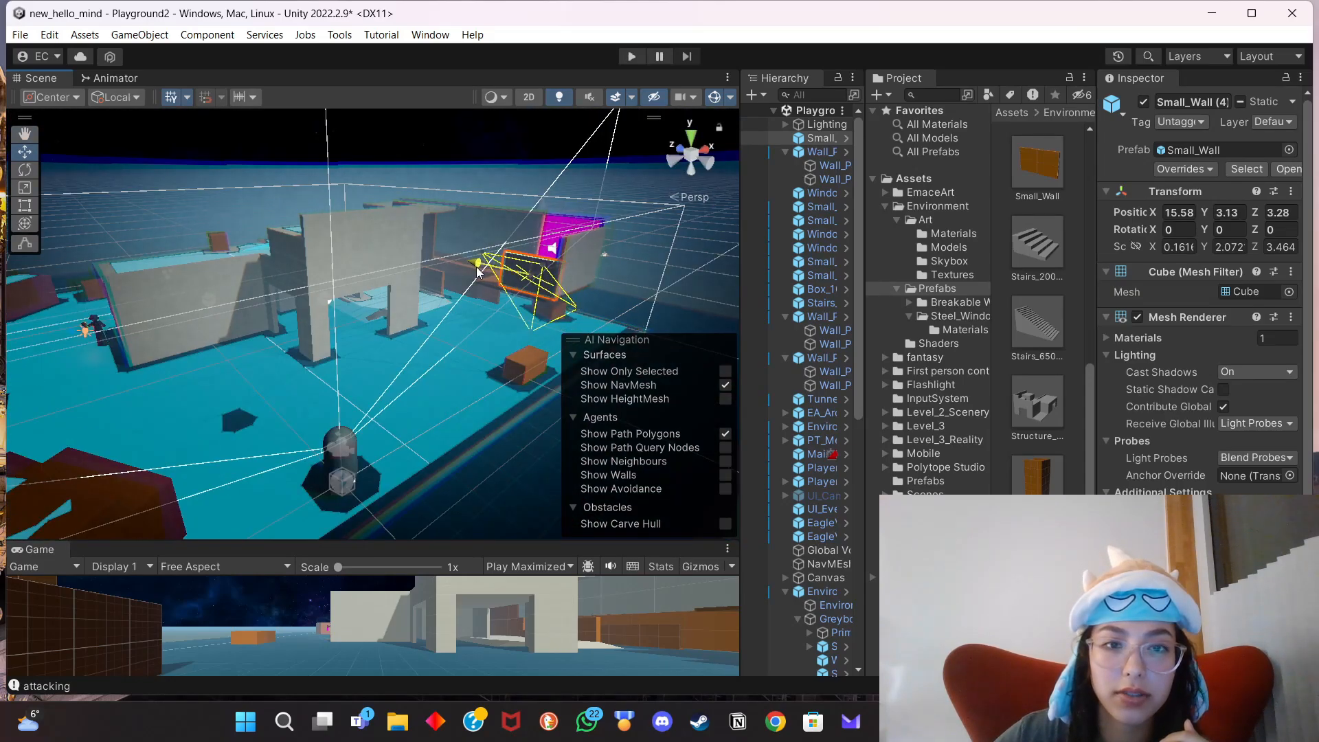
# Enlarge the new Small_Wall to about Y scale 3.452 and Z scale 5.22, and shift it to about X 15.23, Z 4.58.
pyautogui.press('r')
pyautogui.moveTo(531, 207); pyautogui.dragTo(539, 173)
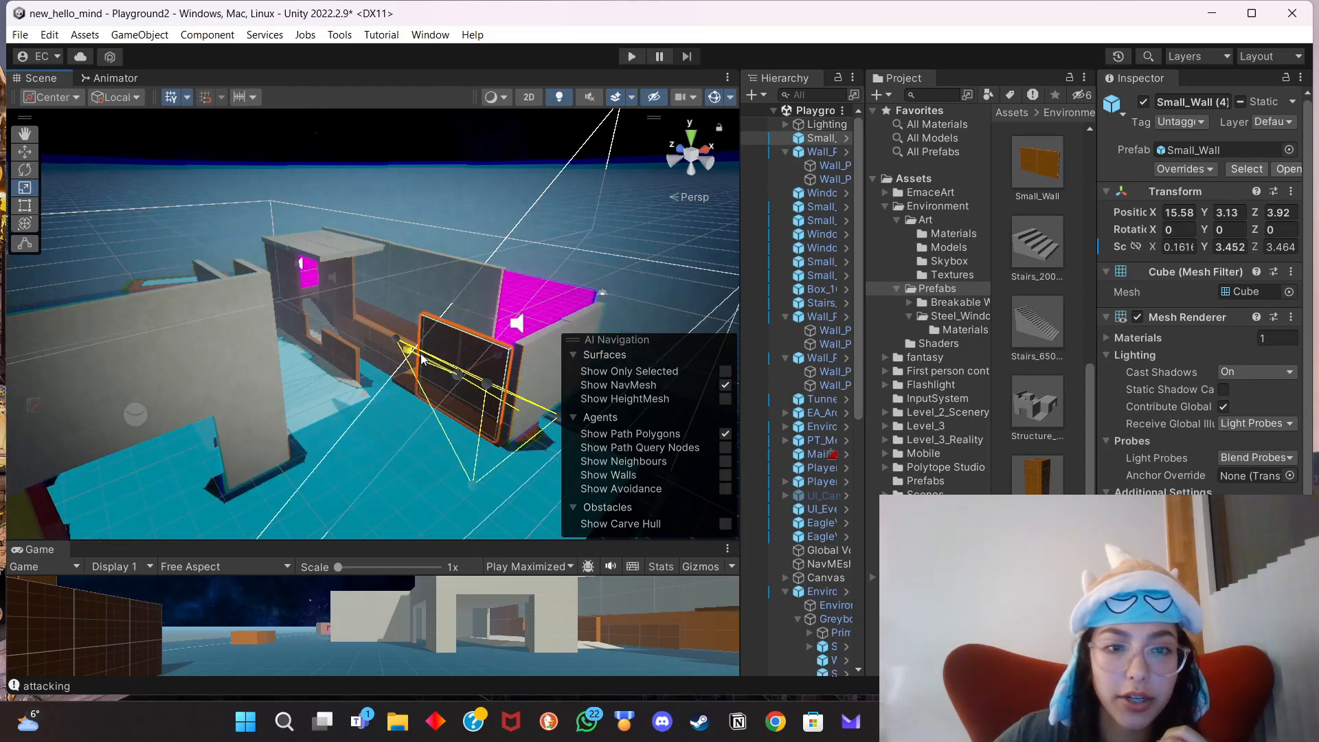
pyautogui.moveTo(423, 358); pyautogui.dragTo(408, 349)
pyautogui.moveTo(525, 335); pyautogui.dragTo(191, 264, button='right')
pyautogui.press('w')
pyautogui.press('f')
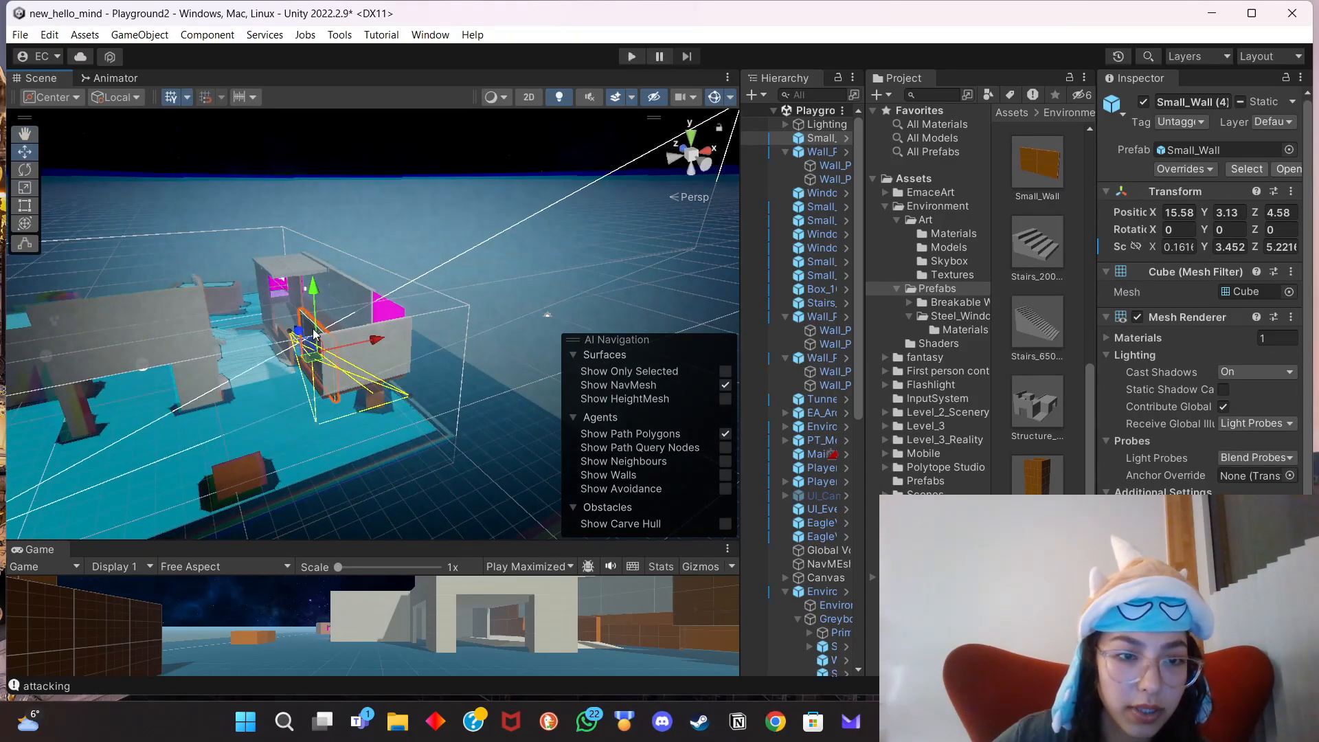
pyautogui.moveTo(378, 346); pyautogui.dragTo(369, 340)
pyautogui.moveTo(324, 429); pyautogui.dragTo(538, 332, button='right')
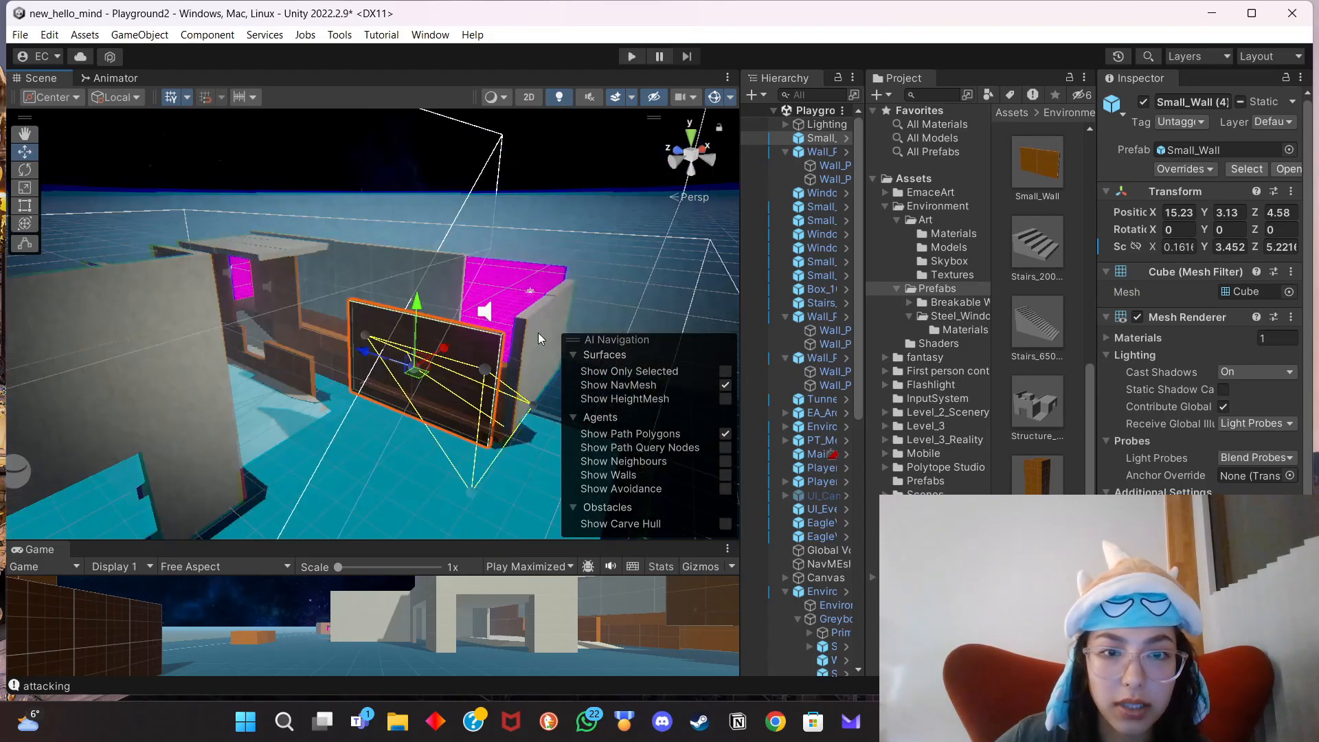
# Line the Small_Wall up with the end wall by moving it to about X 14.89, Y 3.6, Z 4.15.
pyautogui.click(538, 332)
pyautogui.click(525, 374)
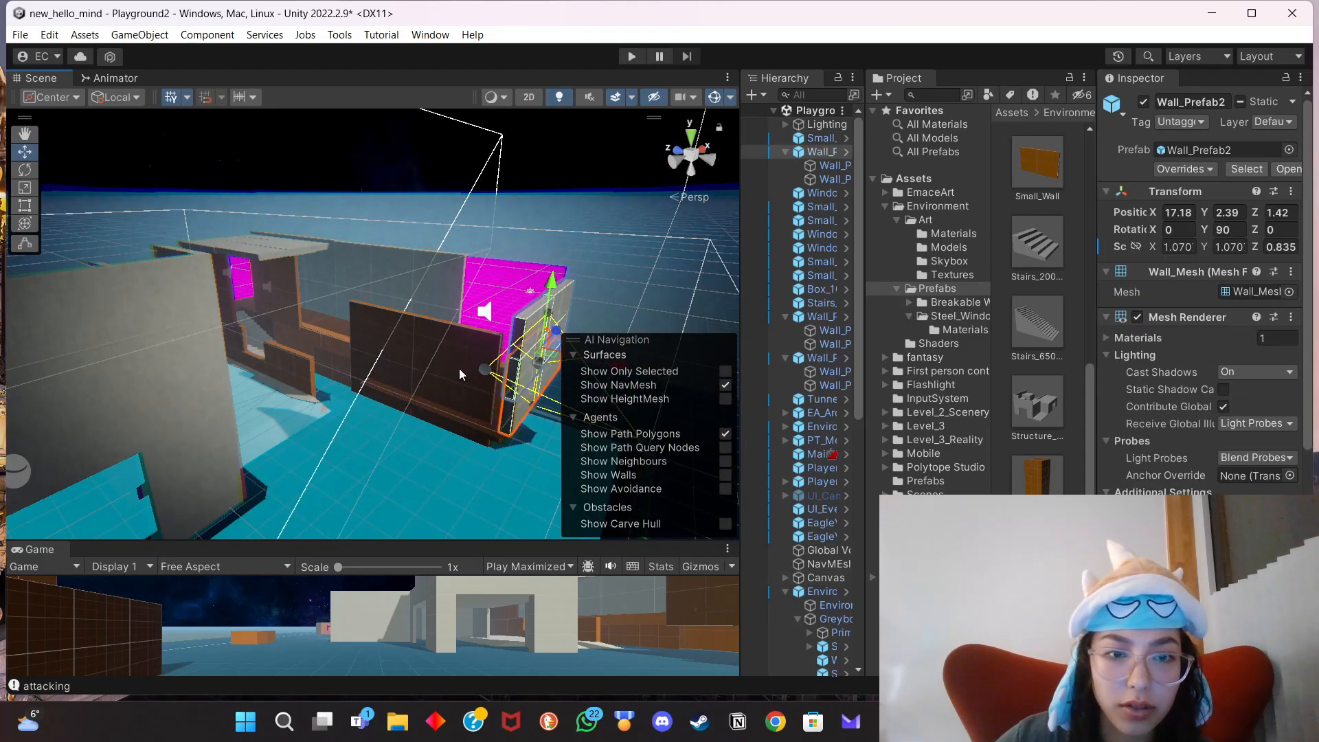
pyautogui.click(462, 375)
pyautogui.moveTo(366, 354); pyautogui.dragTo(378, 355)
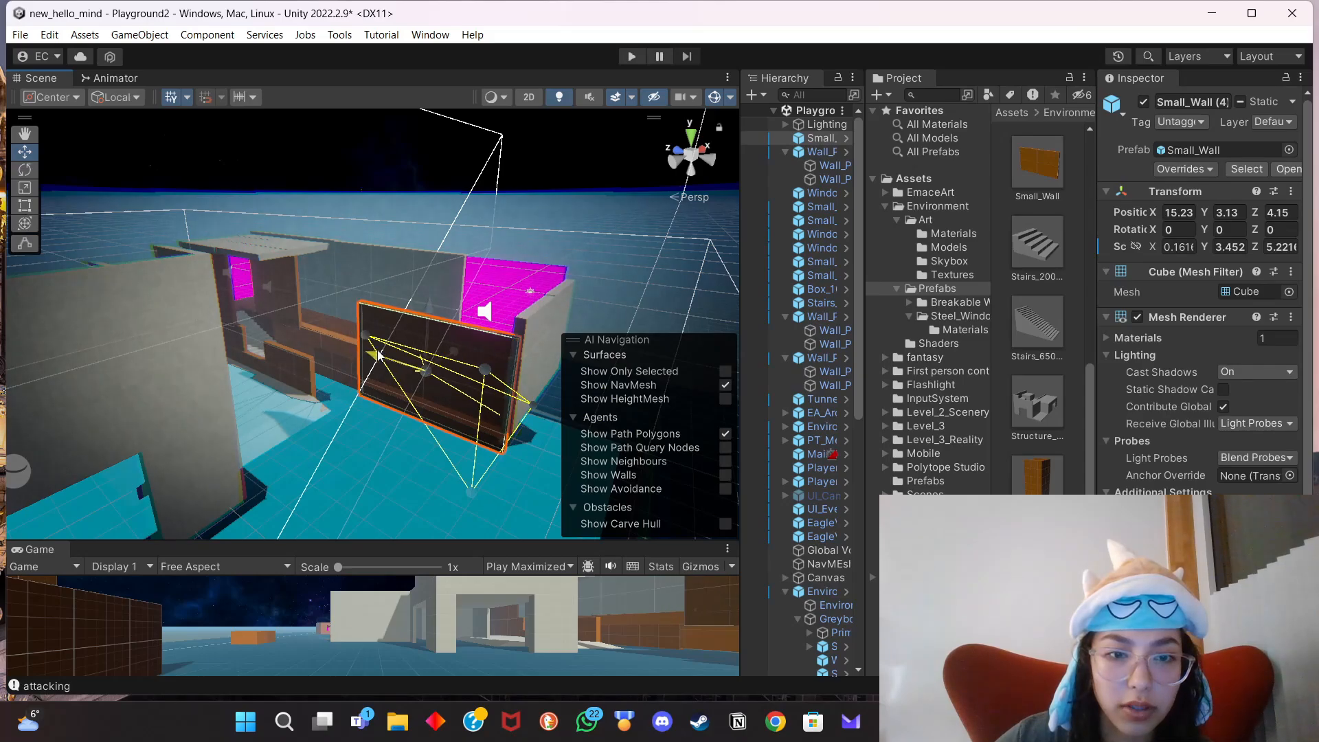
pyautogui.moveTo(438, 305); pyautogui.dragTo(441, 292)
pyautogui.moveTo(441, 292); pyautogui.dragTo(523, 439, button='right')
pyautogui.moveTo(522, 439); pyautogui.dragTo(560, 532, button='middle')
pyautogui.moveTo(364, 396); pyautogui.dragTo(355, 400)
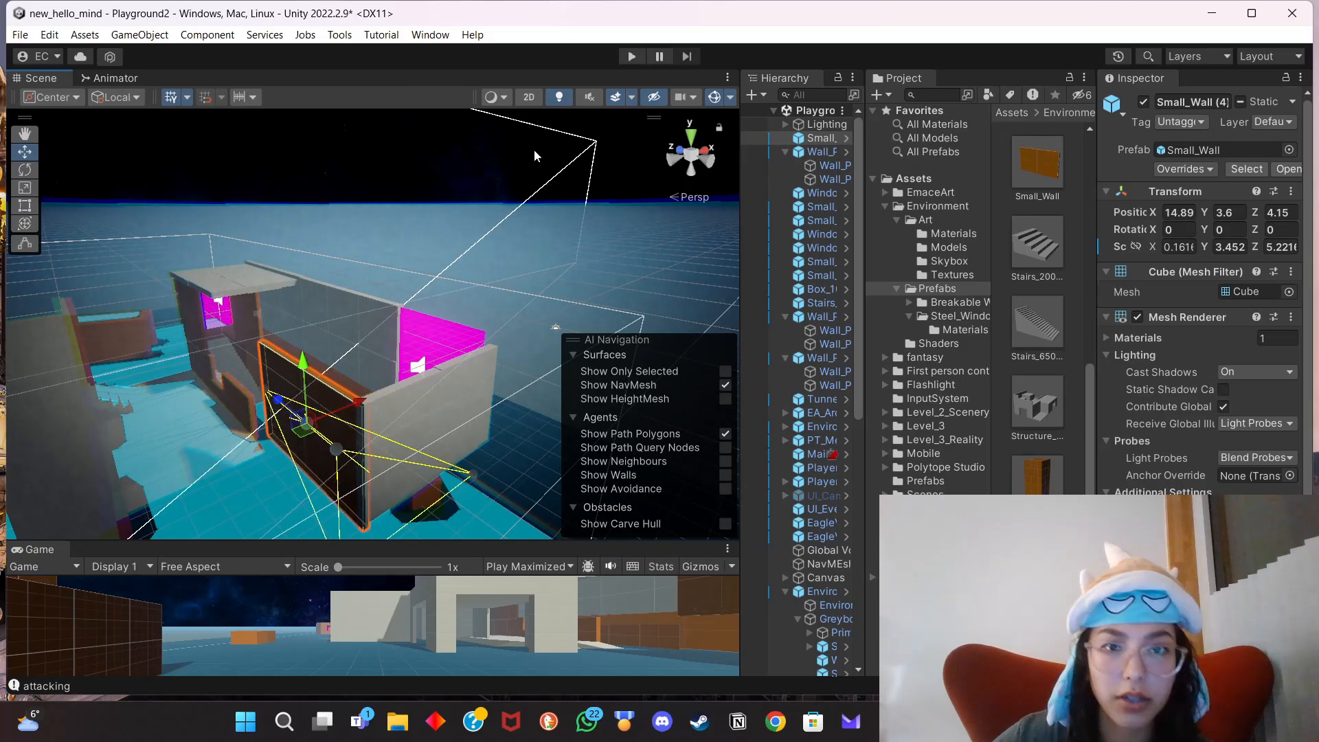
# Playtest the level by walking through the enclosed kidnapper lookout and underneath it, and stop play mode.
pyautogui.hotkey('ctrl', 'p')
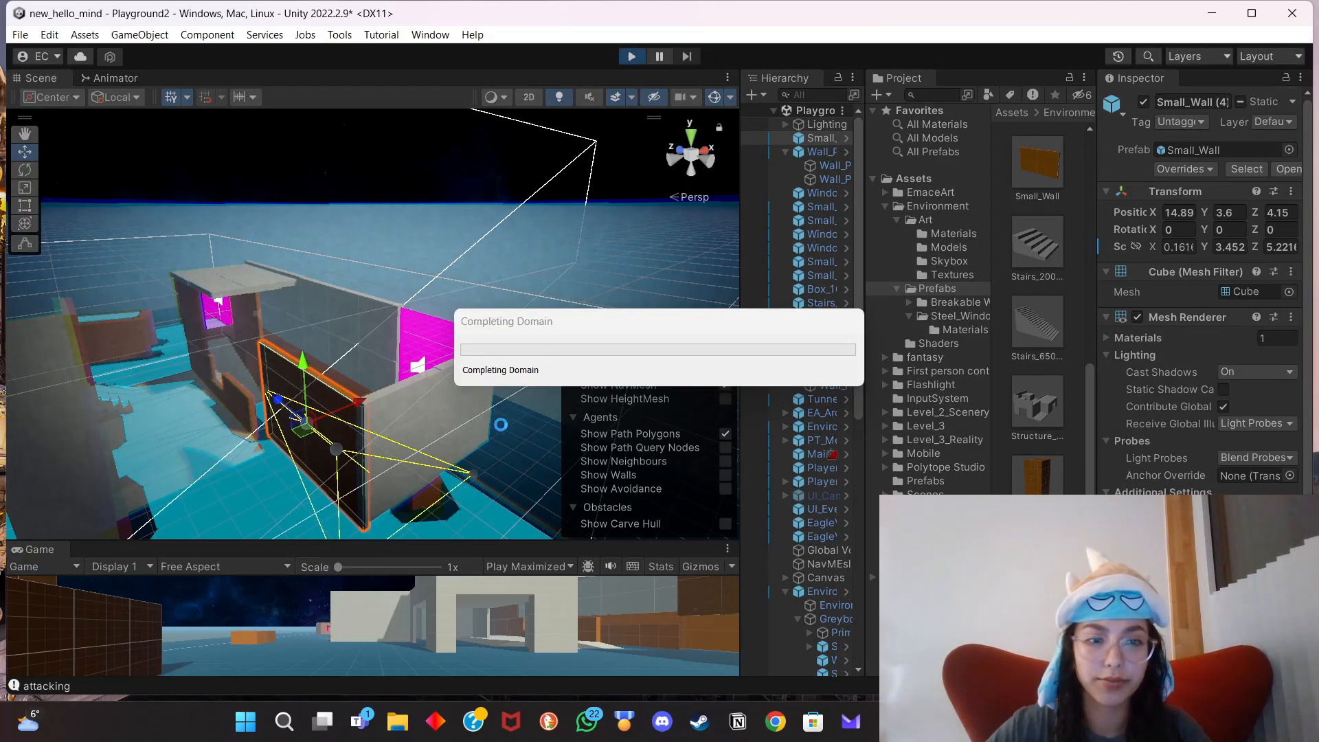
pyautogui.press('w')
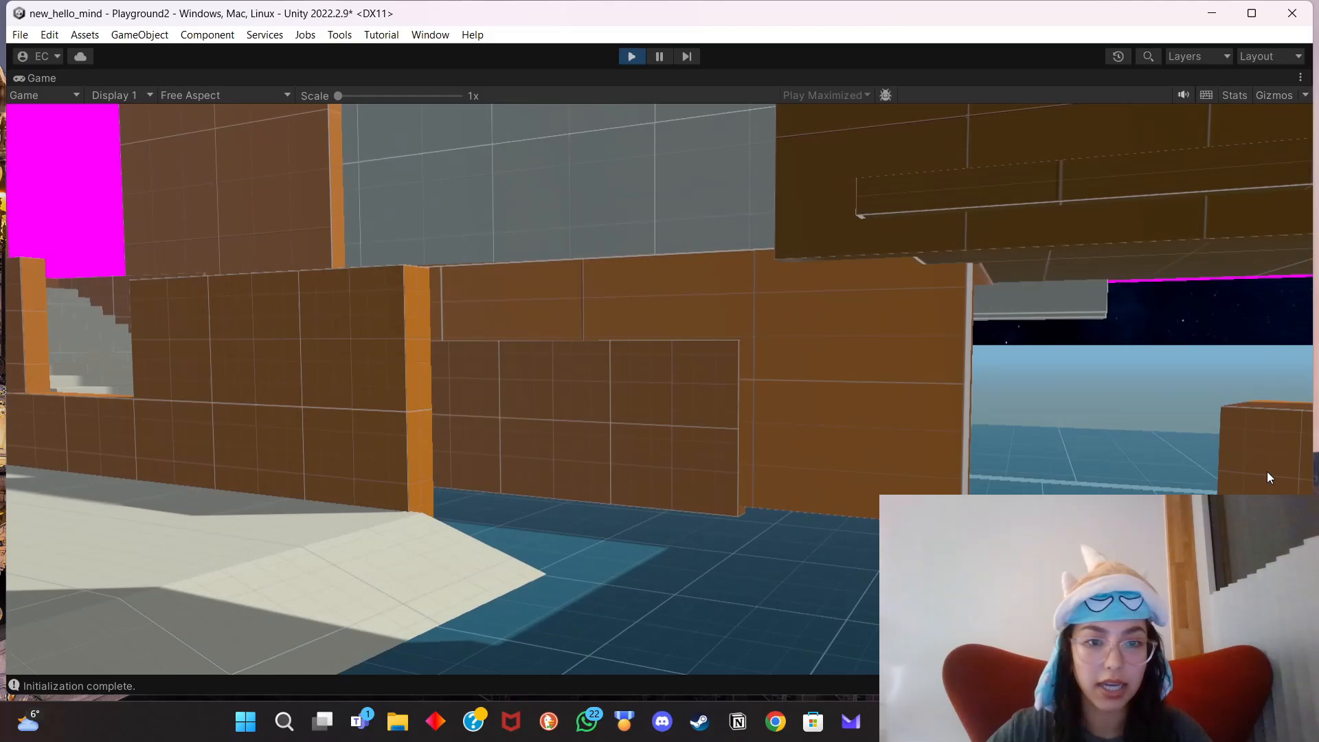
pyautogui.press('w')
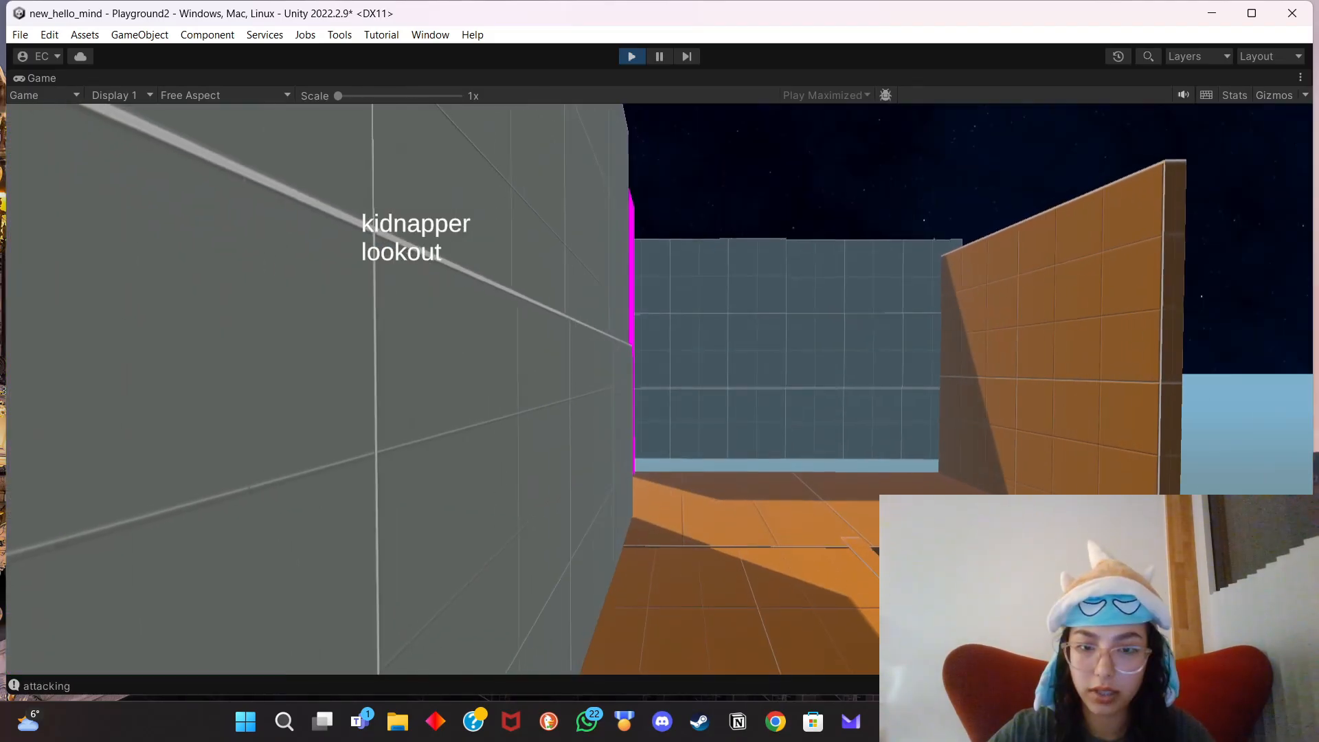
pyautogui.press('w')
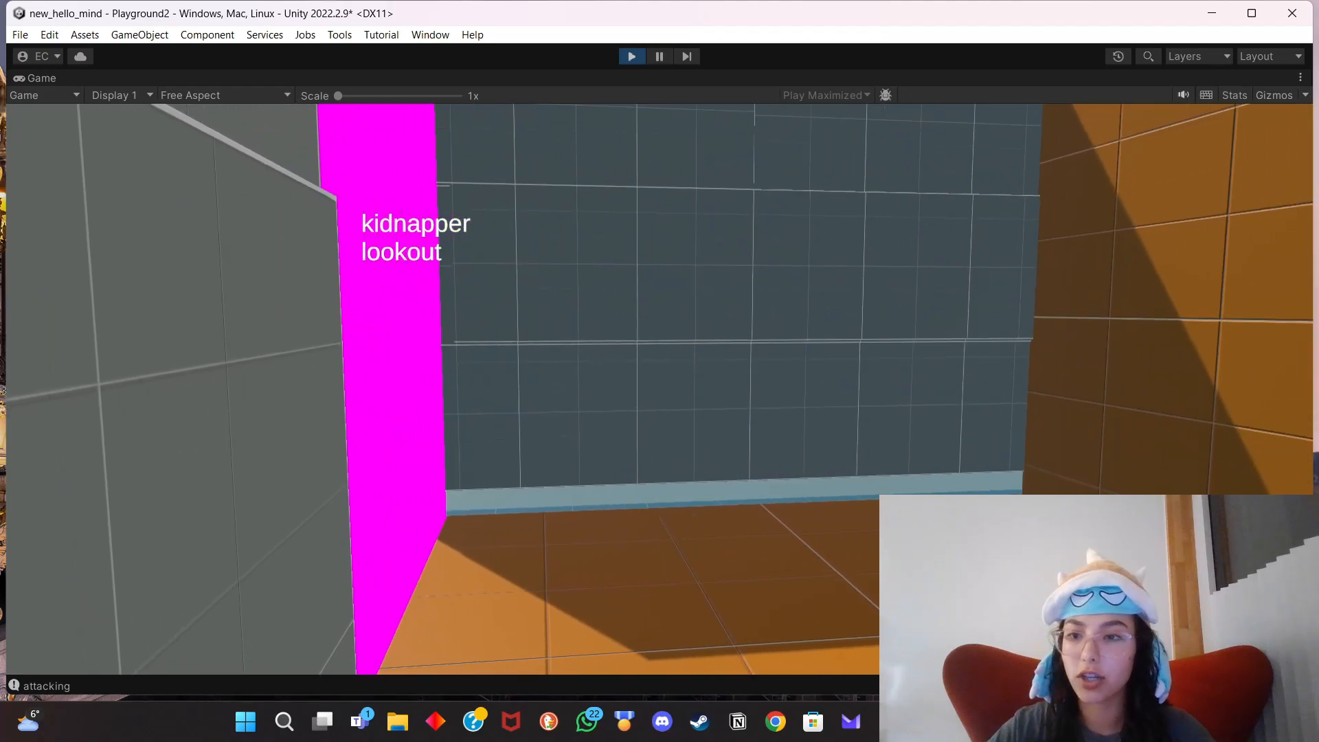
pyautogui.press('Escape')
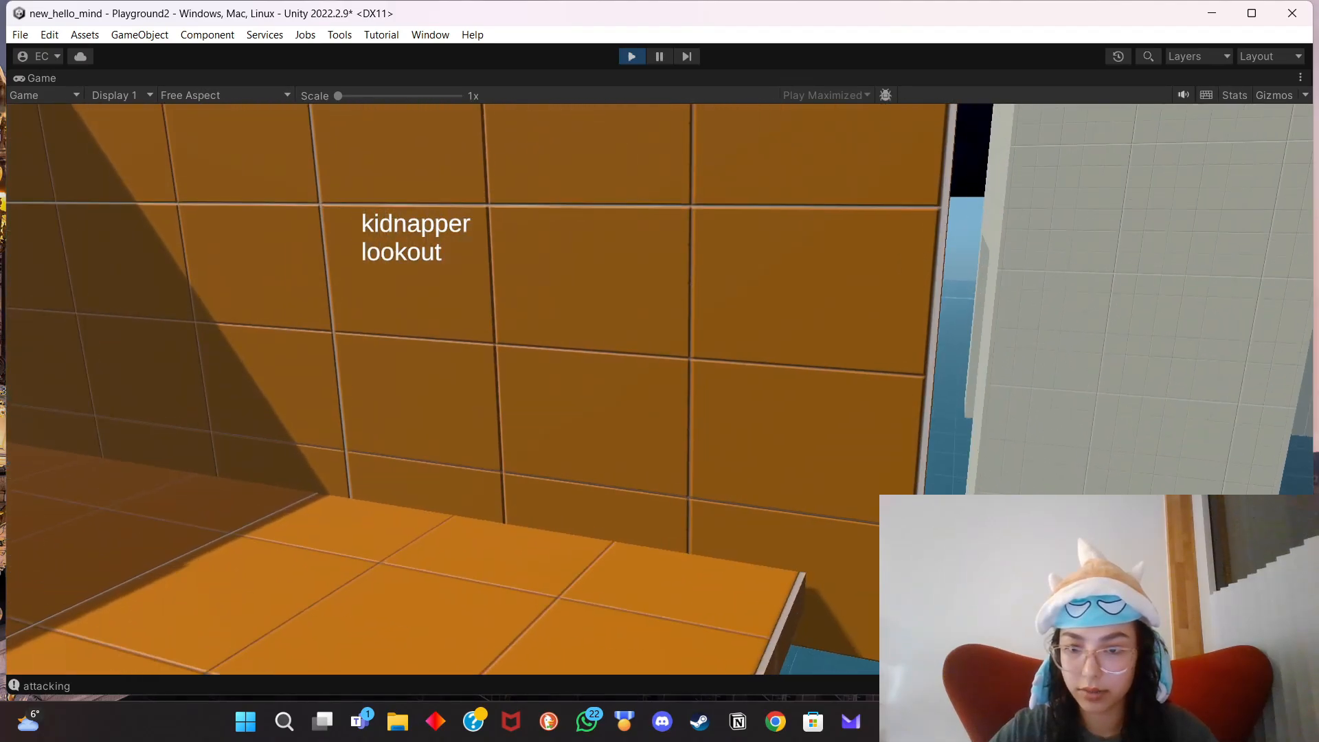
pyautogui.press('w')
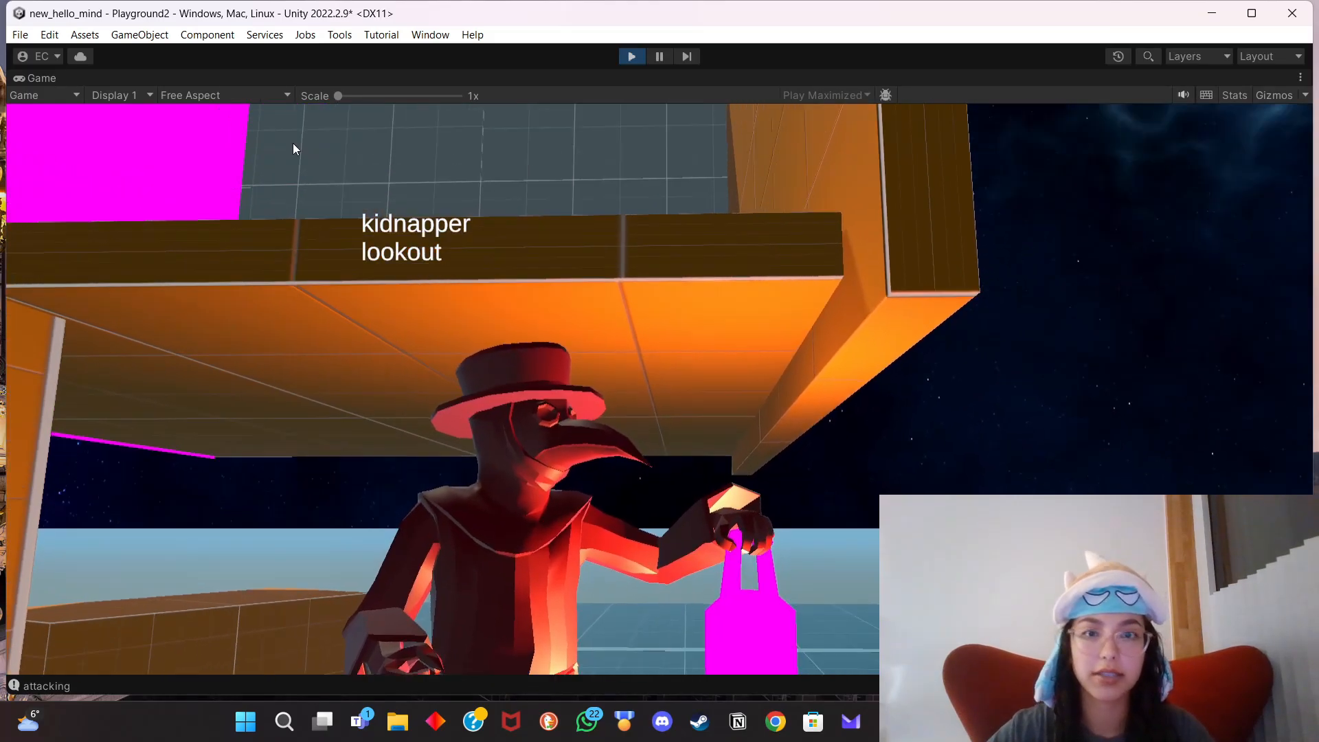
pyautogui.click(632, 57)
# Lower the Wall_Prefab2 end wall of the lookout to about Y 2.09.
pyautogui.moveTo(544, 334); pyautogui.dragTo(824, 412, button='right')
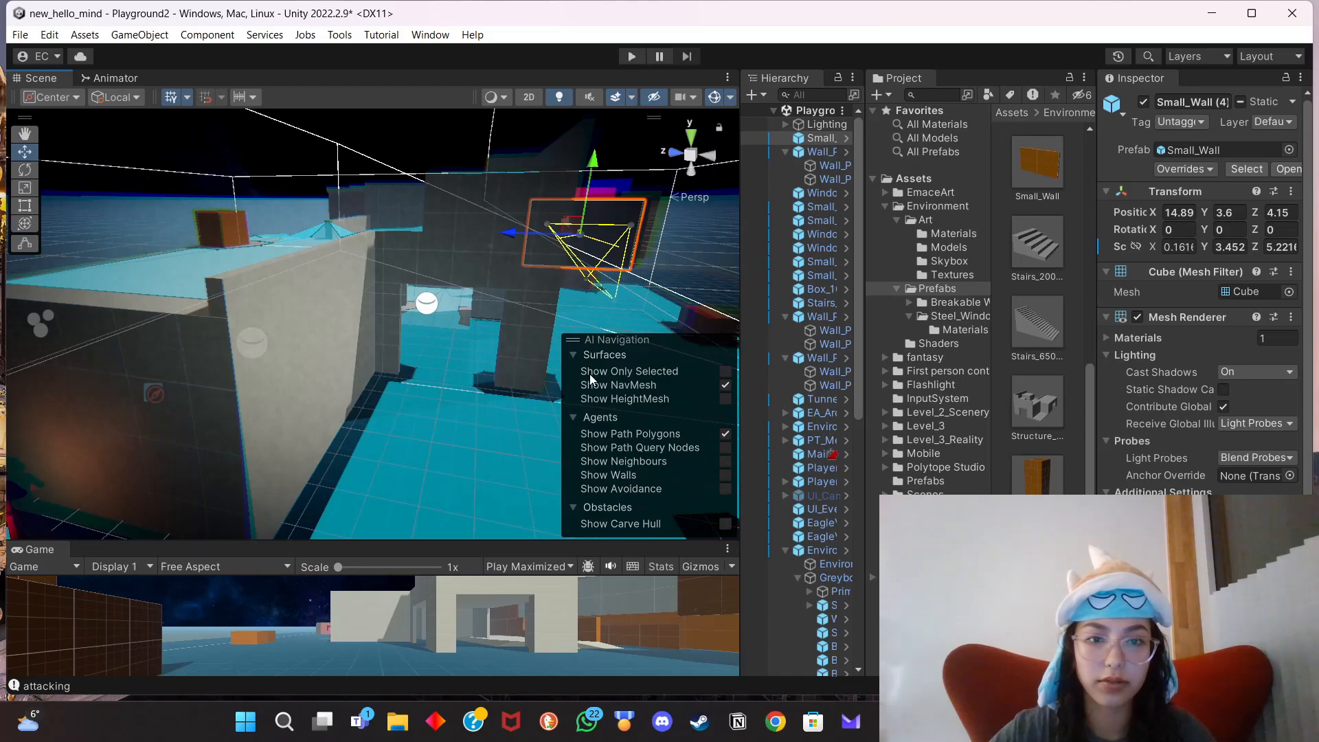
pyautogui.scroll(3, 406, 368)
pyautogui.scroll(-2, 426, 390)
pyautogui.scroll(1, 426, 397)
pyautogui.scroll(-4, 426, 390)
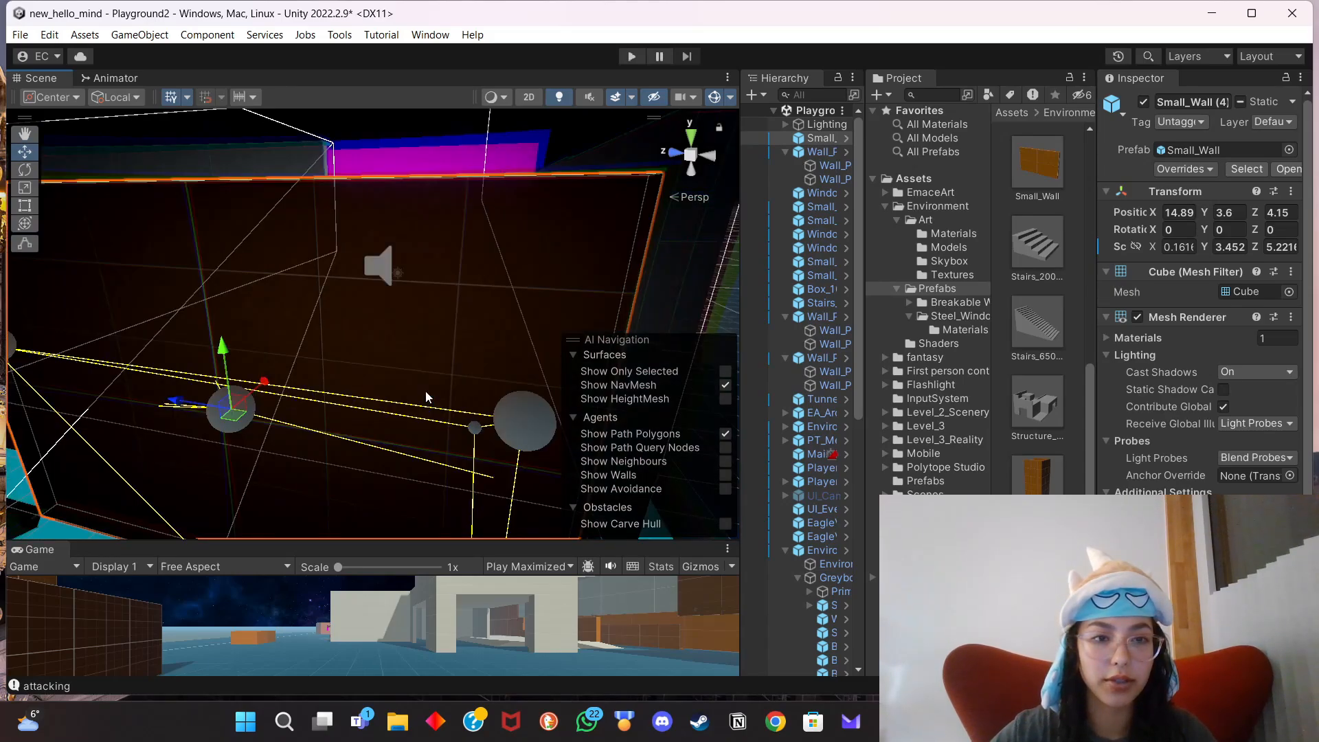
pyautogui.click(418, 391)
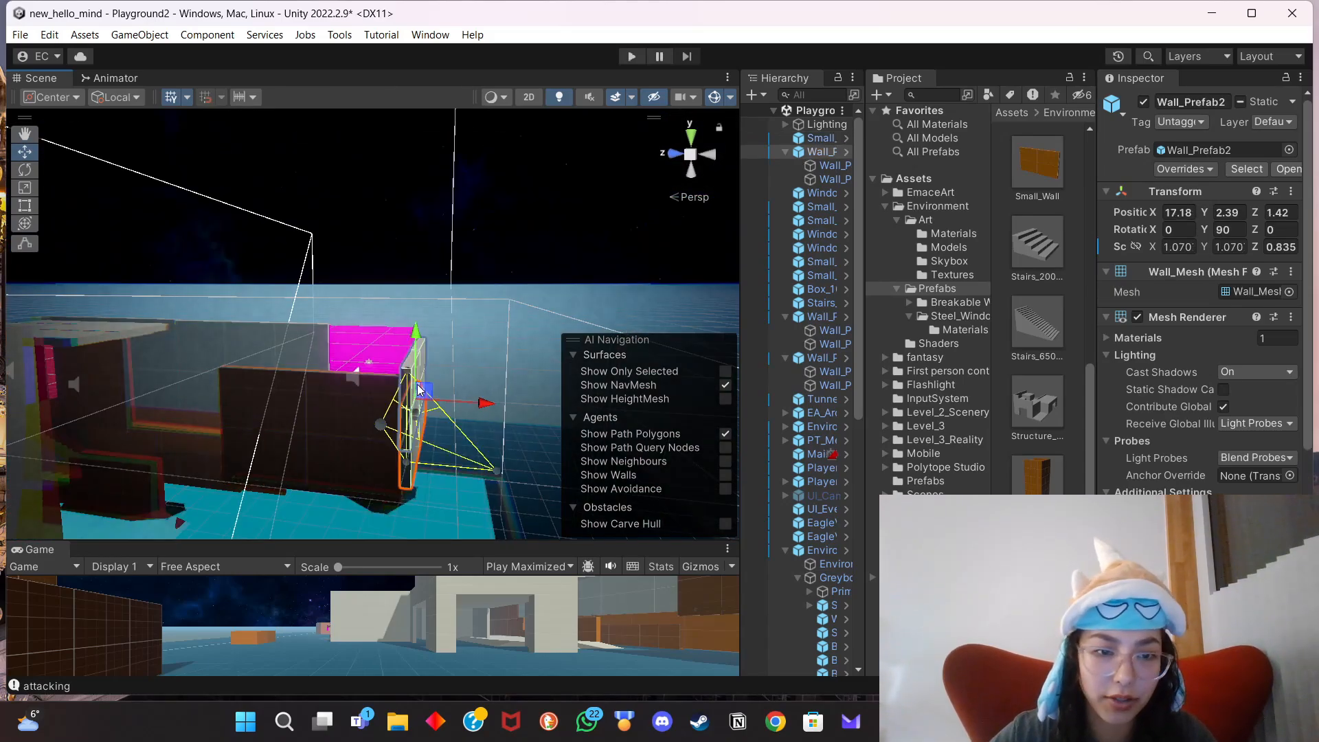
pyautogui.click(24, 188)
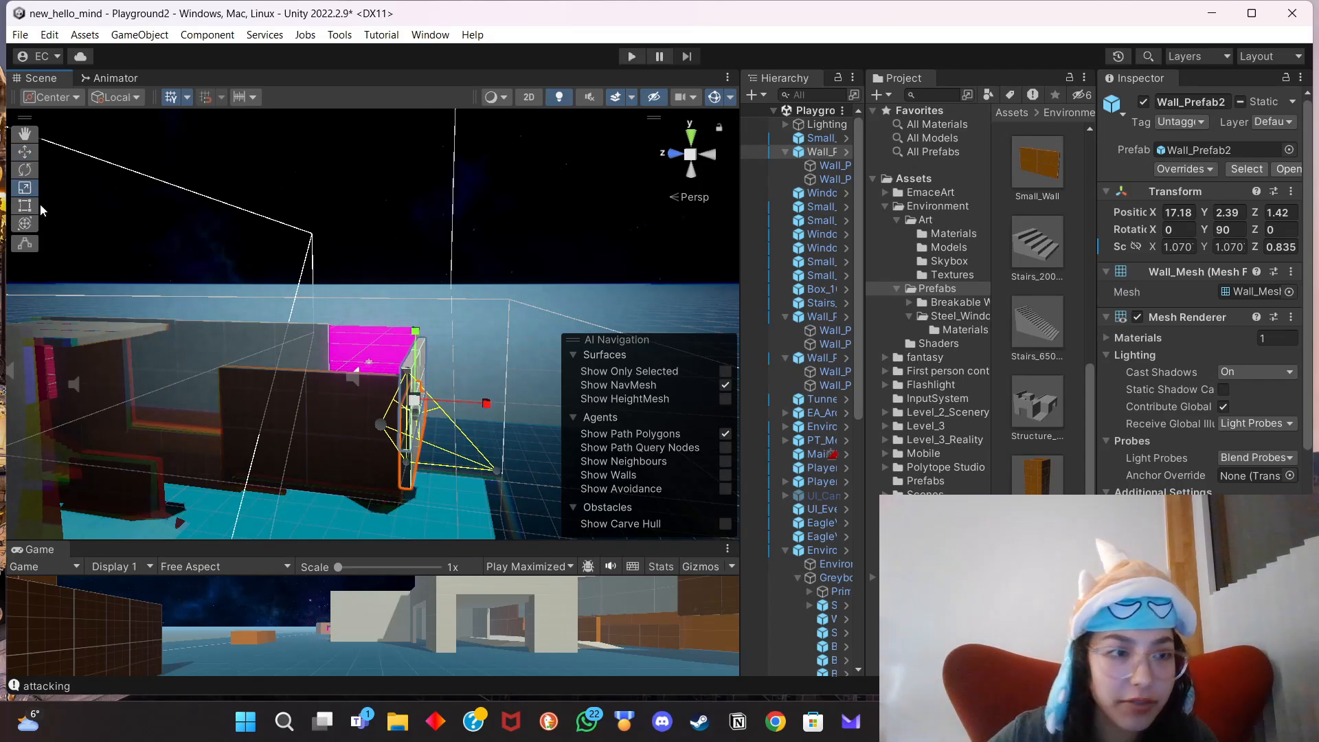
pyautogui.click(25, 152)
pyautogui.moveTo(416, 329); pyautogui.dragTo(419, 339)
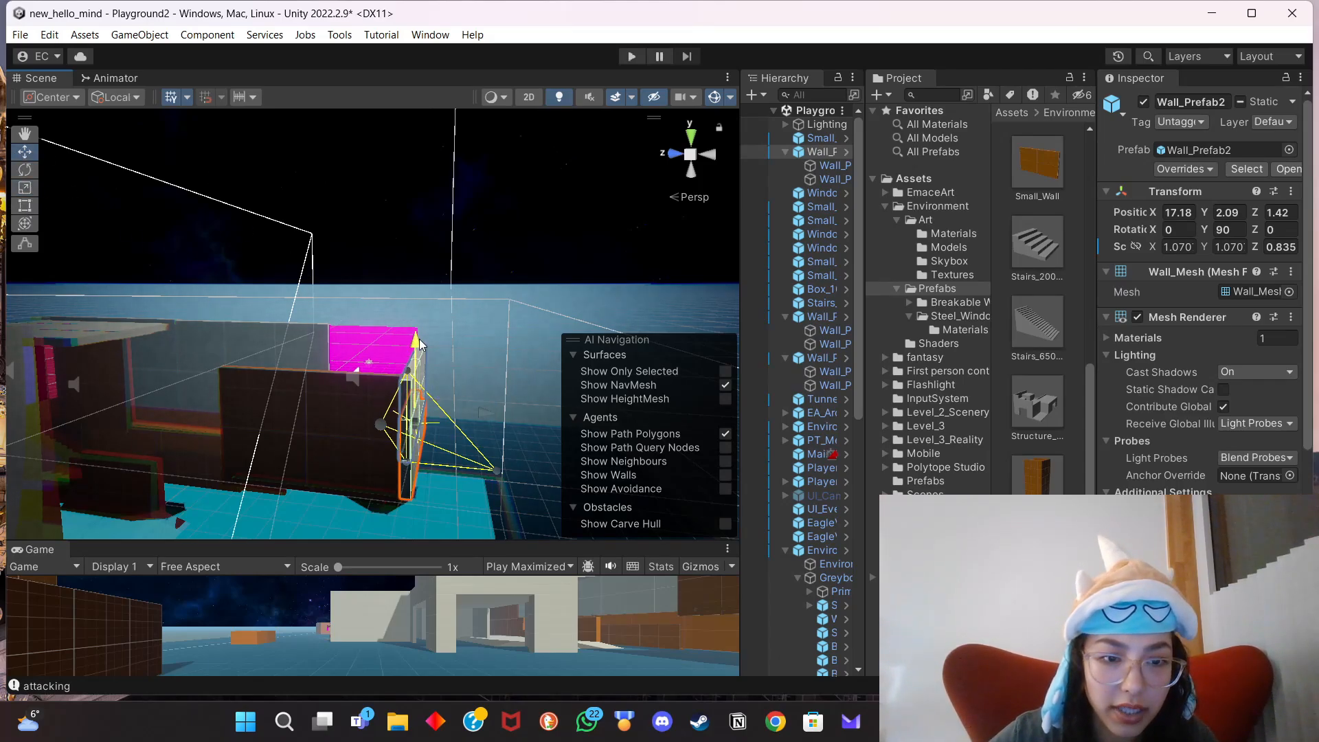
# Resize the brown side wall to about Y scale 3.322 and Z scale 4.699, and raise it to about Y 3.77.
pyautogui.moveTo(474, 447); pyautogui.dragTo(324, 454, button='right')
pyautogui.click(349, 276)
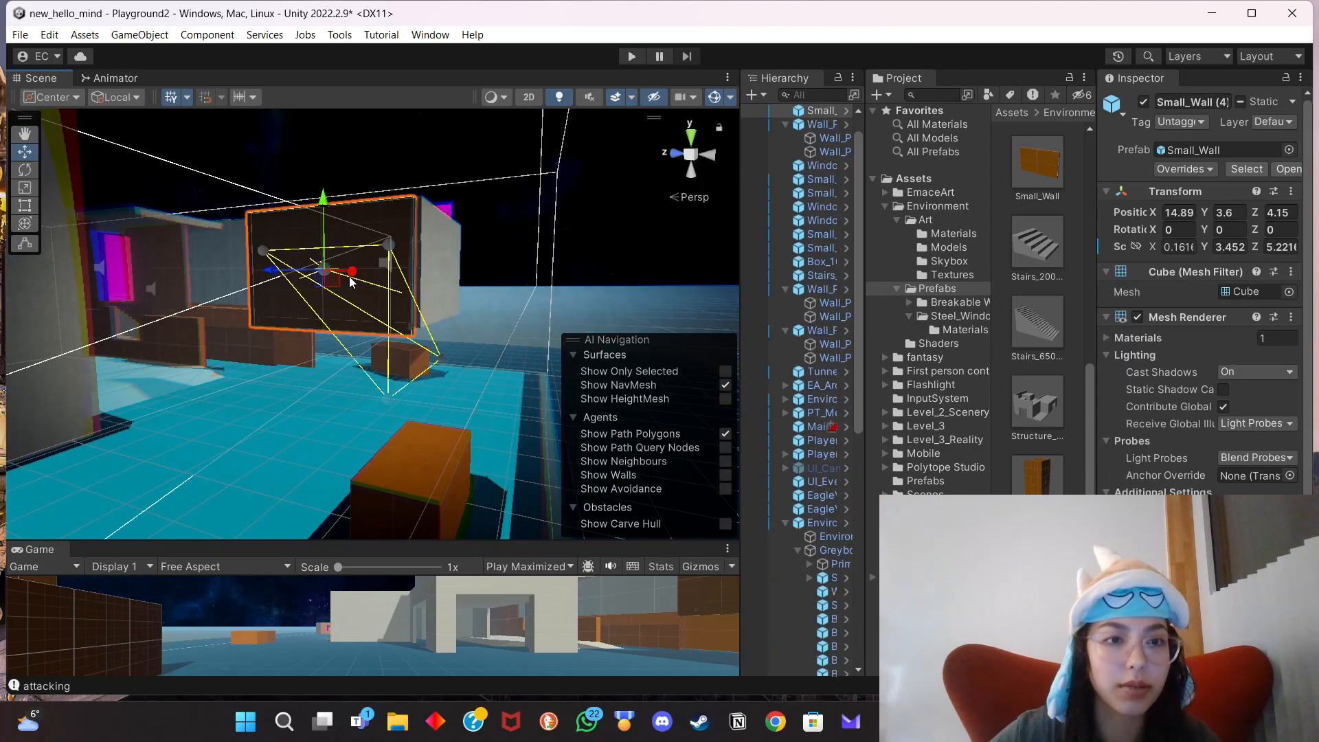
pyautogui.click(25, 187)
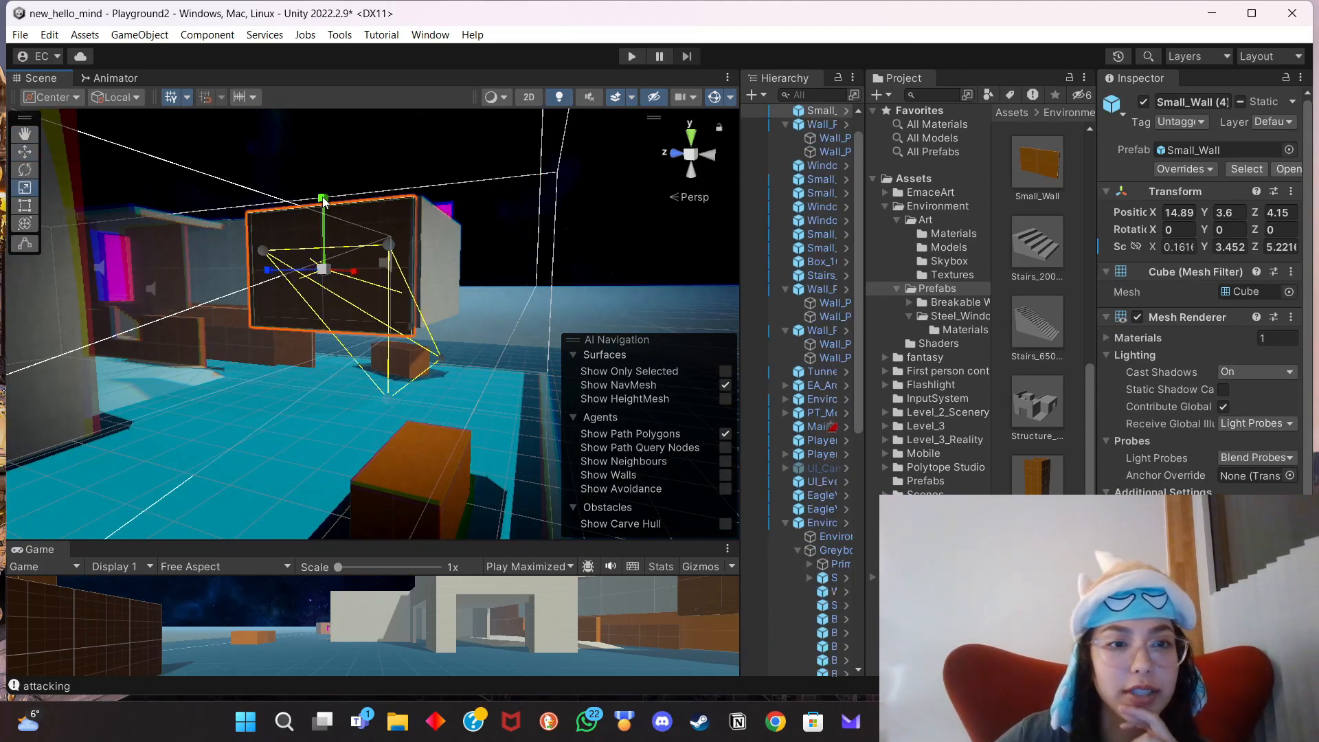
pyautogui.moveTo(323, 199); pyautogui.dragTo(325, 194)
pyautogui.press('w')
pyautogui.scroll(6, 339, 356)
pyautogui.moveTo(339, 356); pyautogui.dragTo(426, 374, button='middle')
pyautogui.click(426, 492)
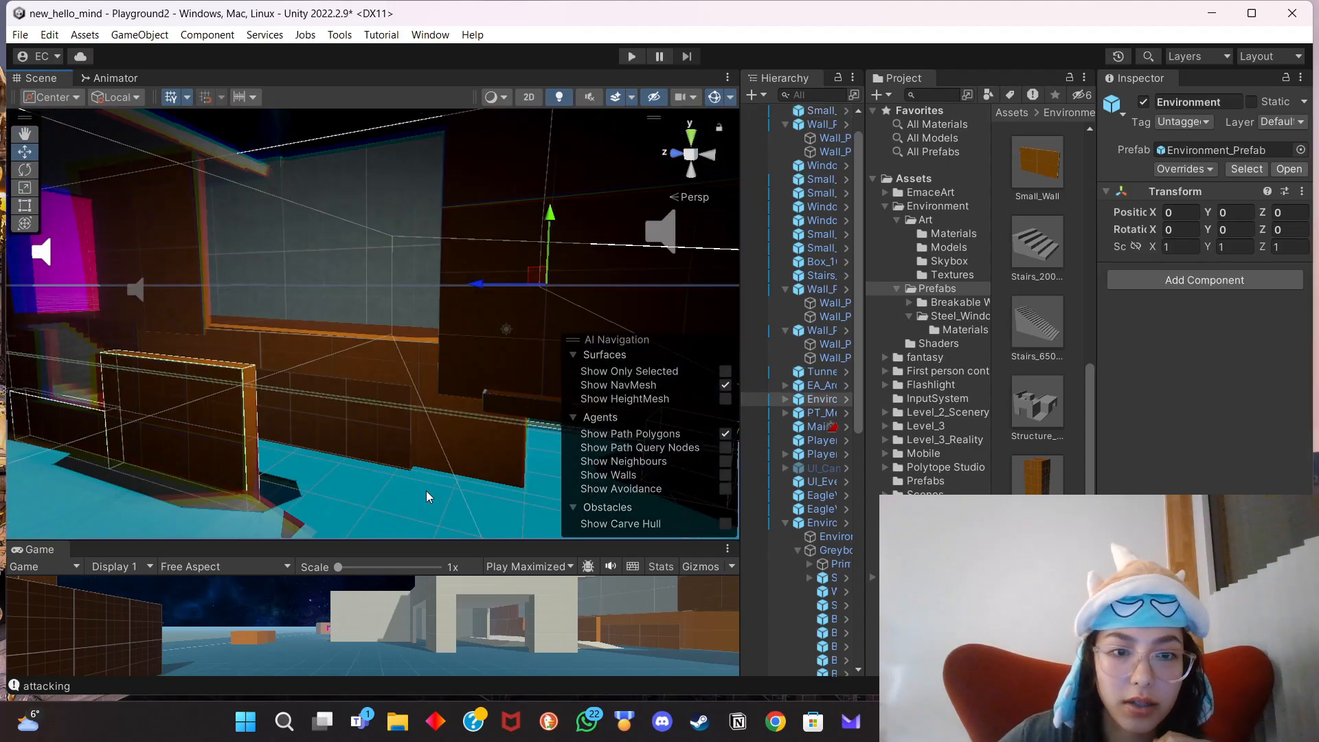
# Shift the brown side wall along the ledge to about Z 3.79 and widen it to a Z scale of about 4.937.
pyautogui.click(489, 414)
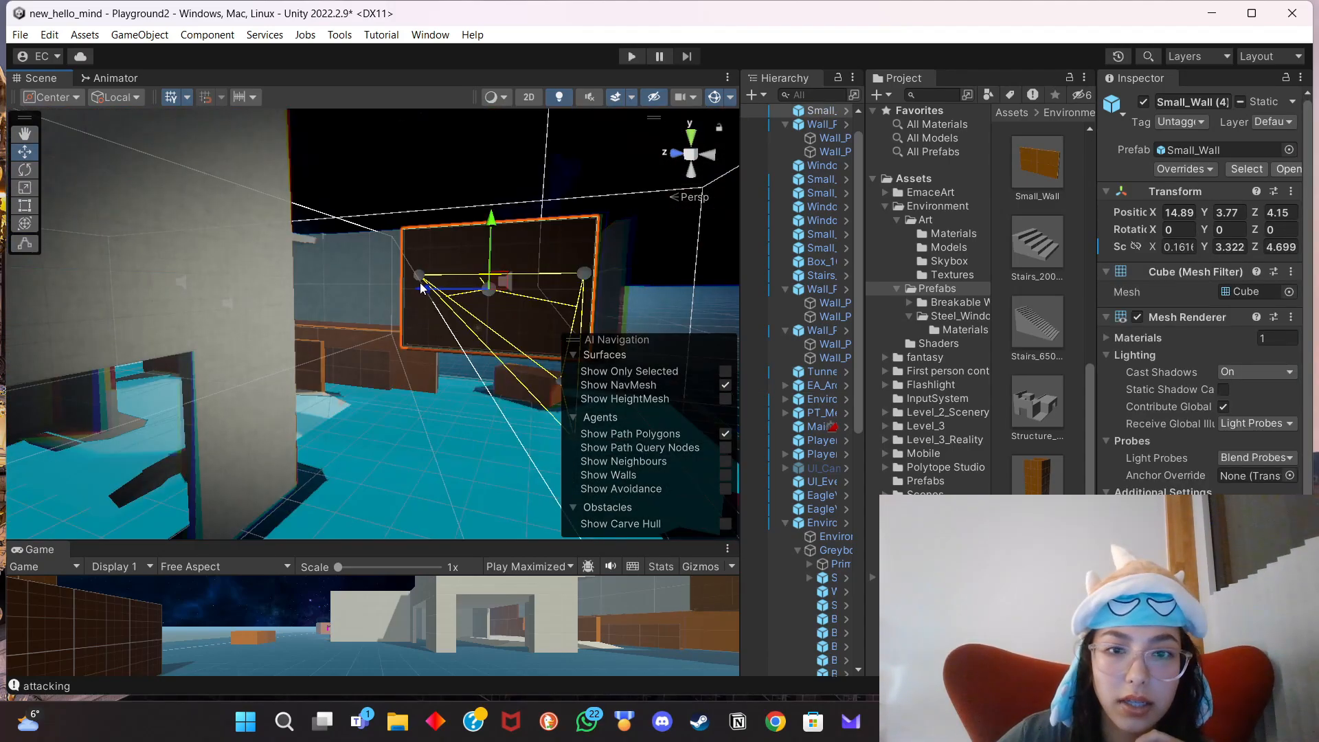
pyautogui.click(423, 287)
pyautogui.click(425, 289)
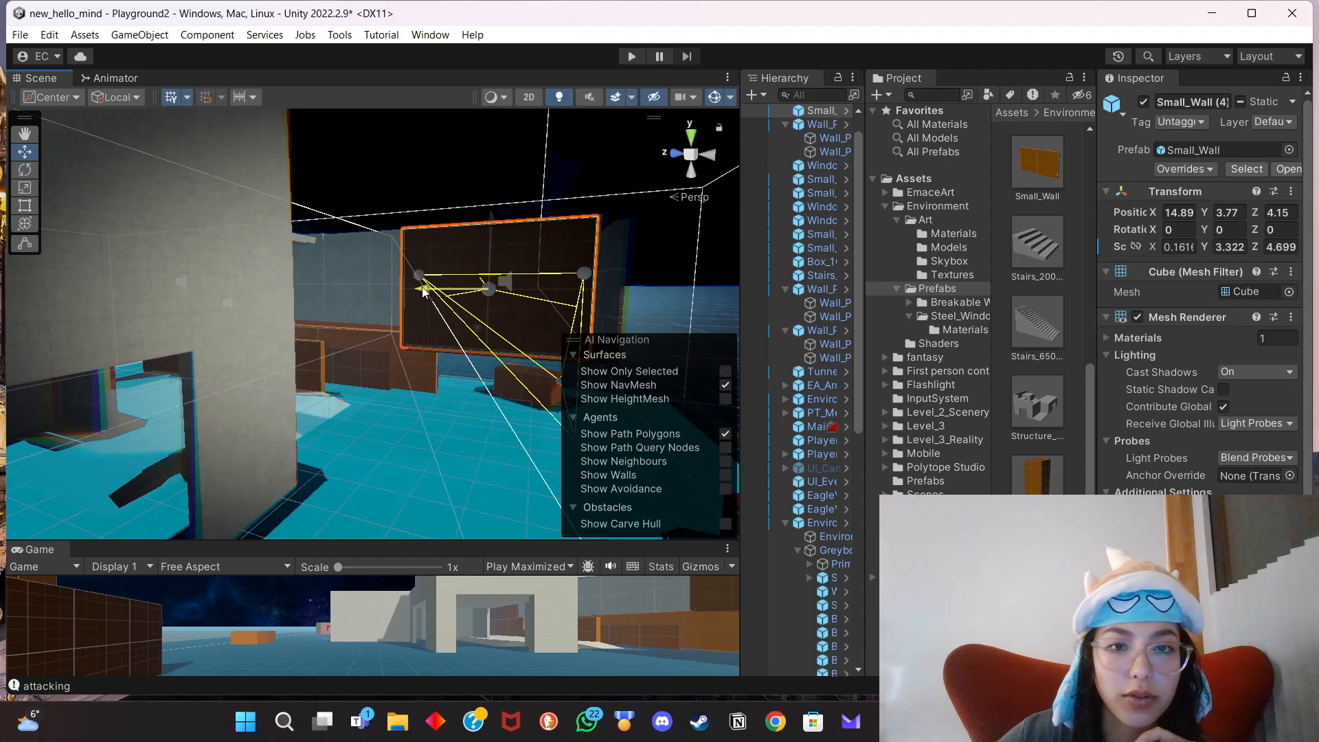
pyautogui.moveTo(419, 288); pyautogui.dragTo(440, 288)
pyautogui.moveTo(441, 289); pyautogui.dragTo(503, 276, button='right')
pyautogui.press('r')
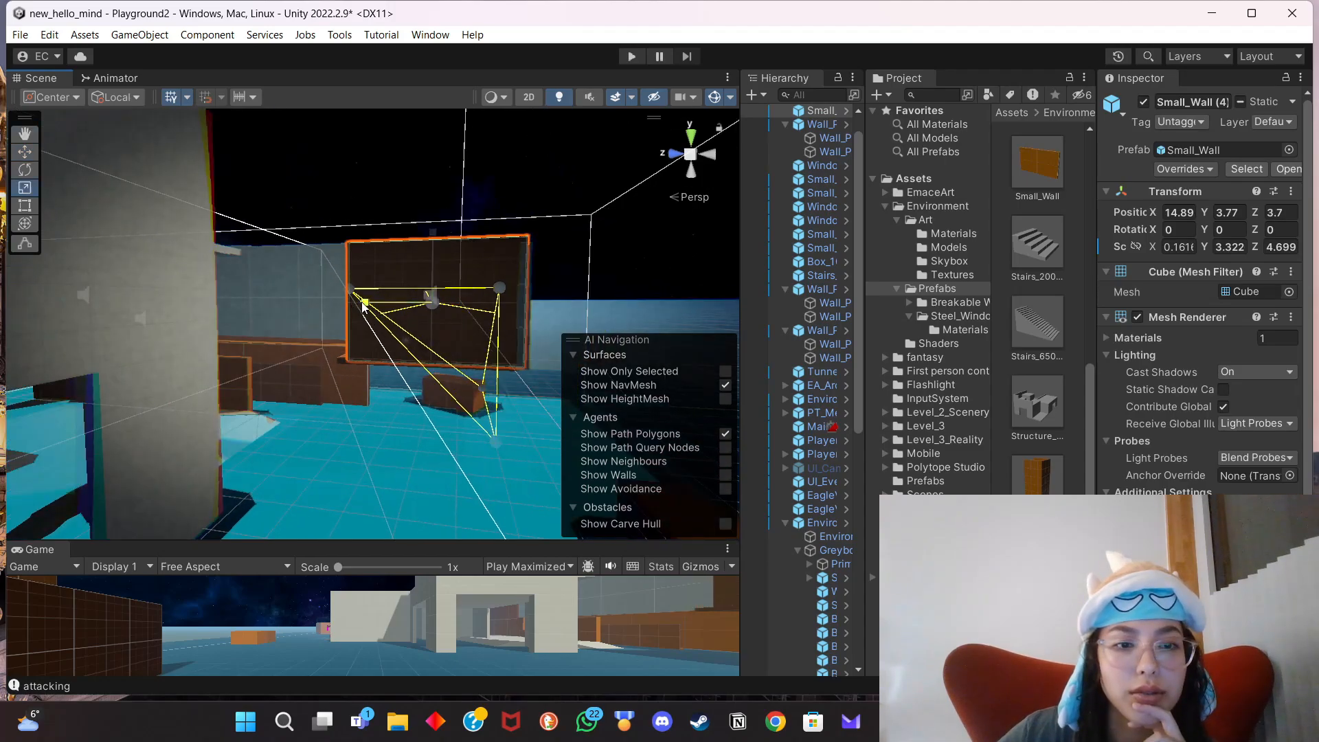
pyautogui.moveTo(364, 306)
pyautogui.mouseDown()
pyautogui.moveTo(340, 307)
pyautogui.moveTo(369, 301)
pyautogui.mouseUp()
# Add a Window prefab in the gap beside the brown side wall and set its Y rotation to 90.
pyautogui.moveTo(332, 387); pyautogui.dragTo(505, 315, button='middle')
pyautogui.scroll(5, 460, 444)
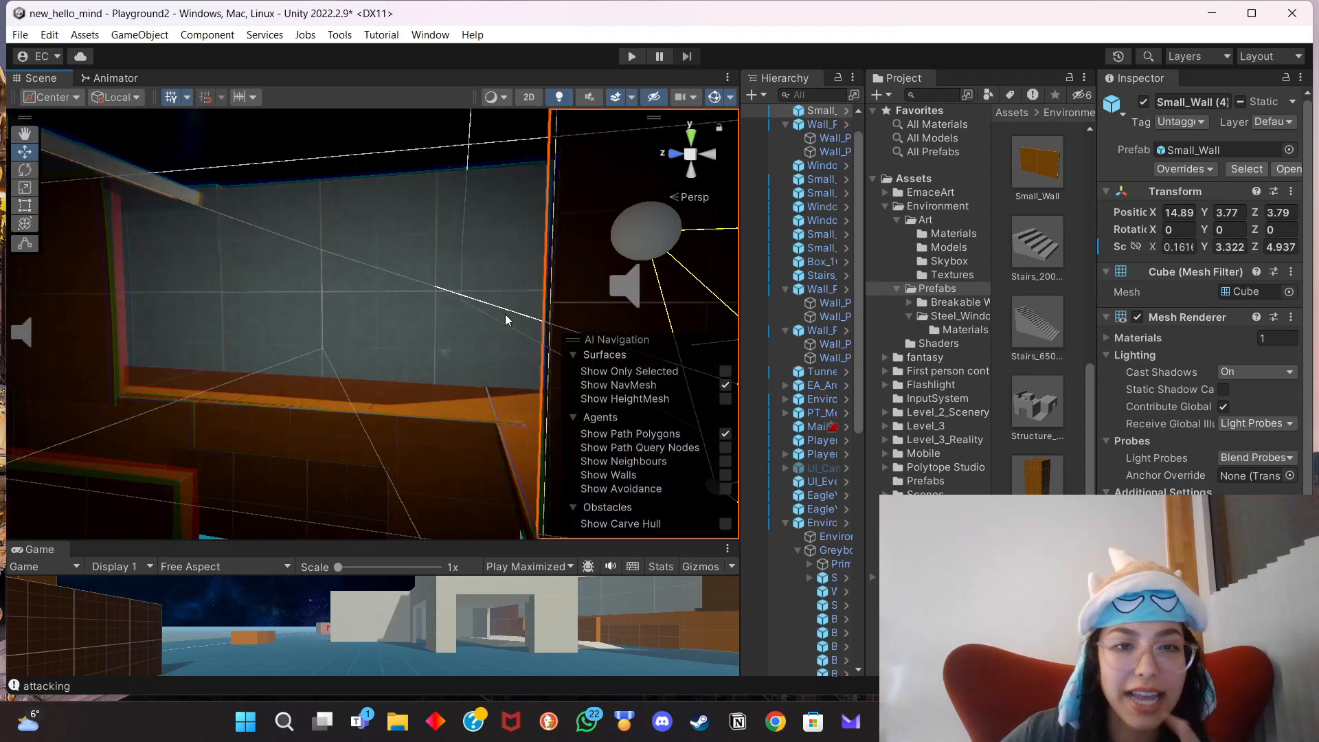
pyautogui.scroll(-3, 1079, 265)
pyautogui.click(1037, 529)
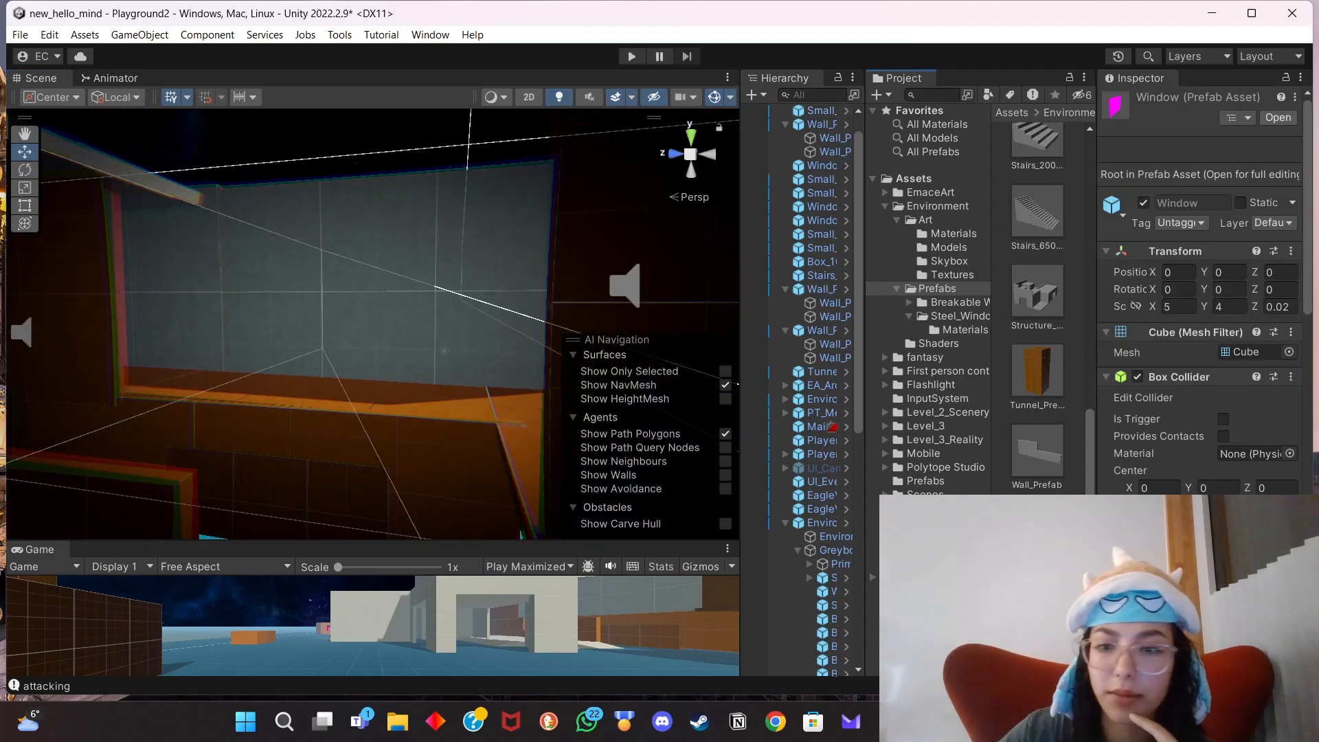
pyautogui.moveTo(596, 481); pyautogui.dragTo(350, 360)
pyautogui.click(1225, 230)
pyautogui.write('90')
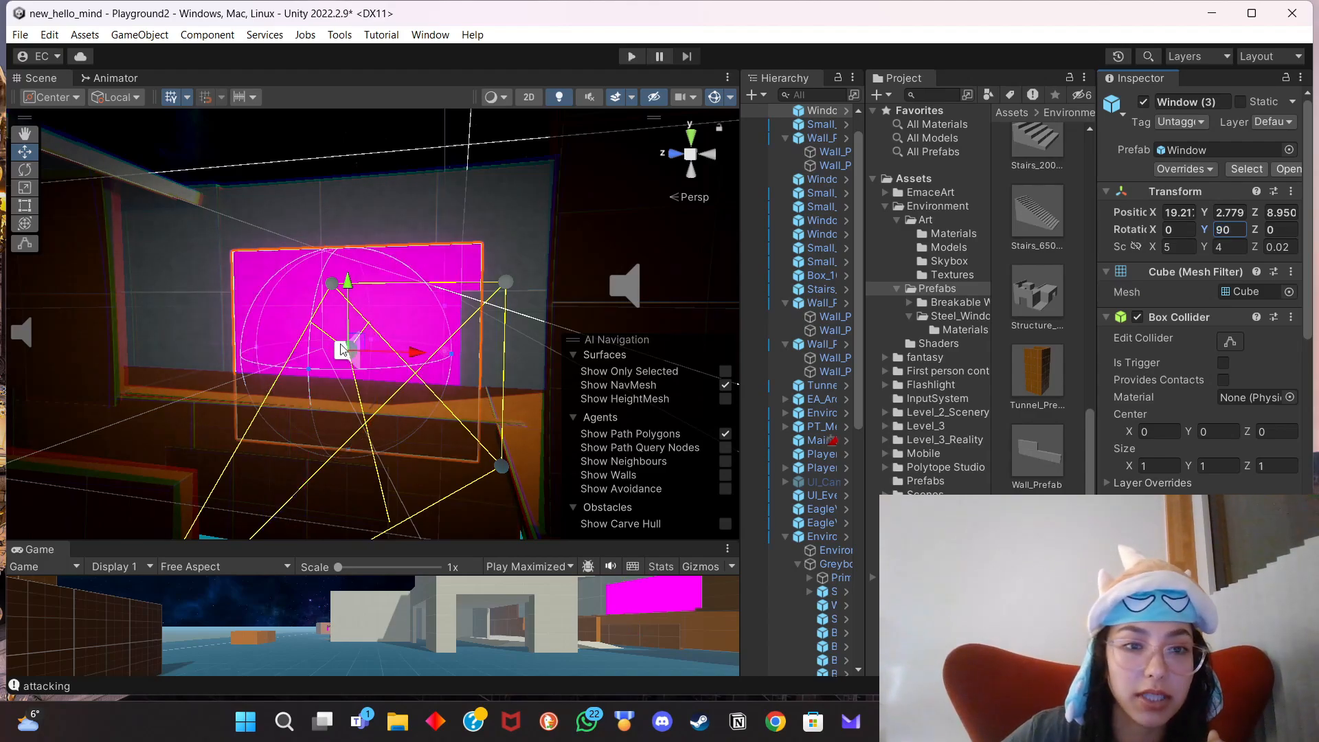
# Move the new window onto the ledge's open side, at about X 17.33, Y 3.645.
pyautogui.click(315, 300)
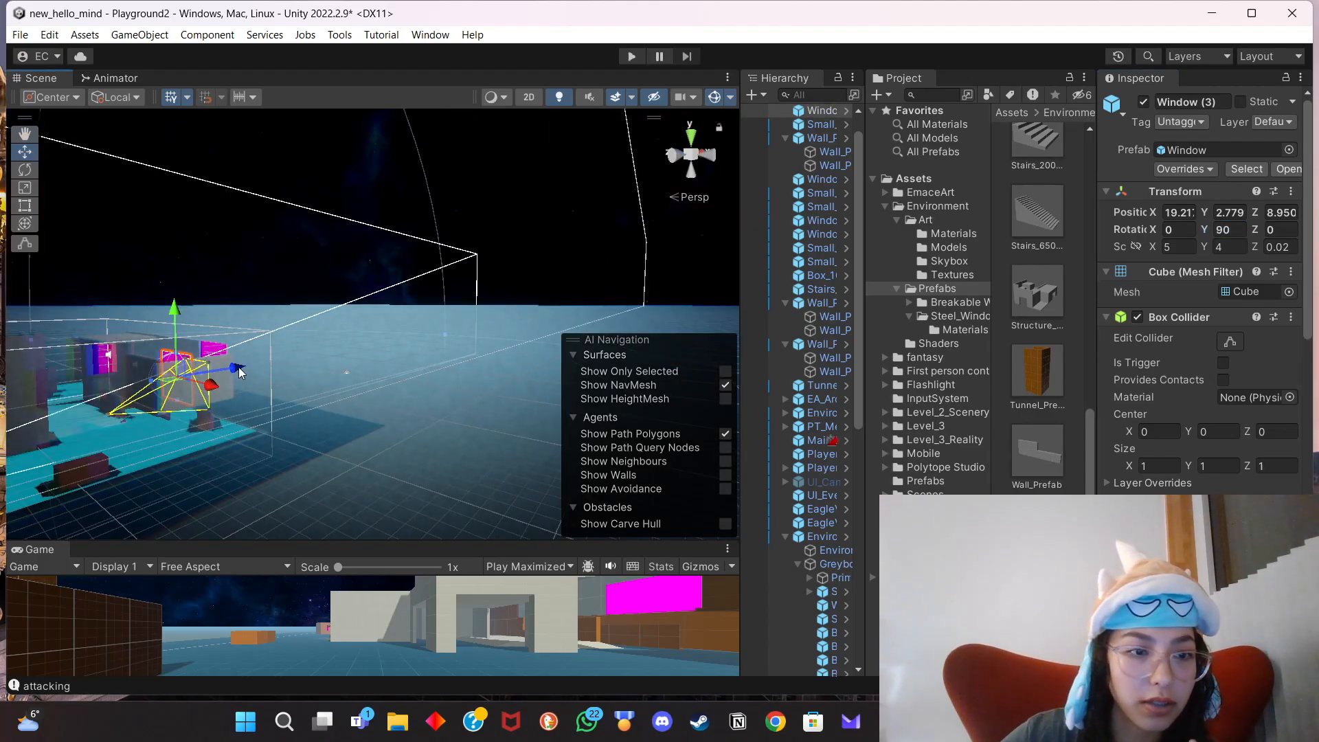
pyautogui.moveTo(239, 372); pyautogui.dragTo(210, 370)
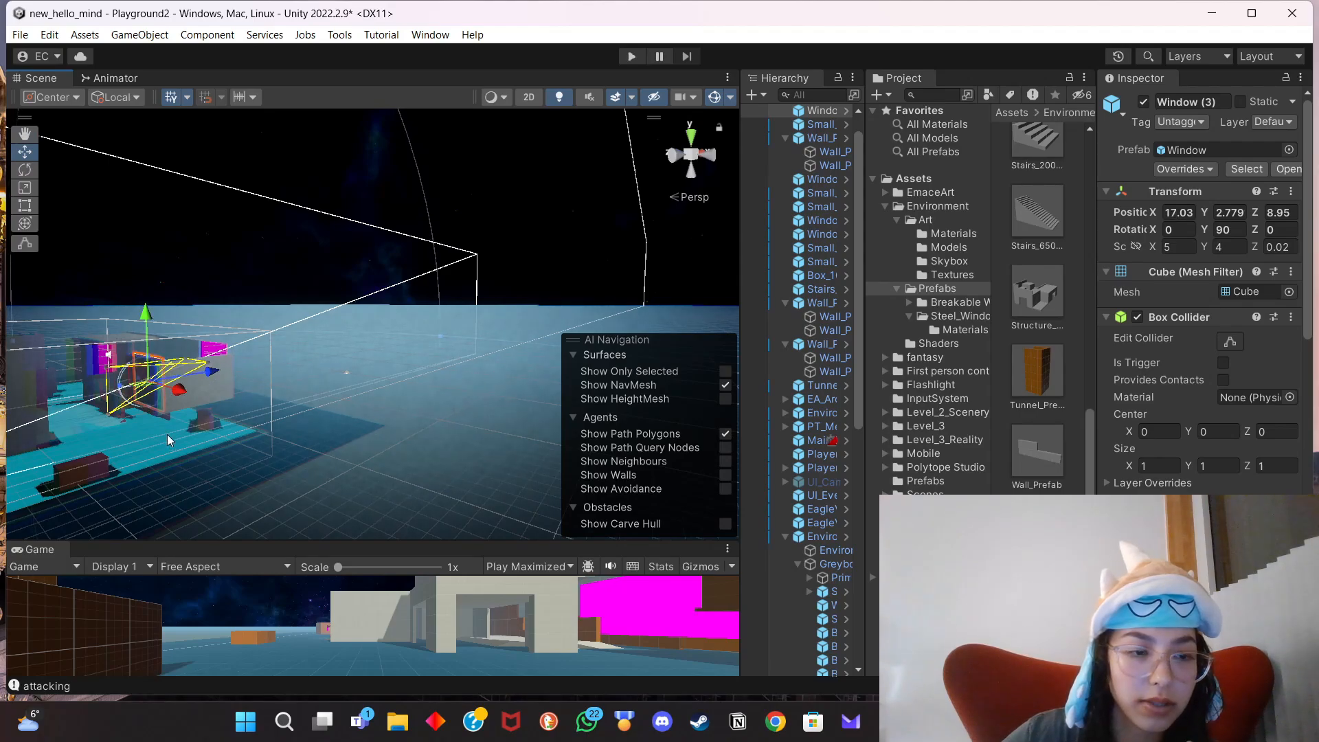
pyautogui.scroll(5, 167, 434)
pyautogui.moveTo(166, 435); pyautogui.dragTo(194, 424, button='middle')
pyautogui.scroll(-3, 468, 460)
pyautogui.moveTo(322, 209); pyautogui.dragTo(328, 135)
pyautogui.moveTo(364, 210); pyautogui.dragTo(375, 217)
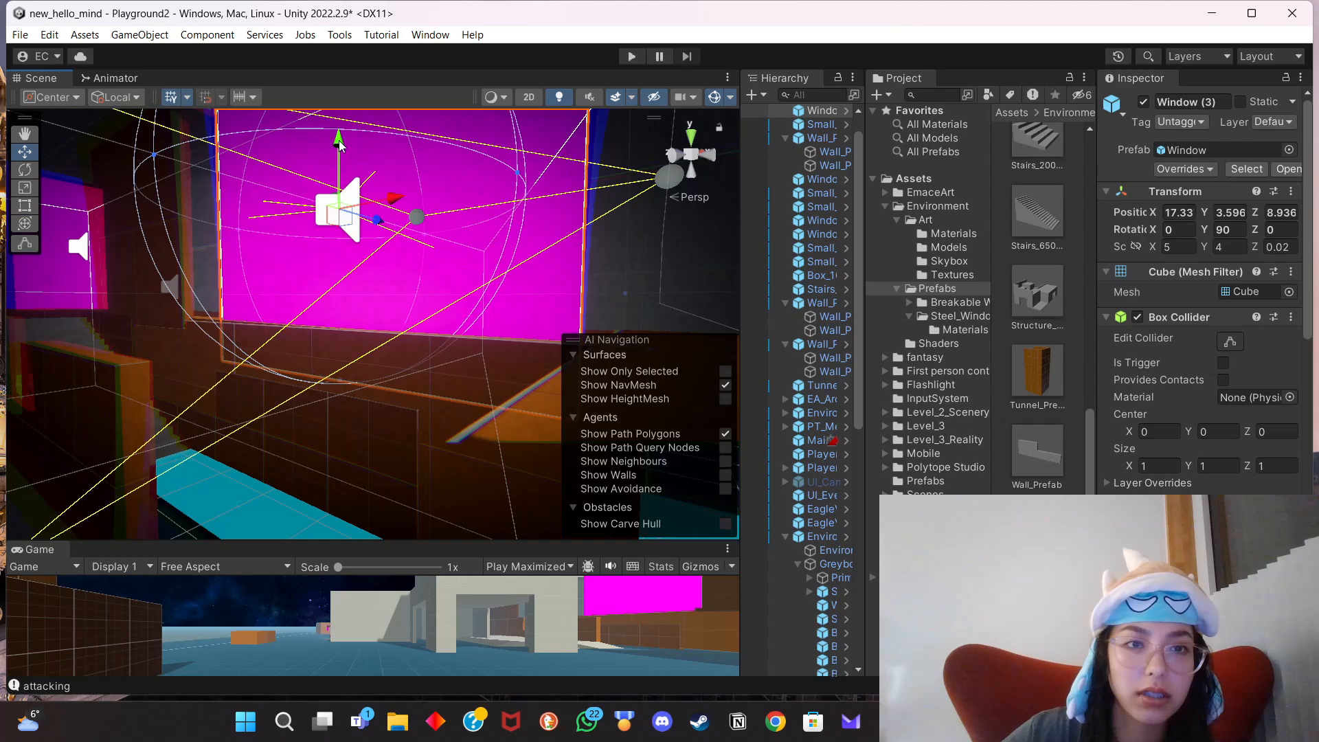
pyautogui.moveTo(339, 140); pyautogui.dragTo(339, 137)
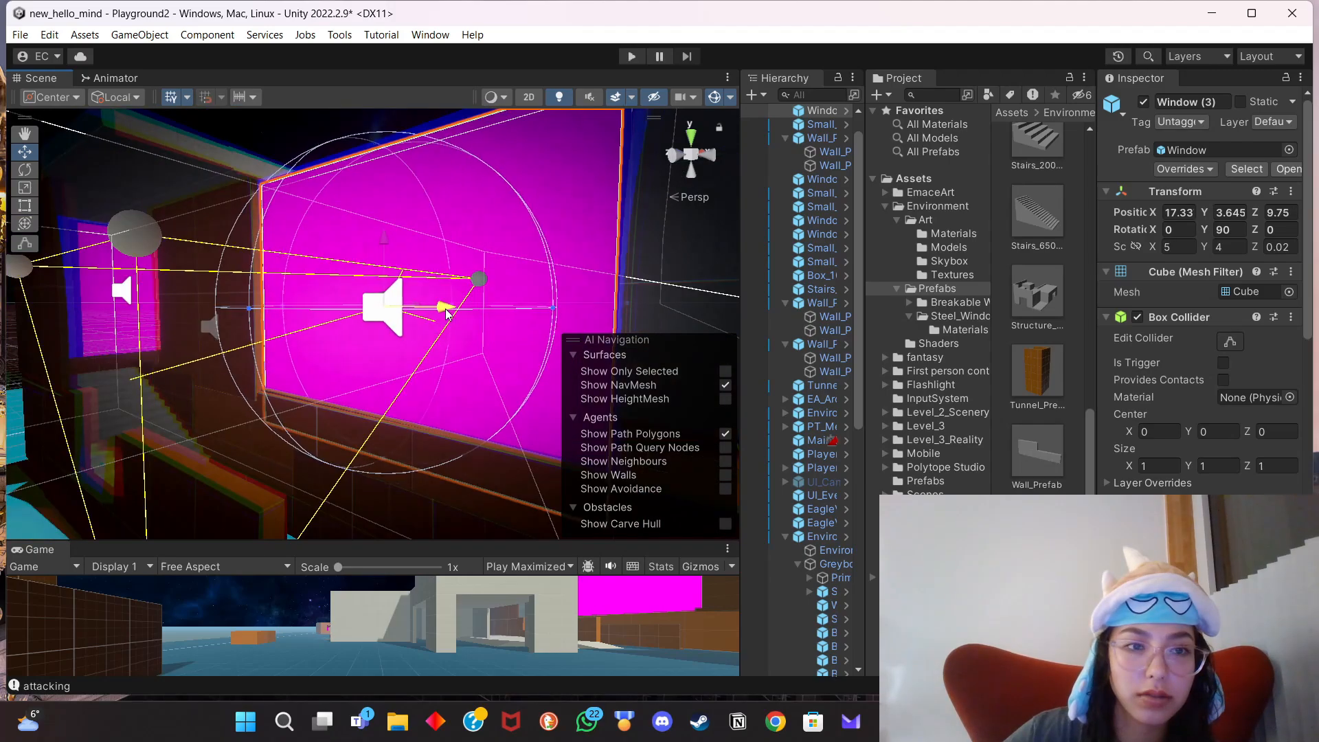
# Widen the new window to an X scale of about 5.971, position it at about Z 9.51, and check its fit from above.
pyautogui.moveTo(447, 306)
pyautogui.mouseDown()
pyautogui.moveTo(431, 306)
pyautogui.moveTo(456, 309)
pyautogui.mouseUp()
pyautogui.click(32, 188)
pyautogui.press('w')
pyautogui.scroll(-5, 491, 406)
pyautogui.moveTo(486, 394); pyautogui.dragTo(491, 408, button='middle')
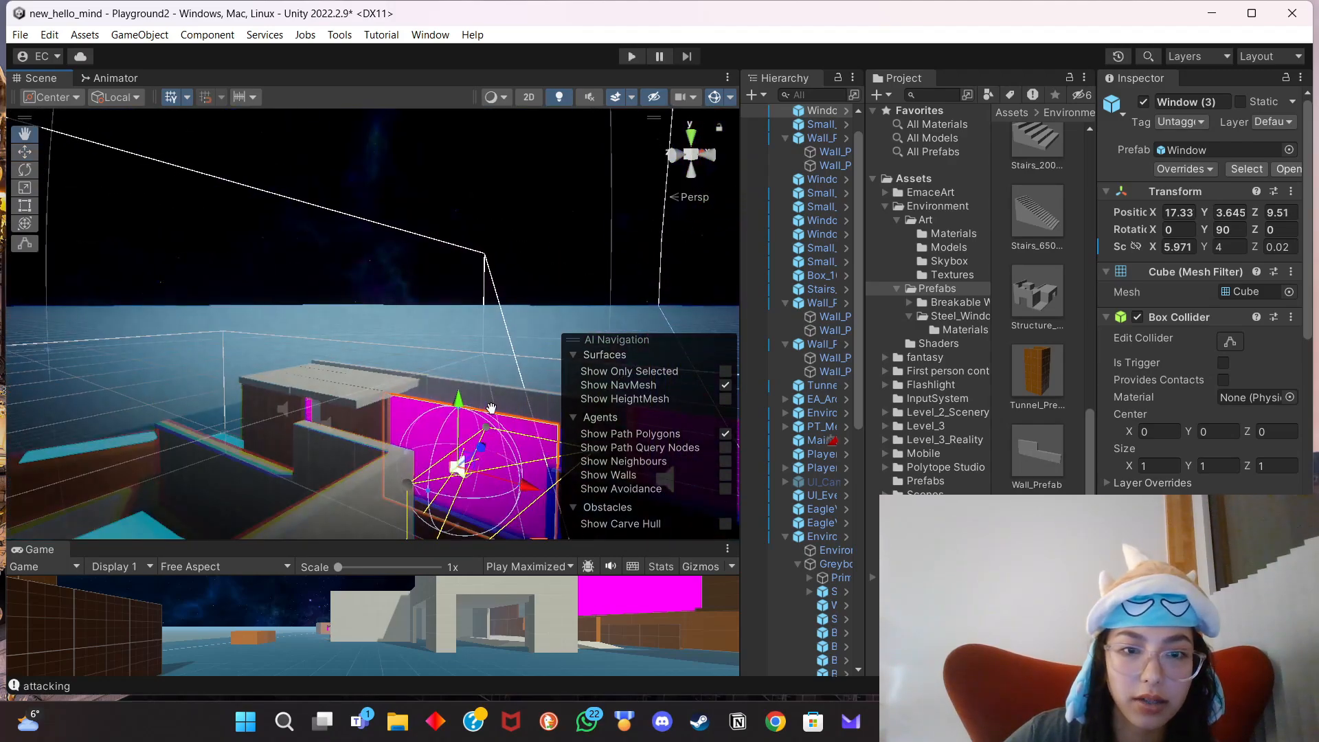
pyautogui.keyDown('alt'); pyautogui.moveTo(491, 408); pyautogui.dragTo(403, 373); pyautogui.keyUp('alt')
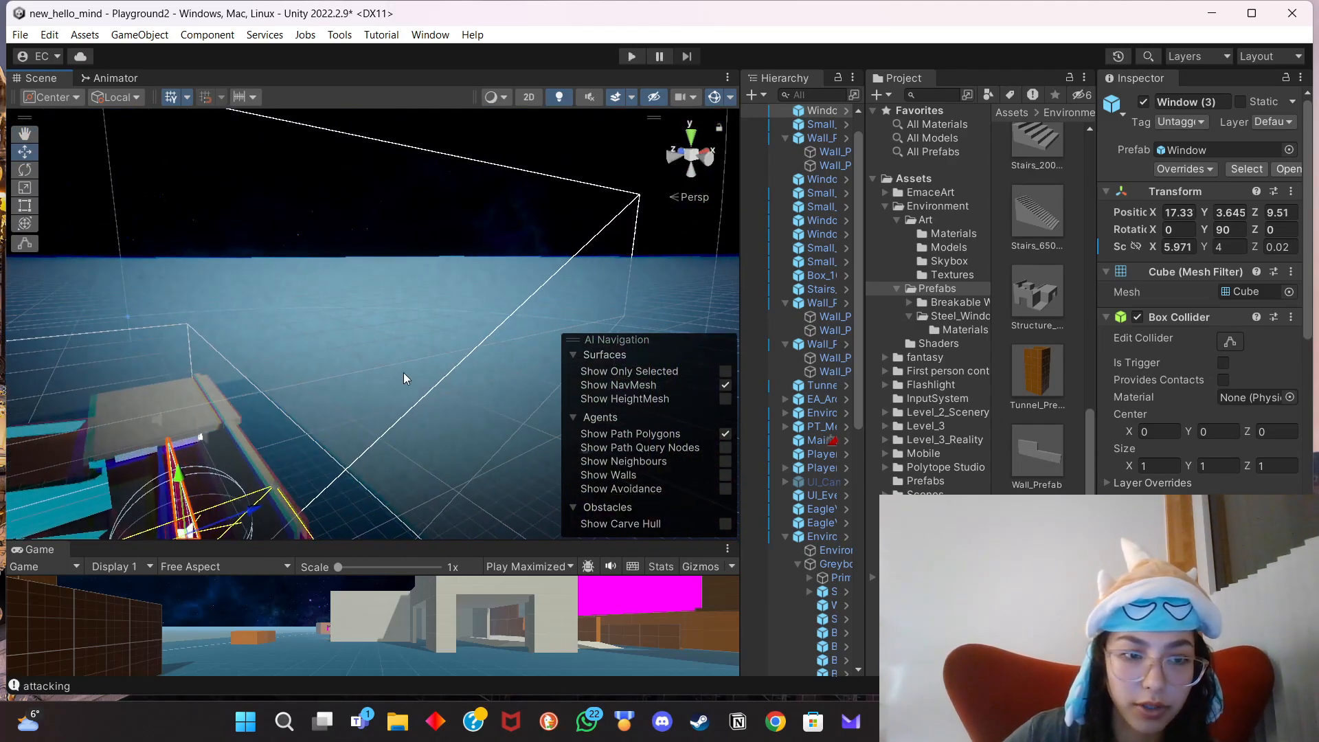
pyautogui.moveTo(377, 372); pyautogui.dragTo(377, 411, button='right')
pyautogui.click(187, 299)
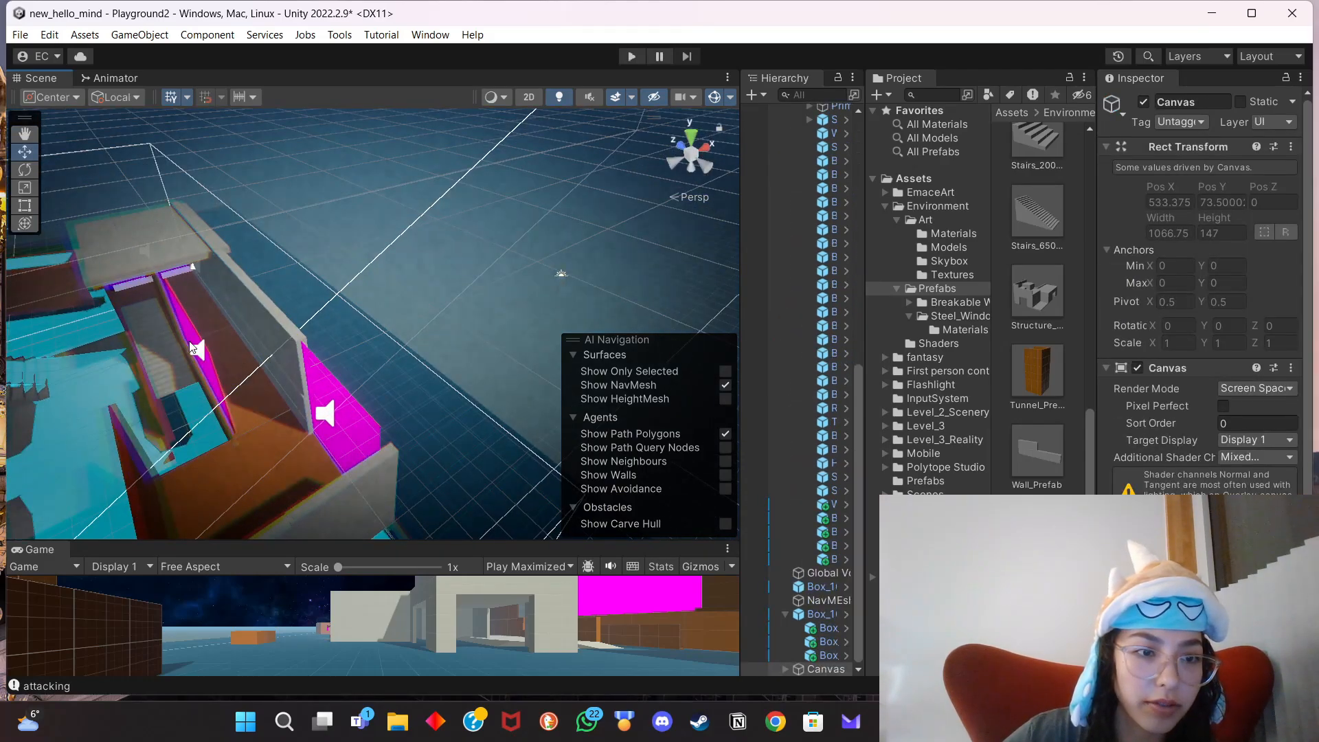
# Nudge the wide window on the lookout's open side to about X 17.22 and inspect its alignment with the ledge.
pyautogui.click(183, 325)
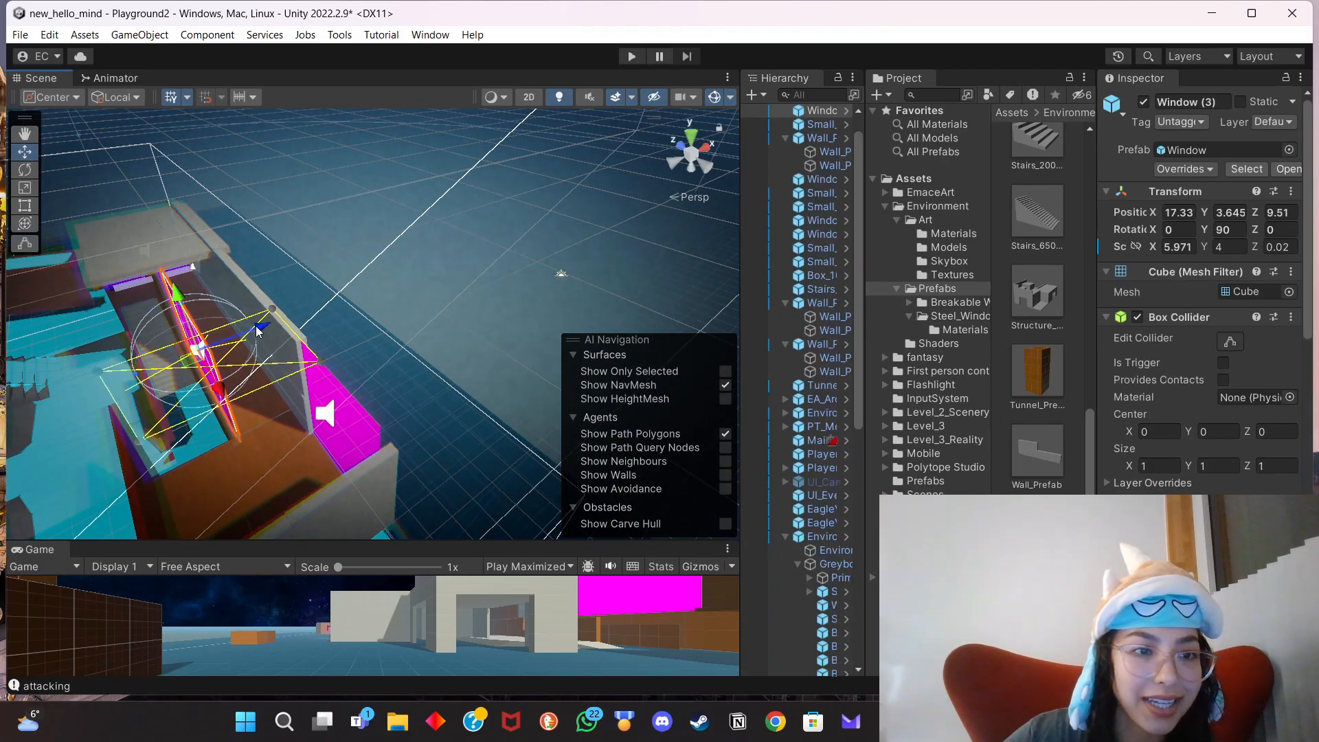
pyautogui.moveTo(256, 326); pyautogui.dragTo(253, 328)
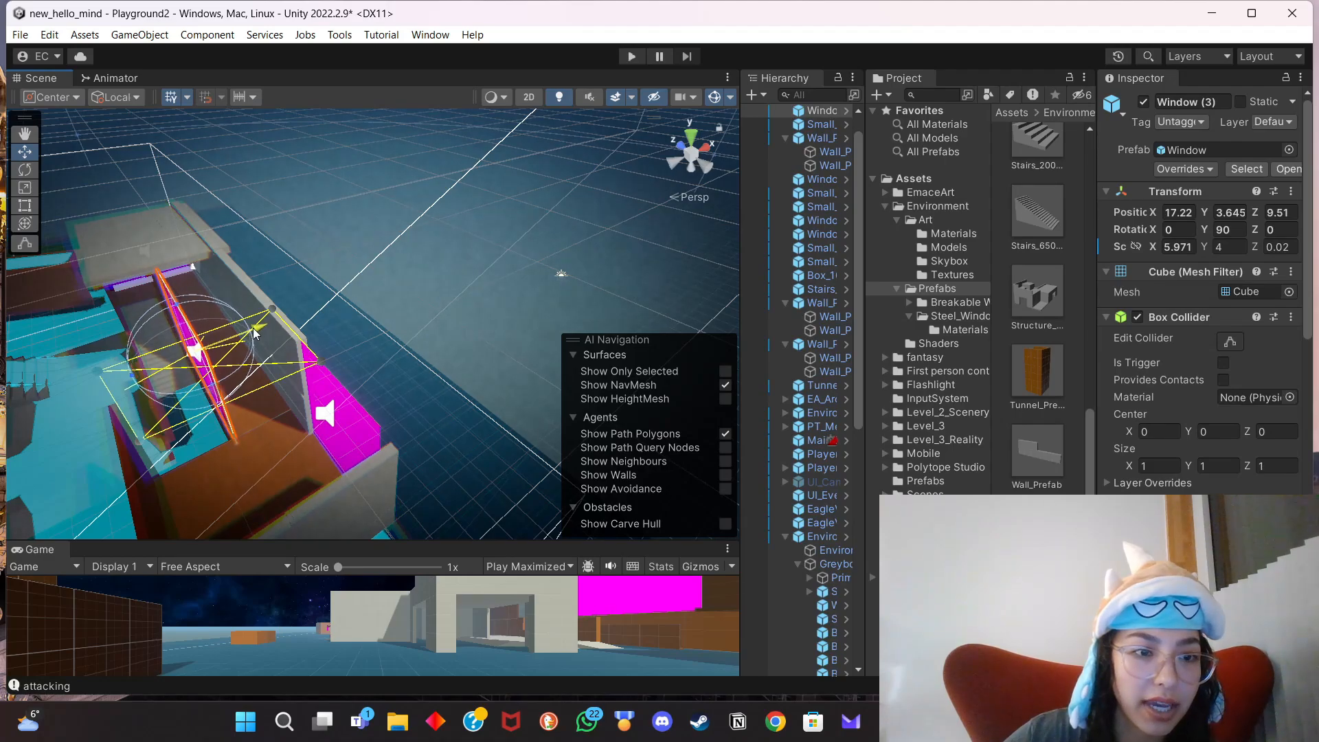
pyautogui.click(179, 246)
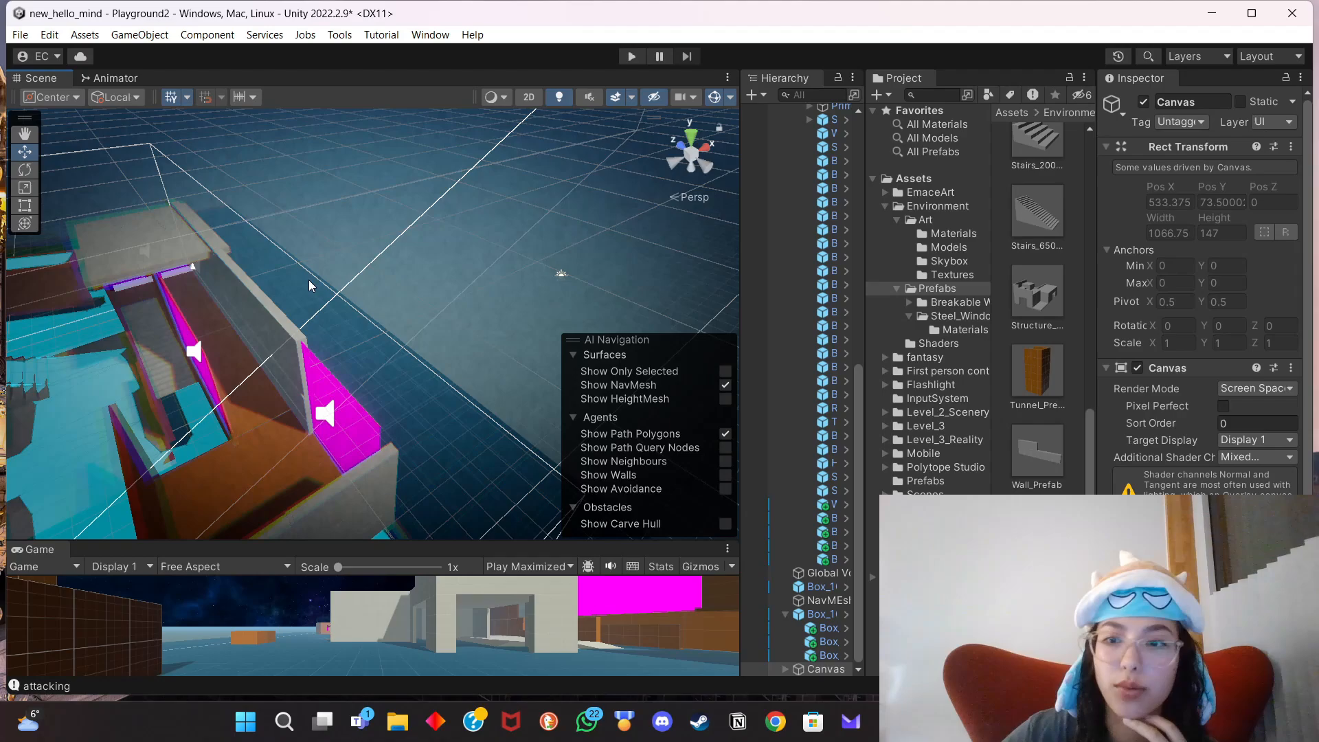
pyautogui.moveTo(402, 360)
pyautogui.mouseDown(button='middle')
pyautogui.moveTo(410, 351)
pyautogui.moveTo(382, 357)
pyautogui.mouseUp(button='middle')
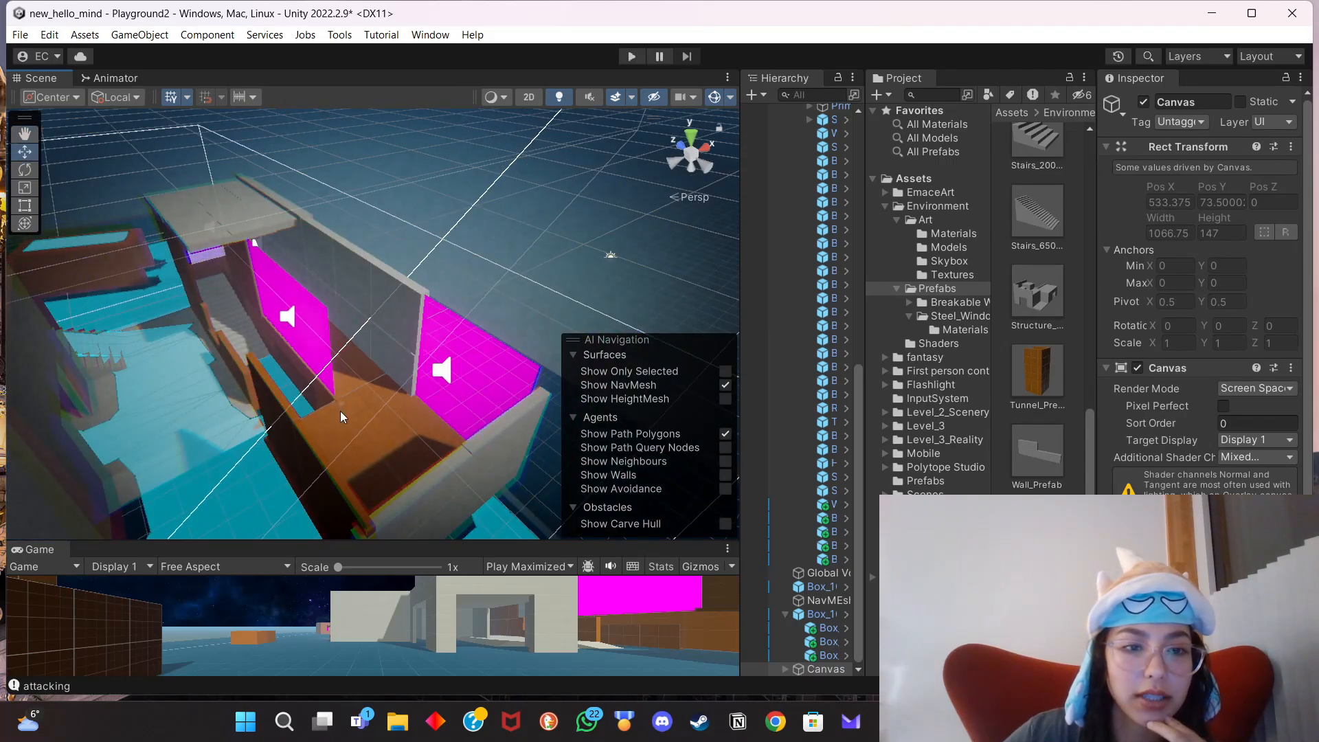
pyautogui.moveTo(340, 410); pyautogui.dragTo(372, 344, button='middle')
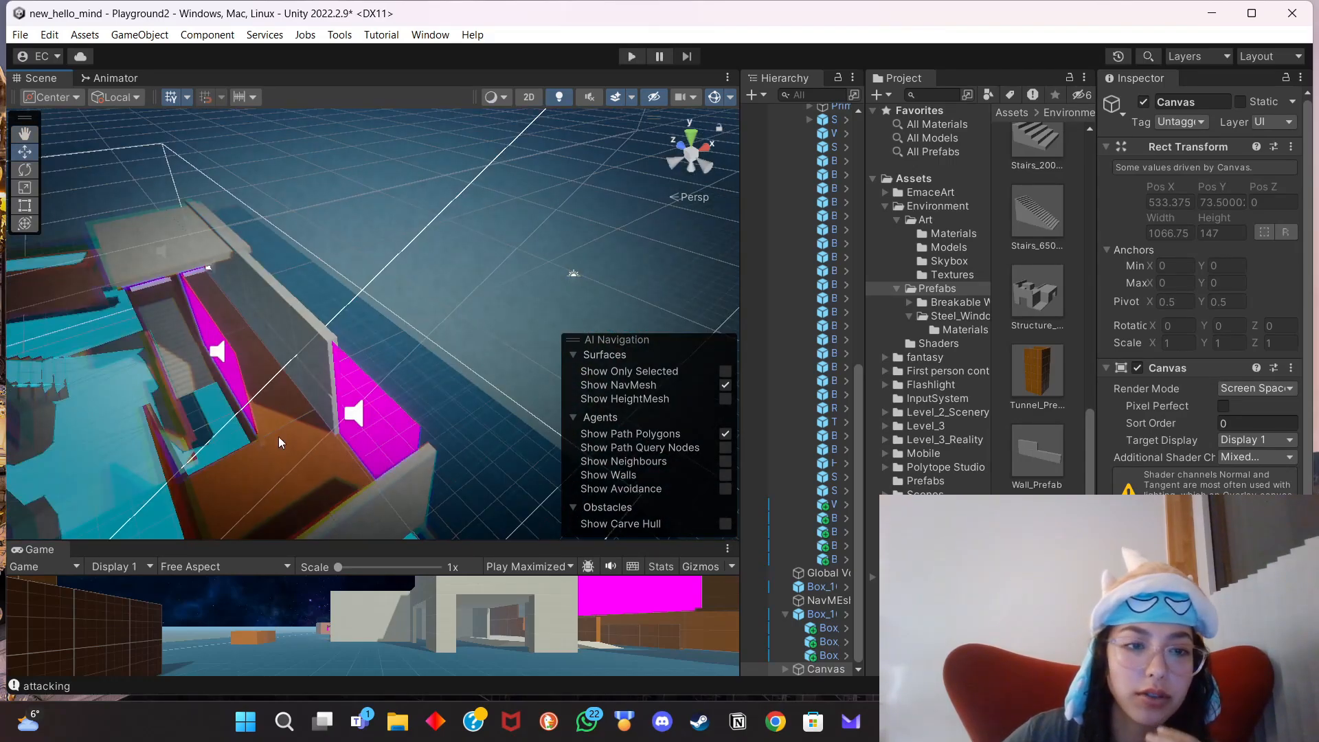
pyautogui.scroll(4, 272, 468)
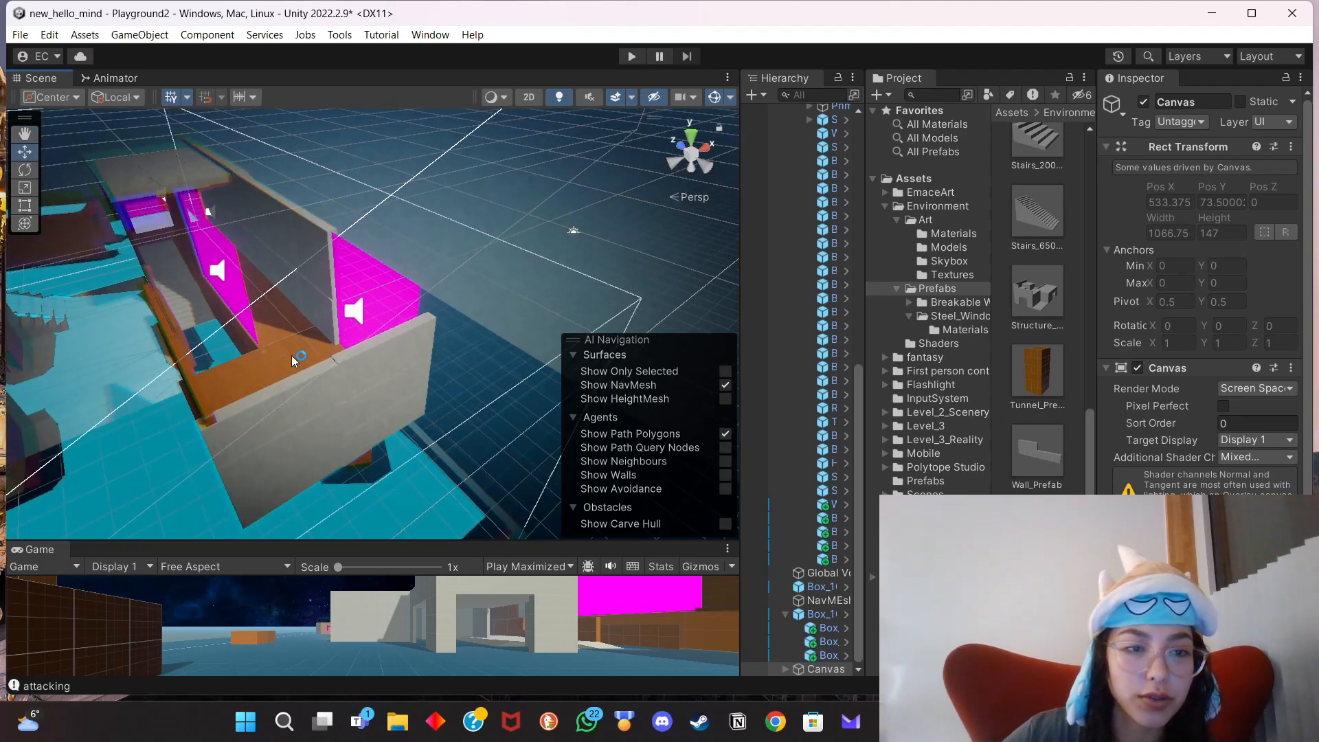
# Playtest the level, walking up into the lookout corridor to check its windows and end wall from inside.
pyautogui.click(631, 55)
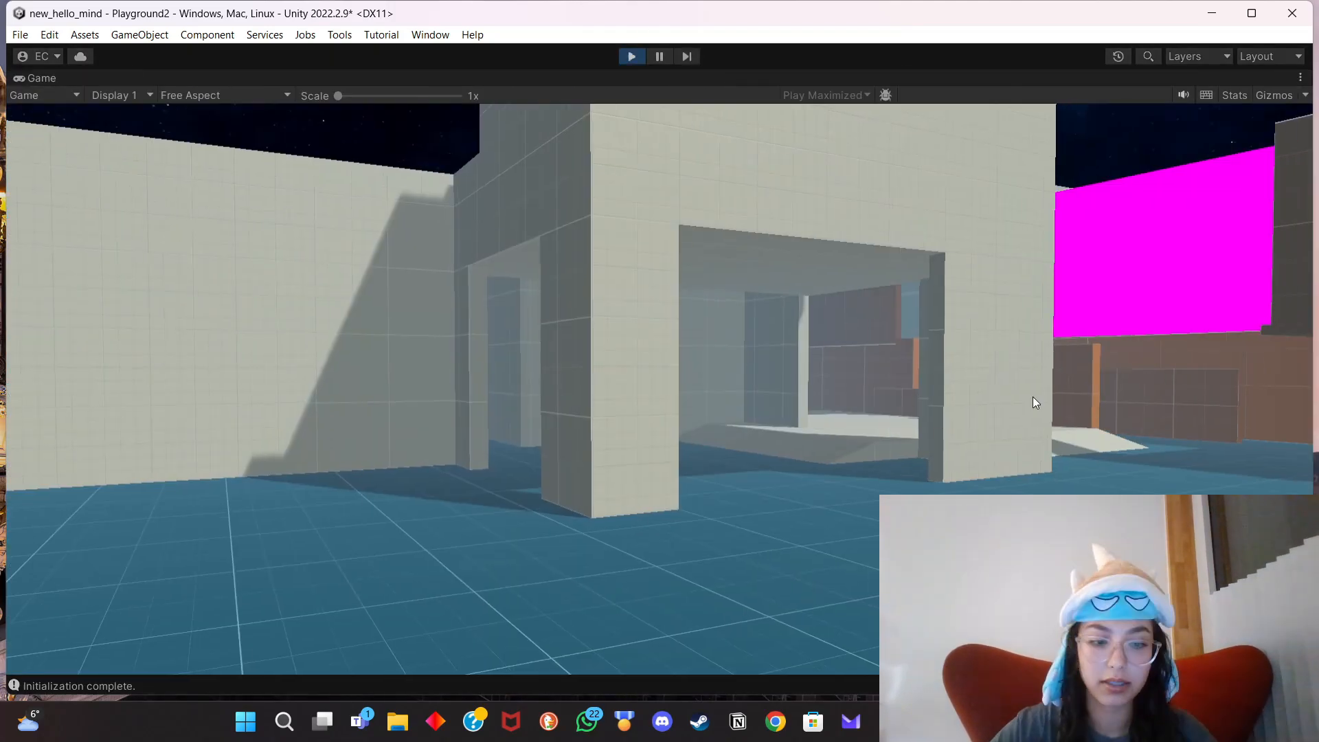
pyautogui.press('w')
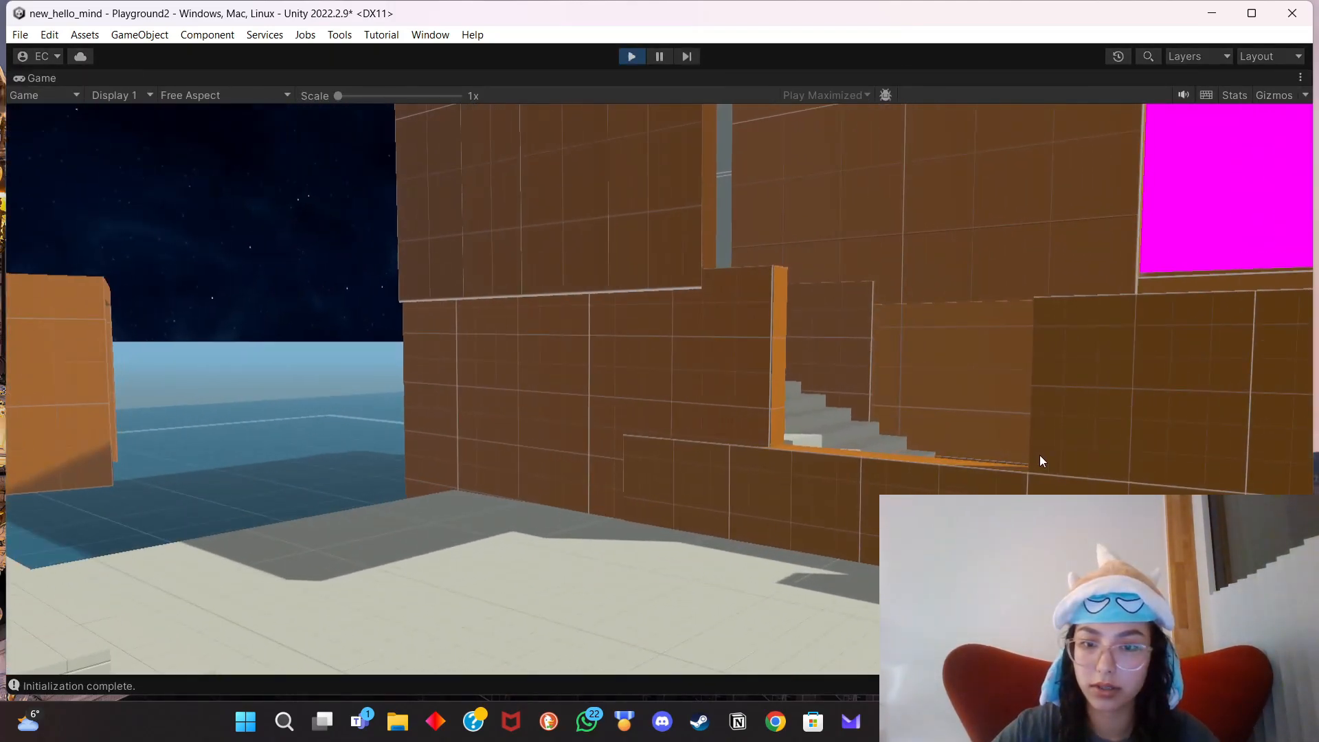
pyautogui.press('w')
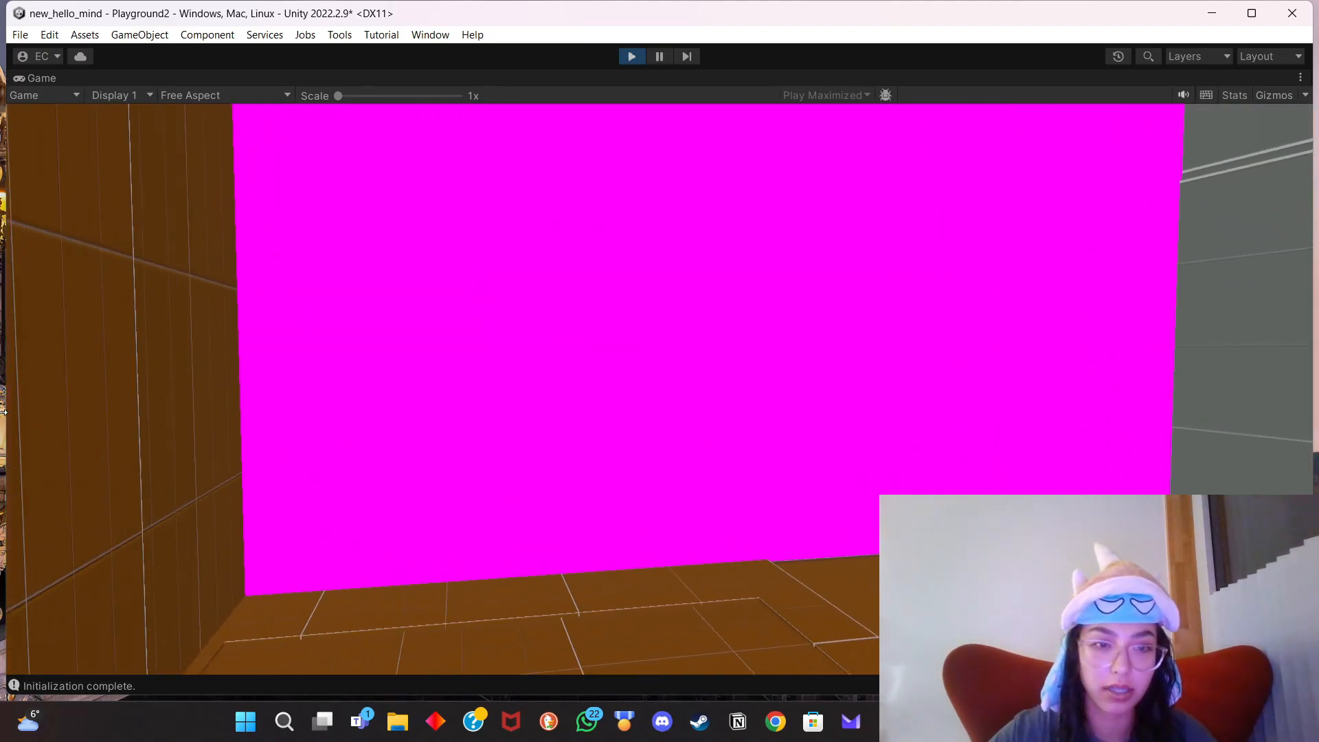
pyautogui.press('w')
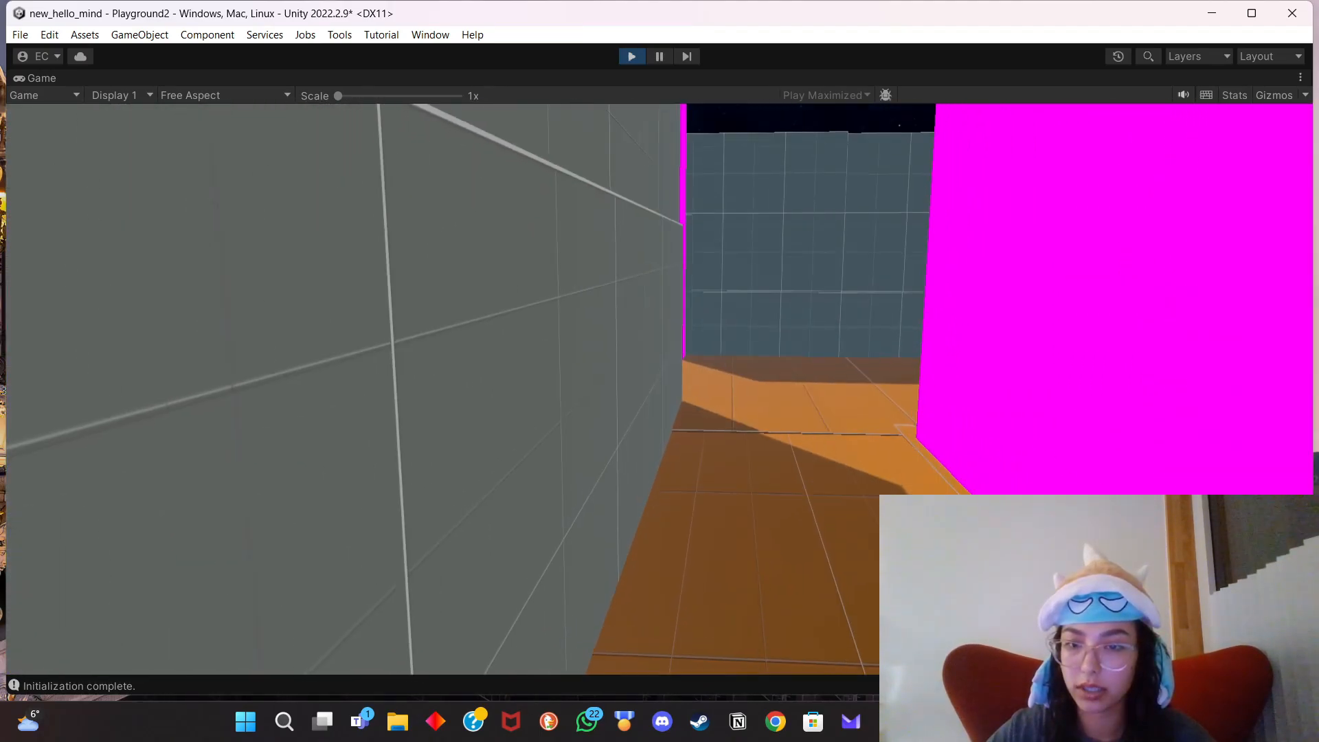
pyautogui.press('w')
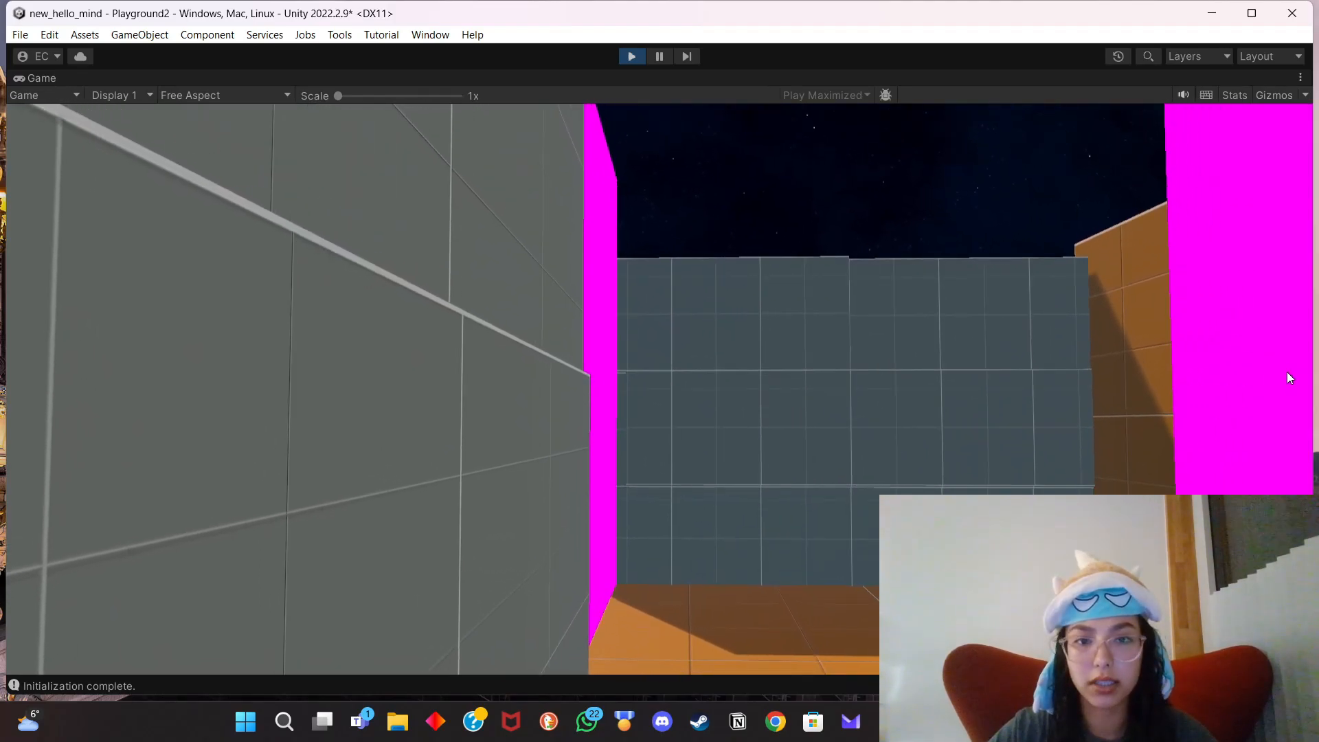
pyautogui.press('w')
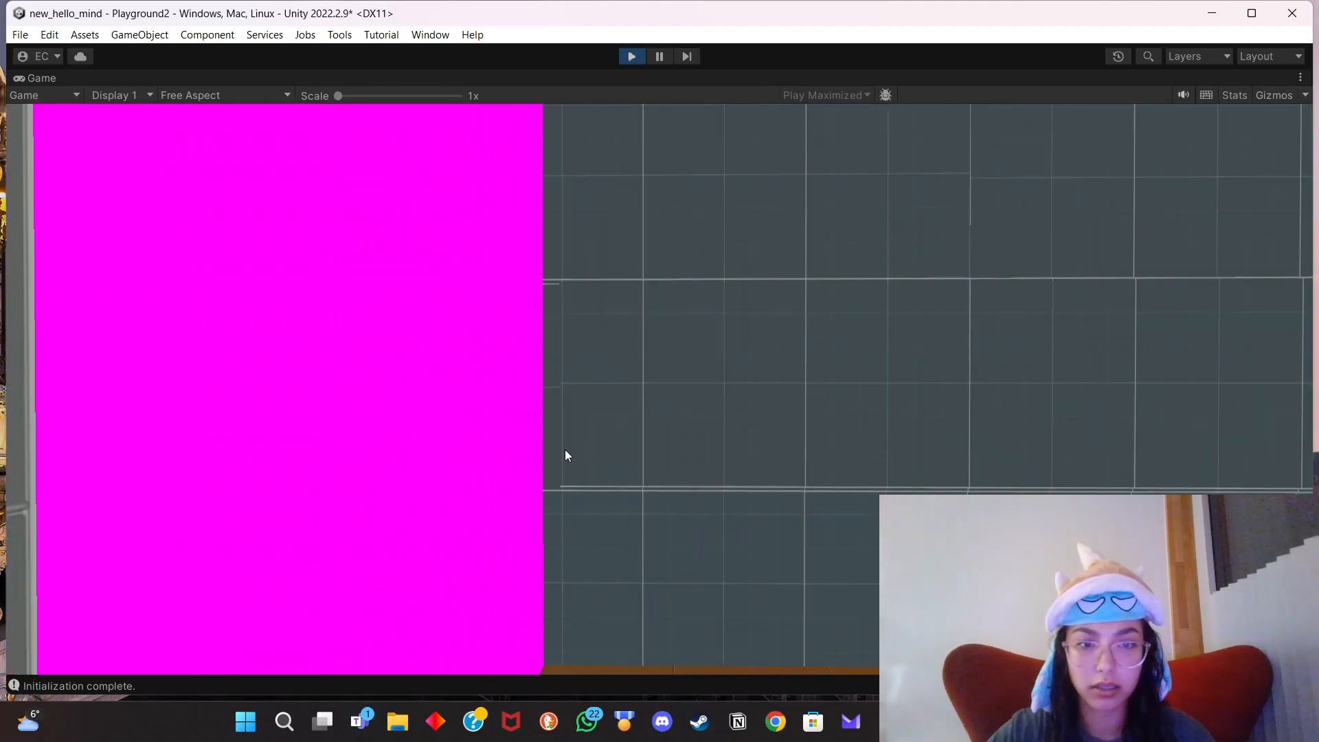
pyautogui.press('w')
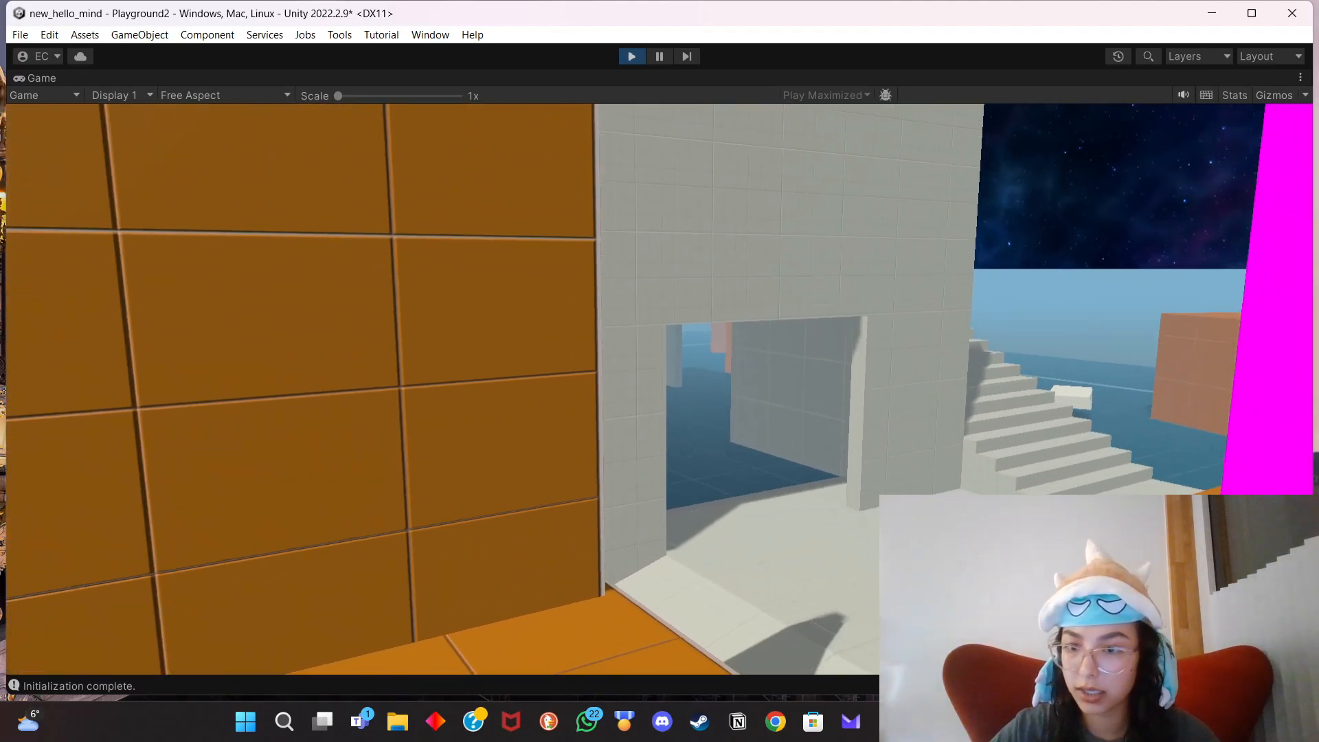
# Leave the lookout and explore the light stone building's roof and walls, ending the playtest once its edges are checked.
pyautogui.press('w')
pyautogui.press('w')
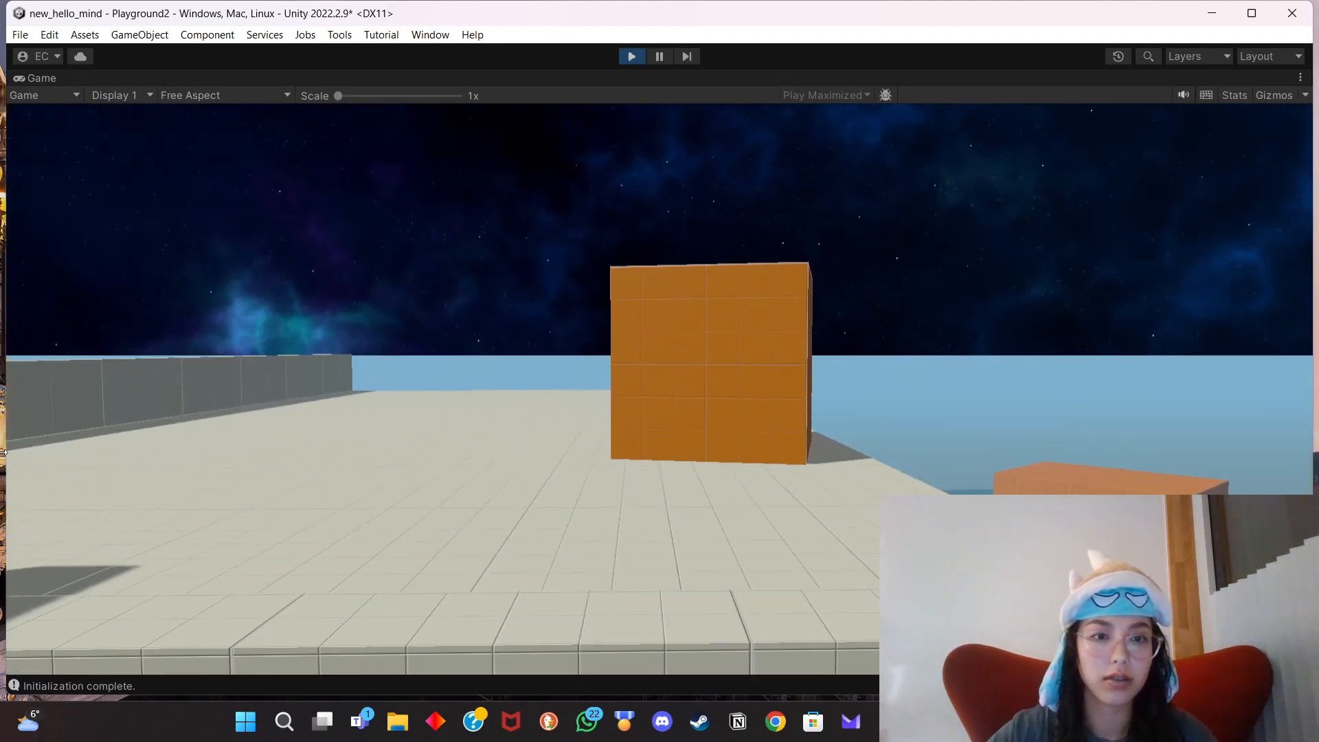
pyautogui.press('Escape')
pyautogui.press('w')
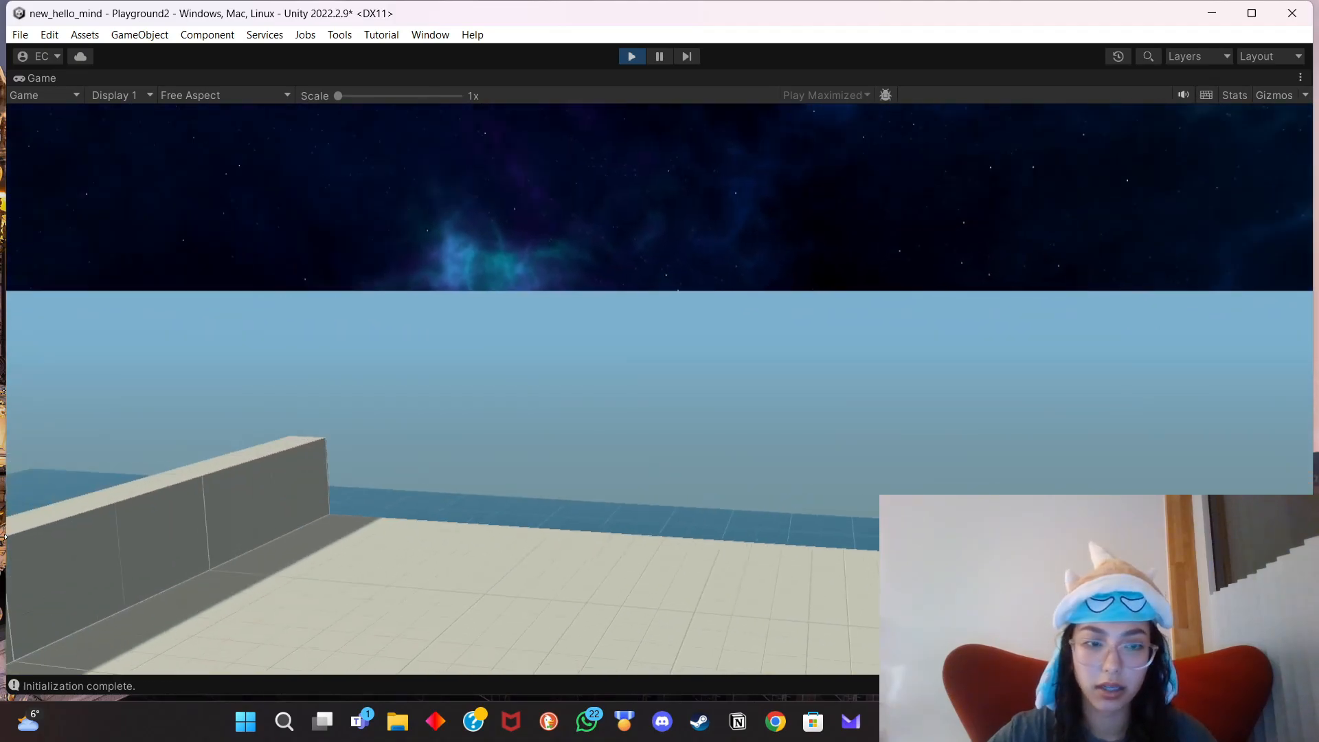
pyautogui.press('w')
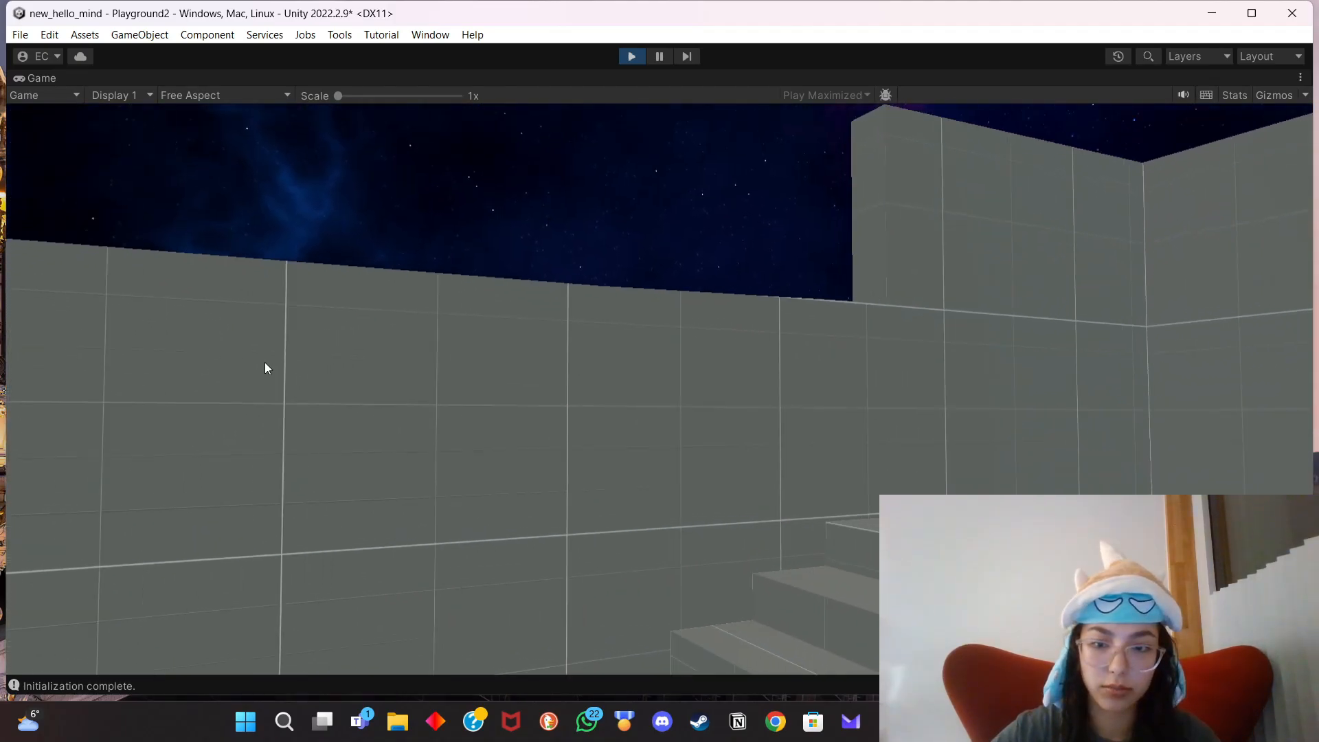
pyautogui.click(266, 365)
pyautogui.press('w')
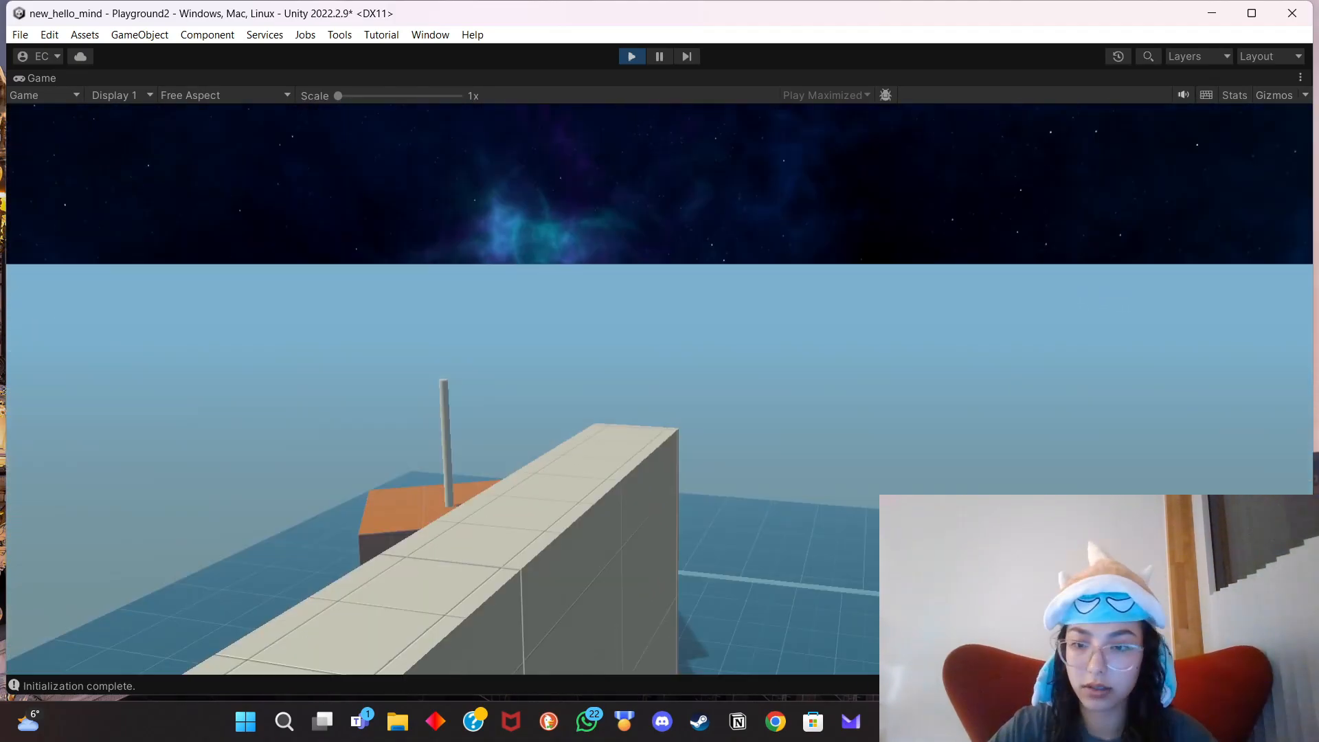
pyautogui.press('Escape')
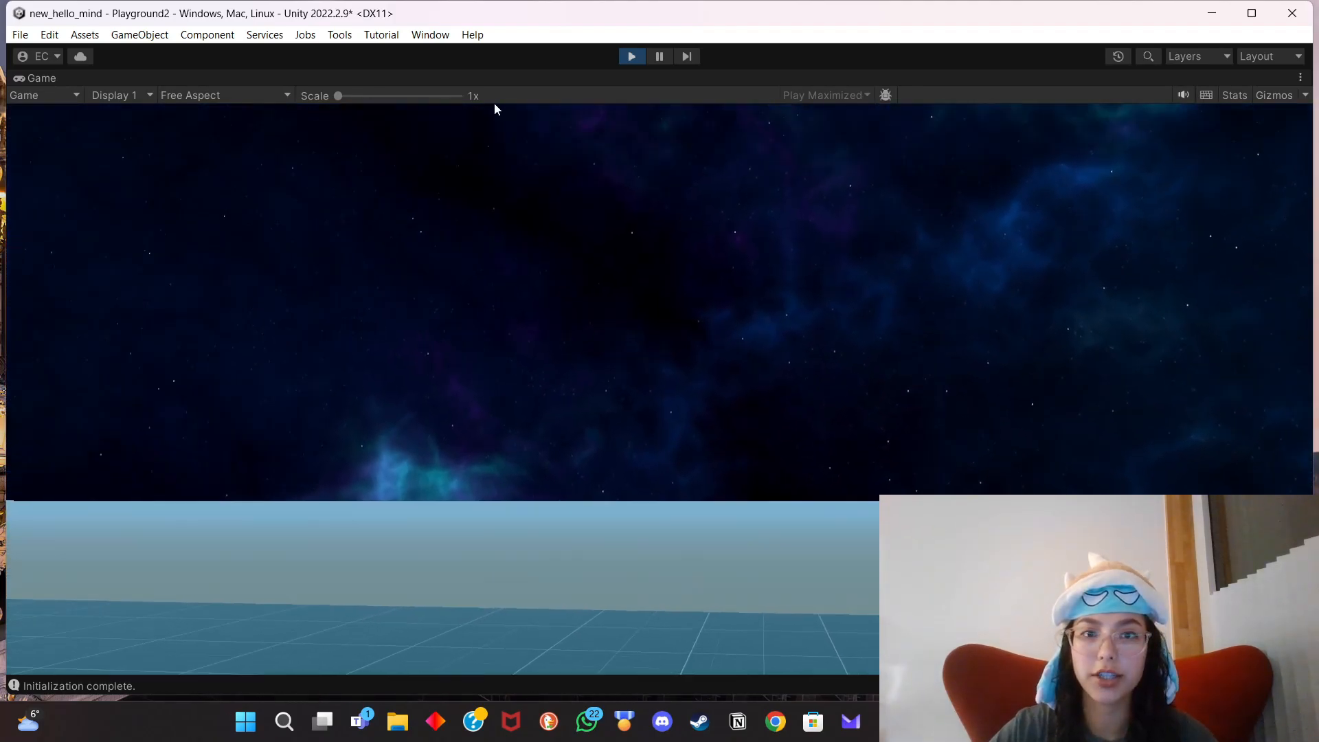
pyautogui.hotkey('ctrl', 'p')
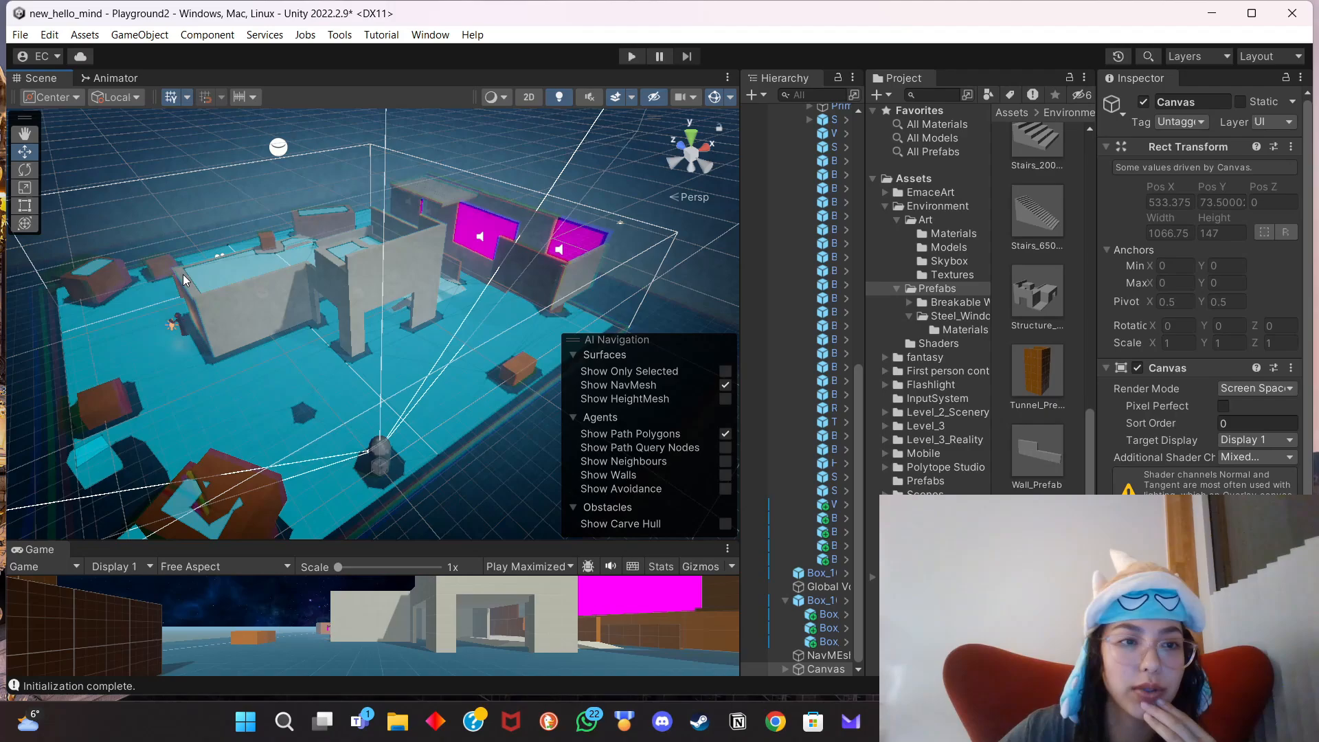
# Add a Wall_Prefab along the light building's roof edge with Y rotation 90, positioned at about X -0.44, Z 17.45.
pyautogui.moveTo(206, 287); pyautogui.dragTo(223, 317, button='middle')
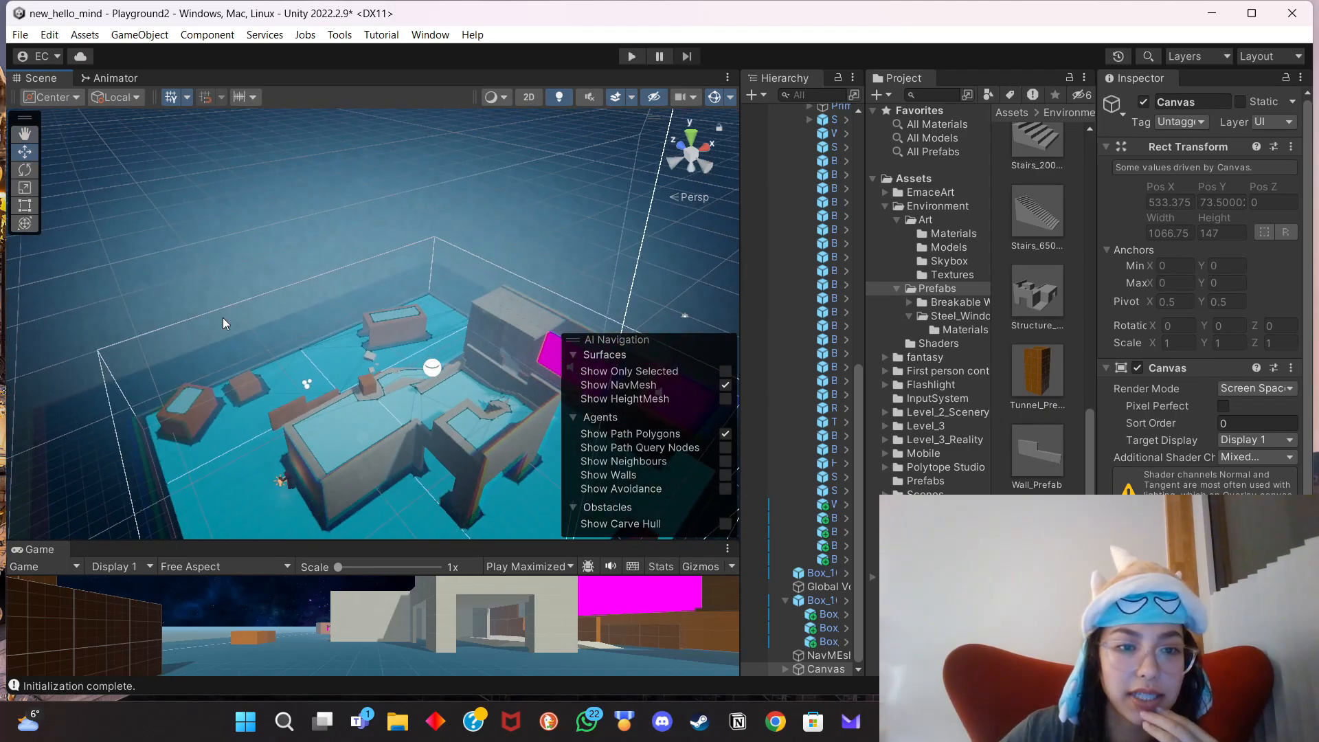
pyautogui.scroll(5, 316, 440)
pyautogui.moveTo(1038, 450); pyautogui.dragTo(459, 381)
pyautogui.click(1226, 230)
pyautogui.write('90')
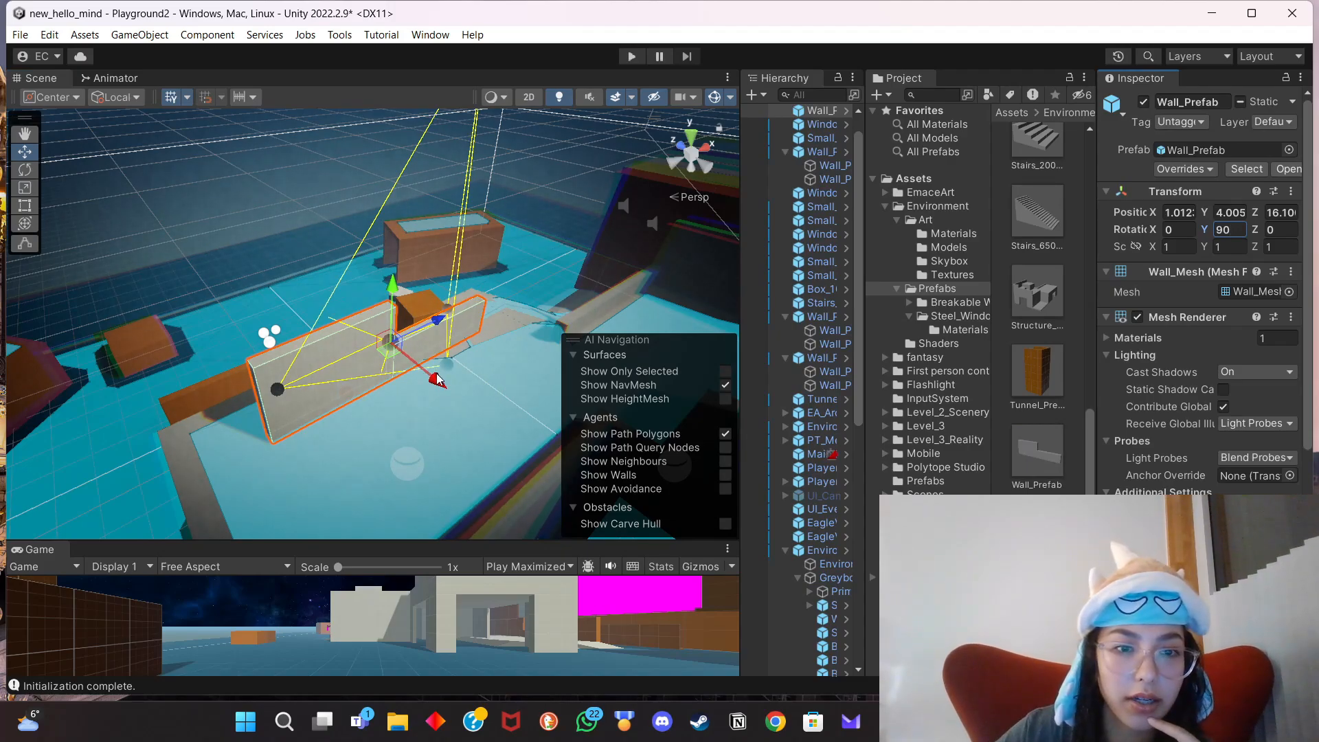
pyautogui.moveTo(437, 380); pyautogui.dragTo(425, 336)
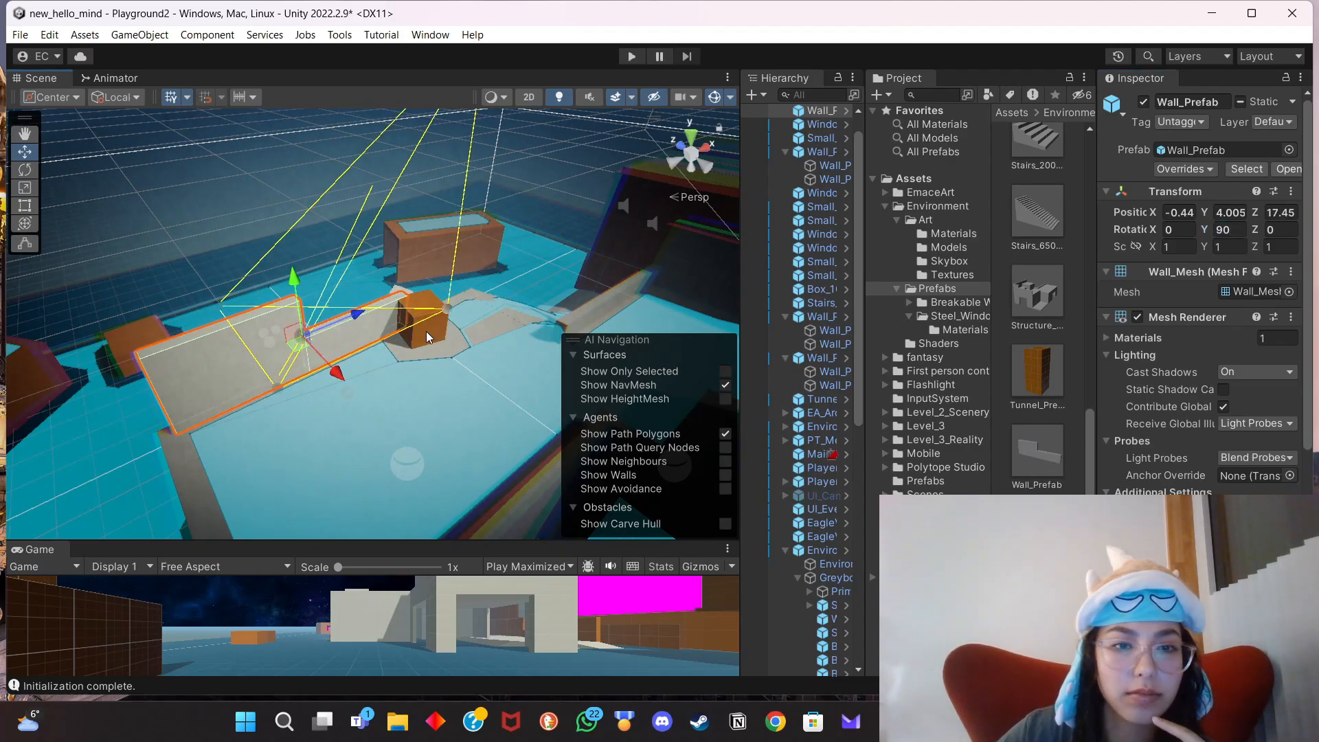
# Pull the two overlapping brown boxes away from the new roof wall, placing one at about X 2.32, Z 15.51.
pyautogui.click(426, 331)
pyautogui.click(427, 325)
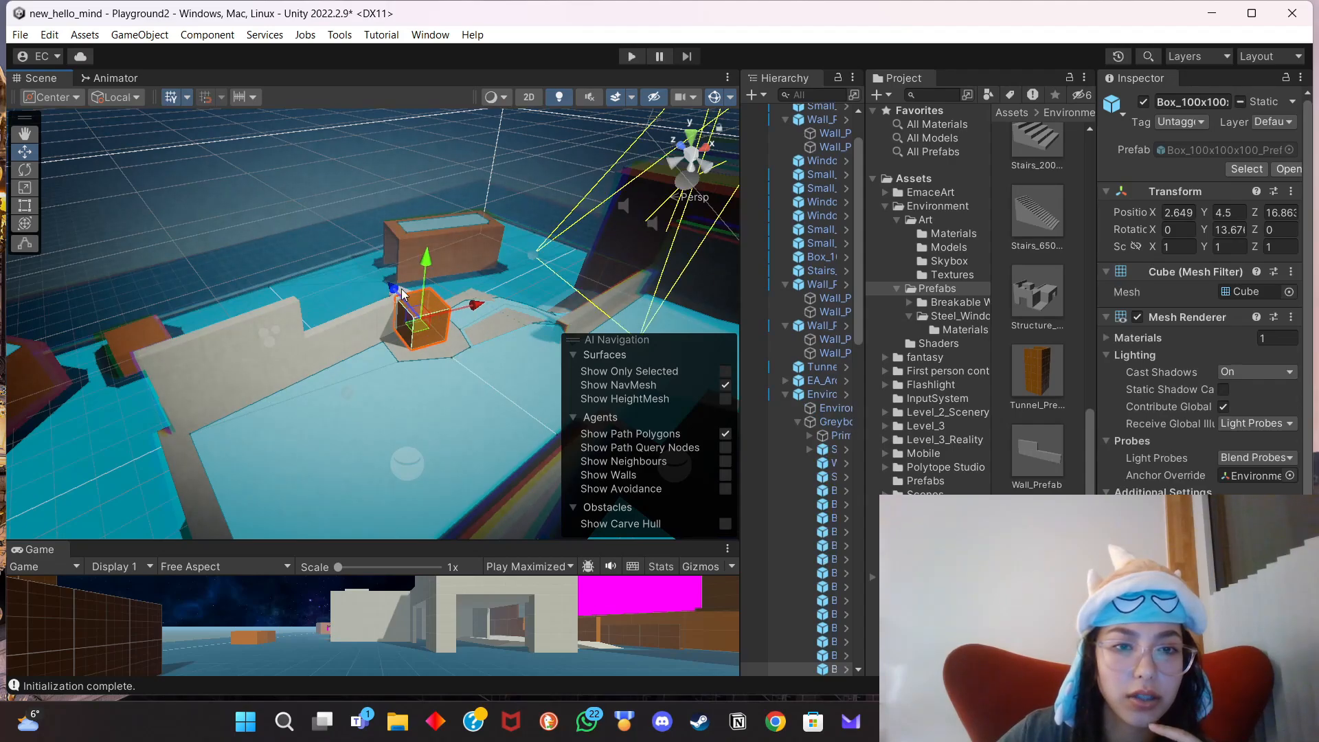
pyautogui.moveTo(395, 289); pyautogui.dragTo(414, 327)
pyautogui.click(412, 304)
pyautogui.click(414, 309)
pyautogui.click(425, 330)
pyautogui.click(416, 315)
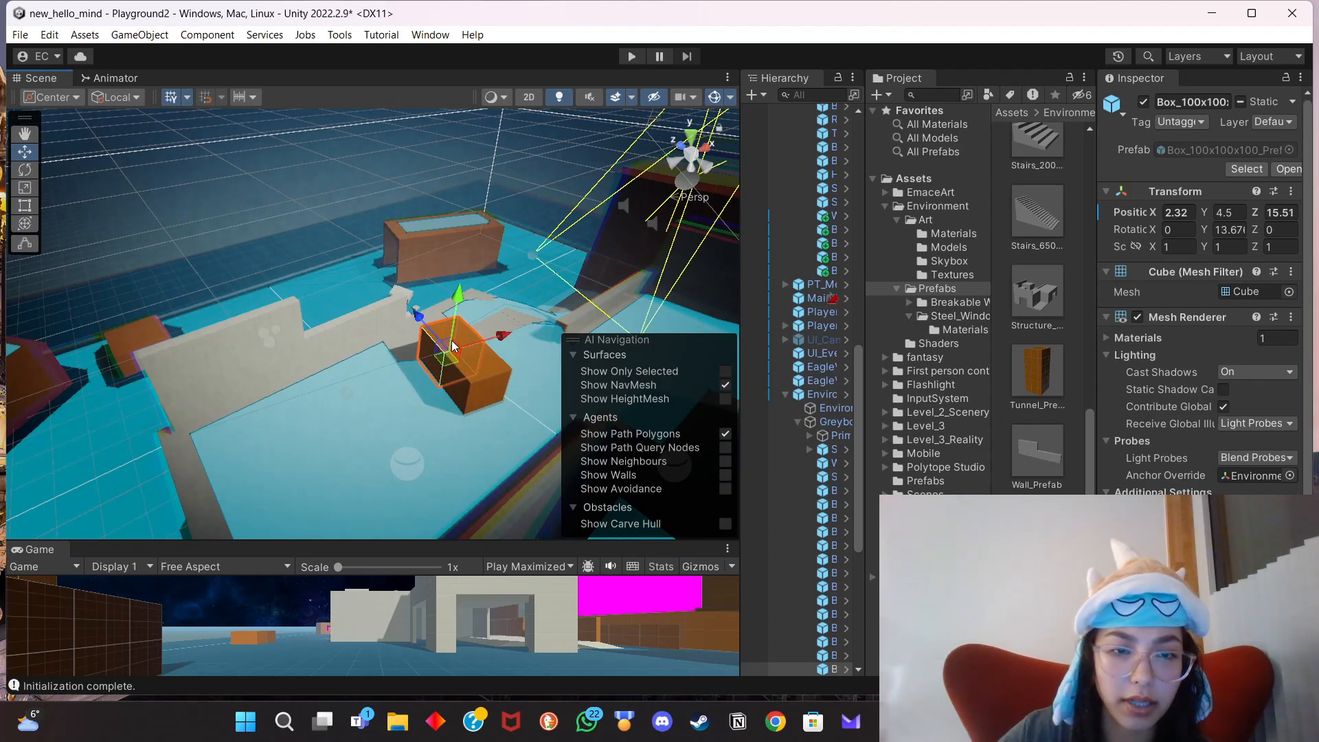
# Stretch the roof-edge wall to a Z scale of about 1.494 and shift it to about X 0.52.
pyautogui.click(274, 296)
pyautogui.click(24, 188)
pyautogui.moveTo(357, 313); pyautogui.dragTo(405, 300)
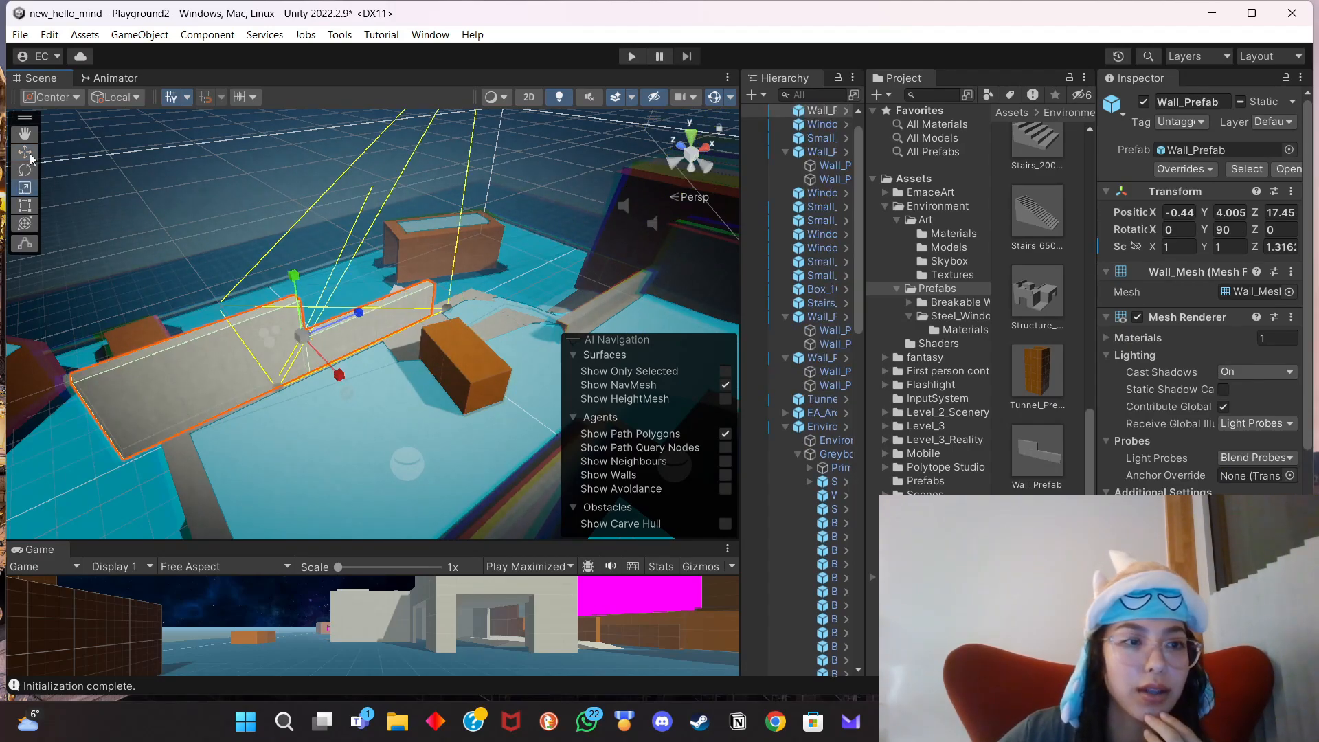
pyautogui.click(27, 153)
pyautogui.click(24, 188)
pyautogui.press('w')
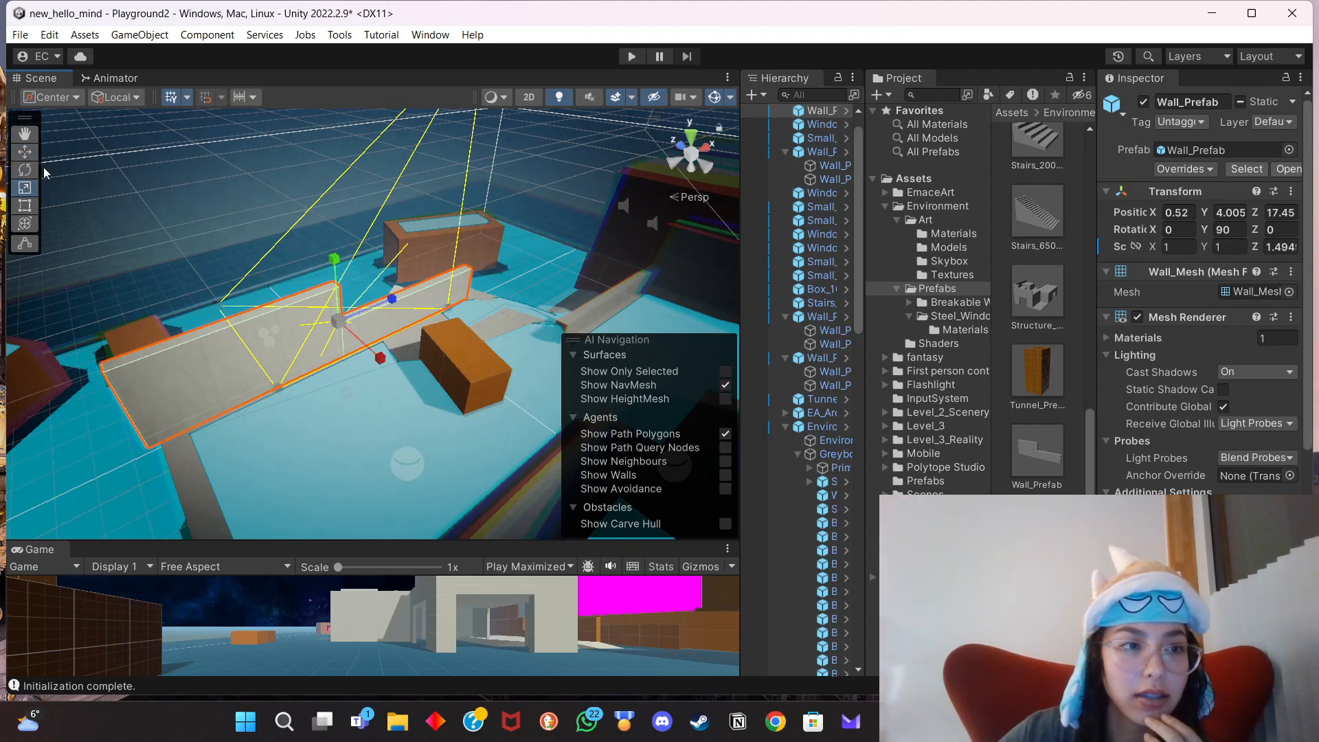
# Separate the two brown boxes on the roof, one near the wall and the other at about X -0.57, Z 13.97.
pyautogui.click(459, 361)
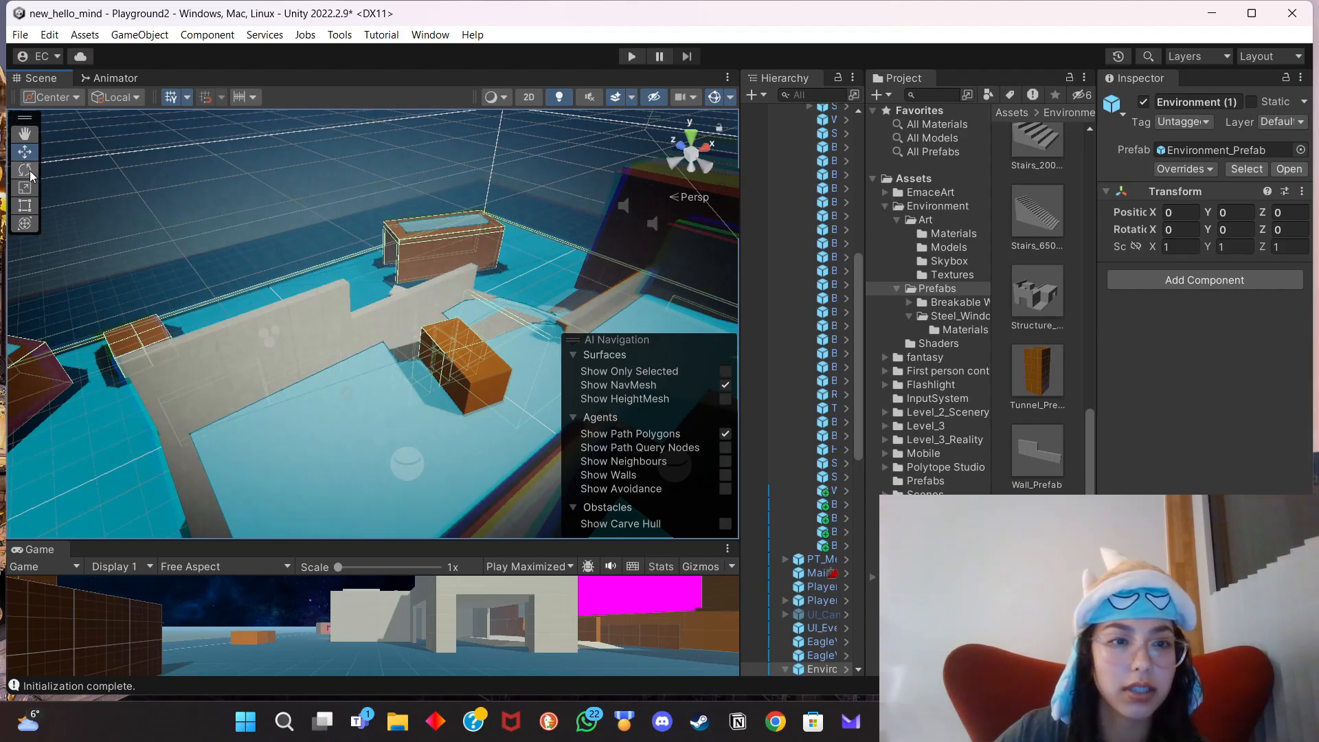
pyautogui.click(435, 334)
pyautogui.moveTo(425, 316); pyautogui.dragTo(411, 296)
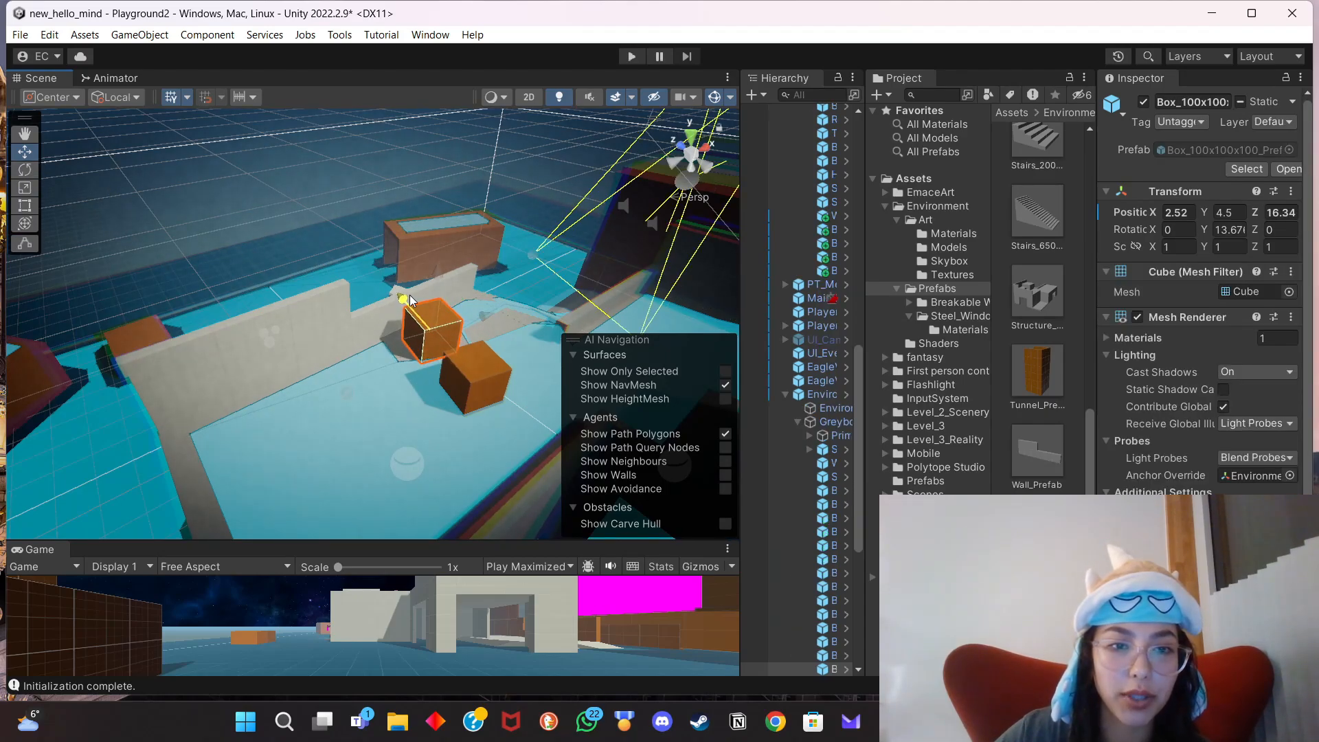
pyautogui.click(466, 375)
pyautogui.moveTo(531, 364); pyautogui.dragTo(373, 411)
pyautogui.scroll(-3, 461, 405)
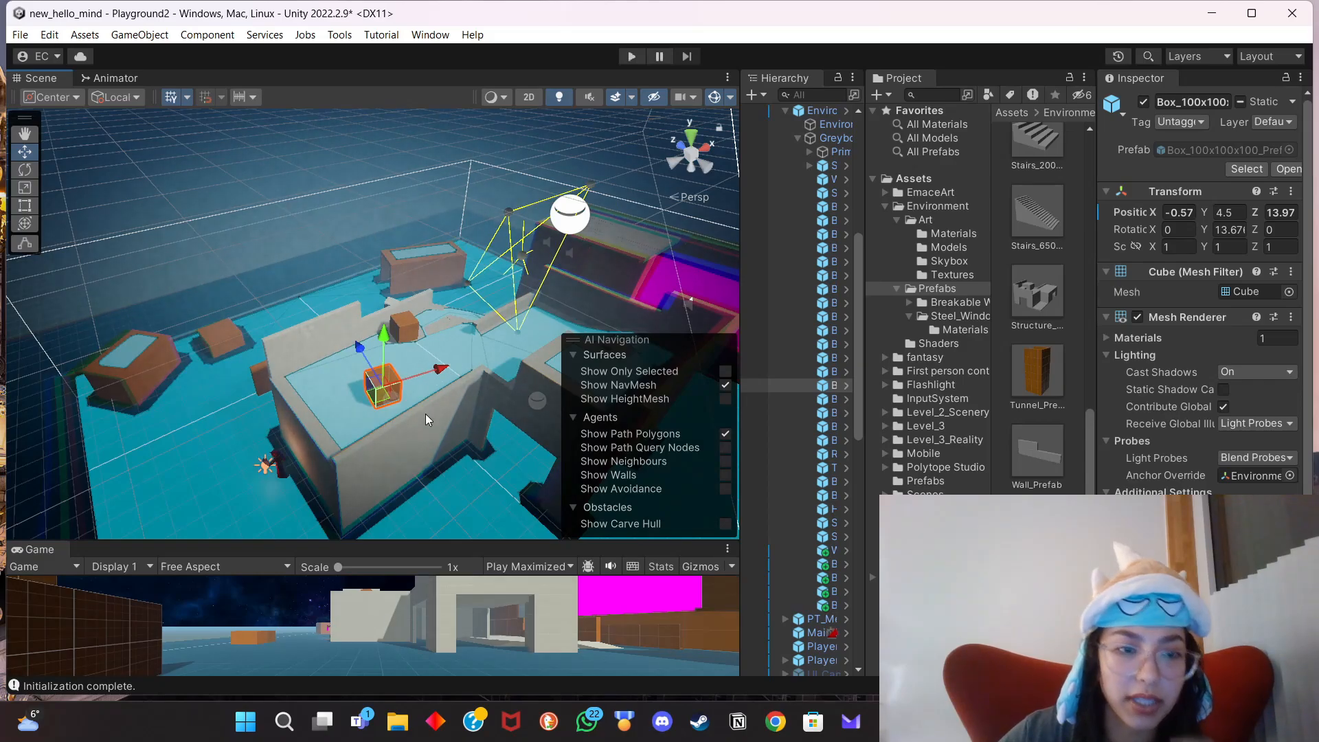
# Add a Wall_Prefab2 at the roof's open end with Z rotation 90, Z scale about 0.826, at about X -3.63, Z 14.97.
pyautogui.click(1036, 530)
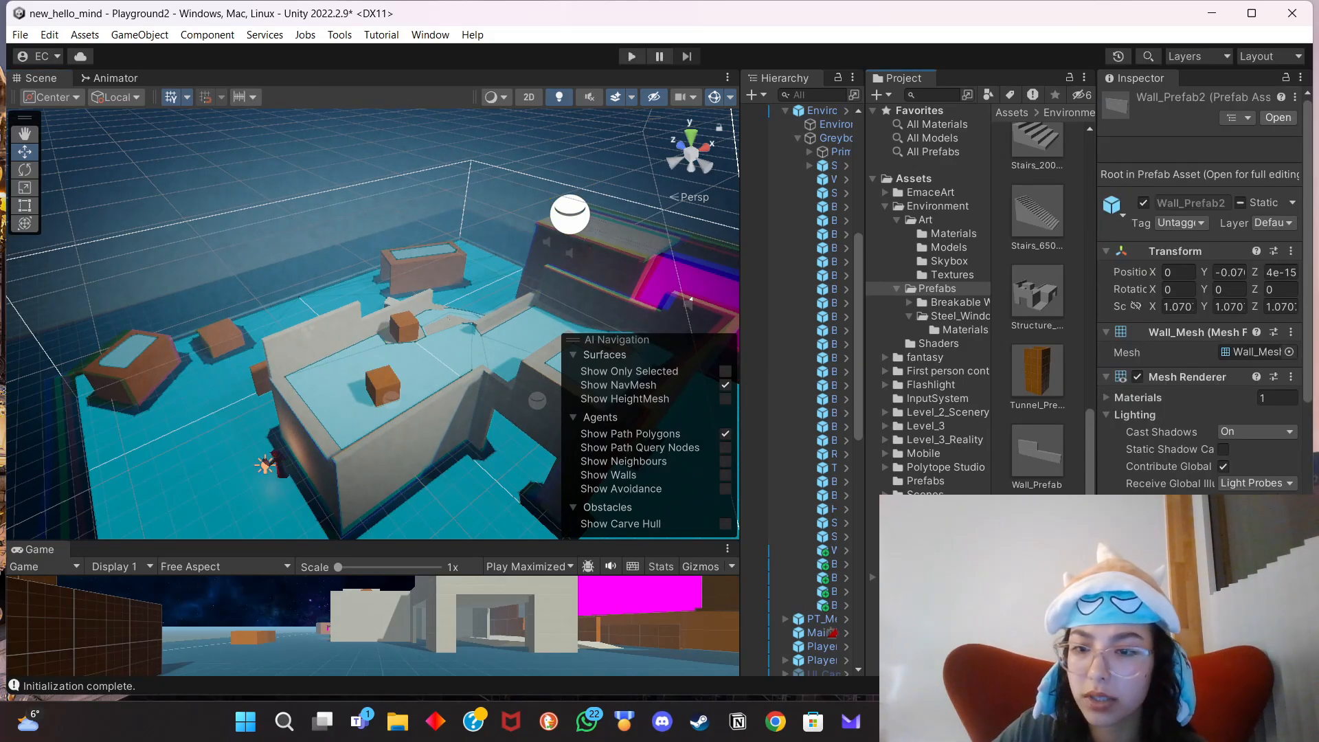
pyautogui.moveTo(577, 460); pyautogui.dragTo(311, 428)
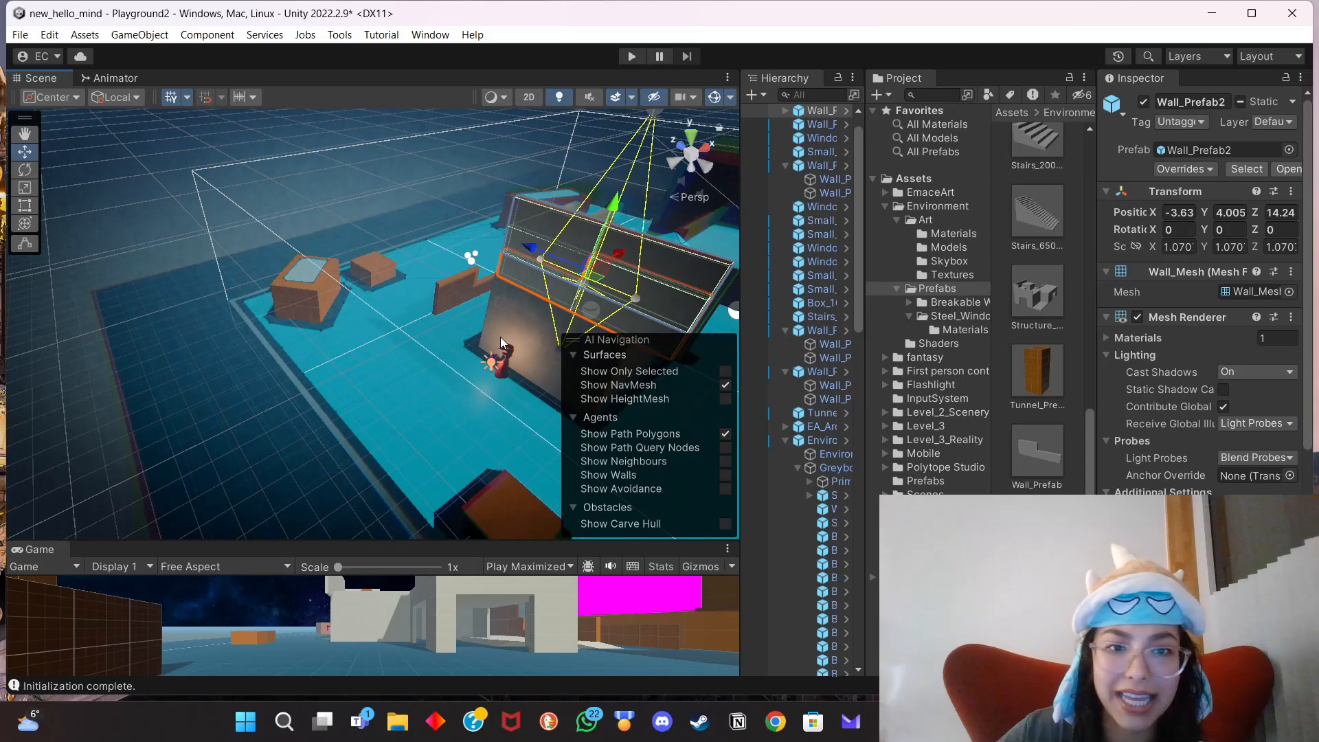
pyautogui.press('r')
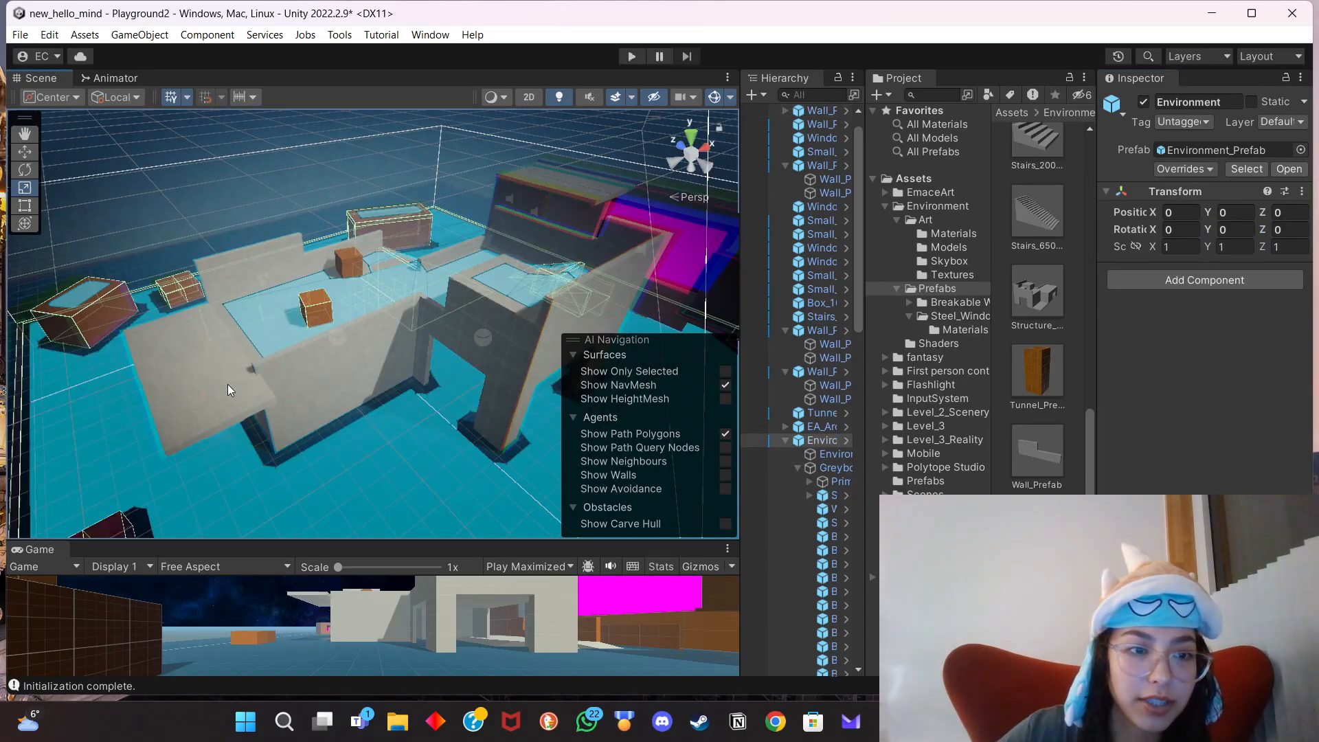
pyautogui.click(228, 385)
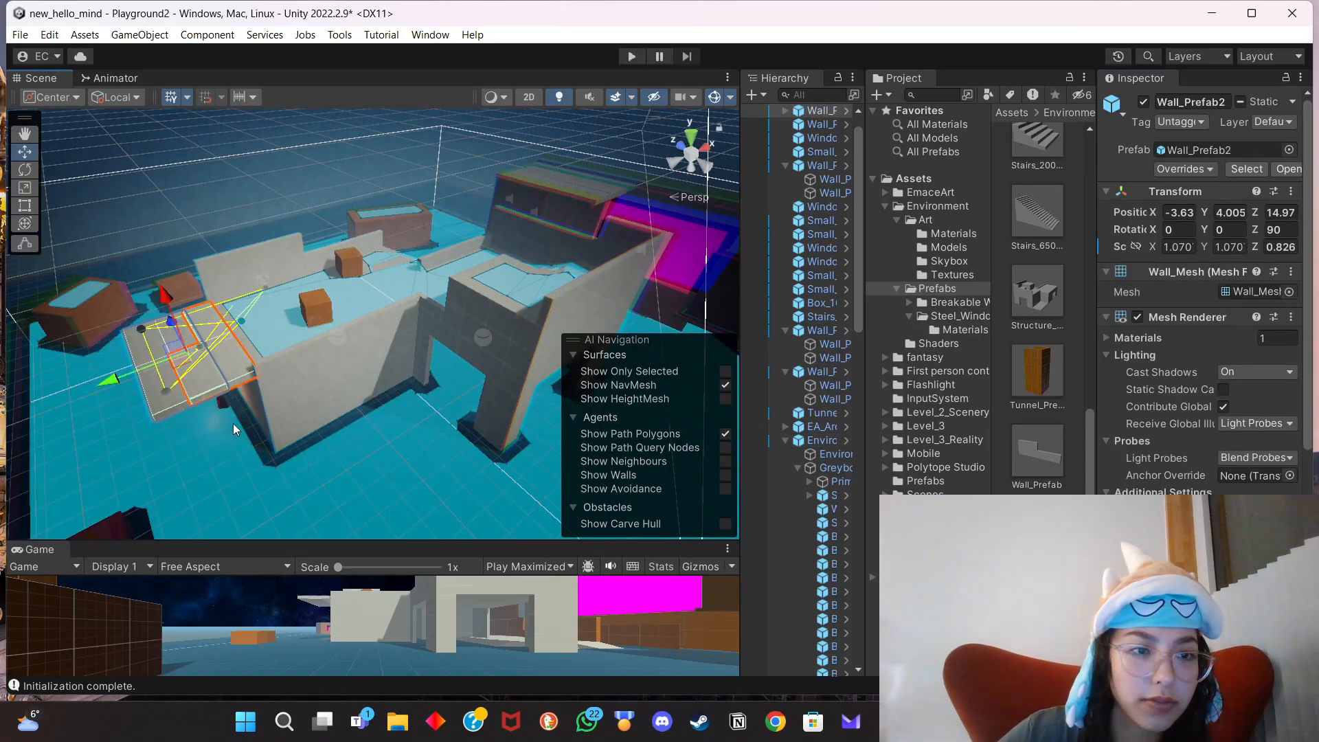
pyautogui.moveTo(233, 423); pyautogui.dragTo(325, 406, button='right')
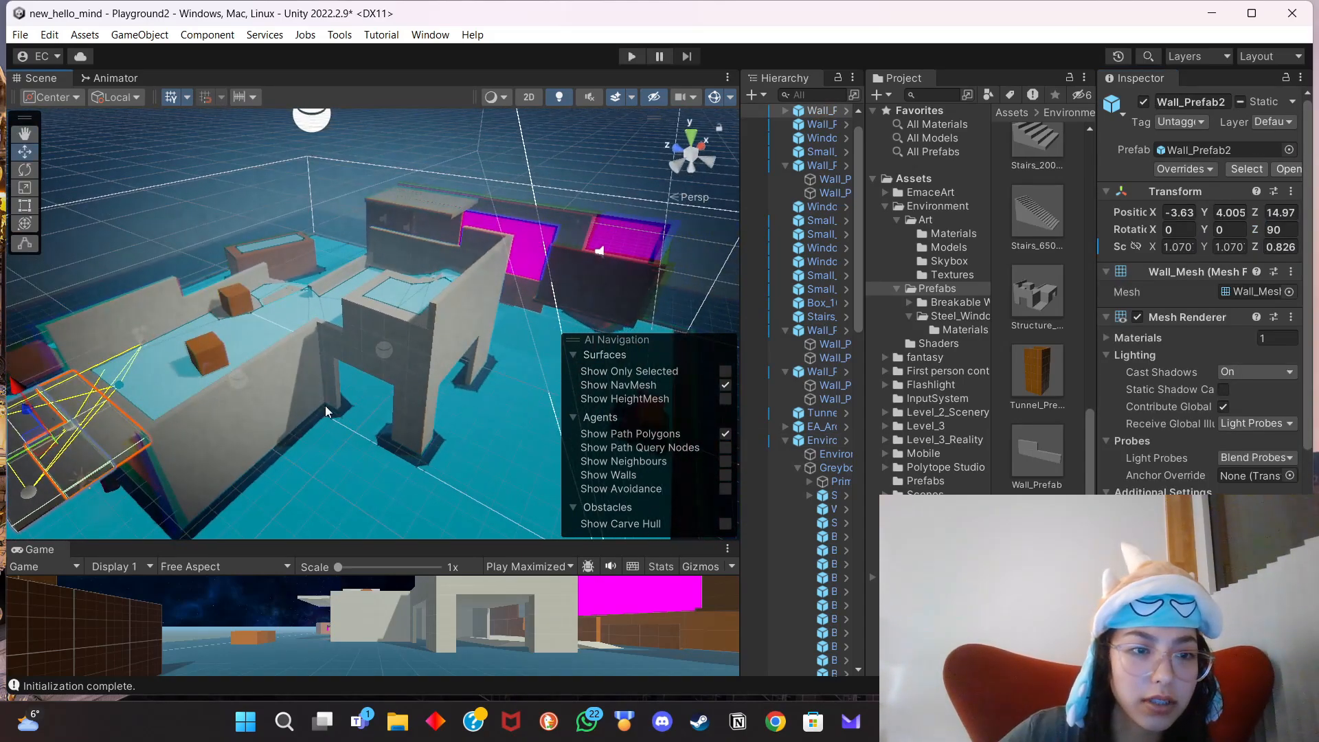
pyautogui.press('f')
pyautogui.click(436, 382)
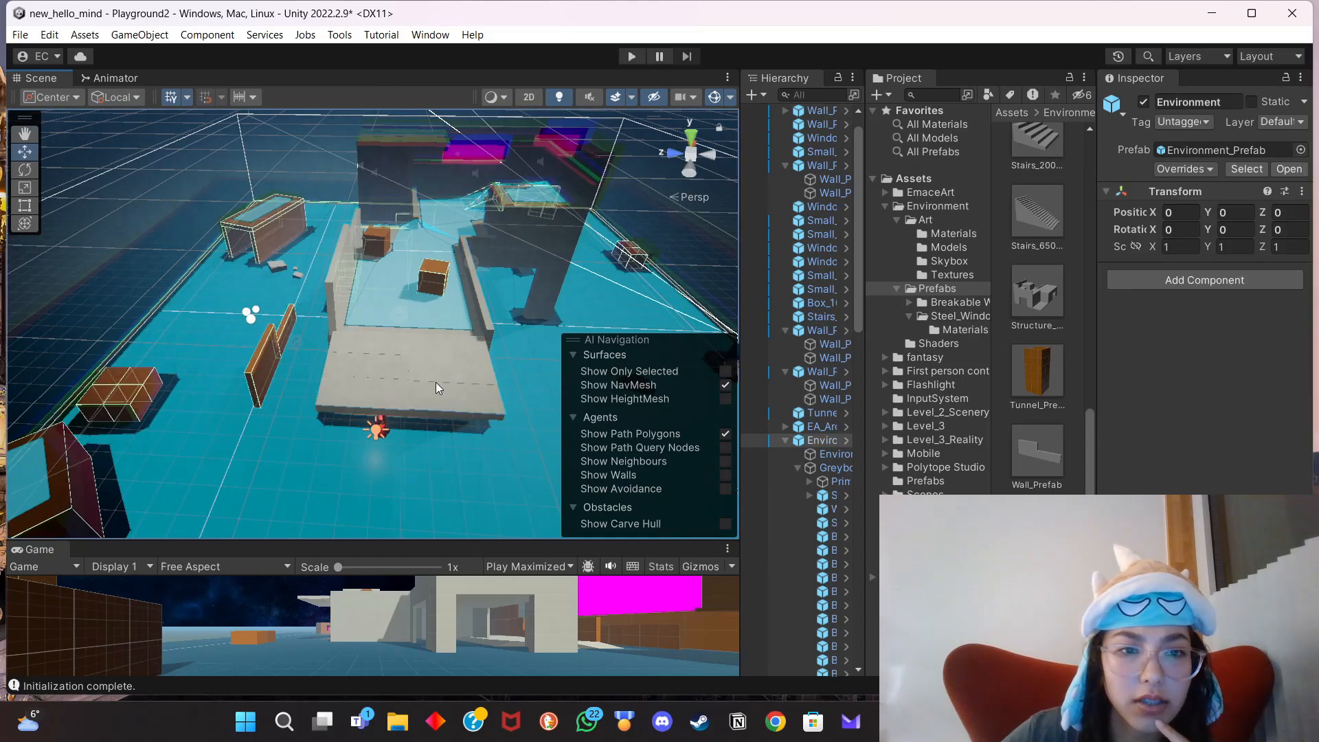
# Shift the flat wall slab at the roof's open end to about Z 14.89.
pyautogui.click(435, 382)
pyautogui.moveTo(343, 373); pyautogui.dragTo(349, 374)
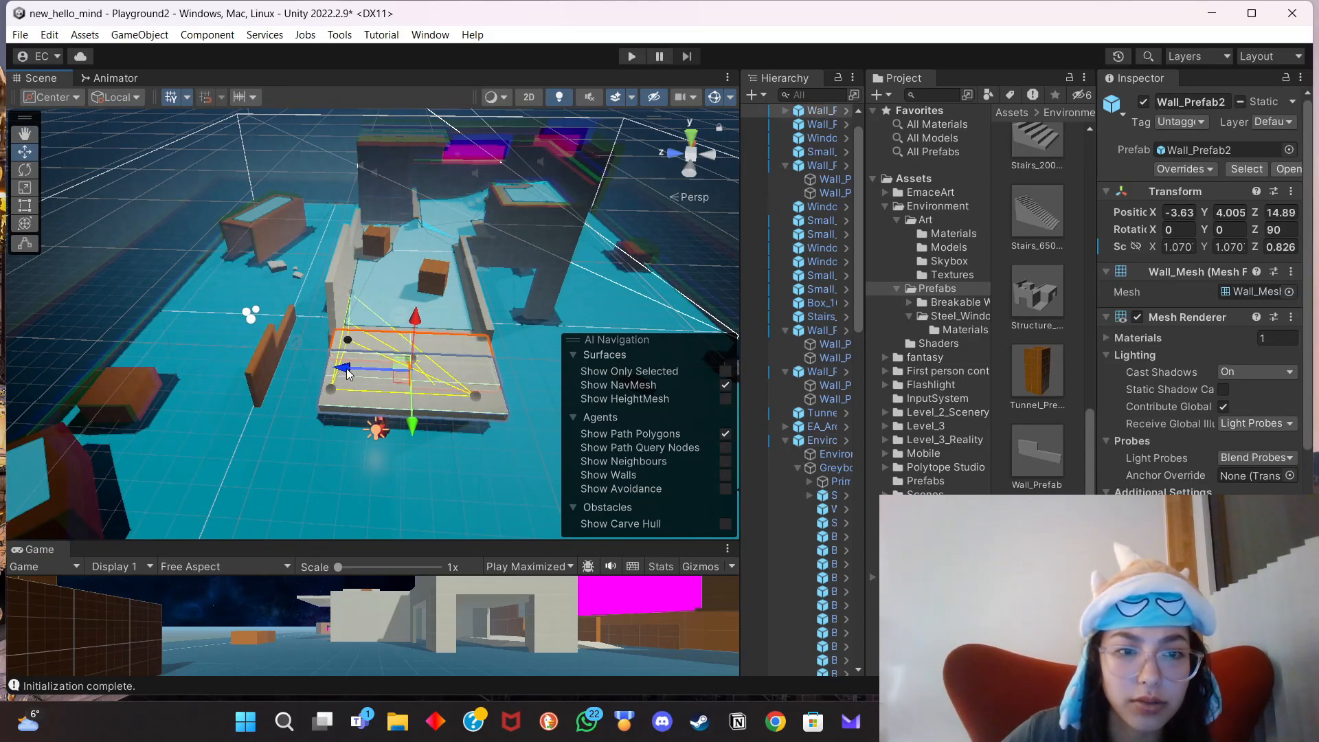
pyautogui.click(470, 376)
pyautogui.click(459, 378)
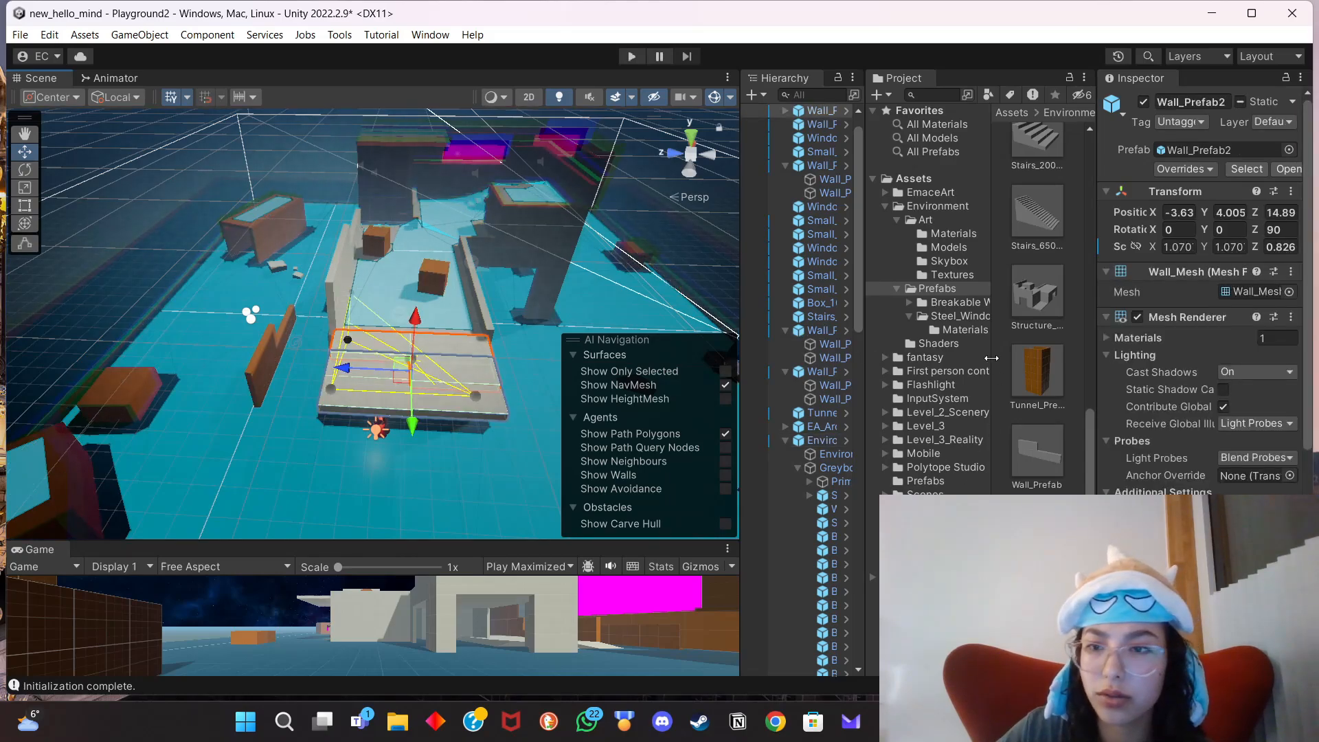
# Add another Wall_Prefab2 at the roof's open end and flatten it to a Y scale of about 0.243.
pyautogui.moveTo(1036, 529); pyautogui.dragTo(407, 282)
pyautogui.click(24, 188)
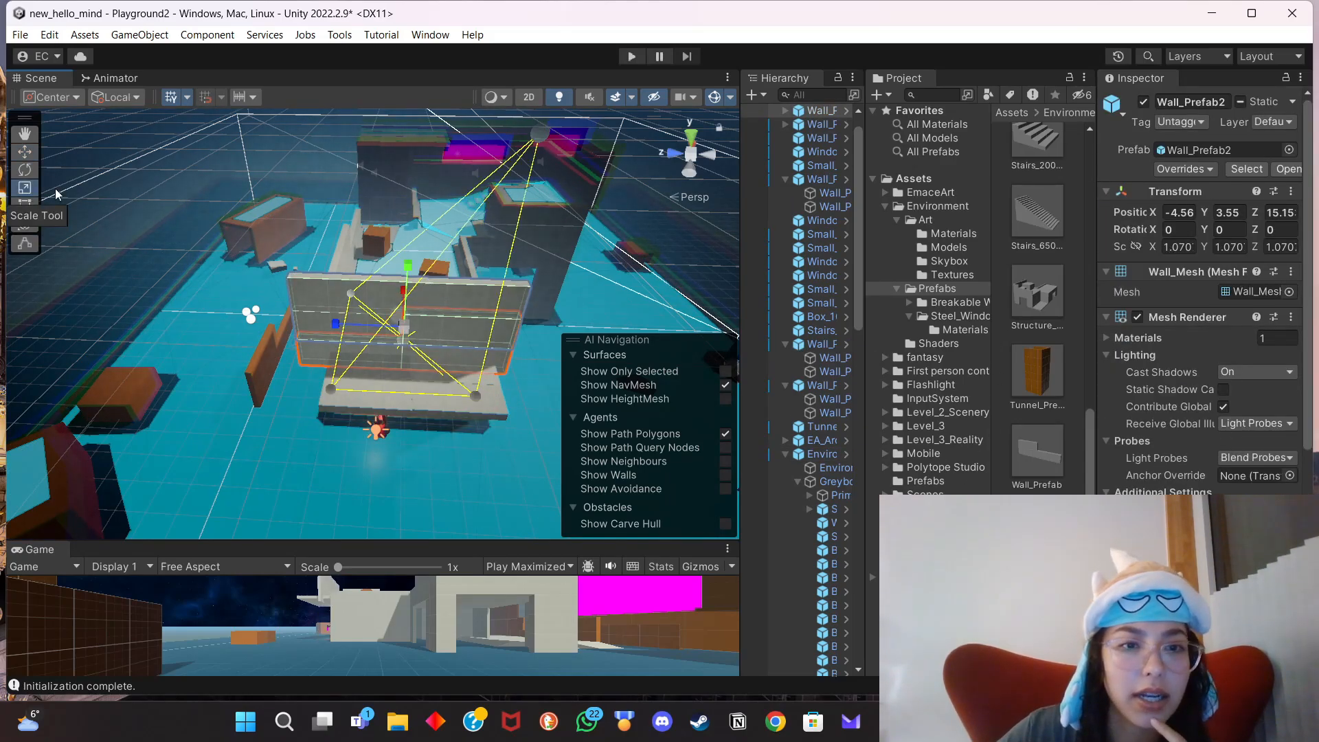
pyautogui.moveTo(405, 269); pyautogui.dragTo(405, 355)
# Place the flattened wall along the outer edge of the roof extension at about X -6.76, Y 4.13, Z 14.91.
pyautogui.click(25, 151)
pyautogui.moveTo(458, 440); pyautogui.dragTo(459, 349, button='right')
pyautogui.moveTo(387, 338); pyautogui.dragTo(419, 354)
pyautogui.scroll(5, 432, 370)
pyautogui.scroll(-5, 433, 374)
pyautogui.moveTo(433, 374); pyautogui.dragTo(401, 295, button='middle')
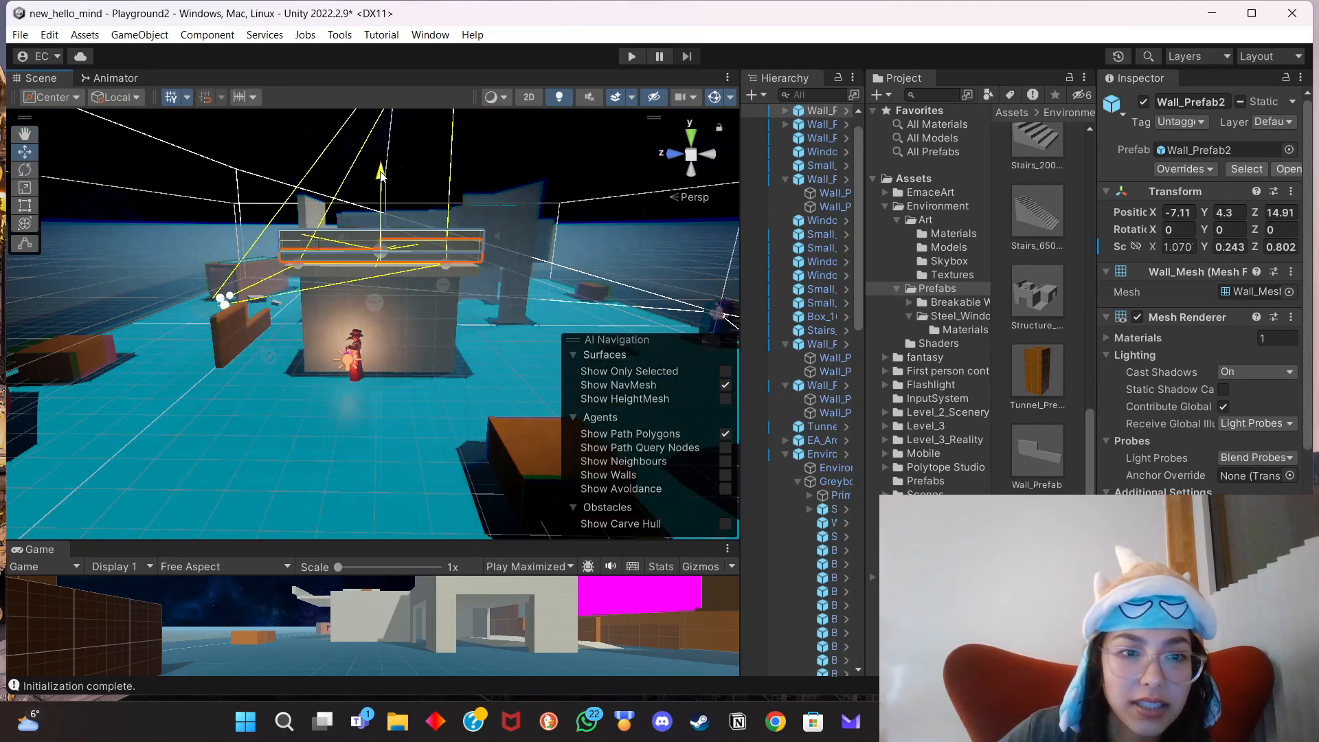
pyautogui.moveTo(382, 173); pyautogui.dragTo(381, 184)
pyautogui.keyDown('alt'); pyautogui.moveTo(384, 184); pyautogui.dragTo(456, 333); pyautogui.keyUp('alt')
pyautogui.moveTo(456, 333); pyautogui.dragTo(472, 332)
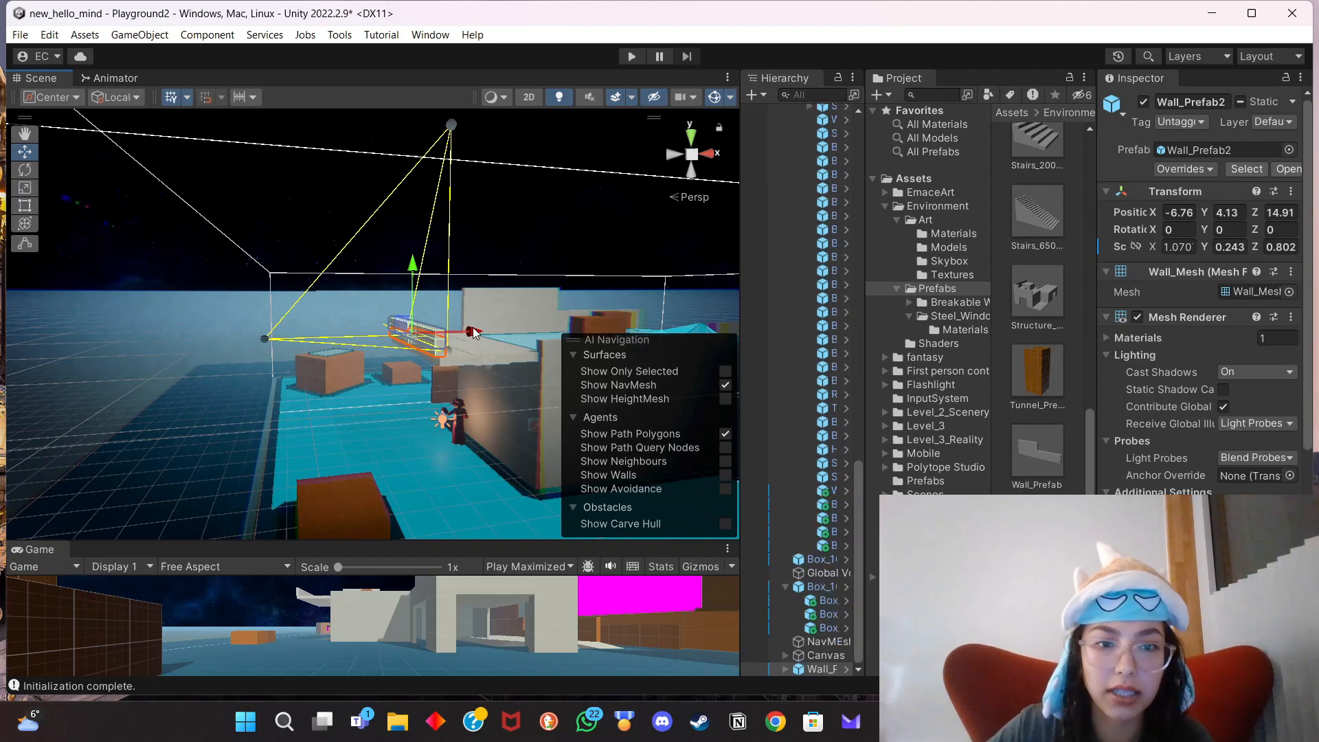
# Duplicate the low end wall, set the copy's Y rotation to 90, and move it to about X -4.75, Z 12.33.
pyautogui.moveTo(472, 331); pyautogui.dragTo(525, 324)
pyautogui.click(1228, 232)
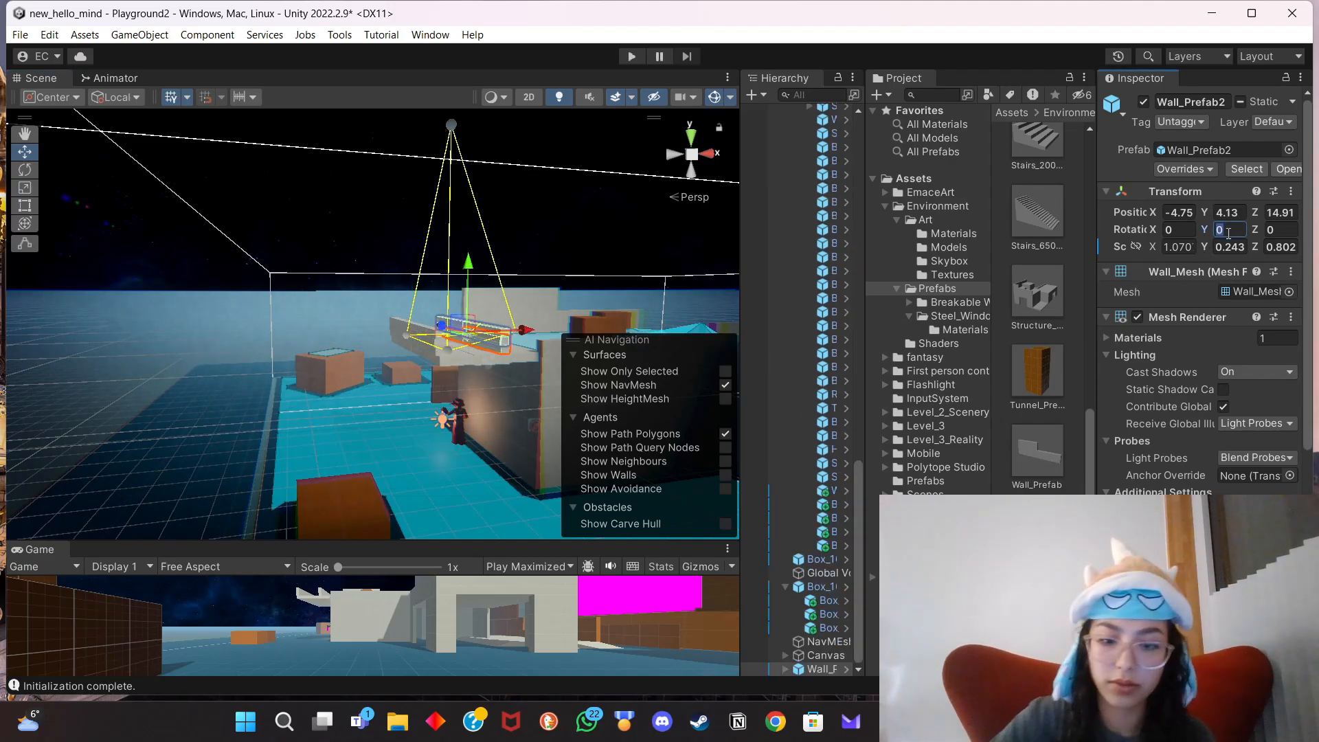
pyautogui.write('90')
pyautogui.moveTo(503, 340); pyautogui.dragTo(544, 365)
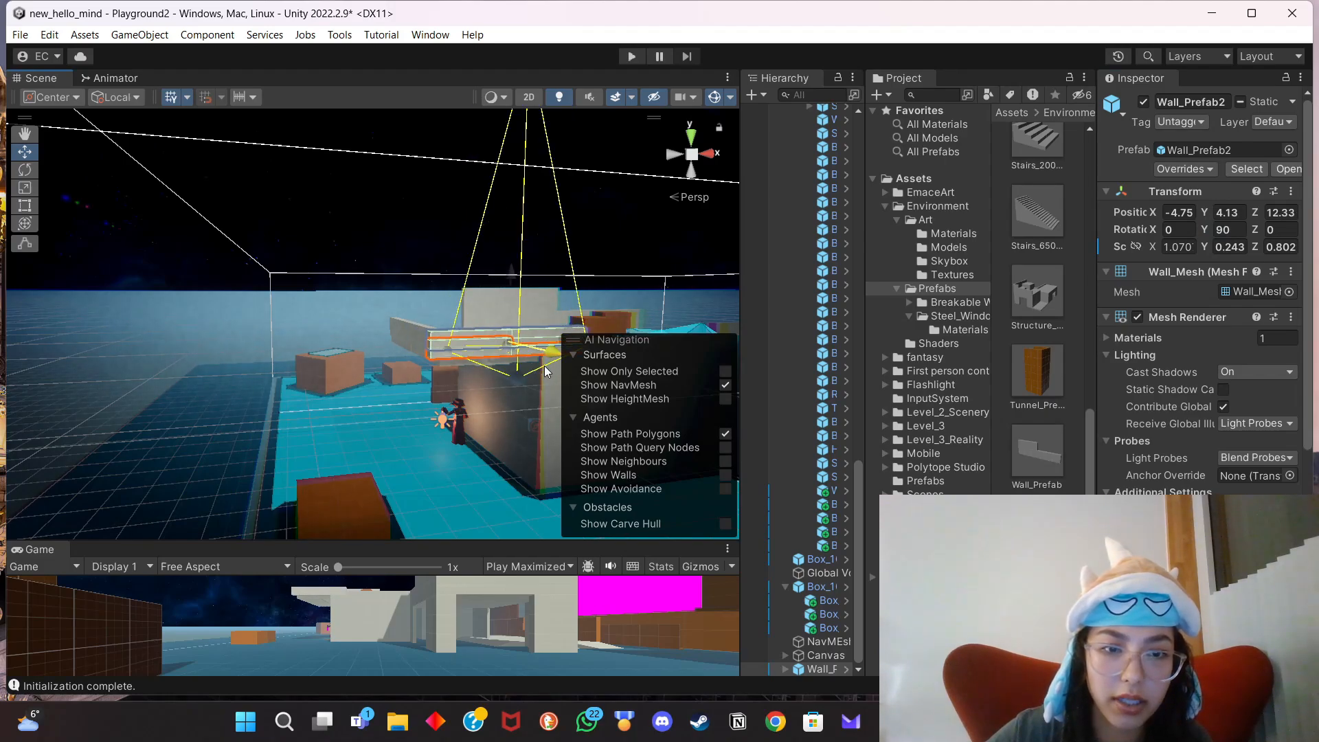
# Shorten the rotated wall copy to a Z scale of about 0.572 and align it with the extension's side at about X -5.21, Z 12.38.
pyautogui.press('r')
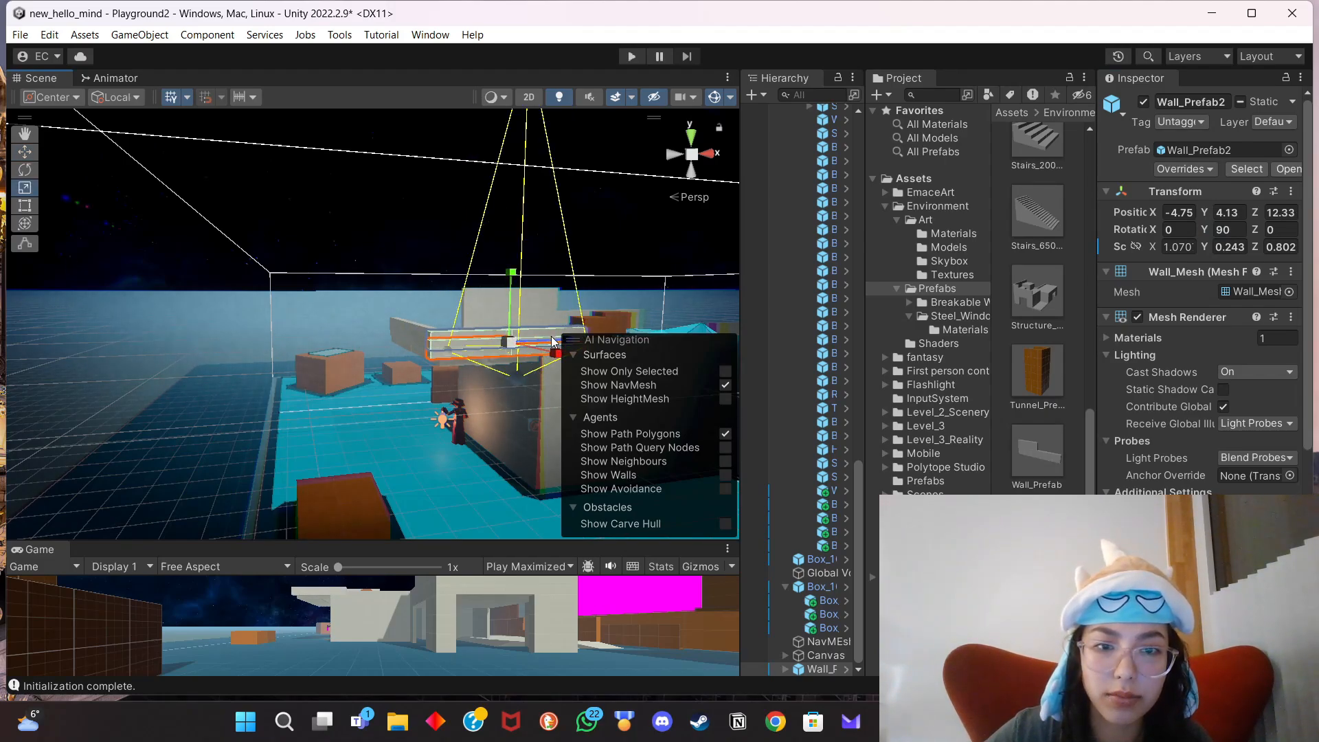
pyautogui.moveTo(522, 347); pyautogui.dragTo(490, 349, button='right')
pyautogui.moveTo(489, 354); pyautogui.dragTo(301, 363, button='middle')
pyautogui.scroll(5, 300, 363)
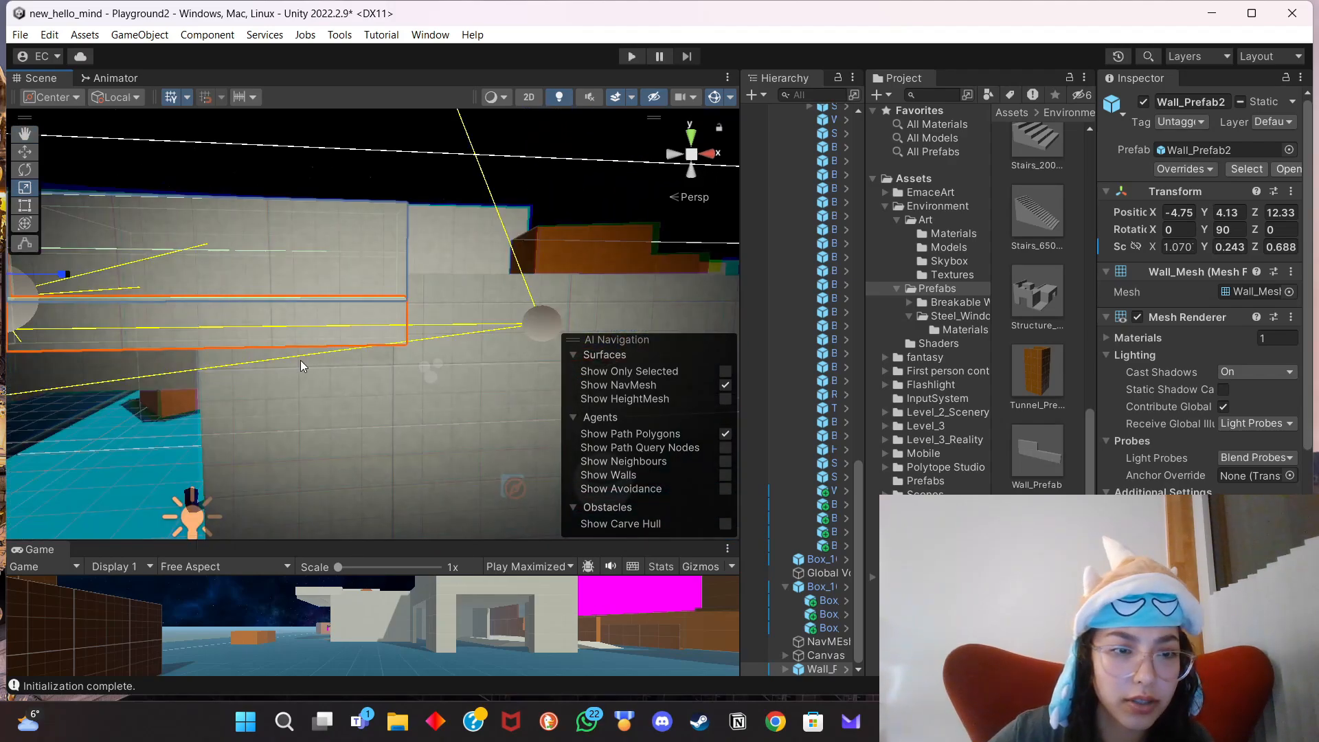
pyautogui.keyDown('alt'); pyautogui.moveTo(382, 306); pyautogui.dragTo(412, 439); pyautogui.keyUp('alt')
pyautogui.moveTo(412, 440); pyautogui.dragTo(386, 453, button='middle')
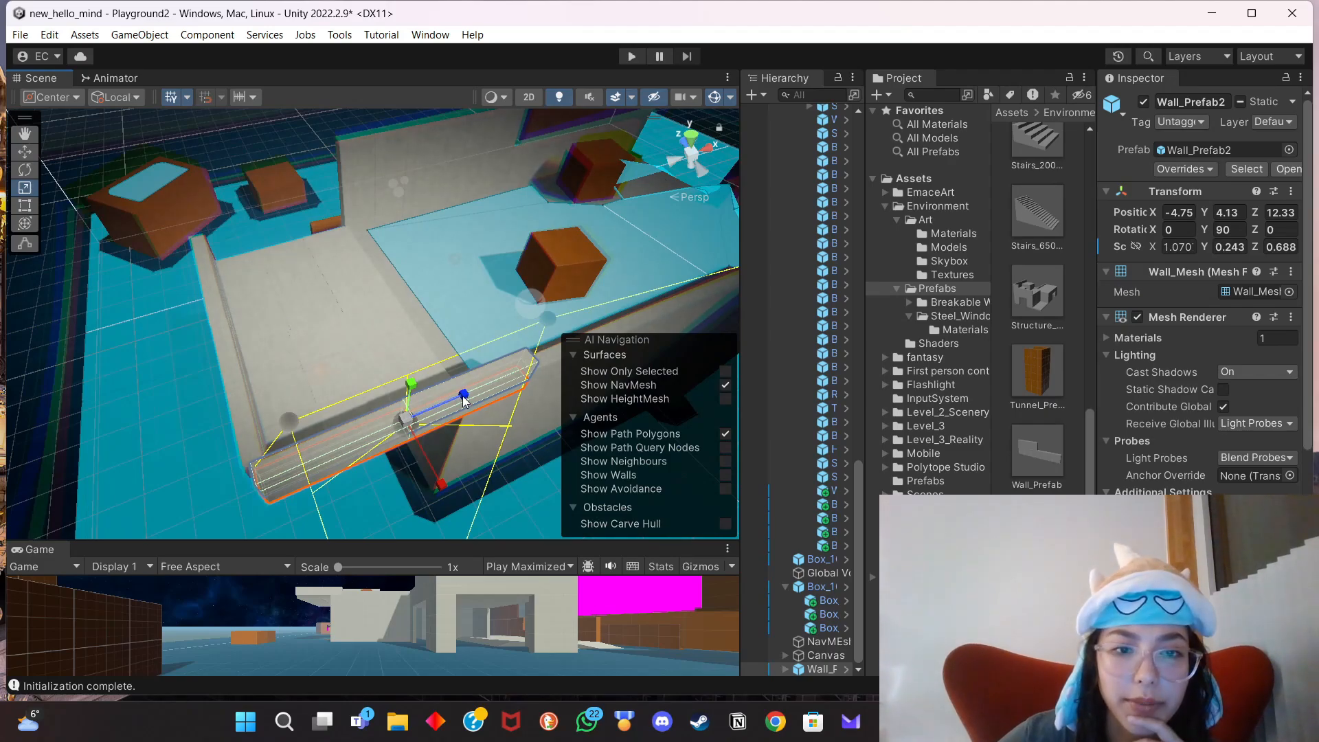
pyautogui.moveTo(464, 400); pyautogui.dragTo(417, 498)
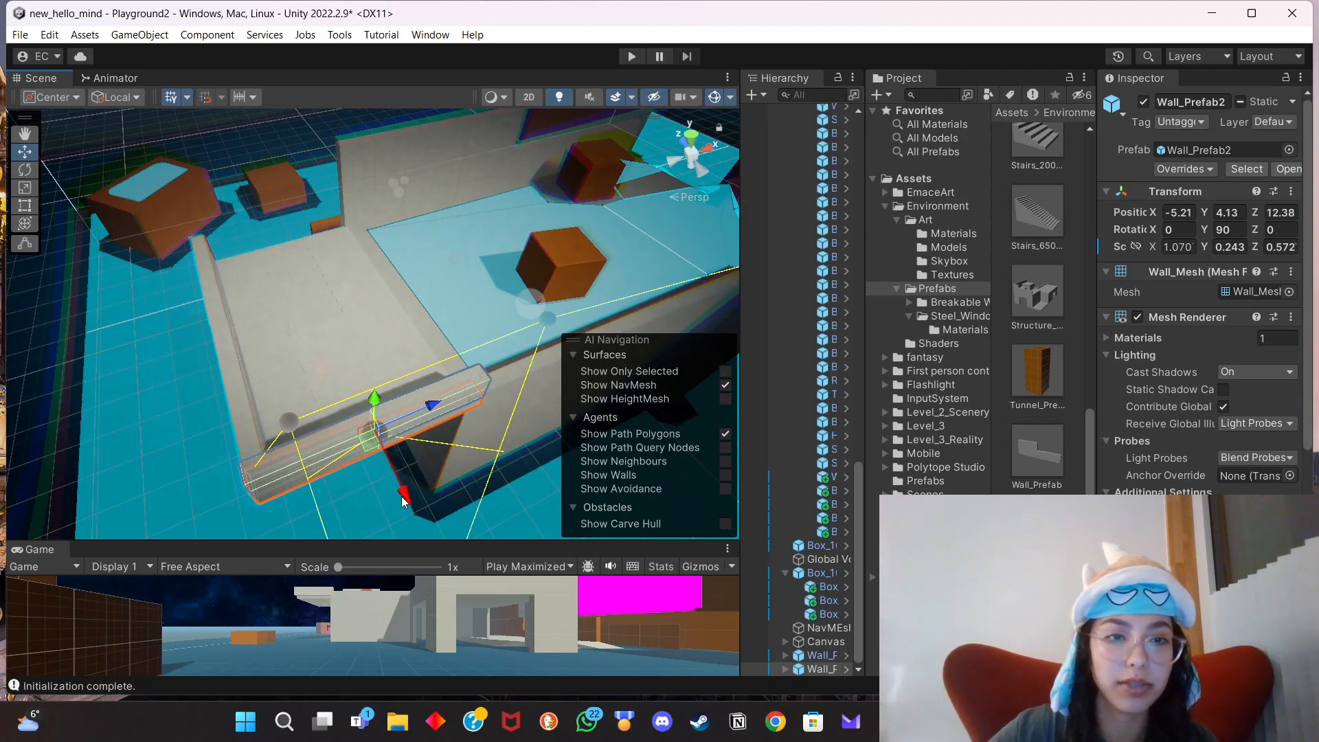
# Duplicate the low side wall onto the opposite side of the roof extension at about Z 17.42.
pyautogui.moveTo(402, 496); pyautogui.dragTo(315, 268)
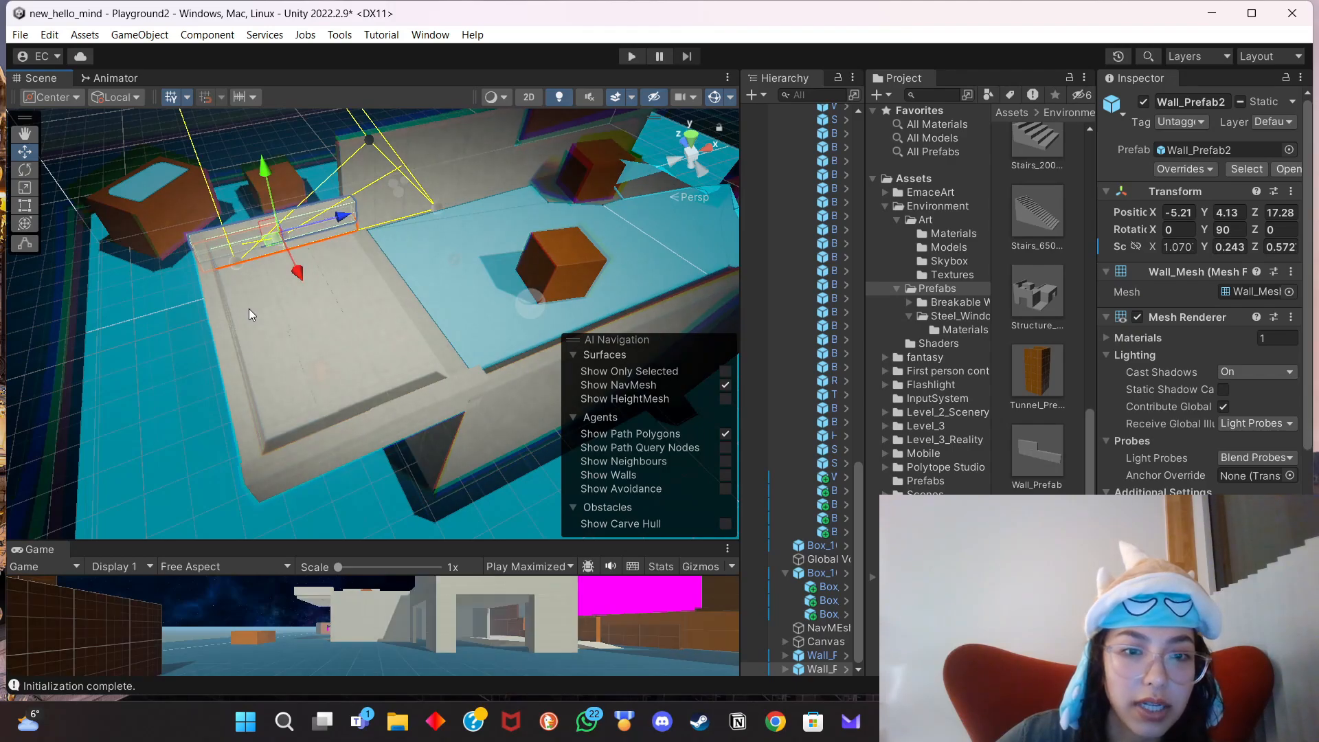
pyautogui.moveTo(249, 310); pyautogui.dragTo(337, 324, button='middle')
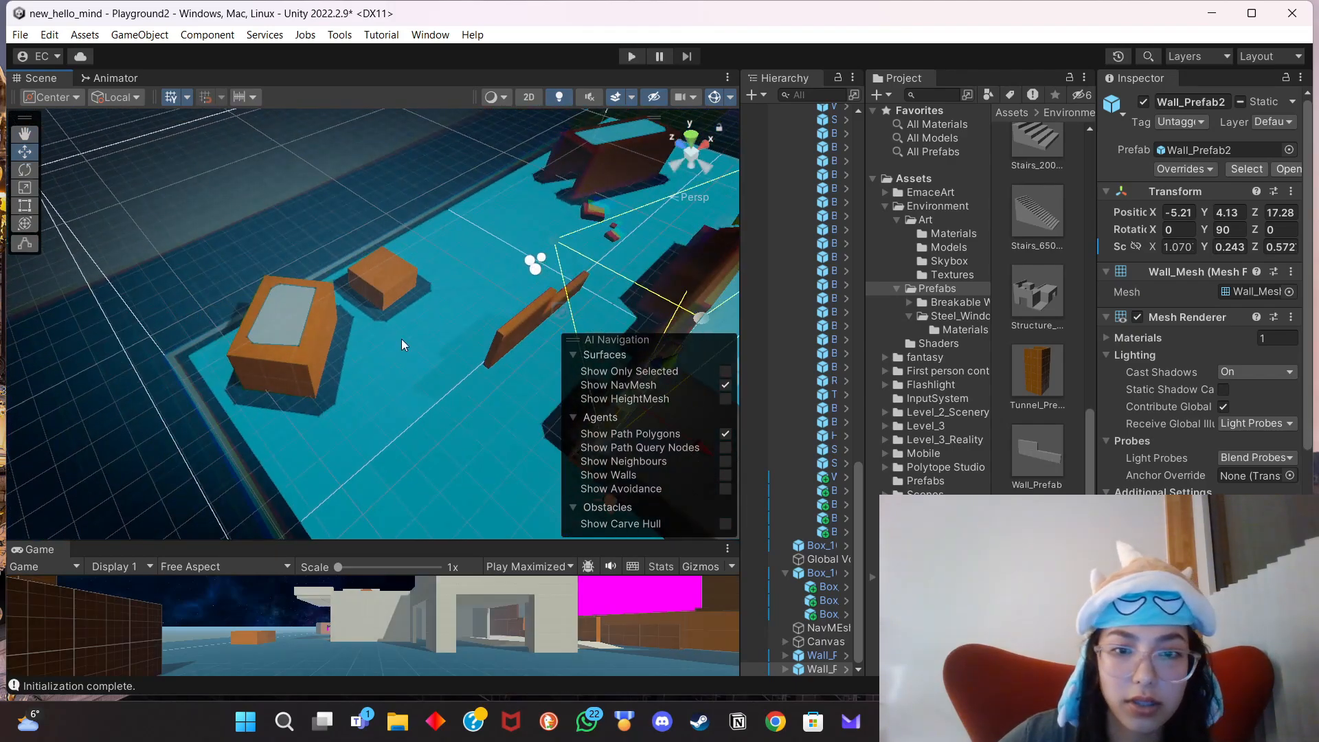
pyautogui.keyDown('alt'); pyautogui.moveTo(402, 340); pyautogui.dragTo(558, 368); pyautogui.keyUp('alt')
pyautogui.moveTo(549, 302); pyautogui.dragTo(538, 300)
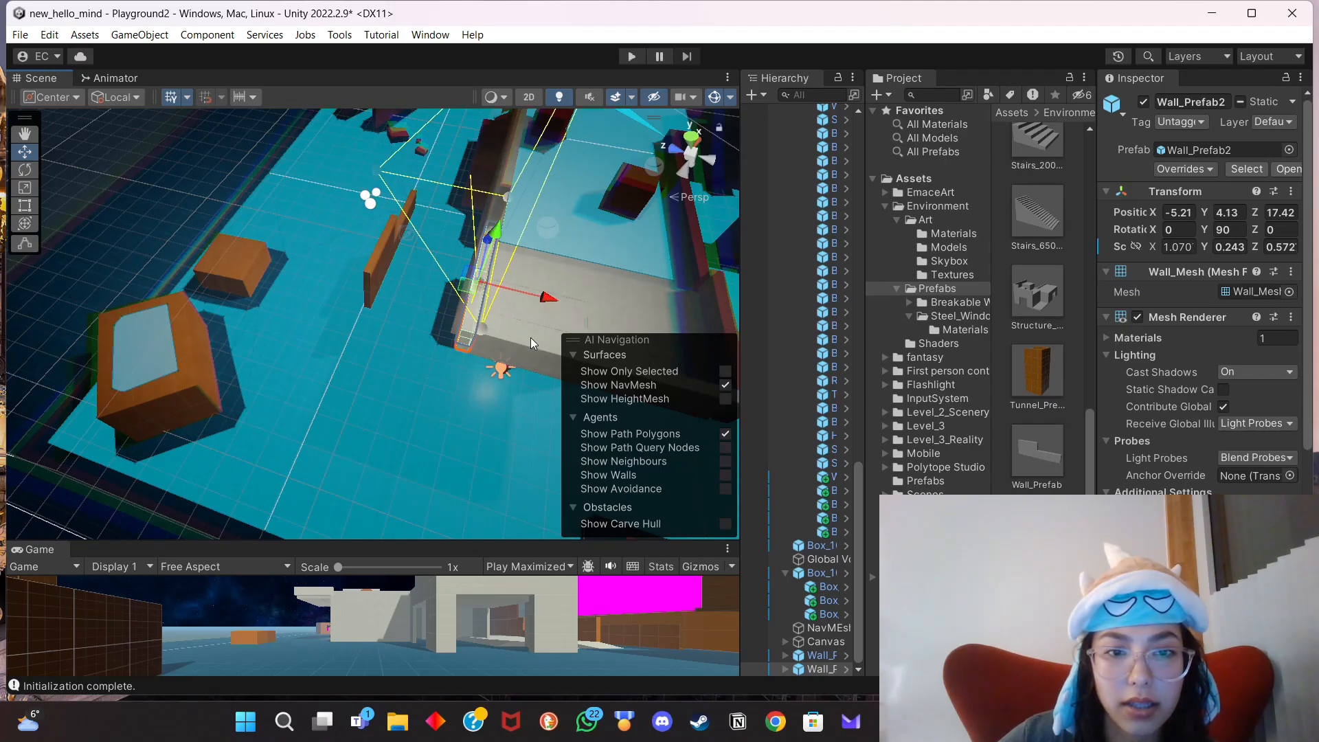
# Lower the first side wall, at about Z 12.38, to a height of Y 4.12.
pyautogui.keyDown('alt'); pyautogui.moveTo(476, 386); pyautogui.dragTo(582, 385); pyautogui.keyUp('alt')
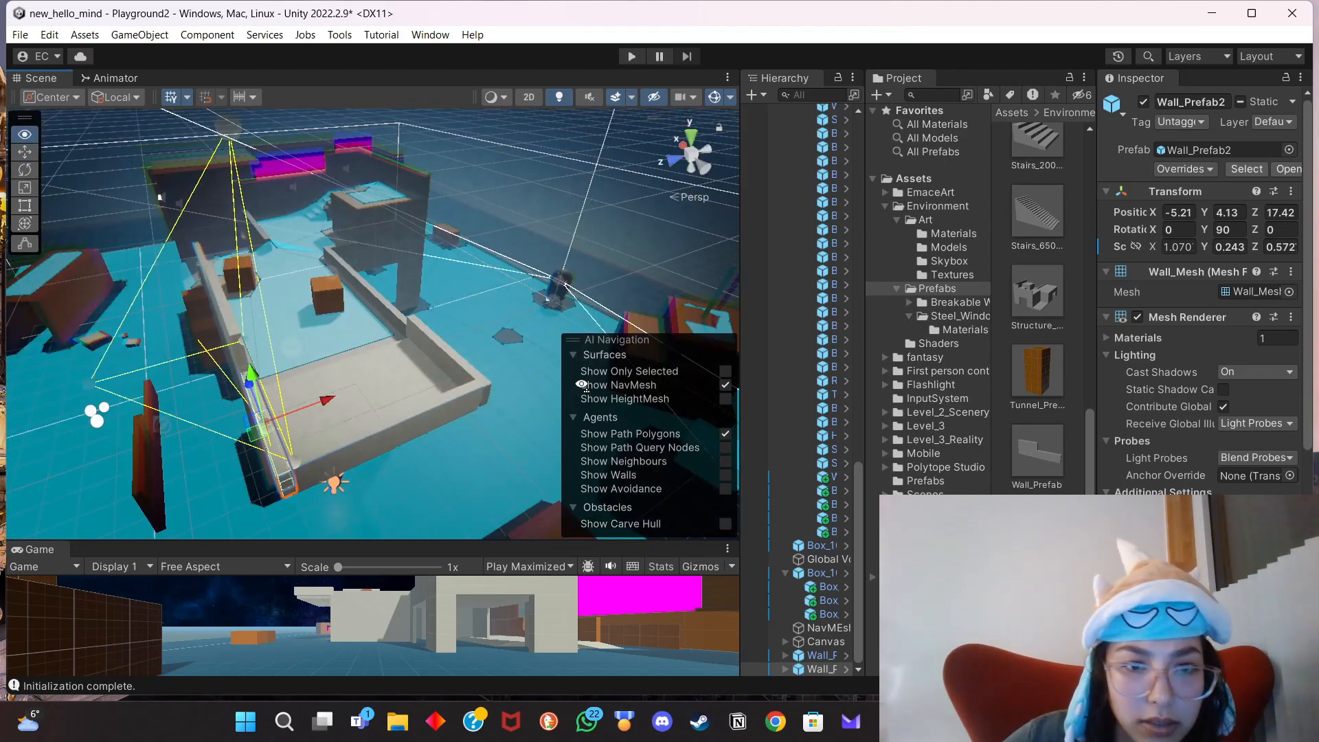
pyautogui.click(464, 373)
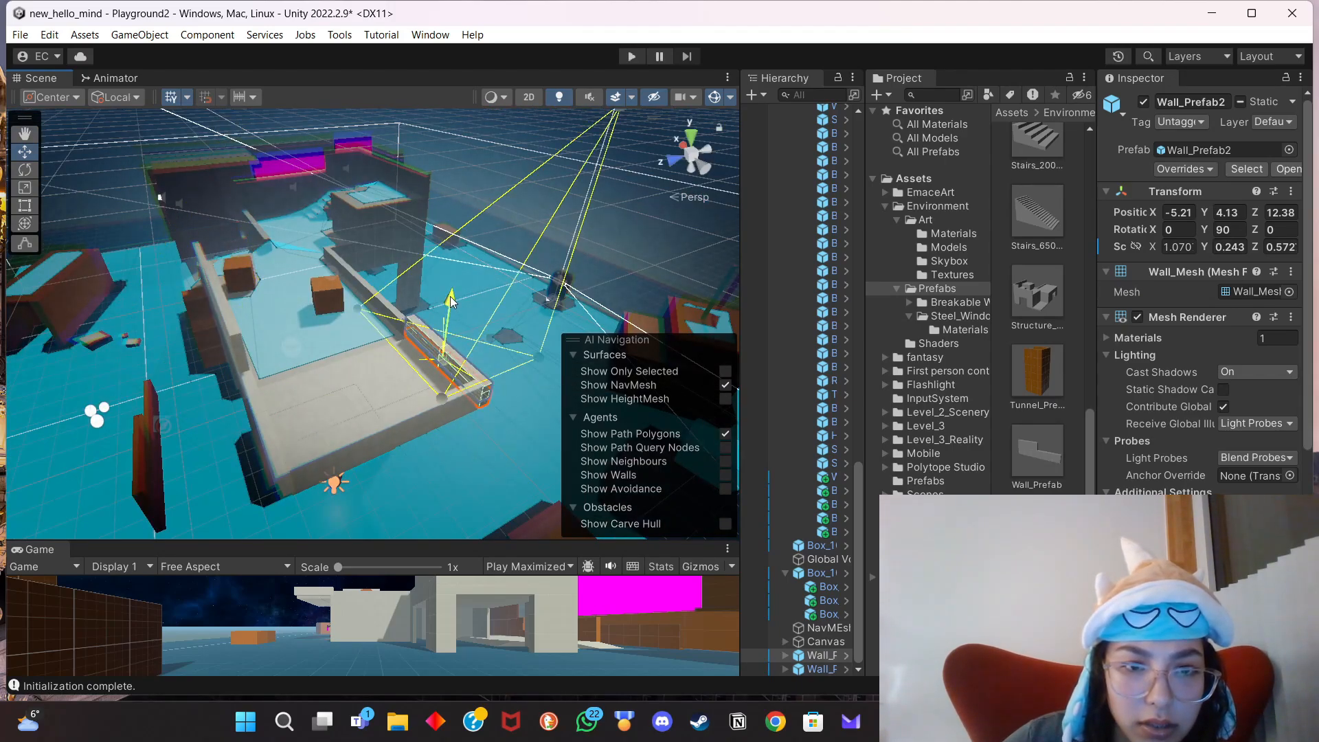
pyautogui.moveTo(451, 302); pyautogui.dragTo(454, 296)
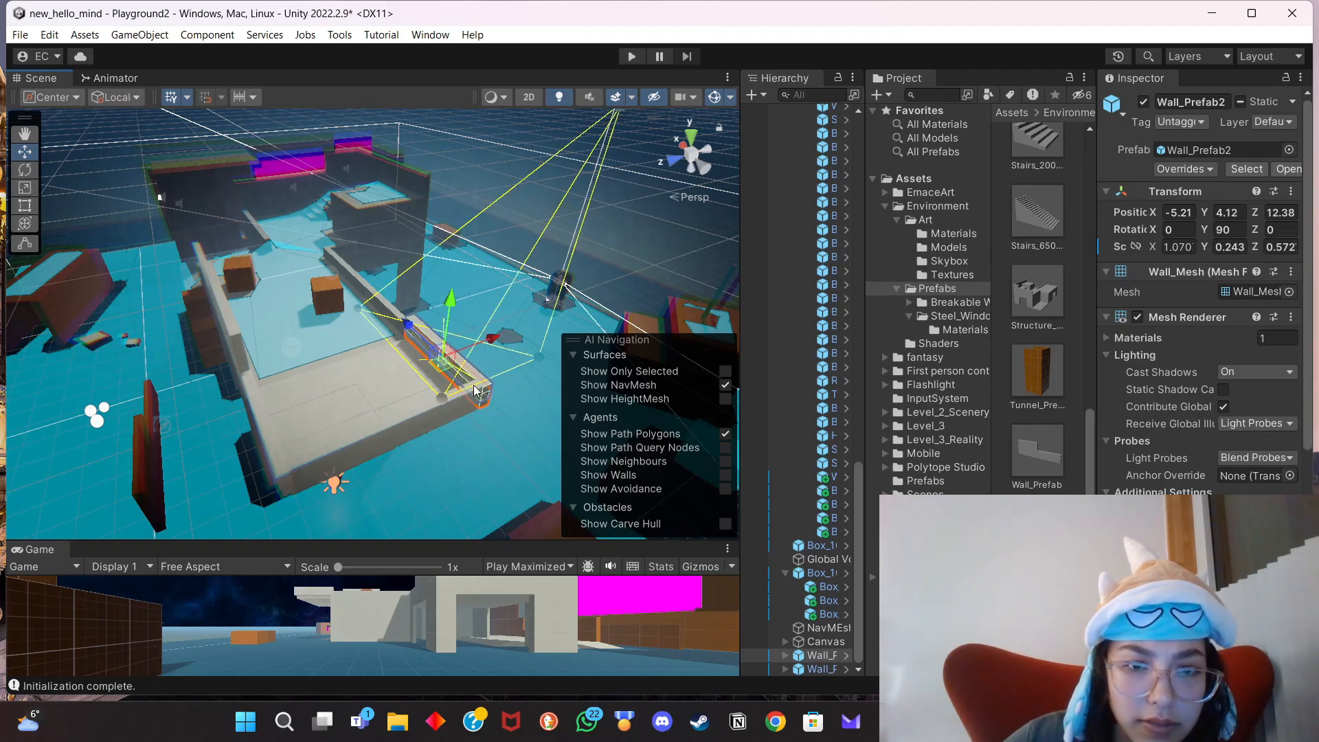
# Stretch the low end wall of the roof extension to a Z scale of about 0.899 so it spans both side walls.
pyautogui.keyDown('alt'); pyautogui.moveTo(473, 430); pyautogui.dragTo(298, 362); pyautogui.keyUp('alt')
pyautogui.moveTo(298, 362); pyautogui.dragTo(301, 358, button='right')
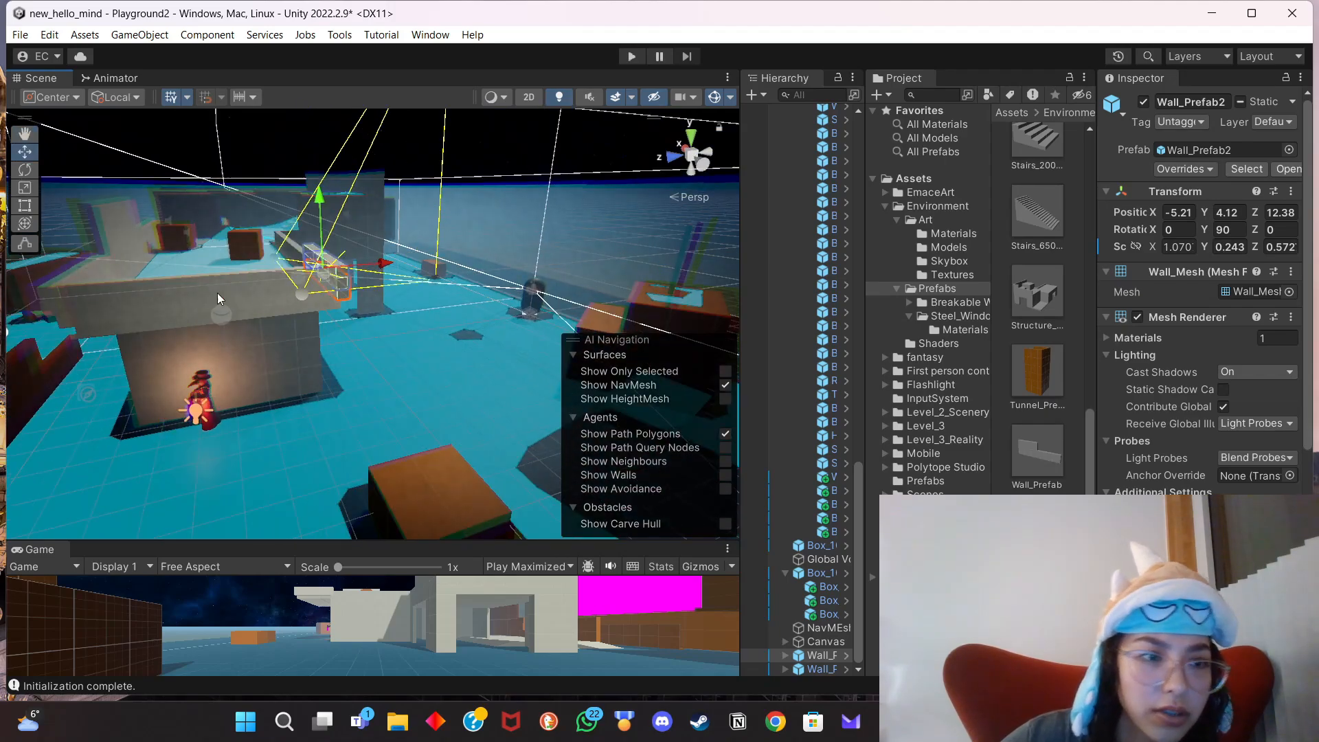
pyautogui.click(59, 309)
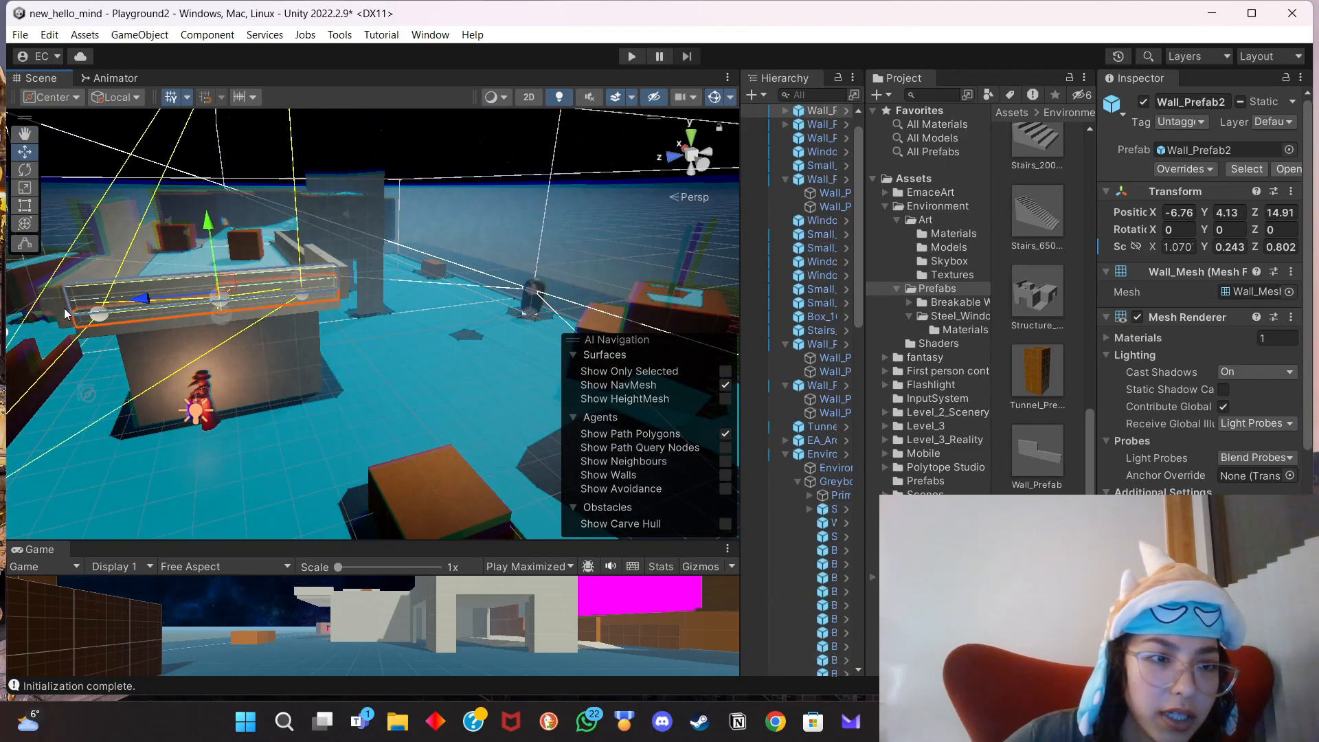
pyautogui.click(24, 187)
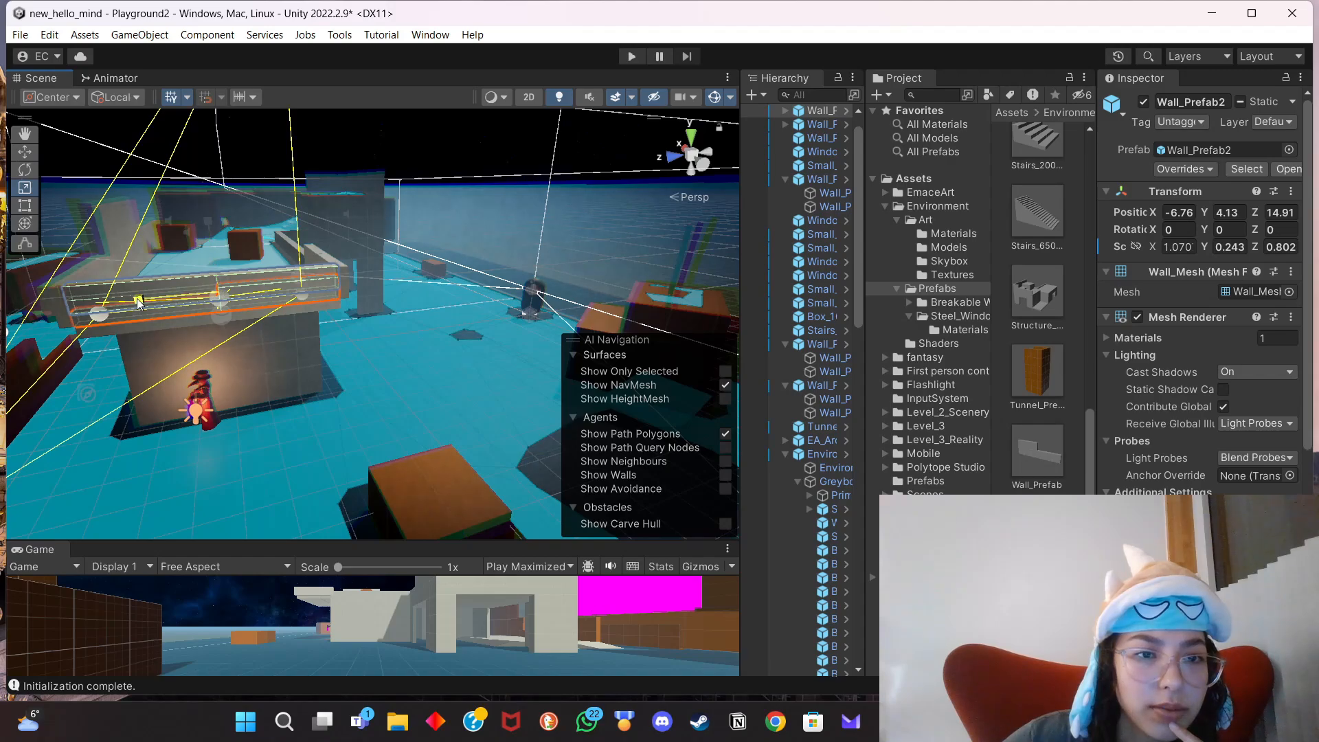
pyautogui.click(342, 353)
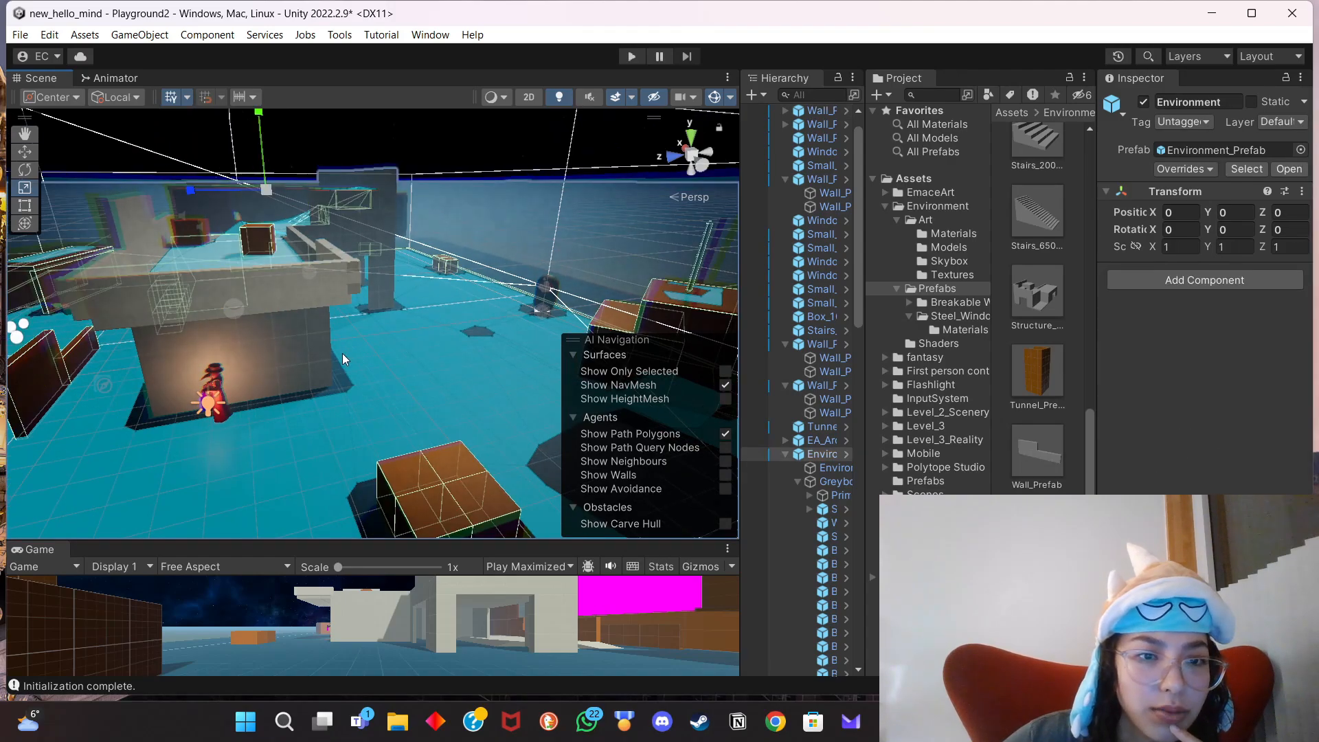
pyautogui.moveTo(342, 353); pyautogui.dragTo(286, 351, button='right')
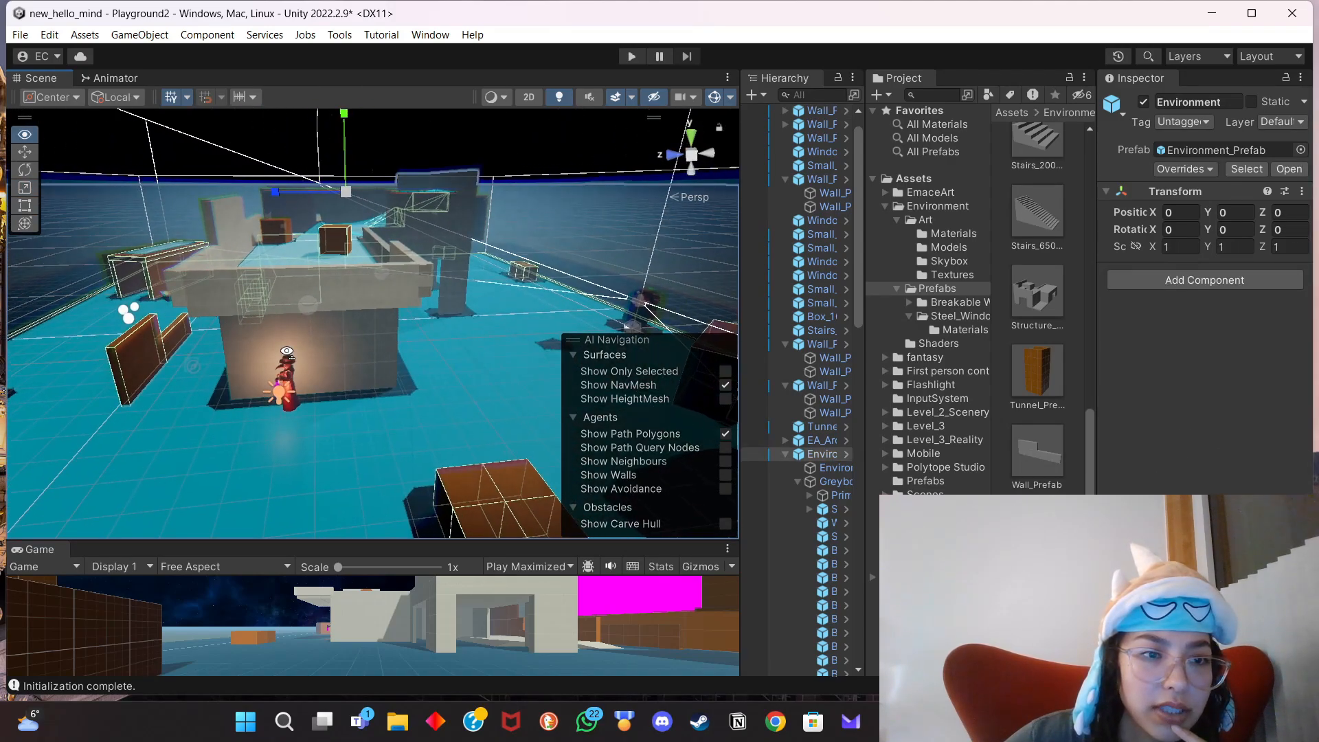
# Play-test the level, walking across the light building's roof to inspect the new low walls and their corners, and exit play mode.
pyautogui.click(630, 58)
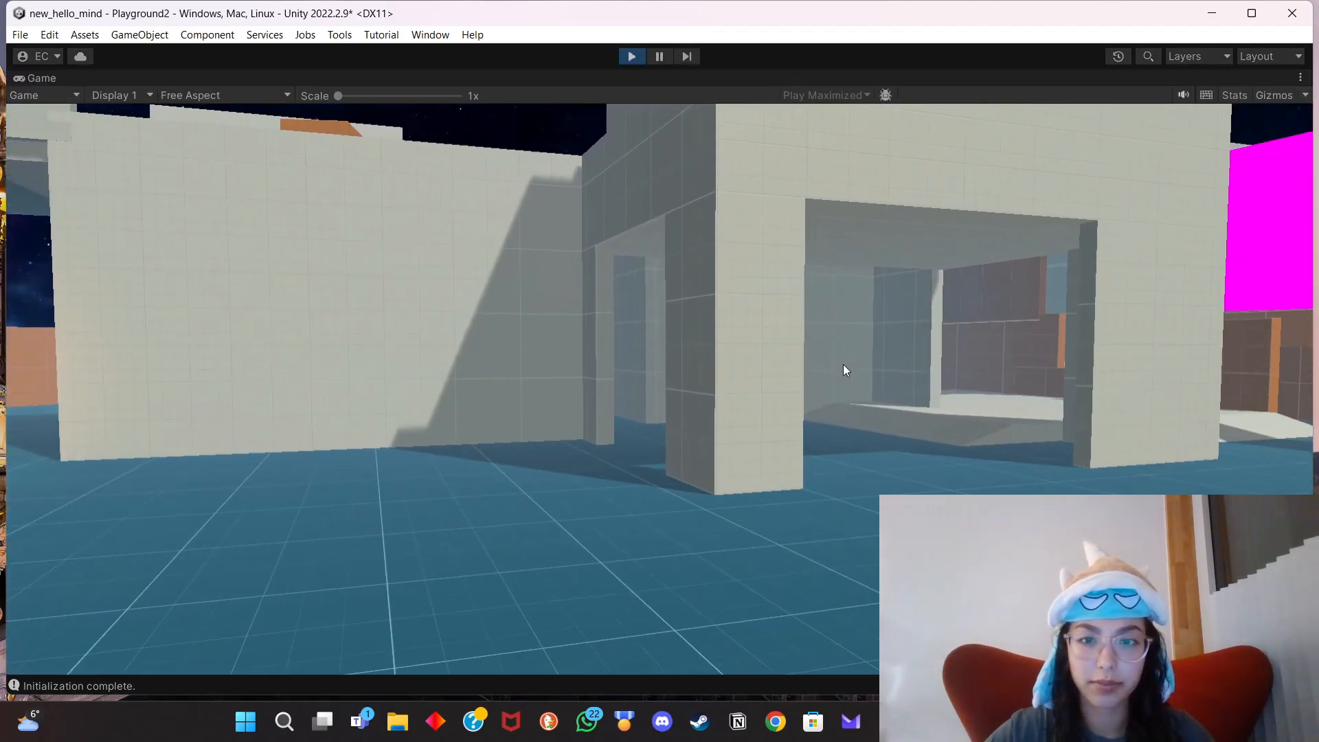
pyautogui.press('w')
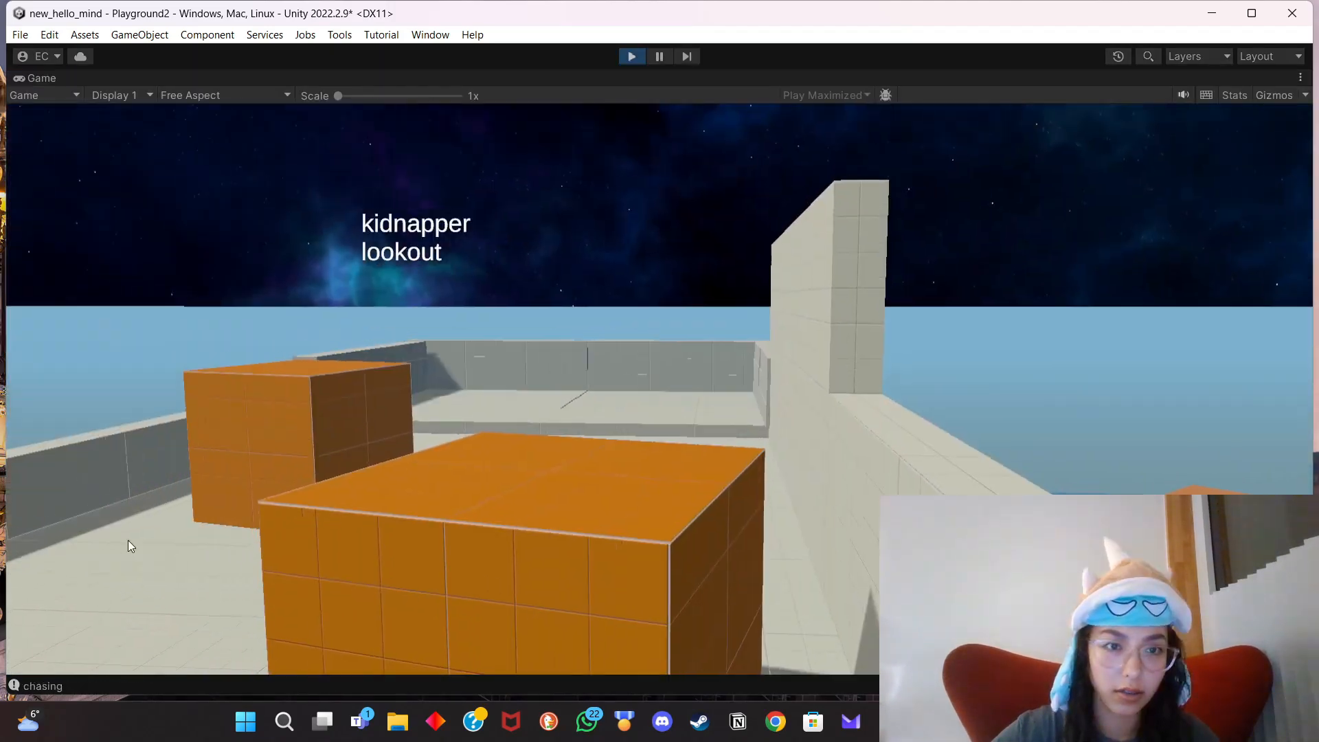
pyautogui.press('w')
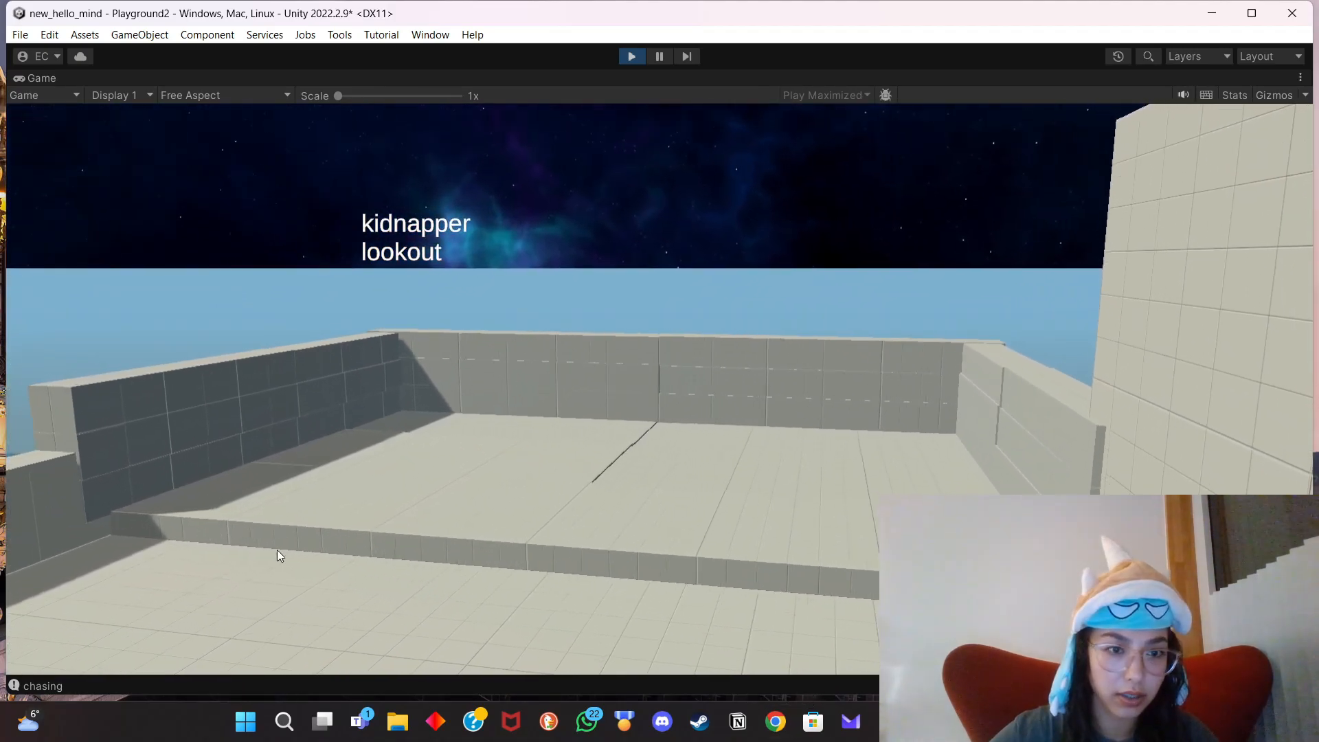
pyautogui.press('w')
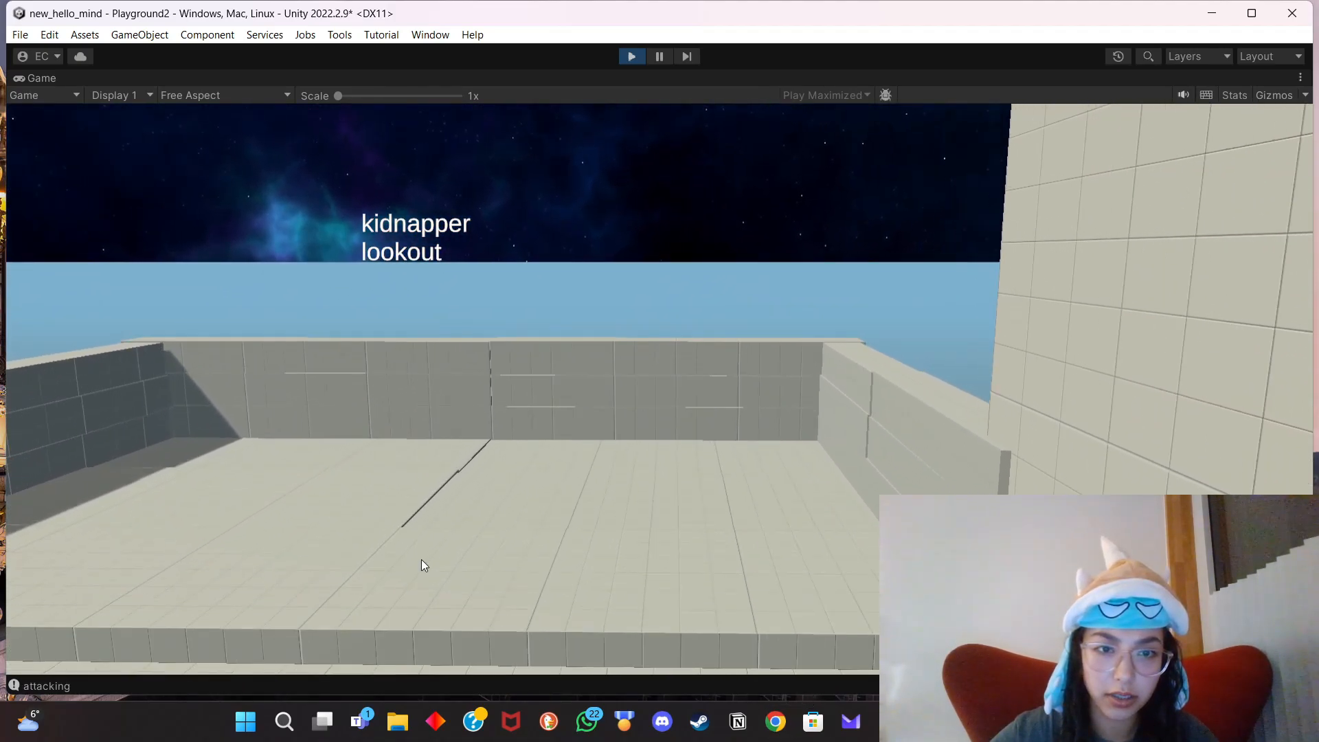
pyautogui.press('w')
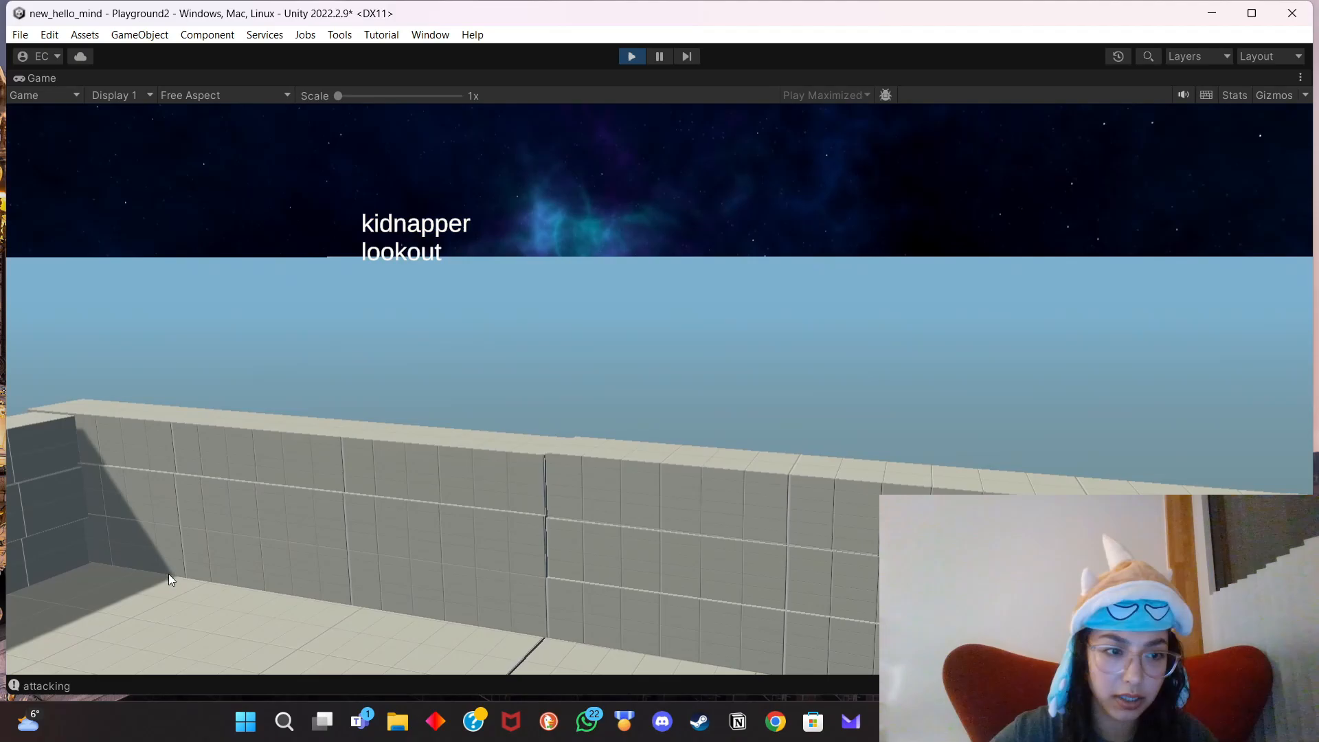
pyautogui.press('w')
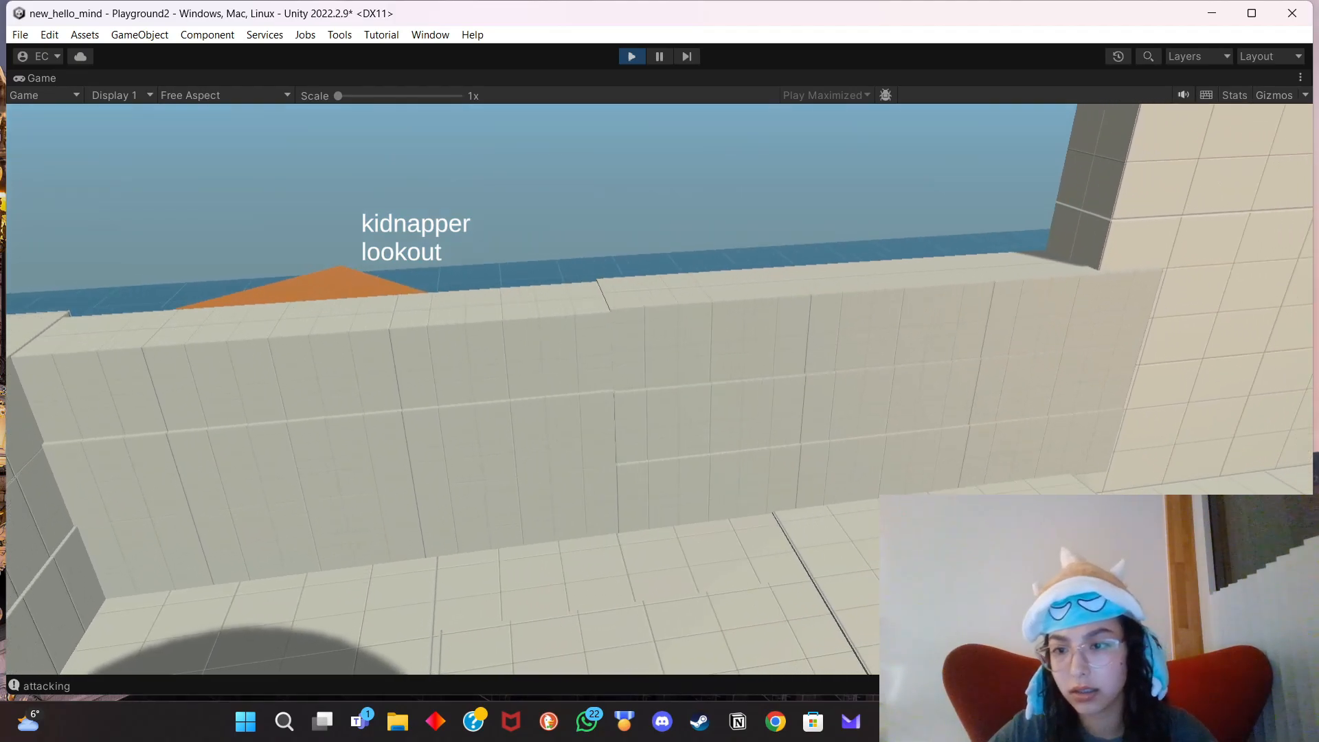
pyautogui.press('w')
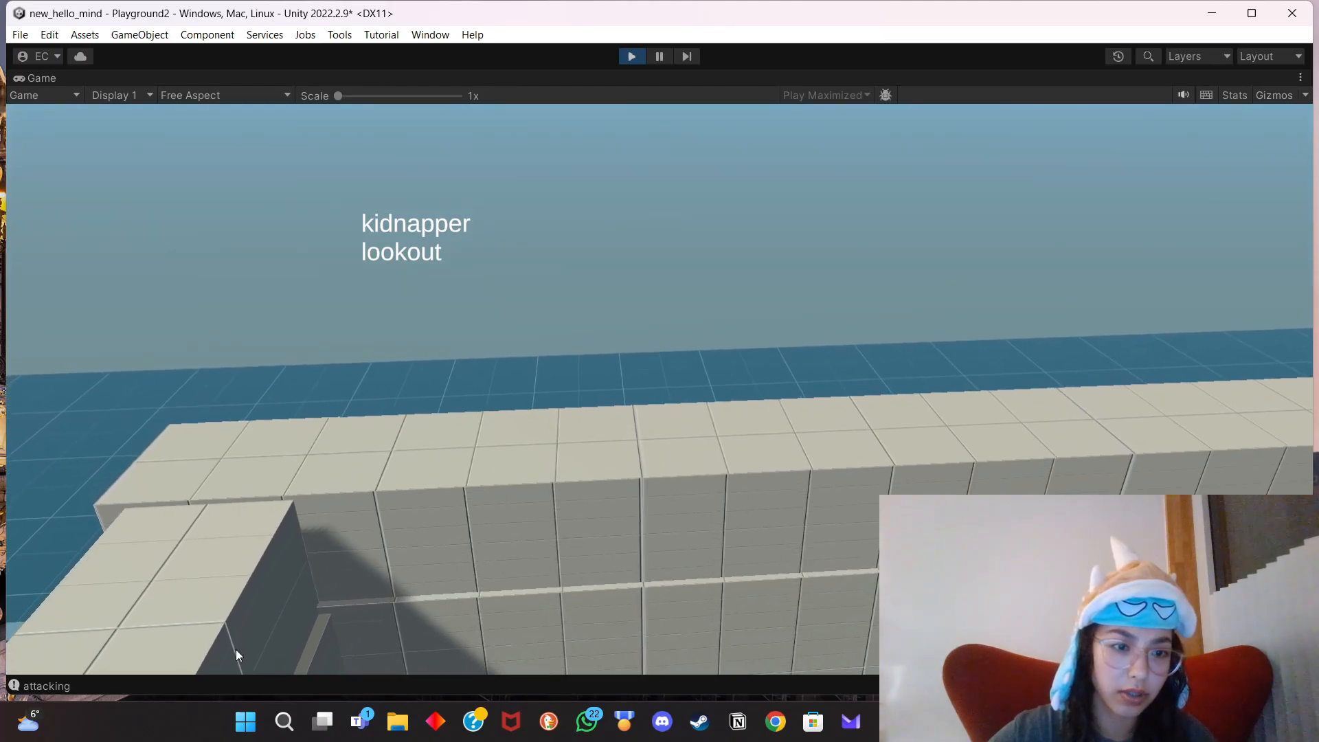
pyautogui.press('s')
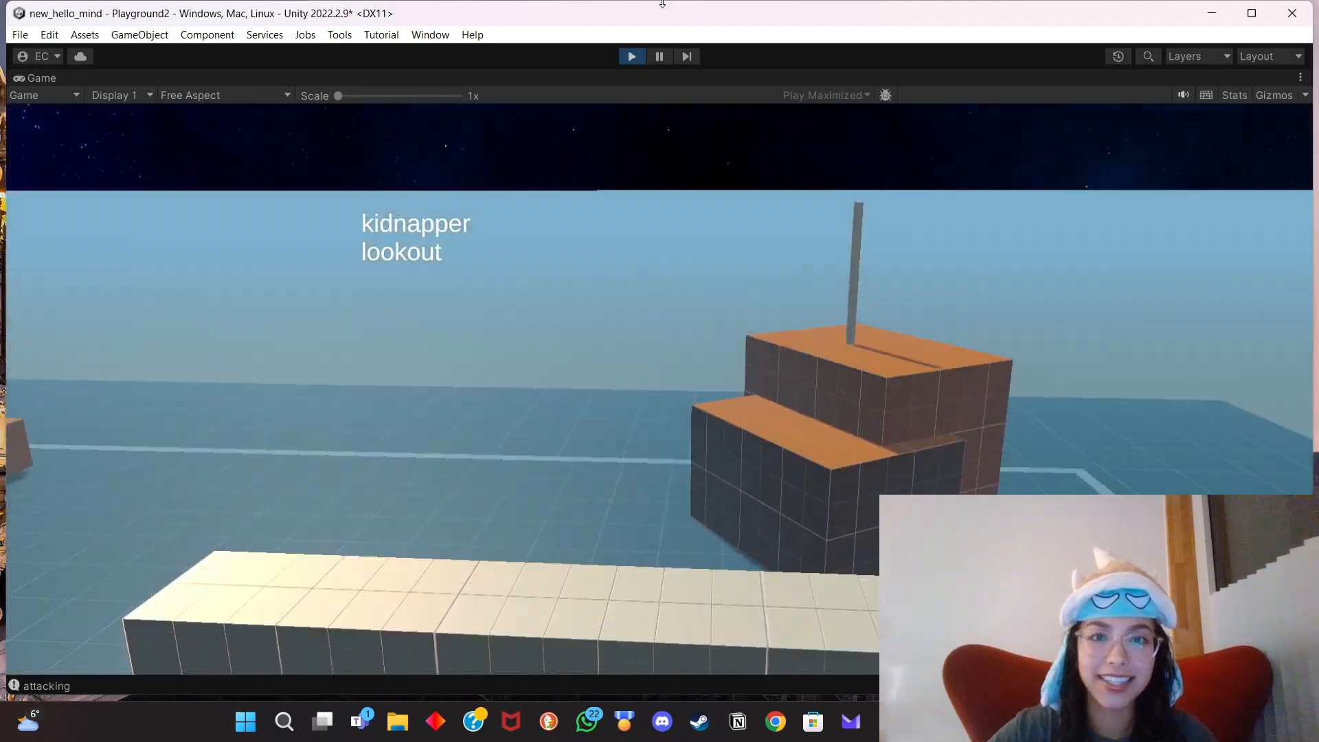
pyautogui.click(632, 57)
# Select the low side wall at about Z 12.38 and slightly adjust its length along the roof extension.
pyautogui.scroll(-5, 405, 364)
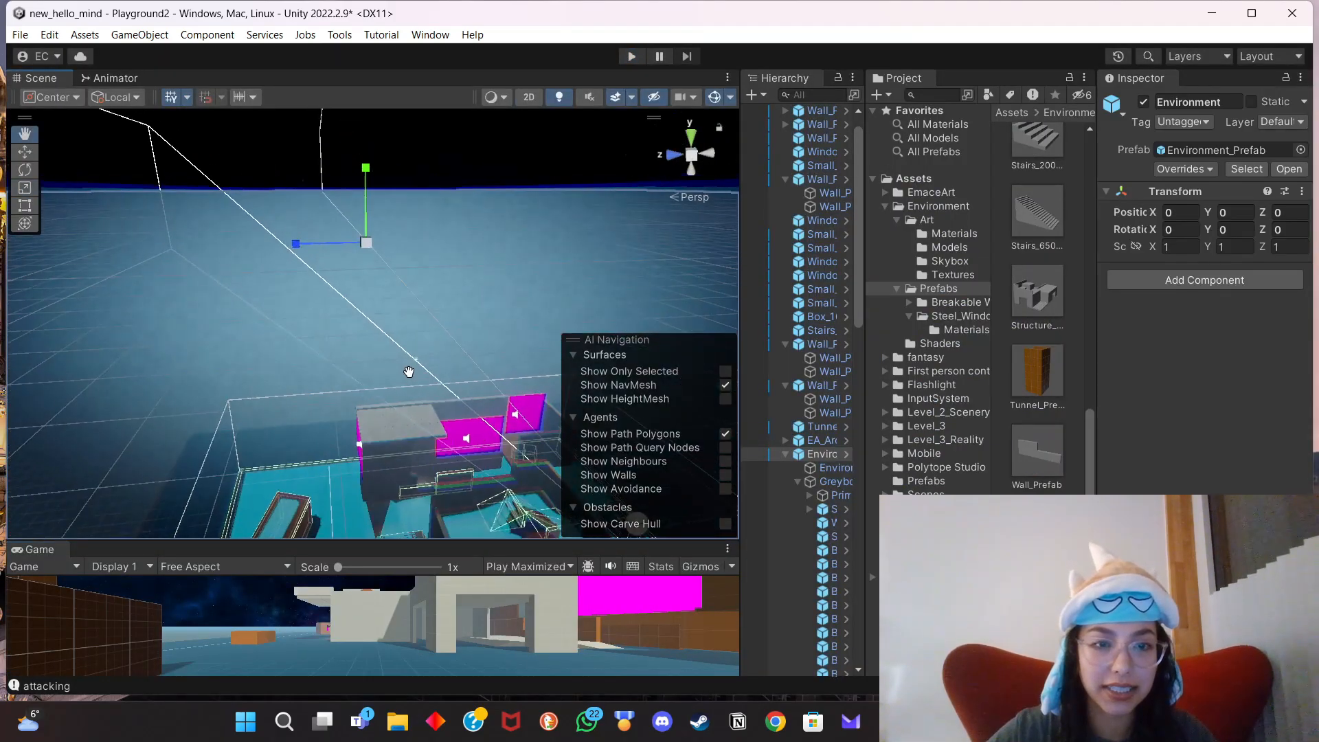
pyautogui.scroll(9, 398, 336)
pyautogui.scroll(-2, 410, 364)
pyautogui.click(499, 361)
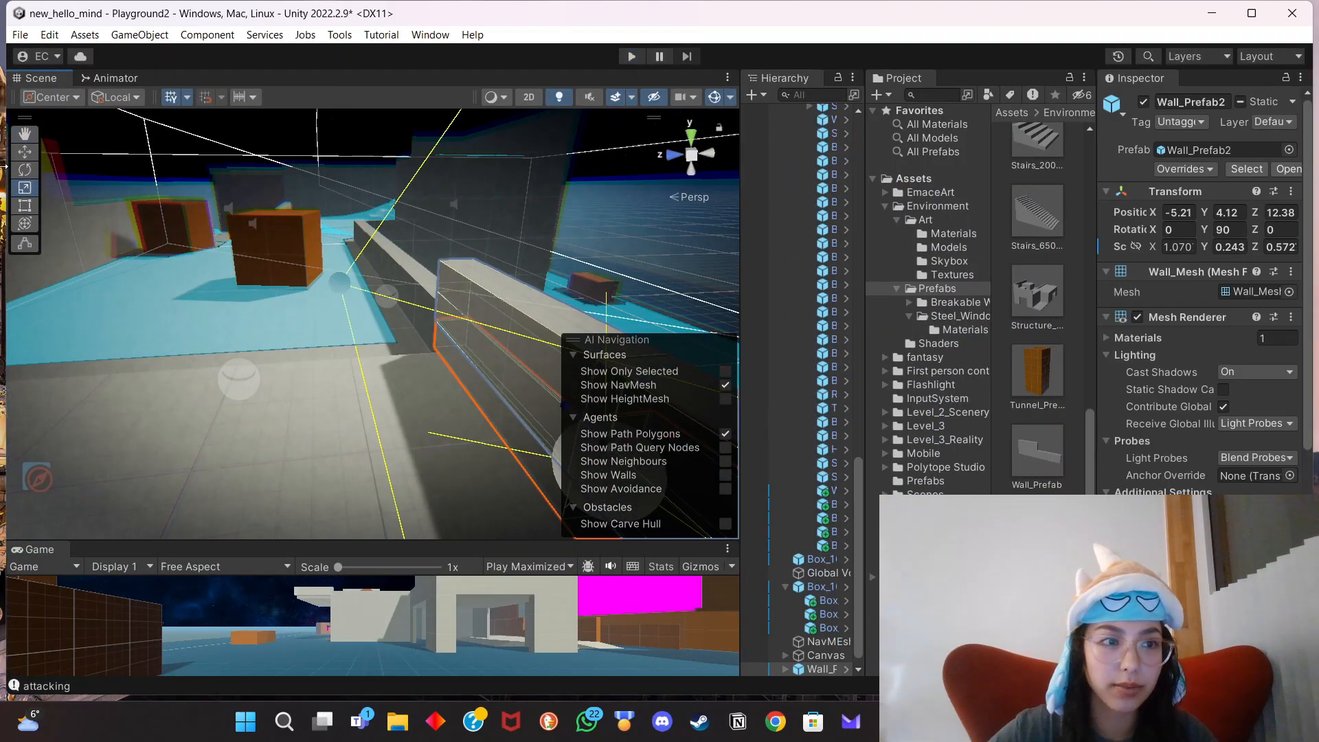
pyautogui.press('f')
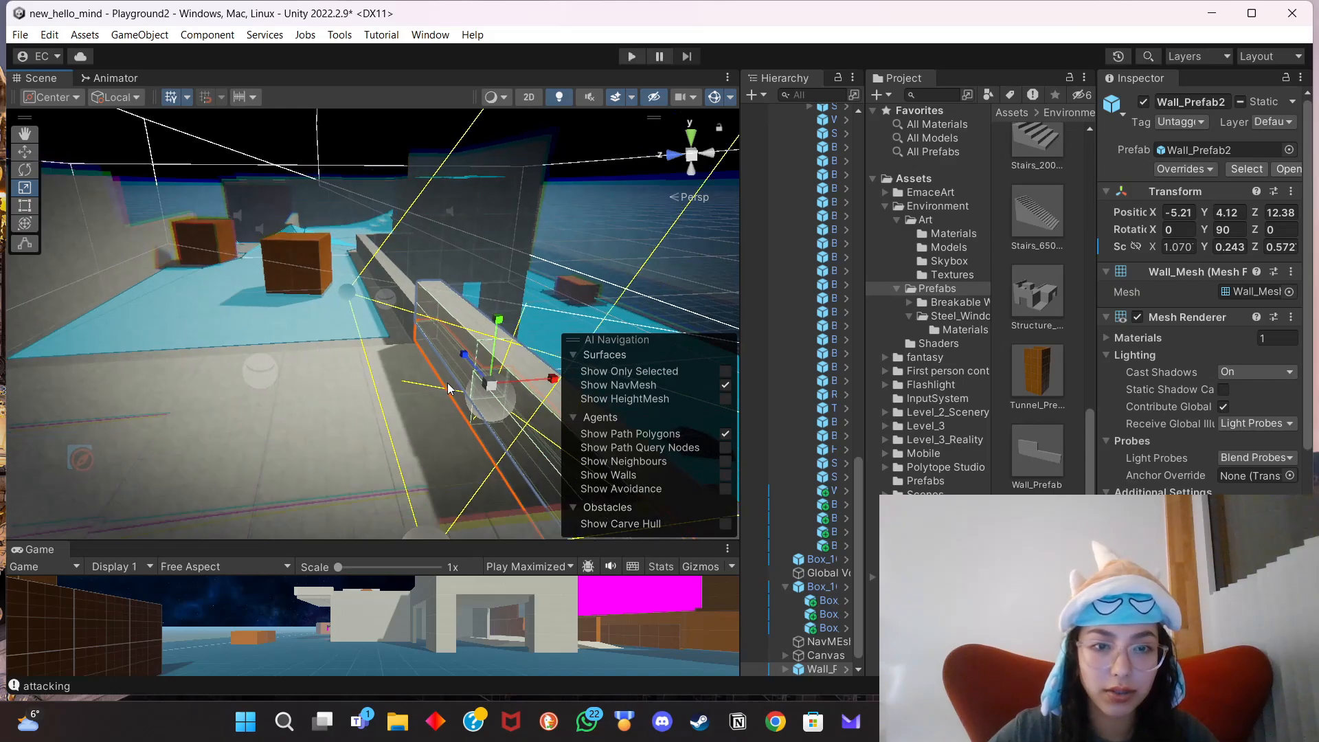
pyautogui.moveTo(470, 357); pyautogui.dragTo(465, 361)
# Select the low end wall of the roof extension and adjust its Z scale.
pyautogui.click(451, 418)
pyautogui.scroll(-3, 451, 420)
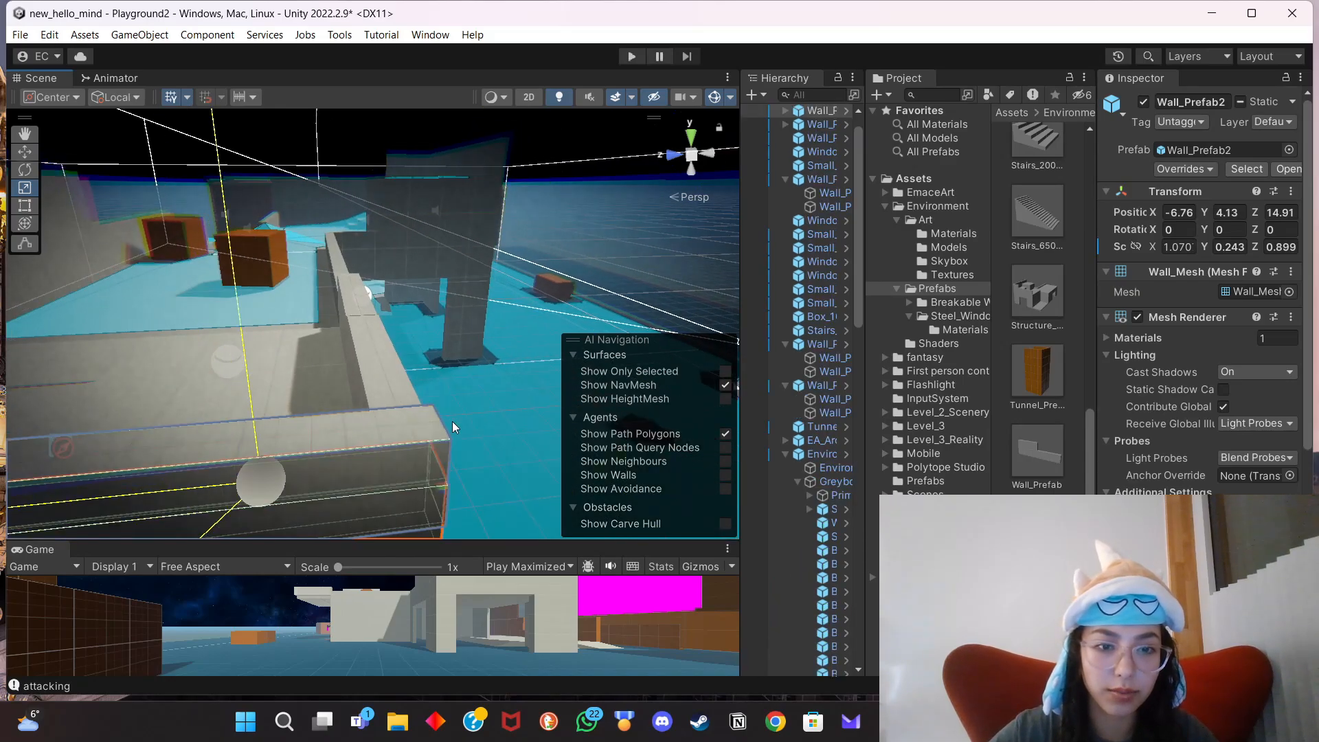
pyautogui.moveTo(452, 422); pyautogui.dragTo(590, 389, button='middle')
pyautogui.moveTo(429, 357); pyautogui.dragTo(441, 356)
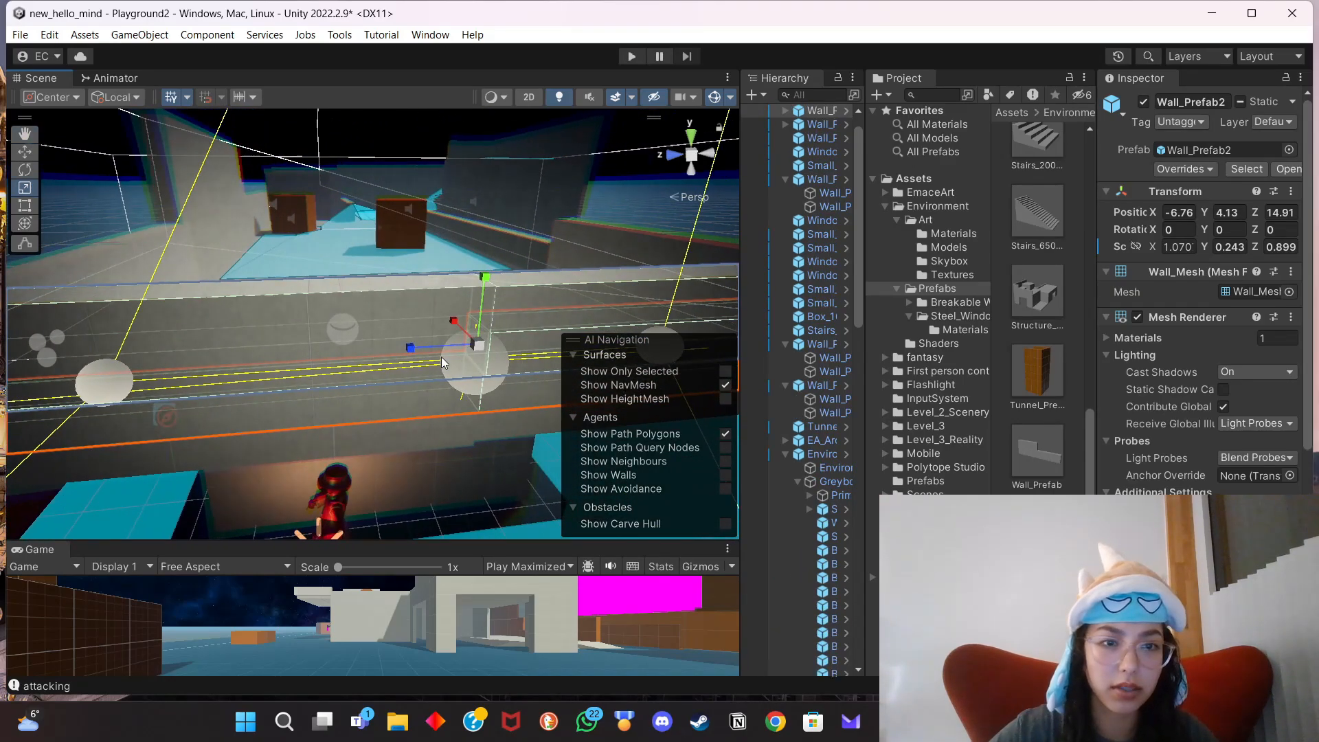
# Shrink the selected front wall to a Z scale of about 0.893 and lower it to a Y position of about 4.116.
pyautogui.moveTo(426, 210); pyautogui.dragTo(301, 241, button='middle')
pyautogui.scroll(-3, 291, 239)
pyautogui.moveTo(371, 380); pyautogui.dragTo(361, 376)
pyautogui.moveTo(361, 376); pyautogui.dragTo(78, 375, button='middle')
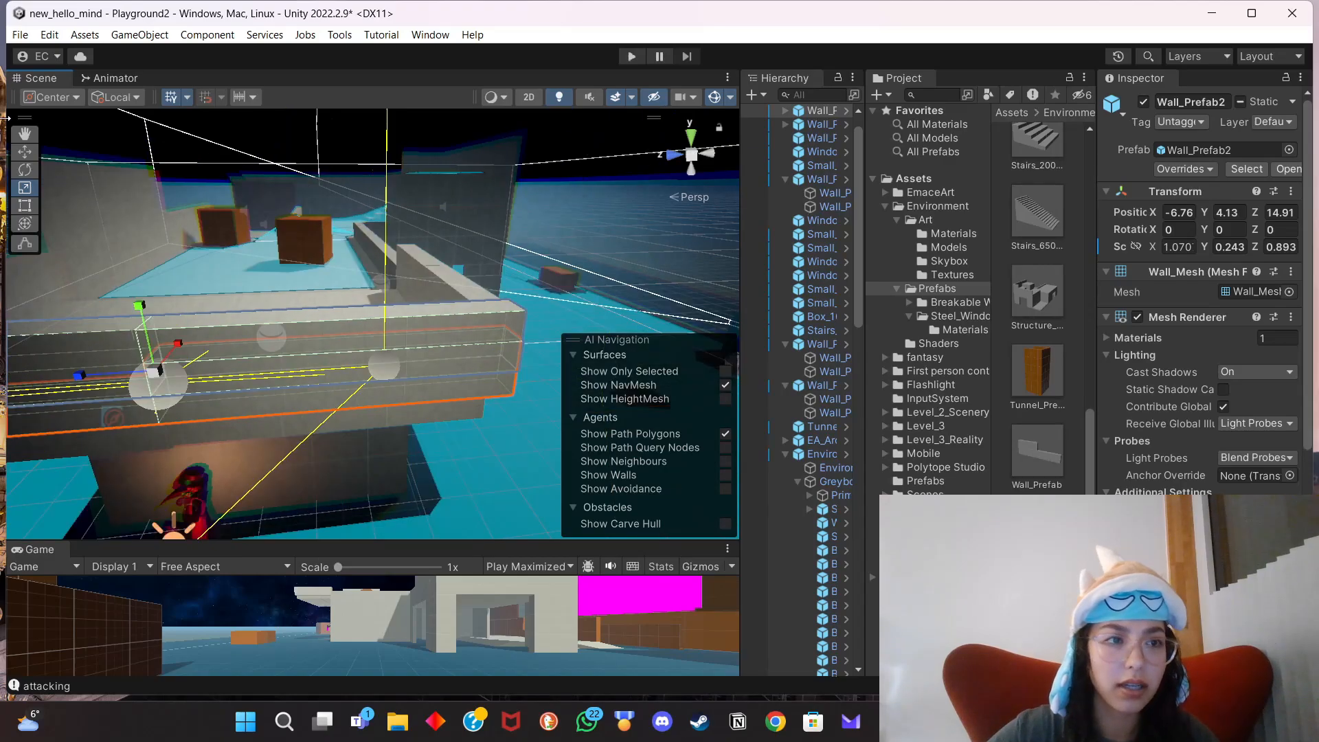
pyautogui.moveTo(146, 307); pyautogui.dragTo(139, 306)
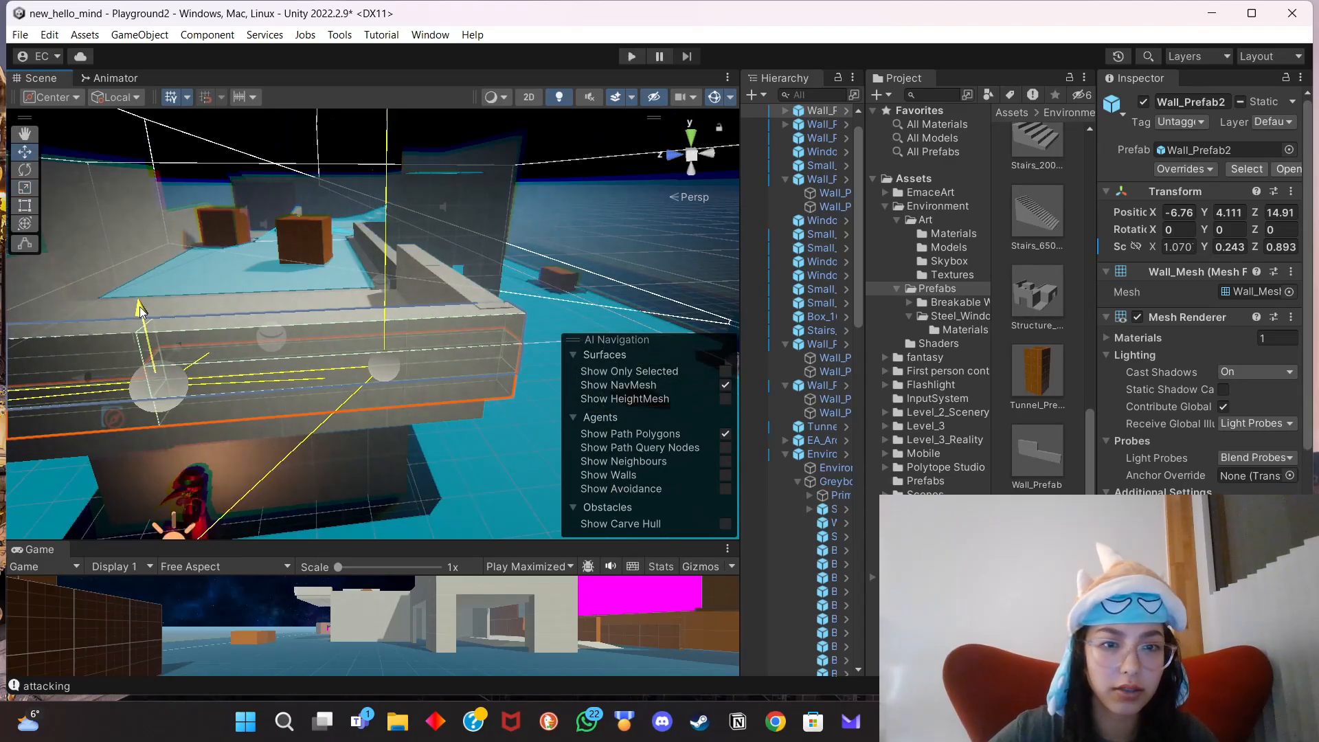
pyautogui.moveTo(224, 305); pyautogui.dragTo(427, 305, button='middle')
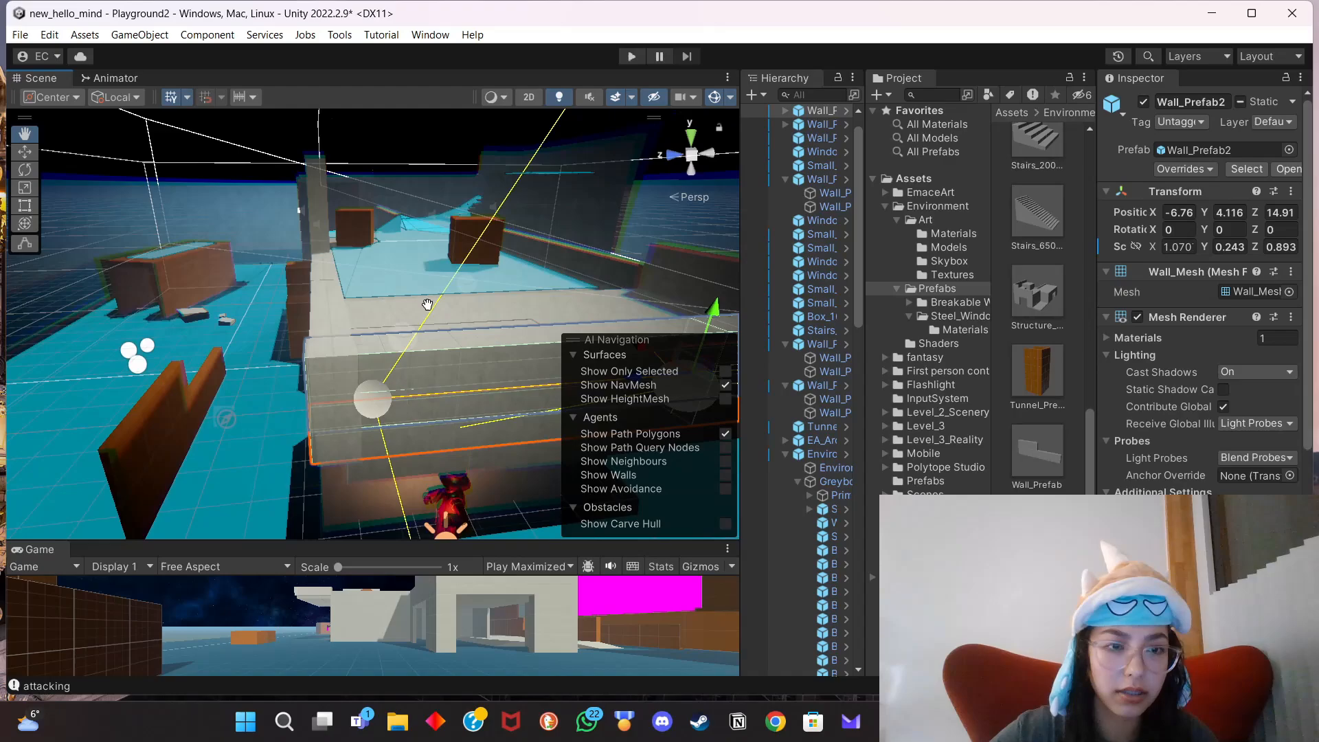
# Shorten the adjoining side wall, rotated 90 degrees, to a Z scale of about 0.518.
pyautogui.press('f')
pyautogui.moveTo(392, 373); pyautogui.dragTo(394, 373)
pyautogui.moveTo(343, 297); pyautogui.dragTo(433, 348, button='middle')
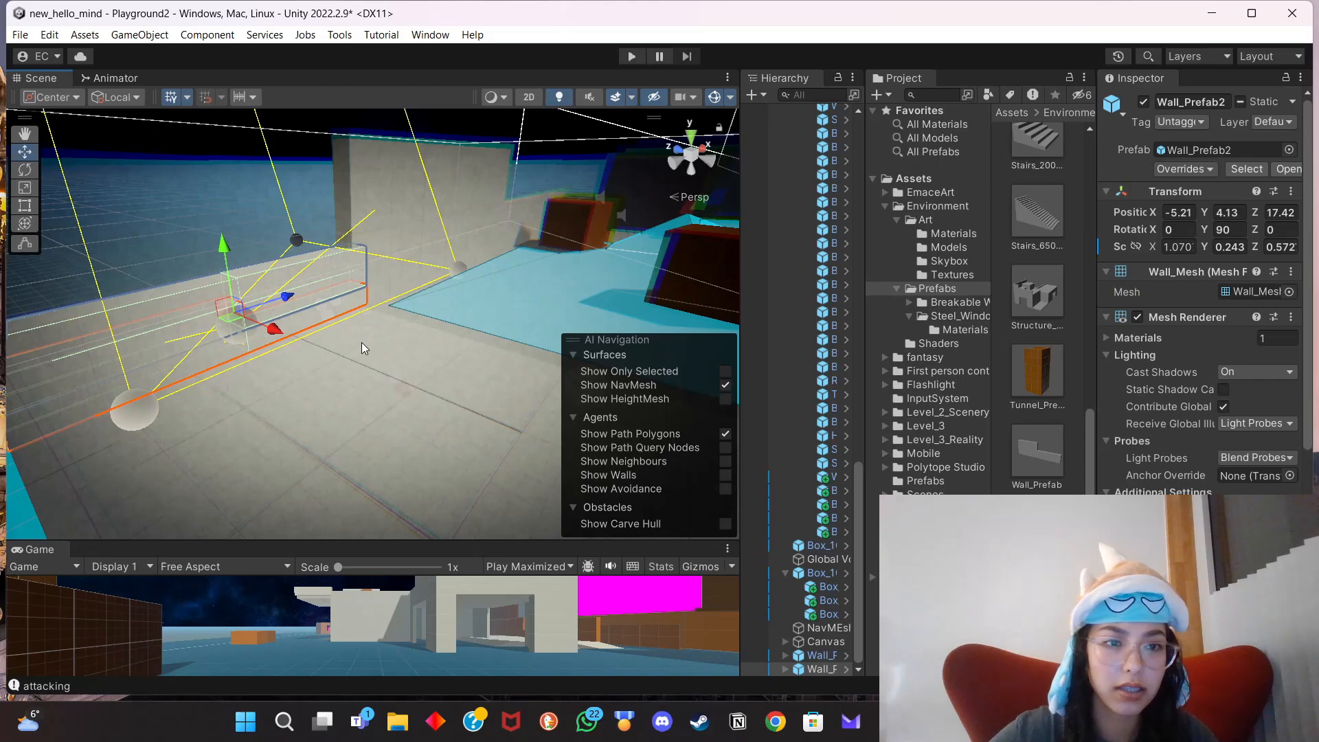
pyautogui.moveTo(362, 343); pyautogui.dragTo(296, 342, button='right')
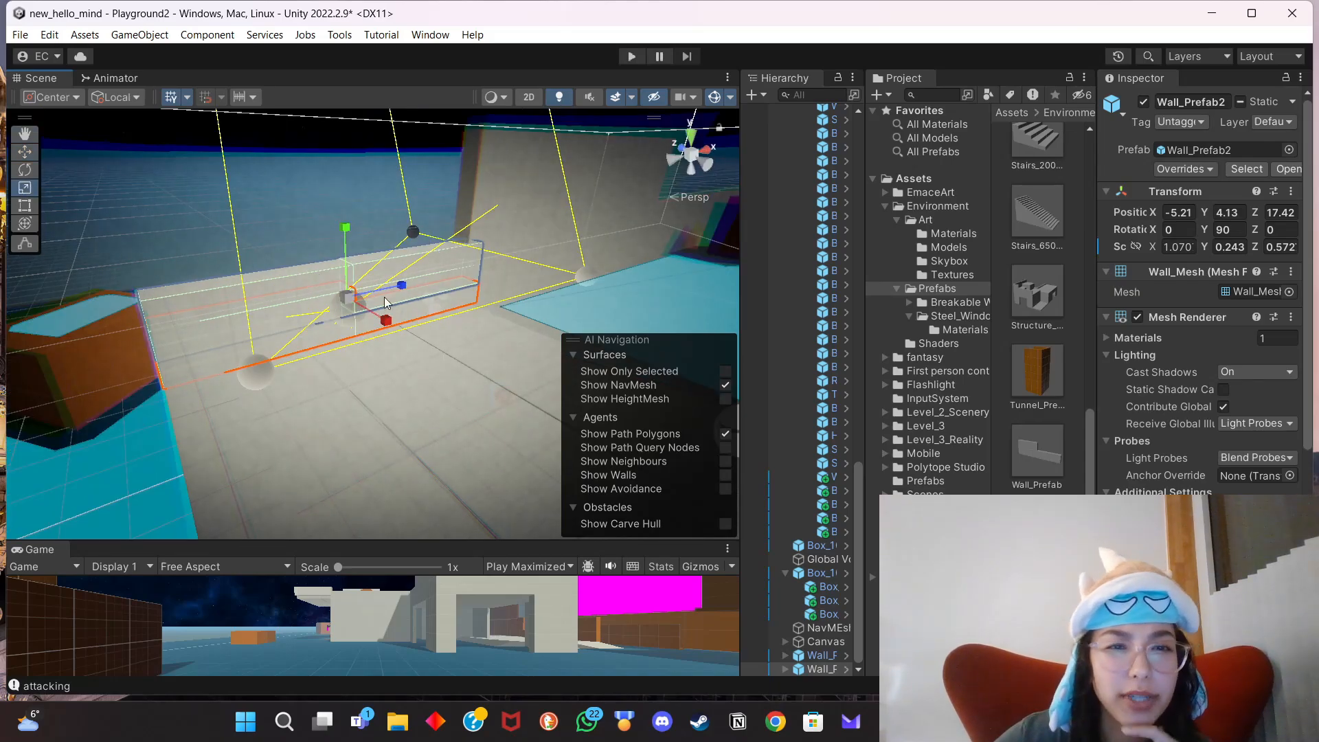
pyautogui.moveTo(404, 294); pyautogui.dragTo(341, 346)
pyautogui.moveTo(353, 390); pyautogui.dragTo(352, 461, button='middle')
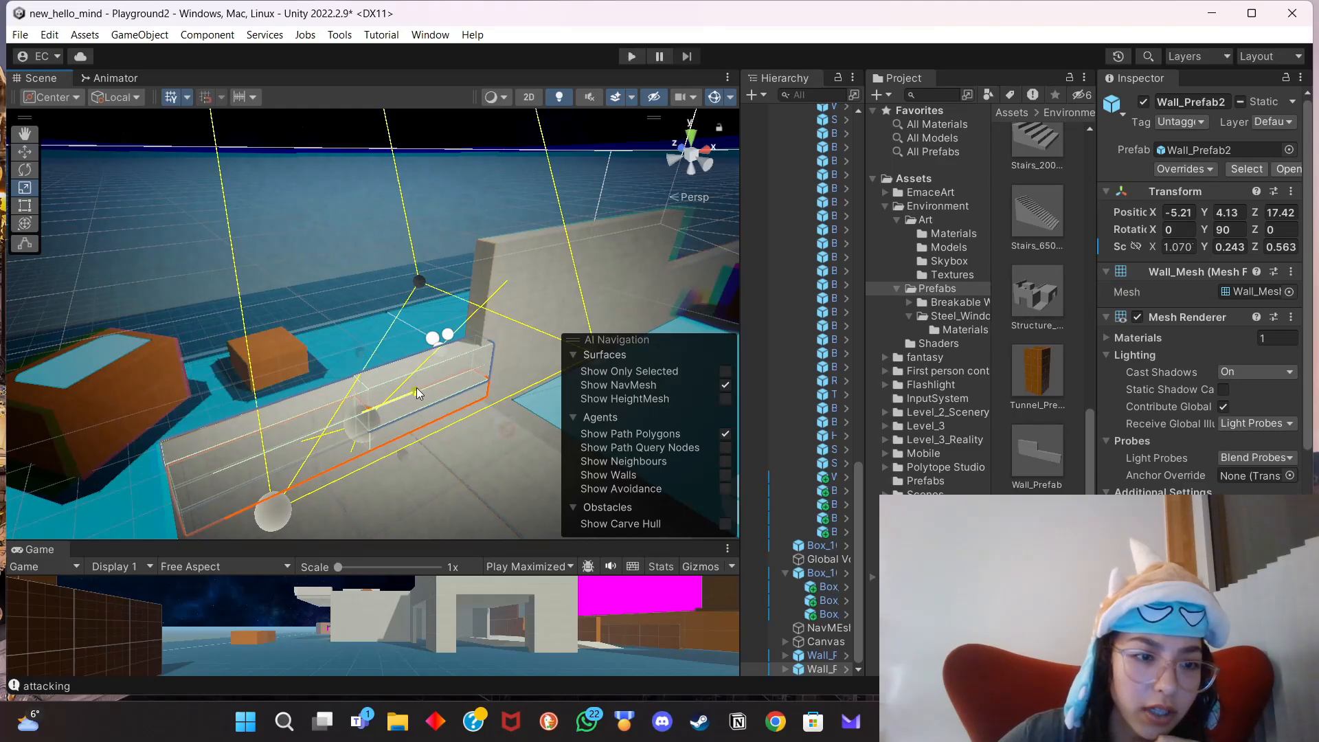
pyautogui.moveTo(416, 389); pyautogui.dragTo(411, 393)
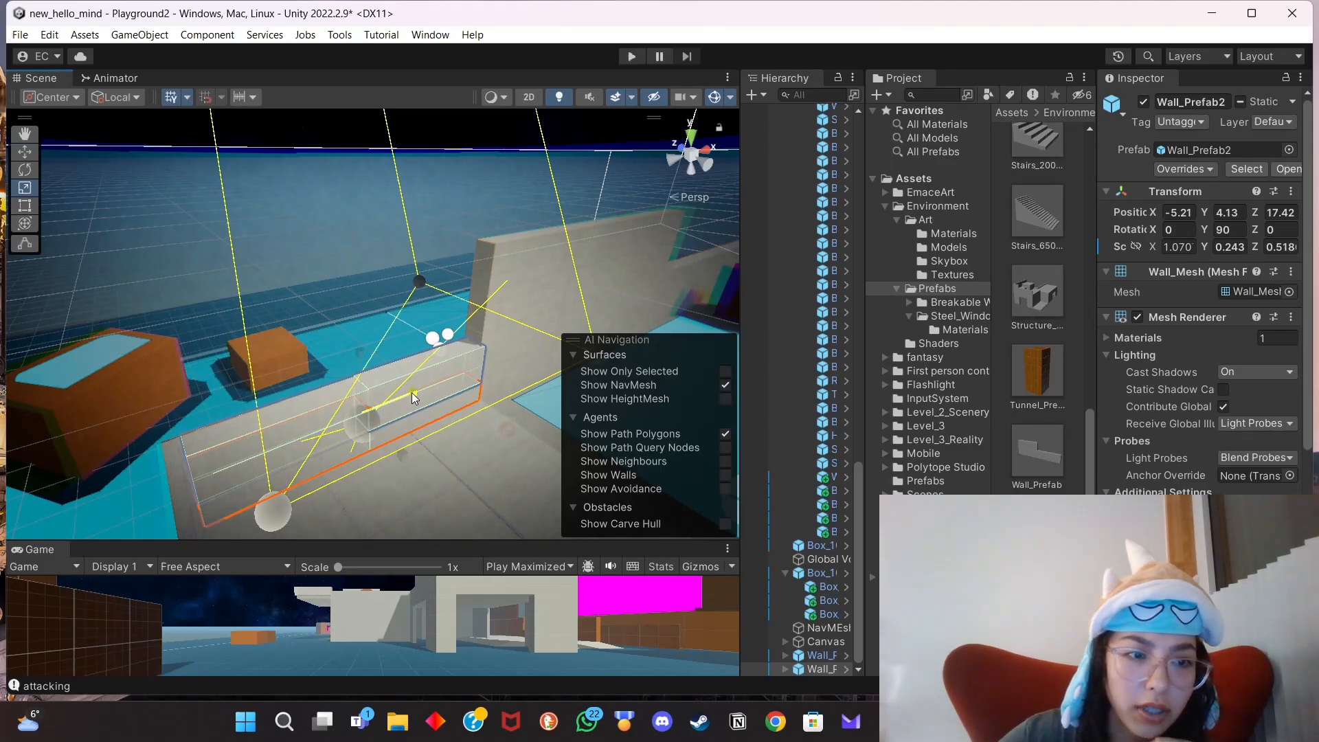
pyautogui.click(554, 382)
# Select the opposite side wall of the ledge and move it along its thickness to a Z position of about 12.35.
pyautogui.moveTo(554, 382); pyautogui.dragTo(810, 424, button='right')
pyautogui.moveTo(474, 405)
pyautogui.mouseDown(button='right')
pyautogui.moveTo(494, 408)
pyautogui.moveTo(470, 409)
pyautogui.mouseUp(button='right')
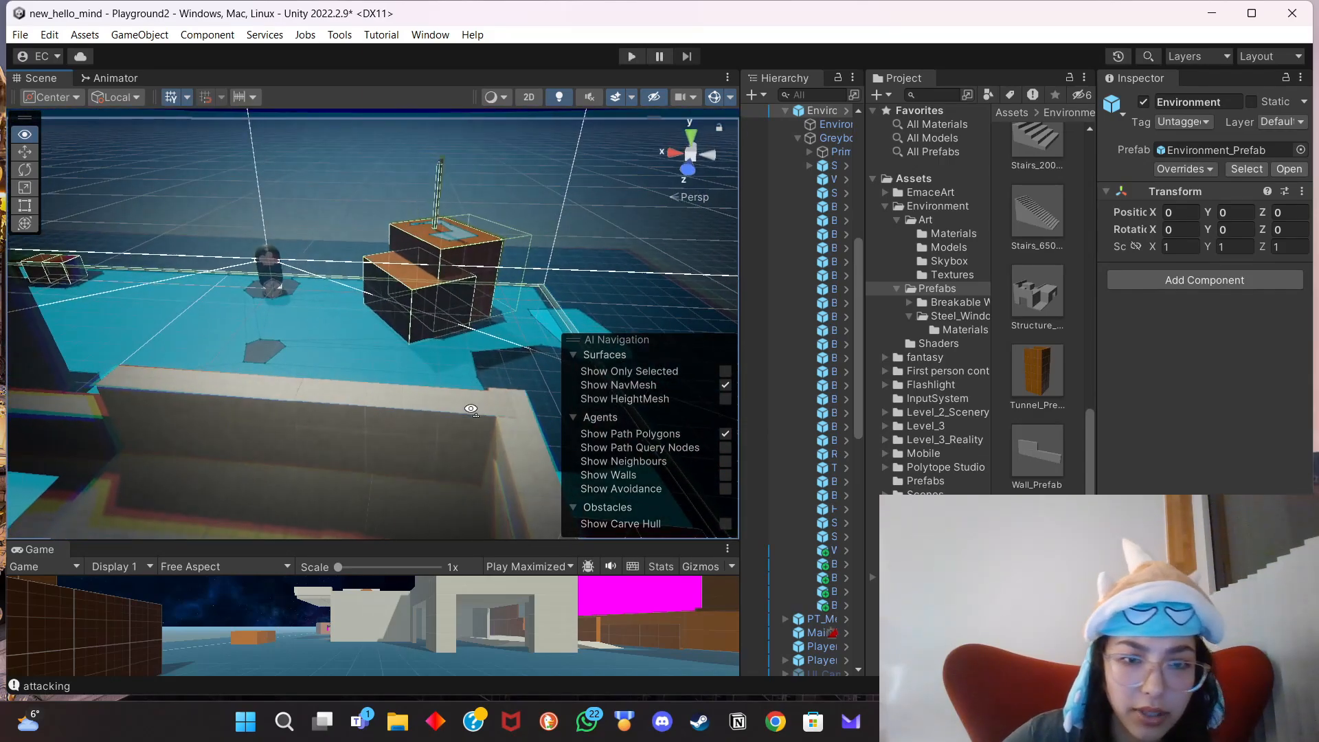
pyautogui.click(464, 410)
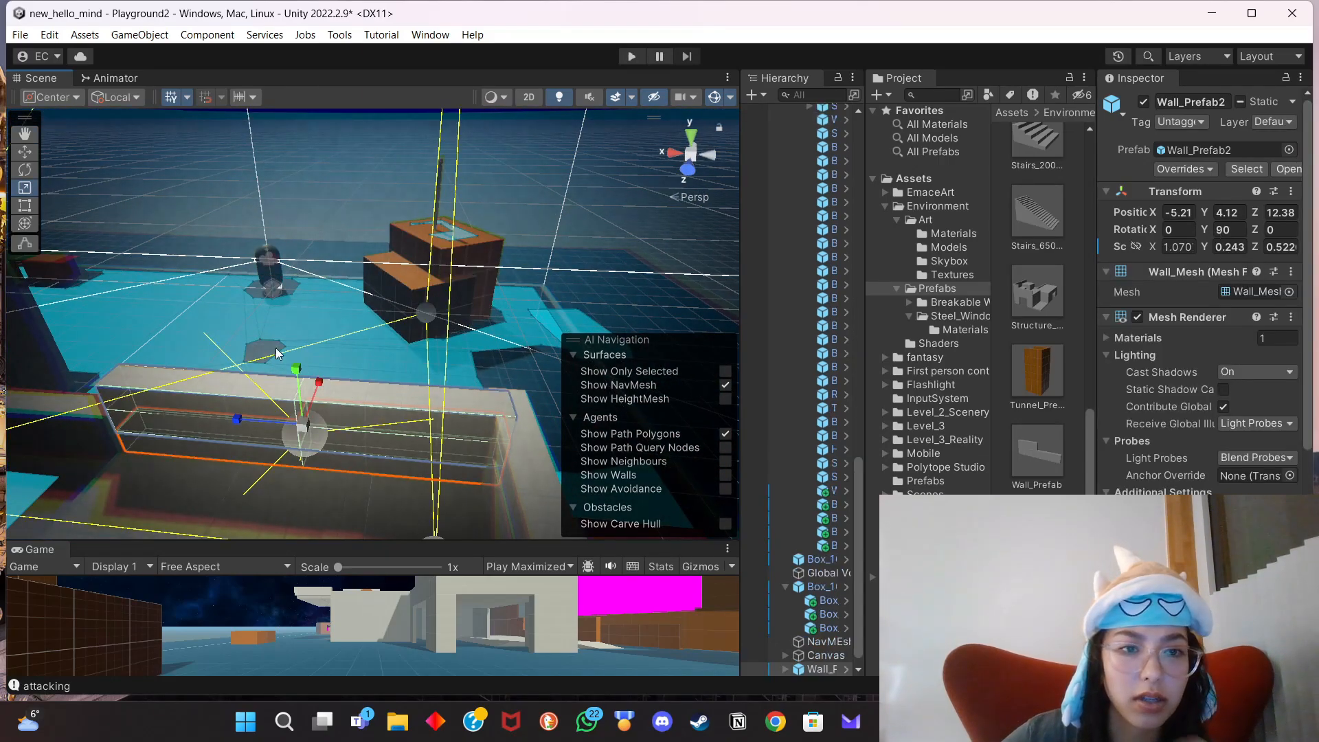
pyautogui.click(26, 157)
pyautogui.moveTo(321, 390); pyautogui.dragTo(325, 386)
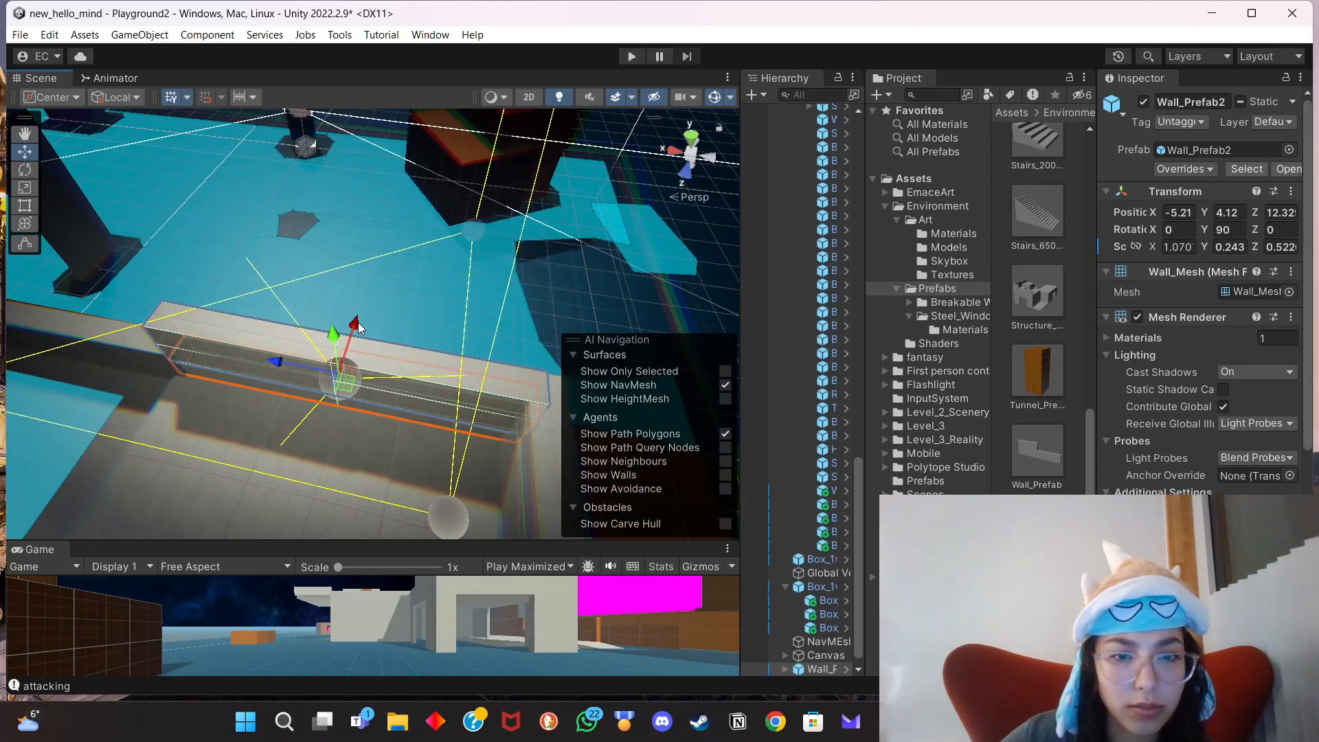
pyautogui.moveTo(358, 323); pyautogui.dragTo(358, 322)
pyautogui.click(402, 298)
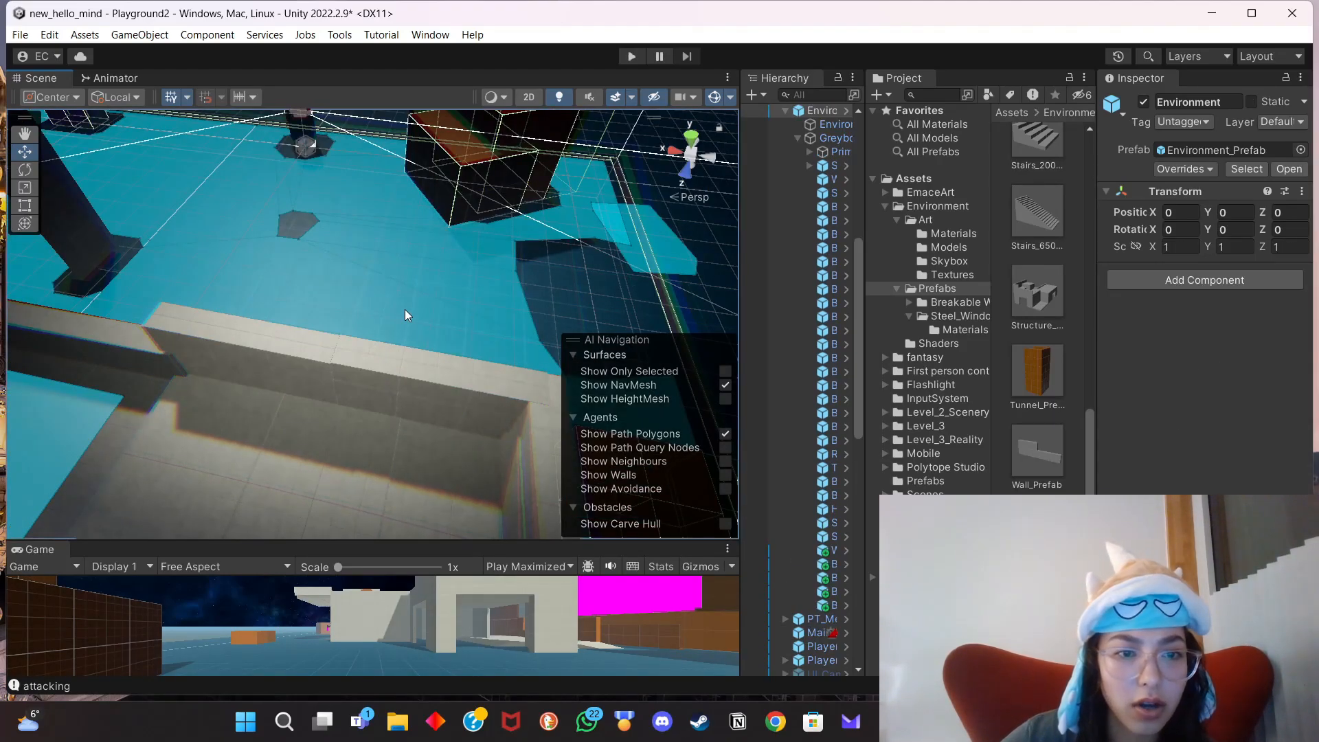
pyautogui.moveTo(405, 331); pyautogui.dragTo(380, 295, button='middle')
pyautogui.click(380, 295)
pyautogui.moveTo(389, 274); pyautogui.dragTo(391, 279)
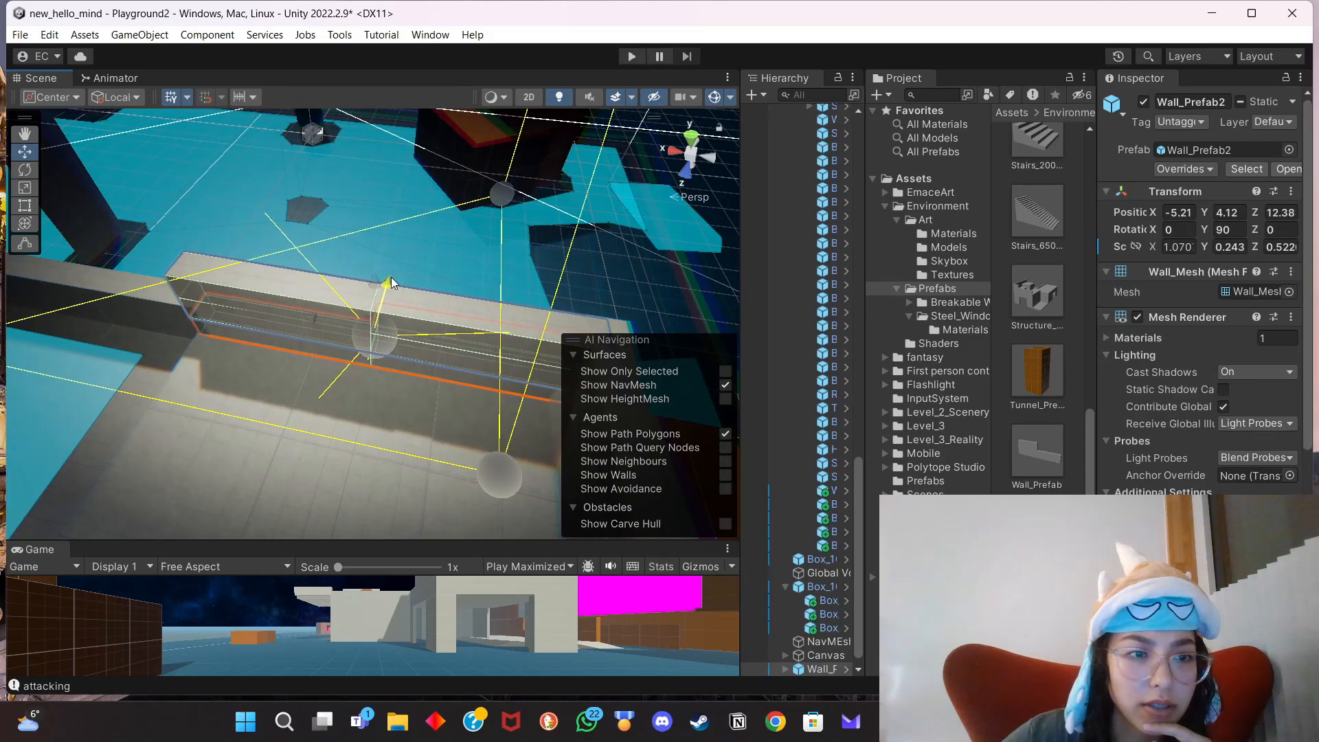
pyautogui.moveTo(390, 278); pyautogui.dragTo(294, 357, button='middle')
# Thicken the opposite side wall to an X scale of about 1.122 and adjust its Z position to about 12.34.
pyautogui.press('r')
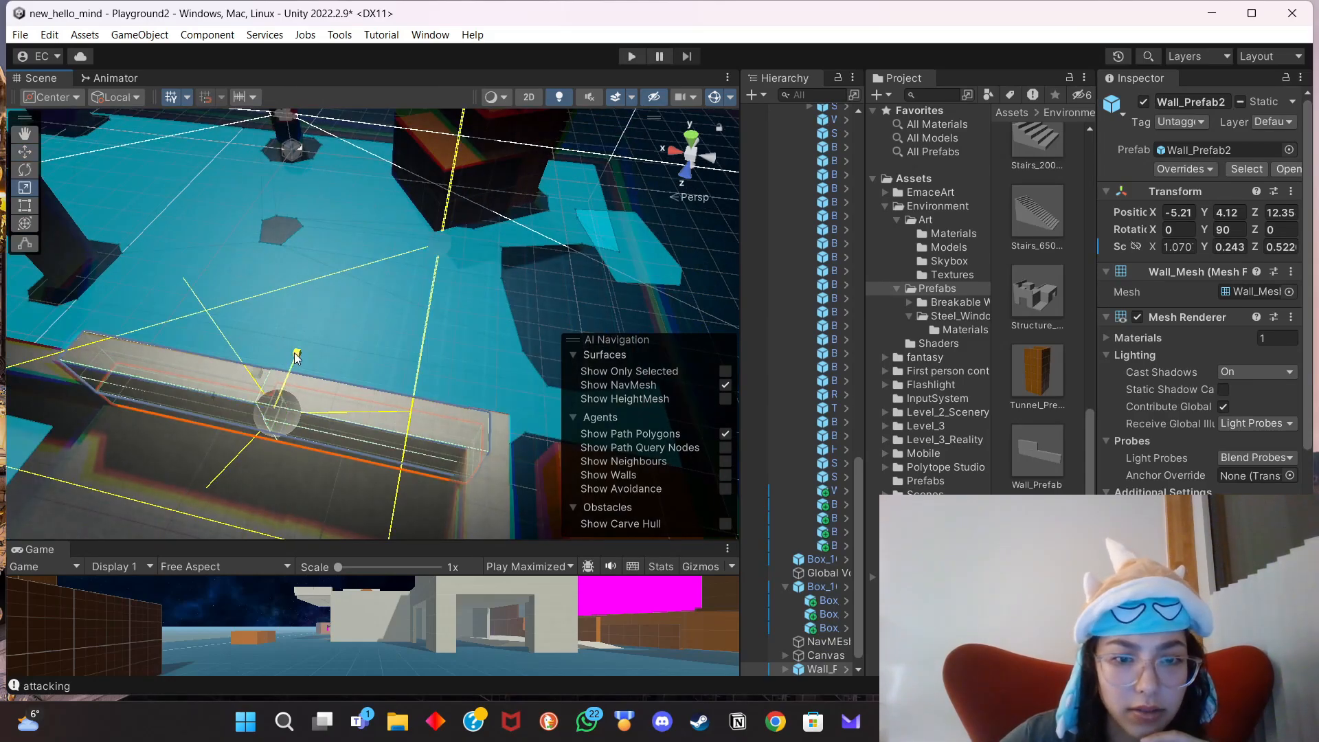
pyautogui.moveTo(294, 358); pyautogui.dragTo(297, 356)
pyautogui.click(331, 421)
pyautogui.hotkey('ctrl', 'z')
pyautogui.click(21, 154)
pyautogui.moveTo(373, 355); pyautogui.dragTo(235, 336, button='right')
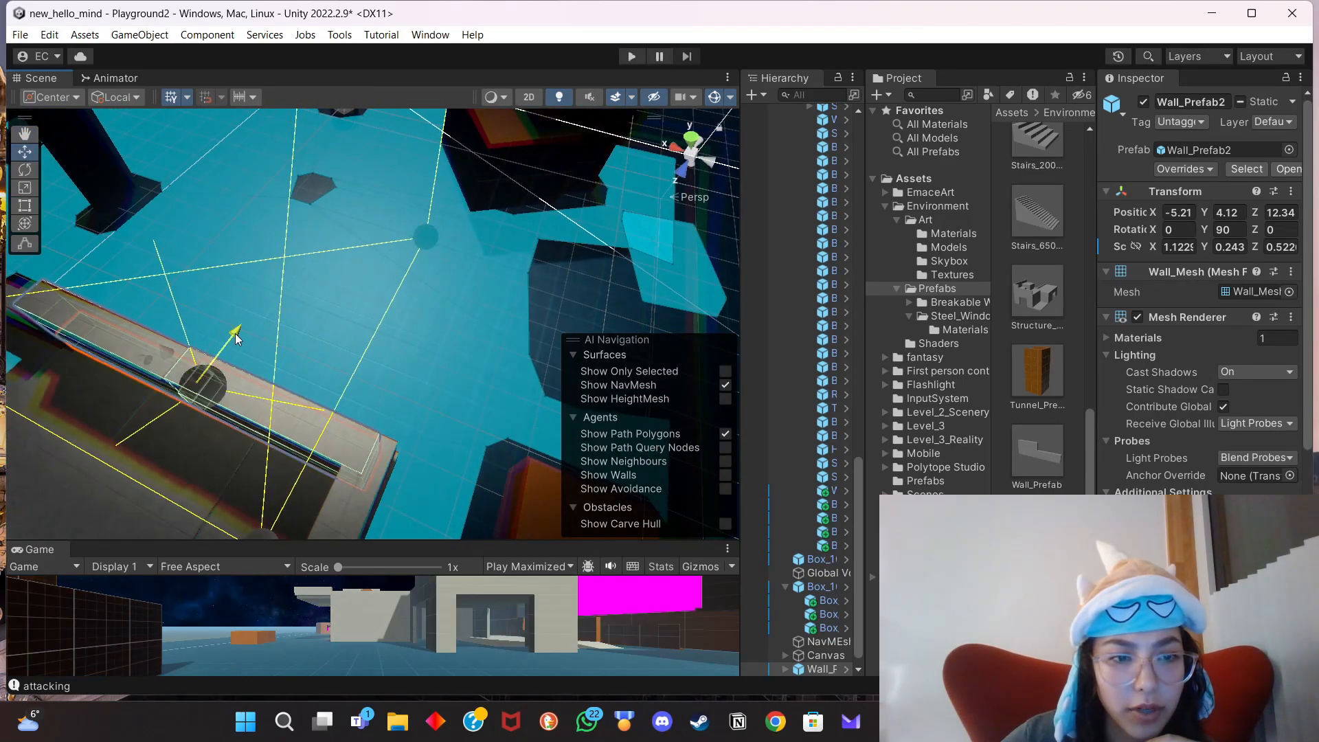
pyautogui.click(320, 336)
# Examine the resized low walls around the raised platform from several angles, checking how their corners meet.
pyautogui.moveTo(309, 341); pyautogui.dragTo(390, 295, button='middle')
pyautogui.moveTo(390, 295); pyautogui.dragTo(246, 283, button='right')
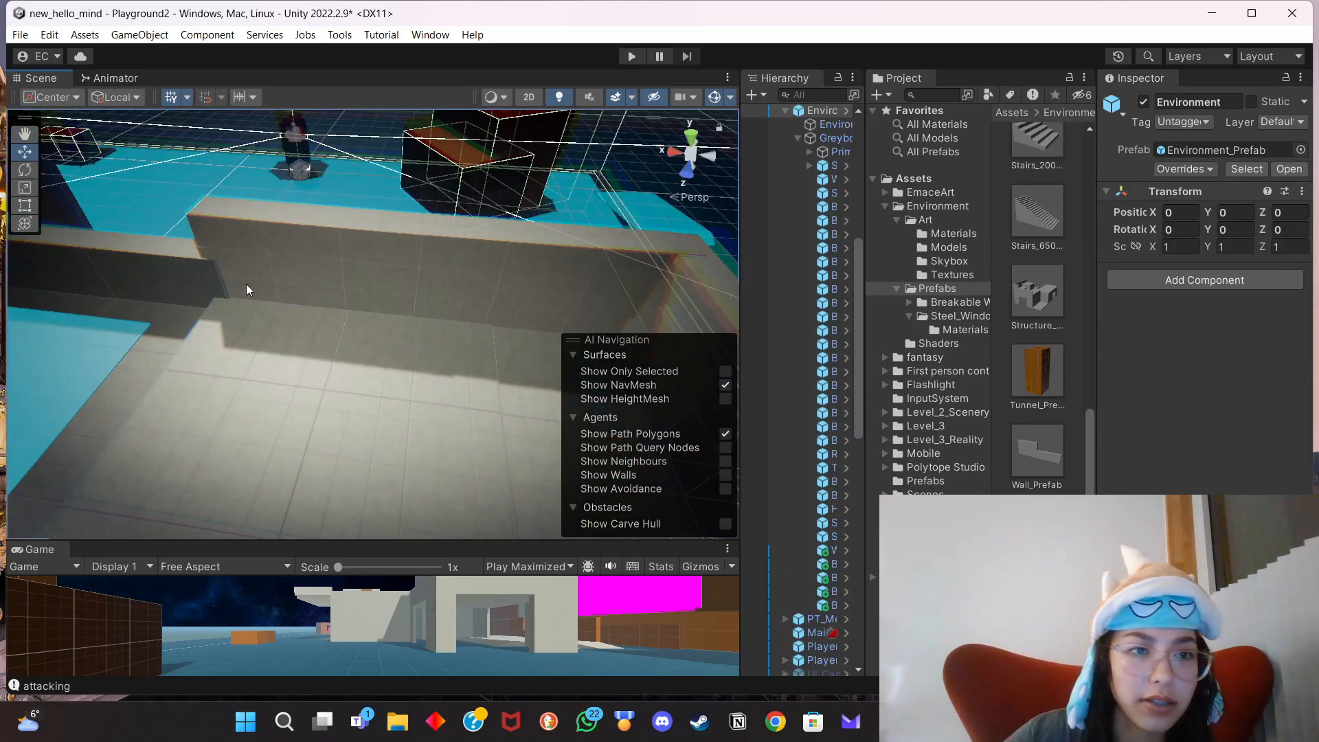
pyautogui.click(280, 256)
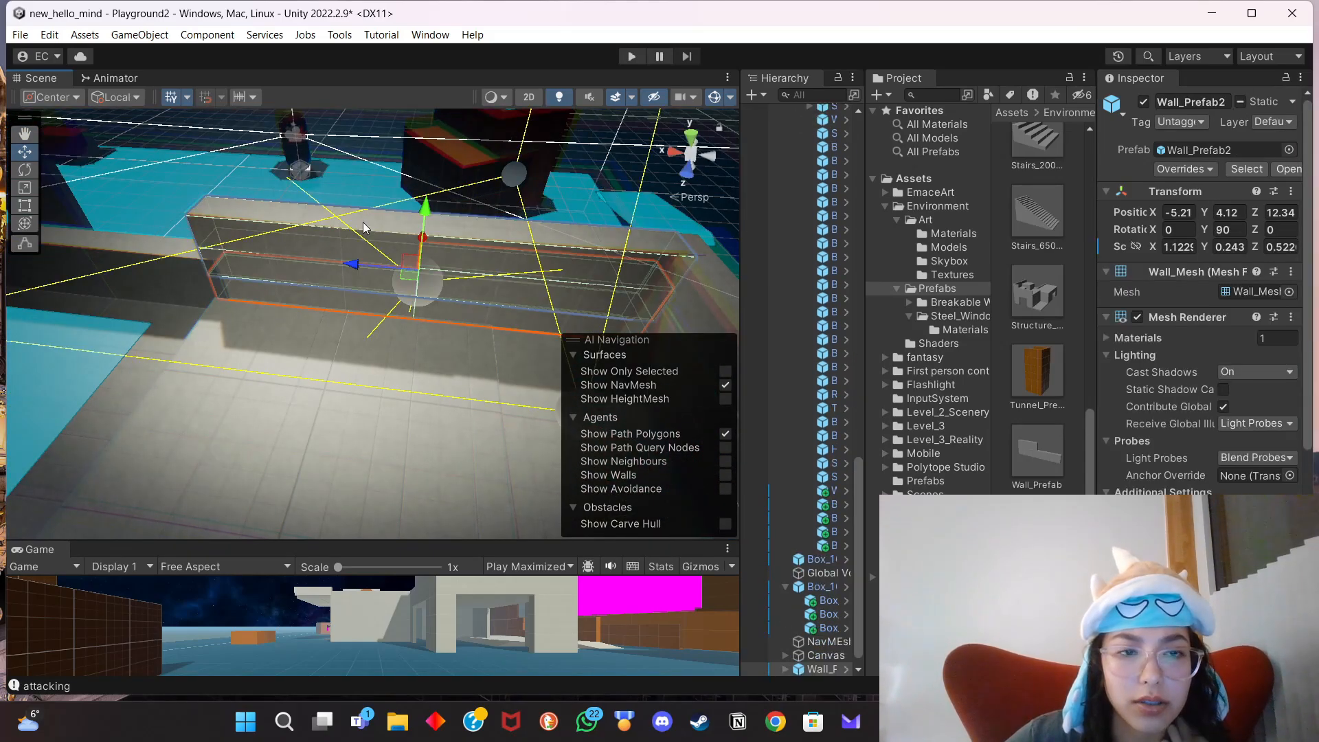
pyautogui.click(288, 343)
pyautogui.moveTo(292, 348); pyautogui.dragTo(459, 234, button='middle')
pyautogui.moveTo(460, 234); pyautogui.dragTo(715, 240, button='right')
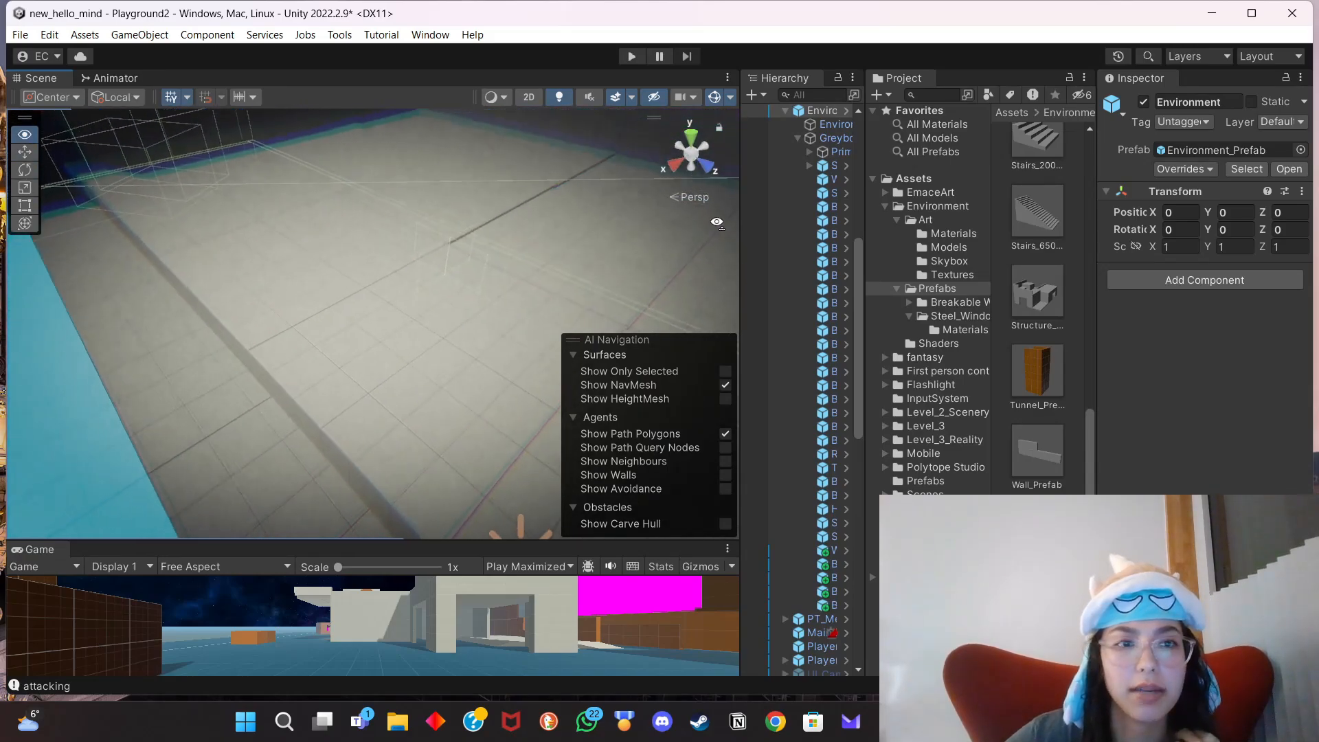
pyautogui.scroll(-3, 398, 352)
pyautogui.moveTo(398, 353); pyautogui.dragTo(485, 310, button='middle')
pyautogui.scroll(-3, 485, 310)
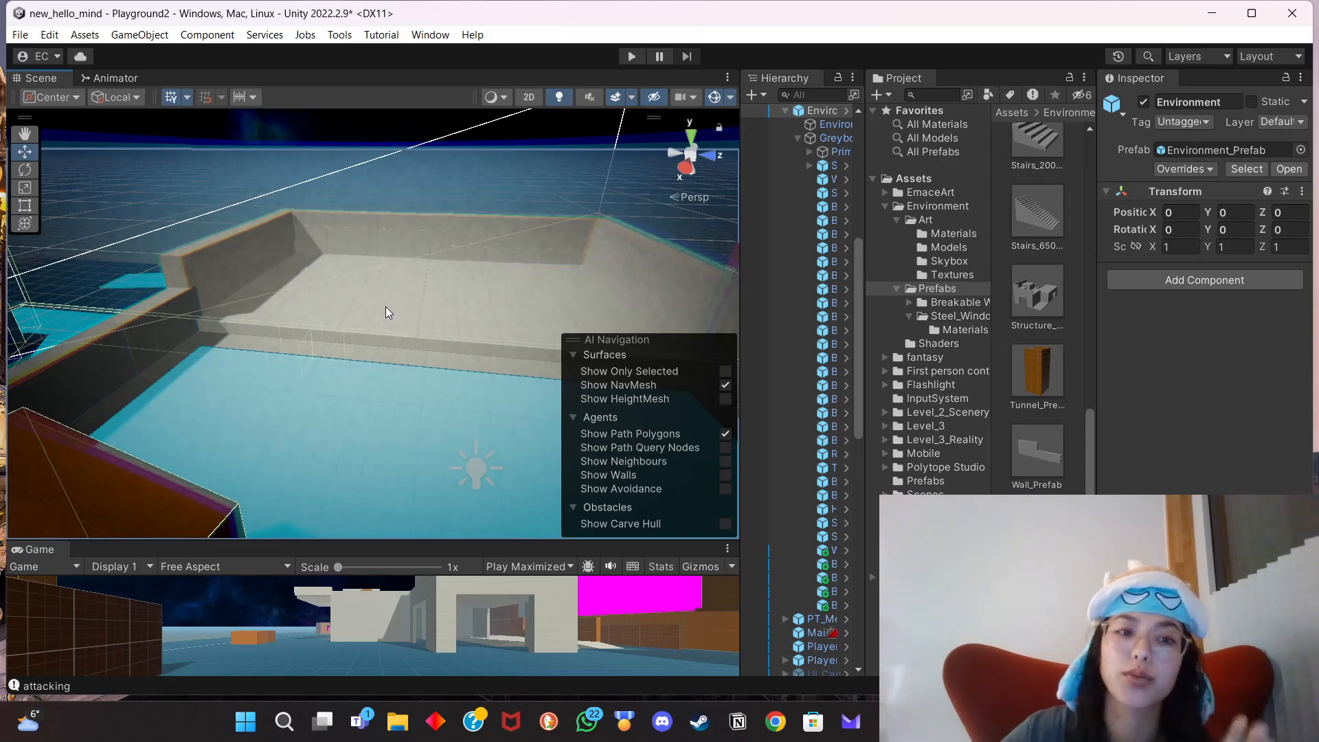
pyautogui.moveTo(397, 303); pyautogui.dragTo(526, 282, button='middle')
pyautogui.scroll(-3, 451, 349)
# Place another Wall_Prefab2 above the raised platform and set its Y rotation to 90.
pyautogui.click(253, 374)
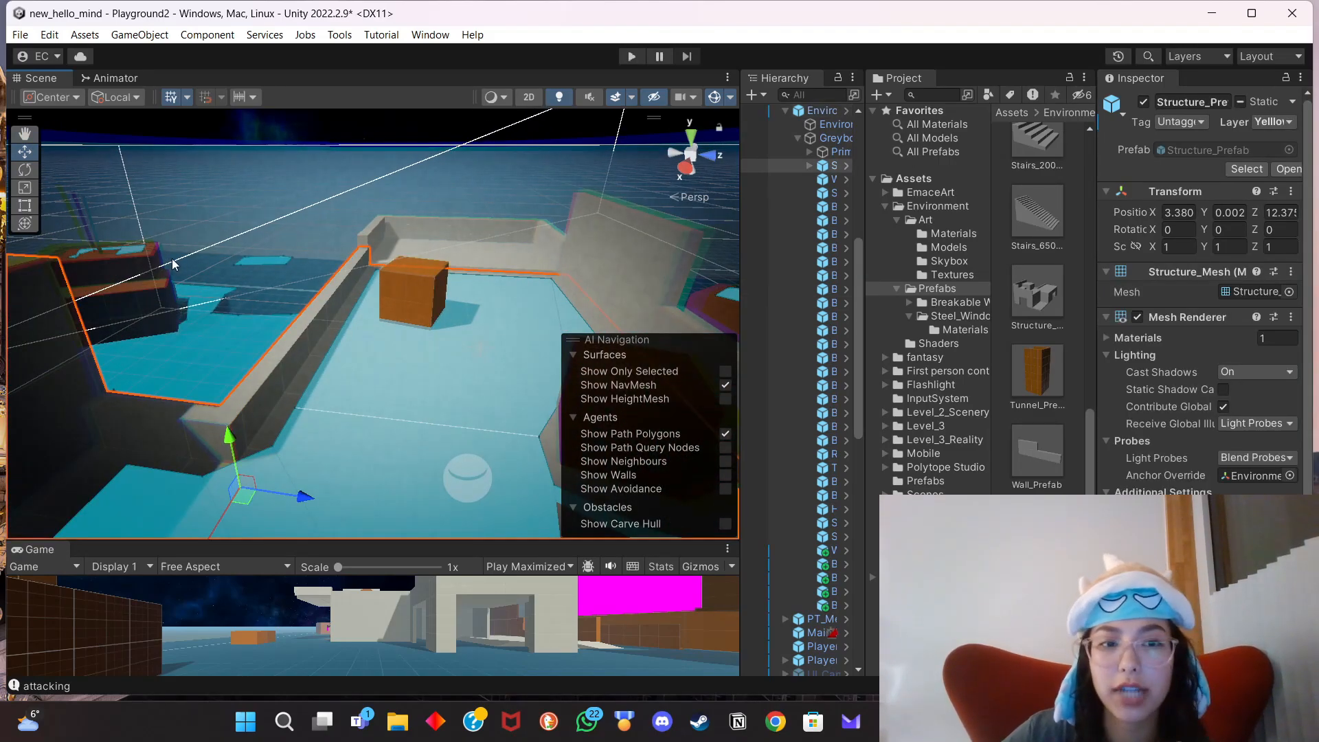
pyautogui.click(233, 275)
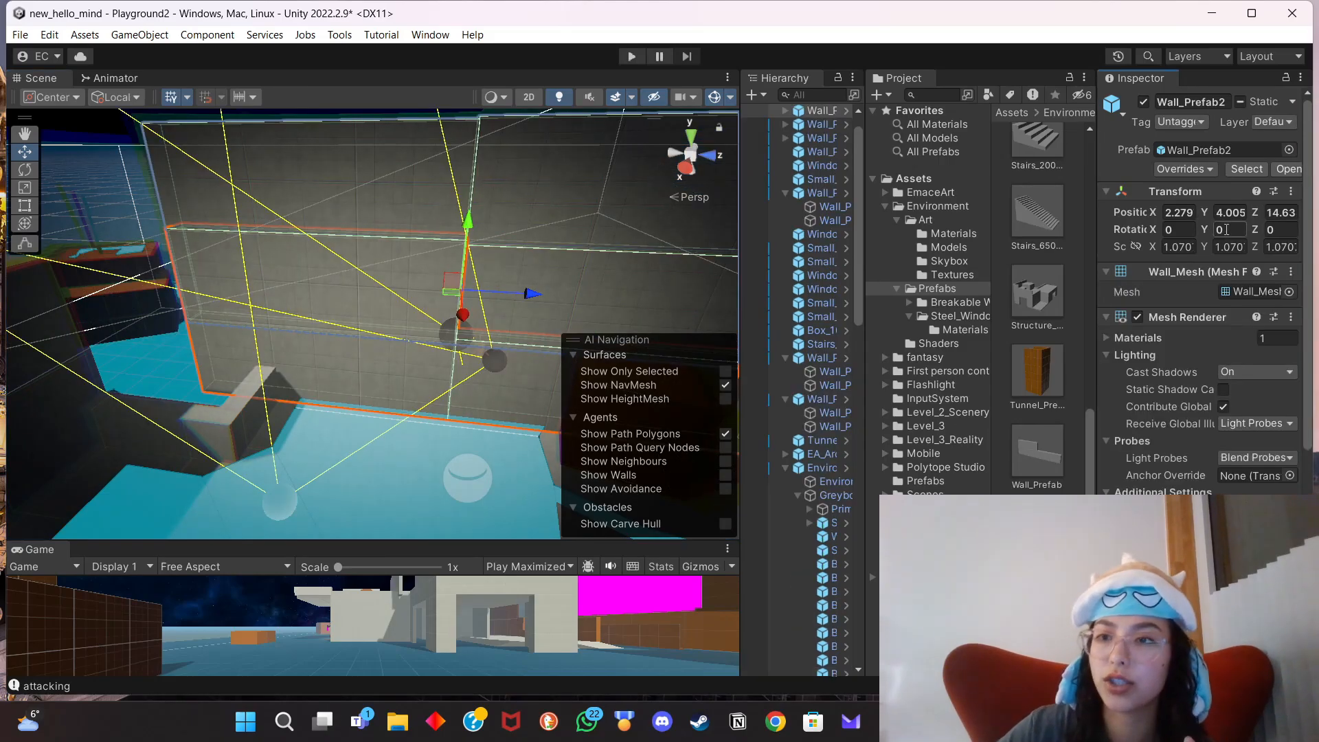
pyautogui.write('90')
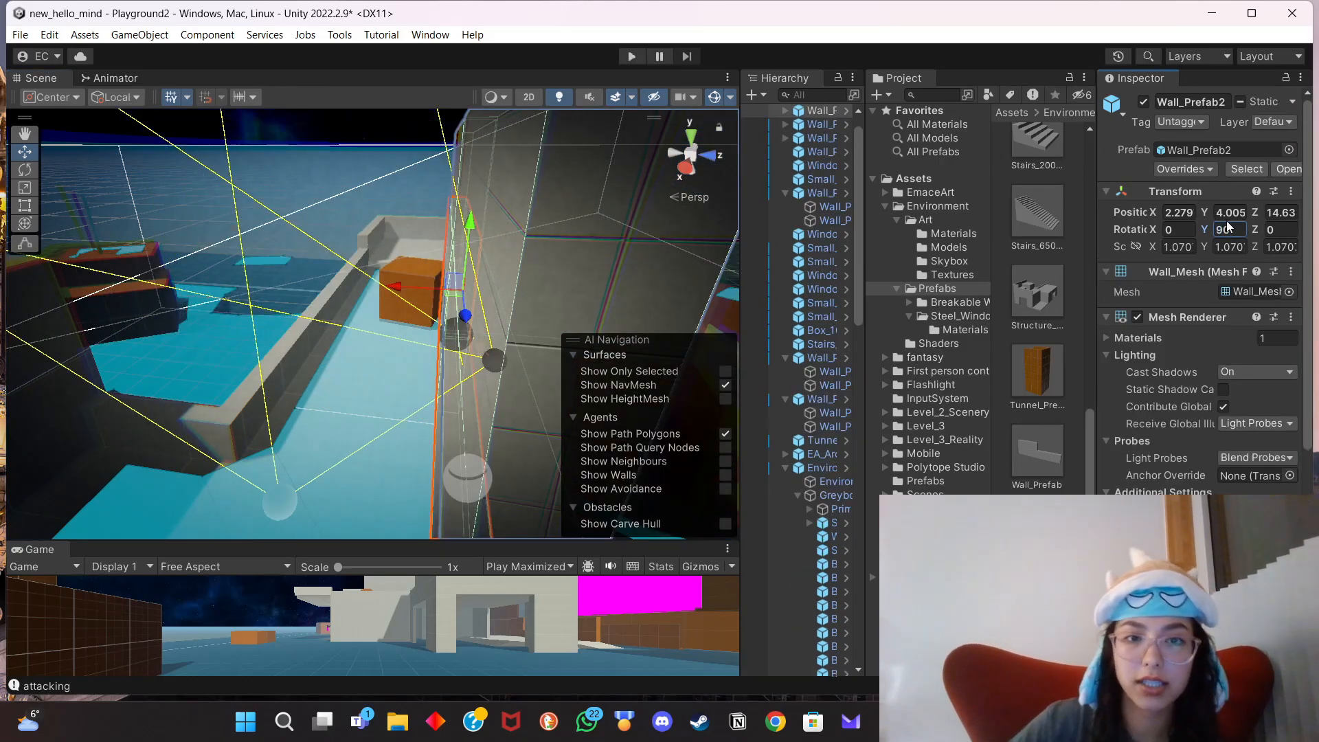
# Thin the new wall to an X scale of 0.285 and move it to the platform's edge, about X -0.68, Z 12.35.
pyautogui.moveTo(397, 282); pyautogui.dragTo(358, 284)
pyautogui.moveTo(443, 390); pyautogui.dragTo(525, 315, button='right')
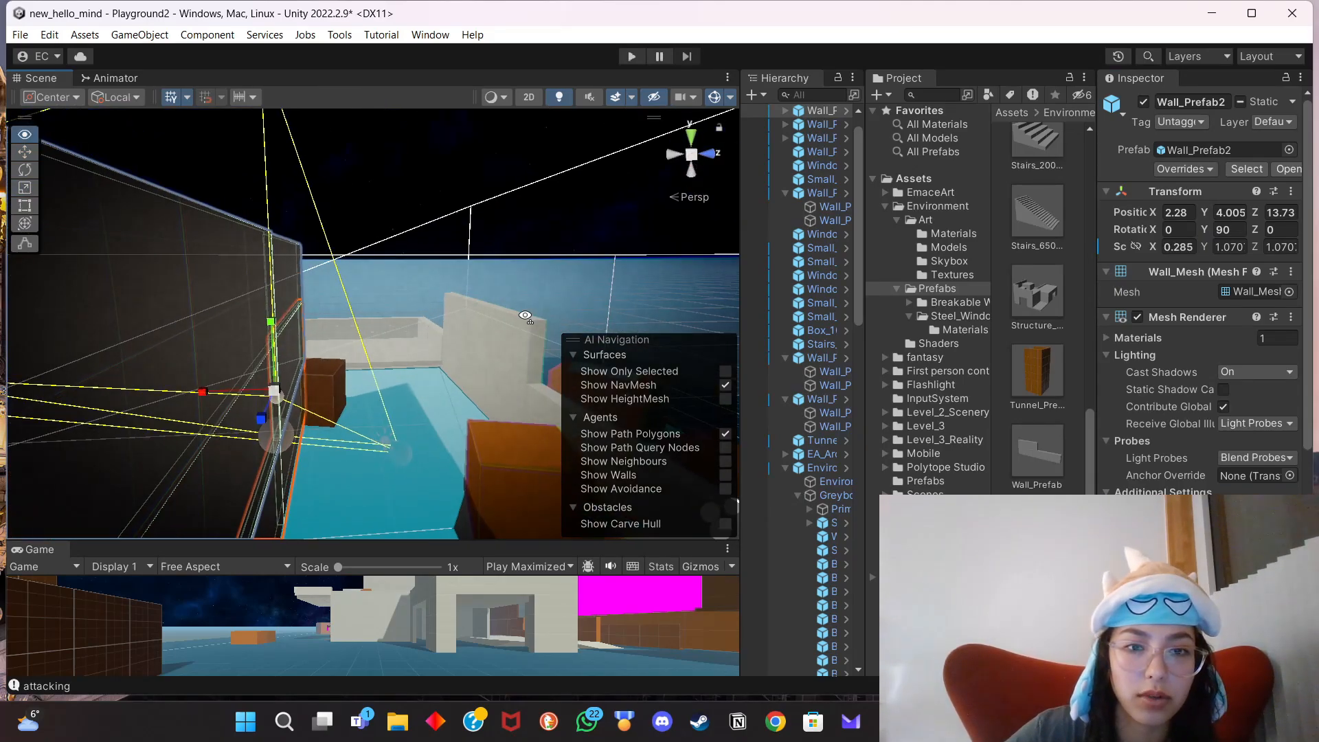
pyautogui.moveTo(394, 384); pyautogui.dragTo(442, 345, button='middle')
pyautogui.press('w')
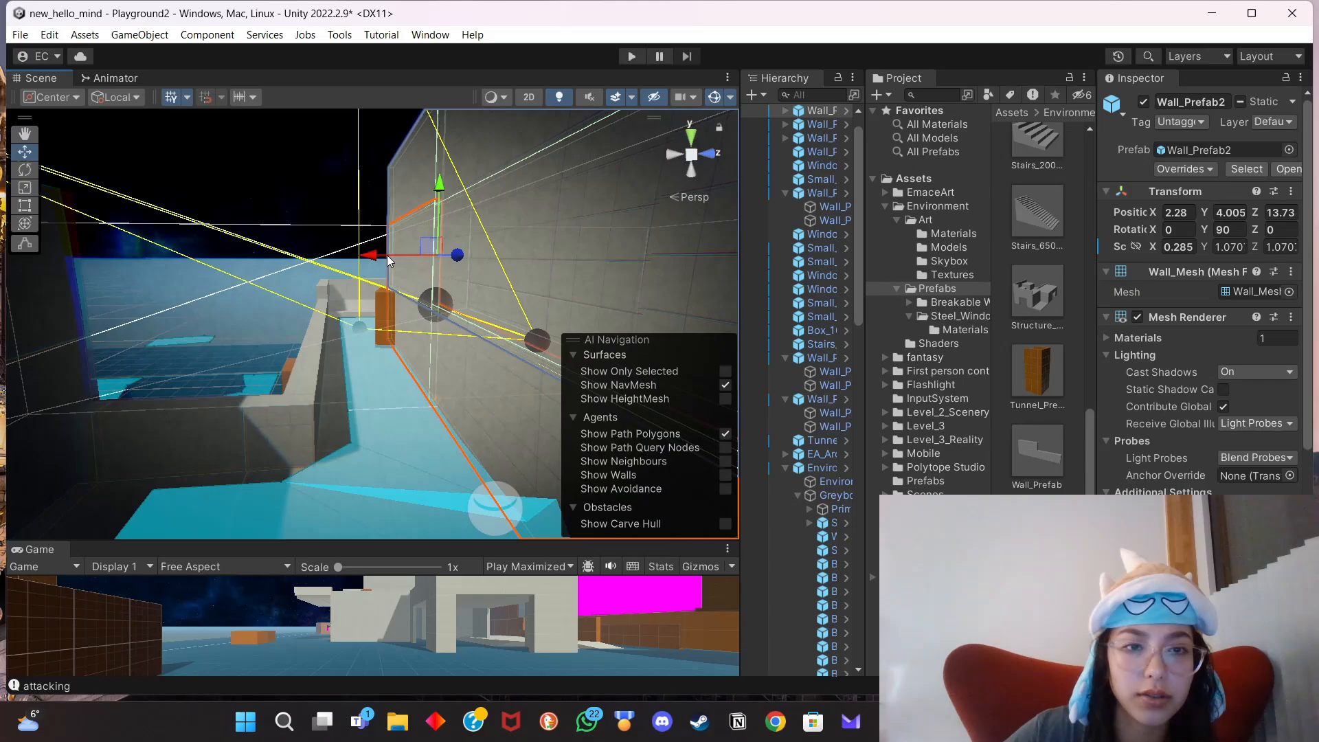
pyautogui.moveTo(373, 254); pyautogui.dragTo(189, 282)
pyautogui.moveTo(282, 265); pyautogui.dragTo(433, 208)
pyautogui.keyDown('alt'); pyautogui.moveTo(309, 405); pyautogui.dragTo(453, 397); pyautogui.keyUp('alt')
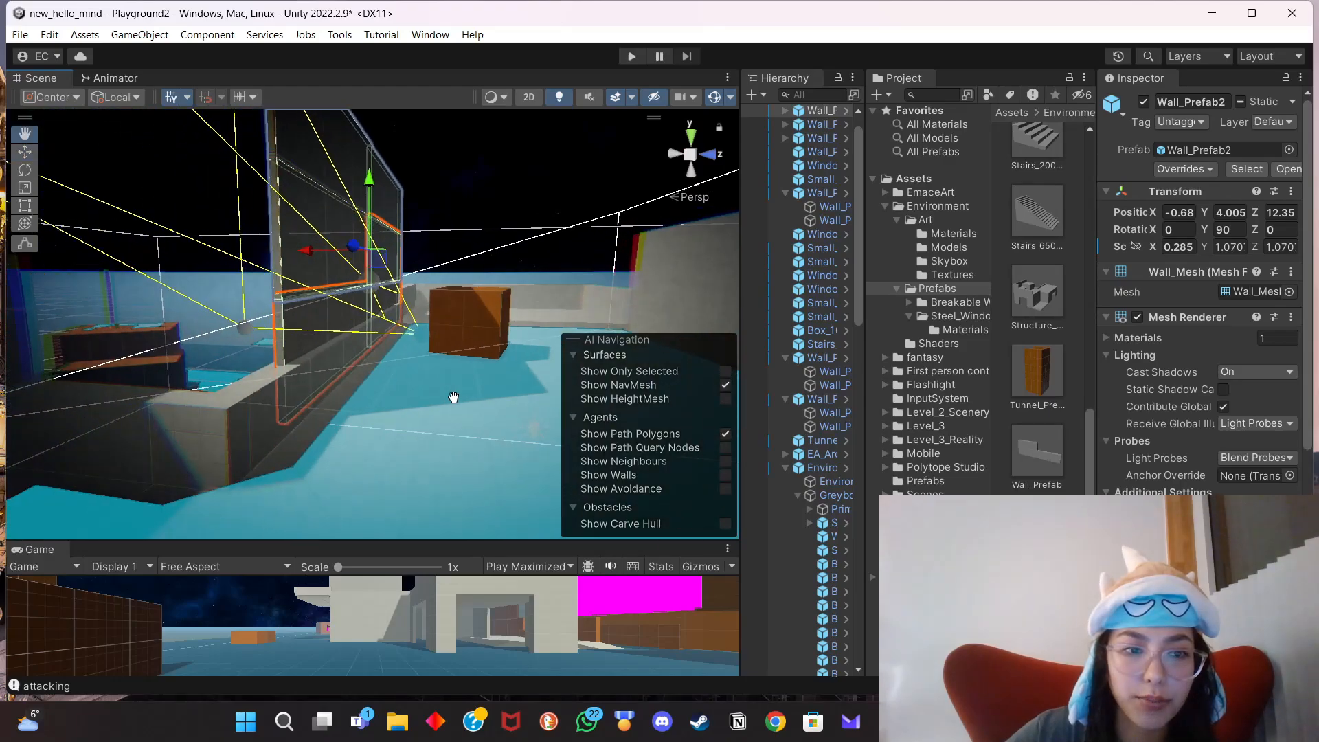
# Thicken the new wall to an X scale of about 0.915 and align it with the ledge at Z about 12.37.
pyautogui.moveTo(453, 397); pyautogui.dragTo(491, 402, button='middle')
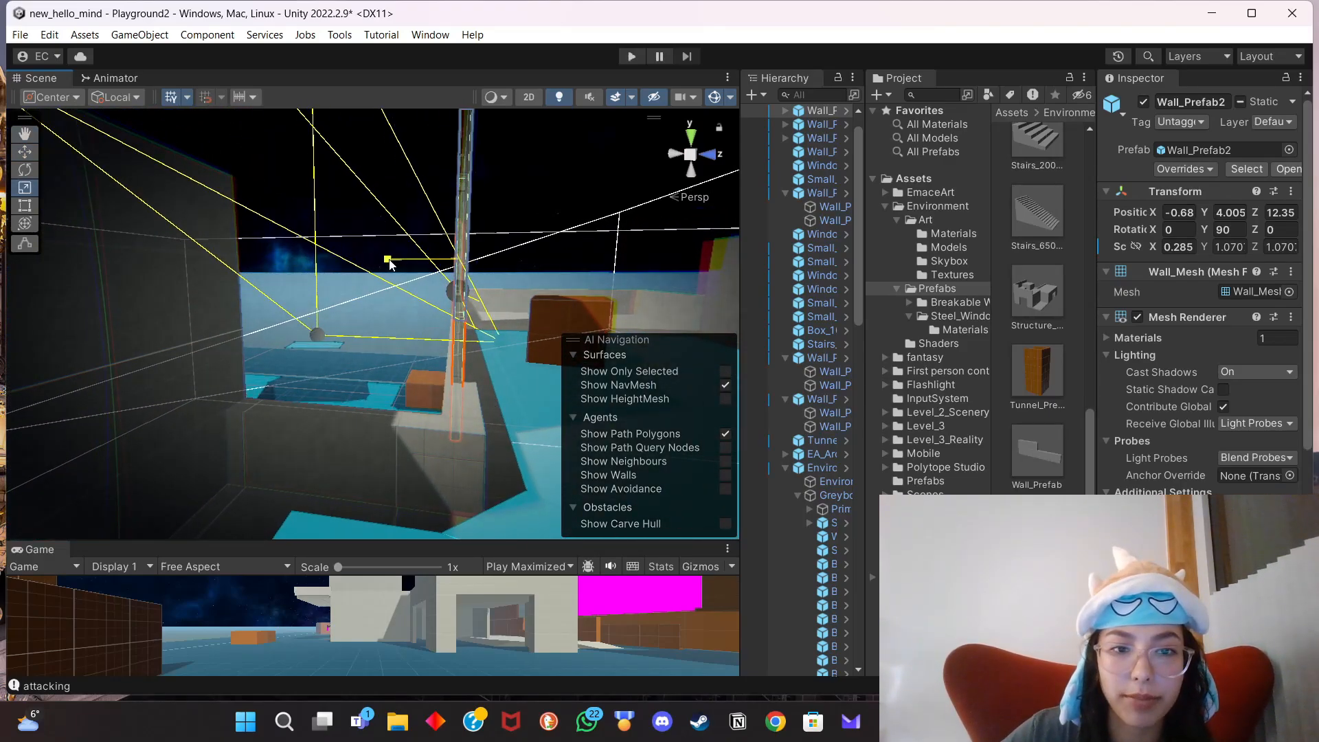
pyautogui.moveTo(389, 263); pyautogui.dragTo(257, 289)
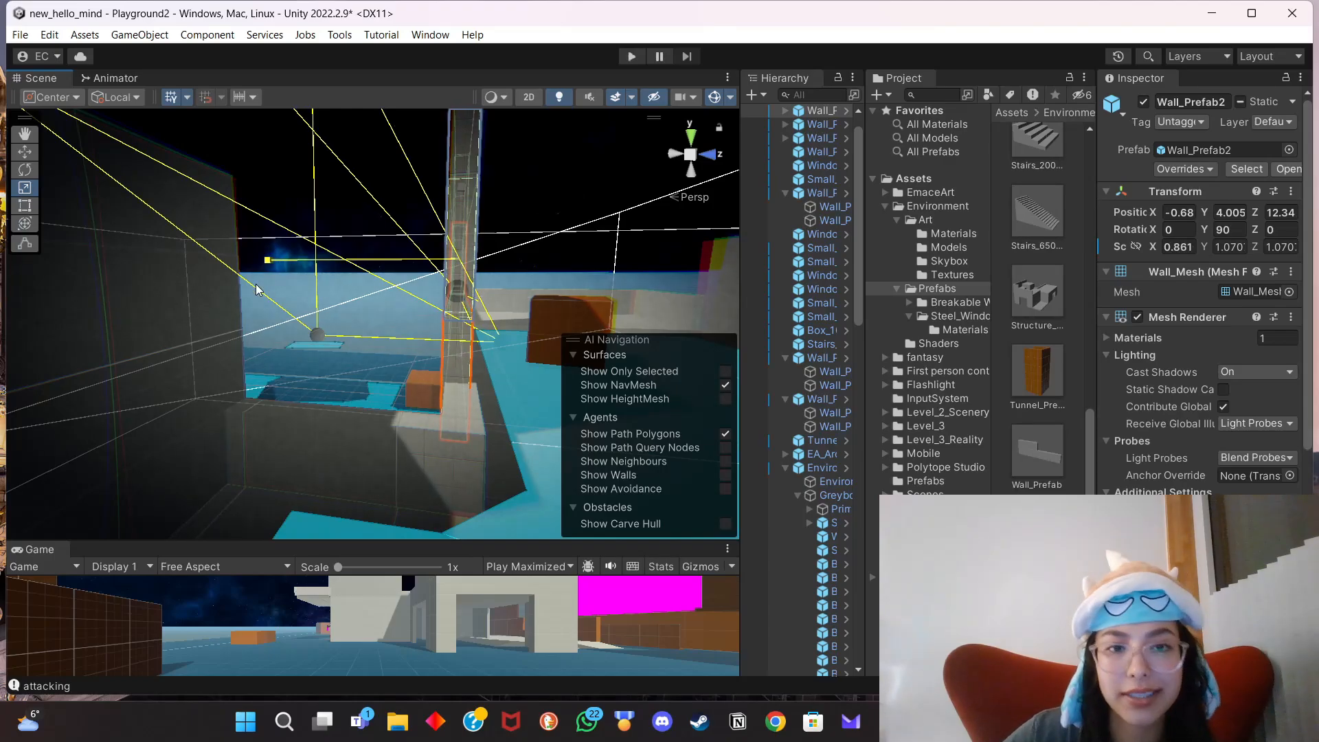
pyautogui.press('w')
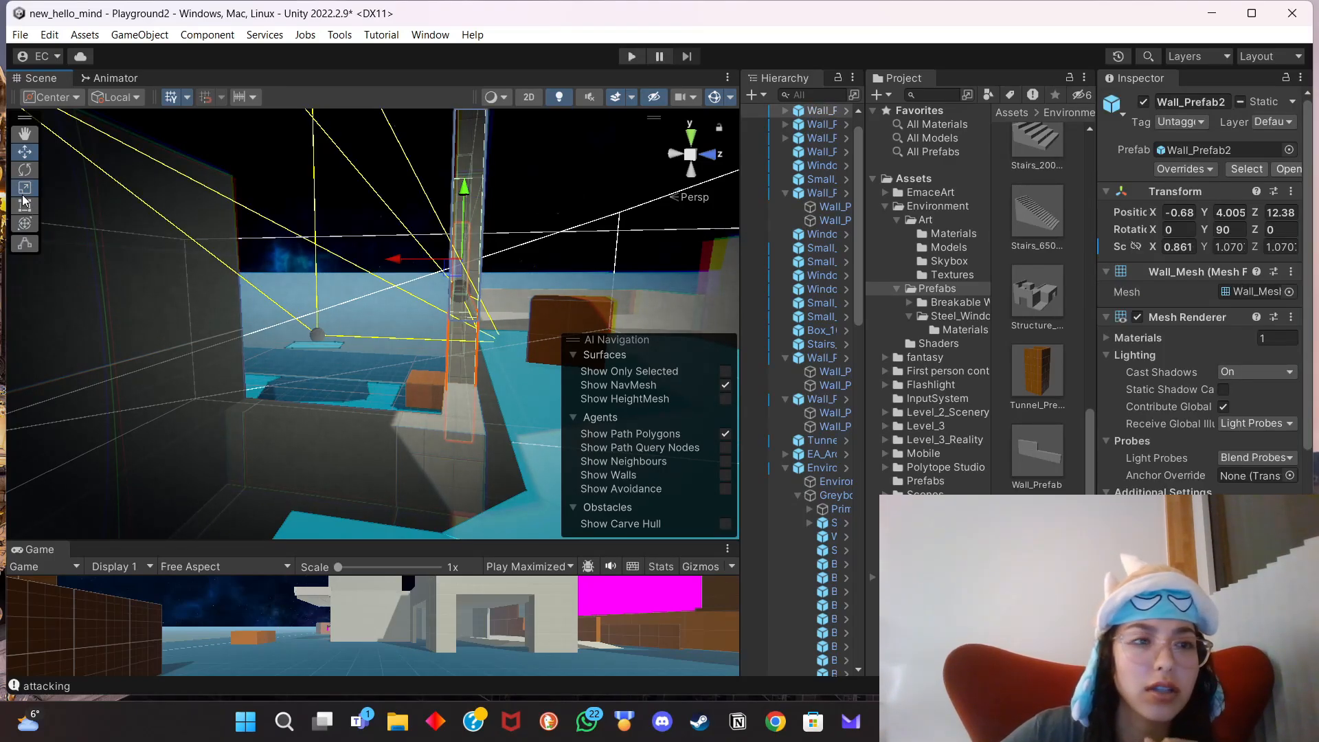
pyautogui.moveTo(393, 261); pyautogui.dragTo(389, 260)
pyautogui.moveTo(389, 264); pyautogui.dragTo(220, 456, button='middle')
pyautogui.click(220, 457)
pyautogui.hotkey('ctrl', 'z')
pyautogui.press('w')
pyautogui.moveTo(364, 308); pyautogui.dragTo(491, 349, button='middle')
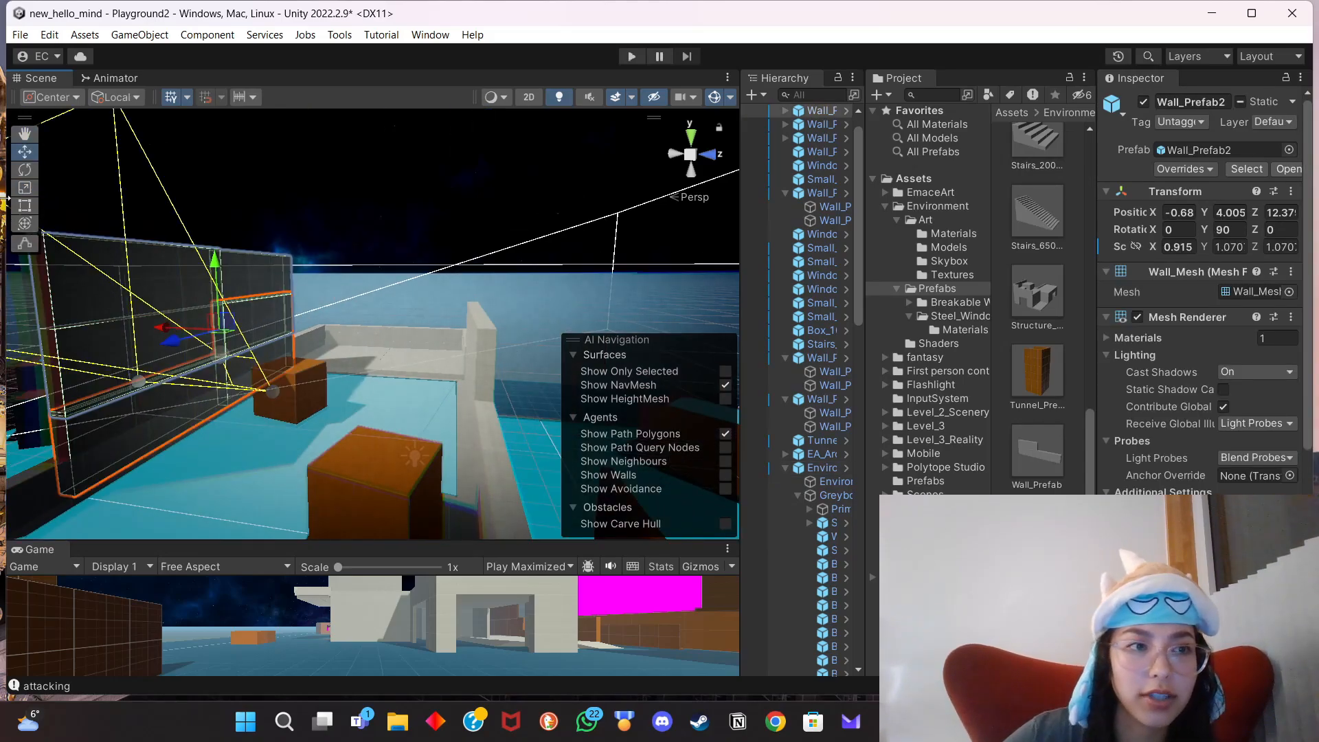
# Reduce the new wall's Y scale to about 0.636 and adjust its height on the ledge.
pyautogui.click(25, 188)
pyautogui.moveTo(215, 264)
pyautogui.mouseDown()
pyautogui.moveTo(221, 291)
pyautogui.moveTo(215, 266)
pyautogui.moveTo(214, 283)
pyautogui.mouseUp()
pyautogui.click(25, 154)
pyautogui.moveTo(365, 386); pyautogui.dragTo(419, 366, button='right')
pyautogui.moveTo(356, 399); pyautogui.dragTo(442, 368, button='middle')
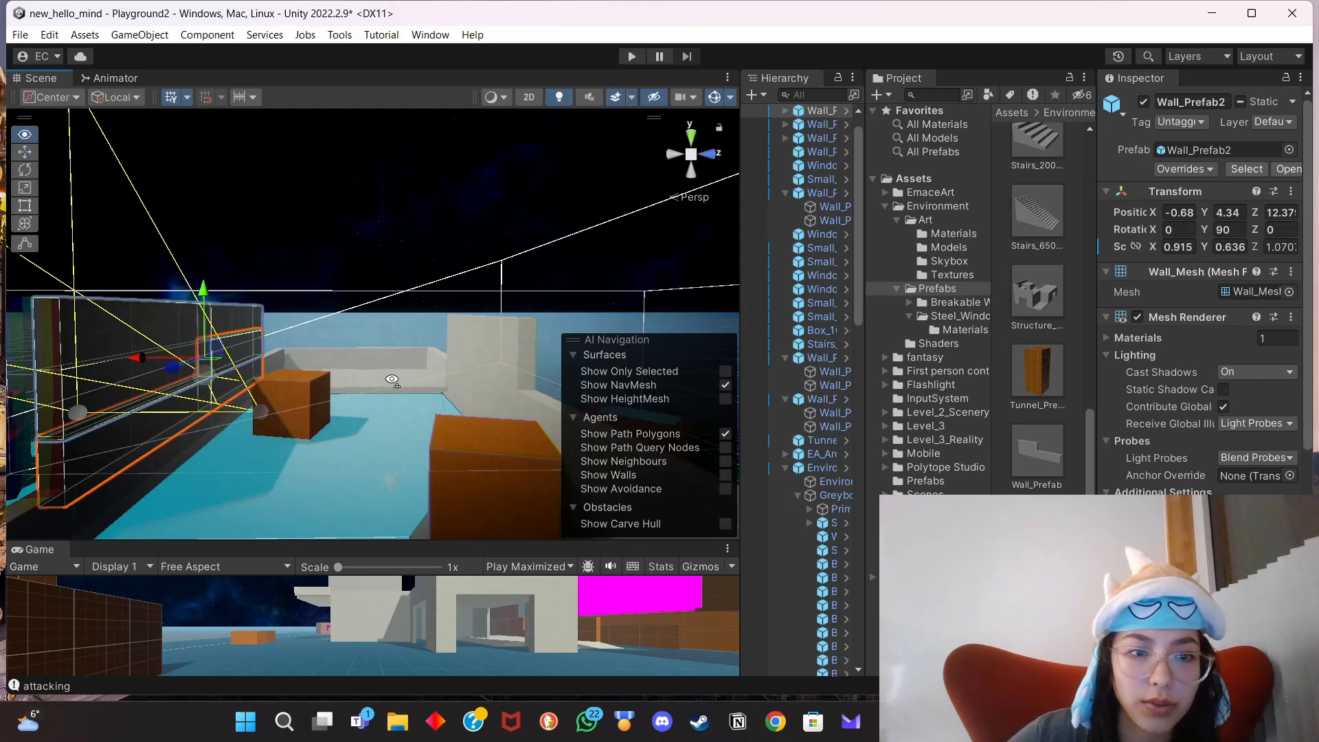
pyautogui.moveTo(372, 390); pyautogui.dragTo(405, 378, button='right')
pyautogui.moveTo(374, 393)
pyautogui.mouseDown(button='middle')
pyautogui.moveTo(410, 377)
pyautogui.moveTo(381, 395)
pyautogui.mouseUp(button='middle')
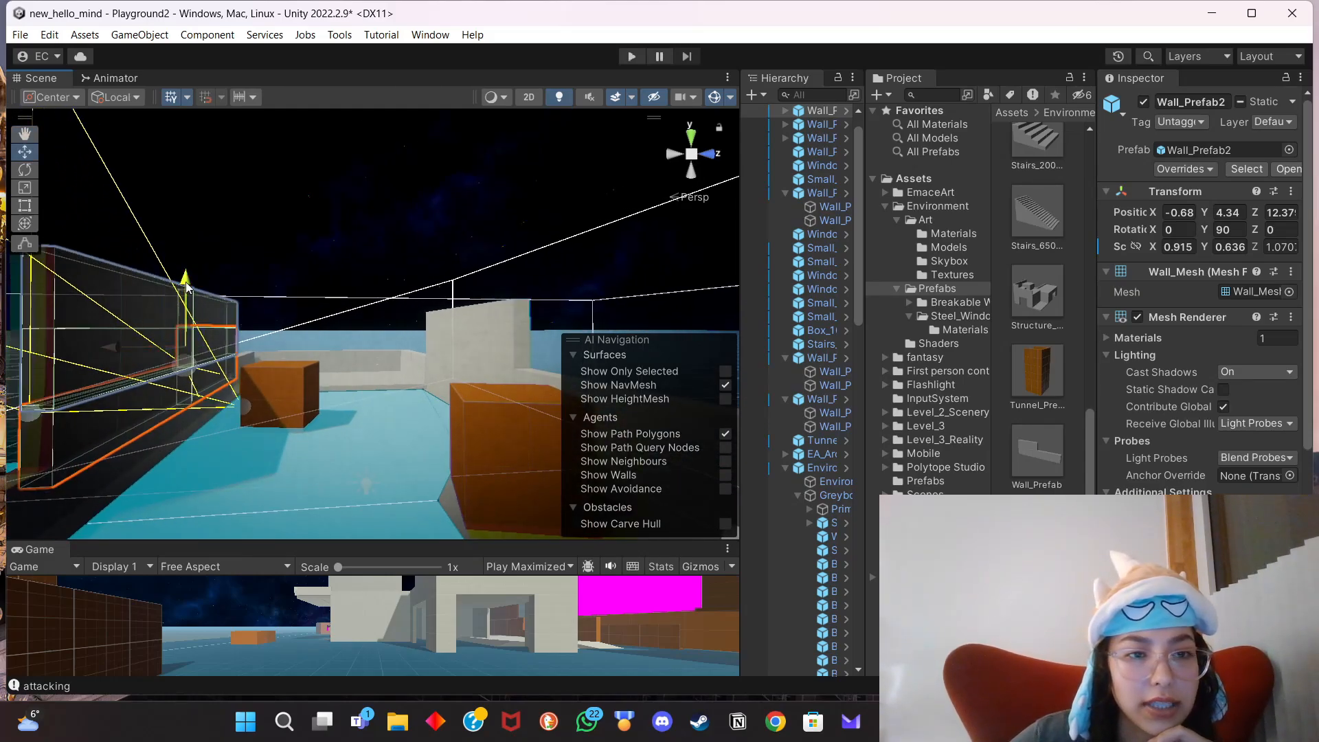
pyautogui.moveTo(185, 287); pyautogui.dragTo(186, 299)
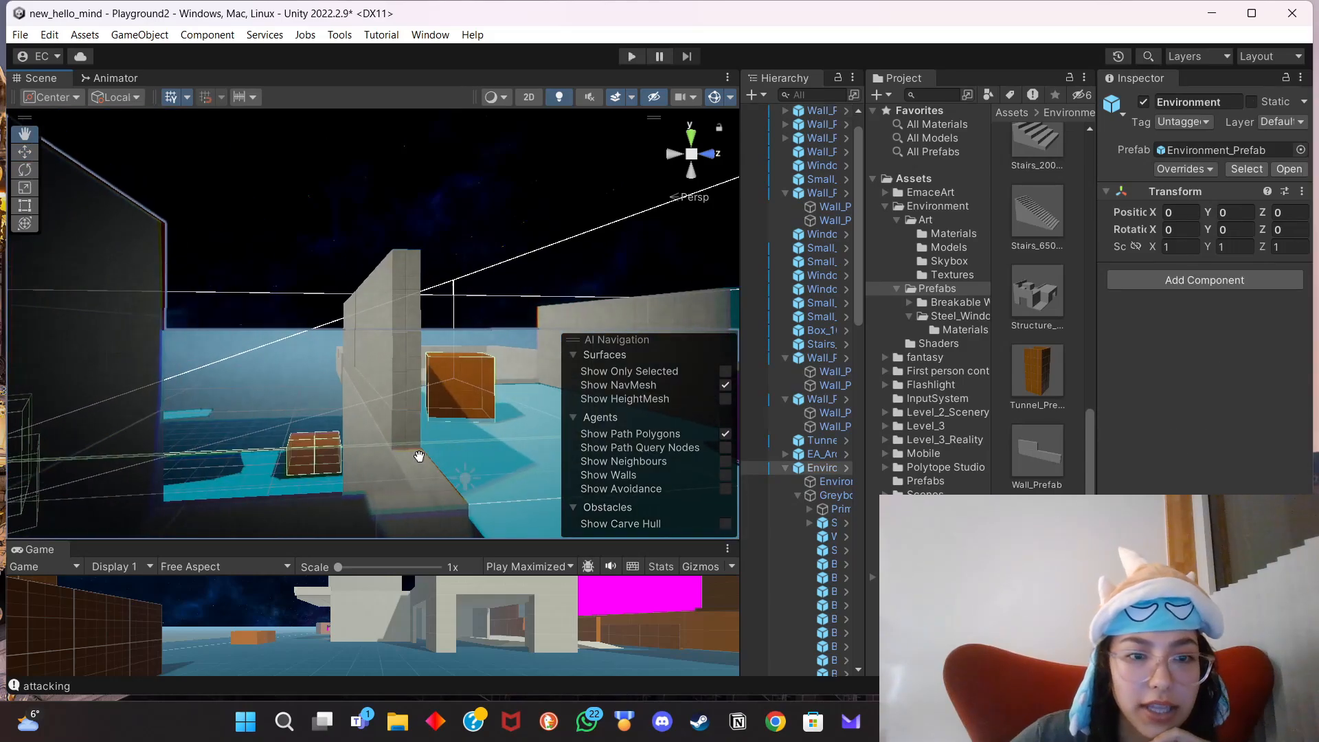
# Examine the placed wall, the raised platforms and the stairs from other angles.
pyautogui.moveTo(418, 457)
pyautogui.mouseDown(button='middle')
pyautogui.moveTo(374, 447)
pyautogui.moveTo(430, 417)
pyautogui.moveTo(418, 449)
pyautogui.mouseUp(button='middle')
pyautogui.scroll(-1, 390, 447)
pyautogui.scroll(-2, 318, 413)
pyautogui.scroll(-1, 432, 417)
pyautogui.scroll(-2, 410, 446)
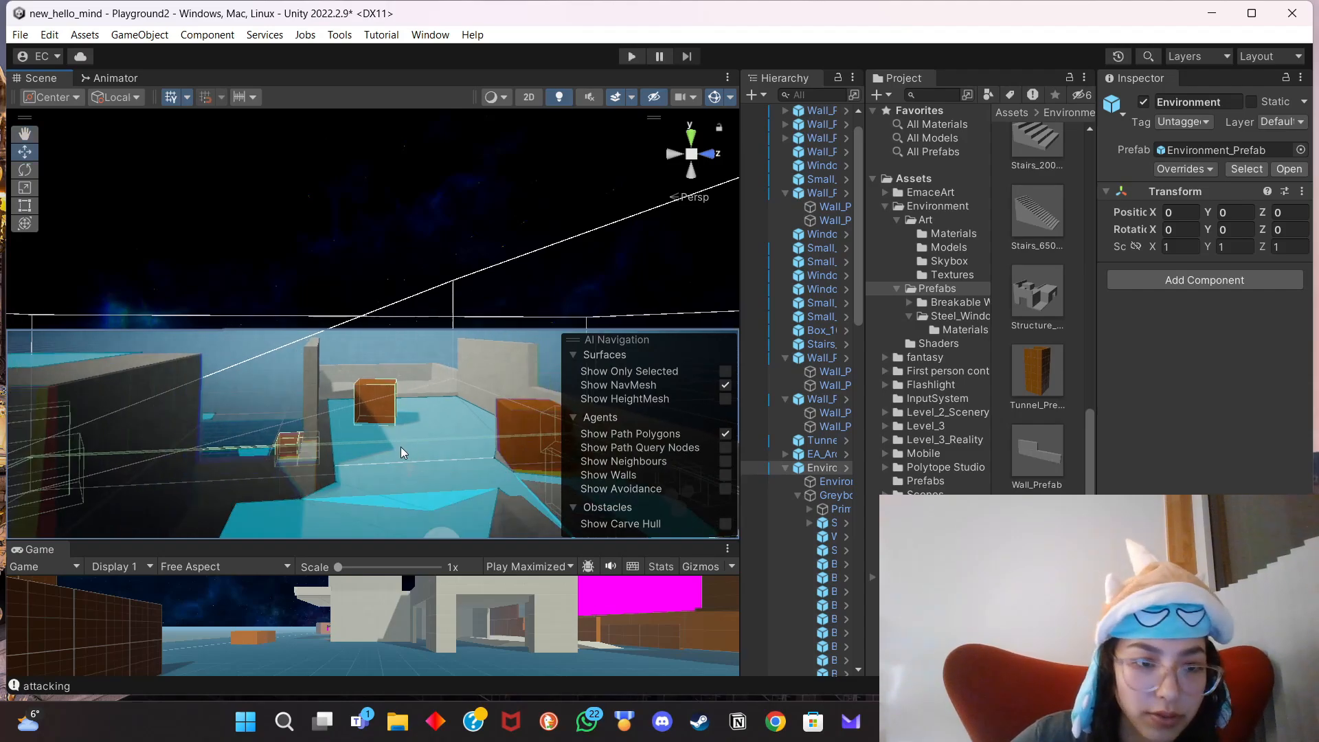
pyautogui.scroll(-1, 372, 402)
pyautogui.moveTo(410, 424); pyautogui.dragTo(274, 435, button='right')
pyautogui.moveTo(274, 436); pyautogui.dragTo(423, 389, button='middle')
pyautogui.moveTo(424, 389); pyautogui.dragTo(229, 439, button='right')
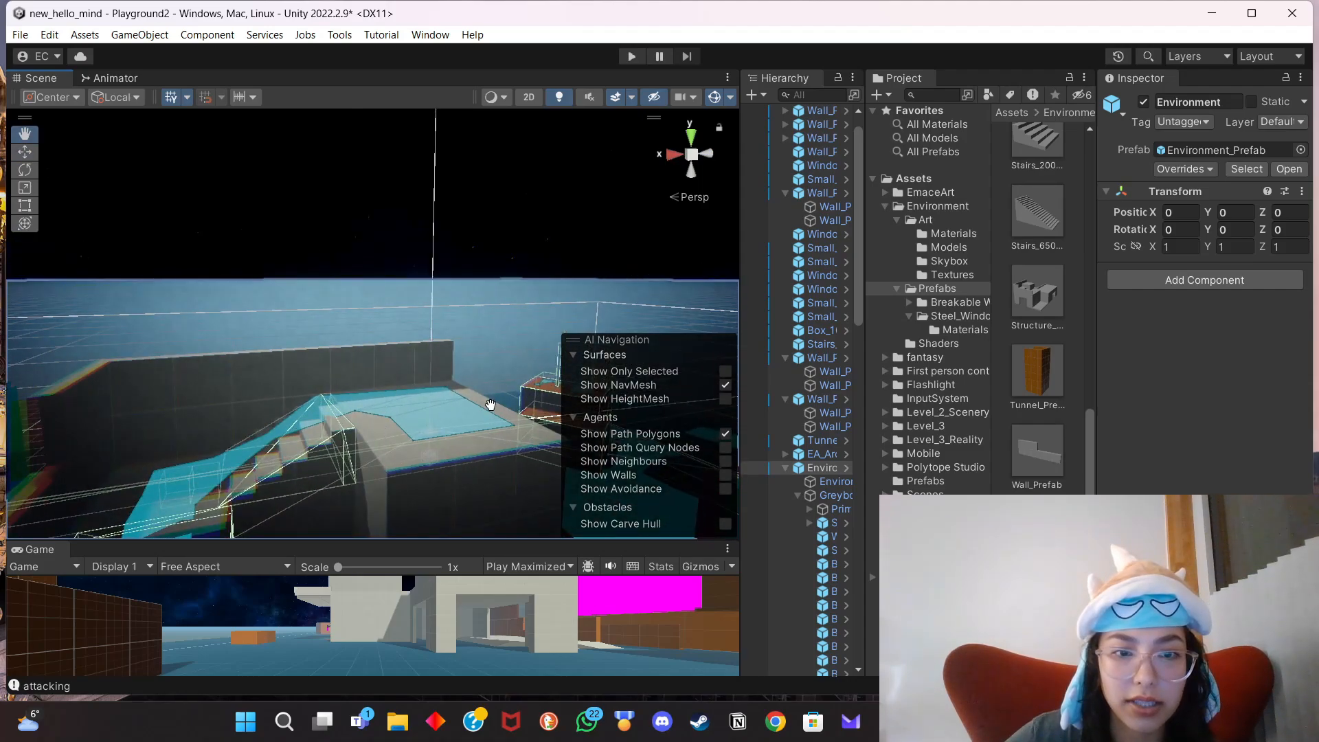
# Add a Wall_Prefab2 beside the raised platform and lay it flat with Y and Z rotation of 90.
pyautogui.moveTo(490, 405); pyautogui.dragTo(420, 437, button='middle')
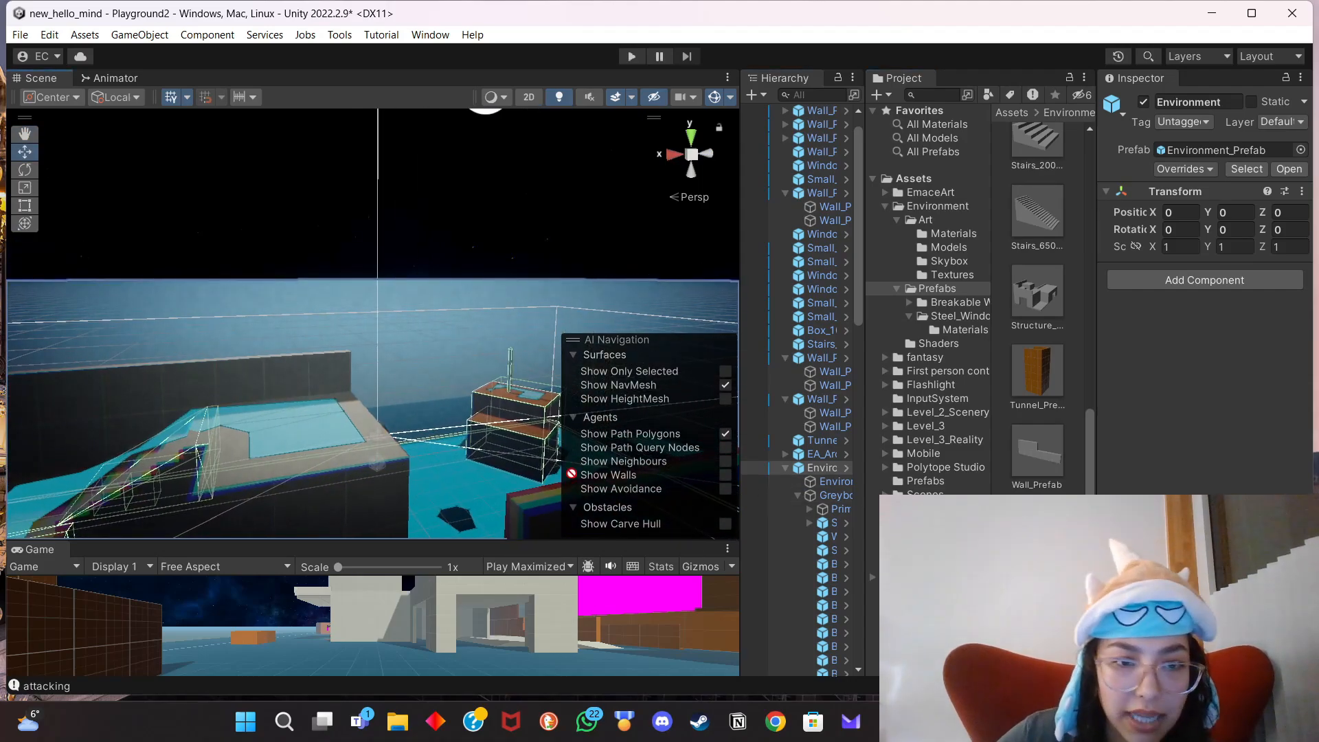
pyautogui.click(419, 438)
pyautogui.click(1227, 229)
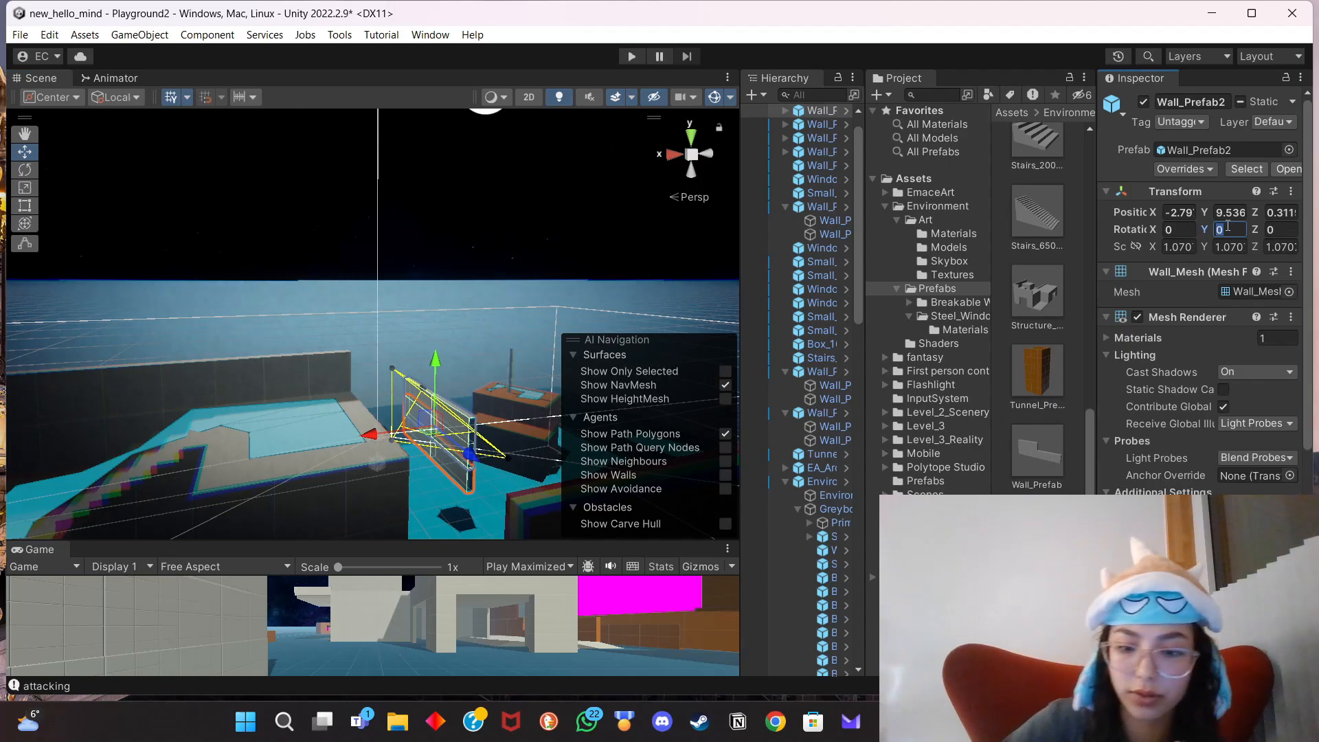
pyautogui.write('90')
pyautogui.click(1294, 230)
pyautogui.write('90')
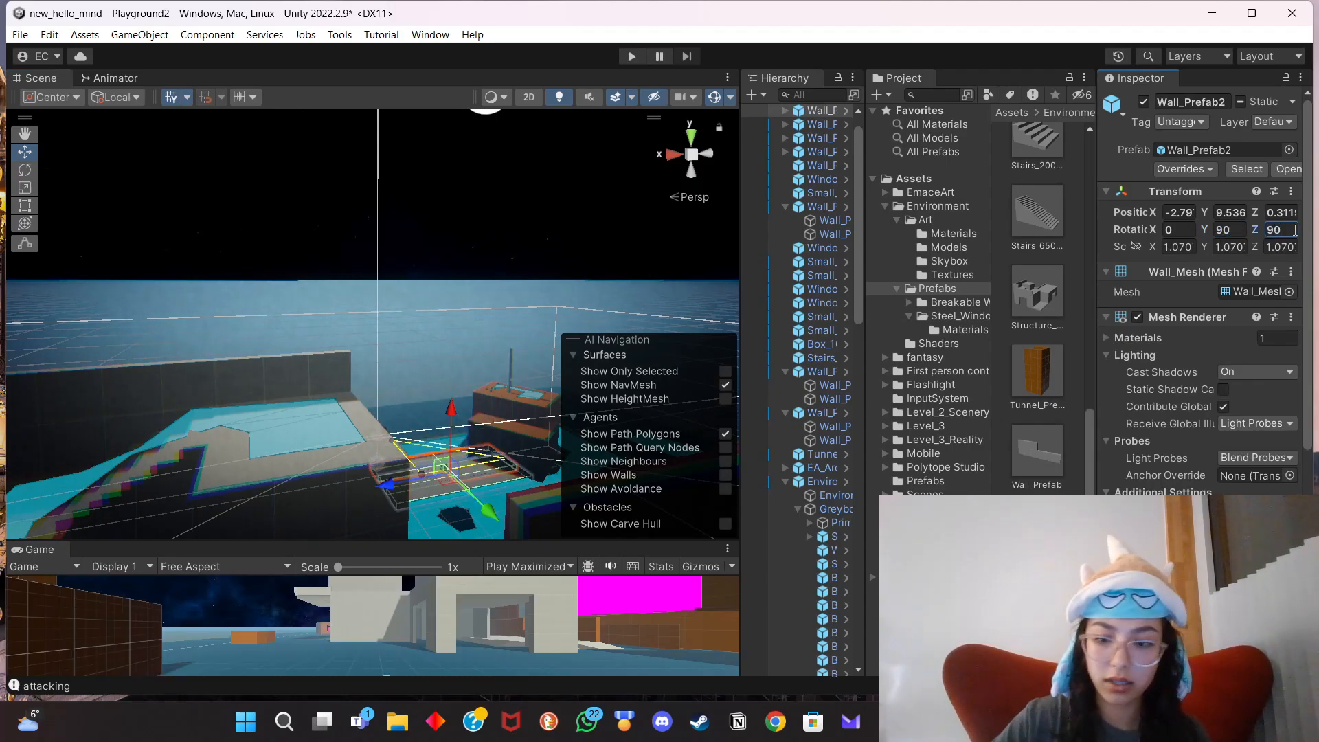
# Move the flat wall up beside the raised platform's edge, to about X 0.76, Y 5.34, Z 7.06.
pyautogui.moveTo(446, 411); pyautogui.dragTo(445, 327)
pyautogui.moveTo(503, 434); pyautogui.dragTo(568, 487)
pyautogui.moveTo(530, 368); pyautogui.dragTo(530, 338)
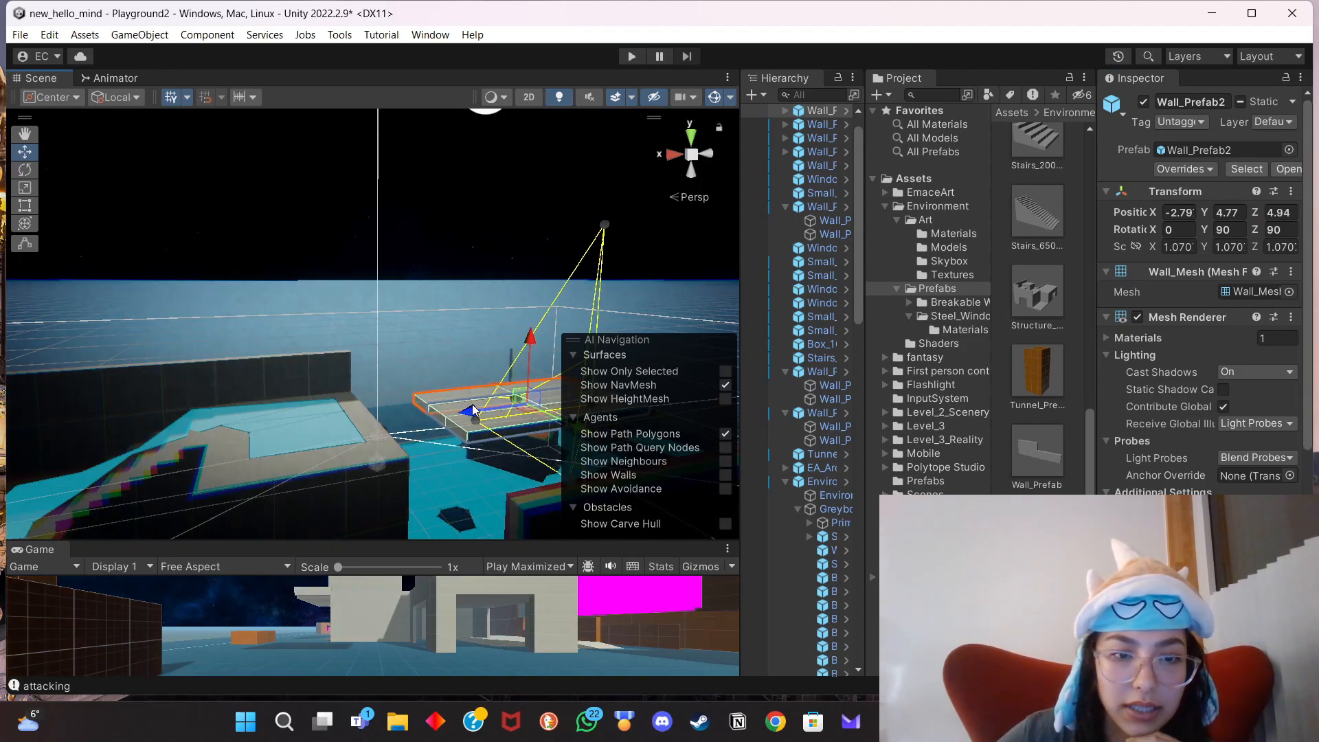
pyautogui.moveTo(473, 410); pyautogui.dragTo(396, 415)
pyautogui.moveTo(477, 474); pyautogui.dragTo(385, 419, button='right')
pyautogui.moveTo(383, 484); pyautogui.dragTo(405, 422)
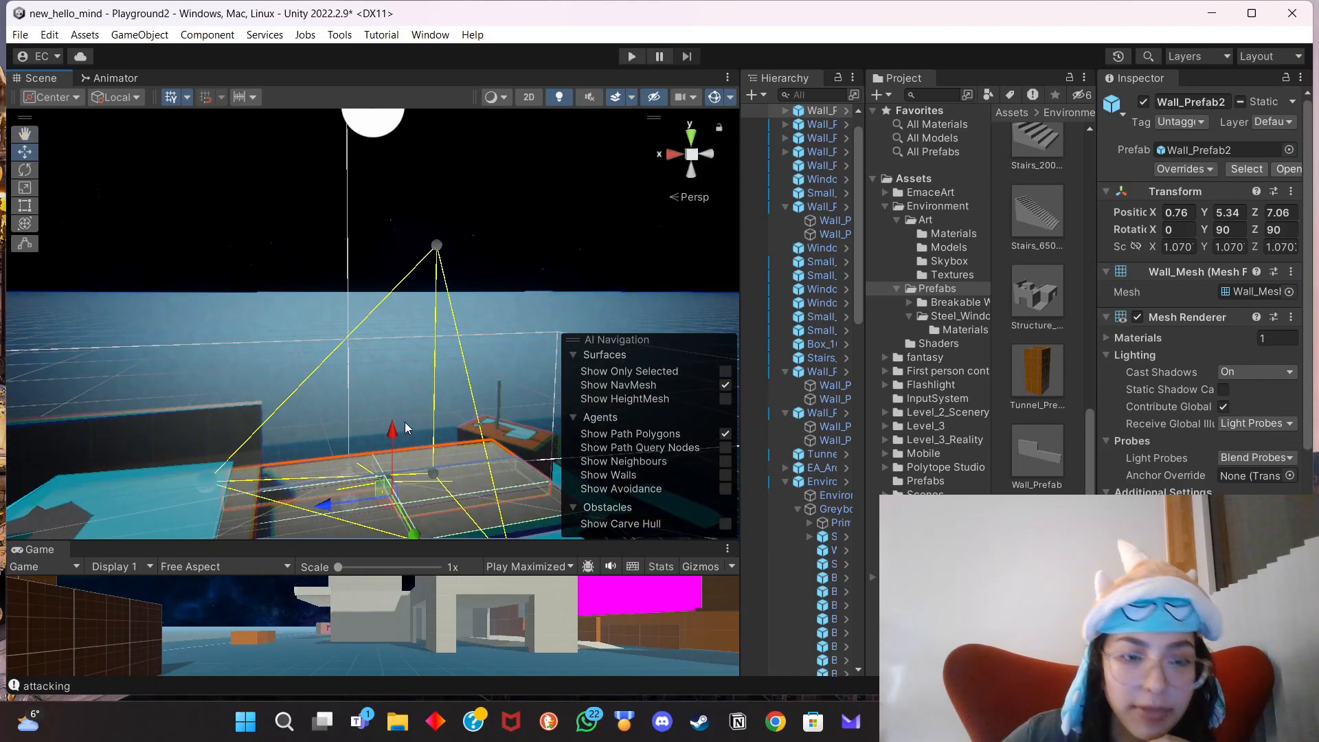
# Line the slab up with the platform's top surface at about X 0.21, Y 5.85, Z 7.3.
pyautogui.moveTo(405, 422); pyautogui.dragTo(397, 364, button='right')
pyautogui.moveTo(377, 320); pyautogui.dragTo(377, 297)
pyautogui.moveTo(377, 302); pyautogui.dragTo(347, 350, button='right')
pyautogui.moveTo(435, 364); pyautogui.dragTo(447, 373)
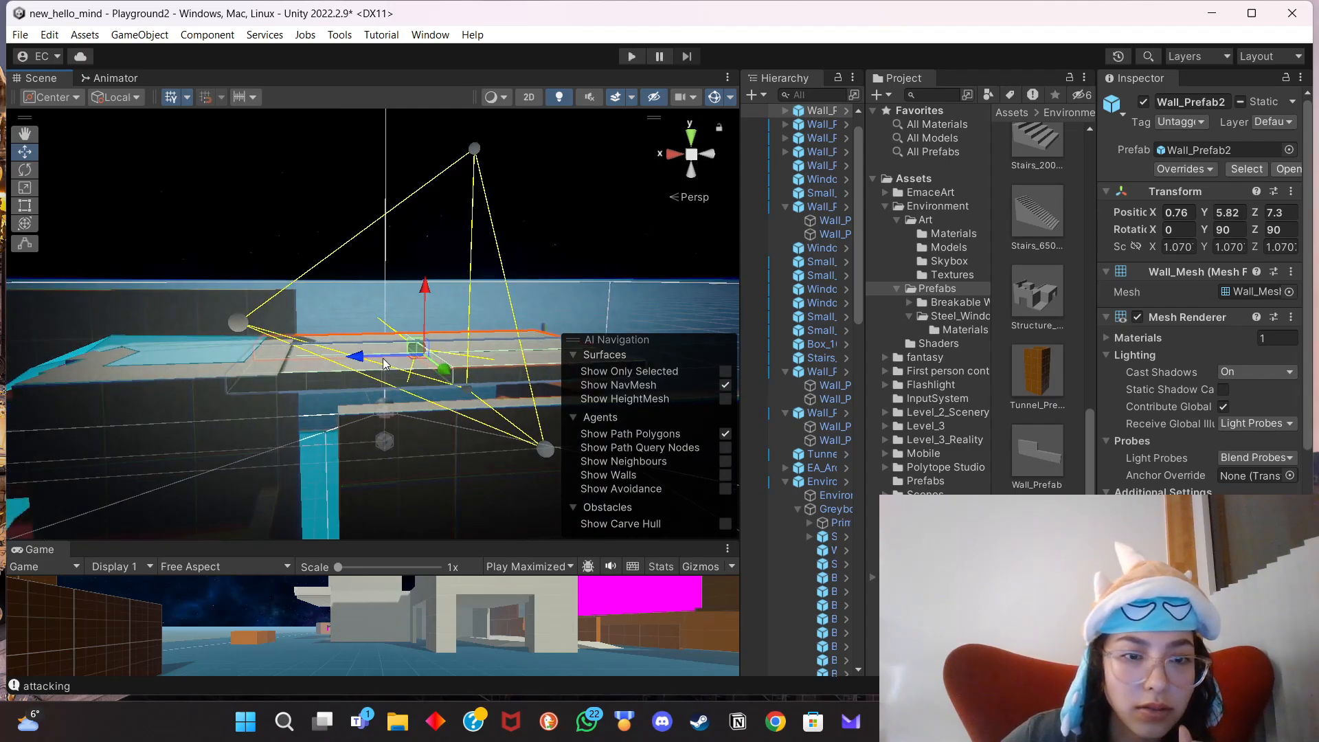
pyautogui.moveTo(361, 355); pyautogui.dragTo(395, 355)
pyautogui.moveTo(451, 289); pyautogui.dragTo(454, 286)
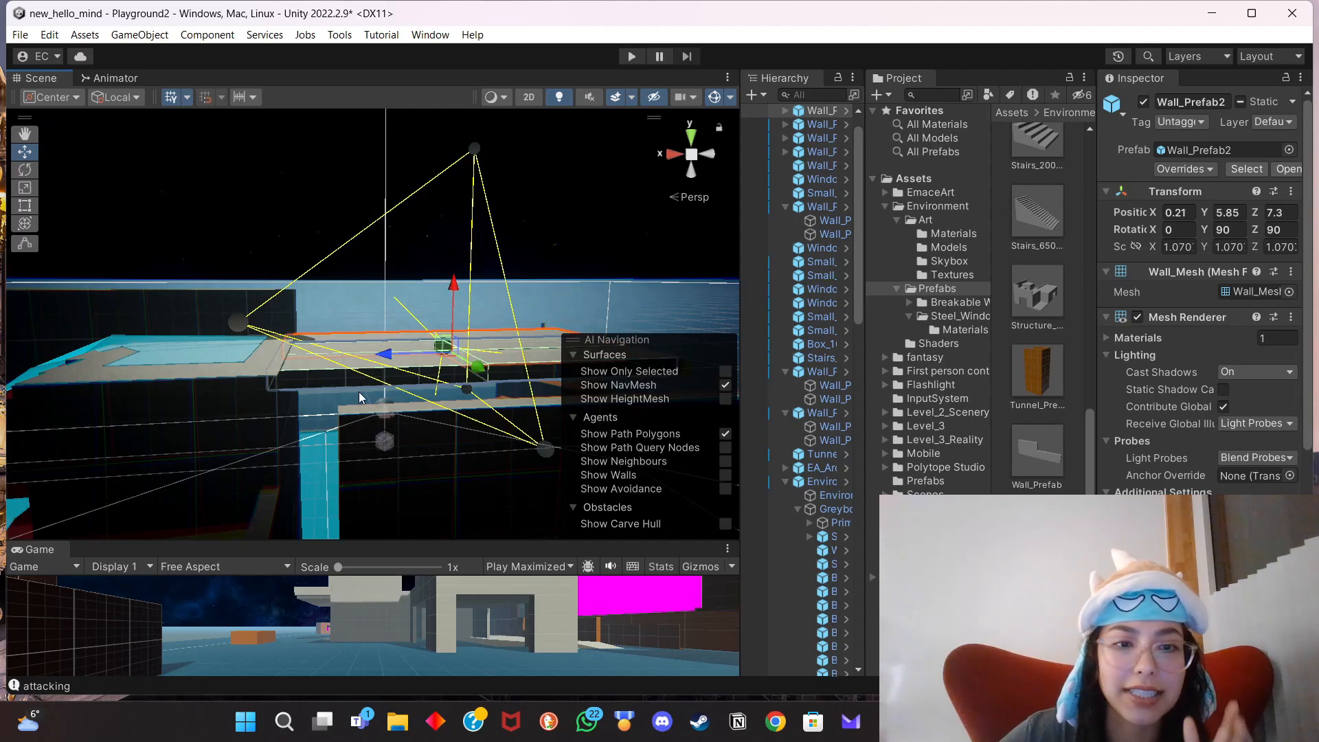
# Slide the slab outward along Z to about 7.57, keeping it selected.
pyautogui.moveTo(359, 392); pyautogui.dragTo(382, 442, button='right')
pyautogui.moveTo(382, 442); pyautogui.dragTo(386, 508, button='middle')
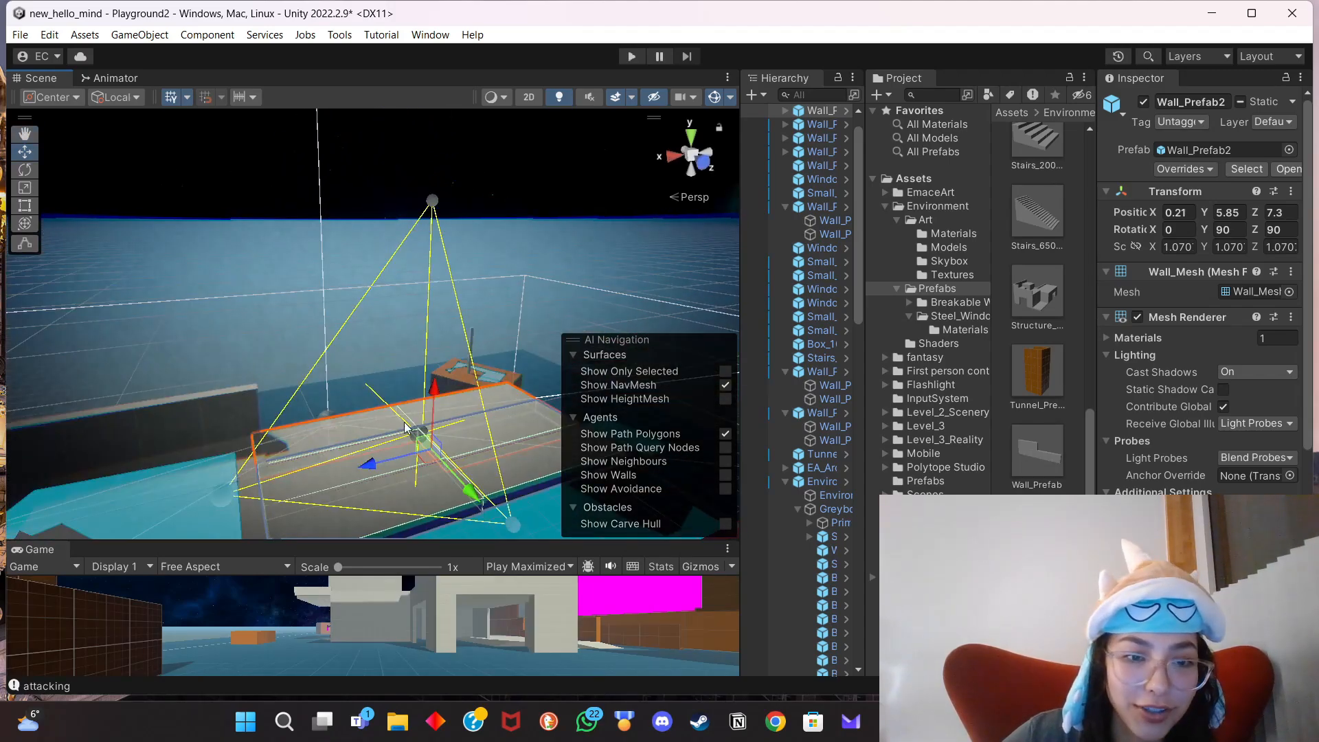
pyautogui.moveTo(464, 499); pyautogui.dragTo(475, 511)
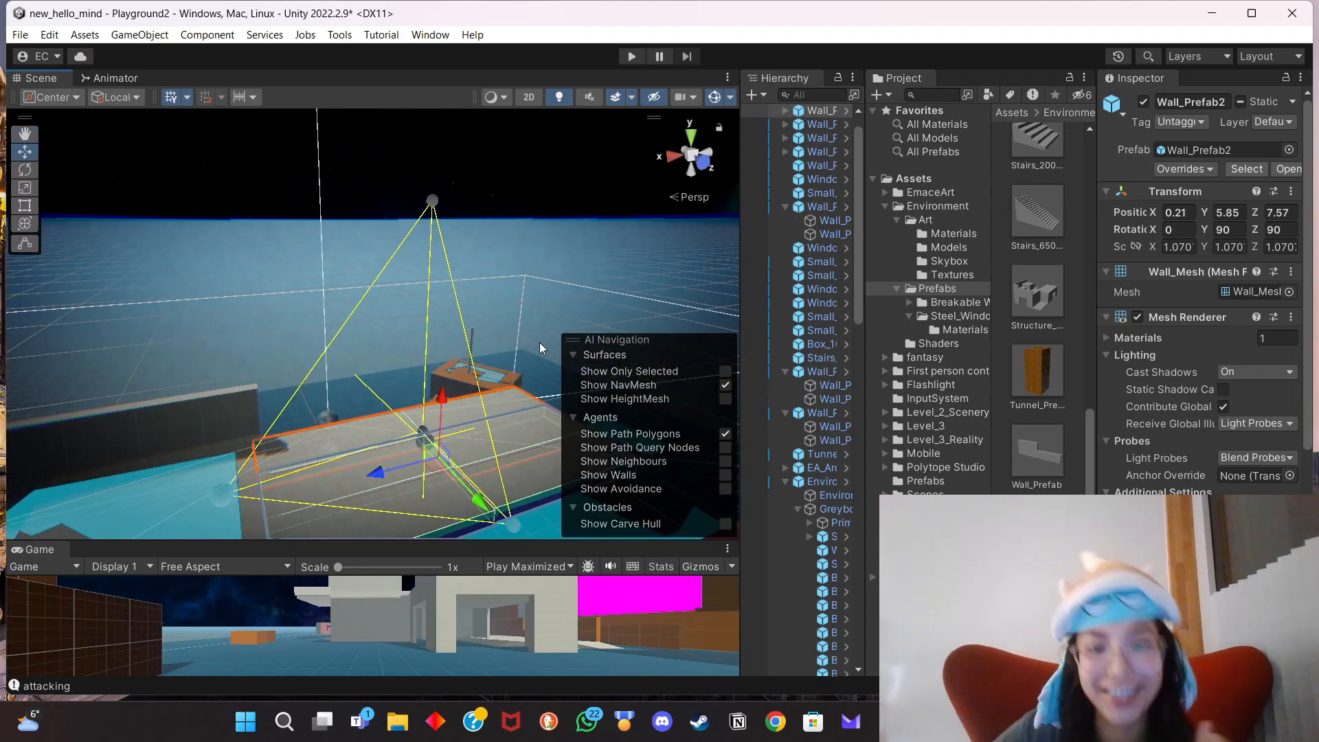
pyautogui.scroll(-3, 537, 342)
pyautogui.click(304, 511)
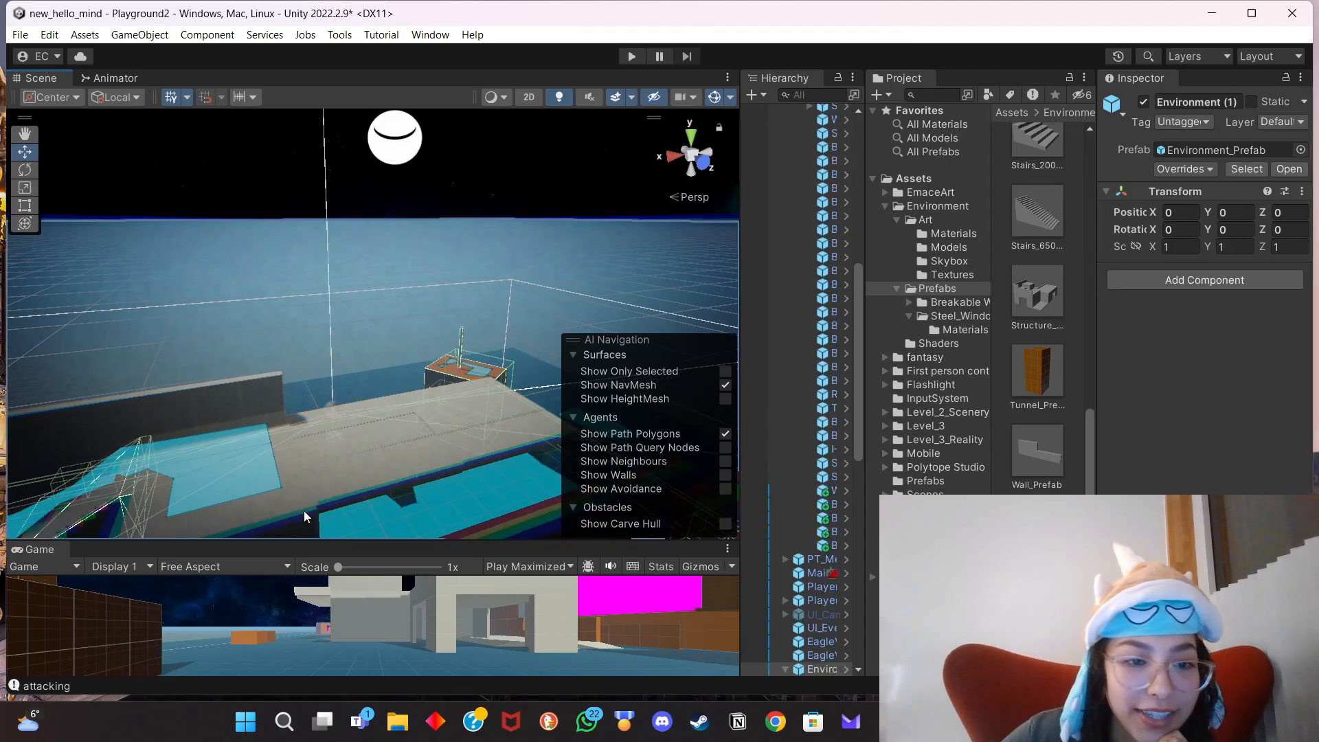
pyautogui.hotkey('ctrl', 'z')
# Stretch the slab to a Y scale of about 1.200 and shift it back to Z 7.31.
pyautogui.click(24, 189)
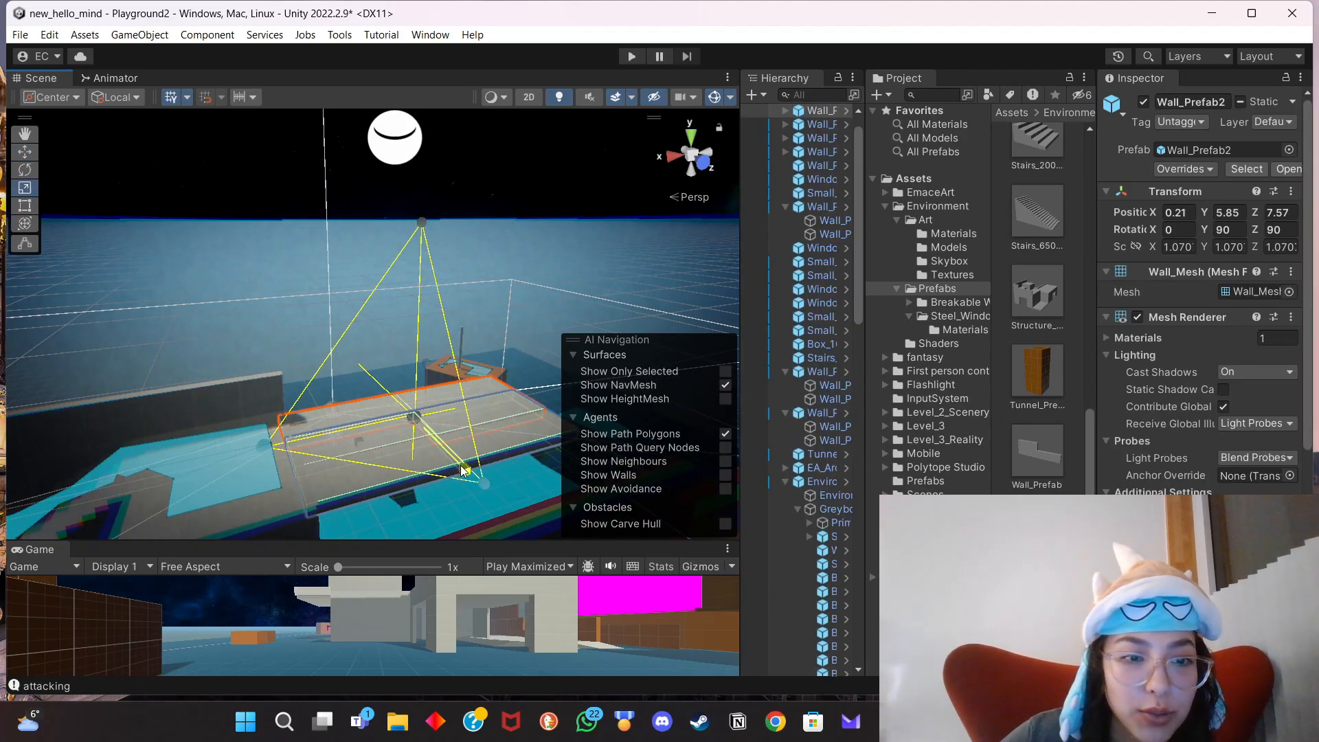
pyautogui.moveTo(461, 469); pyautogui.dragTo(468, 476)
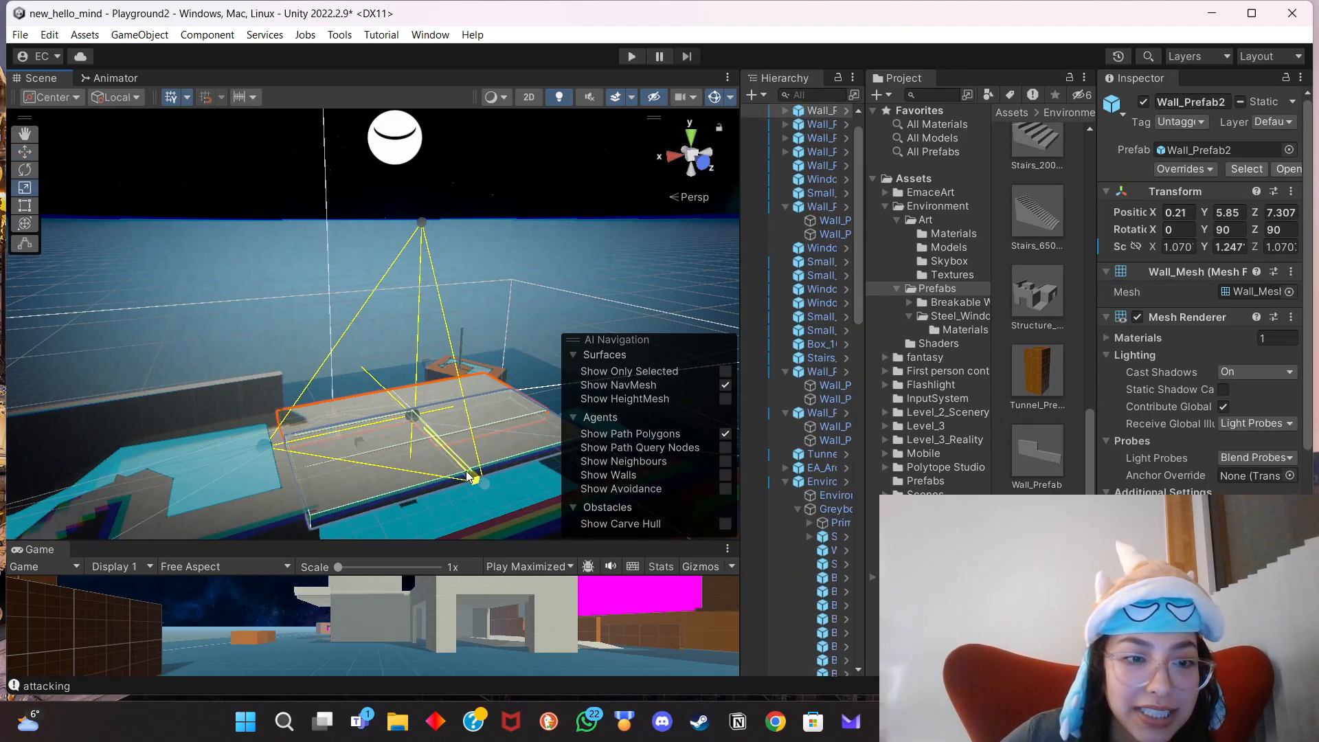
pyautogui.click(496, 496)
pyautogui.moveTo(414, 508); pyautogui.dragTo(481, 439, button='right')
pyautogui.click(497, 406)
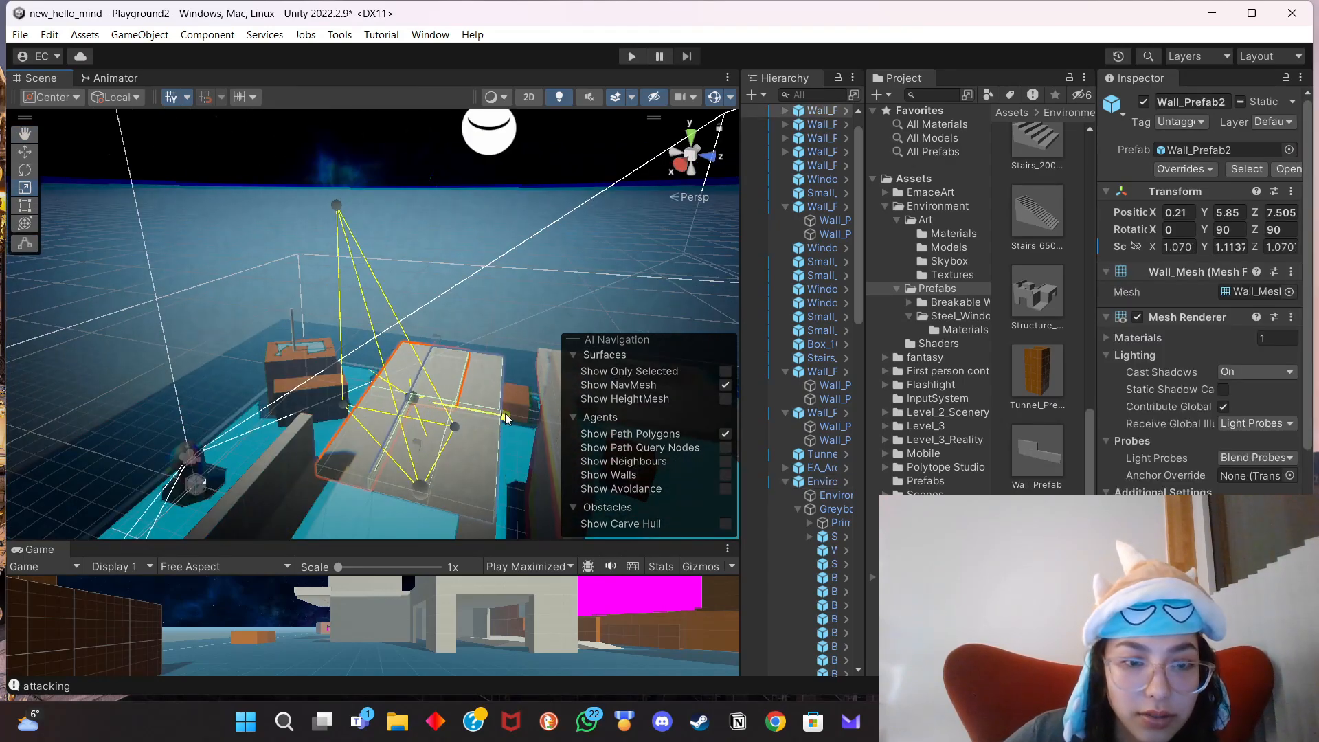
pyautogui.click(24, 153)
pyautogui.moveTo(504, 415); pyautogui.dragTo(500, 415)
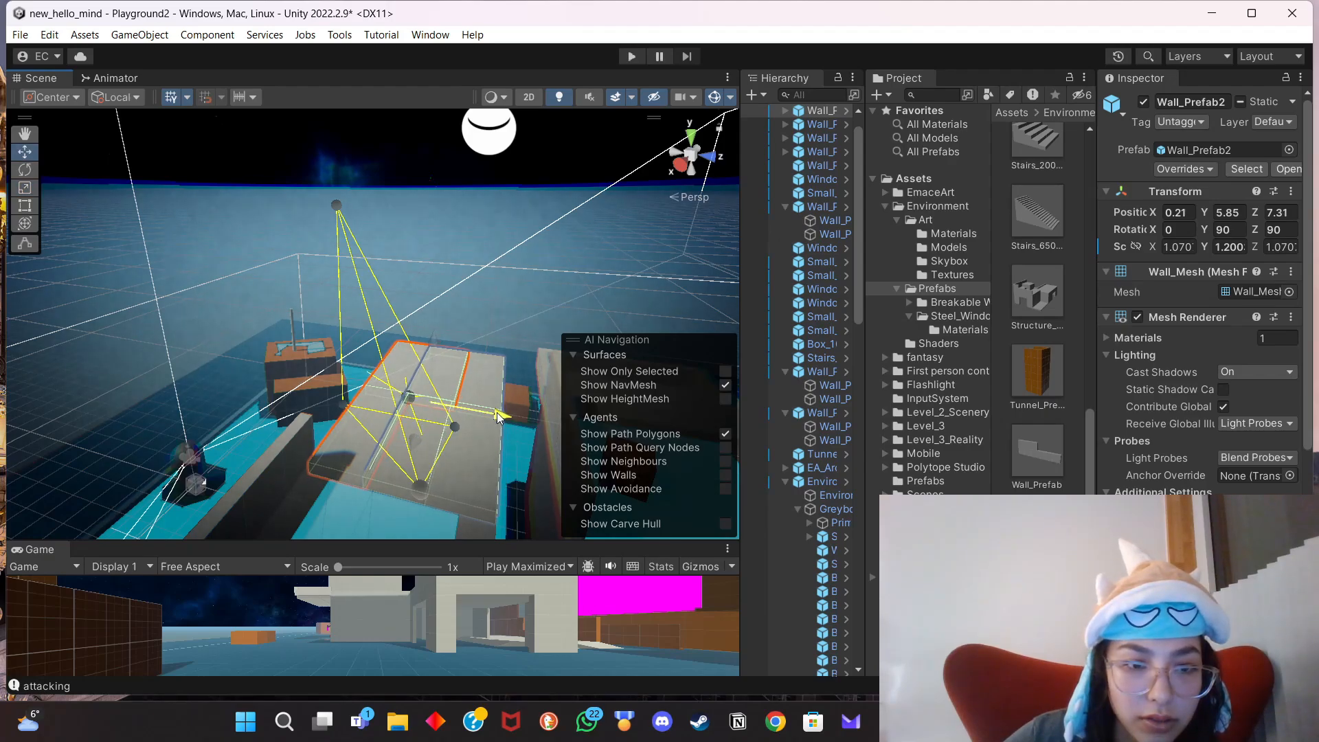
# Raise the slab above the platform to a Y position of about 6.07.
pyautogui.click(510, 465)
pyautogui.moveTo(511, 464); pyautogui.dragTo(373, 389, button='middle')
pyautogui.click(195, 358)
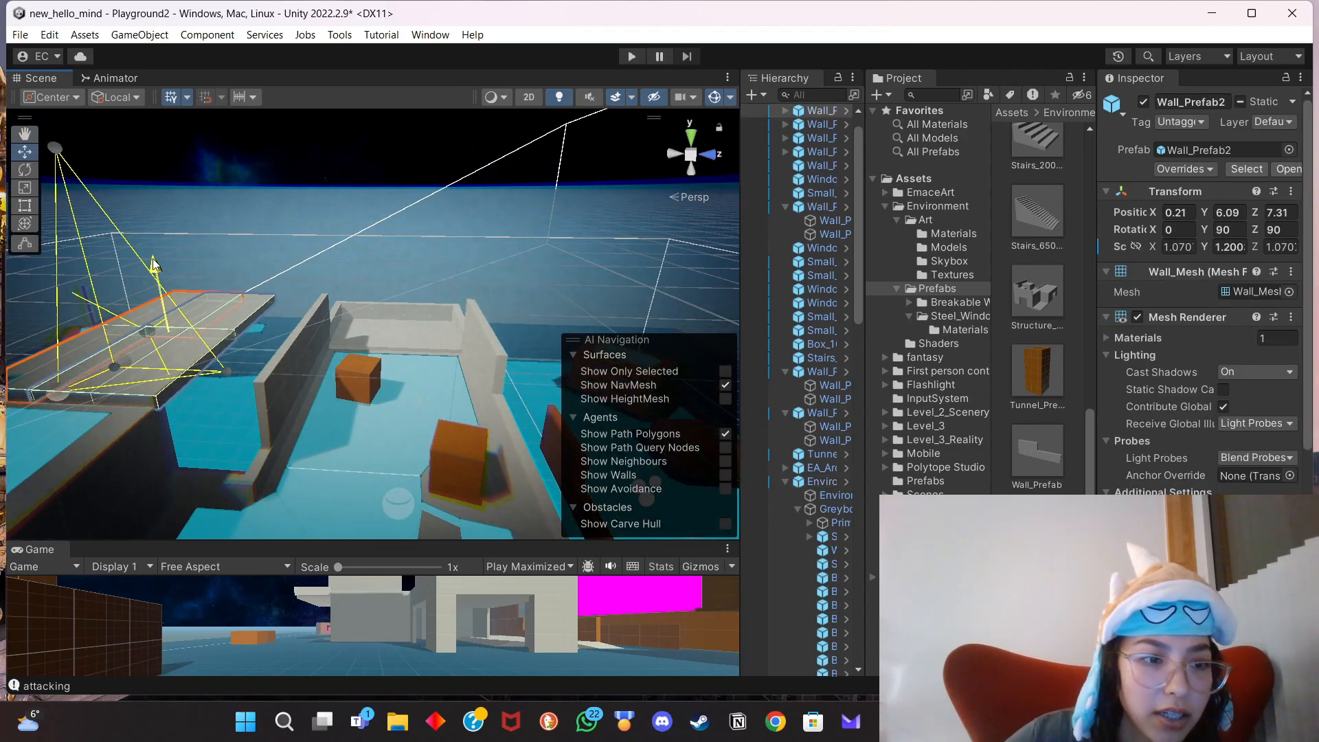
pyautogui.moveTo(152, 259); pyautogui.dragTo(153, 263)
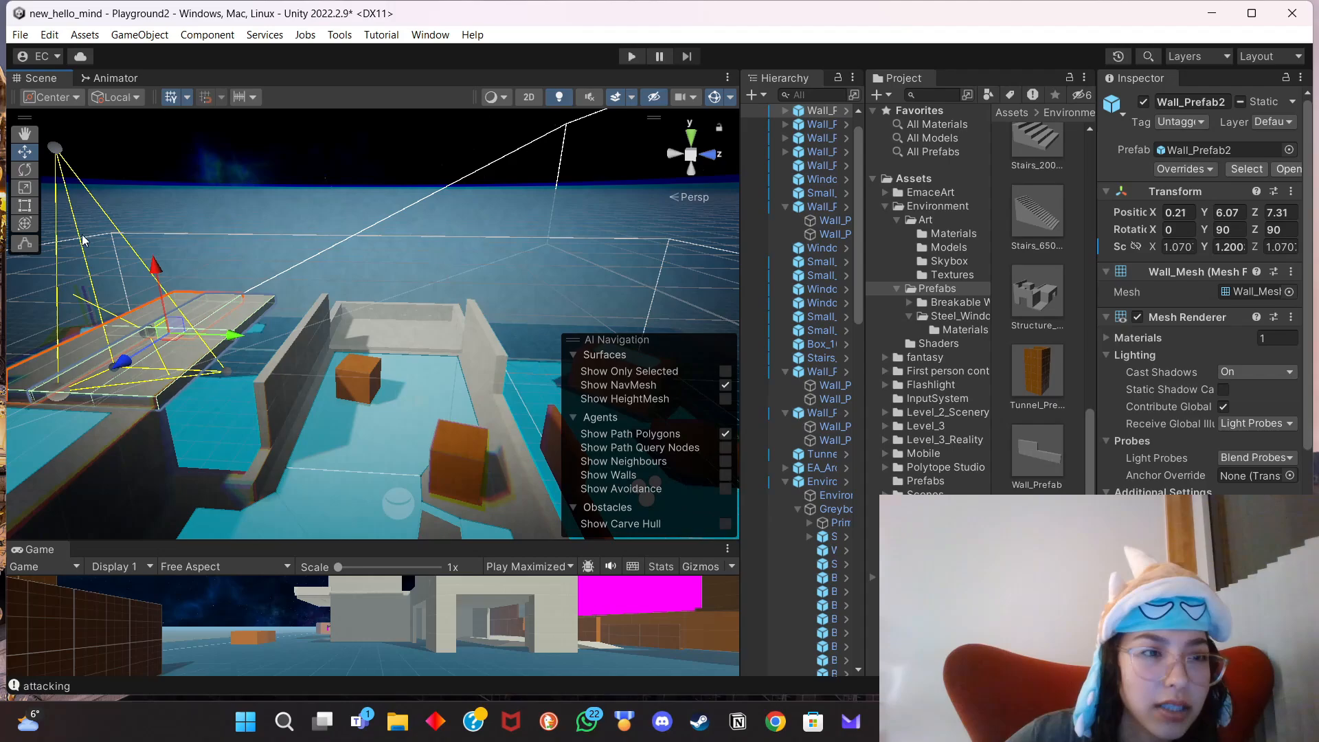
# Lengthen the slab to a Y scale of about 3.217 and slide it over the walled area to Z 7.21.
pyautogui.click(25, 187)
pyautogui.moveTo(238, 339); pyautogui.dragTo(344, 377)
pyautogui.click(16, 157)
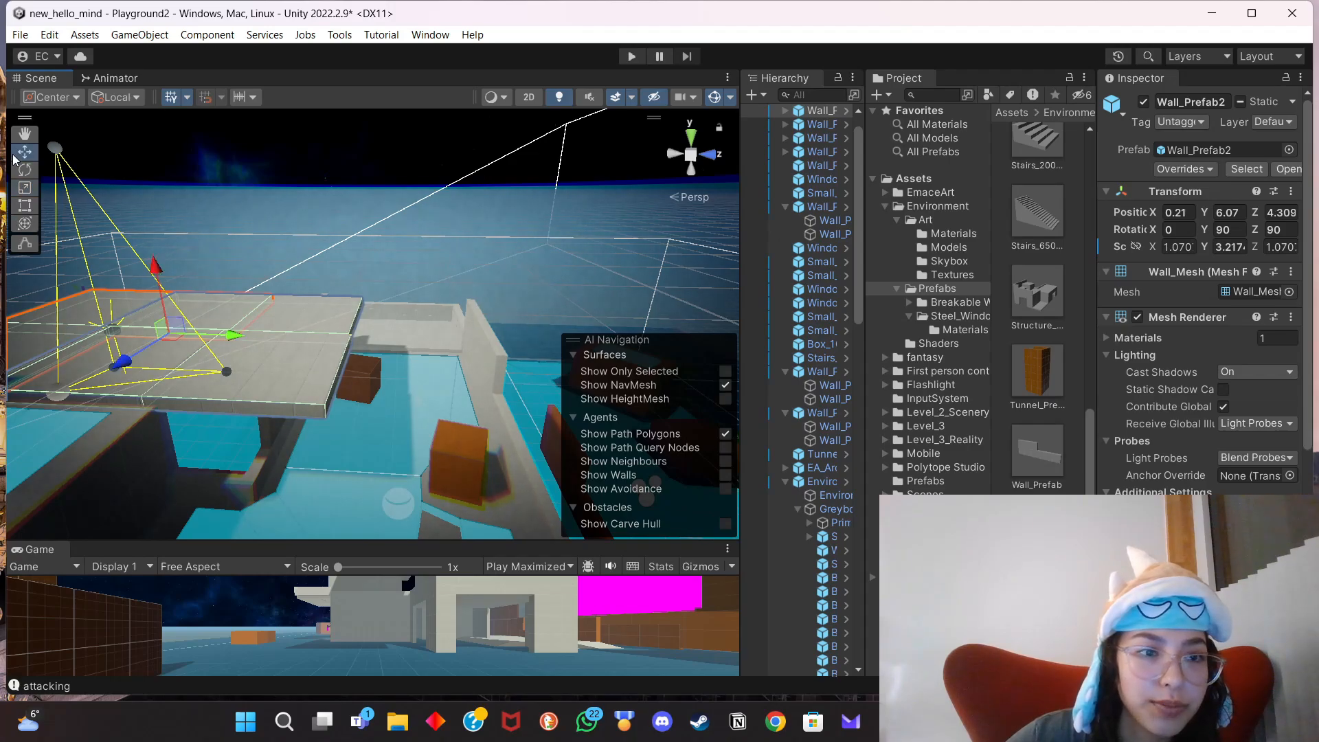
pyautogui.moveTo(235, 335); pyautogui.dragTo(311, 341)
# Extend the slab to a Y scale of about 3.521 and align it over the walls at Z 7.22.
pyautogui.moveTo(233, 465); pyautogui.dragTo(323, 459, button='middle')
pyautogui.keyDown('alt'); pyautogui.moveTo(323, 459); pyautogui.dragTo(651, 428); pyautogui.keyUp('alt')
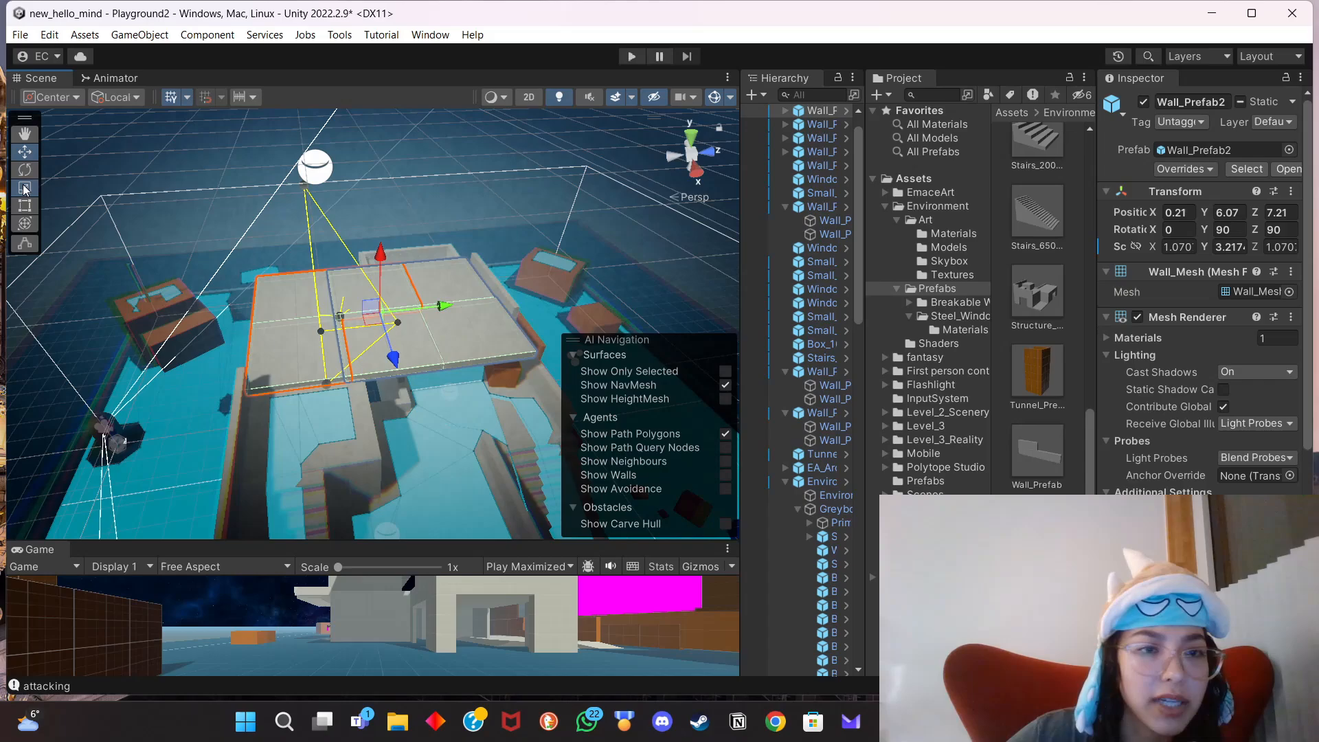
pyautogui.moveTo(440, 303); pyautogui.dragTo(444, 302)
pyautogui.press('w')
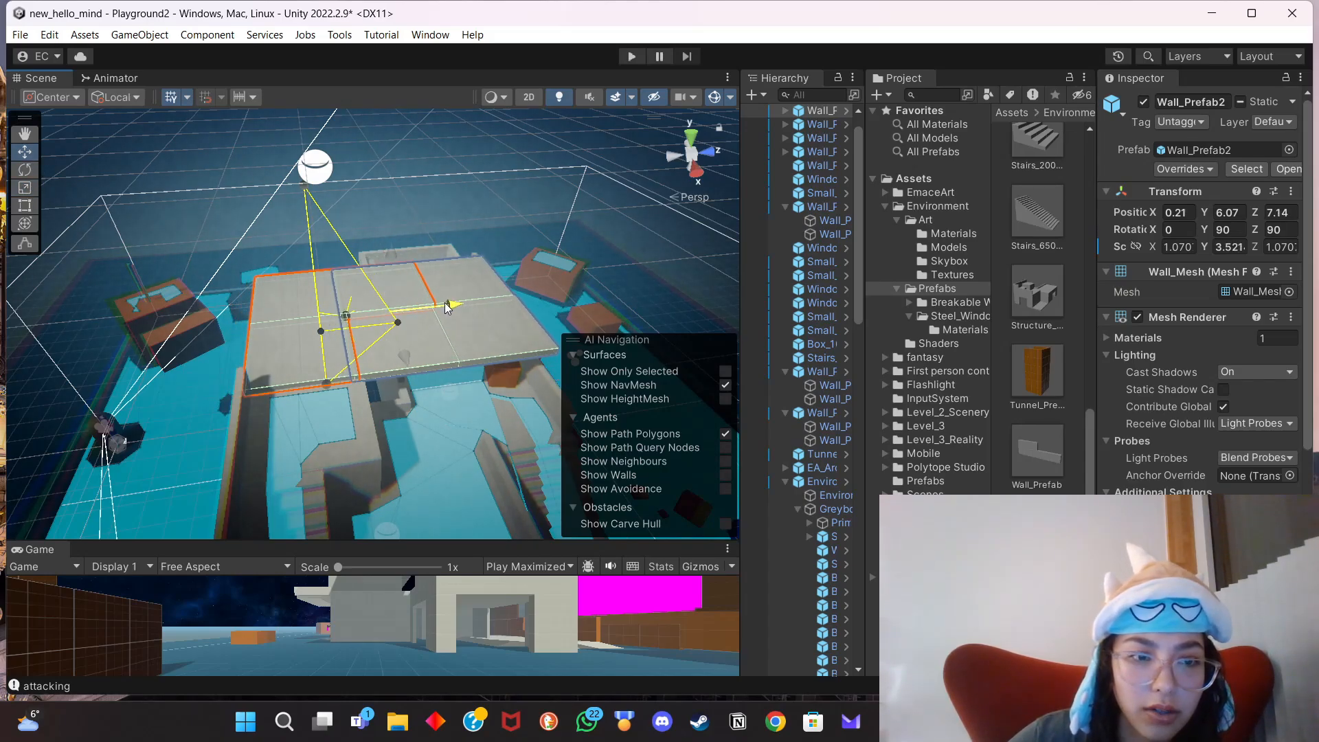
pyautogui.moveTo(309, 416); pyautogui.dragTo(430, 406, button='middle')
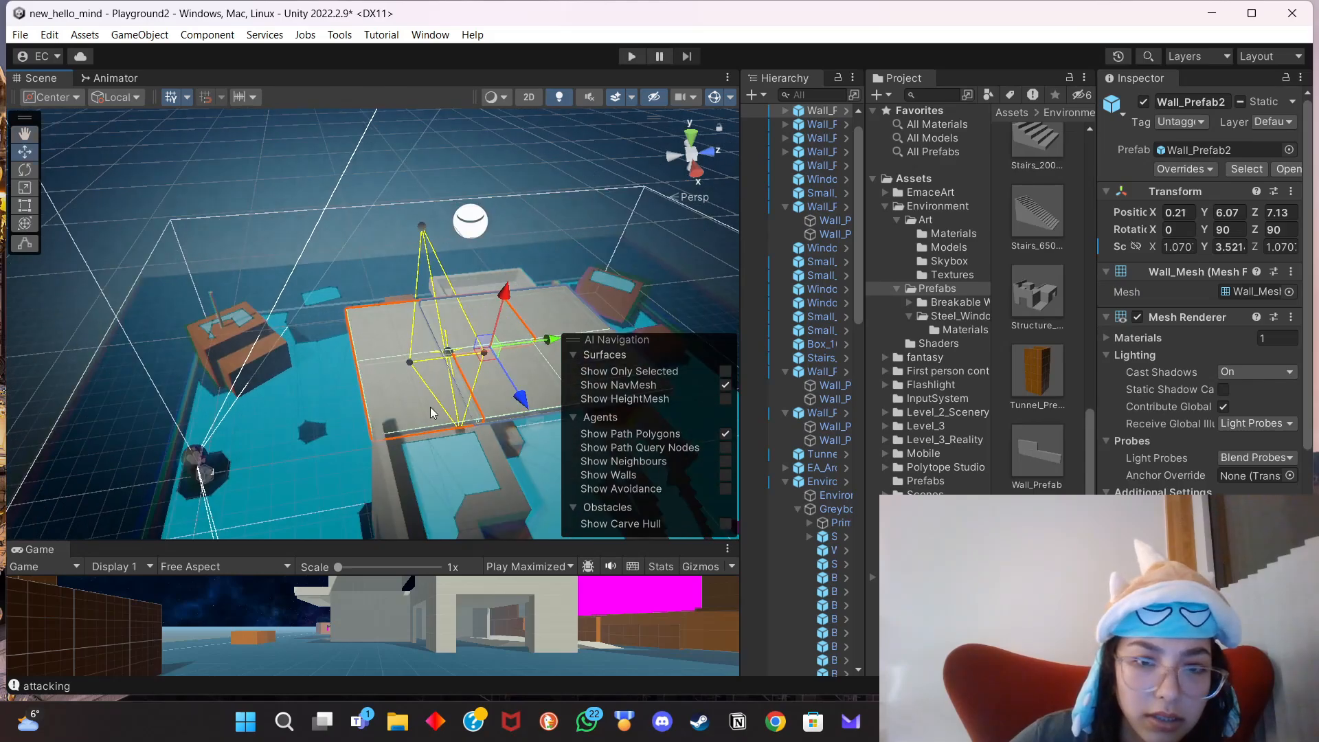
pyautogui.moveTo(547, 338); pyautogui.dragTo(551, 336)
# Inspect the slab from below and playtest the level up the stairs to check the ceiling height.
pyautogui.moveTo(480, 447); pyautogui.dragTo(430, 425, button='right')
pyautogui.moveTo(430, 424); pyautogui.dragTo(468, 295, button='middle')
pyautogui.scroll(3, 383, 275)
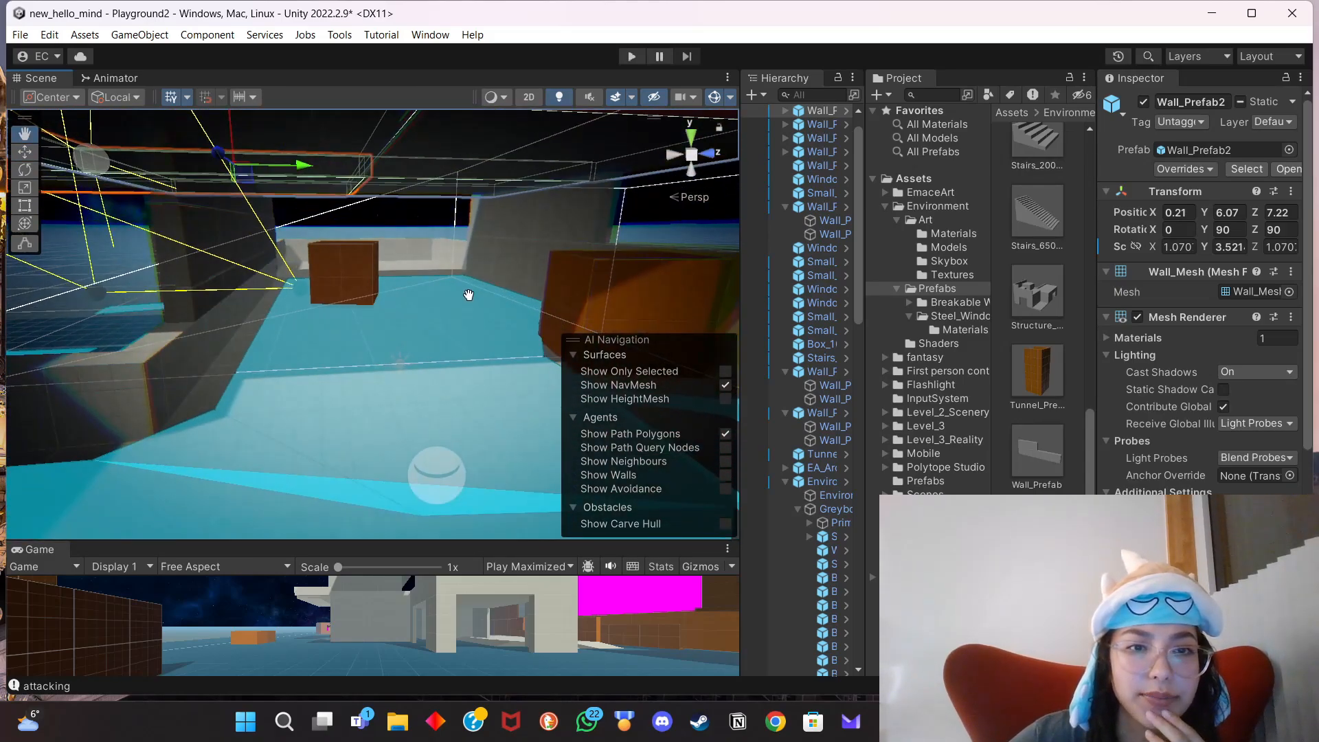
pyautogui.click(628, 53)
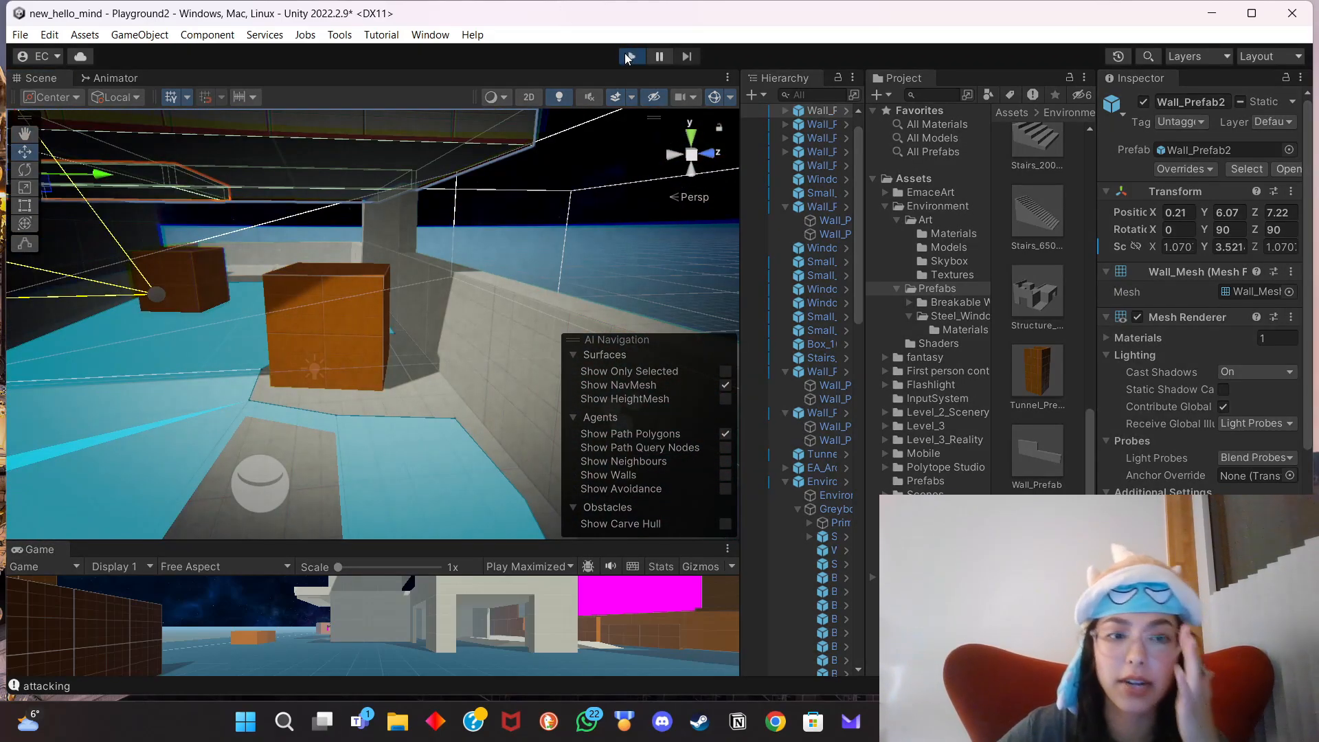
pyautogui.press('w')
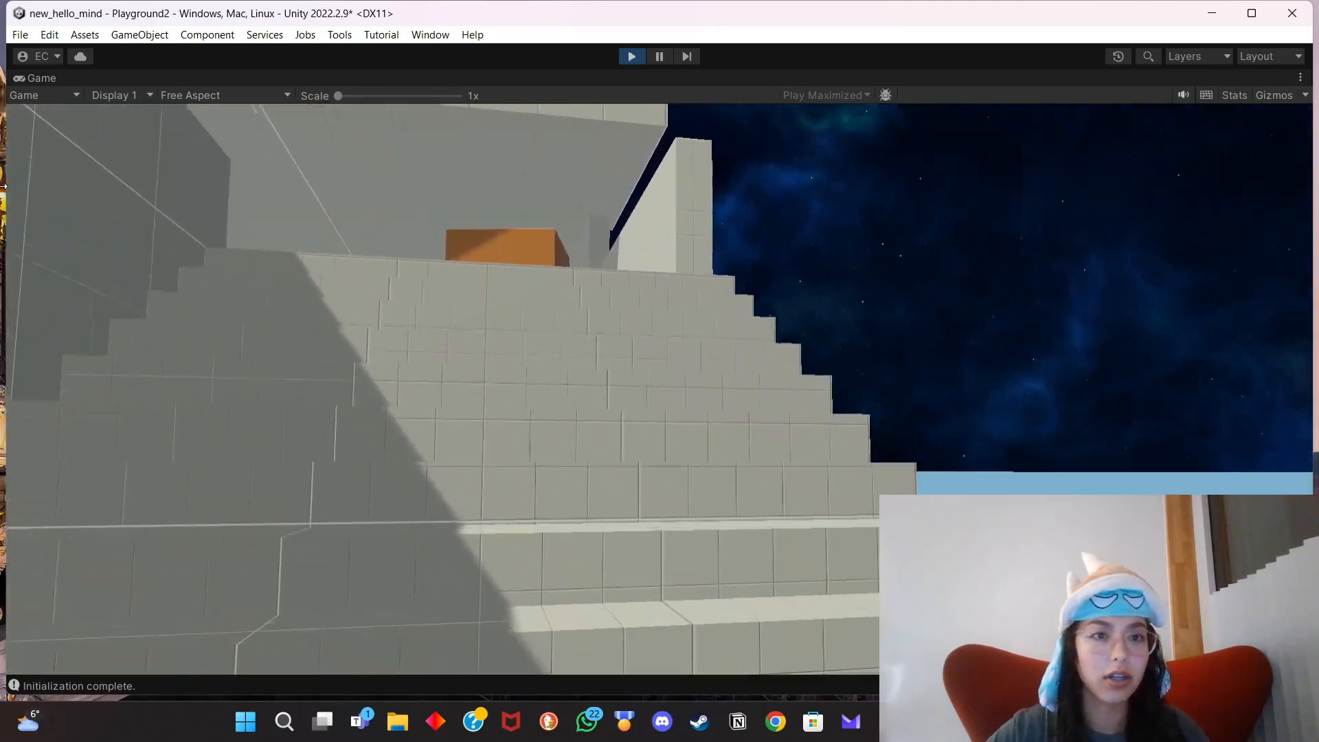
pyautogui.press('w')
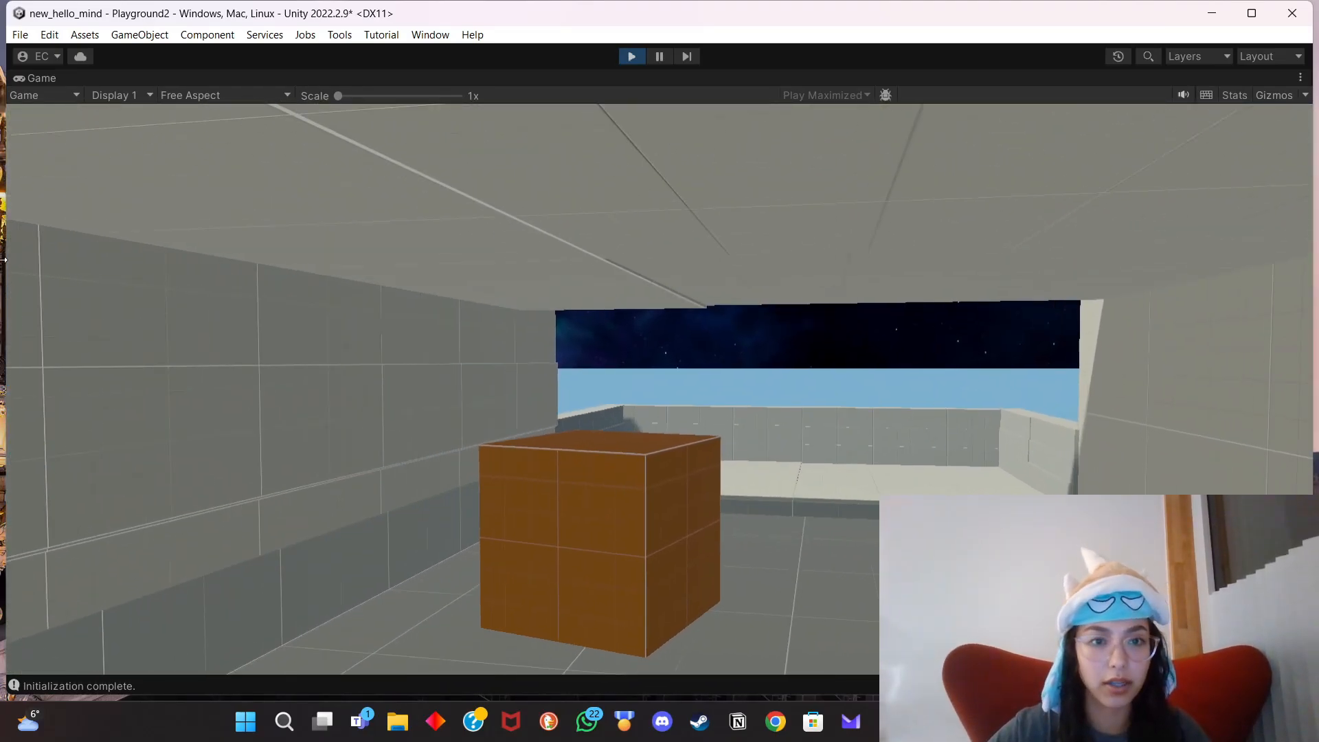
pyautogui.click(629, 57)
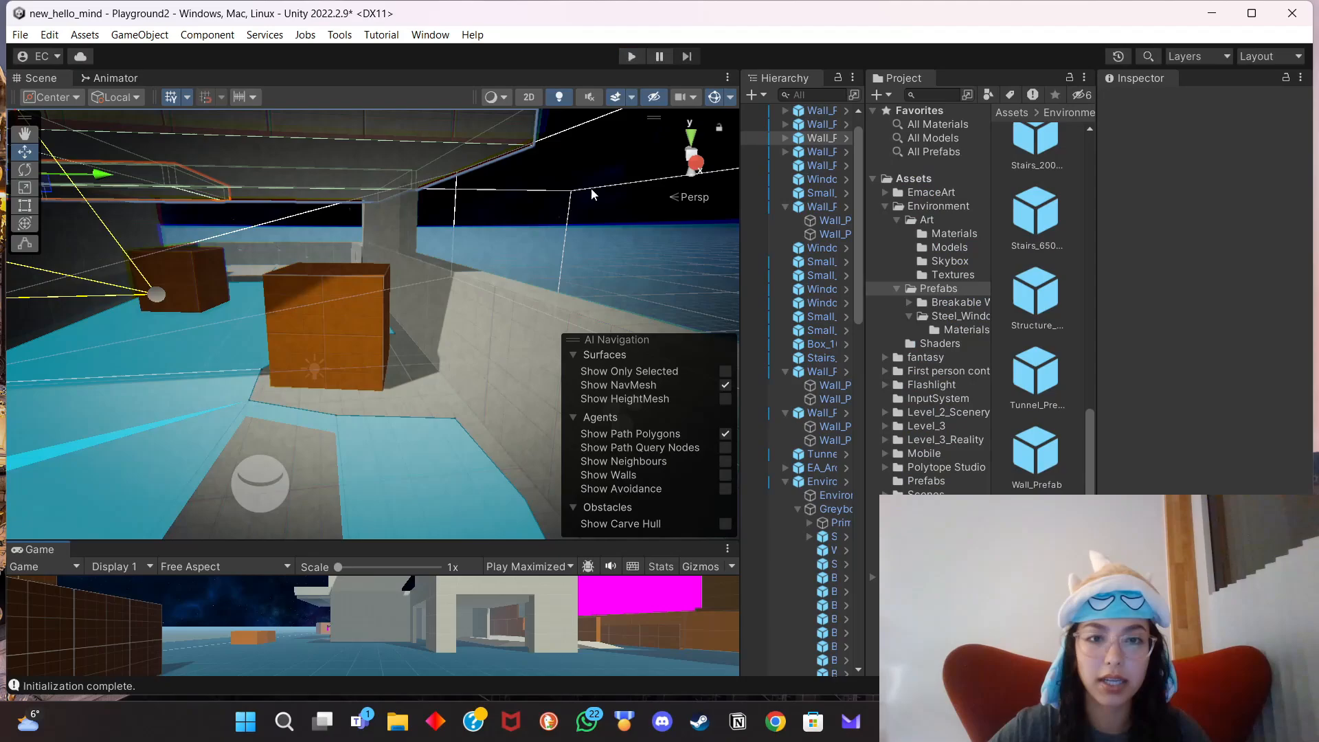
# Raise the ceiling slab to Y 7.33 and shift it along X to -1.27.
pyautogui.scroll(-1, 353, 294)
pyautogui.moveTo(353, 294); pyautogui.dragTo(441, 309, button='middle')
pyautogui.moveTo(360, 198); pyautogui.dragTo(363, 144)
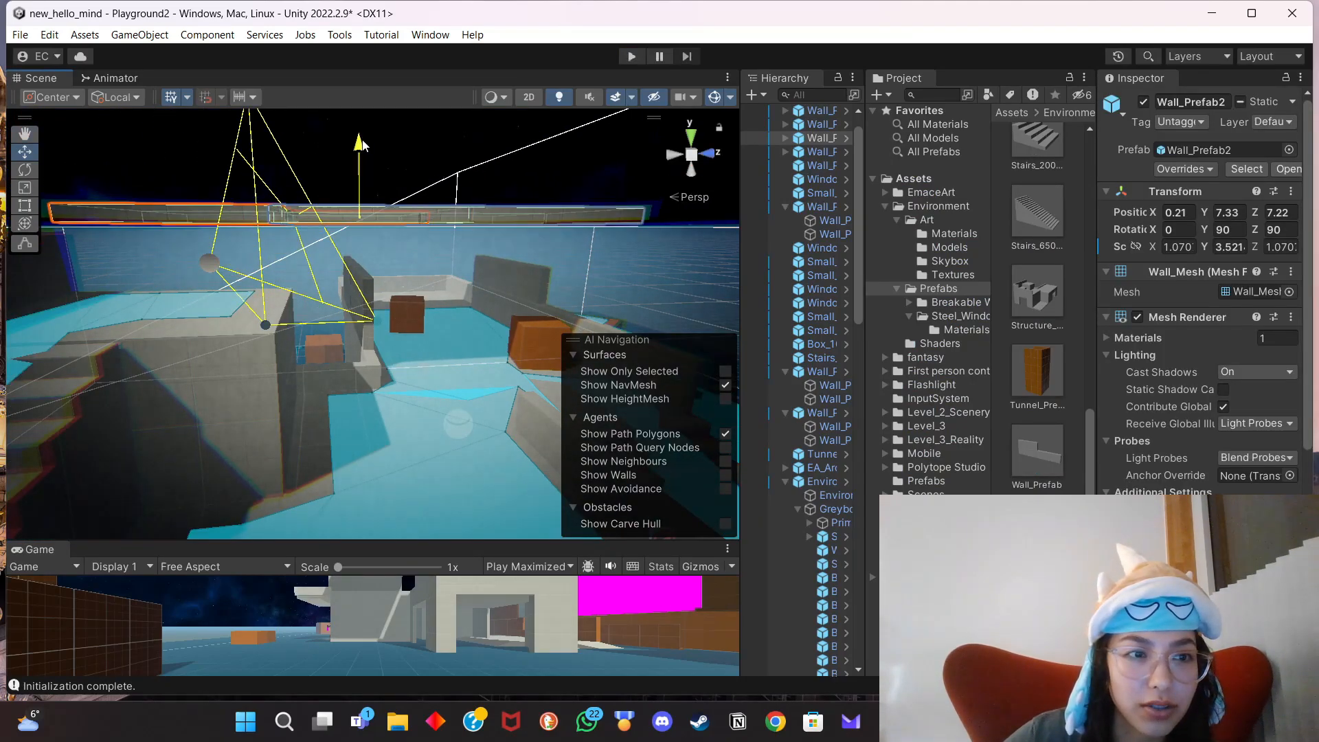
pyautogui.moveTo(372, 295); pyautogui.dragTo(368, 348, button='middle')
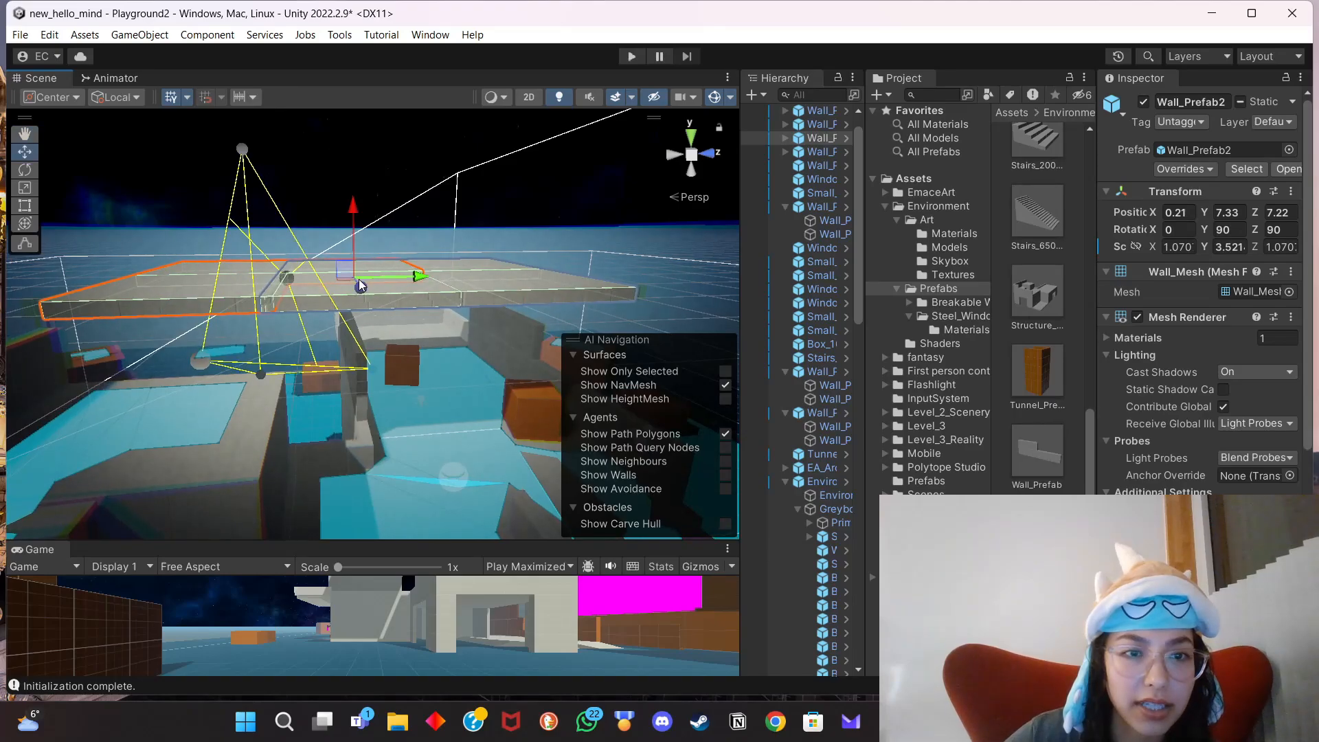
pyautogui.moveTo(359, 283); pyautogui.dragTo(358, 273)
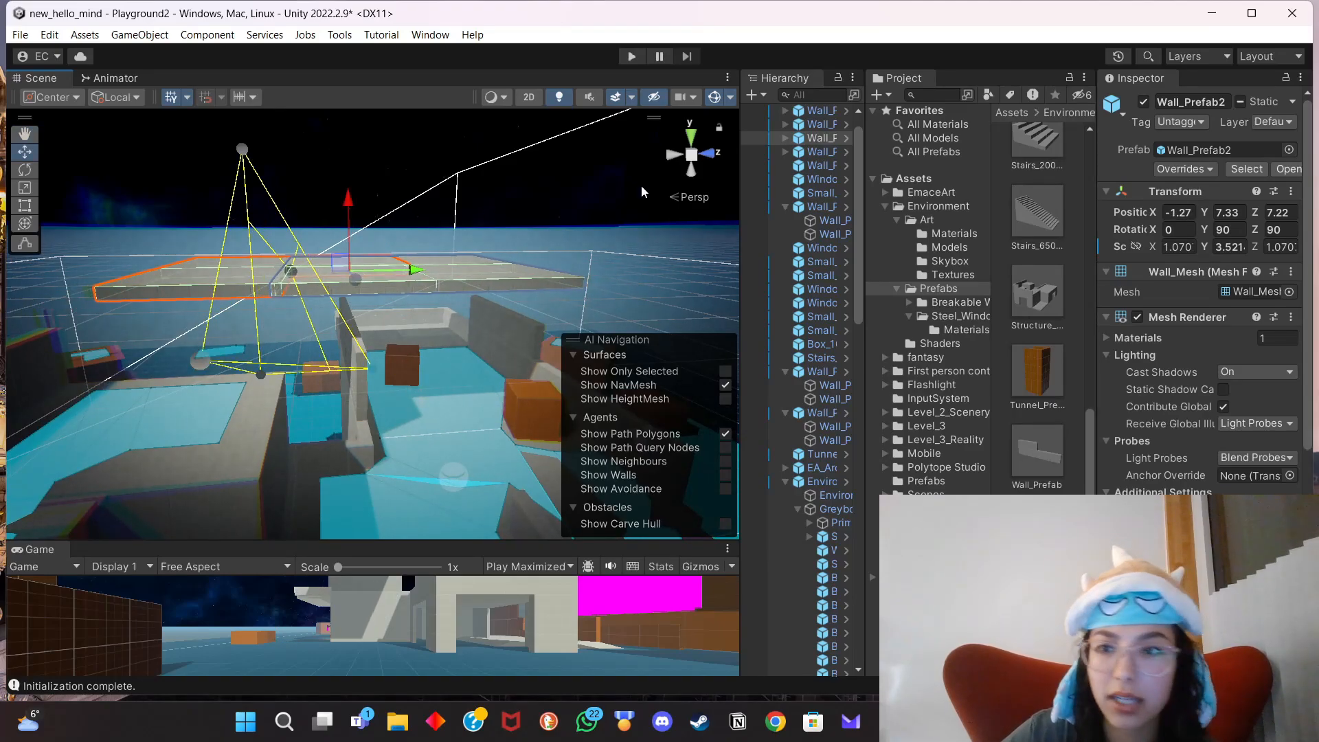
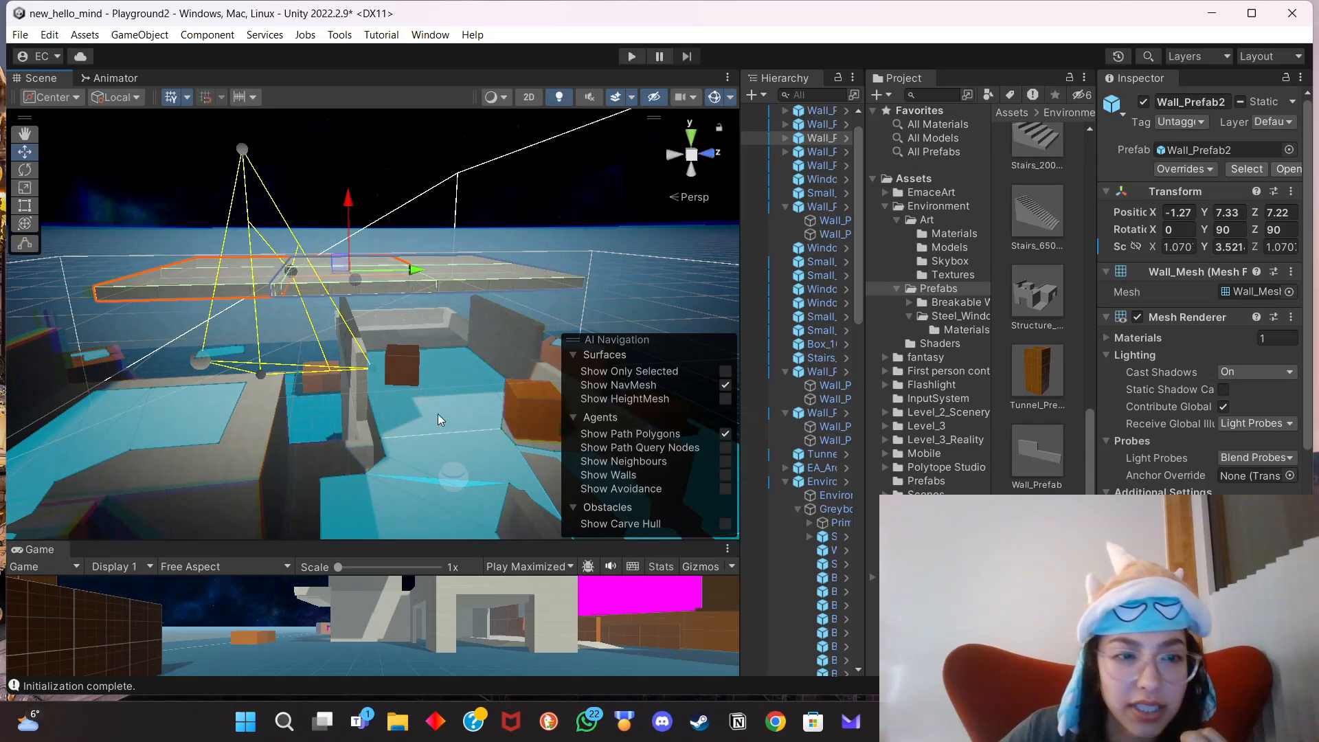
# Place a Stairs_200x100x200 prefab below the slab and set its Y rotation to 90.
pyautogui.moveTo(438, 413); pyautogui.dragTo(475, 406, button='middle')
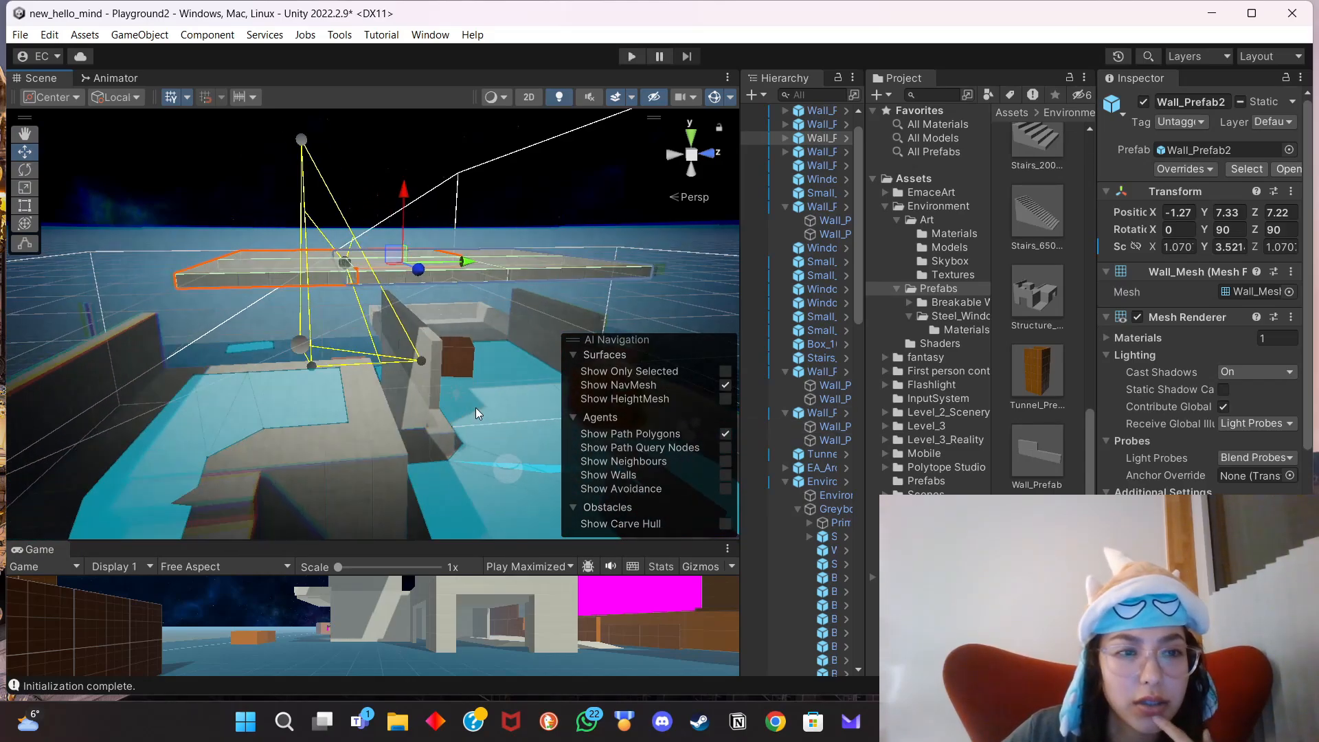
pyautogui.keyDown('alt'); pyautogui.moveTo(475, 406); pyautogui.dragTo(316, 405); pyautogui.keyUp('alt')
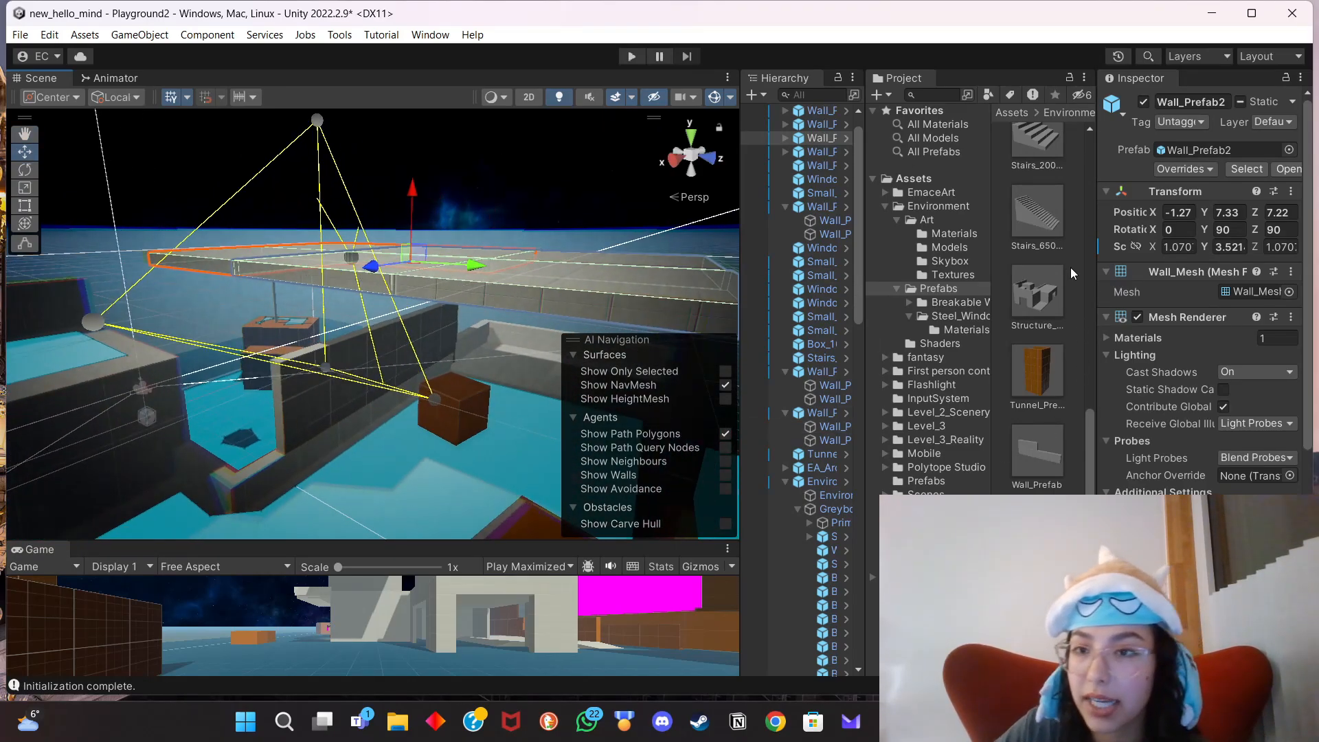
pyautogui.scroll(1, 1037, 252)
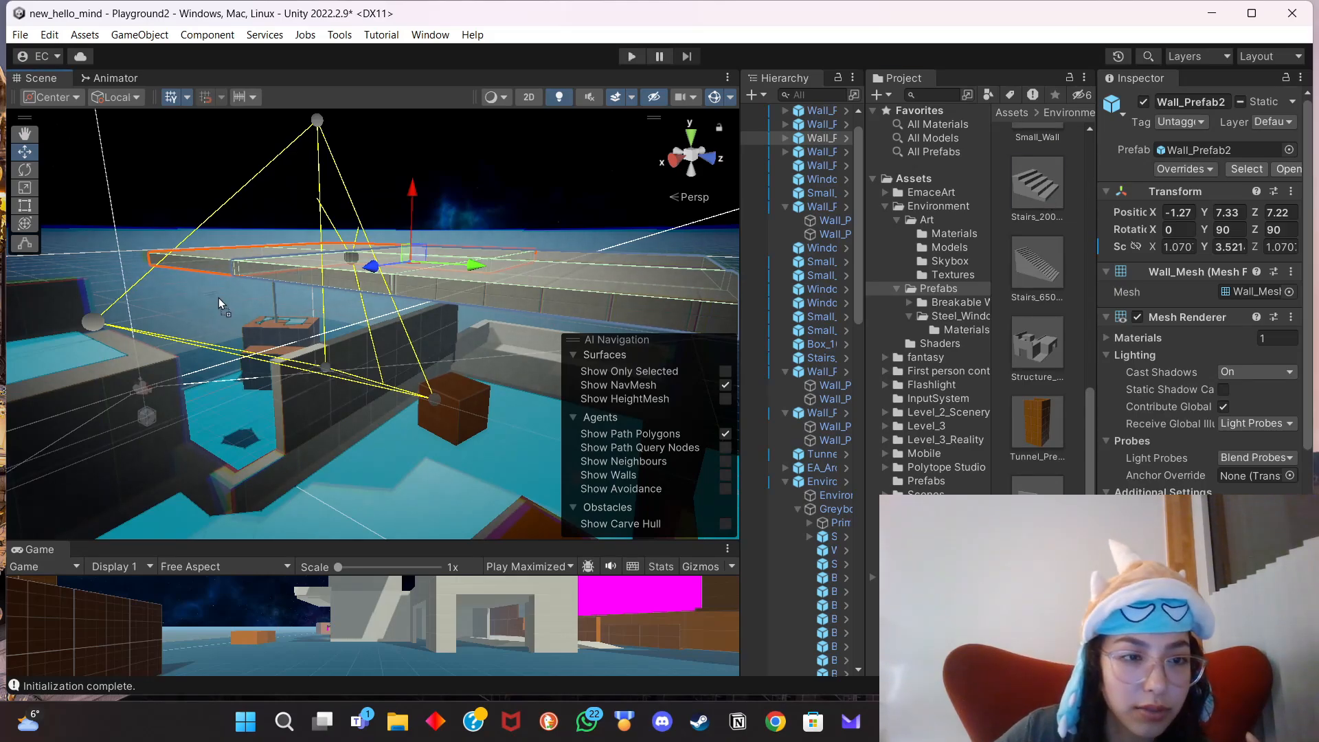
pyautogui.moveTo(229, 405); pyautogui.dragTo(384, 433)
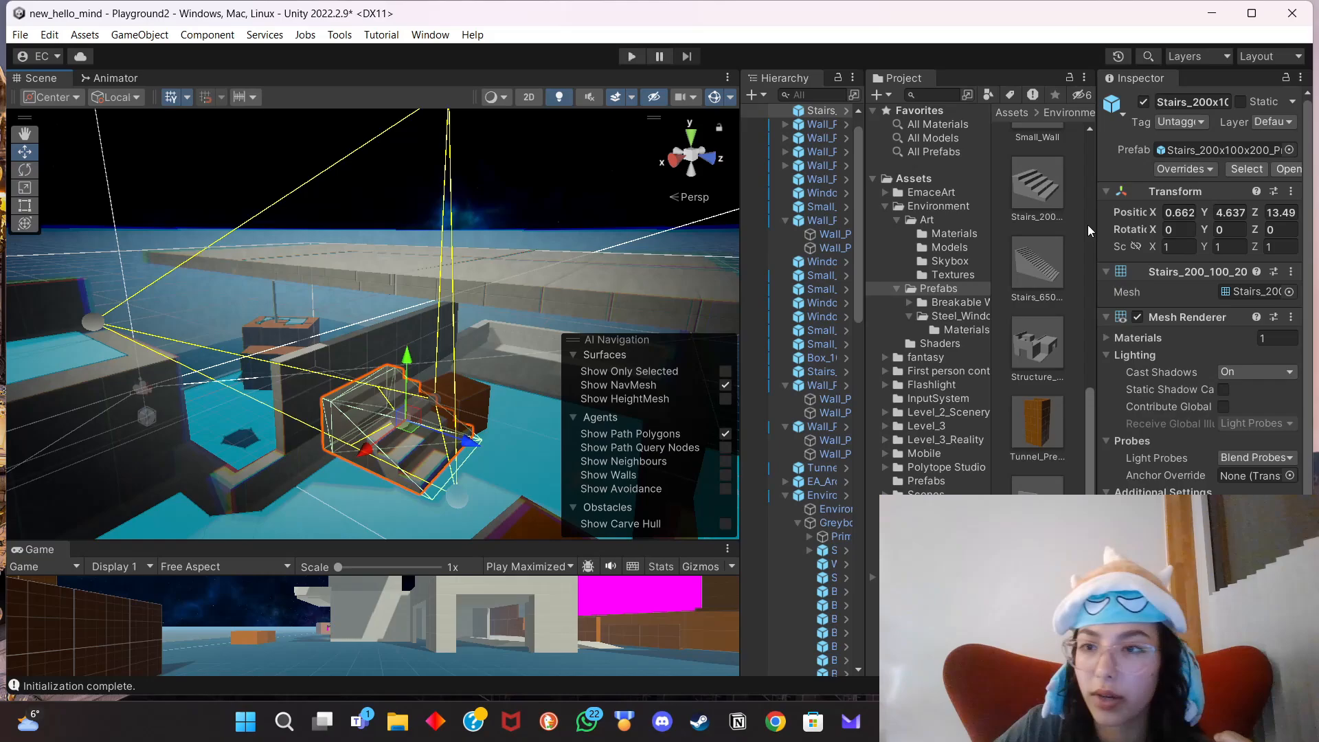
pyautogui.click(1226, 229)
pyautogui.write('90')
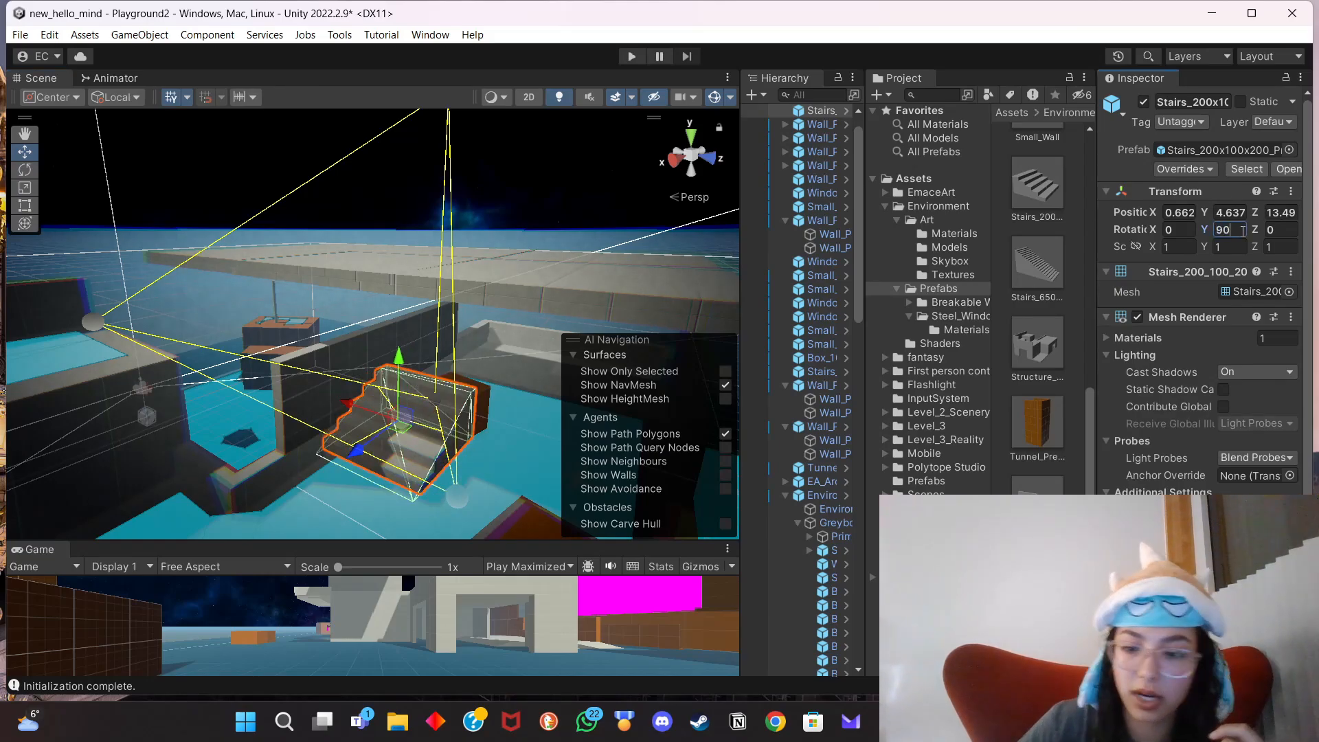
# Move the stairs to the raised platform's edge beside the slab, about X 1.36, Y 6.42, Z 7.95.
pyautogui.moveTo(398, 362); pyautogui.dragTo(130, 290)
pyautogui.moveTo(130, 290); pyautogui.dragTo(332, 366, button='middle')
pyautogui.click(24, 188)
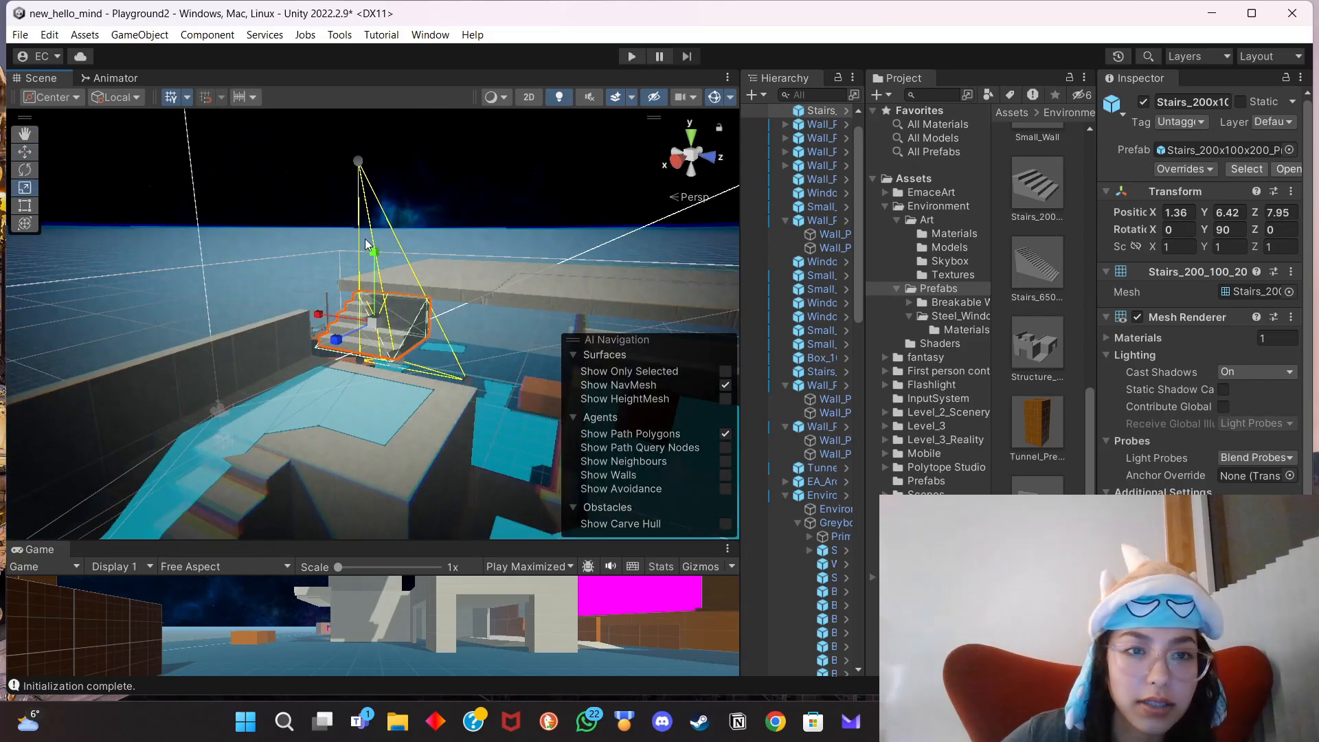
# Enlarge the stairs to a Y scale of about 1.29 and a Z scale of about 1.2.
pyautogui.moveTo(373, 253); pyautogui.dragTo(382, 235)
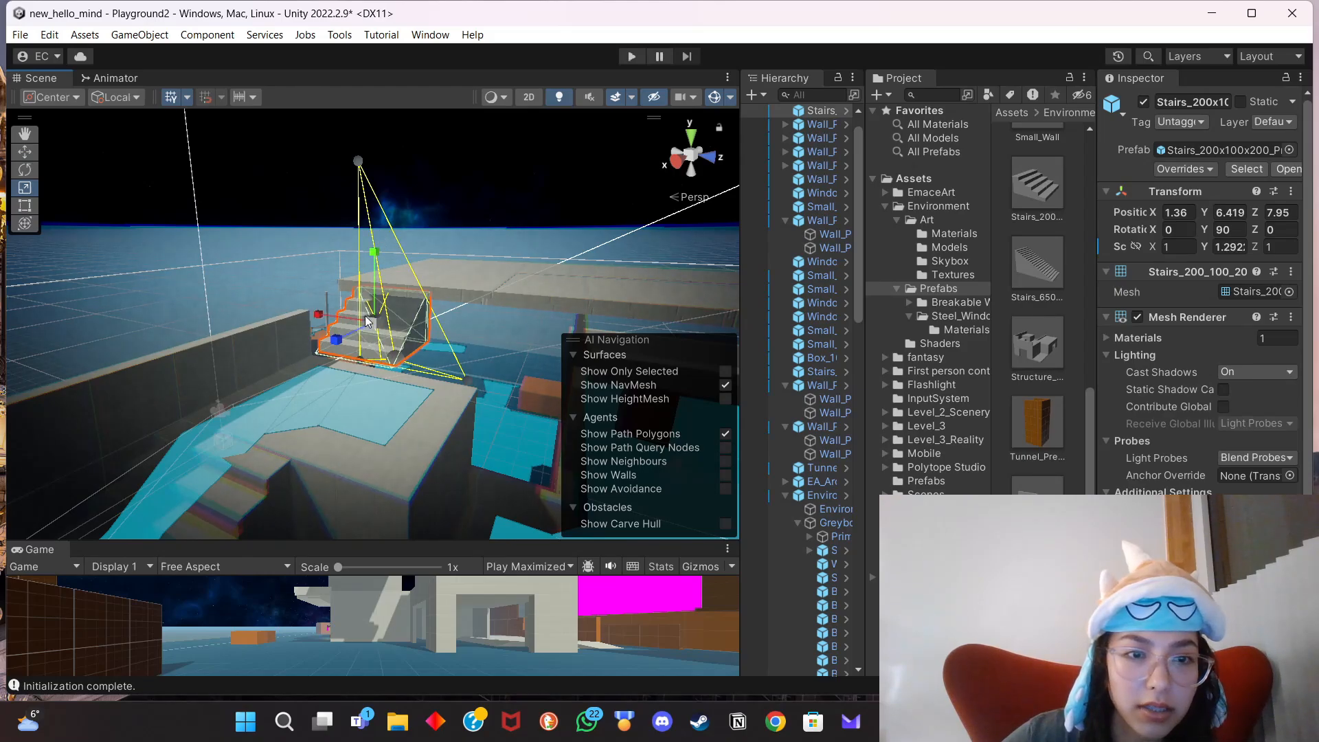
pyautogui.moveTo(368, 321); pyautogui.dragTo(352, 330)
pyautogui.moveTo(352, 330); pyautogui.dragTo(286, 328, button='middle')
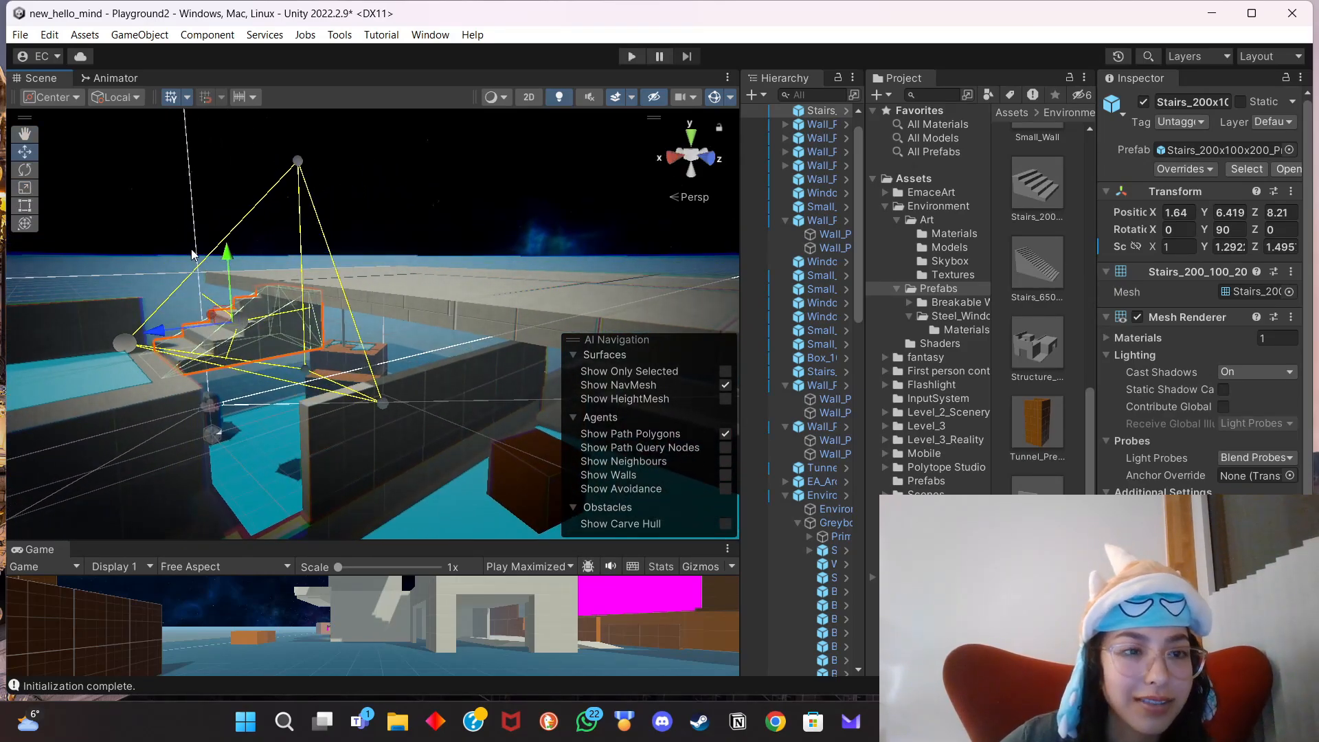
pyautogui.press('r')
pyautogui.moveTo(171, 330); pyautogui.dragTo(194, 247)
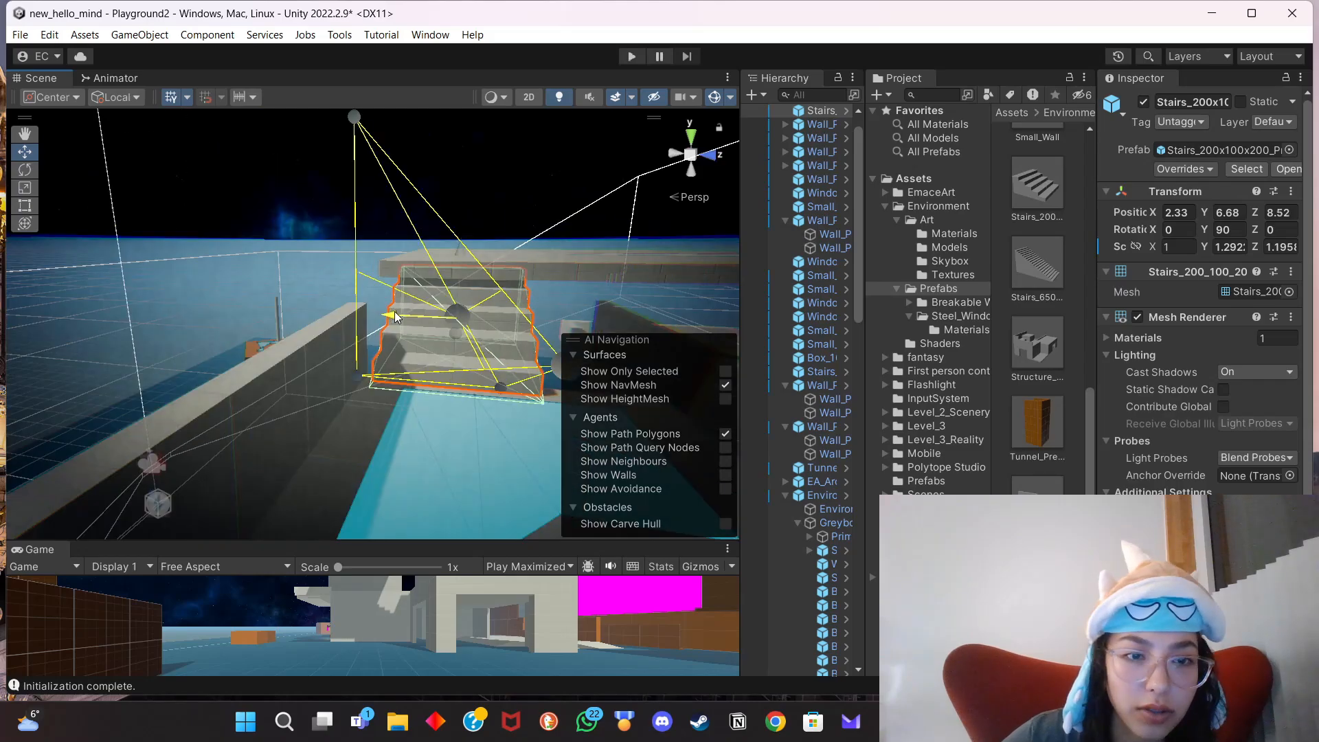
# Move the stairs against the ceiling slab's edge, at about X 2.73, Y 6.72, Z 8.35.
pyautogui.moveTo(394, 312); pyautogui.dragTo(440, 341)
pyautogui.moveTo(572, 288); pyautogui.dragTo(320, 300, button='right')
pyautogui.press('d')
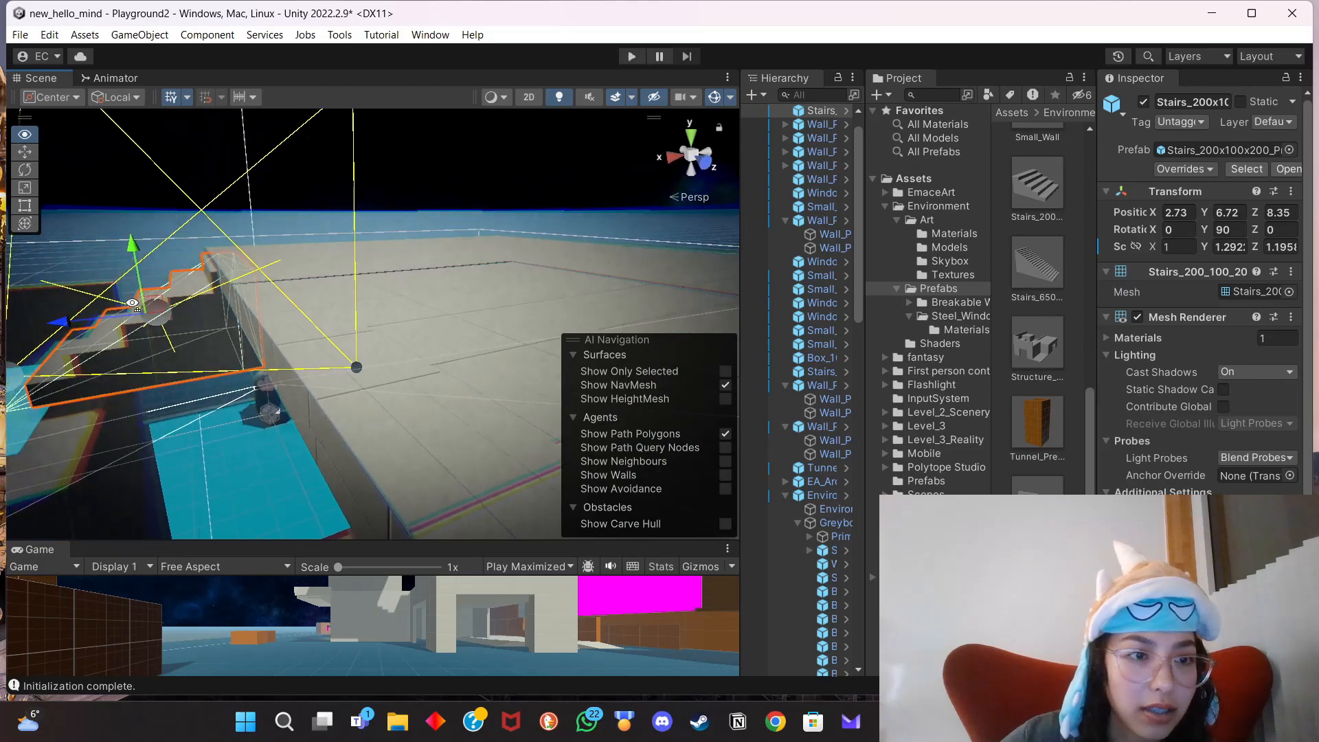
# Shift the ceiling slab along X to about -1.19 and lower it to Y 7.25 to meet the top step.
pyautogui.click(319, 300)
pyautogui.moveTo(639, 312); pyautogui.dragTo(632, 313)
pyautogui.moveTo(630, 313); pyautogui.dragTo(31, 192, button='right')
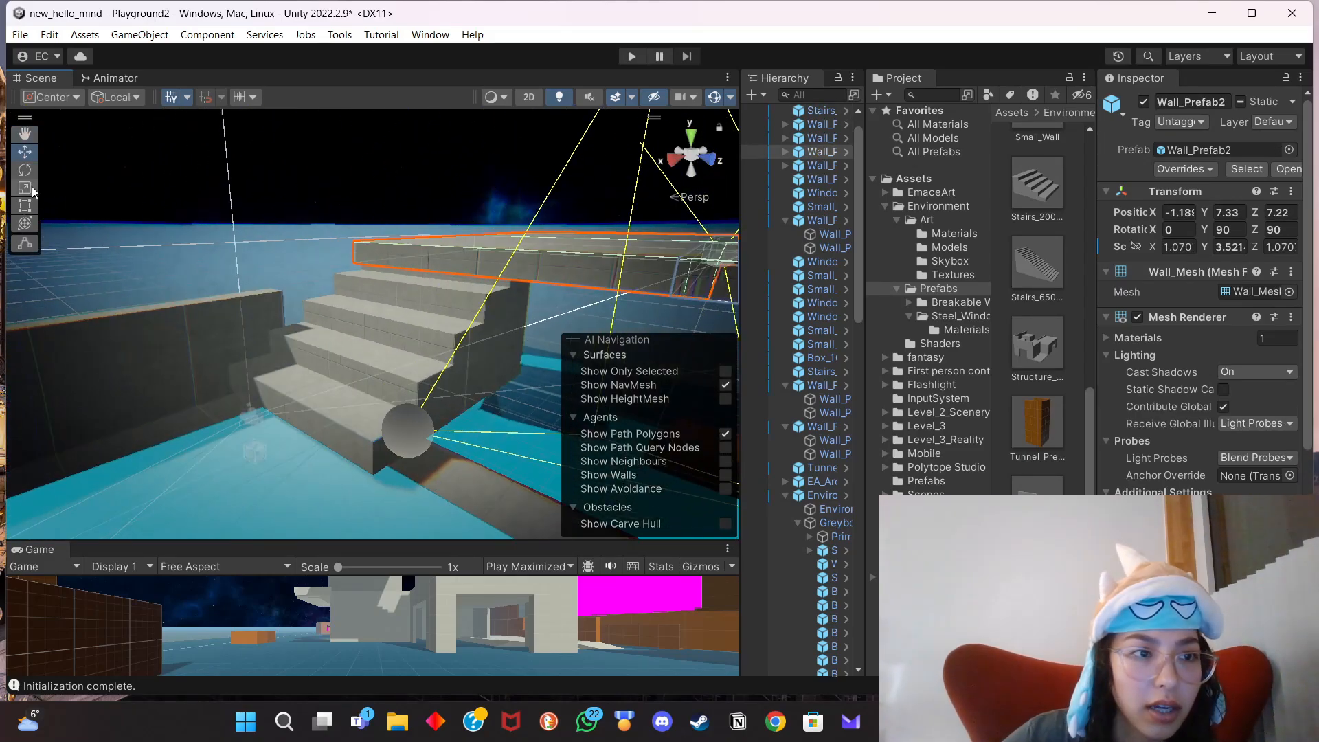
pyautogui.moveTo(563, 257); pyautogui.dragTo(599, 183, button='right')
pyautogui.moveTo(600, 183); pyautogui.dragTo(599, 187)
pyautogui.click(313, 326)
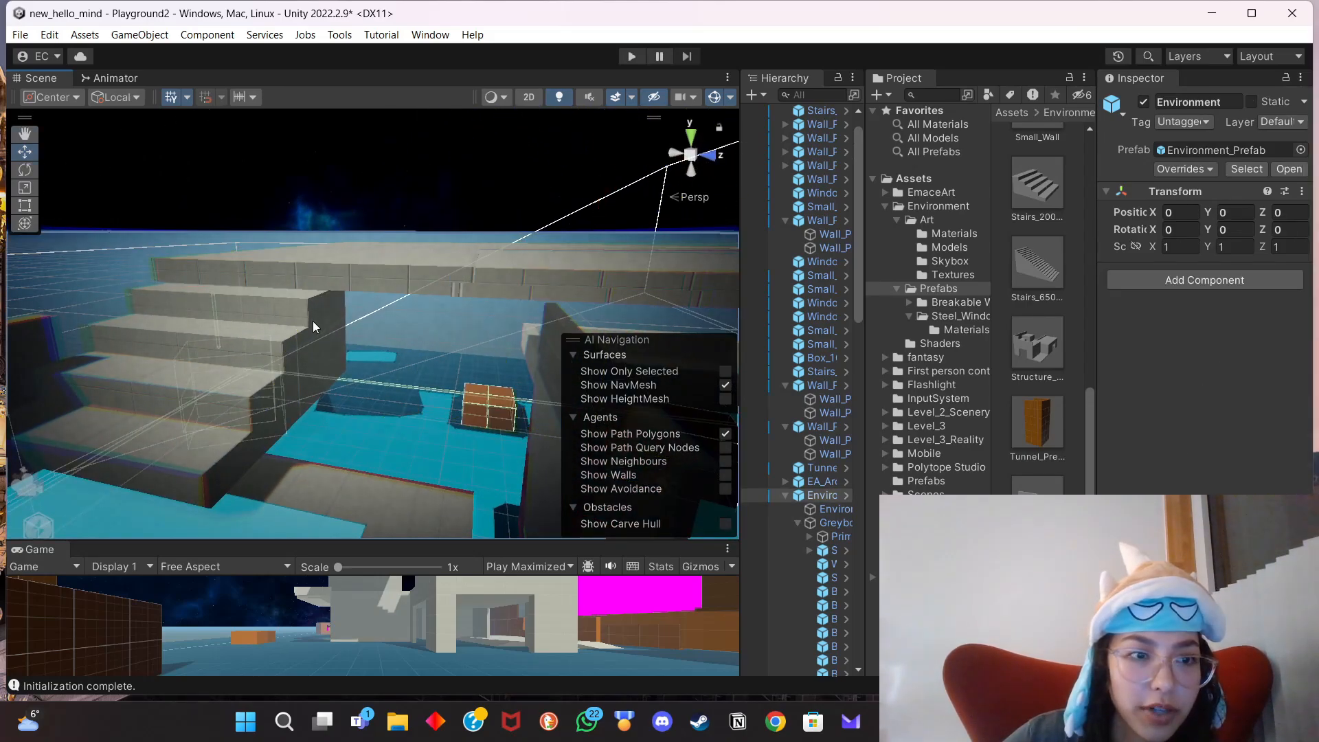
pyautogui.click(345, 293)
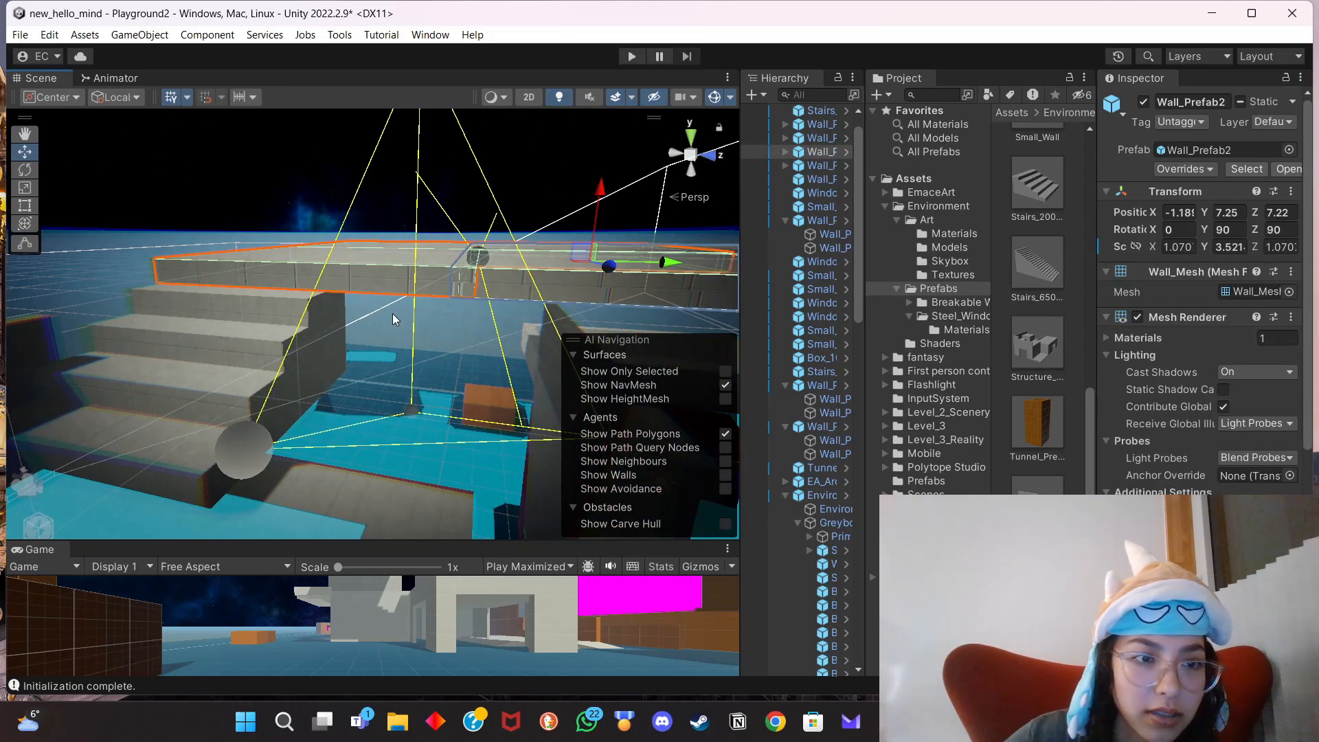
pyautogui.click(262, 207)
# Check the joint between the stairs and the ceiling slab and nudge the slab sideways to line up with the stairs.
pyautogui.moveTo(262, 264); pyautogui.dragTo(350, 265, button='right')
pyautogui.moveTo(350, 265); pyautogui.dragTo(522, 291, button='middle')
pyautogui.click(411, 400)
pyautogui.click(411, 400)
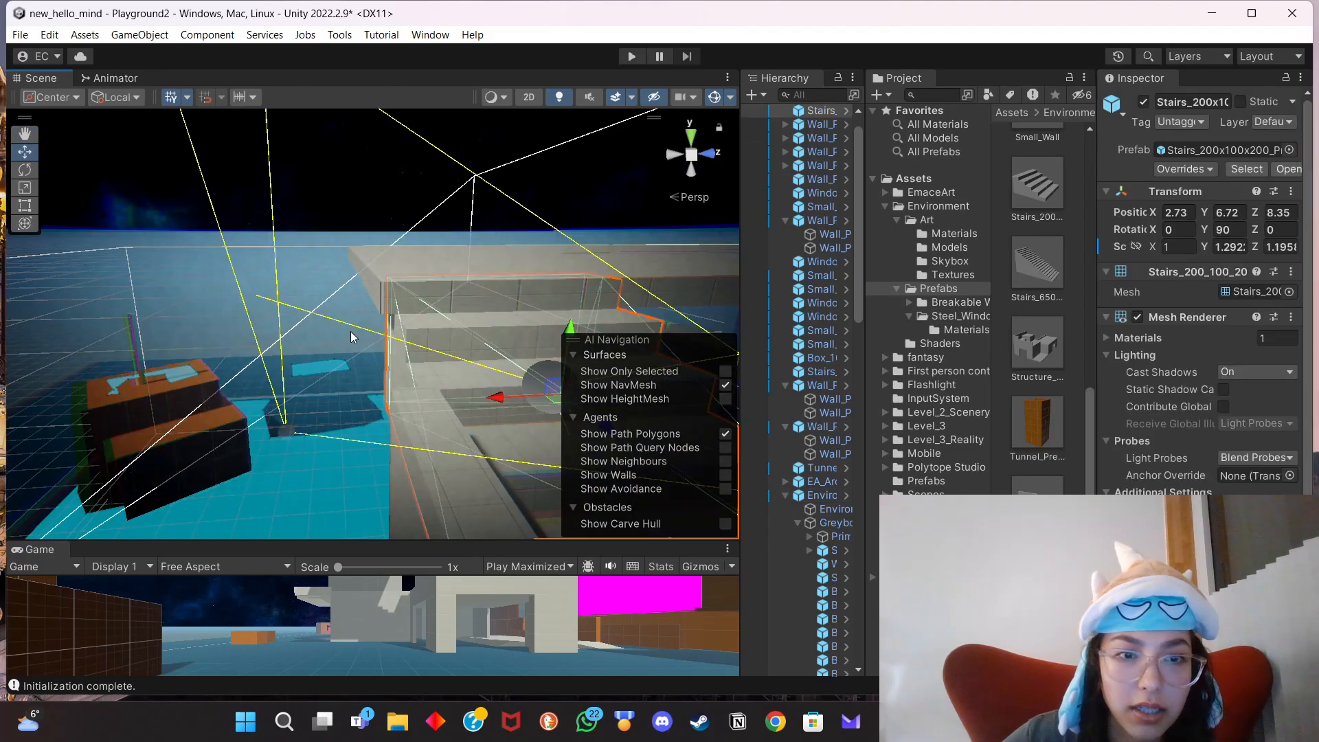
pyautogui.click(384, 270)
pyautogui.moveTo(712, 261); pyautogui.dragTo(721, 261)
pyautogui.scroll(-2, 328, 311)
pyautogui.moveTo(328, 310); pyautogui.dragTo(258, 330, button='middle')
pyautogui.click(513, 348)
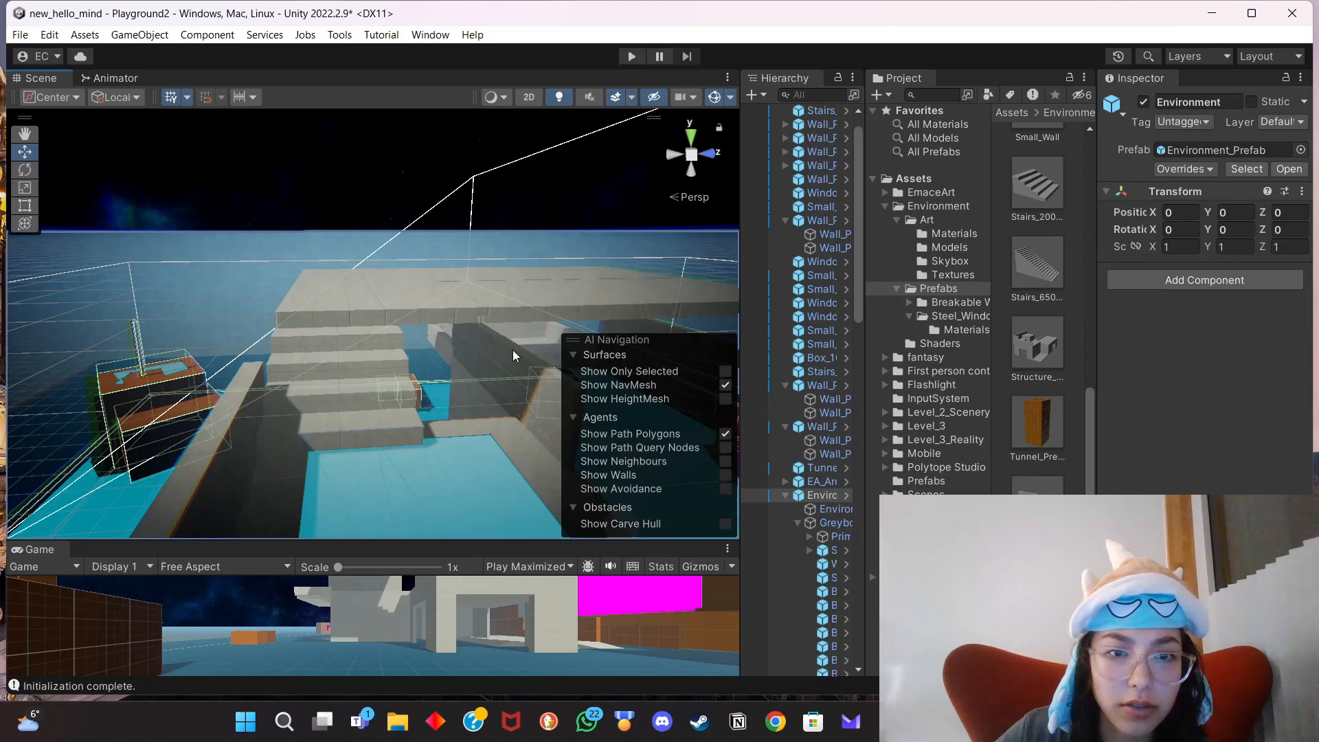
# Place a Window prefab on the wall beside the wooden box, at about X -2.25, Y 6.005, Z 12.37.
pyautogui.scroll(6, 496, 264)
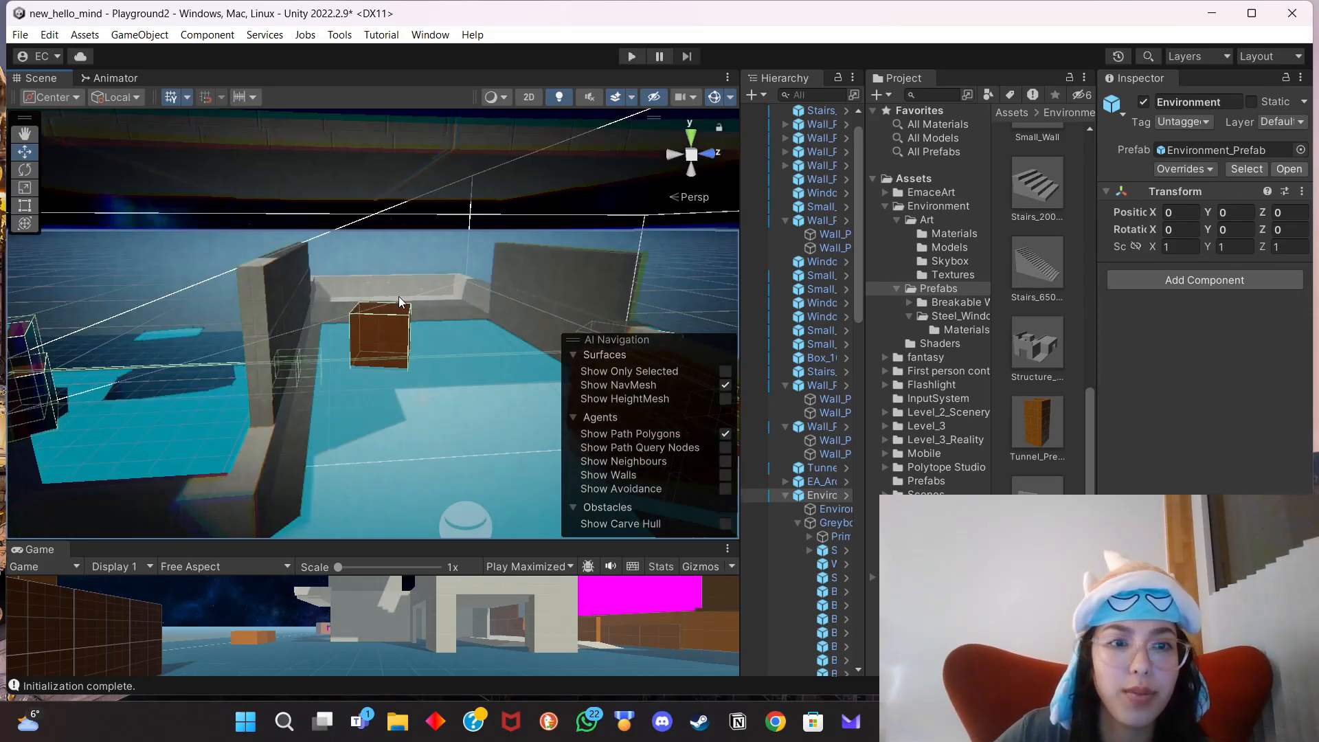
pyautogui.moveTo(432, 296); pyautogui.dragTo(245, 282, button='middle')
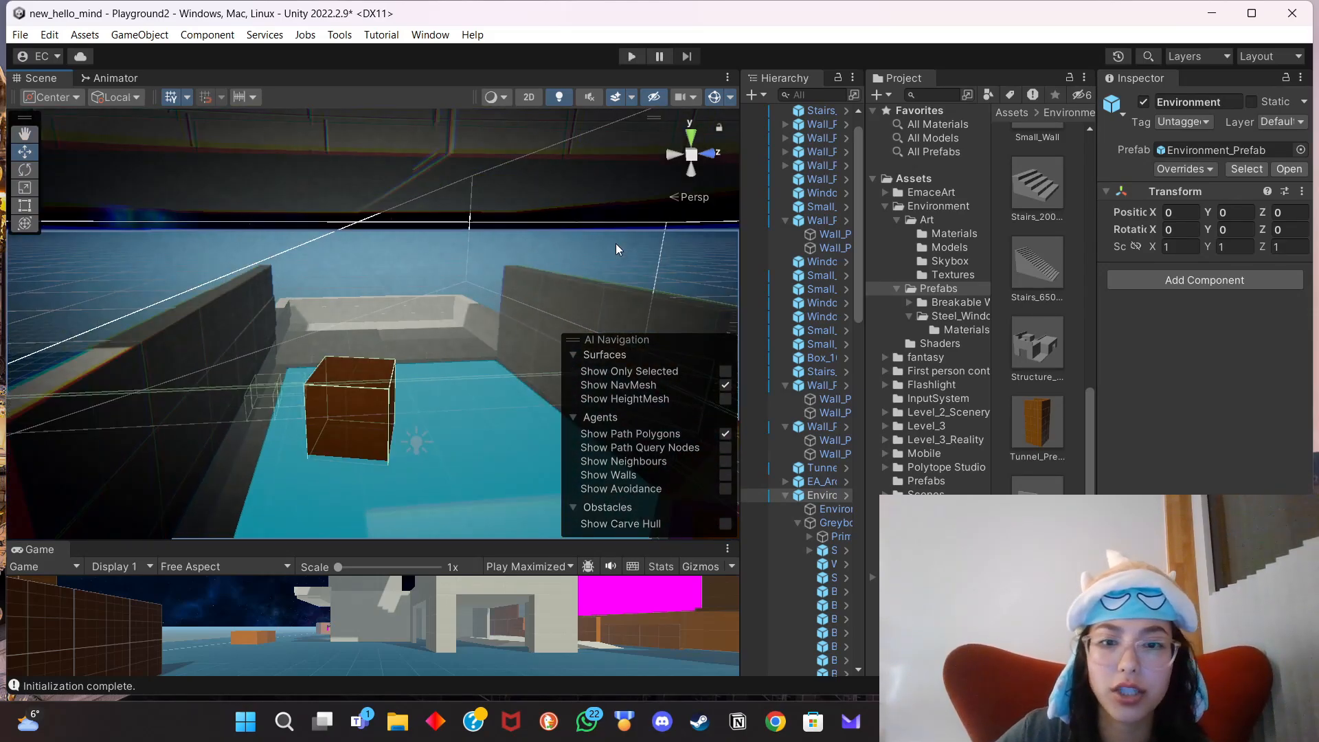
pyautogui.scroll(-1, 1037, 398)
pyautogui.moveTo(1037, 604); pyautogui.dragTo(304, 392)
pyautogui.scroll(-3, 440, 416)
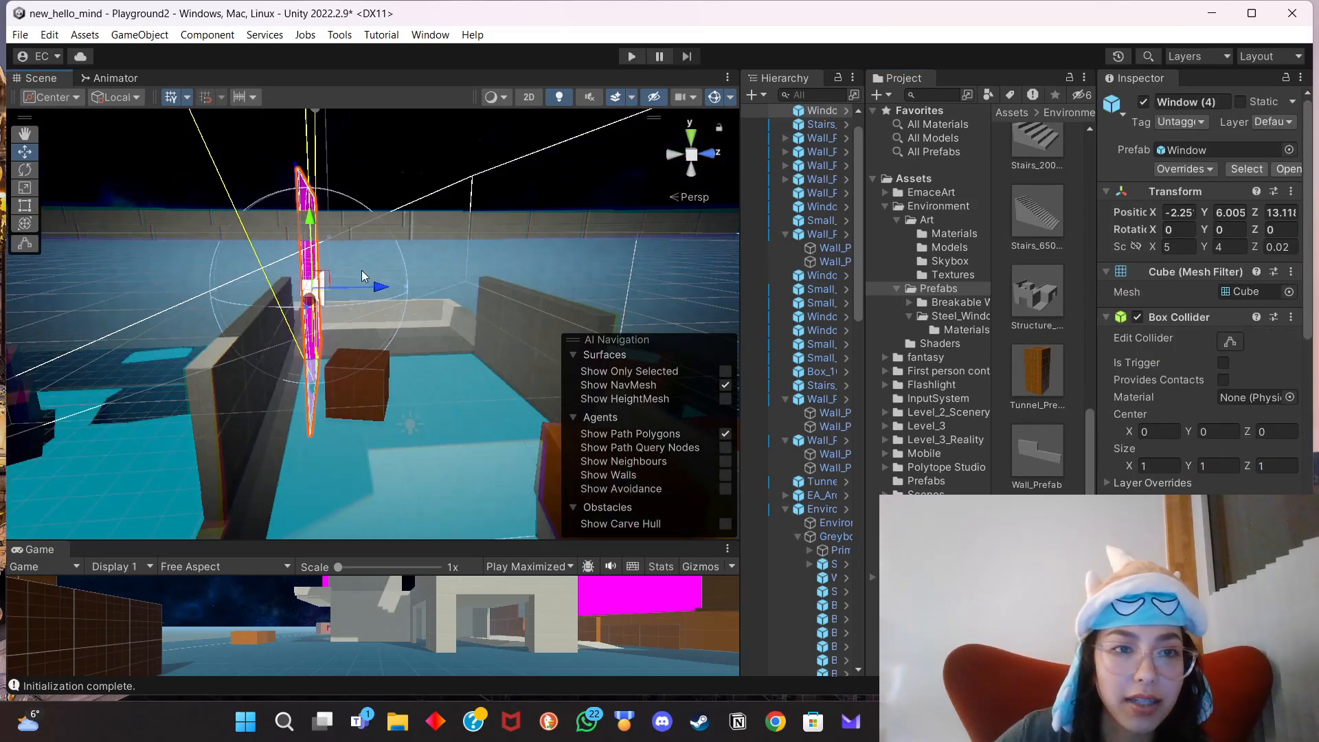
pyautogui.moveTo(368, 287); pyautogui.dragTo(327, 294)
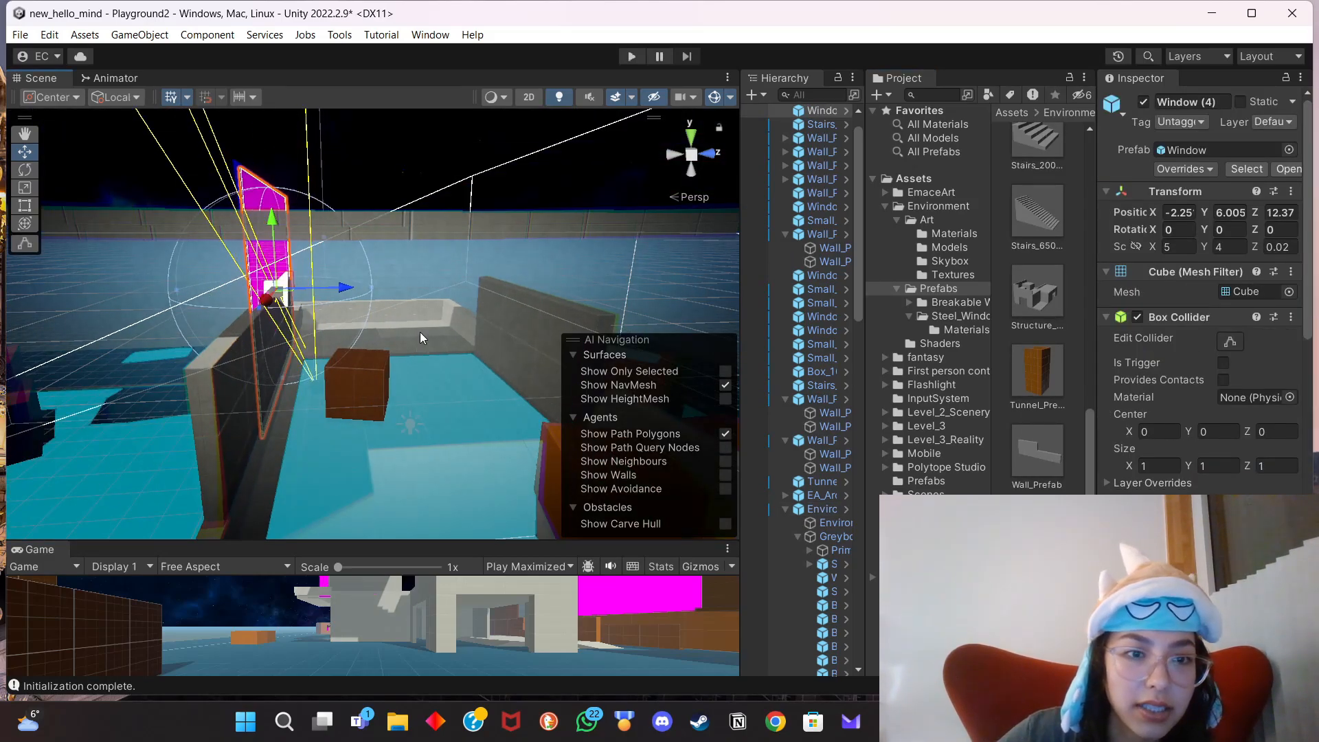
# Widen the window to an X scale of about 6.48 and slide it along the wall to about X -0.82.
pyautogui.keyDown('alt'); pyautogui.moveTo(420, 333); pyautogui.dragTo(348, 294); pyautogui.keyUp('alt')
pyautogui.moveTo(198, 294)
pyautogui.mouseDown()
pyautogui.moveTo(361, 294)
pyautogui.moveTo(218, 293)
pyautogui.mouseUp()
pyautogui.press('r')
pyautogui.click(24, 151)
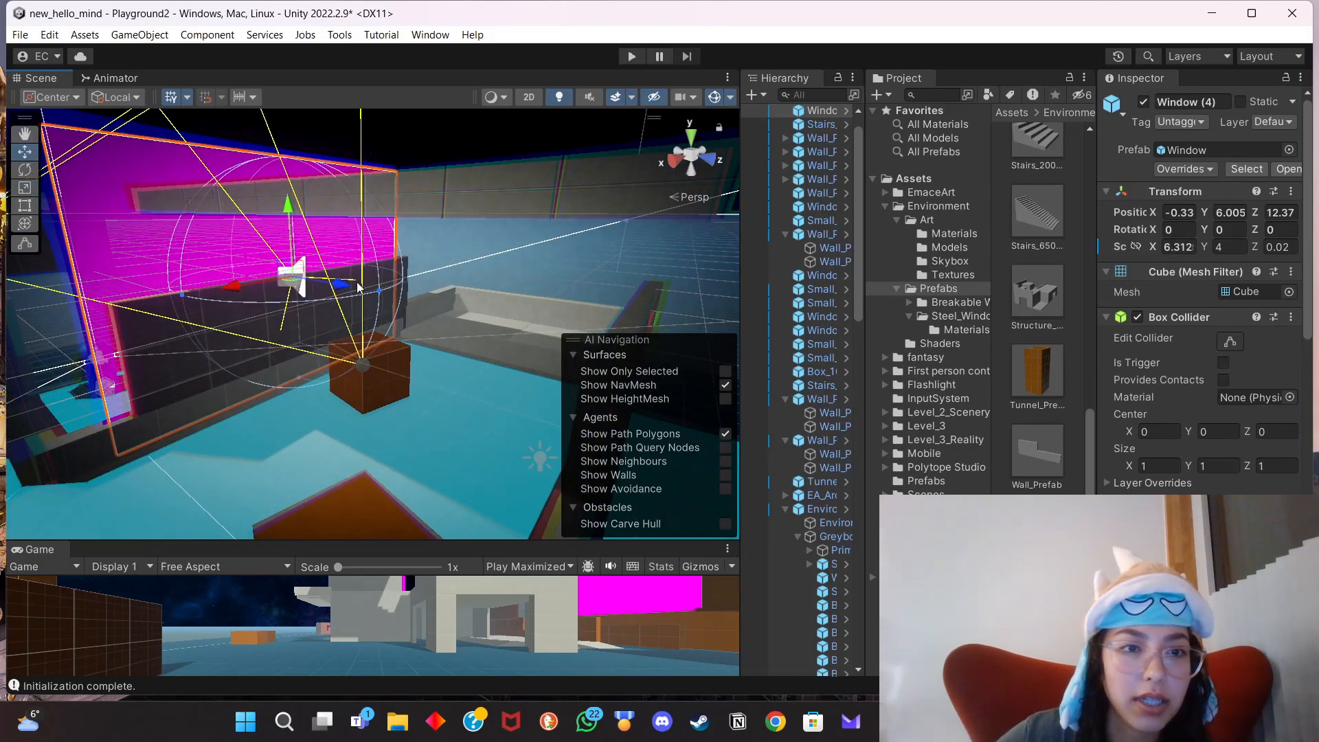
pyautogui.moveTo(226, 290); pyautogui.dragTo(251, 283)
# Reduce the window's Y scale to about 1.42 and raise it onto the wall at Y 6.51, X -0.72.
pyautogui.click(35, 187)
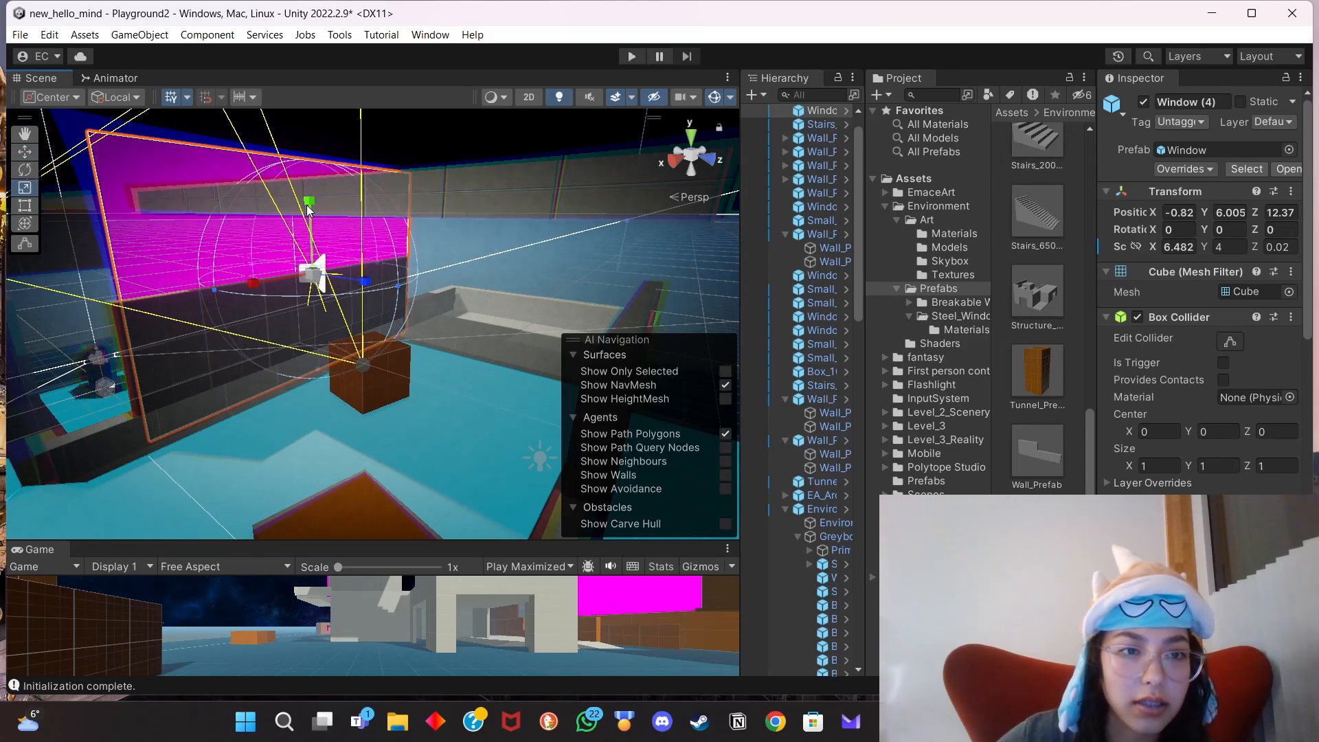
pyautogui.moveTo(308, 209); pyautogui.dragTo(317, 254)
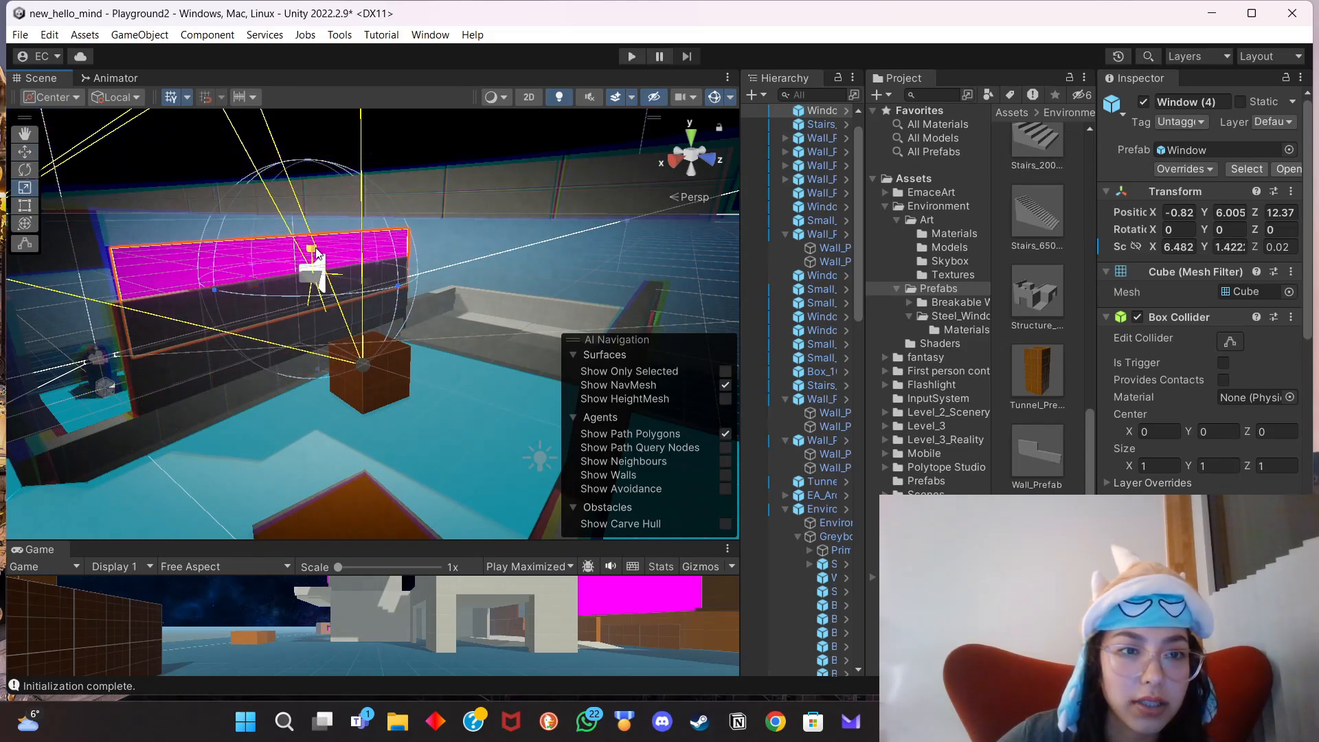
pyautogui.click(32, 155)
pyautogui.moveTo(311, 209); pyautogui.dragTo(315, 175)
pyautogui.moveTo(251, 253); pyautogui.dragTo(250, 253)
# Fit the window to the gap above the wall with X position -0.69, X scale about 6.315 and Y scale about 1.277.
pyautogui.moveTo(316, 281); pyautogui.dragTo(383, 282, button='middle')
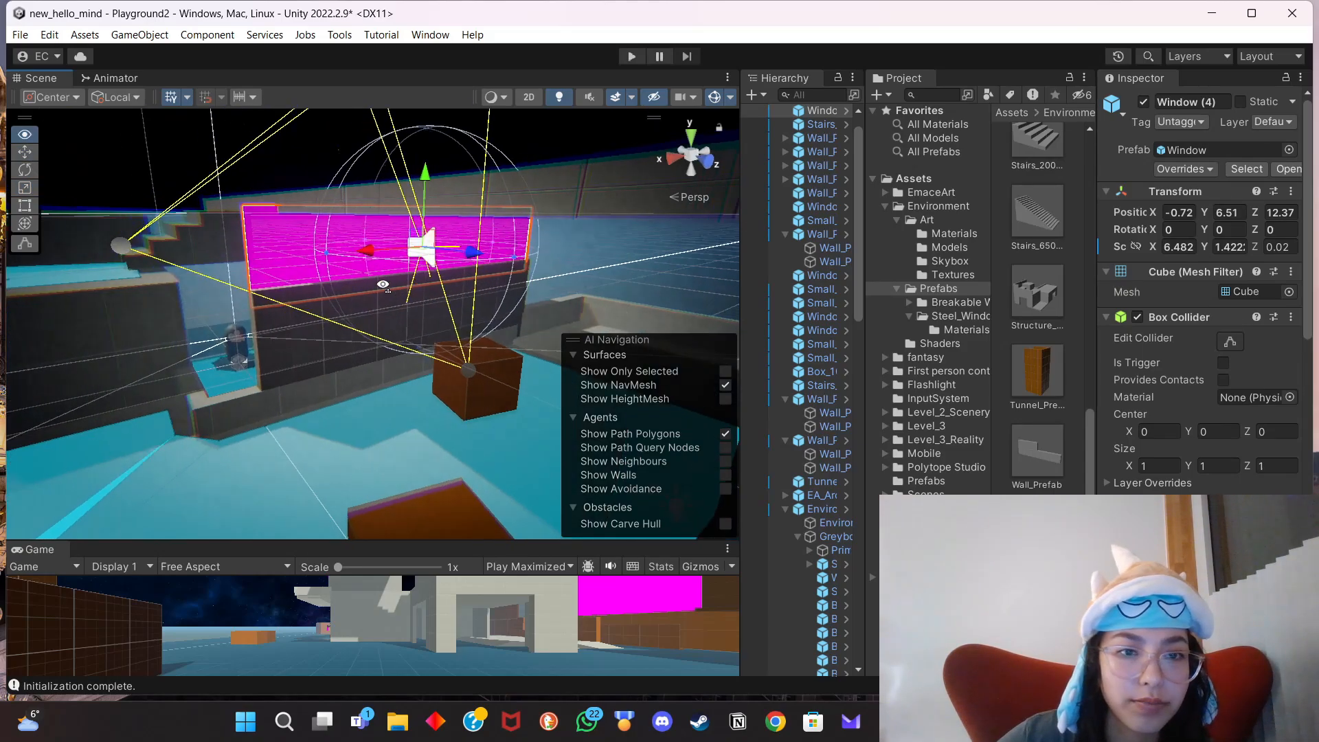
pyautogui.keyDown('alt'); pyautogui.moveTo(382, 283); pyautogui.dragTo(298, 286); pyautogui.keyUp('alt')
pyautogui.moveTo(298, 286); pyautogui.dragTo(365, 281, button='middle')
pyautogui.moveTo(246, 251); pyautogui.dragTo(218, 248)
pyautogui.press('r')
pyautogui.click(347, 260)
pyautogui.press('a')
pyautogui.moveTo(347, 260); pyautogui.dragTo(491, 246, button='right')
pyautogui.click(492, 246)
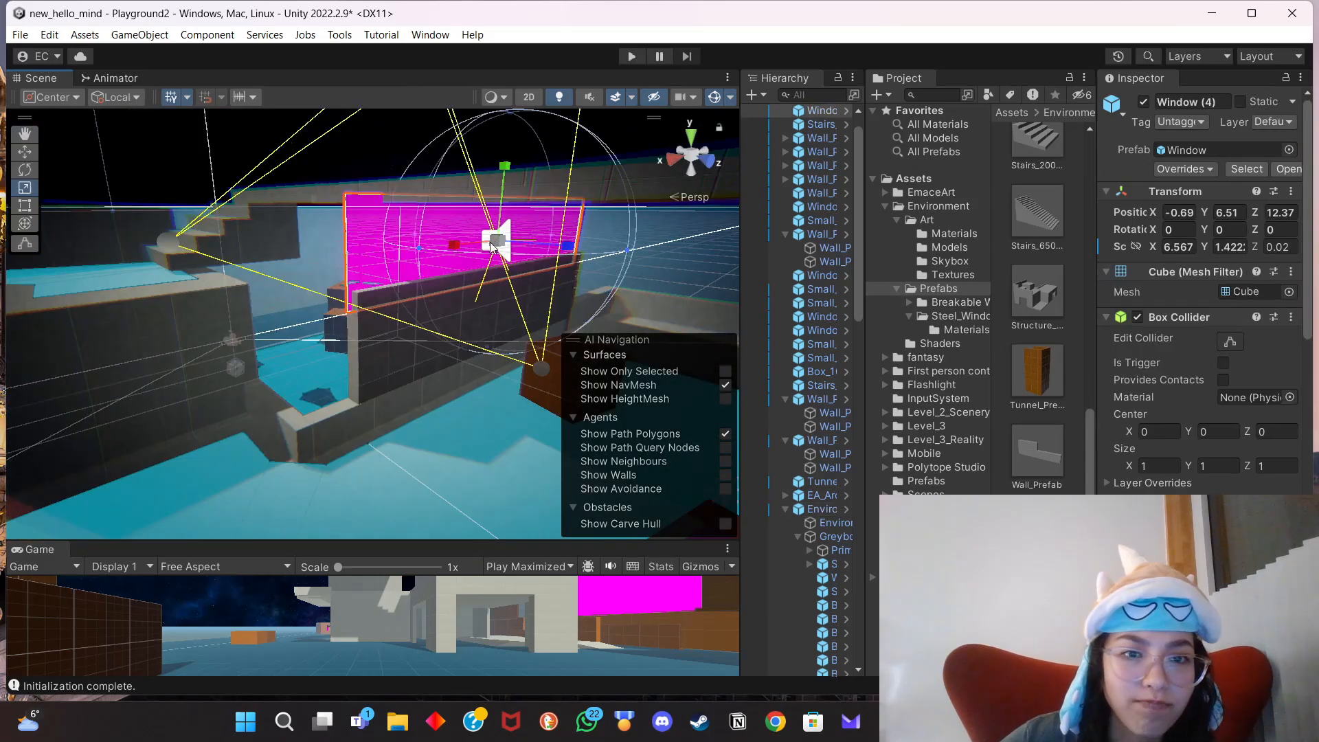
pyautogui.moveTo(460, 251); pyautogui.dragTo(453, 250)
pyautogui.moveTo(505, 169); pyautogui.dragTo(510, 175)
# Duplicate the window and move the copy onto the opposite wall at about Z 17.48.
pyautogui.press('w')
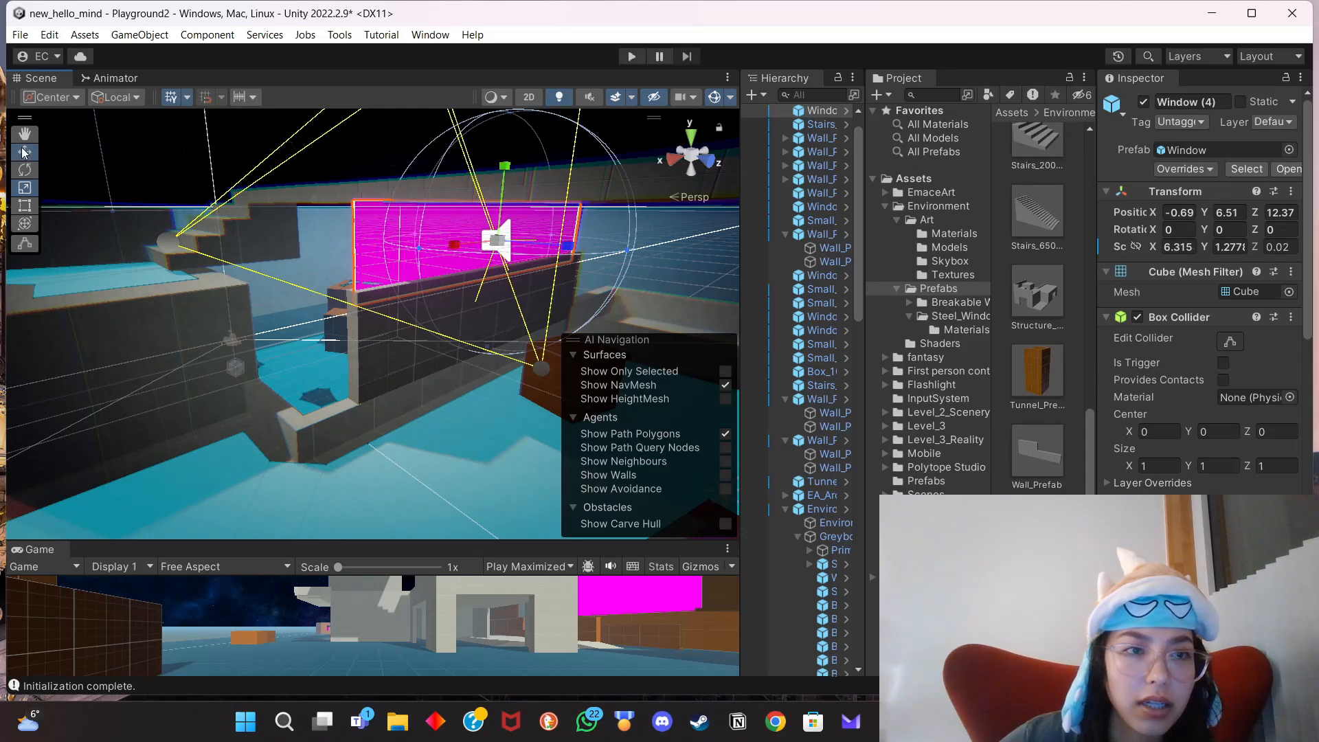
pyautogui.moveTo(392, 401); pyautogui.dragTo(514, 375, button='right')
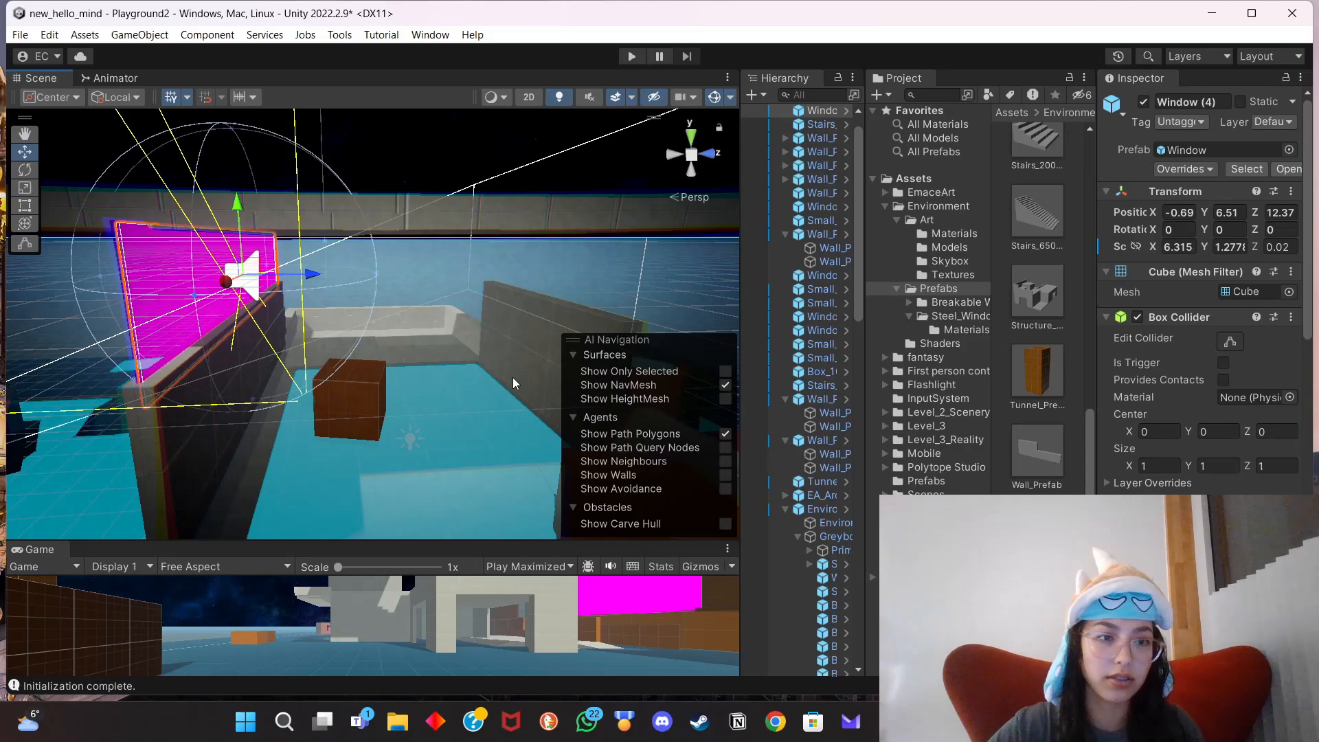
pyautogui.hotkey('ctrl', 'd')
pyautogui.moveTo(307, 278); pyautogui.dragTo(625, 264)
pyautogui.moveTo(447, 394); pyautogui.dragTo(668, 388, button='right')
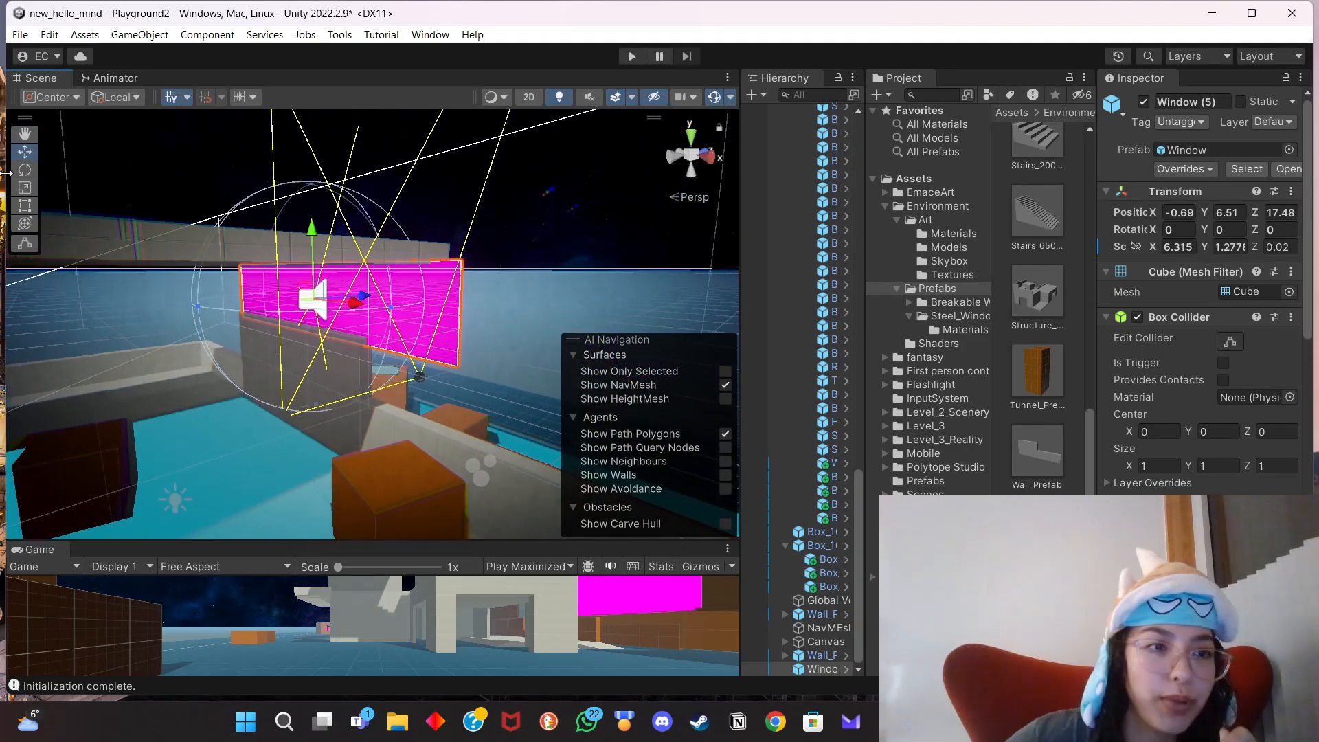
# Rescale the copied window along X to match the length of its wall.
pyautogui.click(32, 191)
pyautogui.moveTo(356, 302)
pyautogui.mouseDown()
pyautogui.moveTo(313, 291)
pyautogui.moveTo(439, 403)
pyautogui.moveTo(332, 308)
pyautogui.mouseUp()
pyautogui.click(24, 187)
pyautogui.click(157, 244)
pyautogui.press('w')
# Place a Wall_Prefab2 near the copied window's wall at about X 2.13, Y 4.005, Z 17.46, thinned to a Z scale of about -0.04.
pyautogui.keyDown('alt'); pyautogui.moveTo(639, 334); pyautogui.dragTo(716, 283); pyautogui.keyUp('alt')
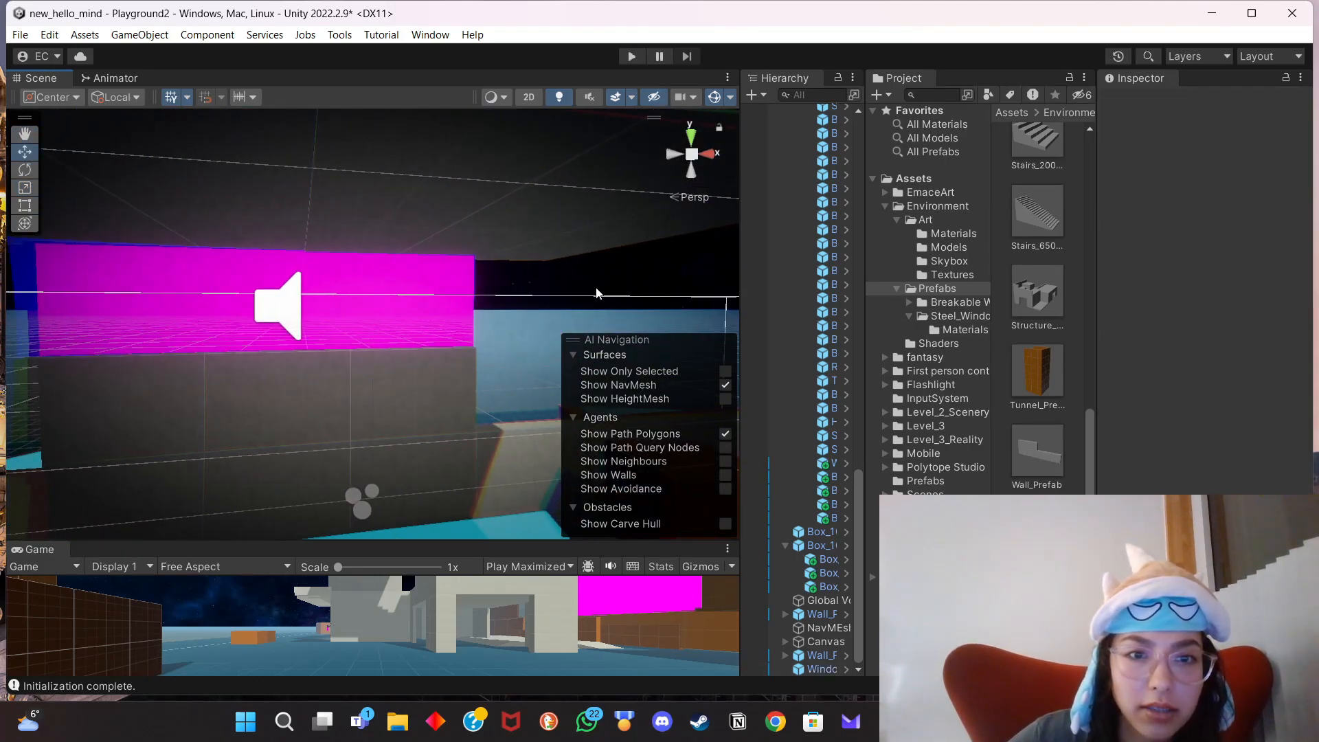
pyautogui.keyDown('alt'); pyautogui.moveTo(596, 288); pyautogui.dragTo(546, 308); pyautogui.keyUp('alt')
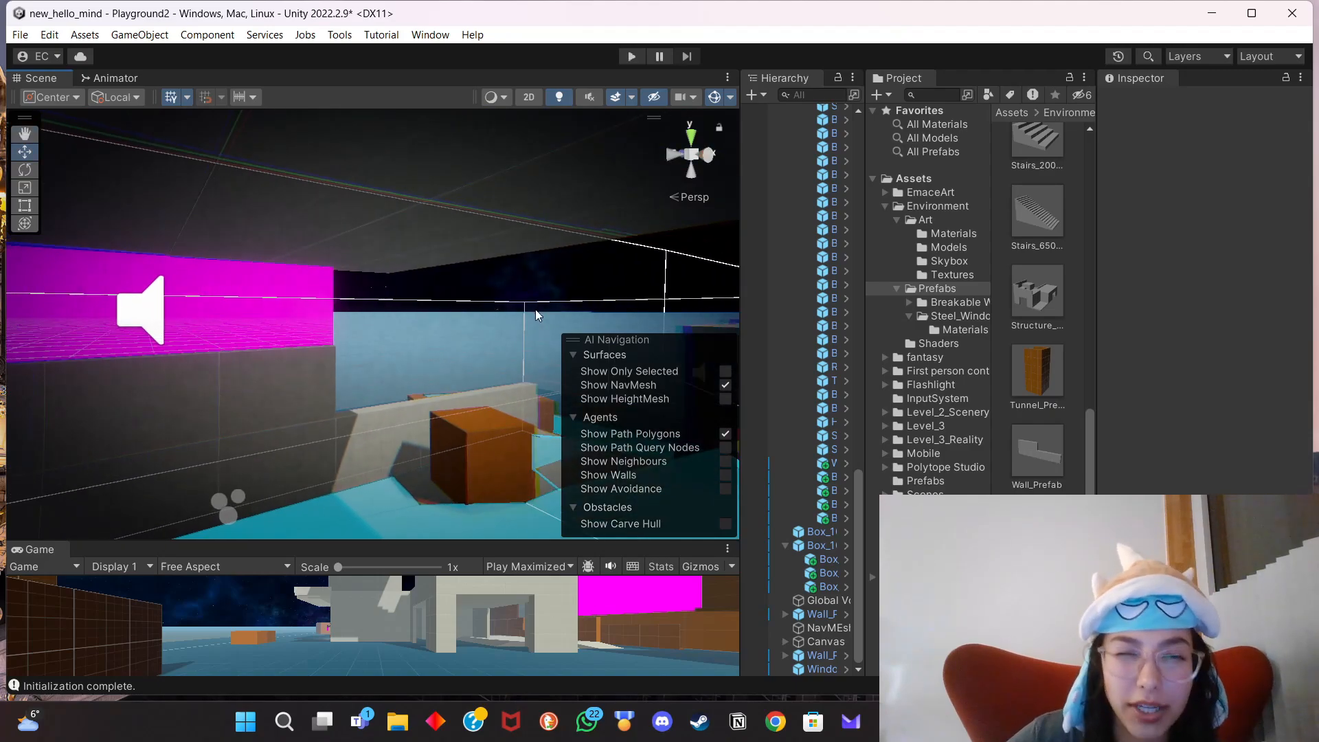
pyautogui.moveTo(465, 324); pyautogui.dragTo(378, 342, button='right')
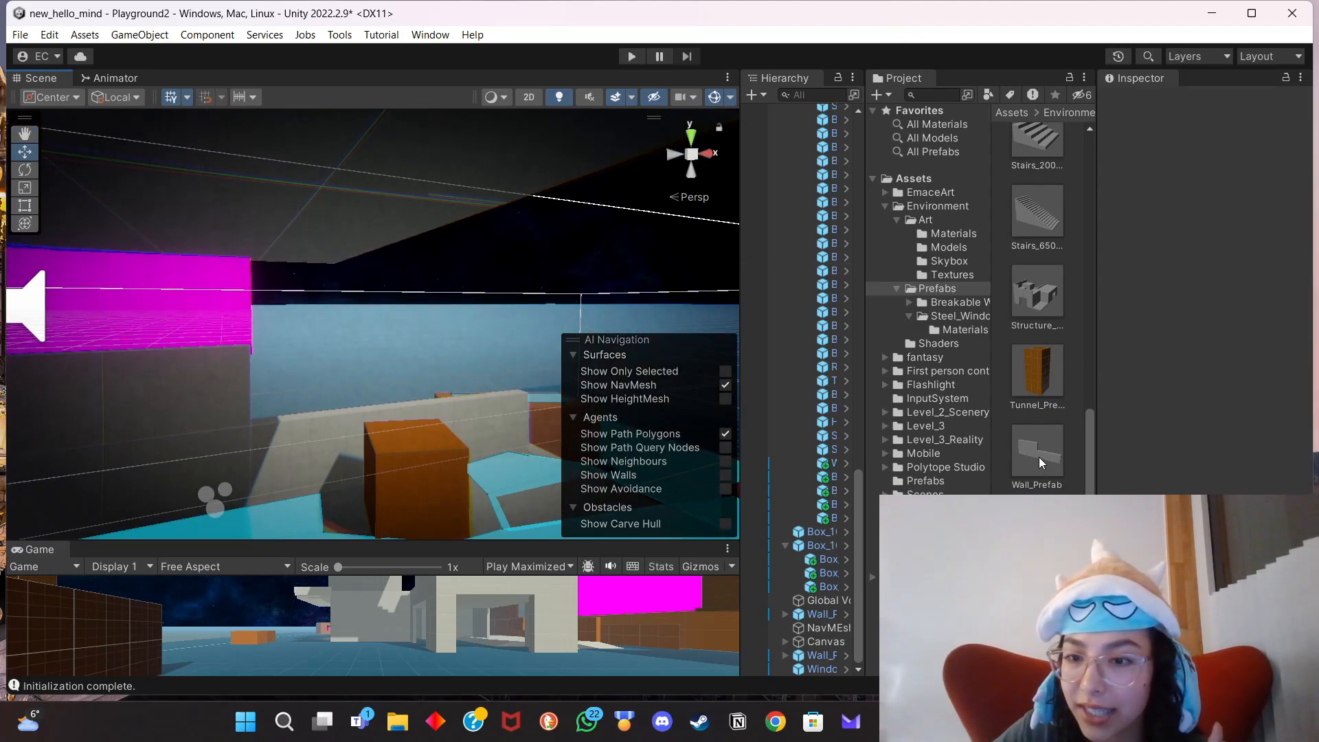
pyautogui.moveTo(1040, 469); pyautogui.dragTo(382, 331)
pyautogui.press('r')
pyautogui.press('w')
pyautogui.moveTo(457, 354); pyautogui.dragTo(407, 373)
pyautogui.keyDown('alt'); pyautogui.moveTo(406, 373); pyautogui.dragTo(295, 344); pyautogui.keyUp('alt')
pyautogui.moveTo(295, 344); pyautogui.dragTo(242, 341, button='middle')
pyautogui.scroll(3, 242, 341)
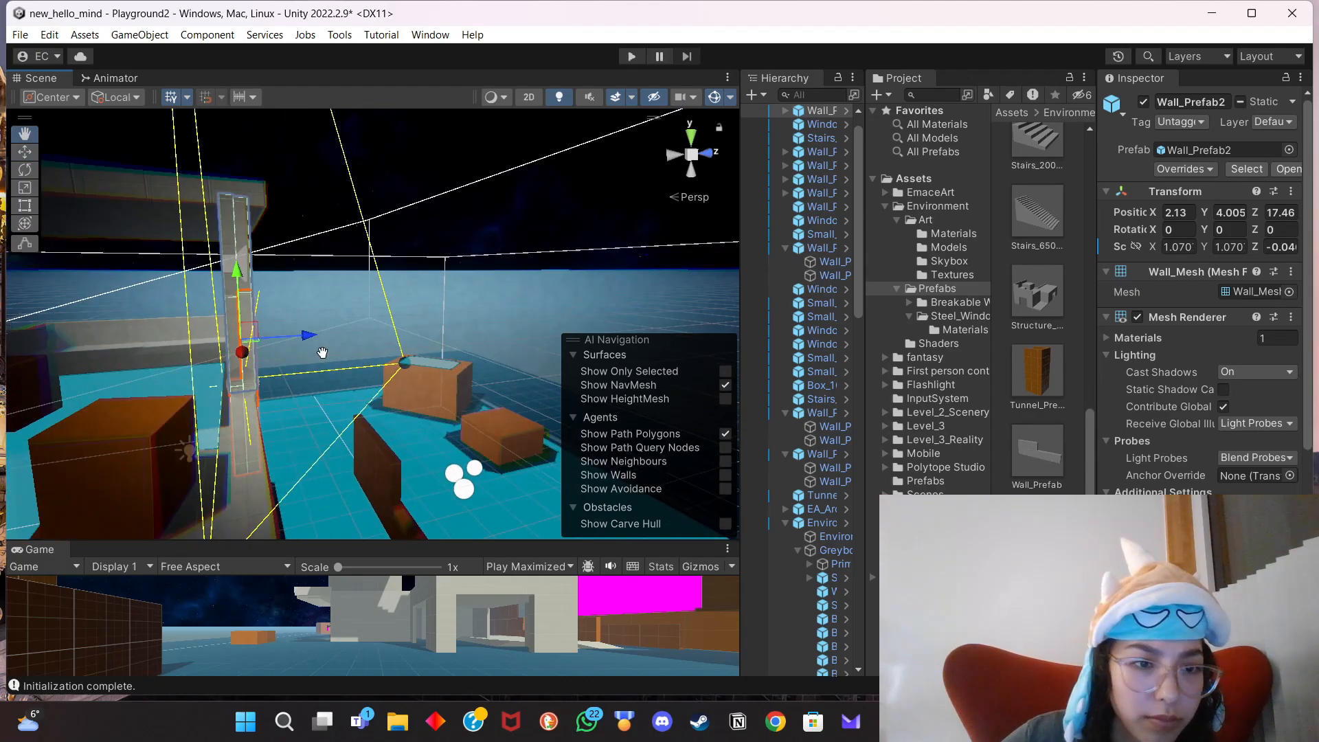
# Fine-tune the wall piece's Z scale and move it along X to 0.95 as a pillar beside the copied window.
pyautogui.click(24, 187)
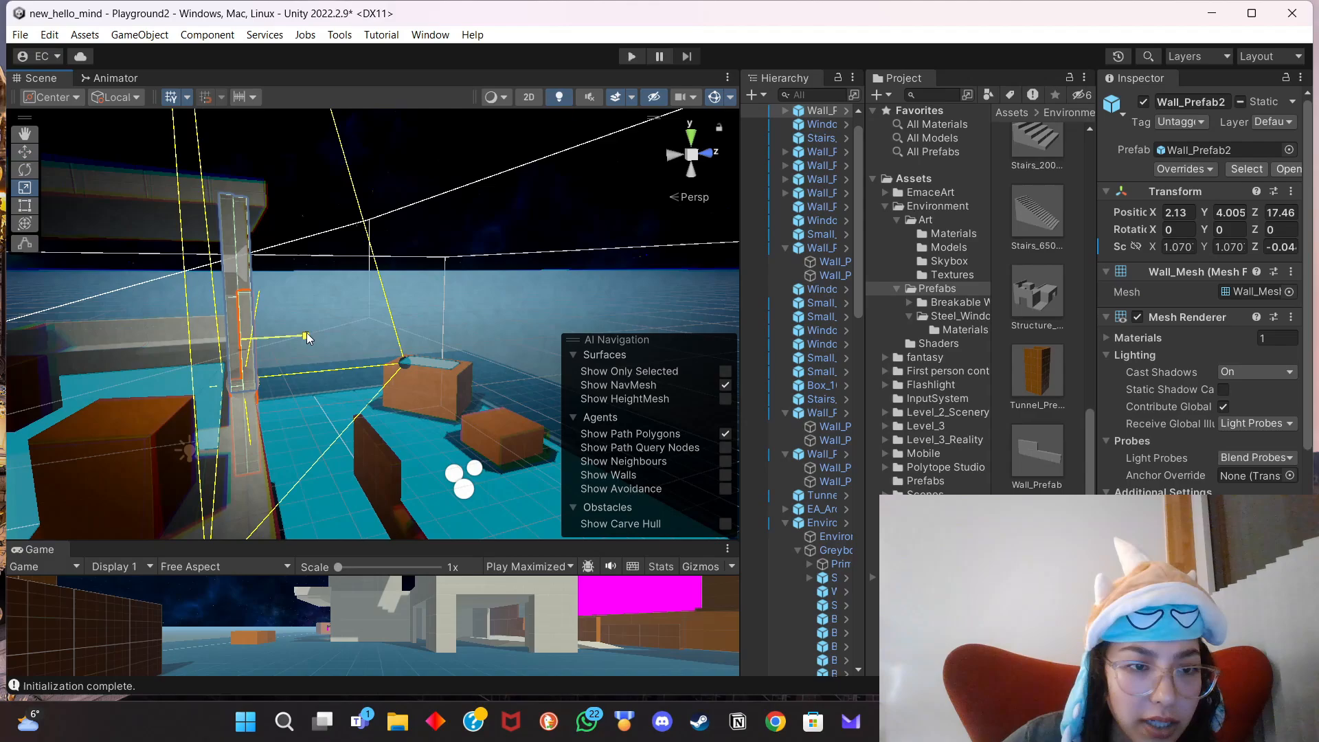
pyautogui.moveTo(330, 337)
pyautogui.mouseDown(button='middle')
pyautogui.moveTo(321, 300)
pyautogui.moveTo(337, 334)
pyautogui.mouseUp(button='middle')
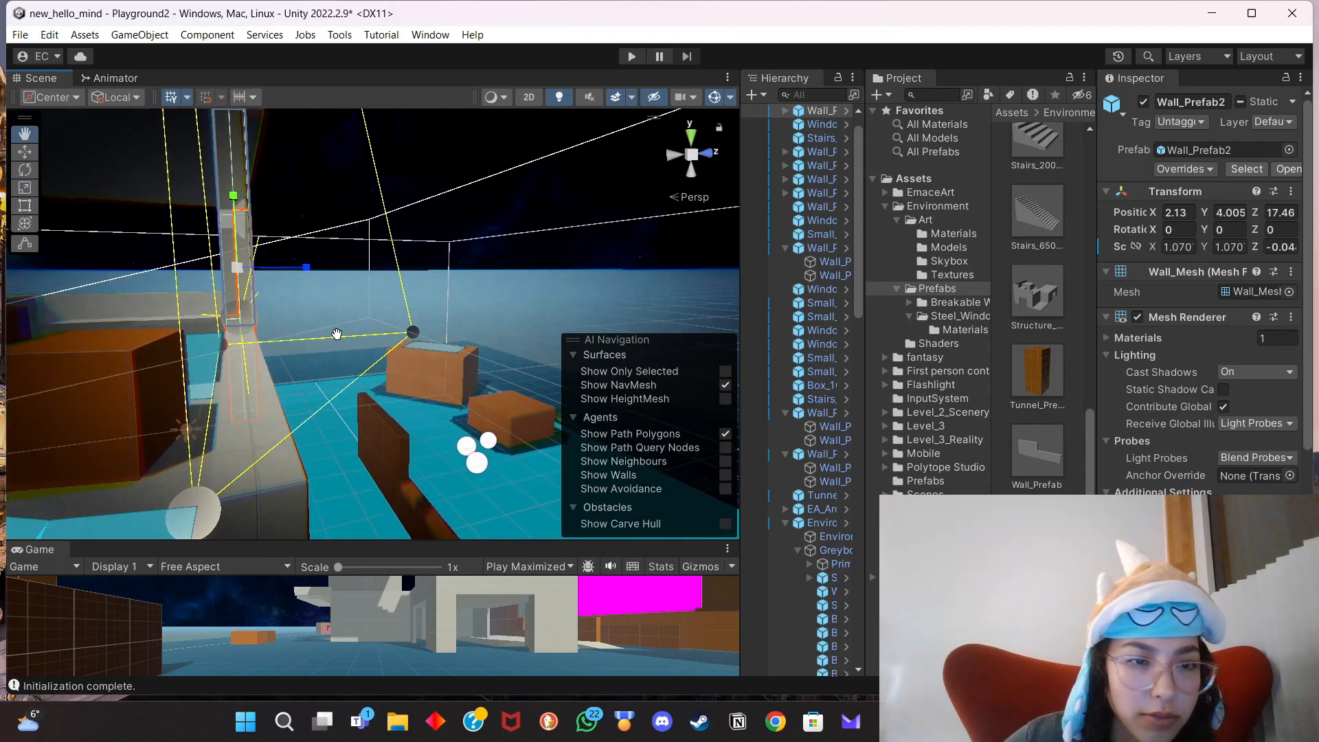
pyautogui.press('w')
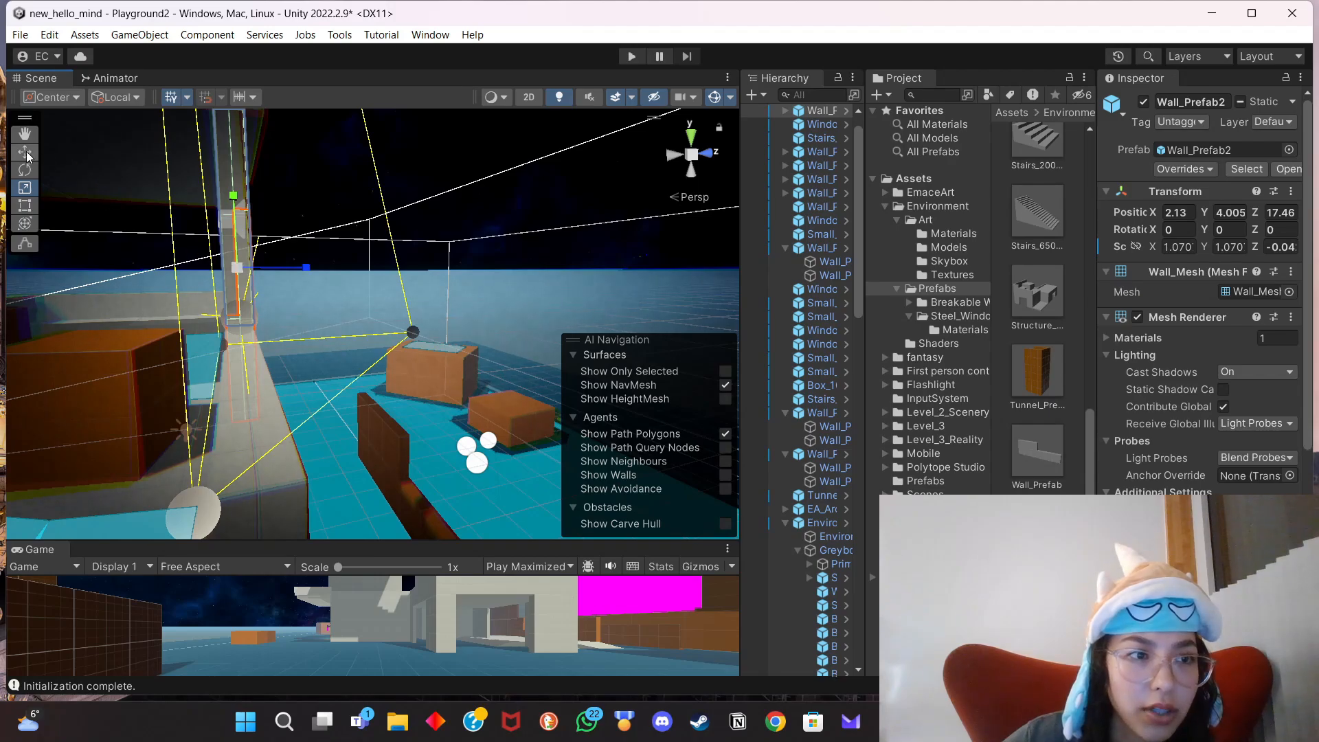
pyautogui.moveTo(308, 265); pyautogui.dragTo(398, 329, button='middle')
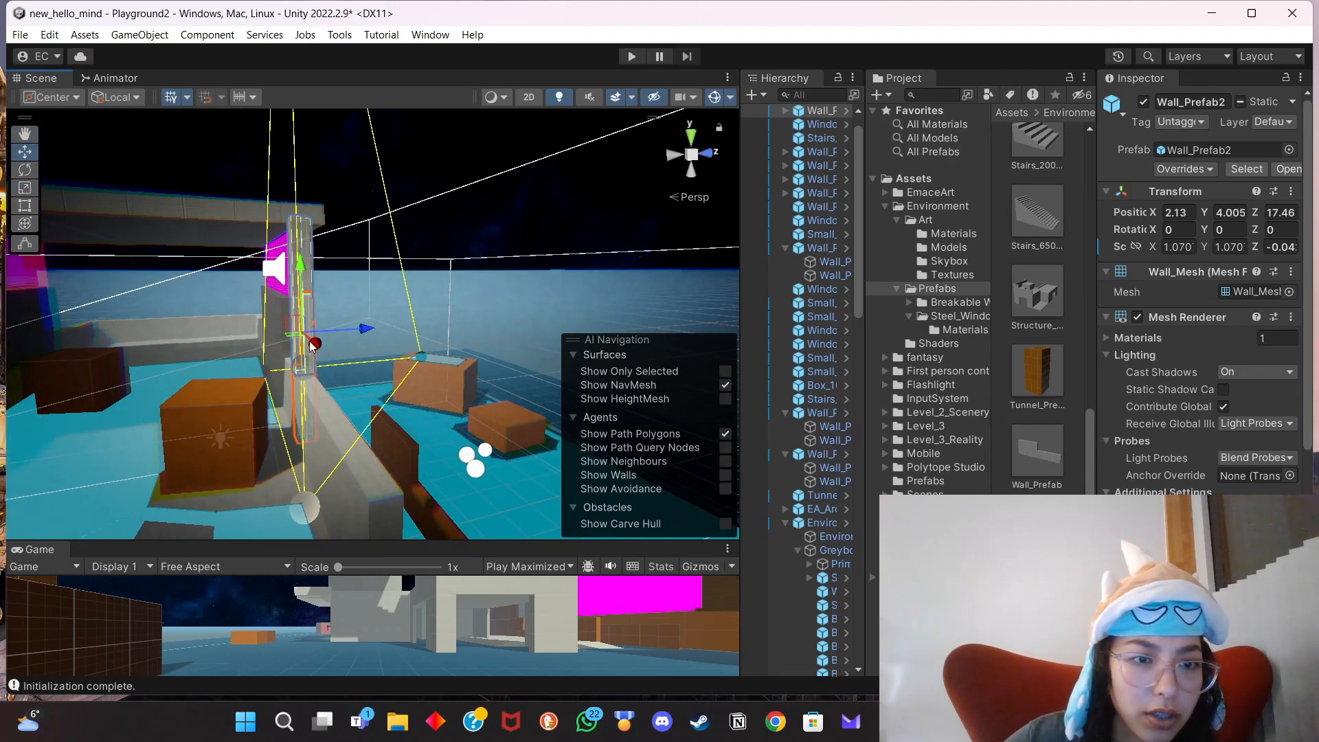
pyautogui.moveTo(308, 346); pyautogui.dragTo(297, 334)
# Duplicate the pillar and move the copy to the window's other end at about X -3.73.
pyautogui.moveTo(519, 364); pyautogui.dragTo(181, 353)
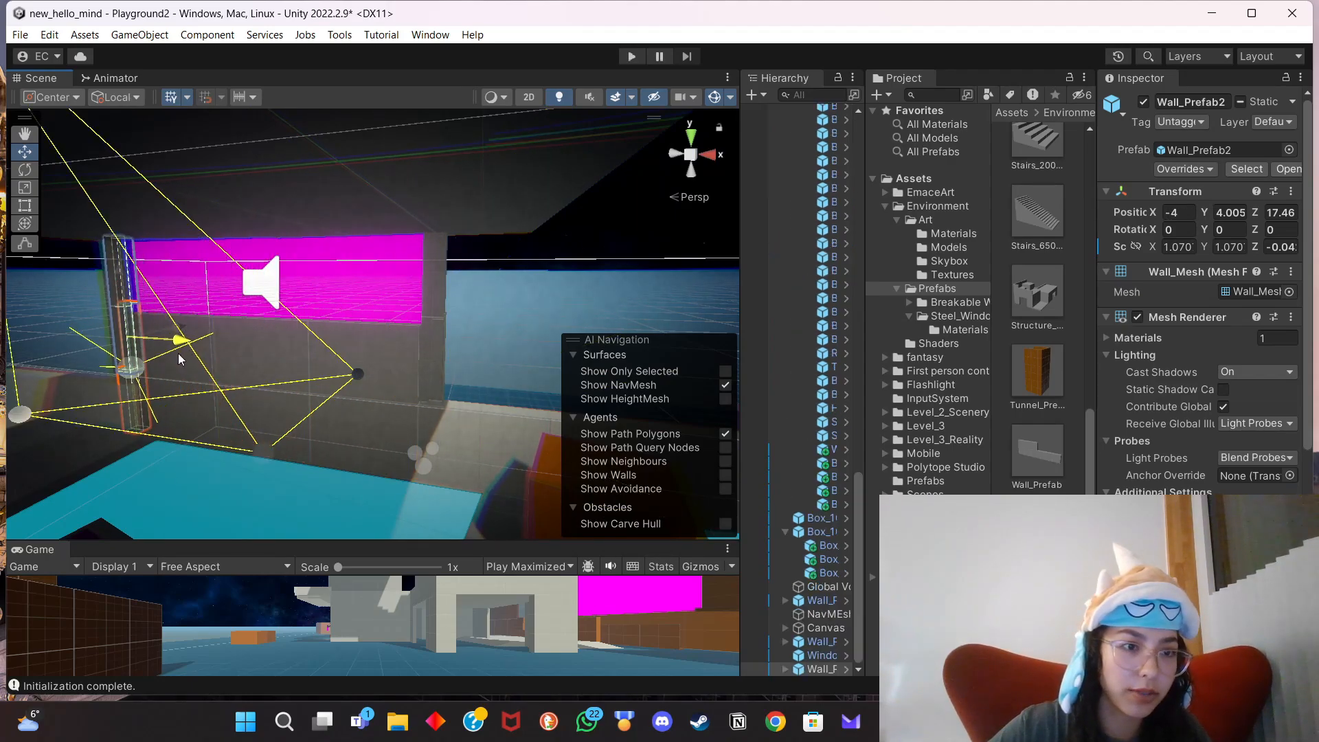
pyautogui.moveTo(237, 364); pyautogui.dragTo(424, 366, button='right')
pyautogui.moveTo(331, 366); pyautogui.dragTo(550, 356, button='middle')
pyautogui.moveTo(275, 399); pyautogui.dragTo(300, 399)
pyautogui.scroll(-3, 491, 376)
pyautogui.scroll(-1, 491, 377)
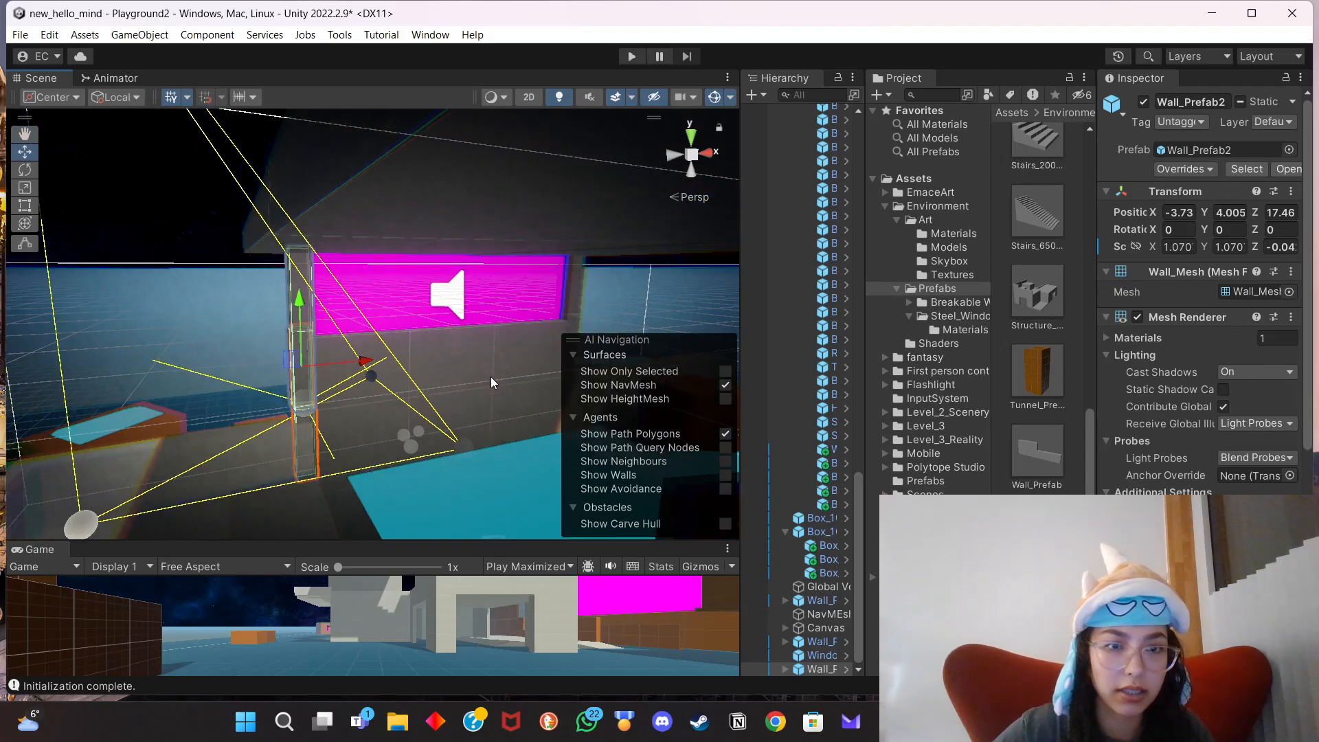
# Duplicate the pillar at X 0.95 and move the copy along X to about 1.9.
pyautogui.moveTo(491, 376); pyautogui.dragTo(330, 365, button='middle')
pyautogui.click(272, 351)
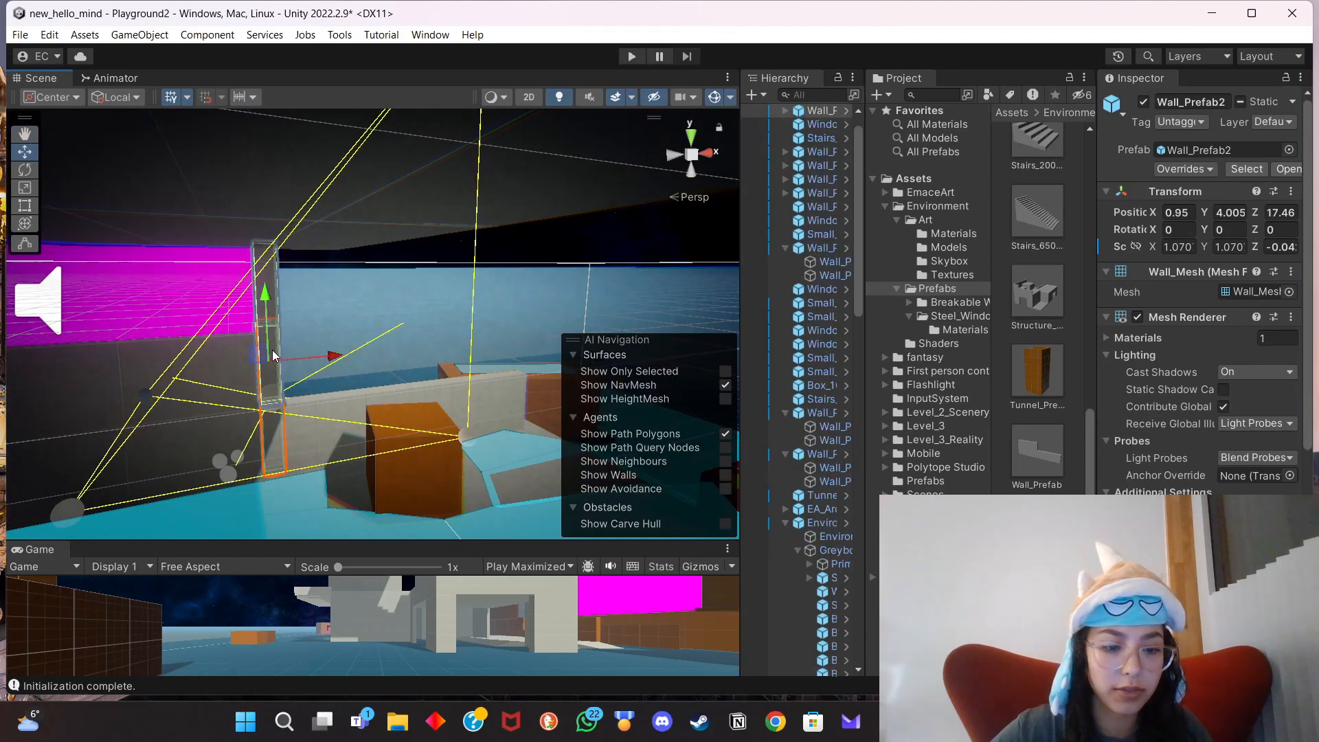
pyautogui.moveTo(314, 355); pyautogui.dragTo(390, 354)
pyautogui.moveTo(516, 349); pyautogui.dragTo(418, 367, button='middle')
pyautogui.moveTo(239, 392); pyautogui.dragTo(221, 392)
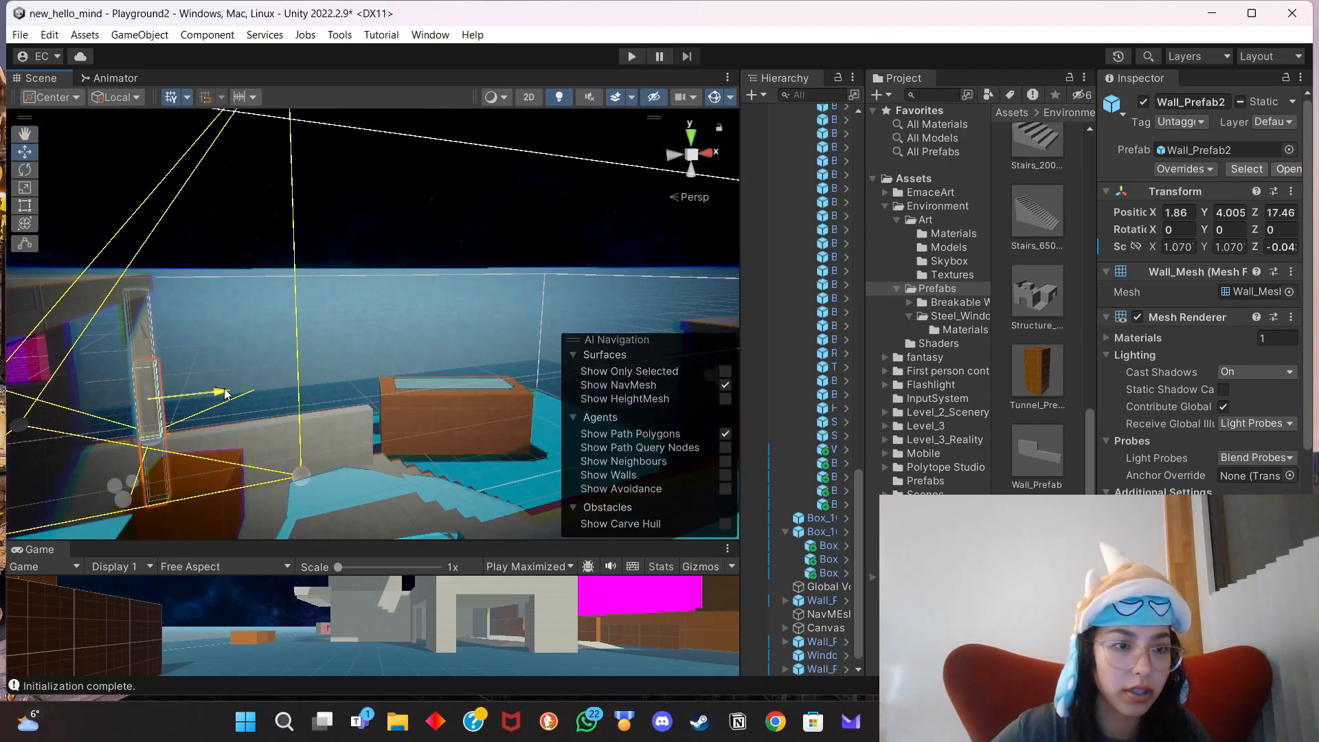
# Move the pillar at X 1.9 along Z to about 12.37, toward the raised platform's edge.
pyautogui.moveTo(221, 392); pyautogui.dragTo(300, 359, button='right')
pyautogui.scroll(2, 318, 371)
pyautogui.moveTo(318, 371); pyautogui.dragTo(402, 344, button='middle')
pyautogui.moveTo(402, 343); pyautogui.dragTo(450, 331, button='right')
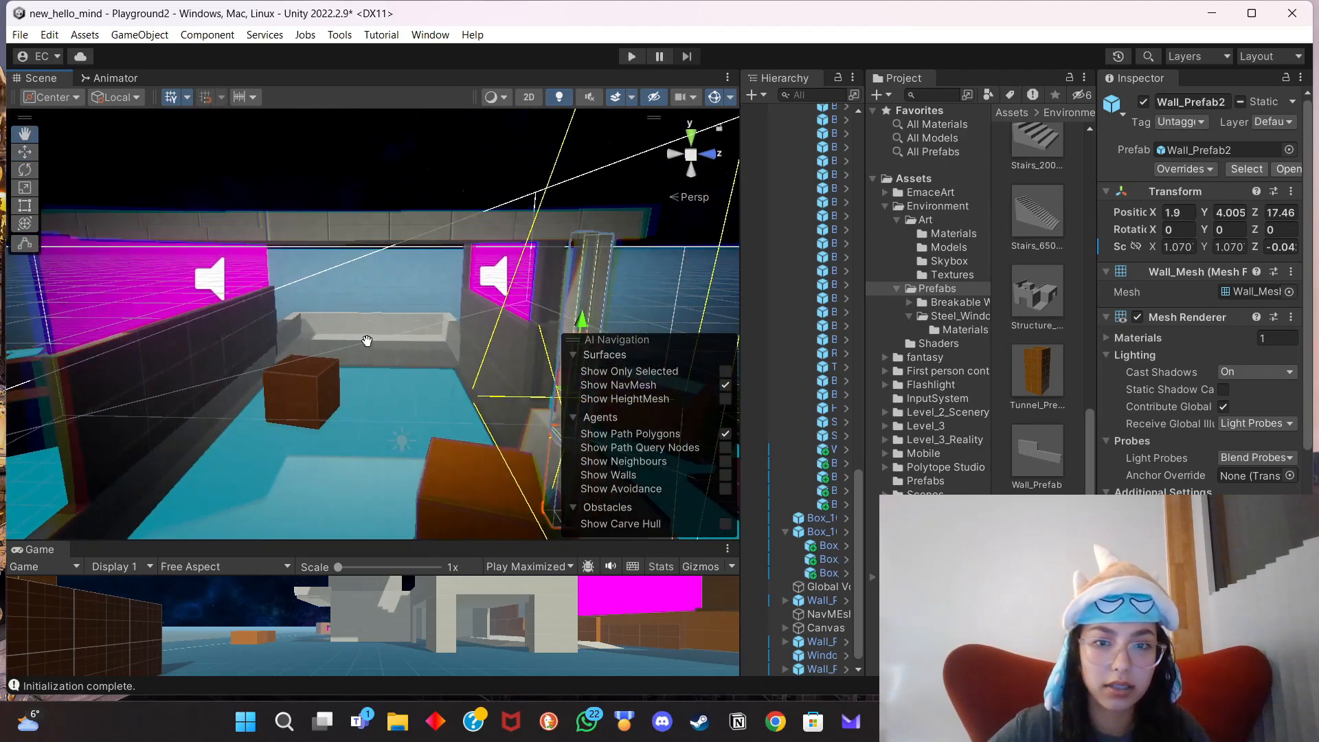
pyautogui.press('f')
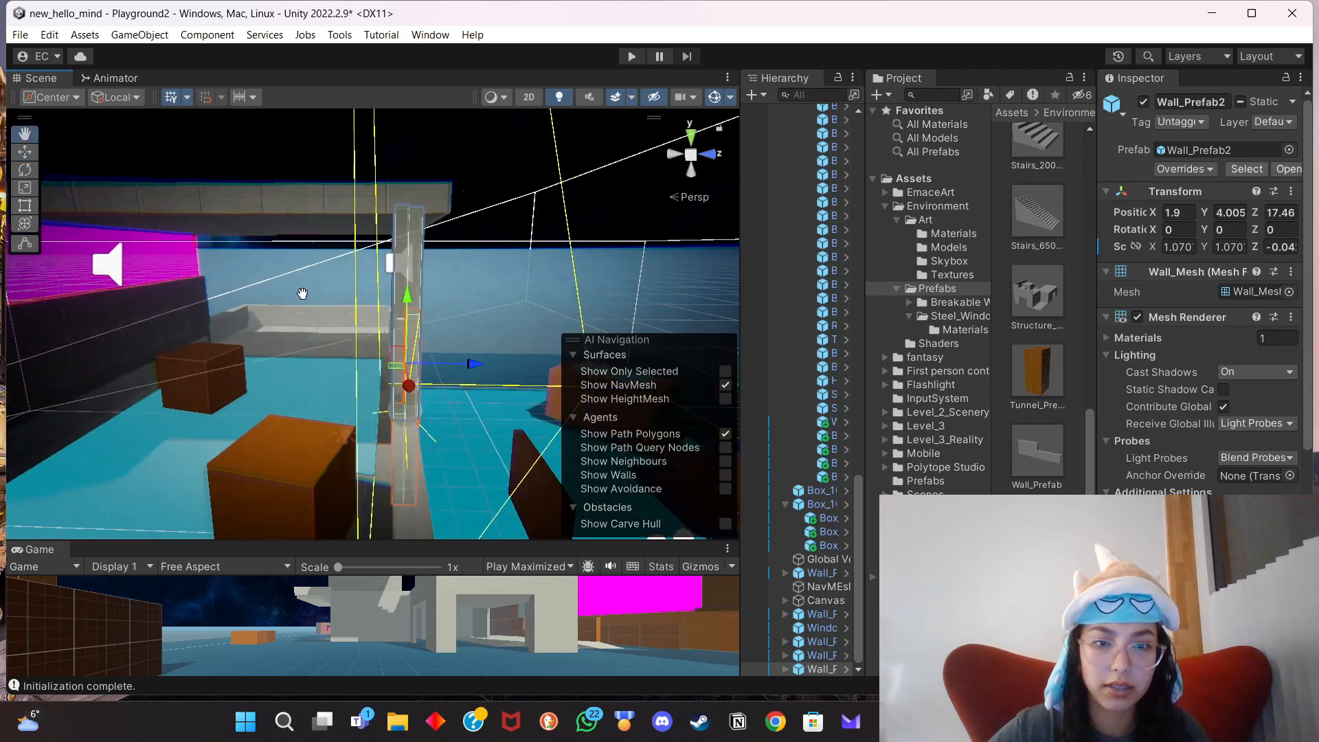
pyautogui.moveTo(451, 361); pyautogui.dragTo(27, 342)
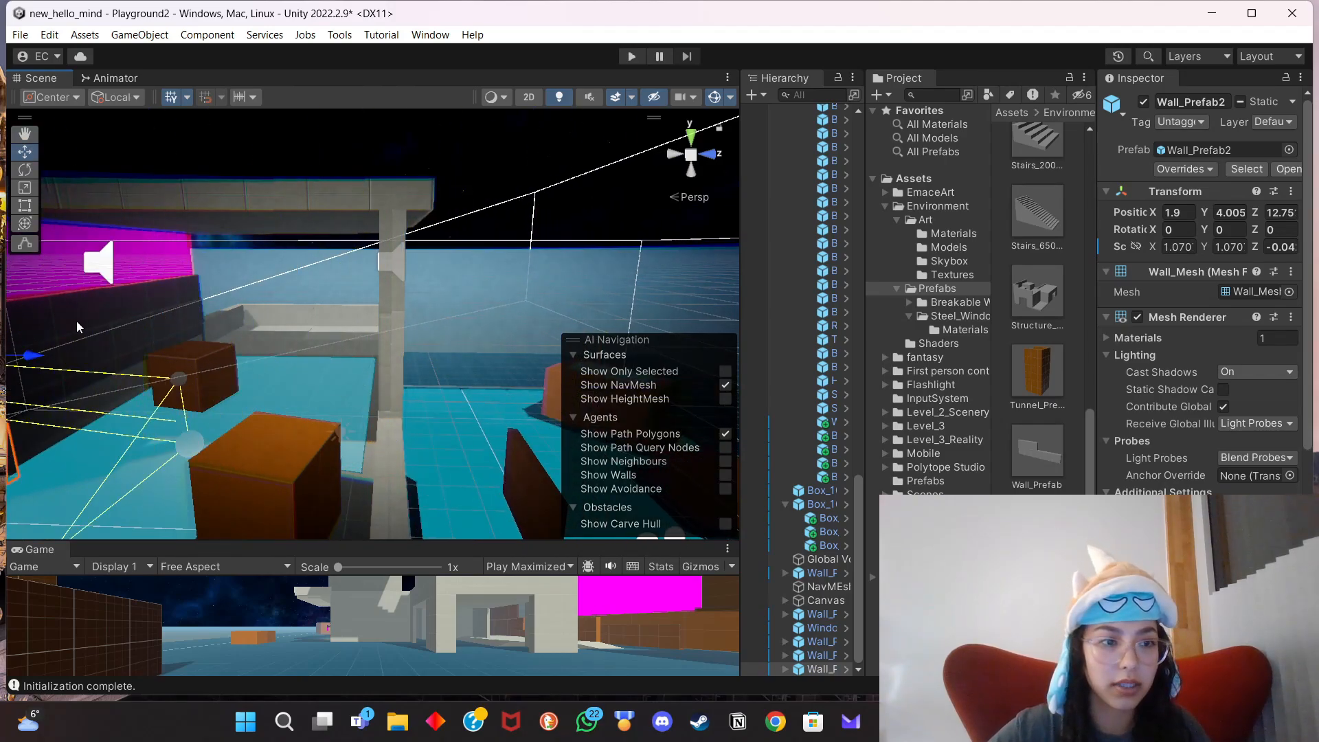
pyautogui.moveTo(80, 327); pyautogui.dragTo(224, 332, button='middle')
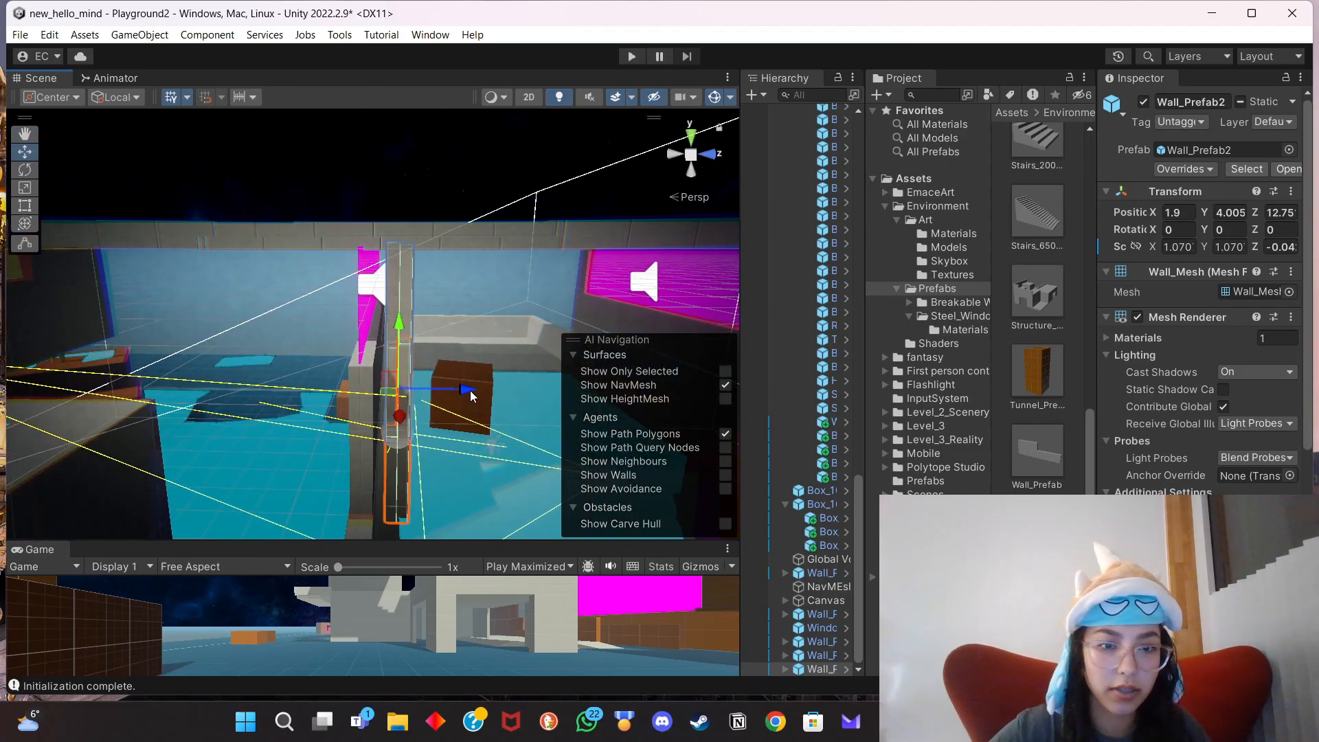
pyautogui.moveTo(470, 392); pyautogui.dragTo(455, 390)
pyautogui.scroll(1, 456, 389)
pyautogui.moveTo(456, 389); pyautogui.dragTo(451, 380, button='middle')
pyautogui.scroll(2, 452, 380)
pyautogui.moveTo(469, 324); pyautogui.dragTo(458, 324)
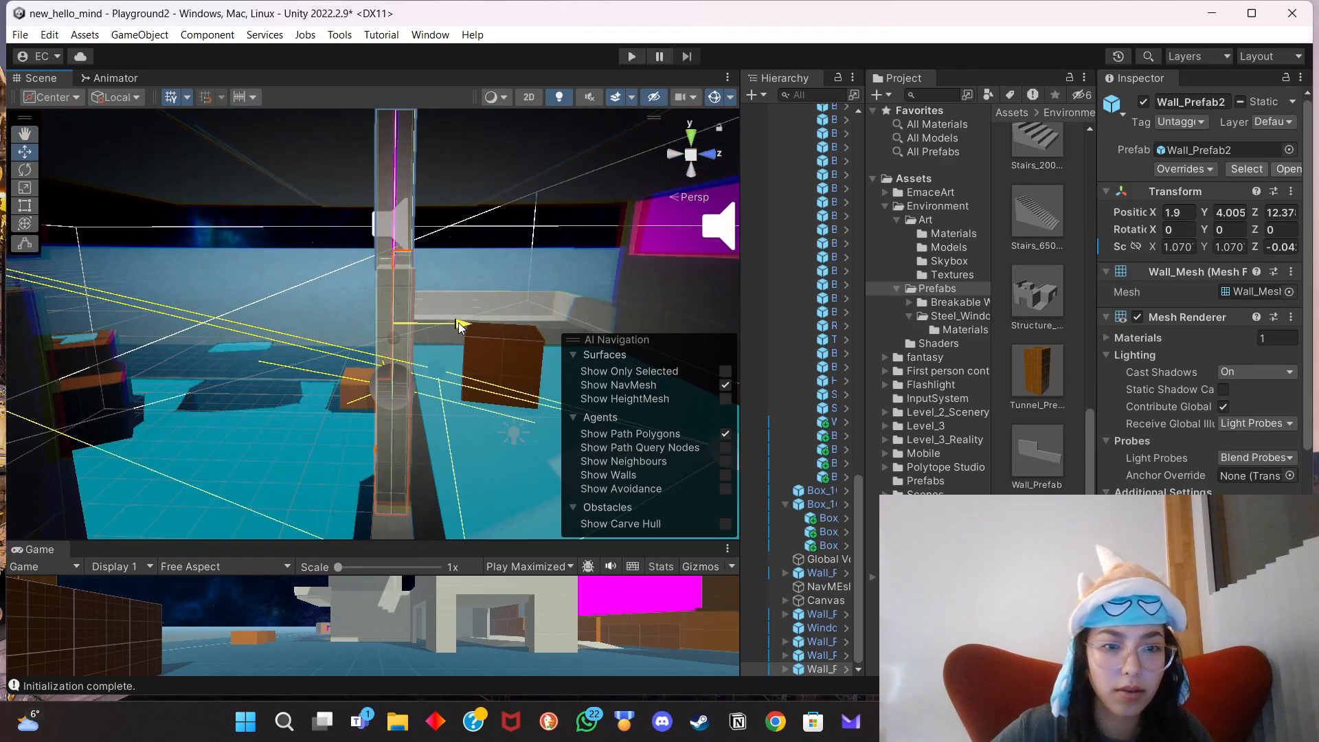
# Shift the pillar along X to about 2.37 and thin its Z scale slightly.
pyautogui.moveTo(507, 322); pyautogui.dragTo(408, 315, button='right')
pyautogui.moveTo(408, 315); pyautogui.dragTo(302, 336, button='middle')
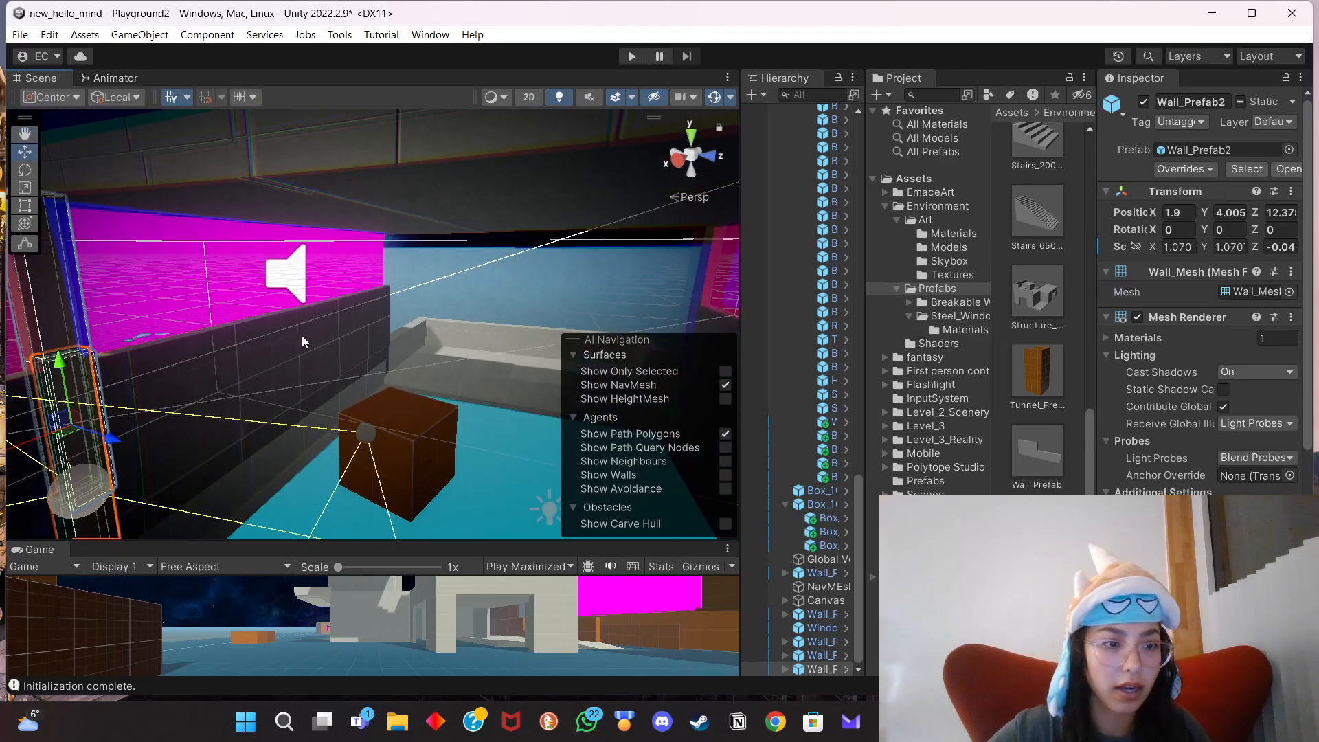
pyautogui.scroll(-3, 302, 336)
pyautogui.moveTo(90, 424); pyautogui.dragTo(27, 447)
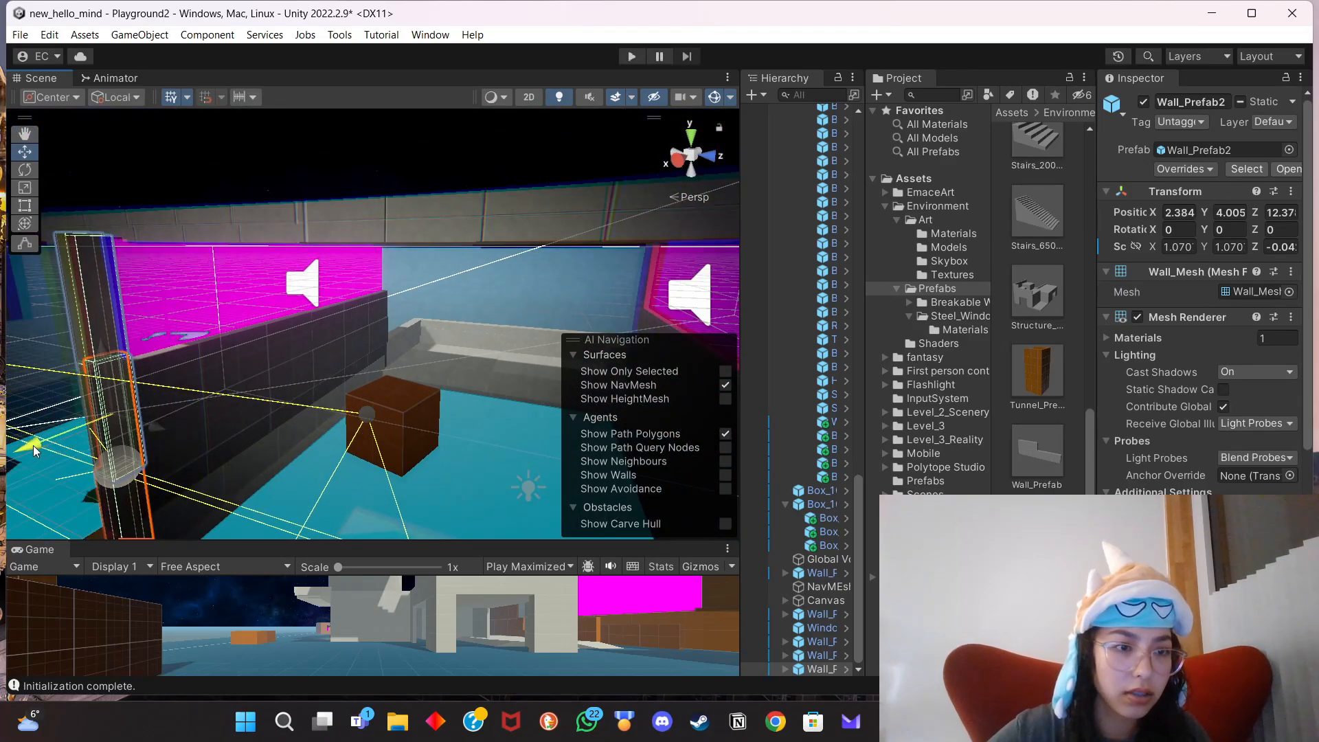
pyautogui.moveTo(44, 234); pyautogui.dragTo(175, 204, button='middle')
pyautogui.press('r')
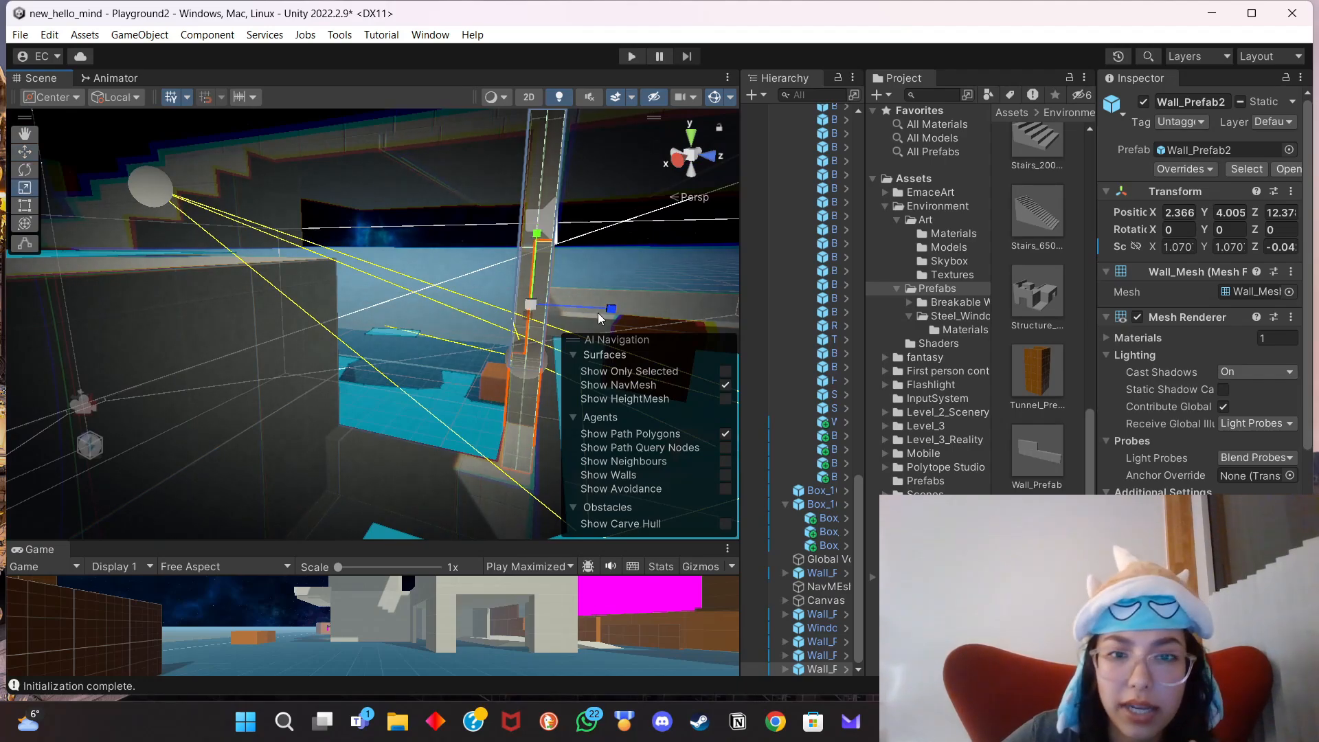
pyautogui.moveTo(604, 307); pyautogui.dragTo(613, 258)
pyautogui.click(614, 258)
# Fine-tune the pillar's position to about X 2.407, Y 4.174, Z 12.42 under the raised slab.
pyautogui.moveTo(614, 258); pyautogui.dragTo(171, 302, button='right')
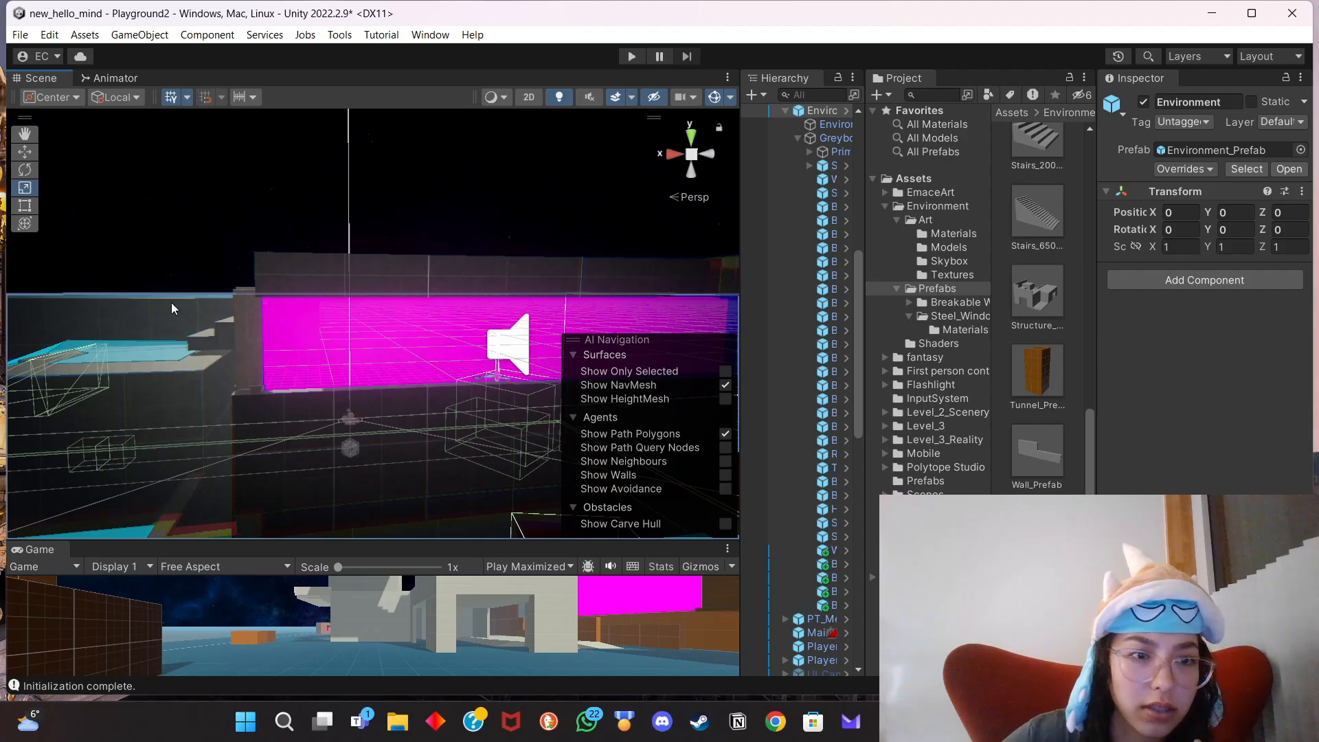
pyautogui.click(172, 306)
pyautogui.click(23, 155)
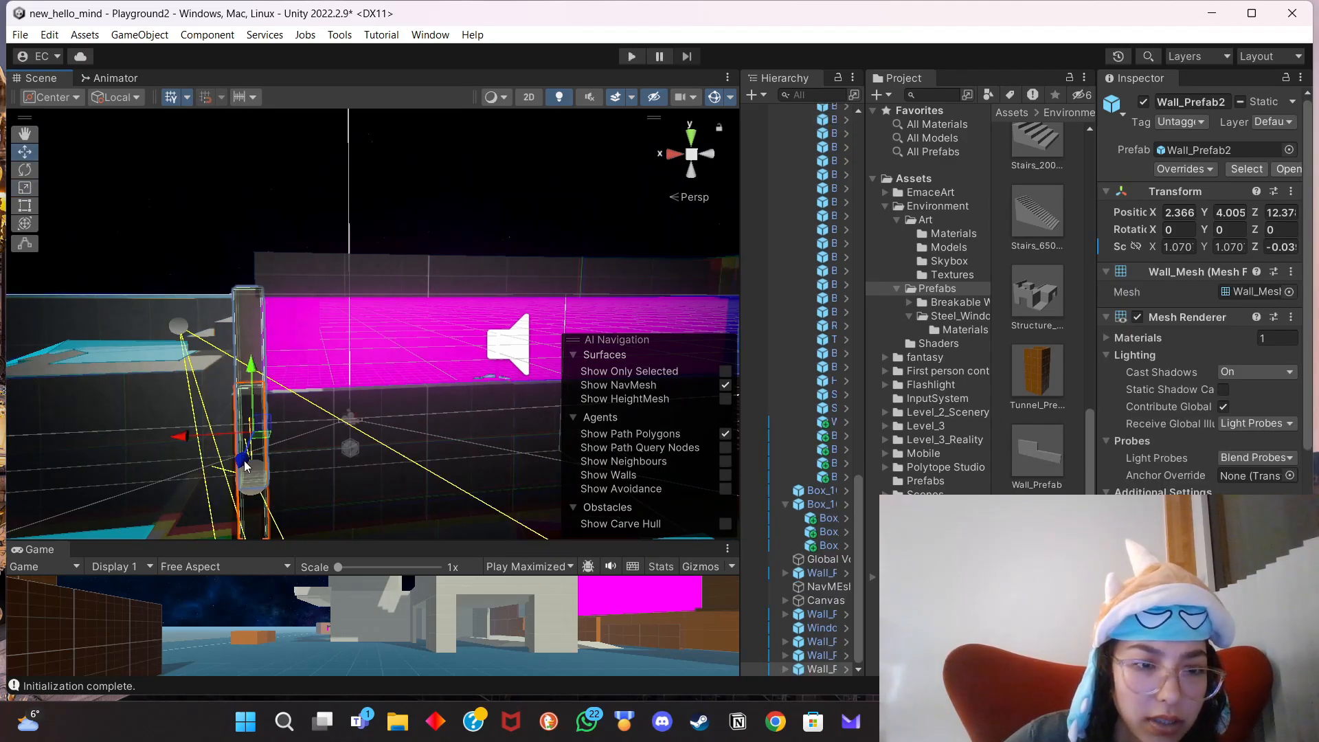
pyautogui.moveTo(244, 461); pyautogui.dragTo(172, 440)
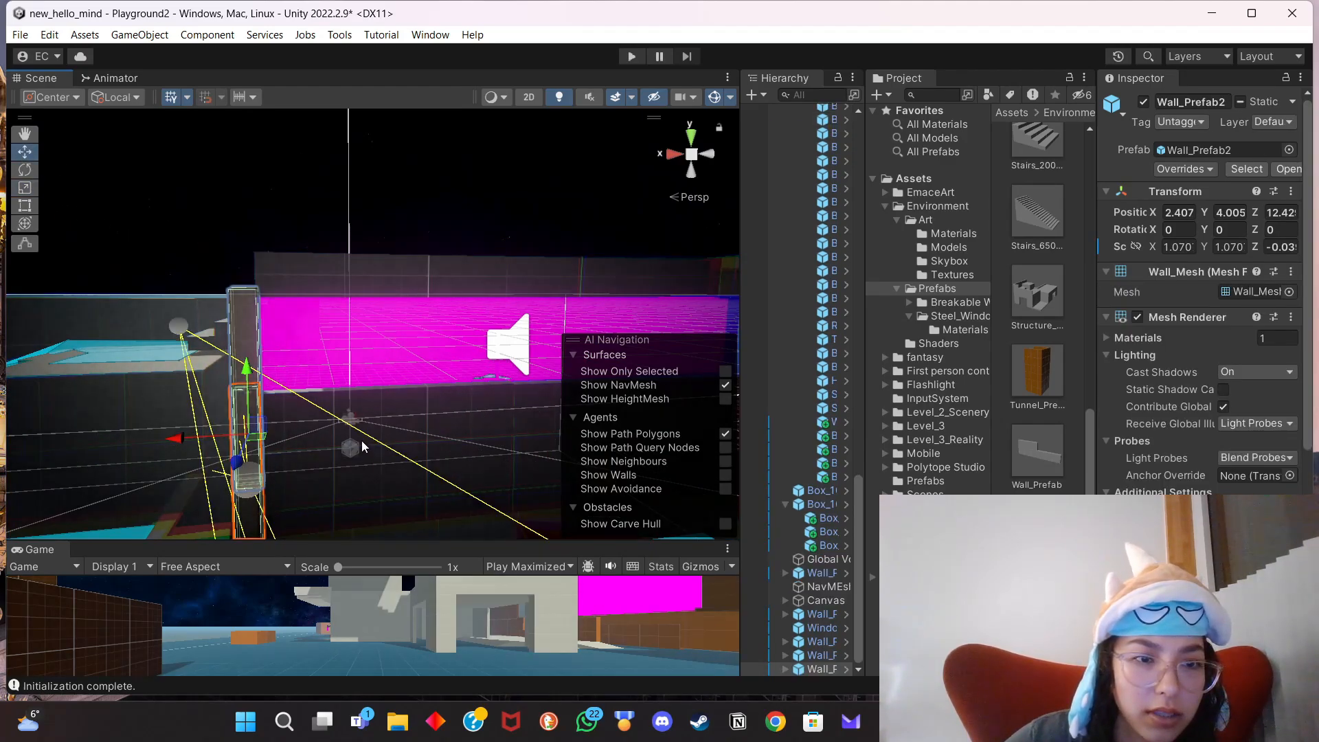
pyautogui.moveTo(249, 368); pyautogui.dragTo(455, 335)
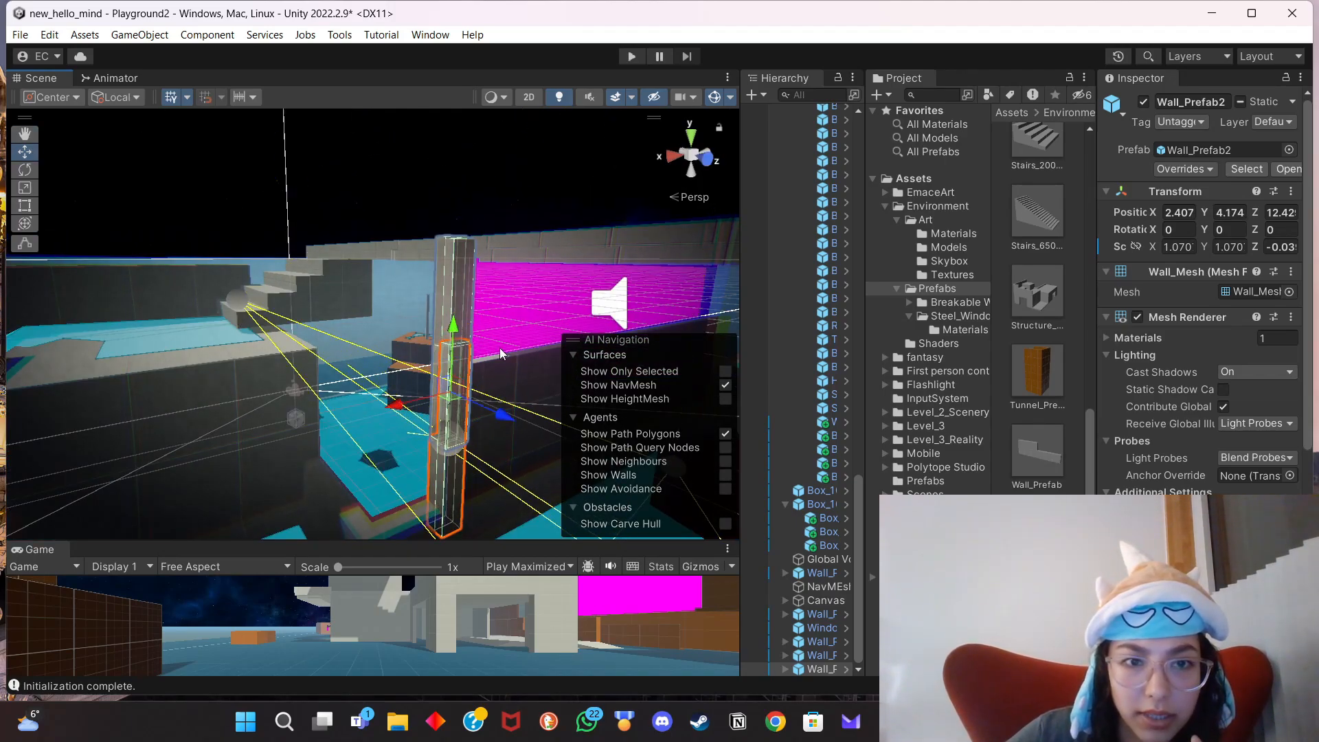
# Duplicate the pillar and move the copy along X to about -3.81 at the slab's other side.
pyautogui.scroll(-2, 500, 347)
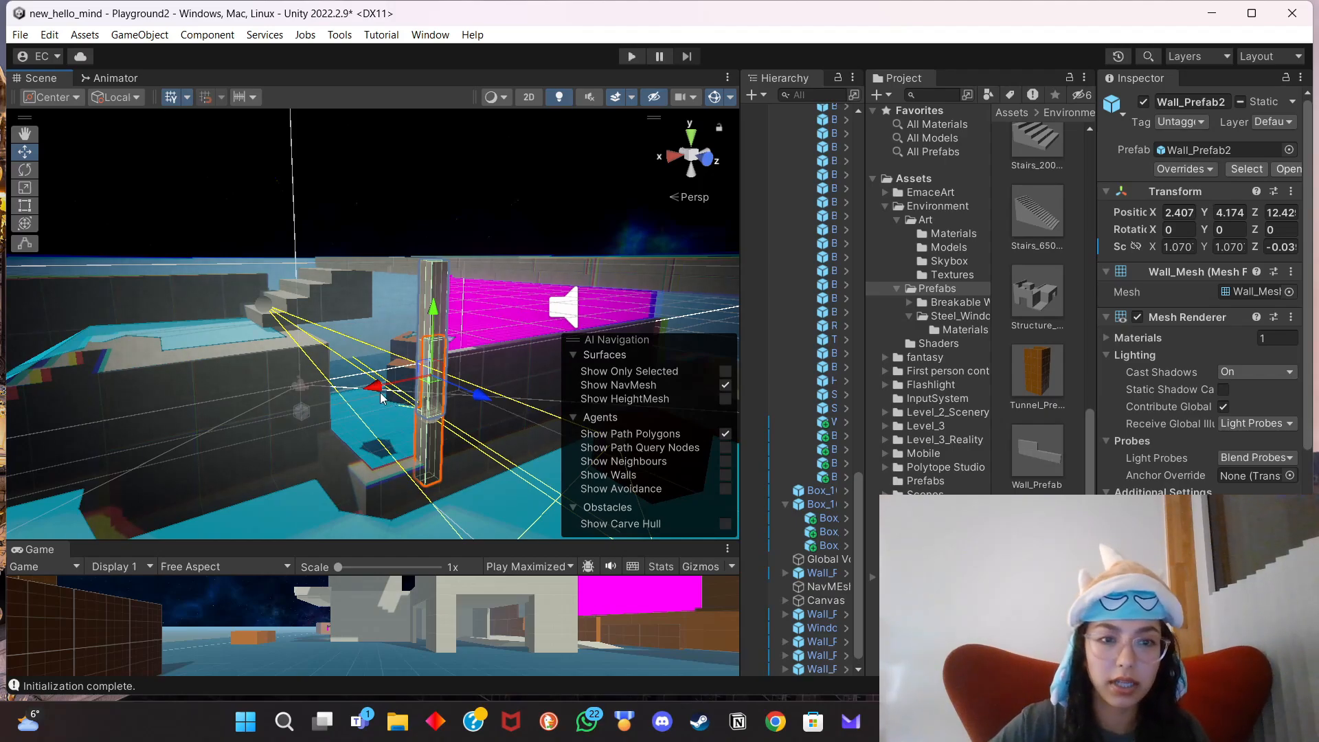
pyautogui.moveTo(381, 392); pyautogui.dragTo(621, 355)
pyautogui.moveTo(364, 352); pyautogui.dragTo(188, 364, button='right')
pyautogui.moveTo(188, 364); pyautogui.dragTo(375, 269, button='middle')
pyautogui.moveTo(375, 270); pyautogui.dragTo(365, 260)
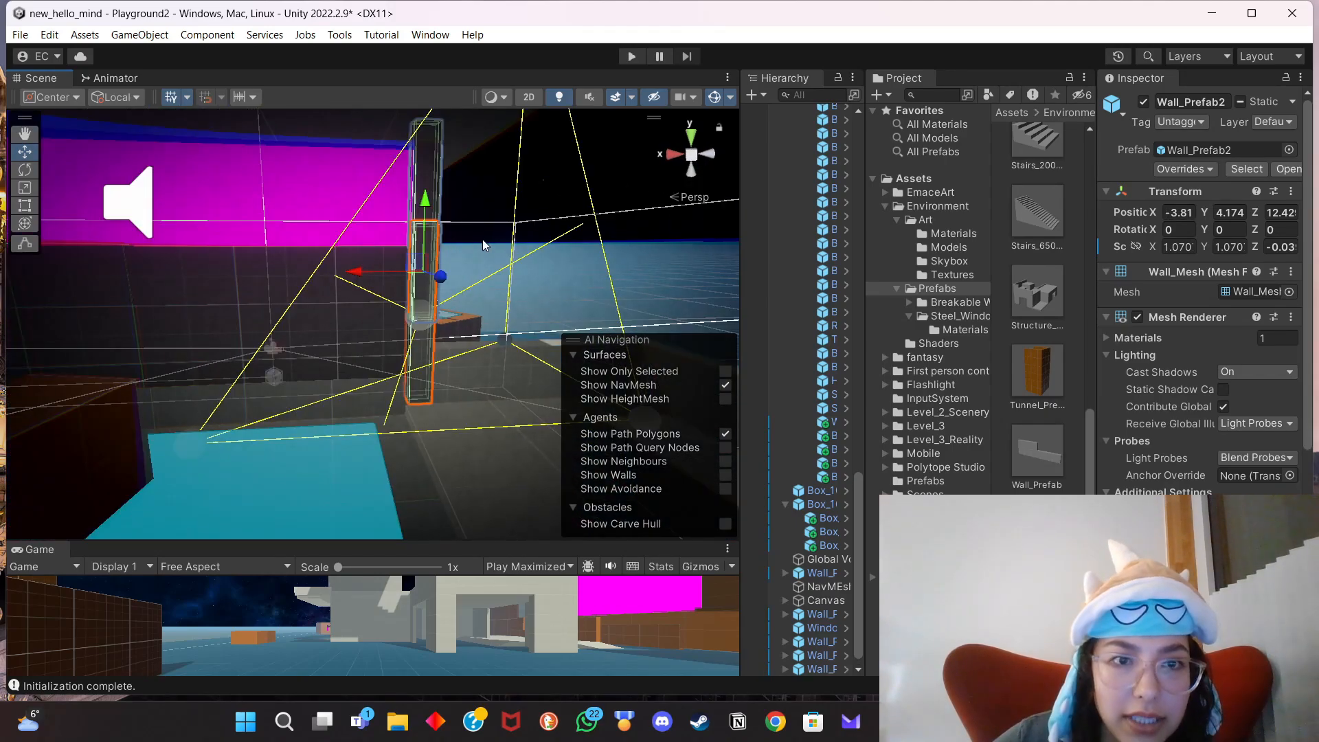
pyautogui.click(420, 273)
pyautogui.click(425, 242)
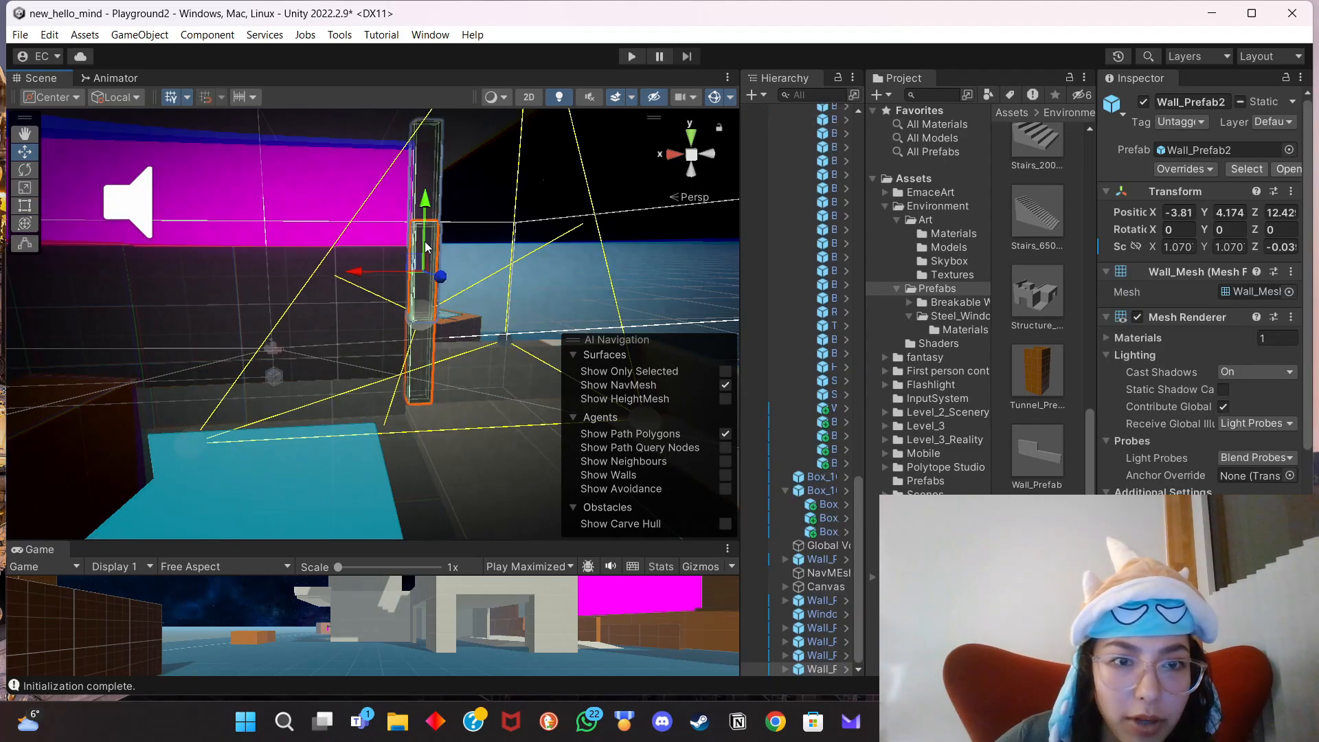
# Examine the new pillars and the slab above them from the sides and from above.
pyautogui.click(456, 433)
pyautogui.scroll(2, 456, 433)
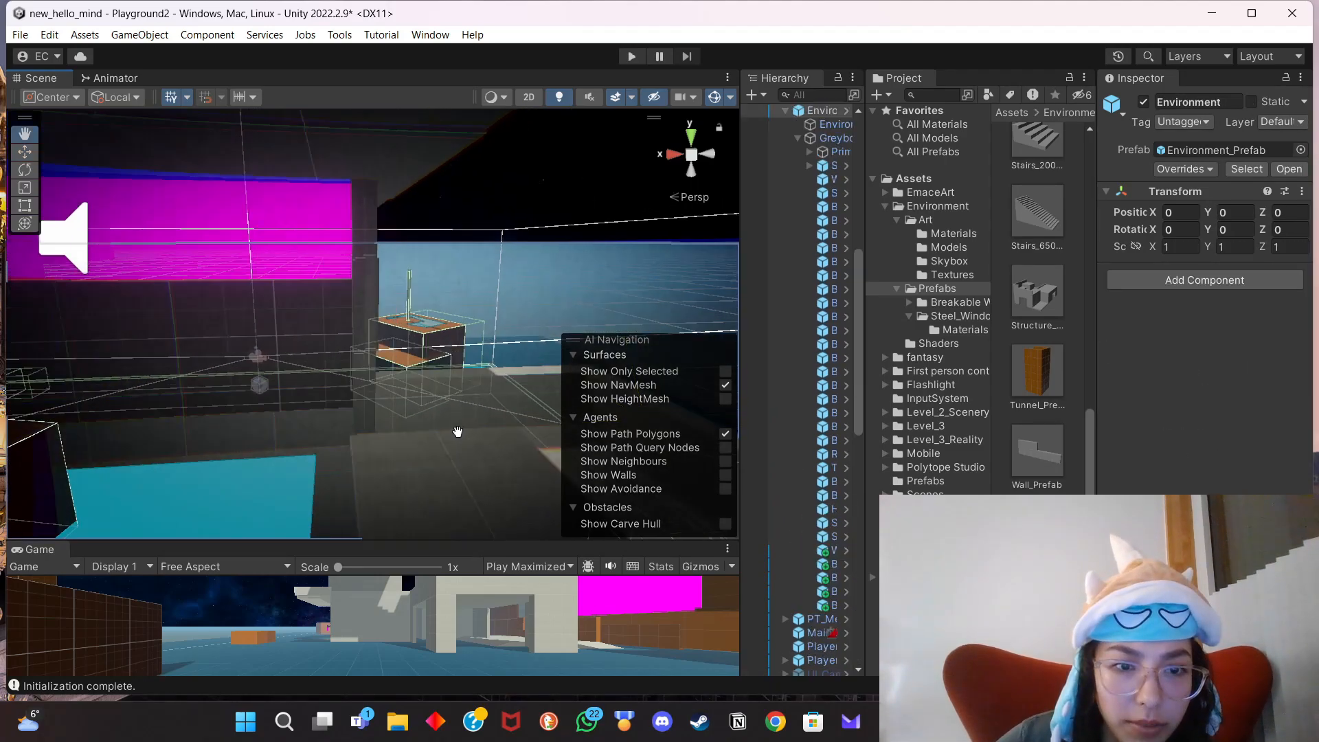
pyautogui.moveTo(454, 434); pyautogui.dragTo(436, 371, button='middle')
pyautogui.moveTo(436, 372); pyautogui.dragTo(520, 369, button='right')
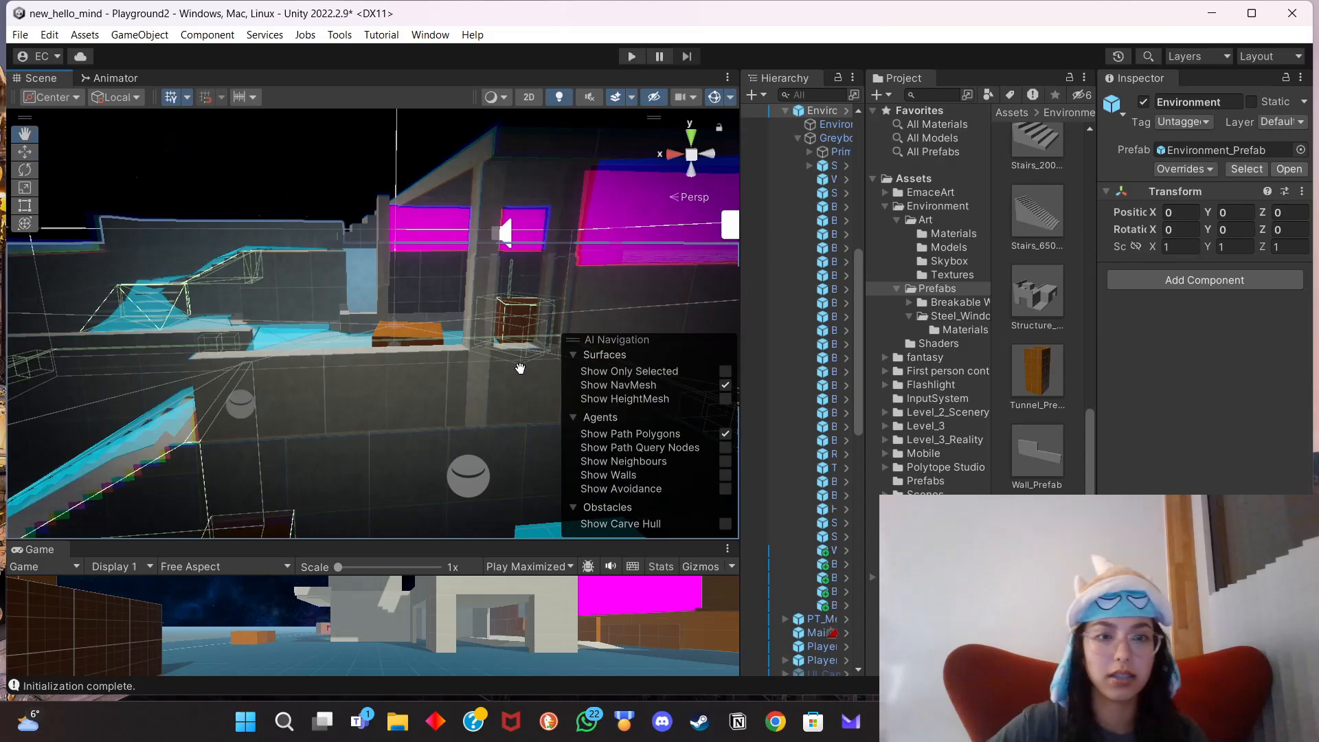
pyautogui.moveTo(520, 369); pyautogui.dragTo(381, 346, button='middle')
pyautogui.moveTo(381, 347); pyautogui.dragTo(459, 300, button='right')
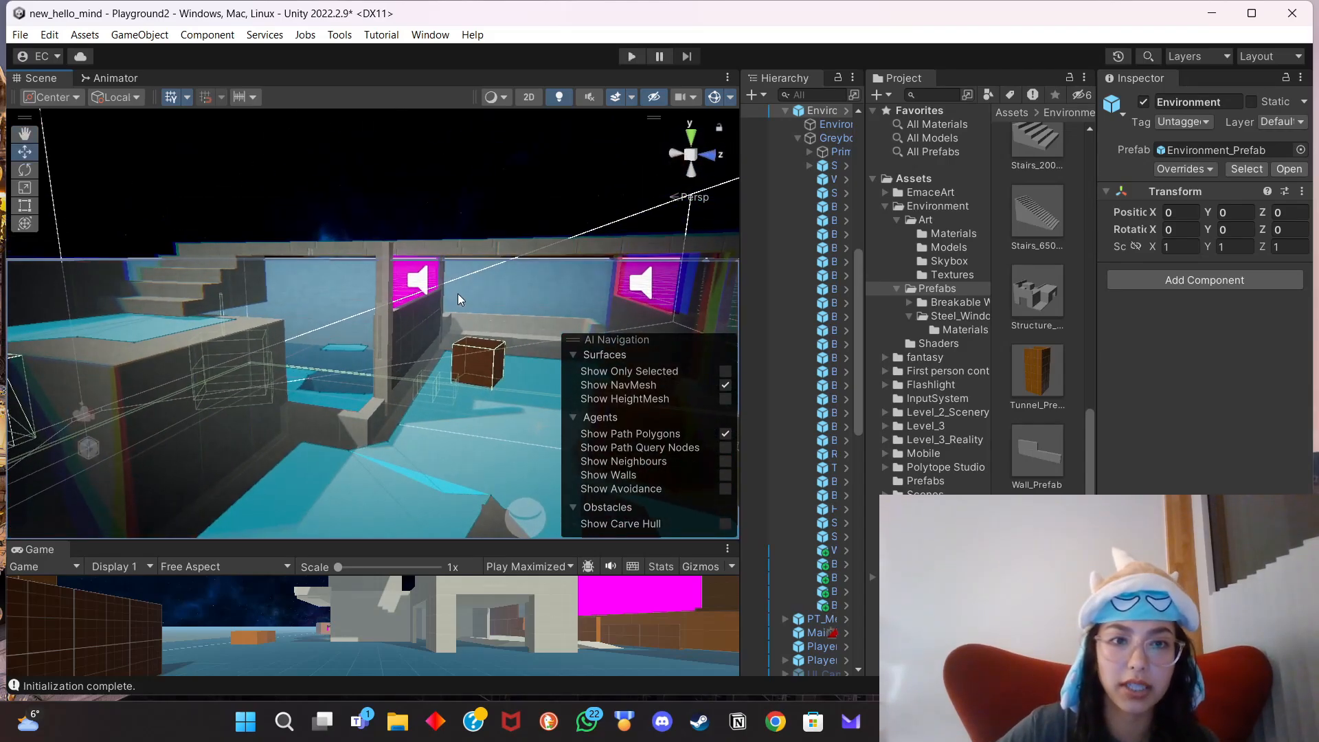
pyautogui.moveTo(429, 347); pyautogui.dragTo(428, 405, button='middle')
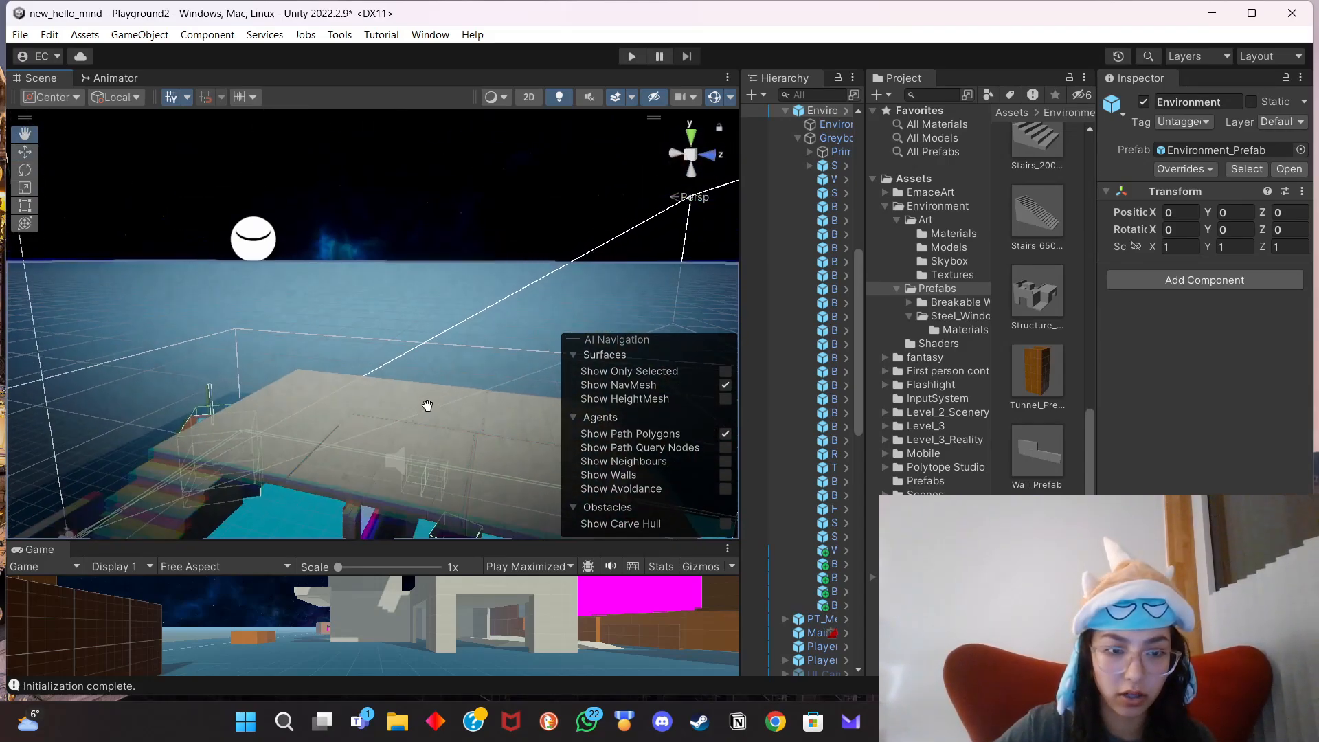
pyautogui.moveTo(425, 410); pyautogui.dragTo(395, 381, button='right')
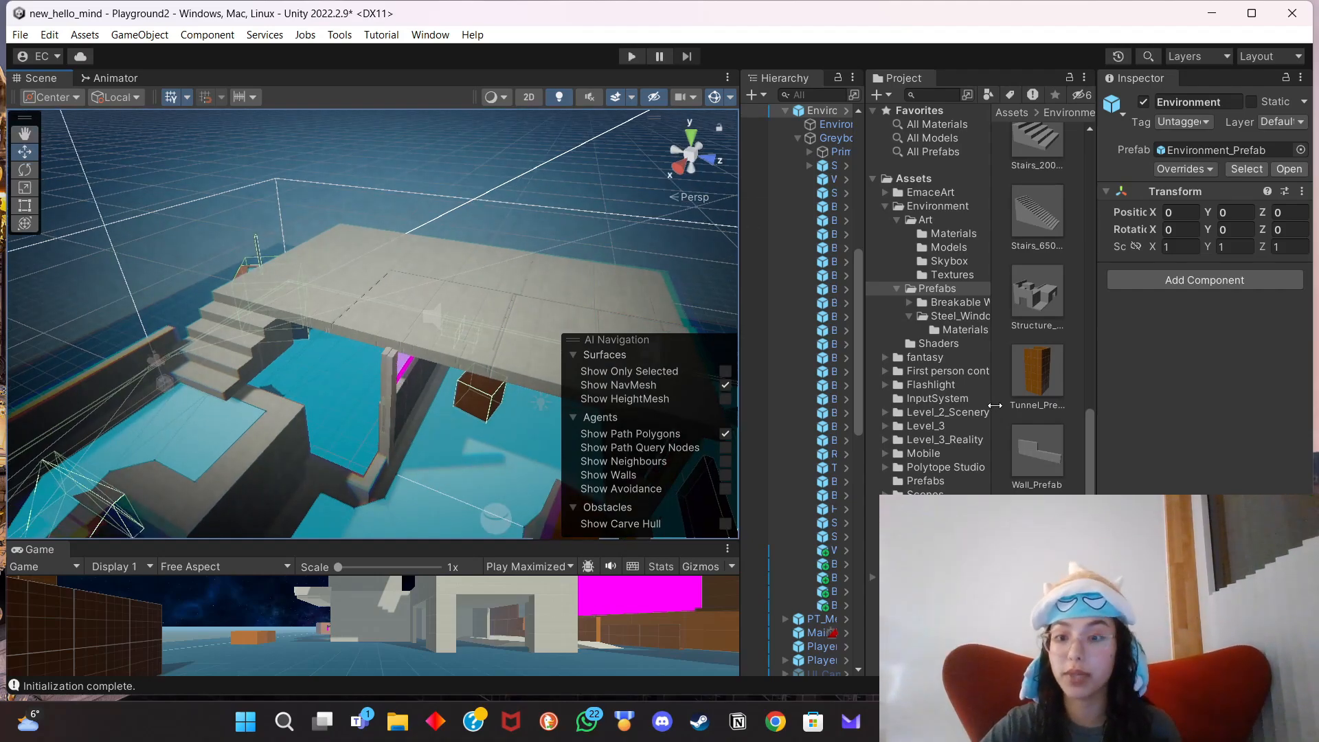
# Place a Wall_Prefab2 on the raised slab's edge at X 2.527, scaled to Y 0.352 and Z about 1.28.
pyautogui.moveTo(1037, 529); pyautogui.dragTo(404, 234)
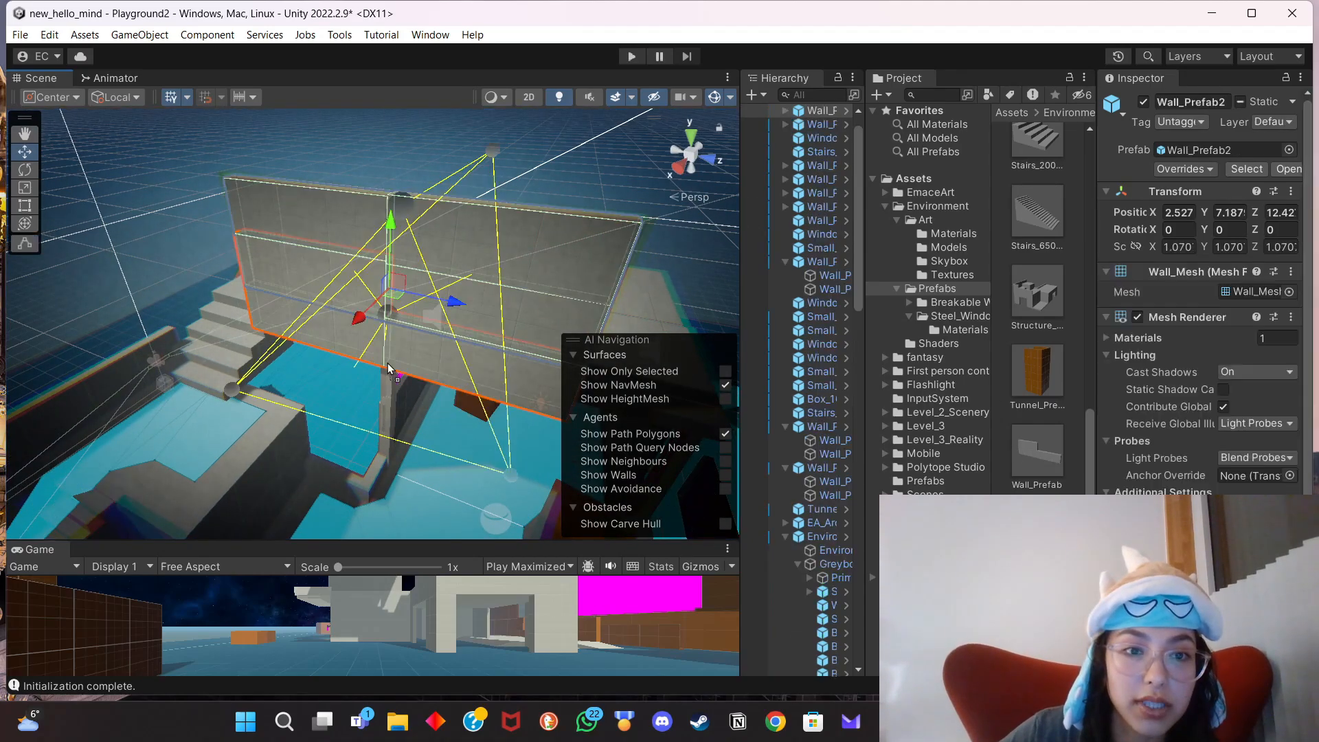
pyautogui.click(25, 187)
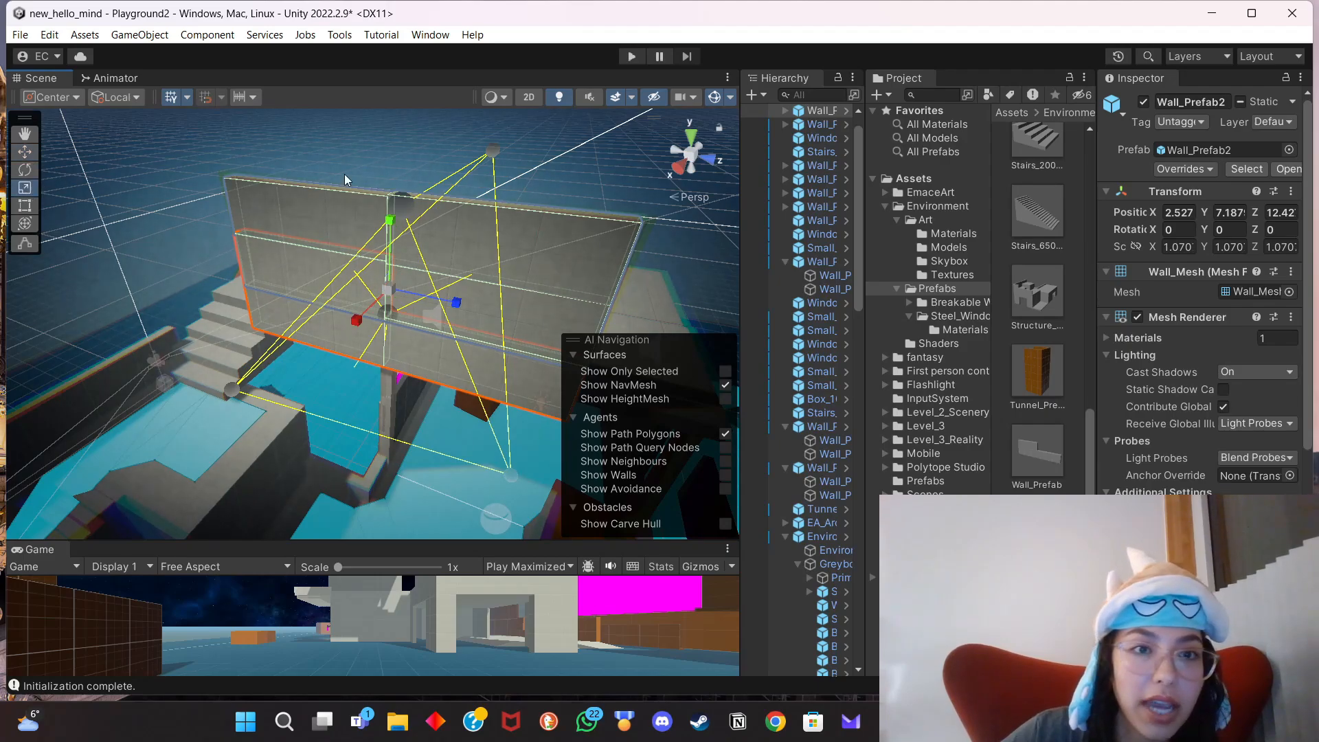
pyautogui.moveTo(388, 227); pyautogui.dragTo(394, 258)
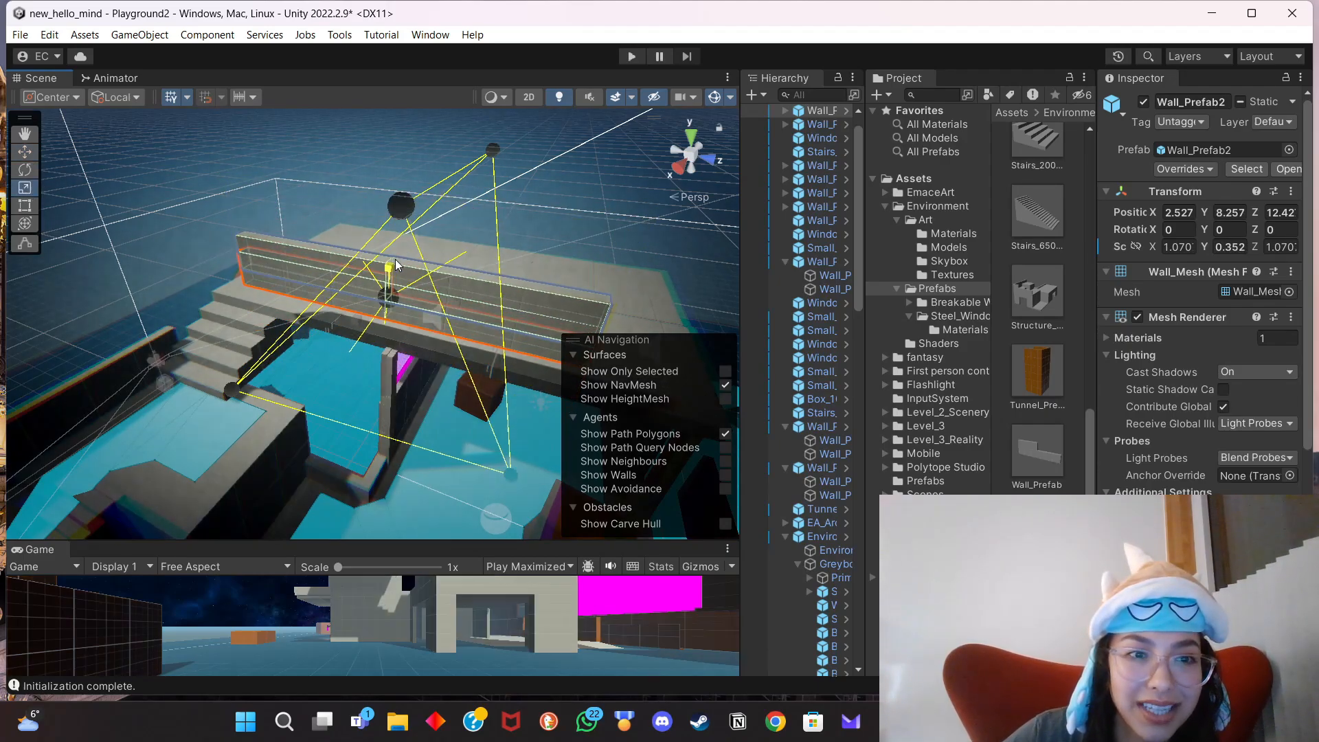
pyautogui.moveTo(456, 303); pyautogui.dragTo(471, 302)
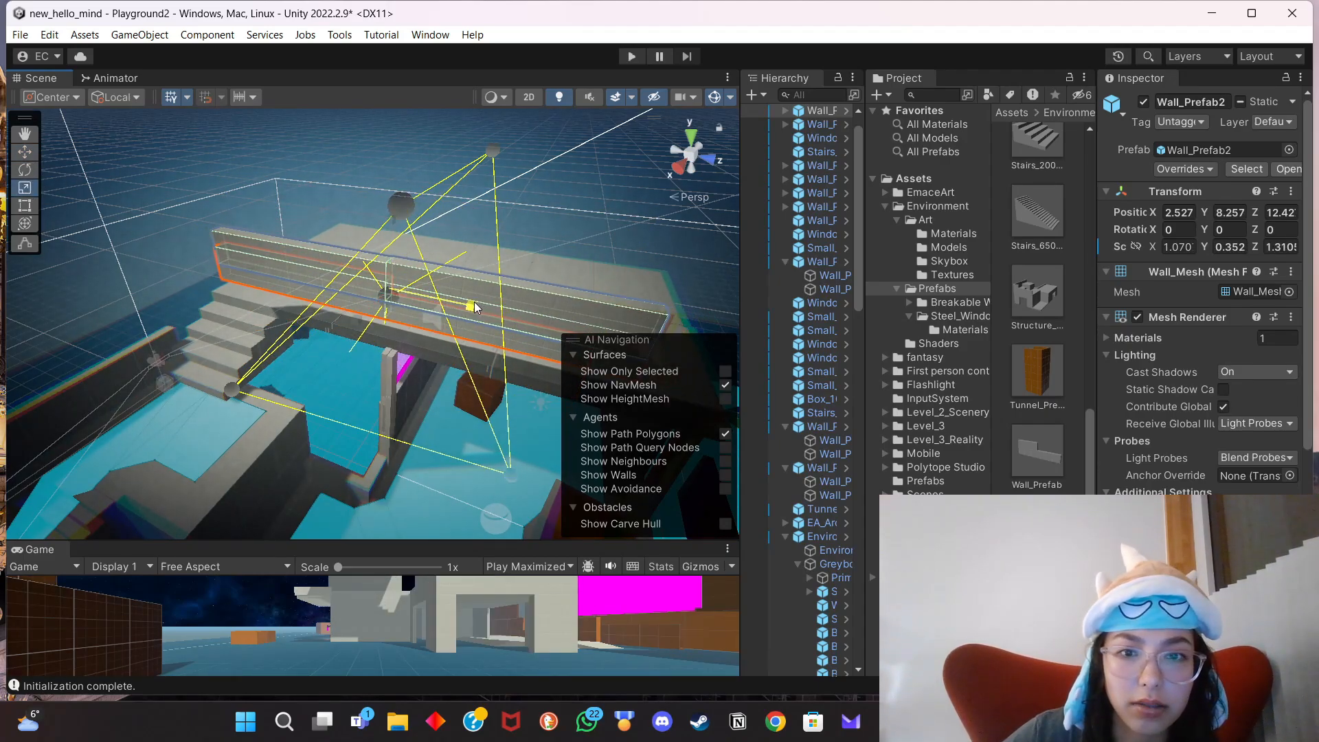
pyautogui.moveTo(605, 287); pyautogui.dragTo(541, 235, button='middle')
pyautogui.moveTo(444, 380)
pyautogui.keyDown('alt'); pyautogui.mouseDown()
pyautogui.moveTo(396, 381)
pyautogui.moveTo(439, 381)
pyautogui.mouseUp(); pyautogui.keyUp('alt')
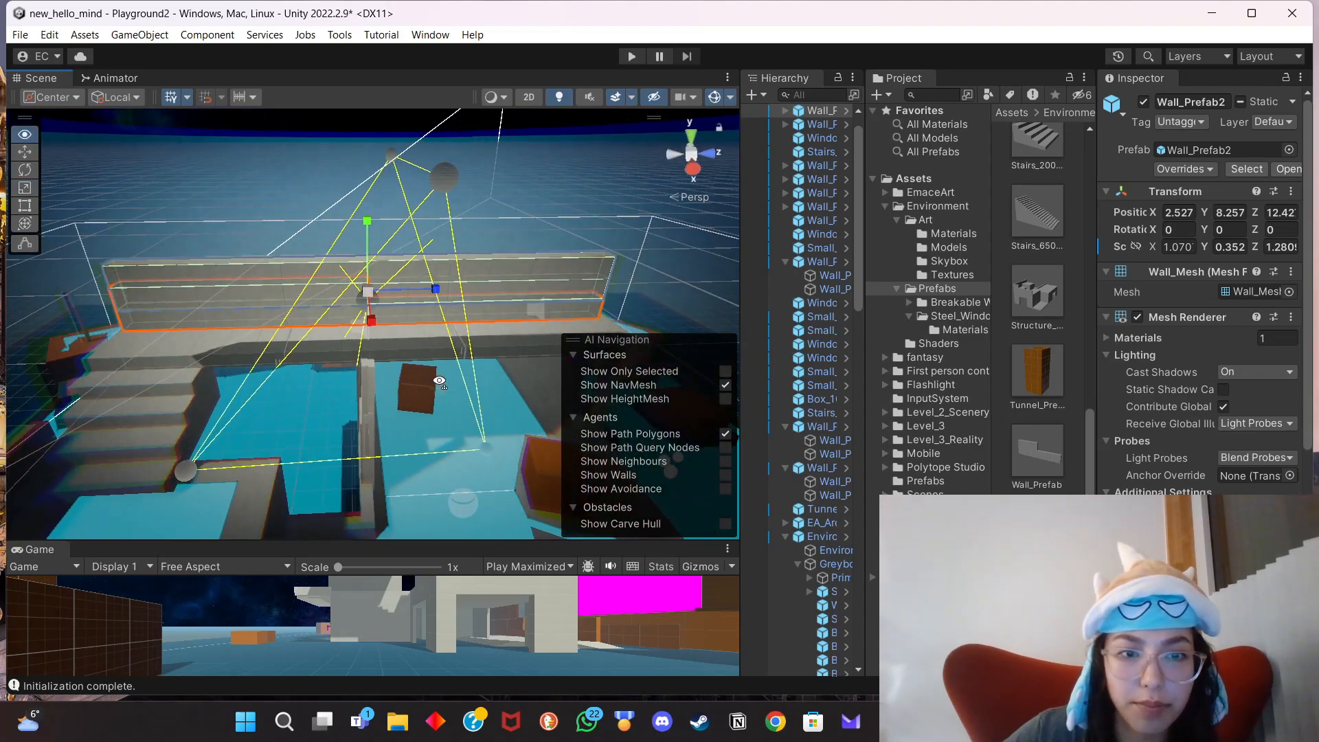
pyautogui.moveTo(422, 380); pyautogui.dragTo(413, 388, button='middle')
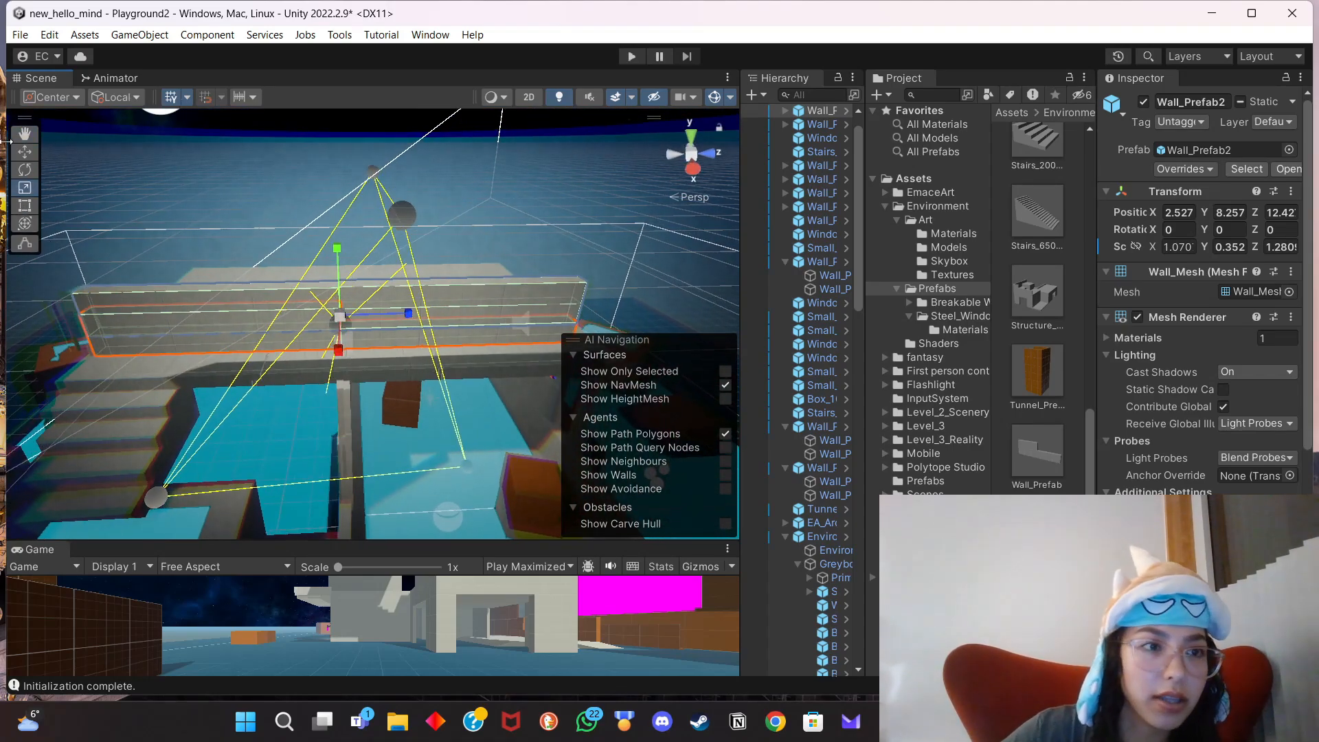
# Move the low wall to about X 2.07, Y 7.25, Z 13.43 and widen its X scale to about 1.688.
pyautogui.click(25, 152)
pyautogui.moveTo(336, 245); pyautogui.dragTo(360, 303)
pyautogui.moveTo(396, 366); pyautogui.dragTo(427, 362)
pyautogui.moveTo(427, 362)
pyautogui.mouseDown(button='middle')
pyautogui.moveTo(422, 402)
pyautogui.moveTo(433, 261)
pyautogui.moveTo(420, 371)
pyautogui.mouseUp(button='middle')
pyautogui.moveTo(415, 437); pyautogui.dragTo(413, 426)
pyautogui.moveTo(402, 334); pyautogui.dragTo(403, 342)
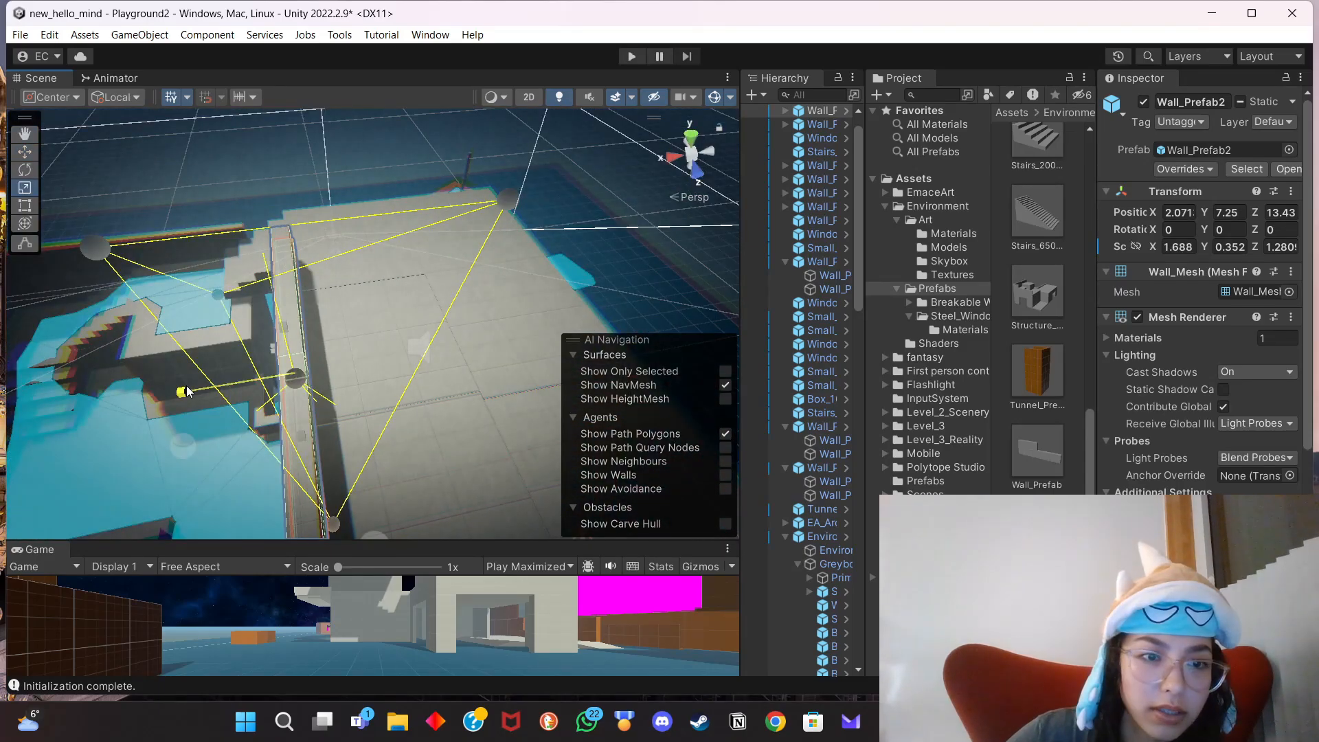
# Lengthen the low wall to a Z scale of about 1.418 and move it to X 2.32 on the slab's edge.
pyautogui.moveTo(348, 360); pyautogui.dragTo(377, 259, button='middle')
pyautogui.moveTo(336, 305); pyautogui.dragTo(337, 309)
pyautogui.moveTo(386, 268); pyautogui.dragTo(386, 337, button='right')
pyautogui.moveTo(385, 336); pyautogui.dragTo(412, 467, button='middle')
pyautogui.press('w')
pyautogui.moveTo(480, 464); pyautogui.dragTo(476, 475)
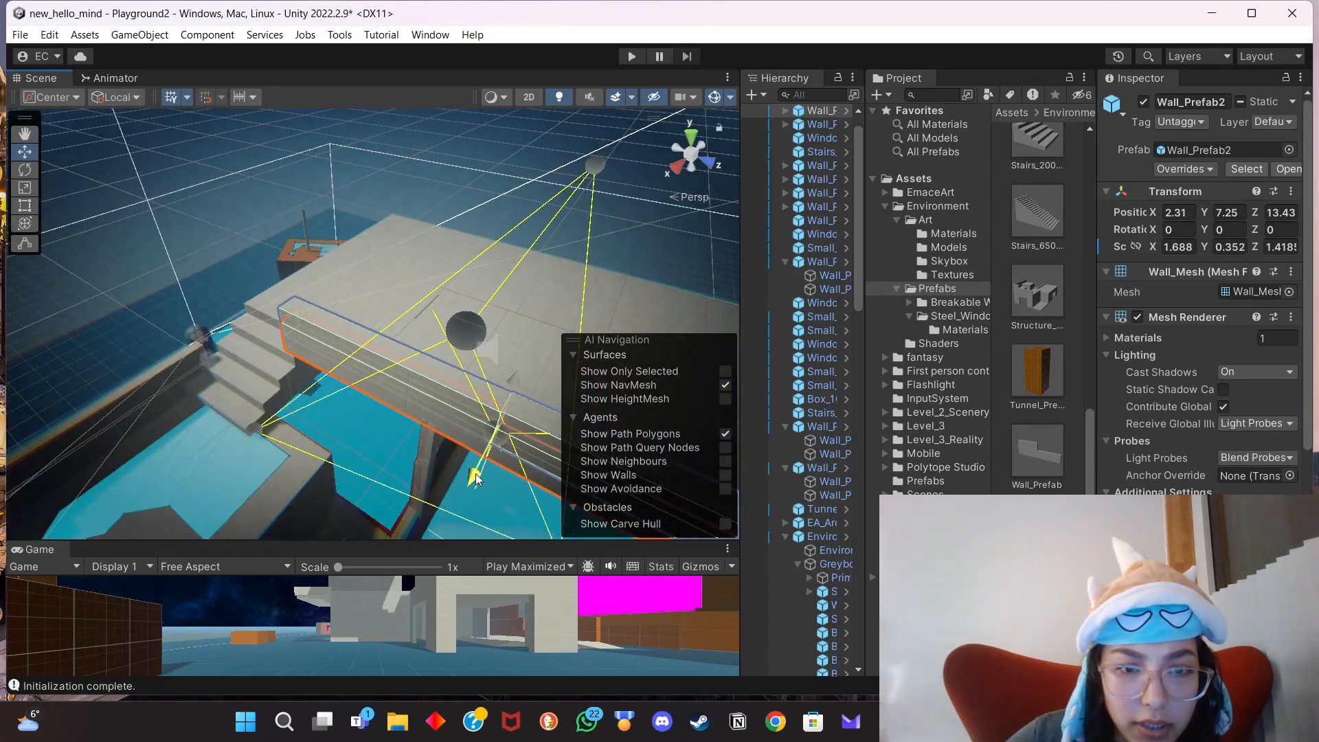
pyautogui.moveTo(478, 327); pyautogui.dragTo(379, 358, button='right')
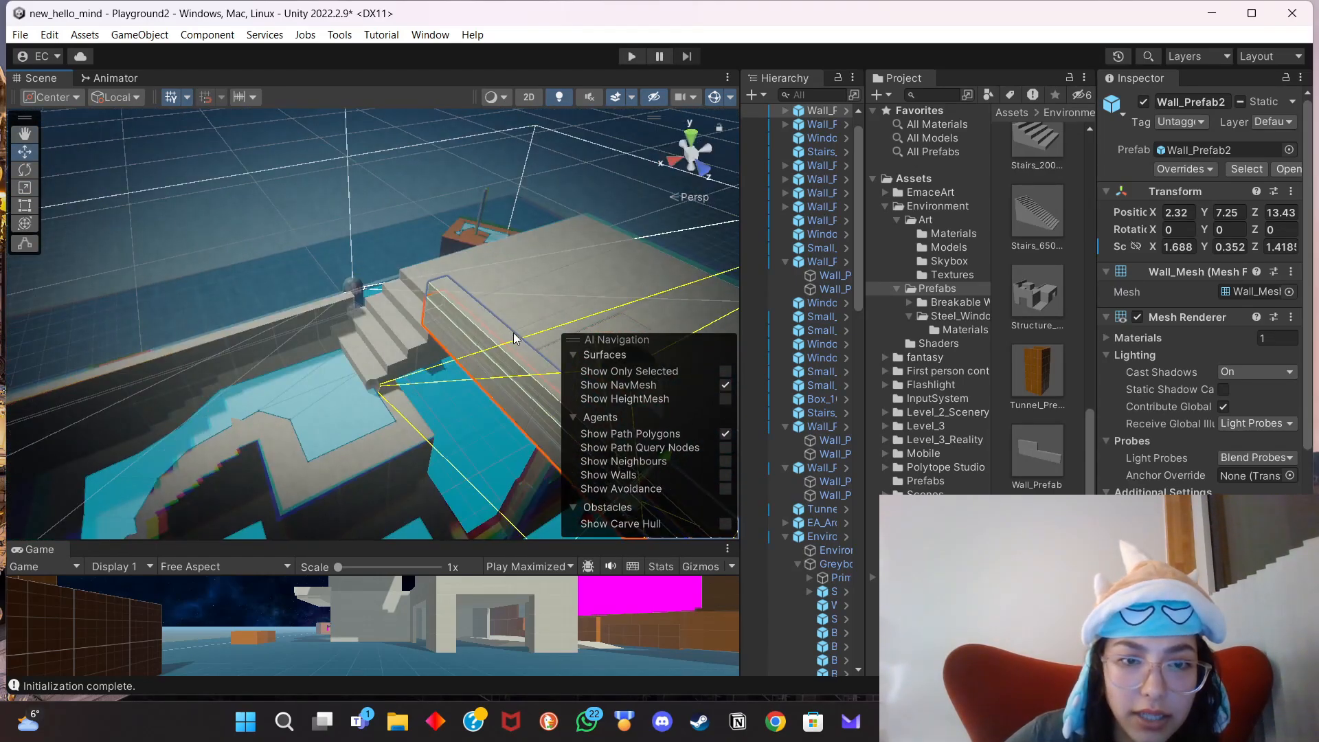
pyautogui.moveTo(543, 323); pyautogui.dragTo(413, 294, button='middle')
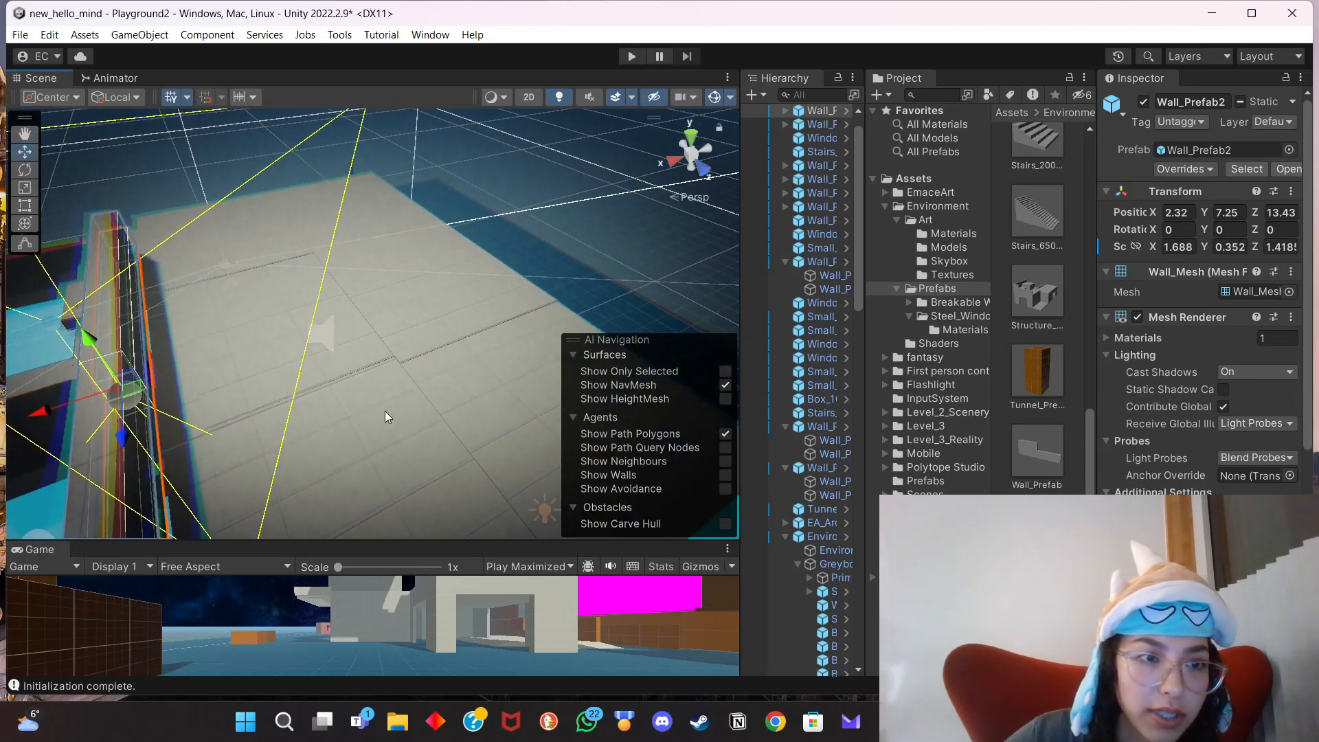
# Thicken the low wall to an X scale of about 2.156 and shift it to X 2.28.
pyautogui.moveTo(385, 412); pyautogui.dragTo(383, 344, button='middle')
pyautogui.moveTo(314, 305); pyautogui.dragTo(325, 344, button='middle')
pyautogui.click(25, 187)
pyautogui.moveTo(92, 272)
pyautogui.mouseDown()
pyautogui.moveTo(69, 275)
pyautogui.moveTo(99, 269)
pyautogui.mouseUp()
pyautogui.click(29, 154)
pyautogui.moveTo(354, 302); pyautogui.dragTo(433, 278, button='right')
pyautogui.moveTo(341, 336); pyautogui.dragTo(417, 311, button='middle')
pyautogui.moveTo(417, 311); pyautogui.dragTo(165, 283, button='right')
pyautogui.scroll(2, 306, 266)
pyautogui.moveTo(306, 266); pyautogui.dragTo(311, 297, button='middle')
pyautogui.click(290, 342)
pyautogui.moveTo(311, 297); pyautogui.dragTo(500, 306, button='right')
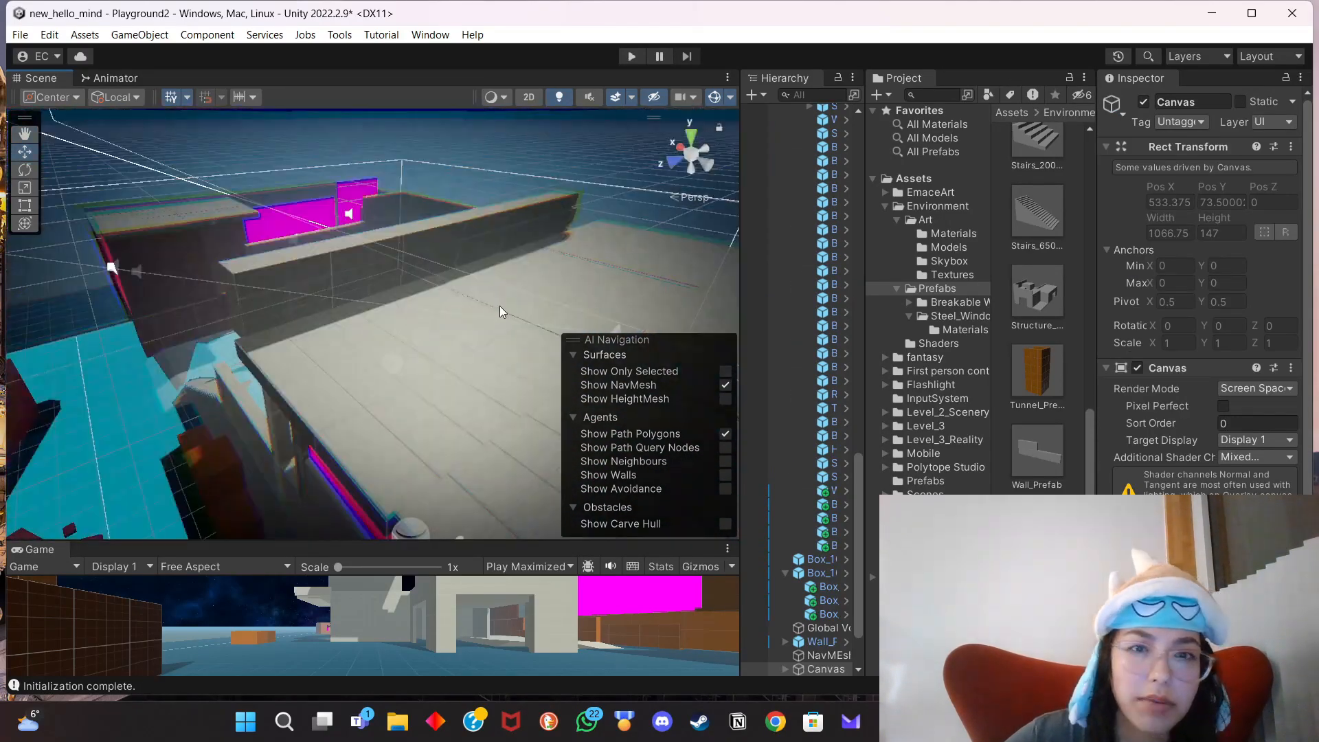
# Duplicate the low wall and move the copy along X to about -4.01 on the slab's opposite edge.
pyautogui.moveTo(500, 307); pyautogui.dragTo(337, 426, button='middle')
pyautogui.moveTo(337, 426); pyautogui.dragTo(450, 424, button='right')
pyautogui.moveTo(450, 423)
pyautogui.mouseDown(button='middle')
pyautogui.moveTo(456, 453)
pyautogui.moveTo(503, 411)
pyautogui.moveTo(448, 402)
pyautogui.mouseUp(button='middle')
pyautogui.scroll(-3, 448, 401)
pyautogui.click(244, 424)
pyautogui.hotkey('ctrl', 'd')
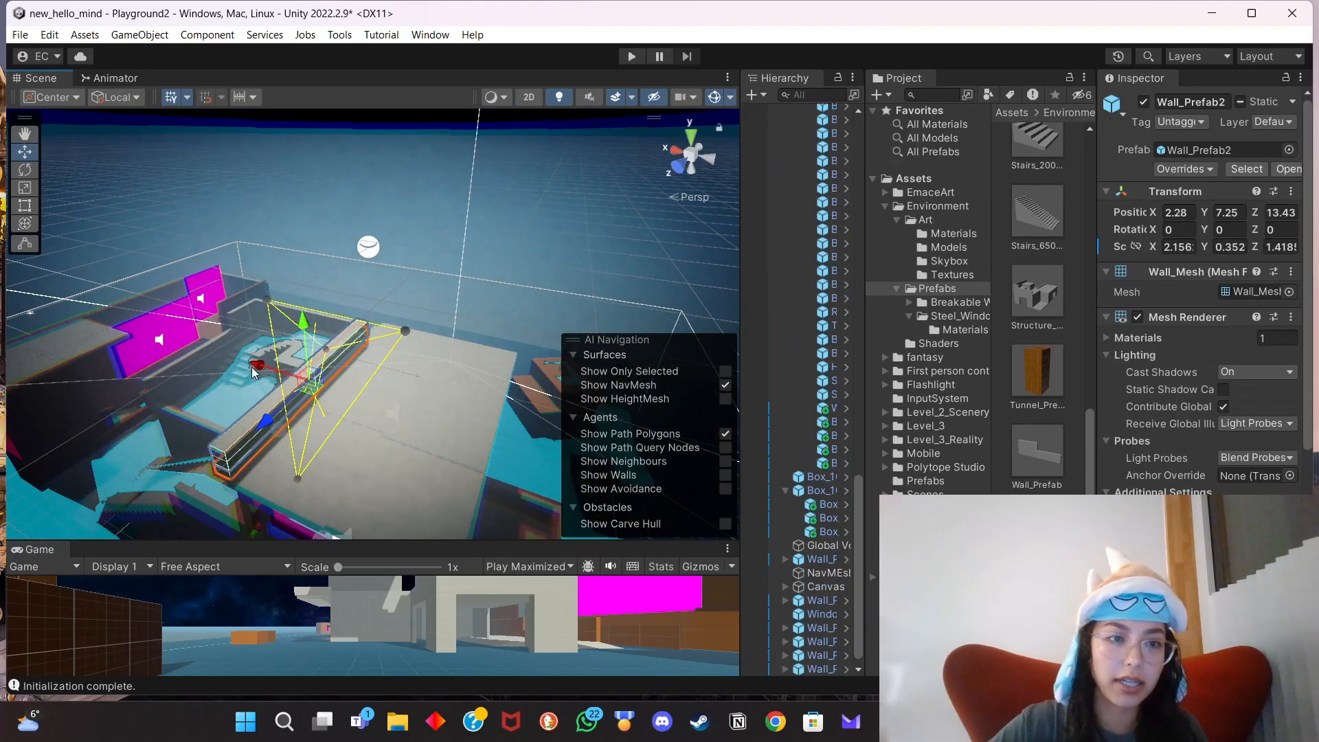
pyautogui.moveTo(254, 365); pyautogui.dragTo(418, 410)
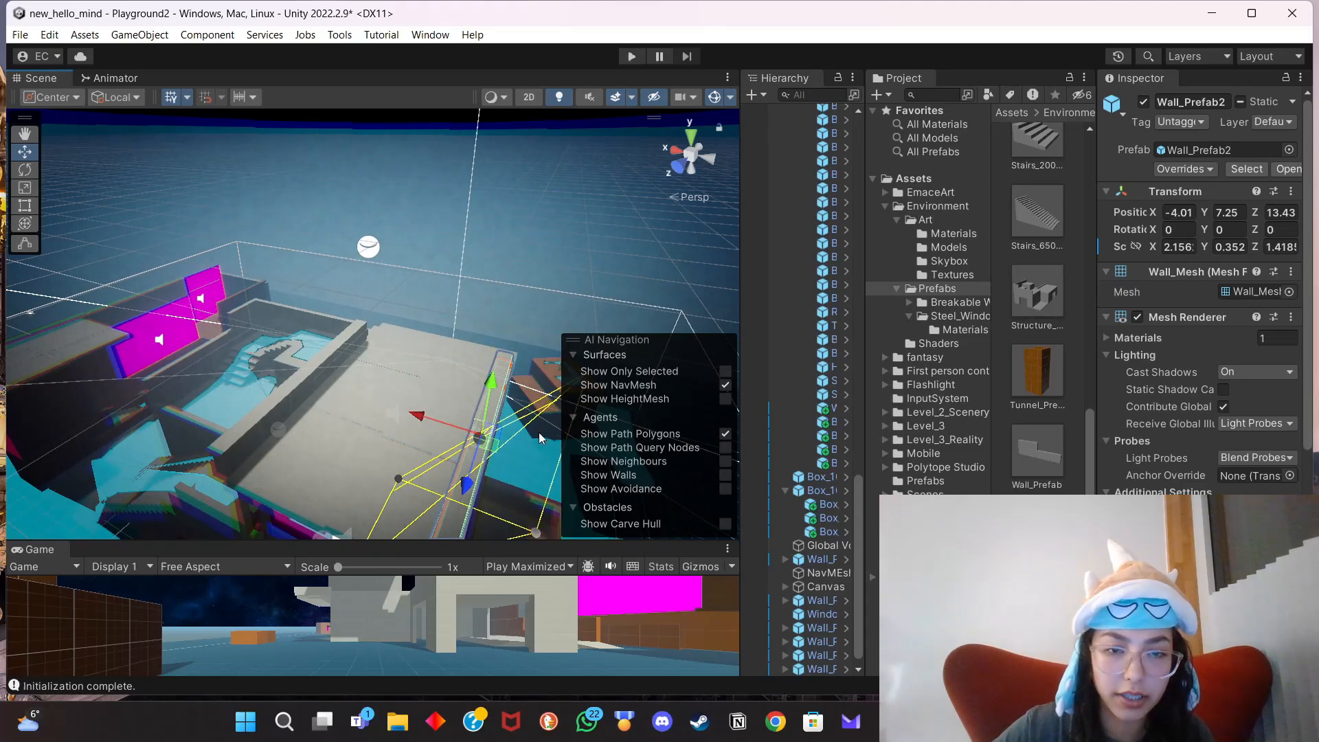
# Lengthen the copied low wall to a Z scale of about 1.692 and move it to about Z 12.73 on the slab's edge.
pyautogui.keyDown('alt'); pyautogui.moveTo(539, 431); pyautogui.dragTo(340, 316); pyautogui.keyUp('alt')
pyautogui.moveTo(319, 326); pyautogui.dragTo(335, 314, button='middle')
pyautogui.keyDown('alt'); pyautogui.moveTo(335, 314); pyautogui.dragTo(406, 440); pyautogui.keyUp('alt')
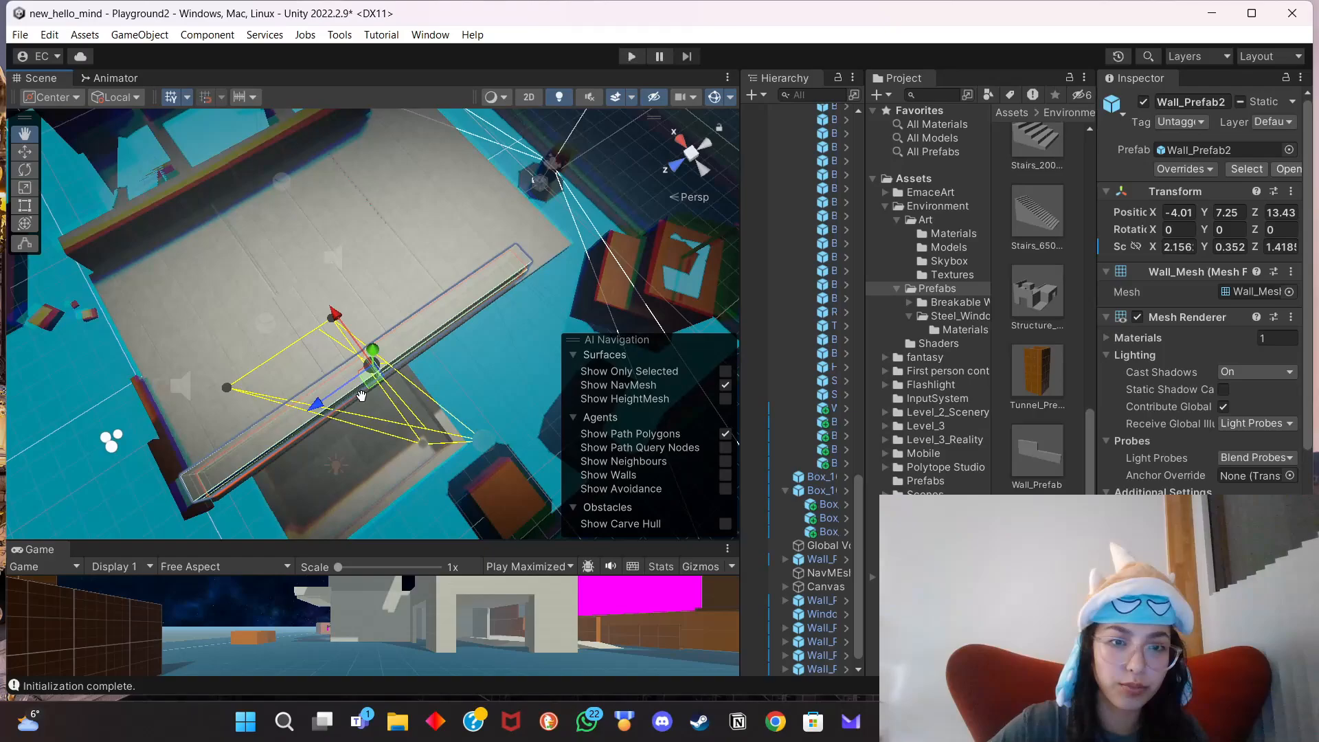
pyautogui.moveTo(312, 373); pyautogui.dragTo(366, 407, button='middle')
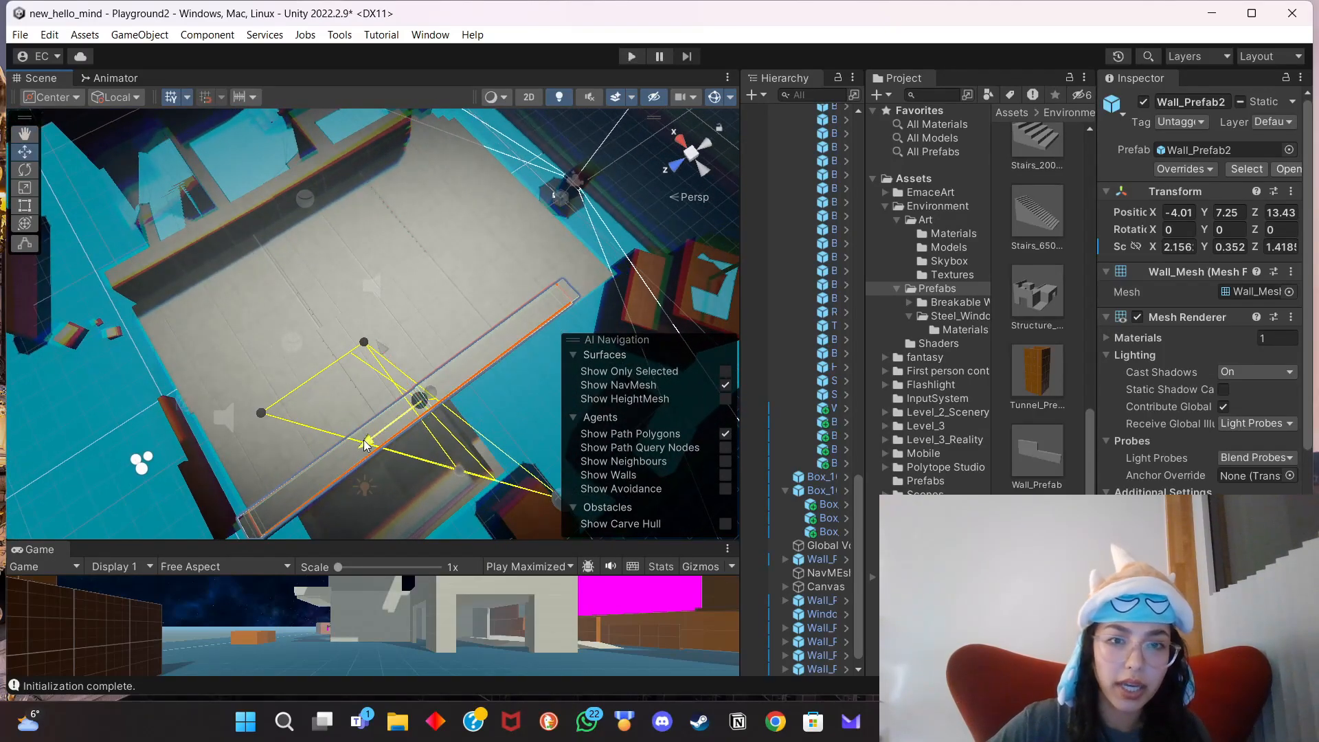
pyautogui.moveTo(373, 440)
pyautogui.mouseDown()
pyautogui.moveTo(392, 423)
pyautogui.moveTo(384, 432)
pyautogui.mouseUp()
pyautogui.click(18, 190)
pyautogui.moveTo(402, 356); pyautogui.dragTo(400, 362)
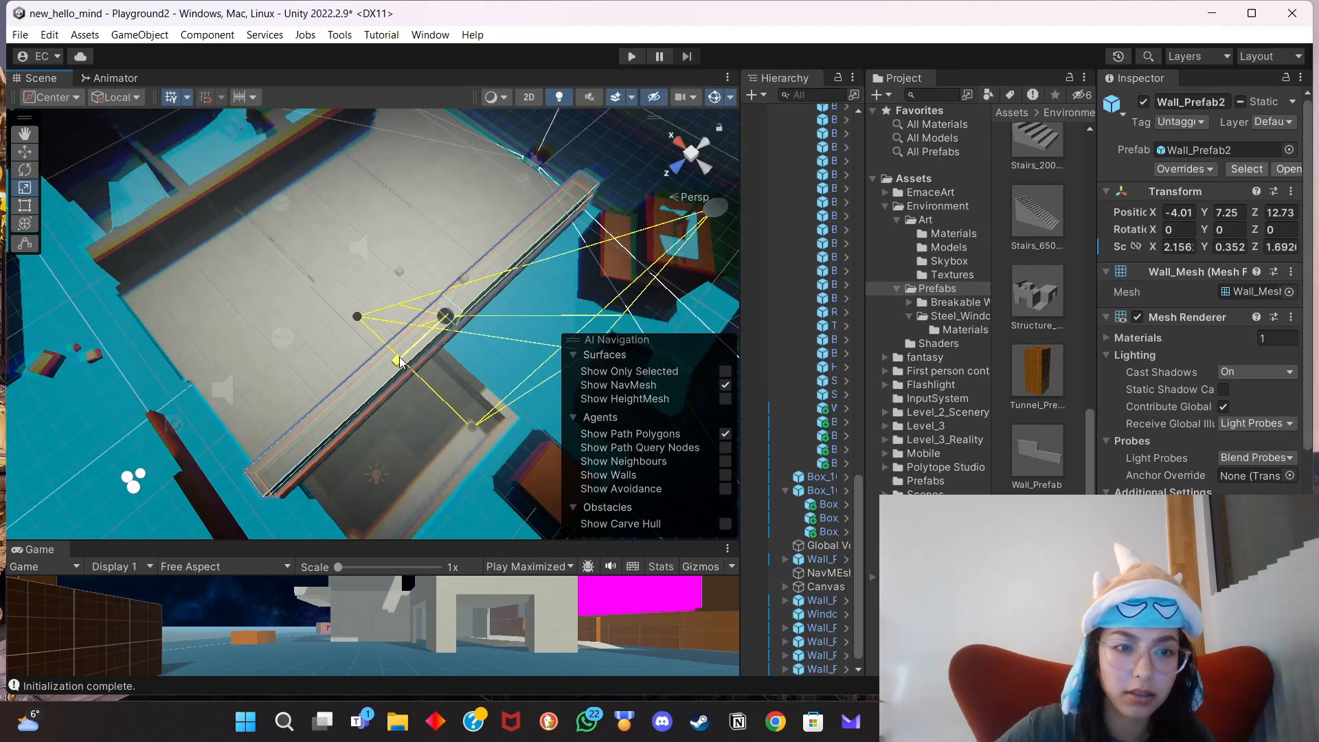
# Shift the copied low wall to about X -4.18, Z 12.61 so it lines up with the slab's edge.
pyautogui.moveTo(401, 417)
pyautogui.mouseDown(button='right')
pyautogui.moveTo(426, 365)
pyautogui.moveTo(421, 398)
pyautogui.moveTo(387, 417)
pyautogui.mouseUp(button='right')
pyautogui.press('w')
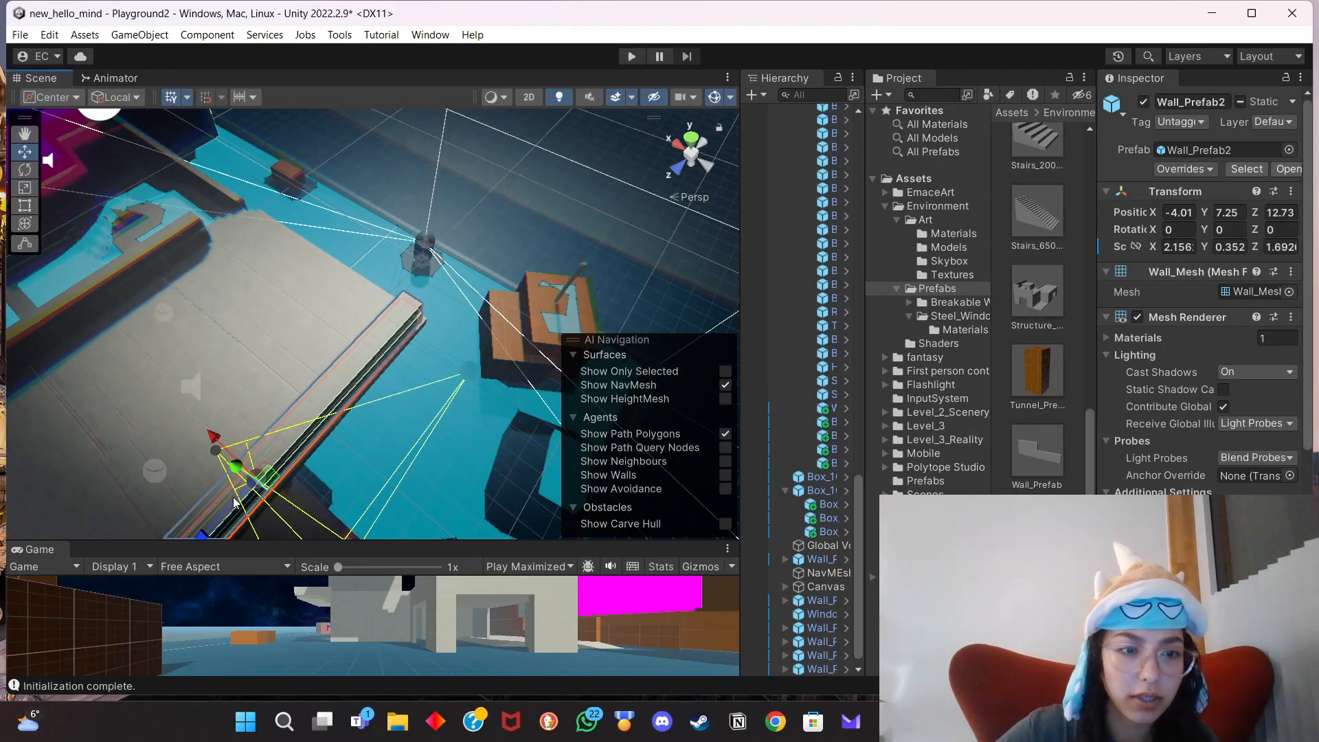
pyautogui.moveTo(233, 498); pyautogui.dragTo(243, 493)
pyautogui.moveTo(219, 431); pyautogui.dragTo(475, 361)
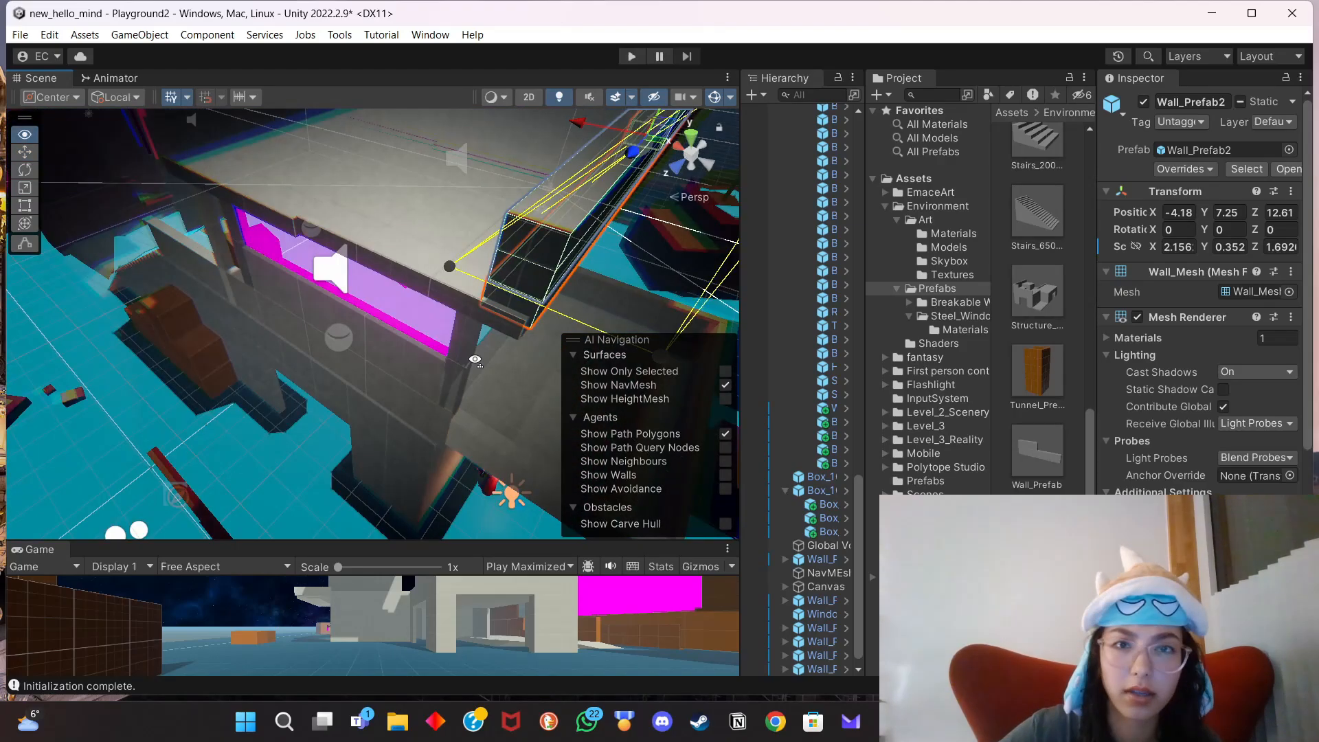
# Adjust the copied low wall's child segment to about Z -0.03 with a Z scale of about 1.038, and nudge it along X.
pyautogui.moveTo(475, 359); pyautogui.dragTo(522, 357, button='right')
pyautogui.moveTo(361, 172); pyautogui.dragTo(355, 181)
pyautogui.moveTo(444, 380); pyautogui.dragTo(436, 338, button='right')
pyautogui.moveTo(433, 403); pyautogui.dragTo(422, 380, button='middle')
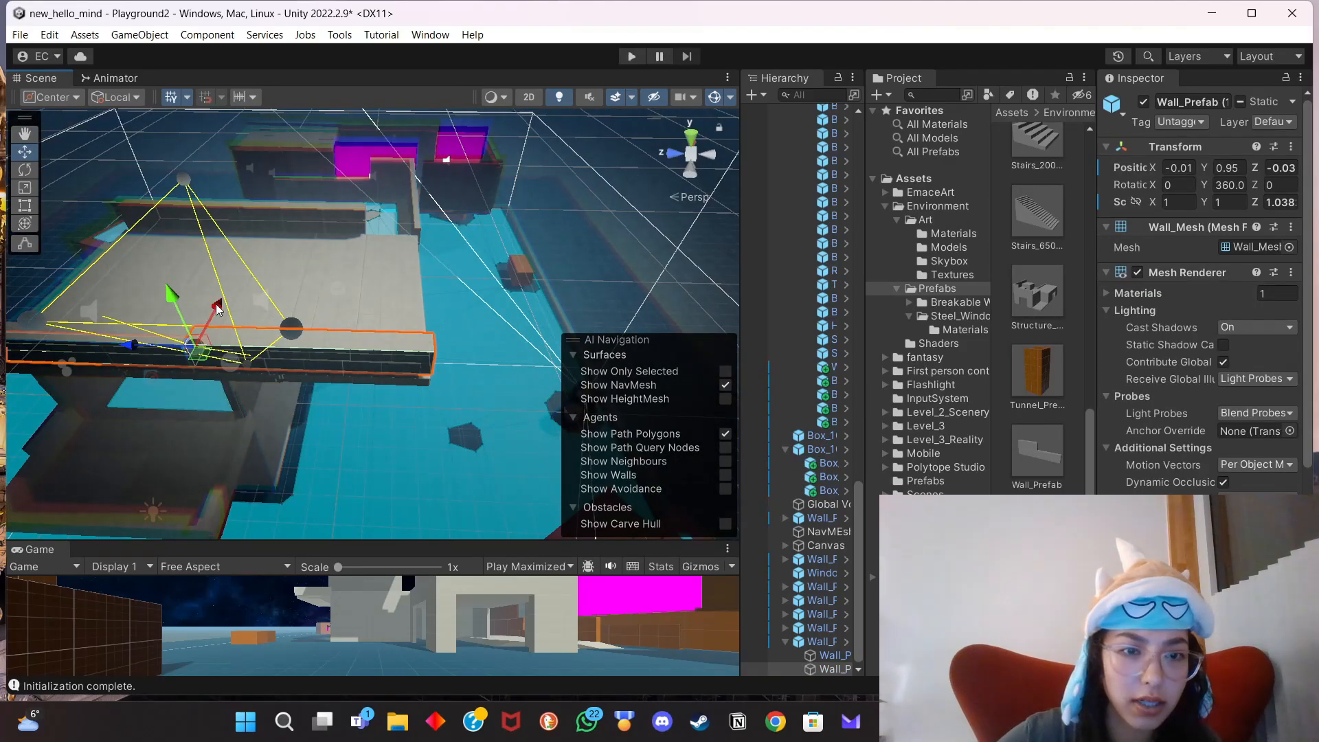
pyautogui.moveTo(217, 304); pyautogui.dragTo(212, 309)
pyautogui.click(400, 286)
pyautogui.click(310, 388)
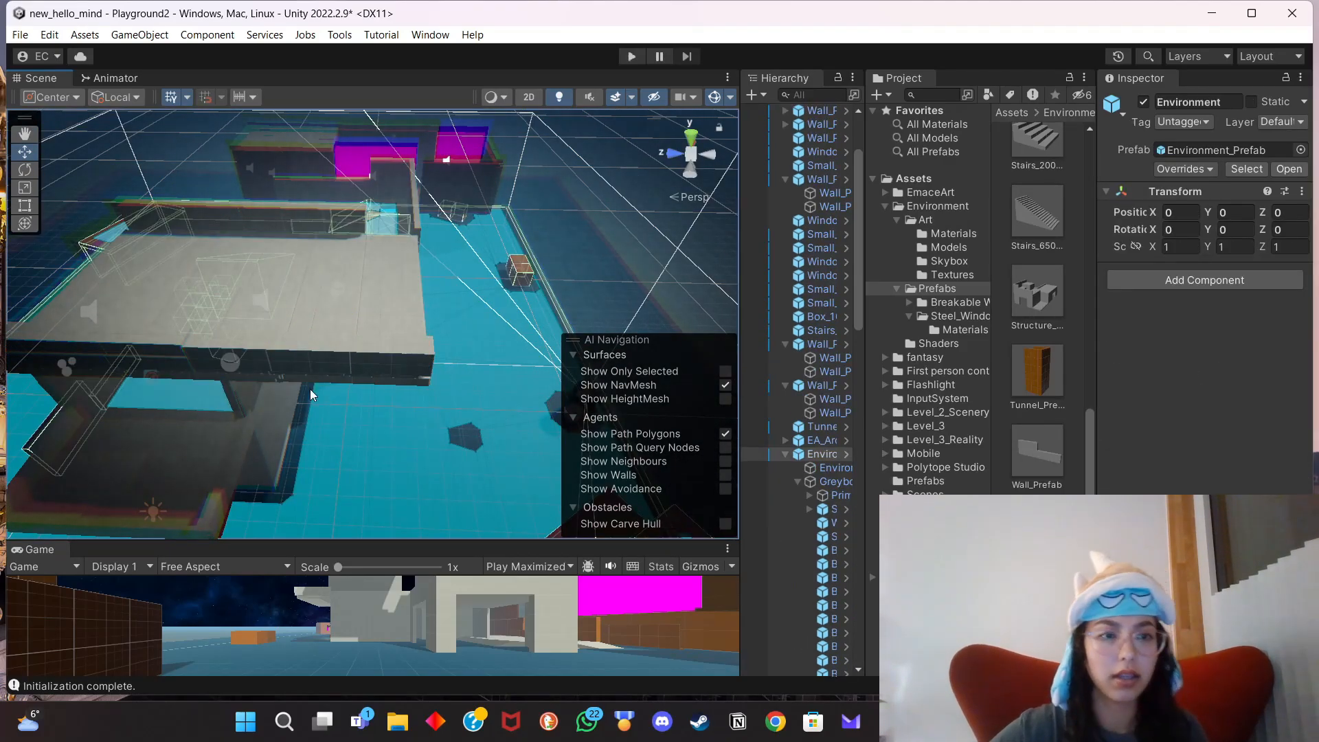
pyautogui.moveTo(311, 388); pyautogui.dragTo(381, 381, button='right')
pyautogui.click(219, 235)
pyautogui.click(220, 229)
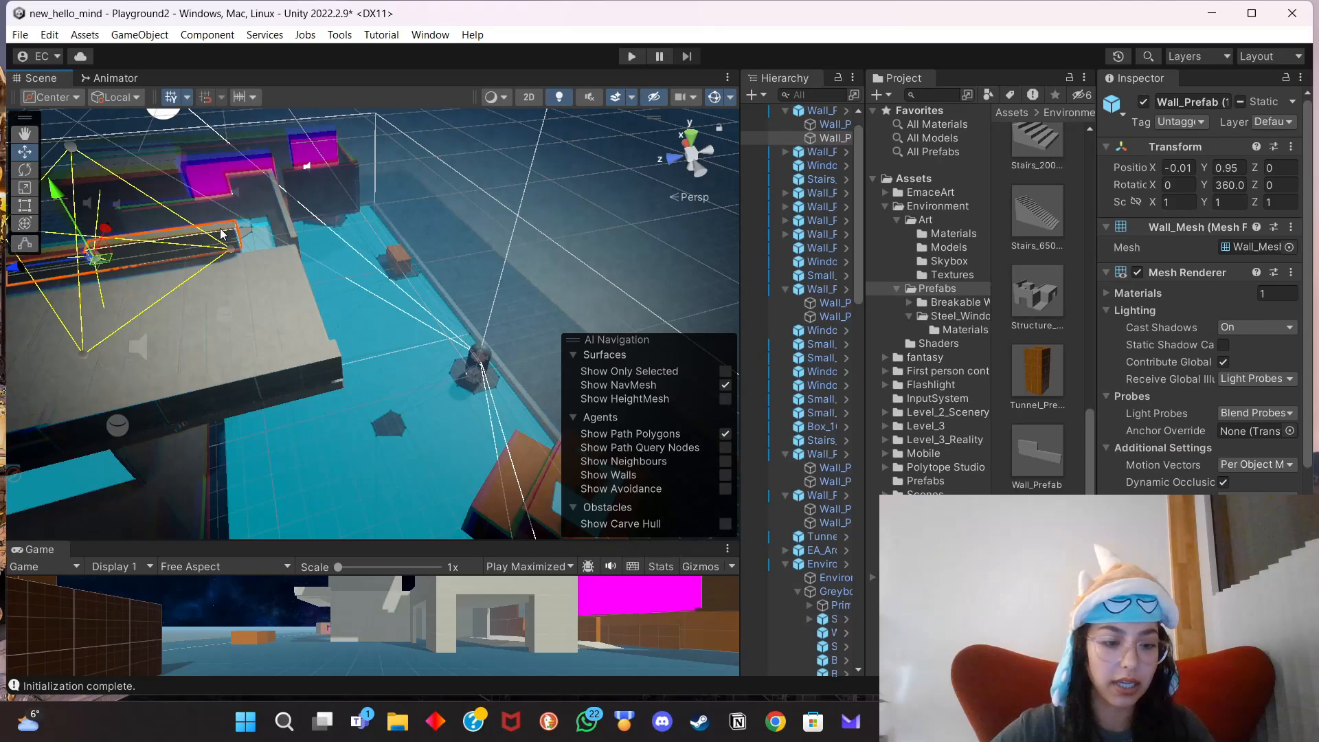
pyautogui.hotkey('ctrl', 'd')
pyautogui.keyDown('ctrl'); pyautogui.moveTo(103, 233); pyautogui.dragTo(104, 270); pyautogui.keyUp('ctrl')
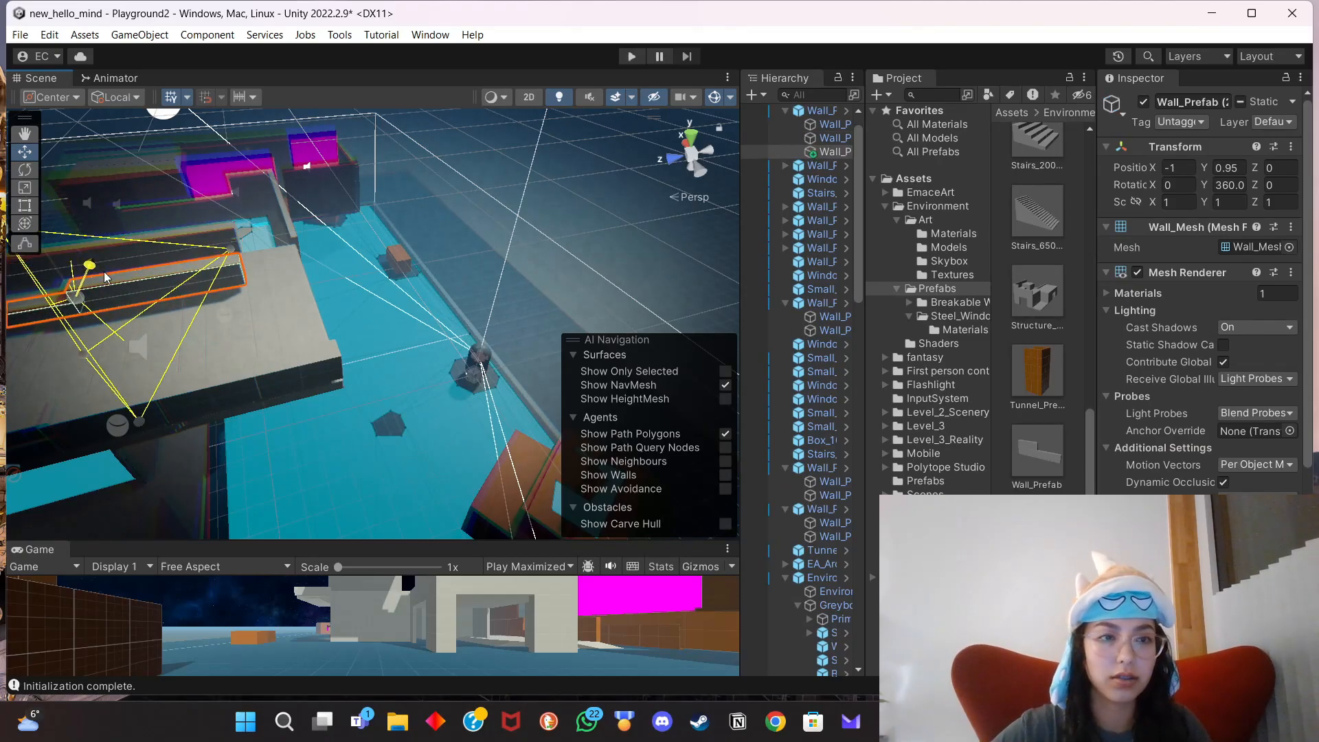
pyautogui.click(1230, 185)
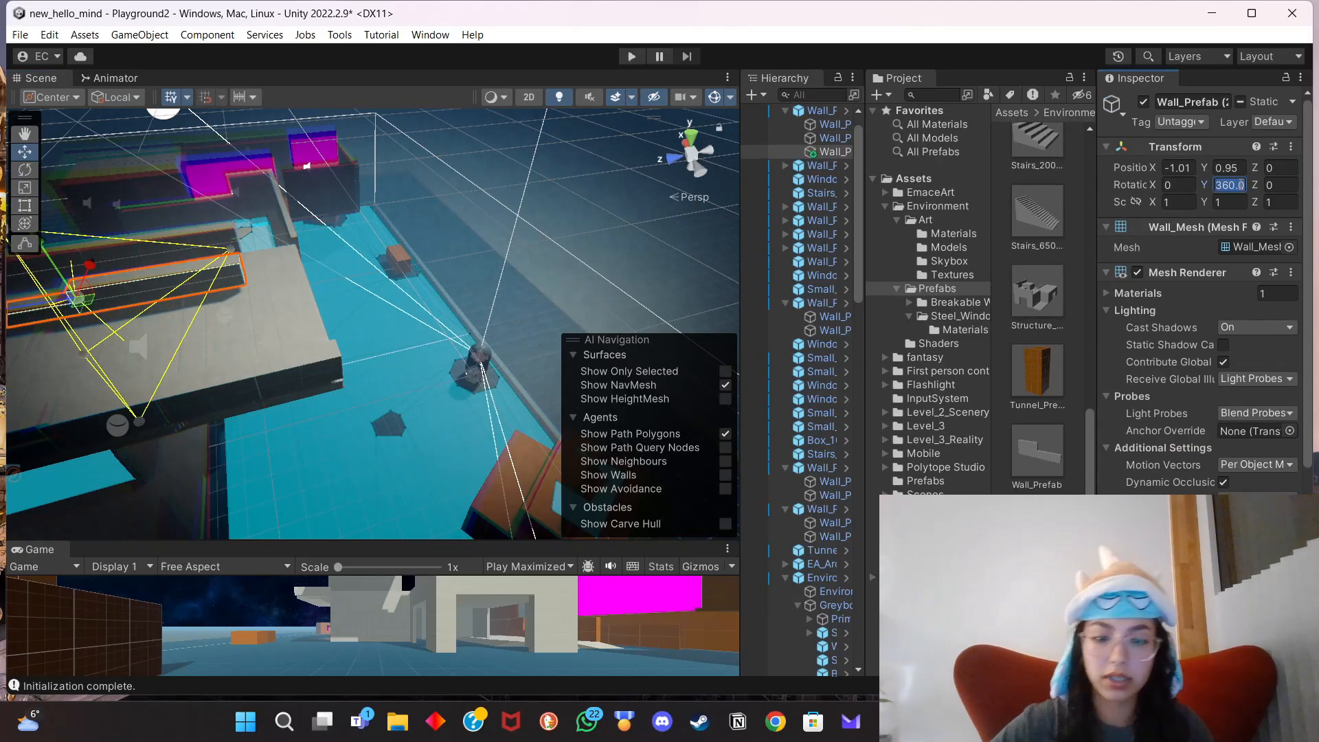
pyautogui.write('90')
pyautogui.press('Return')
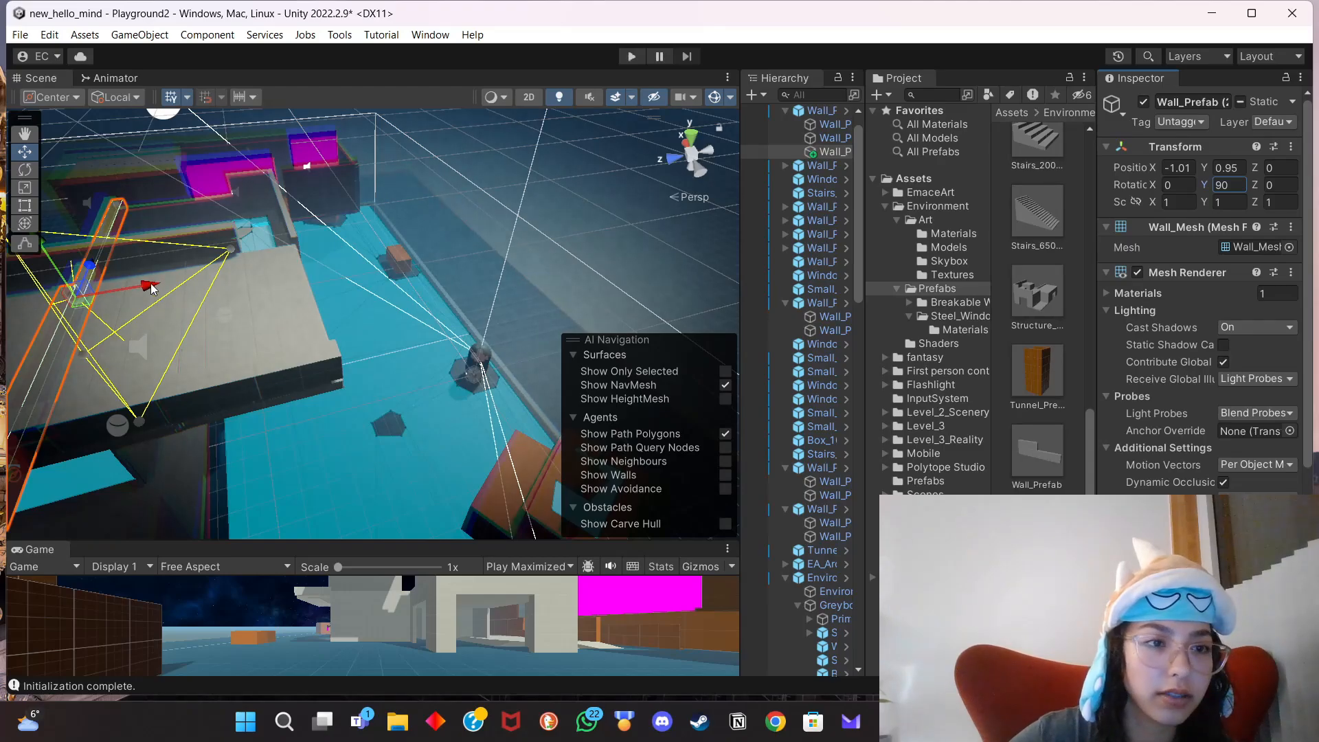
pyautogui.moveTo(158, 289); pyautogui.dragTo(292, 212)
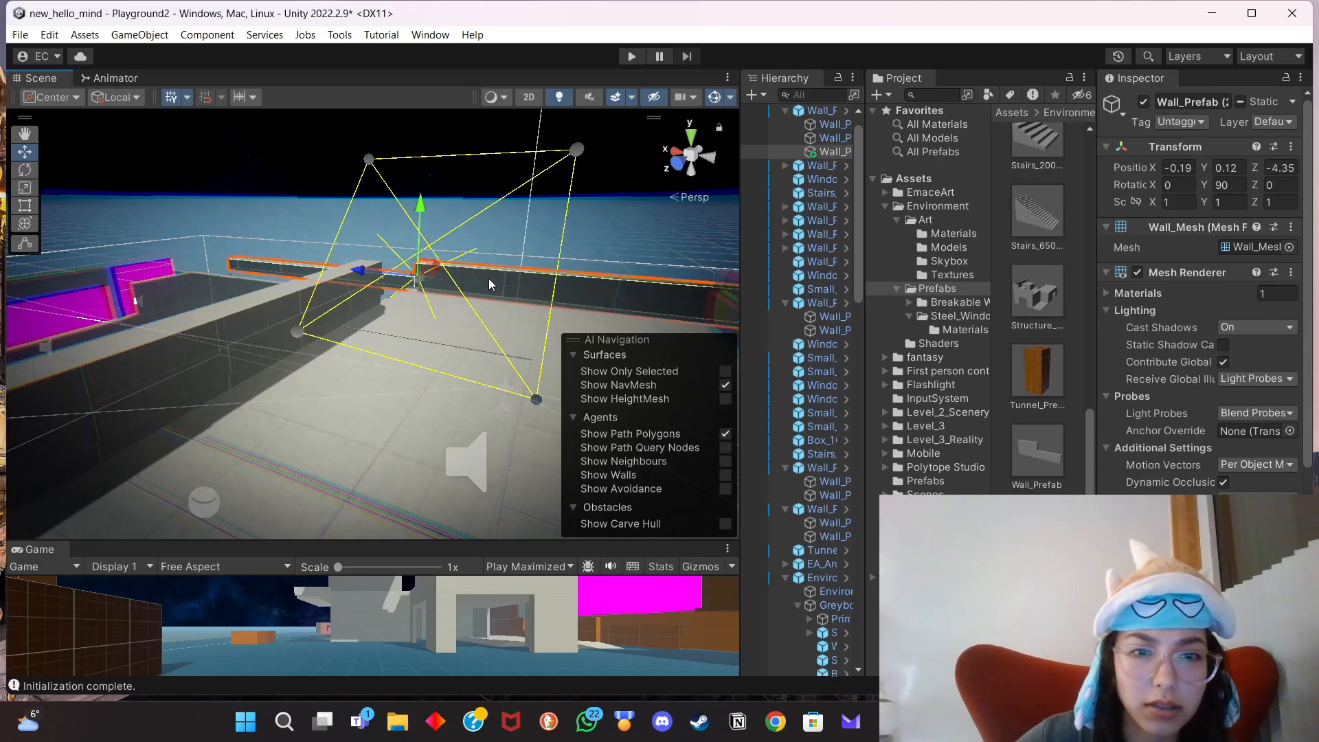
pyautogui.moveTo(488, 278); pyautogui.dragTo(371, 335, button='middle')
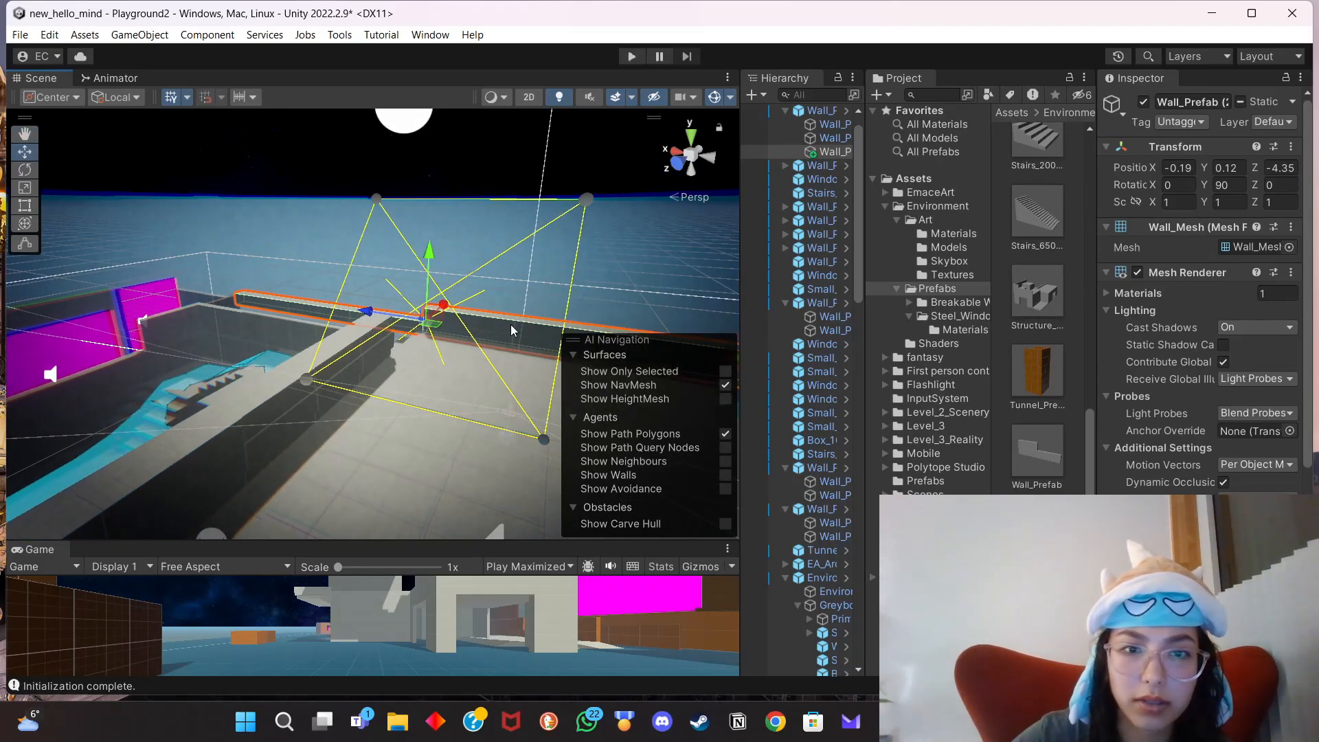
pyautogui.press('Delete')
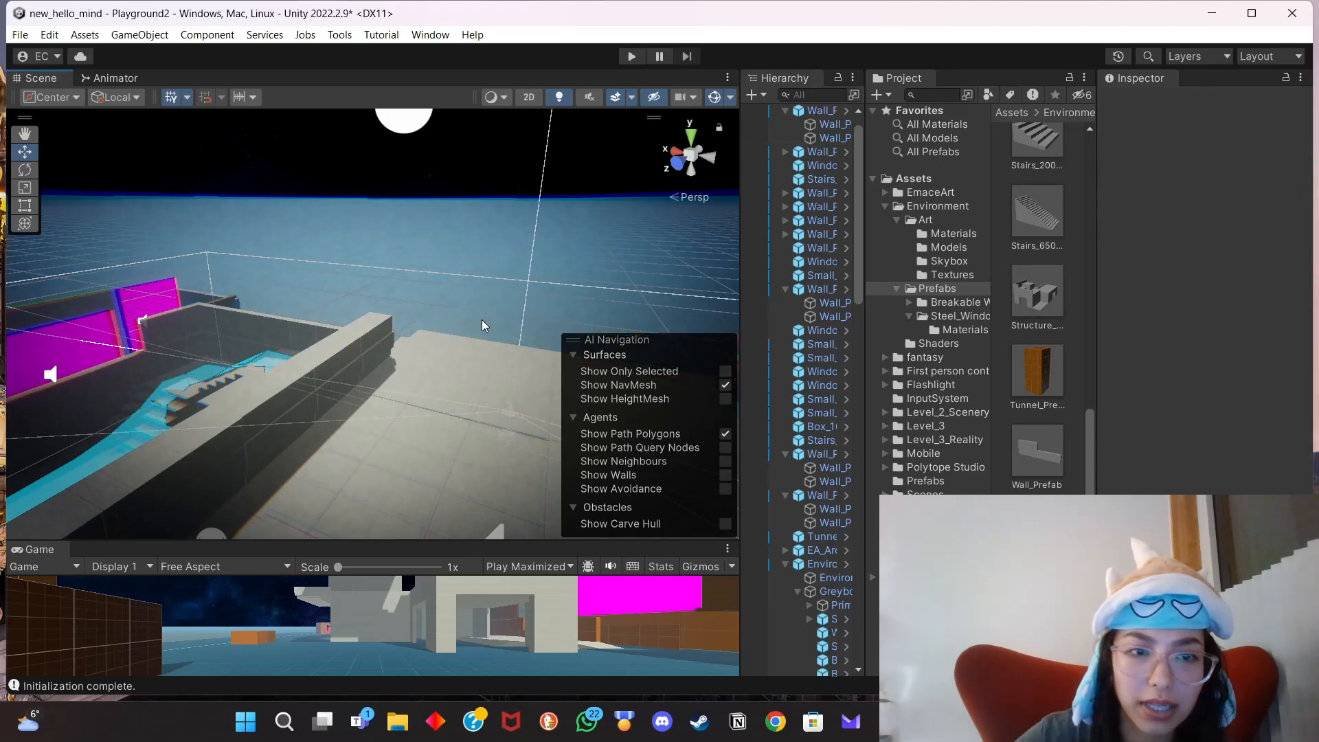
# Duplicate the low wall prefab, move the copy to about X -0.14, Z 9.2 on the slab, and set its Y rotation to 90.
pyautogui.click(394, 375)
pyautogui.scroll(-3, 394, 375)
pyautogui.keyDown('shift'); pyautogui.click(386, 395); pyautogui.keyUp('shift')
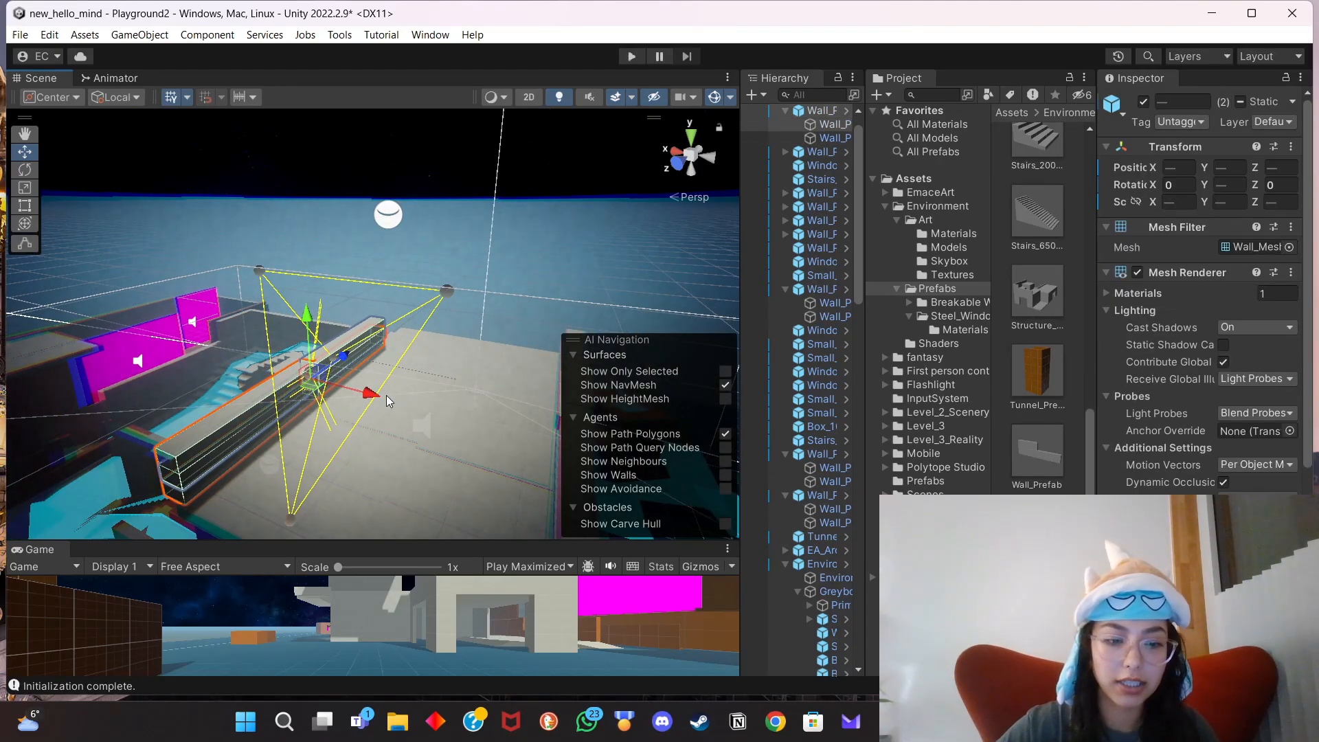
pyautogui.click(313, 362)
pyautogui.moveTo(253, 362); pyautogui.dragTo(324, 377)
pyautogui.moveTo(327, 383); pyautogui.dragTo(336, 385)
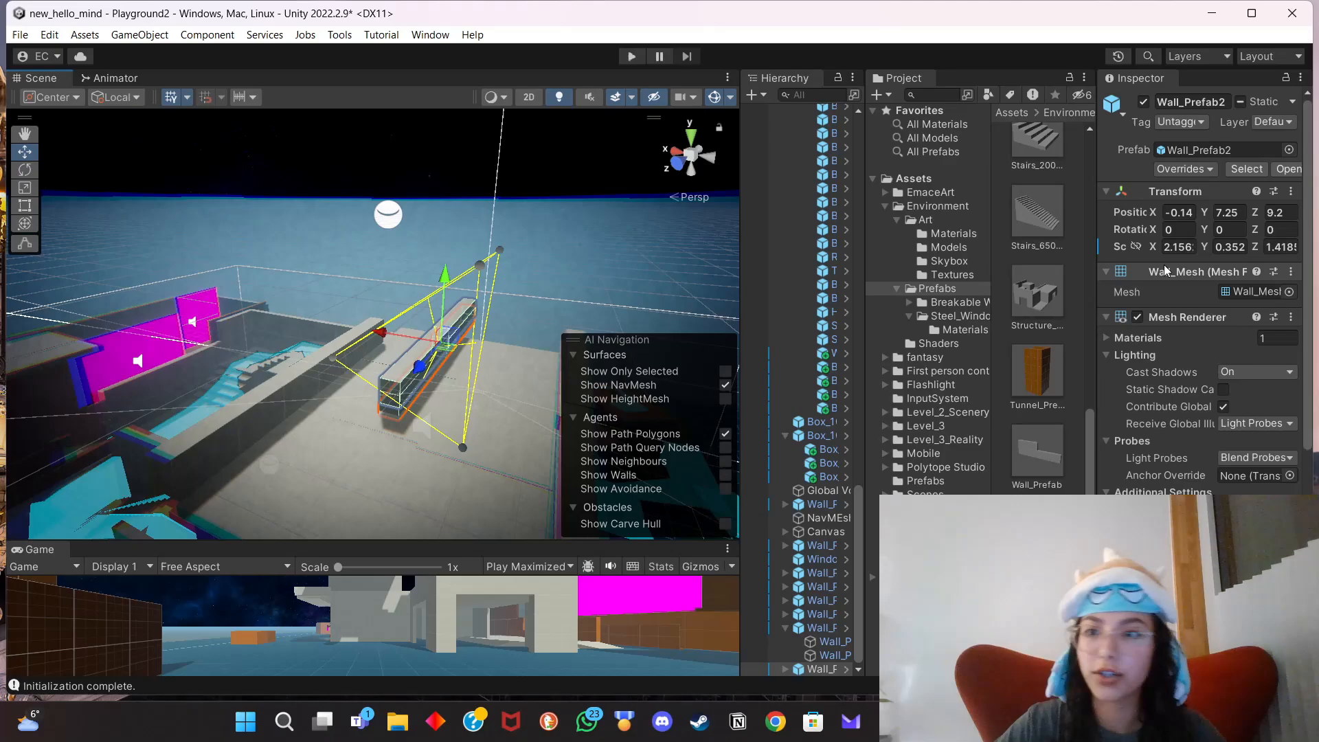
pyautogui.click(1226, 230)
pyautogui.write('90')
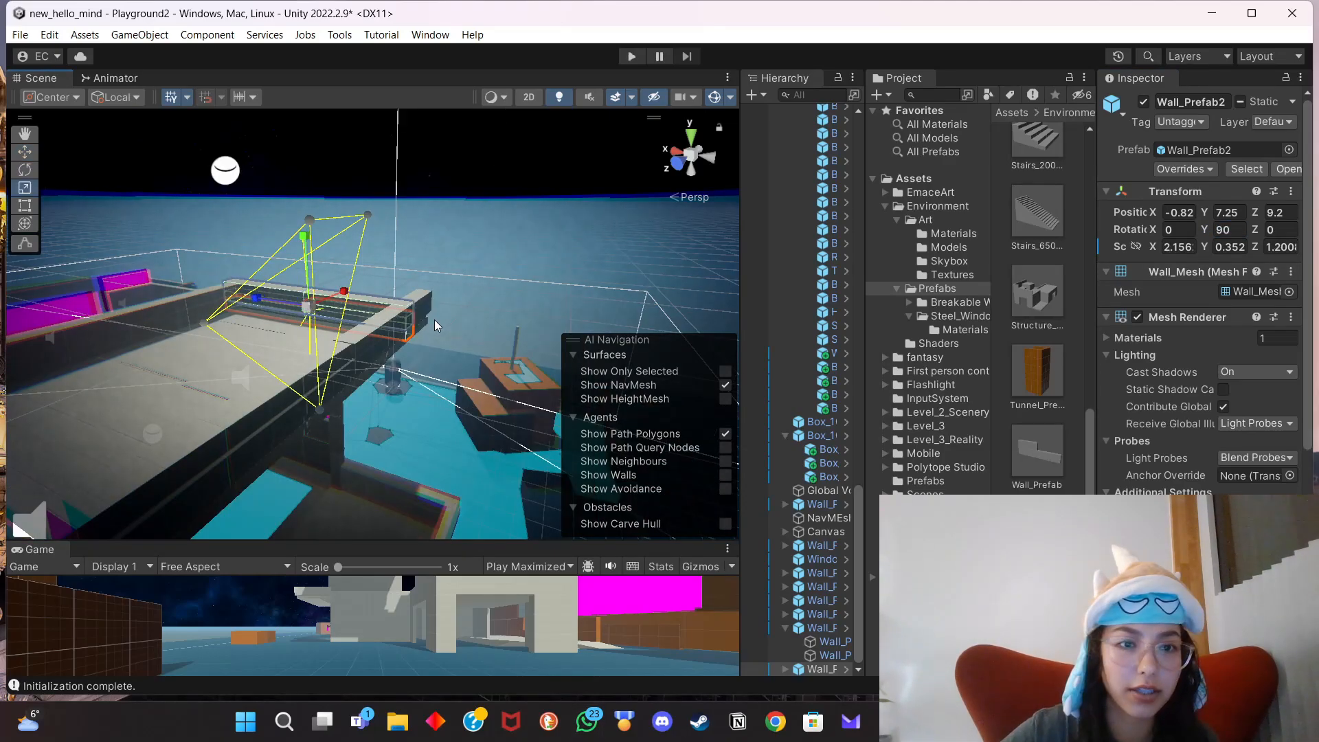
# Move the rotated wall to about X -1.01, Z 7.43 across the slab's end and set its Z scale to about 1.123.
pyautogui.moveTo(434, 320); pyautogui.dragTo(409, 392)
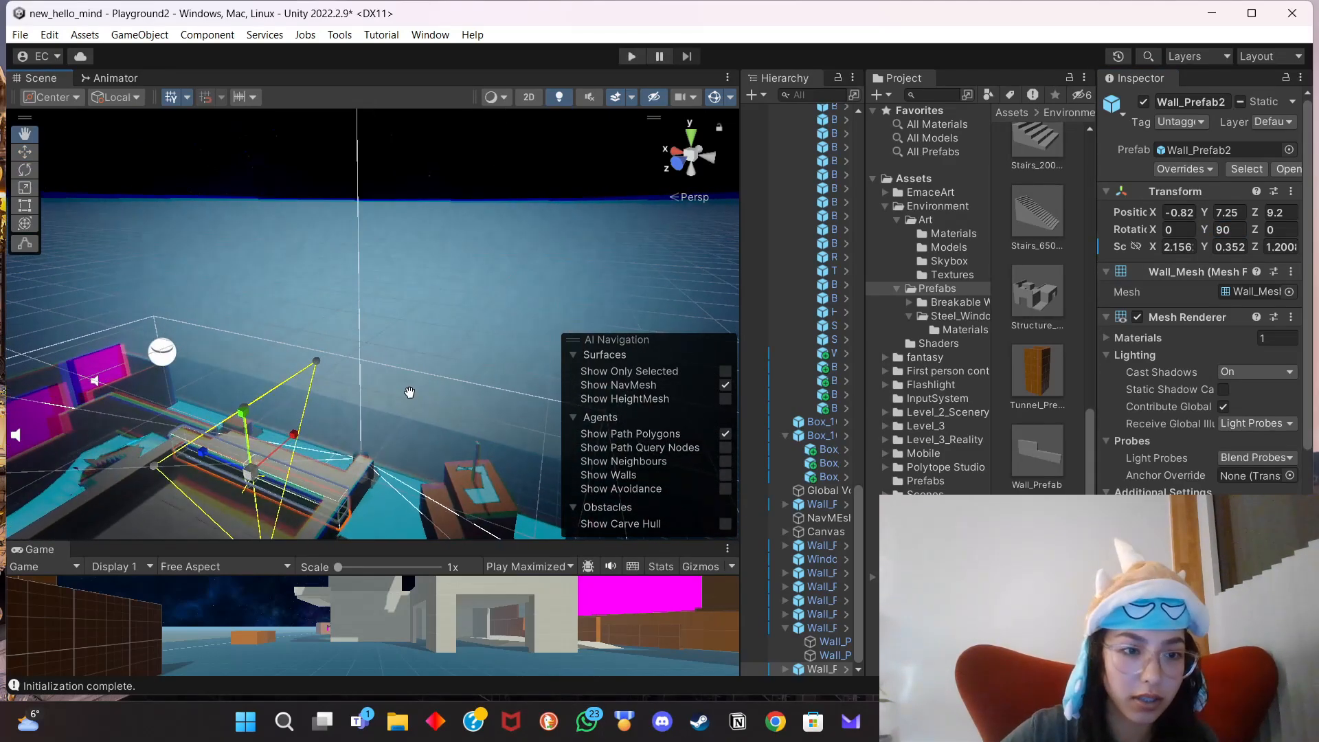
pyautogui.click(25, 152)
pyautogui.moveTo(286, 441); pyautogui.dragTo(320, 410)
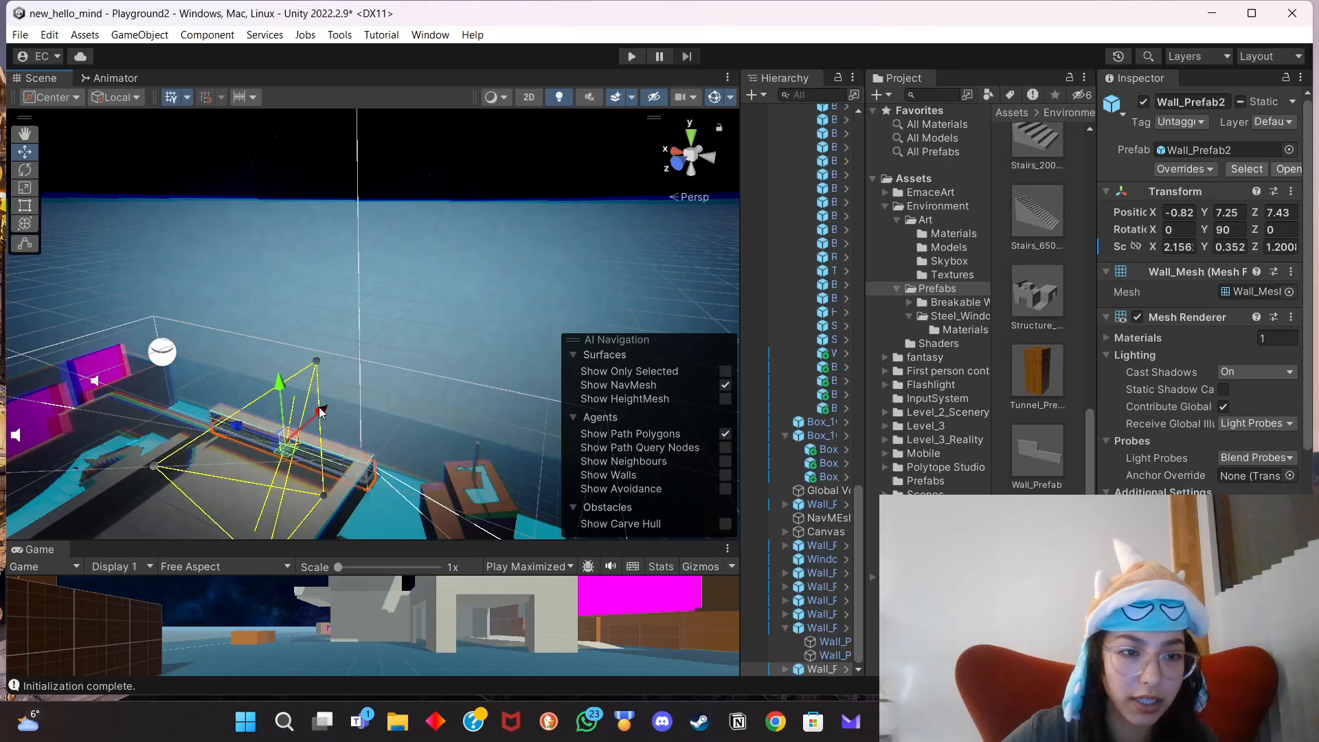
pyautogui.moveTo(379, 472); pyautogui.dragTo(371, 367, button='right')
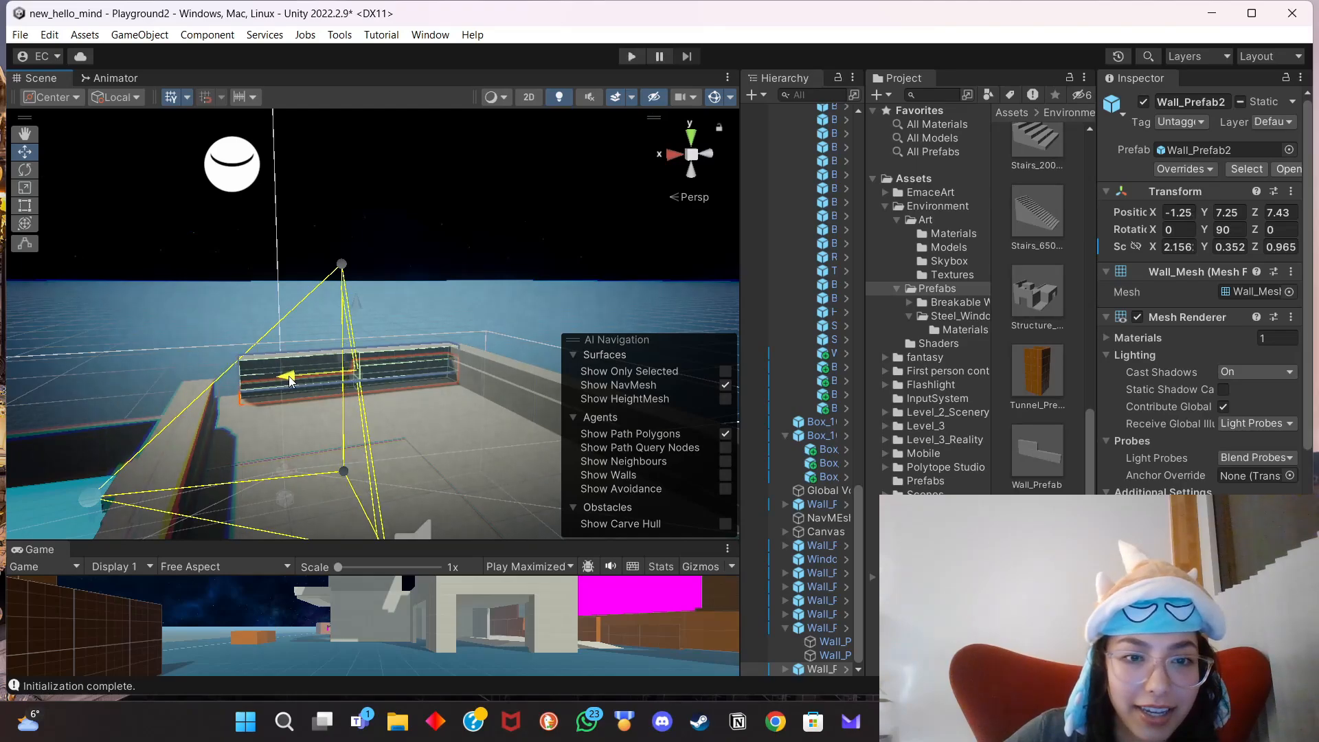
pyautogui.moveTo(289, 376); pyautogui.dragTo(497, 403)
pyautogui.press('r')
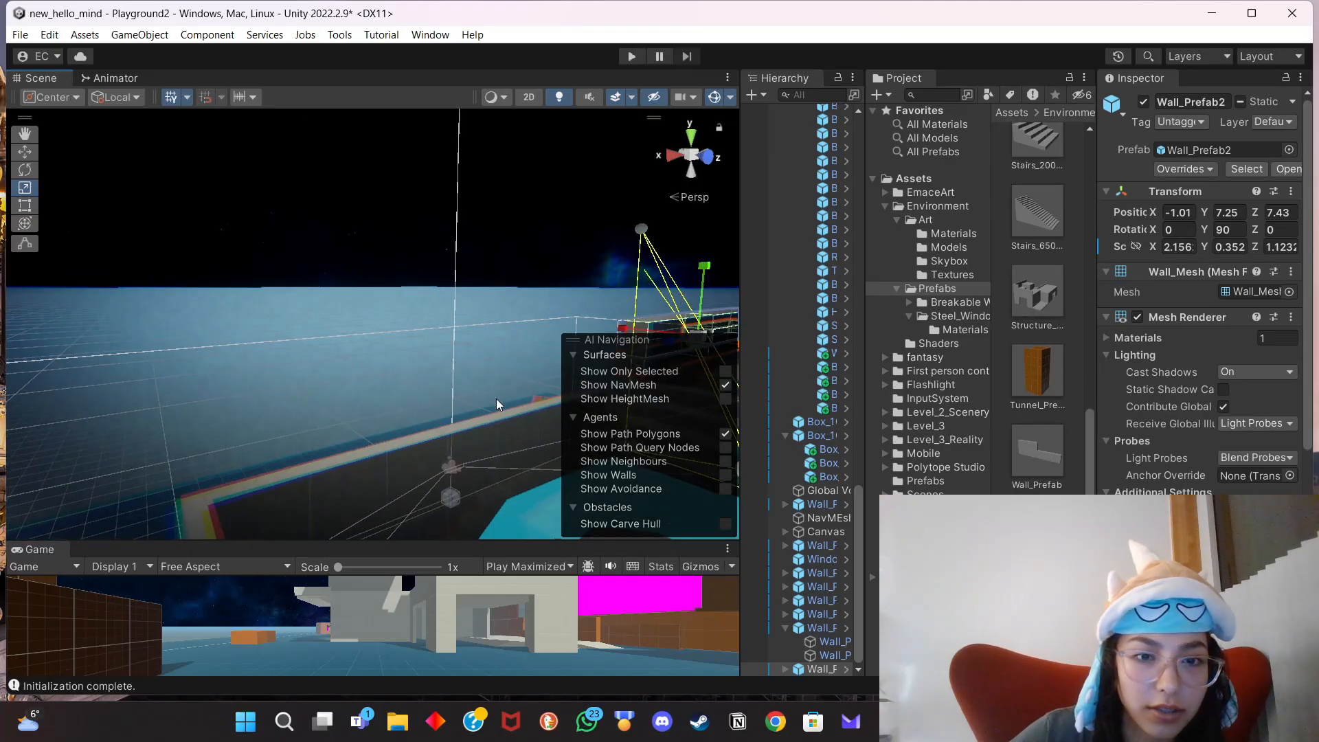
# Thin the end wall to an X scale of about 0.524.
pyautogui.moveTo(430, 394); pyautogui.dragTo(487, 365, button='right')
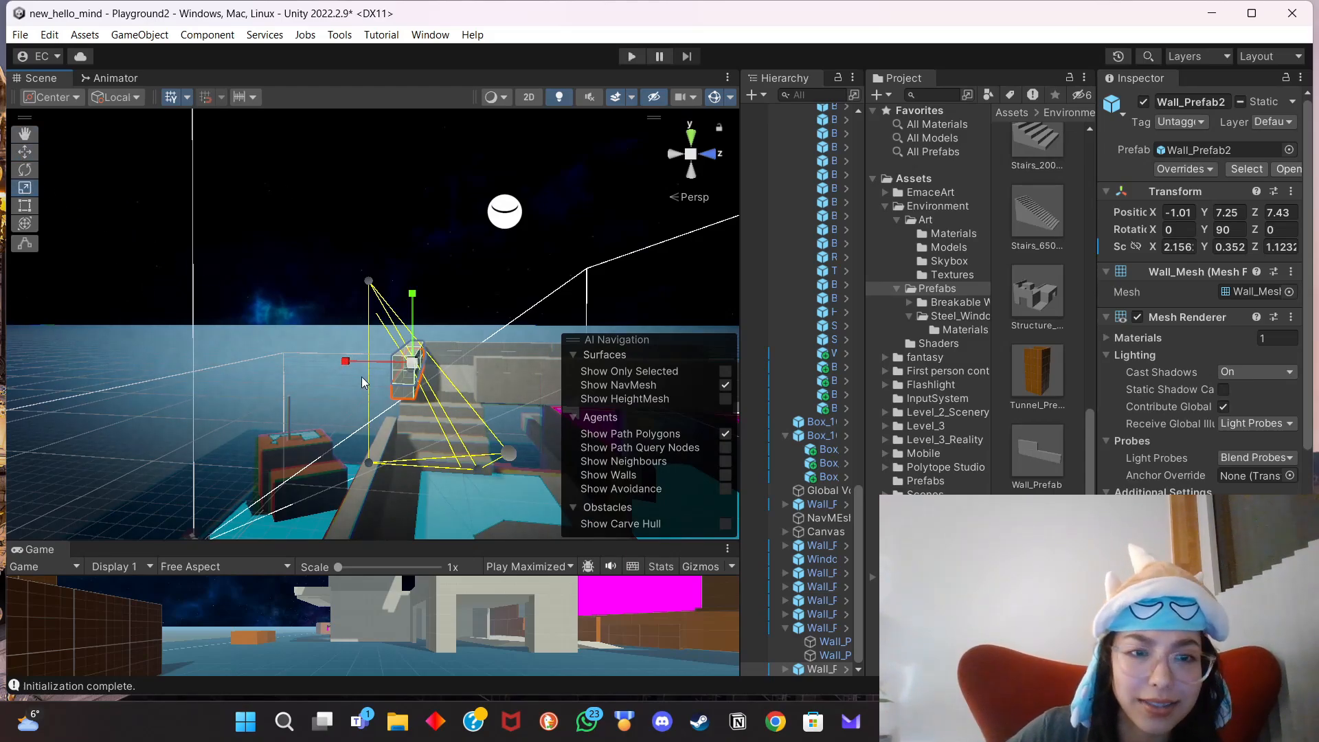
pyautogui.moveTo(345, 359); pyautogui.dragTo(382, 360)
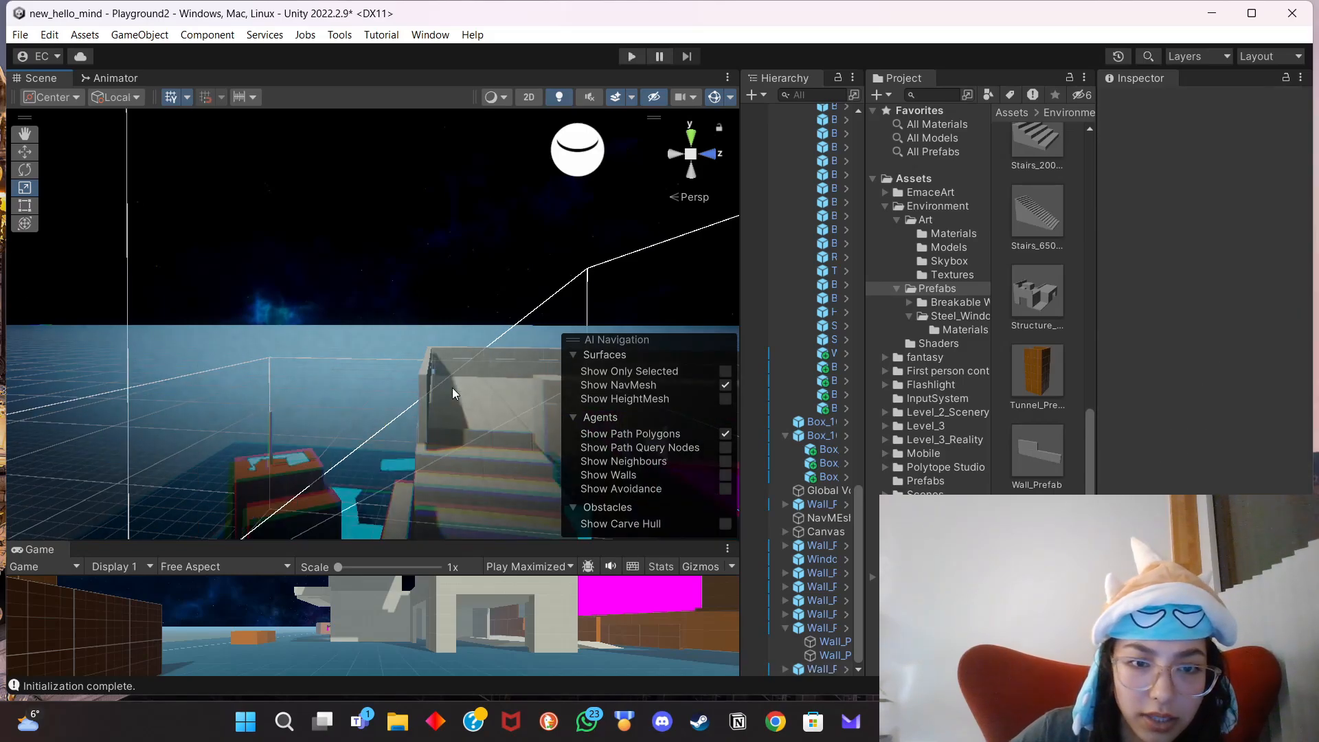
pyautogui.moveTo(452, 387); pyautogui.dragTo(392, 412, button='right')
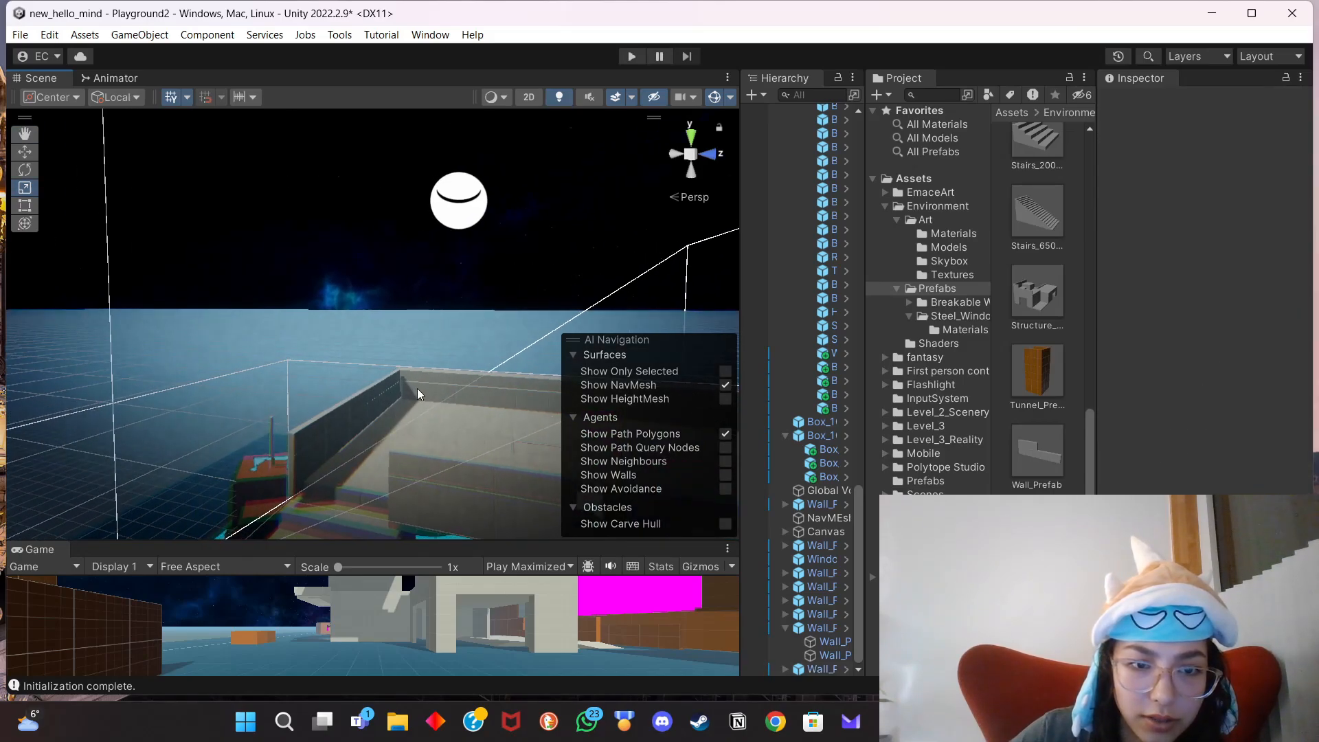
# Move the thin end wall to about X -1.35, Z 7.32 on the slab's end edge.
pyautogui.click(387, 397)
pyautogui.moveTo(434, 396); pyautogui.dragTo(409, 411, button='middle')
pyautogui.click(25, 152)
pyautogui.moveTo(268, 476); pyautogui.dragTo(298, 455)
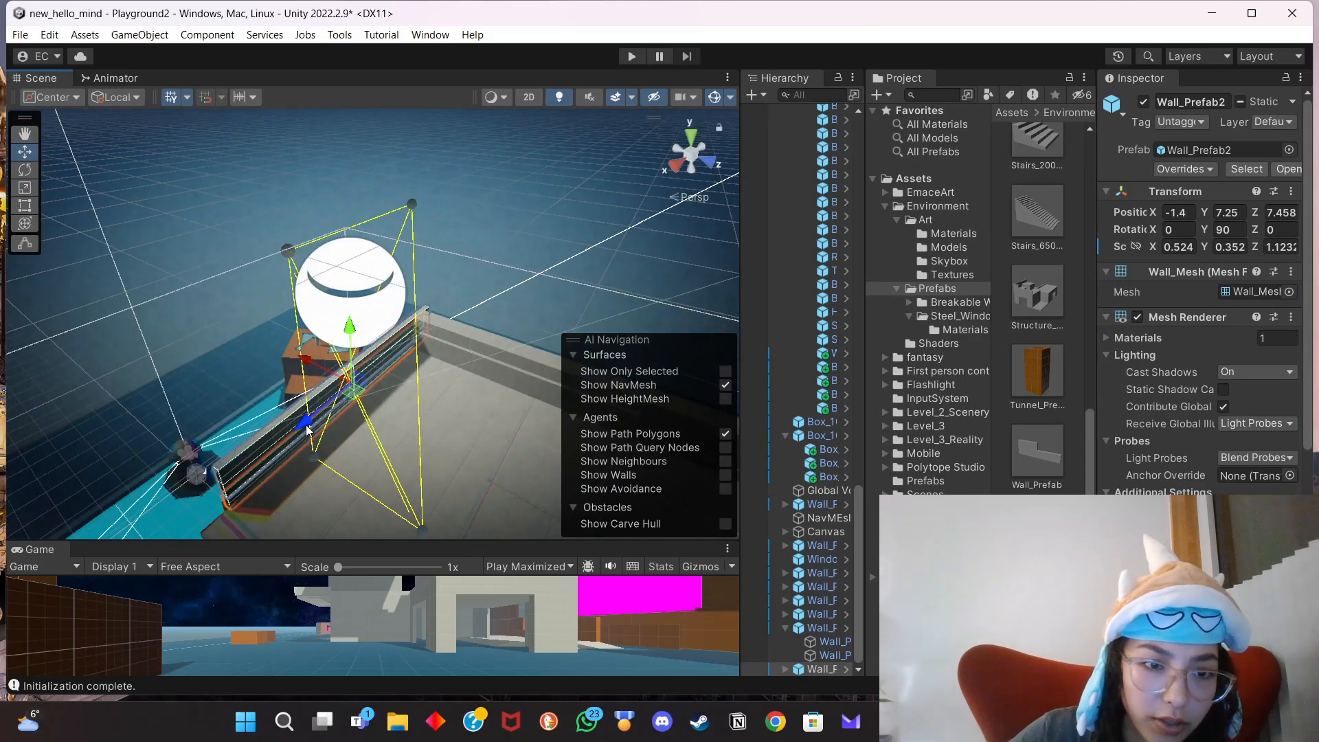
pyautogui.moveTo(307, 429); pyautogui.dragTo(304, 426)
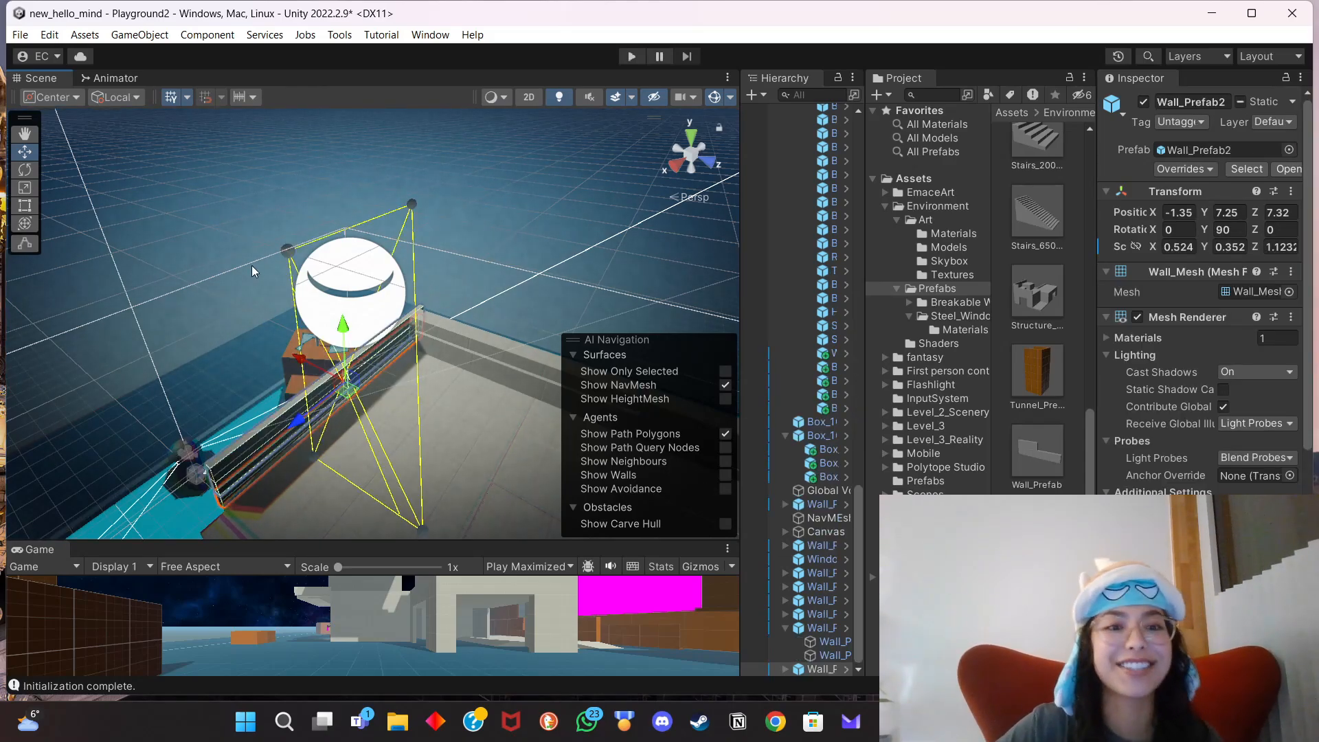
# Fit the end wall between the two side walls with a Z scale of about 1.081 and an X position of about -1.32.
pyautogui.press('r')
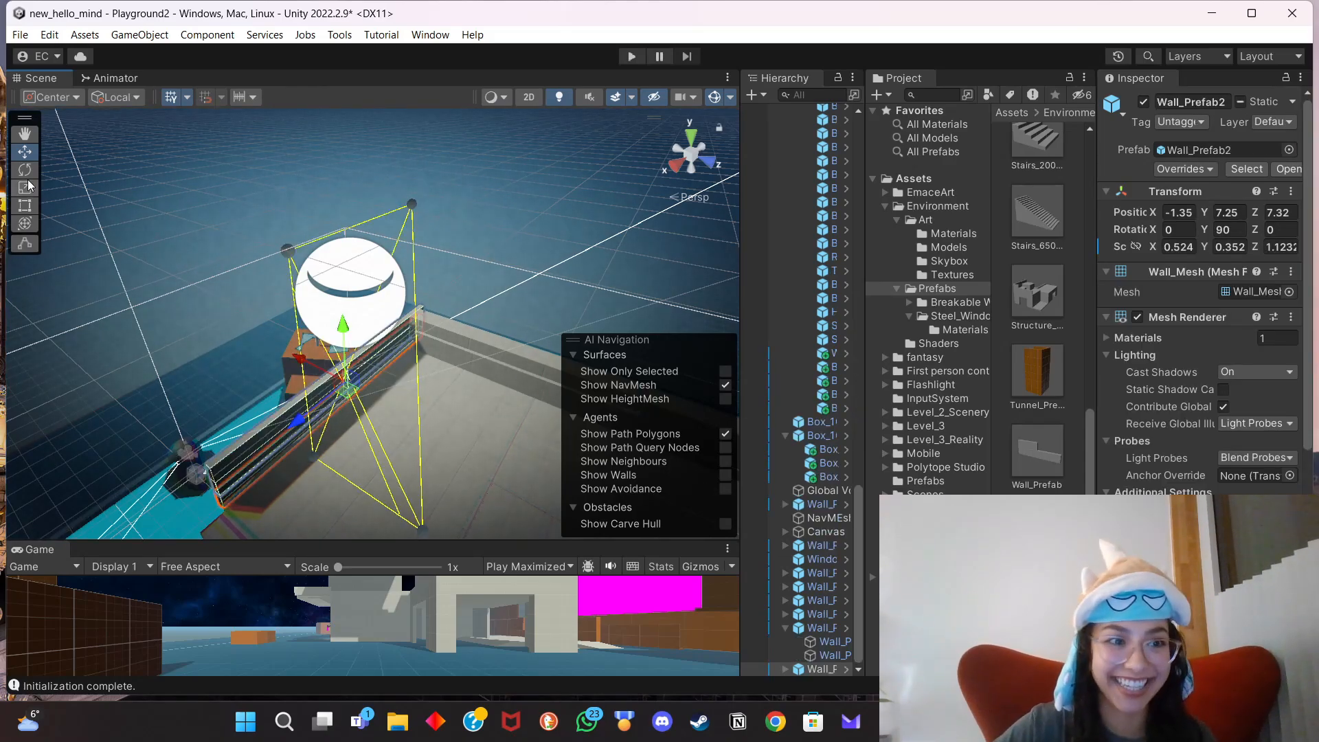
pyautogui.moveTo(297, 420); pyautogui.dragTo(294, 427)
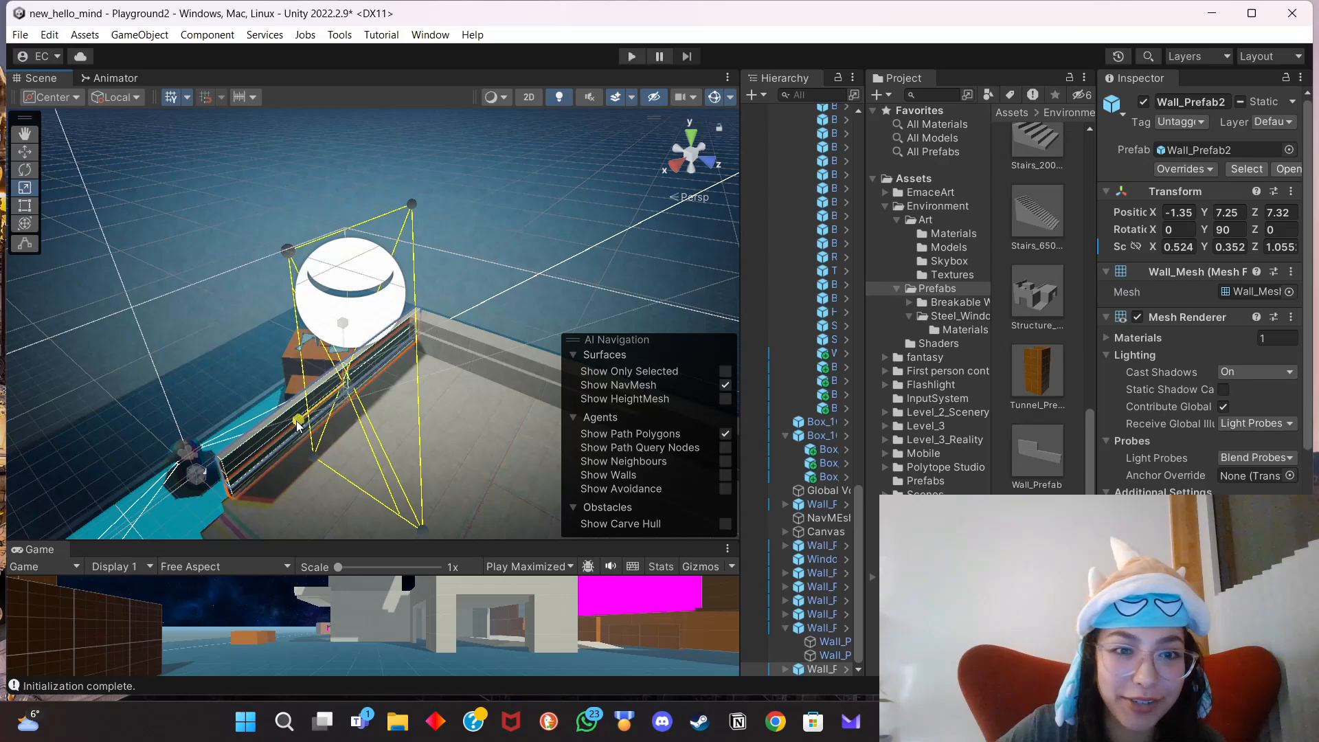
pyautogui.click(28, 152)
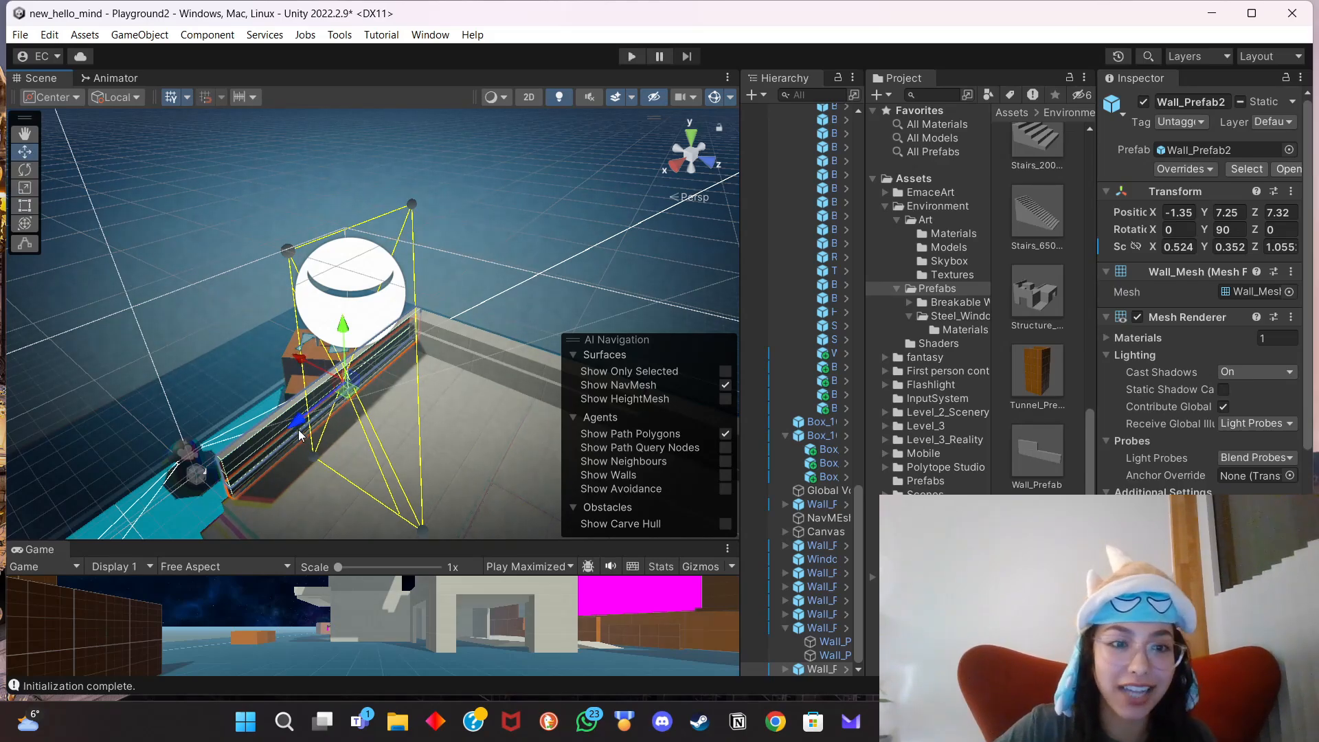
pyautogui.moveTo(296, 423)
pyautogui.mouseDown()
pyautogui.moveTo(286, 429)
pyautogui.moveTo(300, 420)
pyautogui.mouseUp()
pyautogui.click(26, 188)
pyautogui.click(26, 151)
# Nudge the thin end wall along Z to about 7.47 so it lines up with the slab's end edge.
pyautogui.click(442, 409)
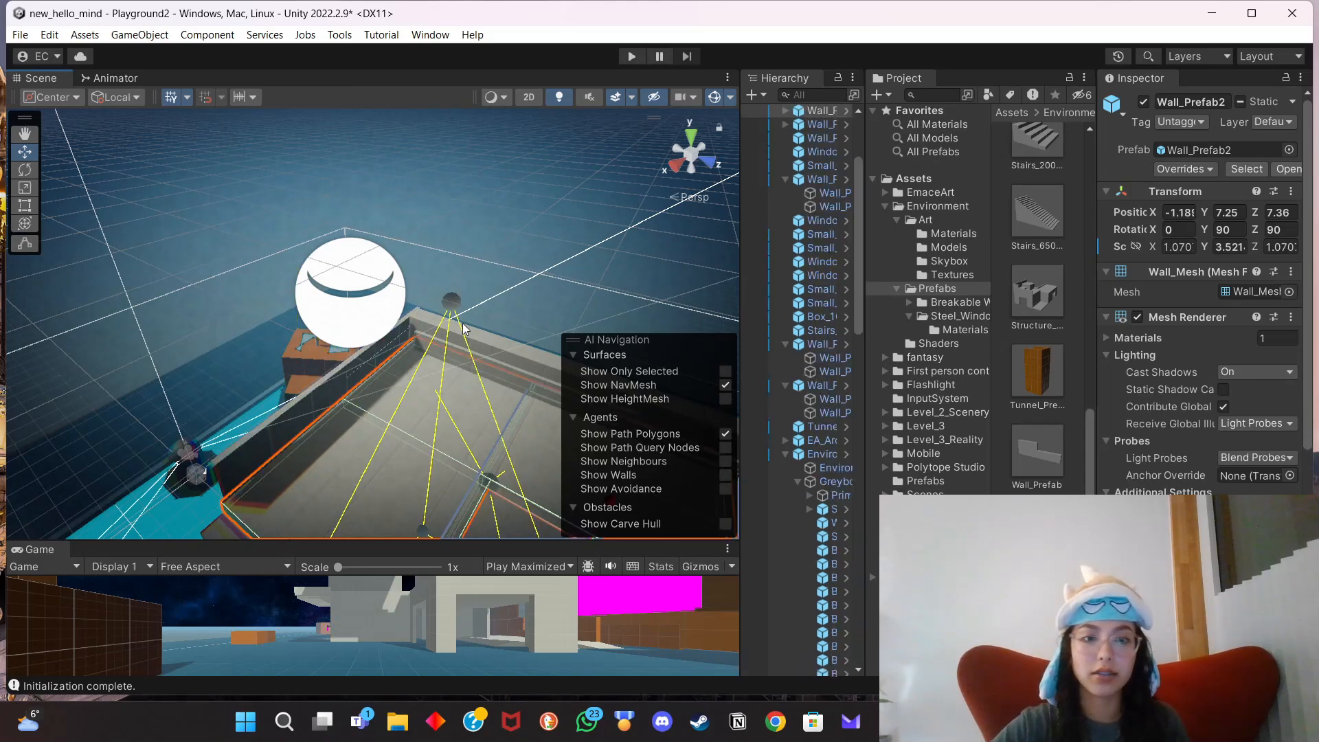
pyautogui.click(525, 305)
pyautogui.click(294, 415)
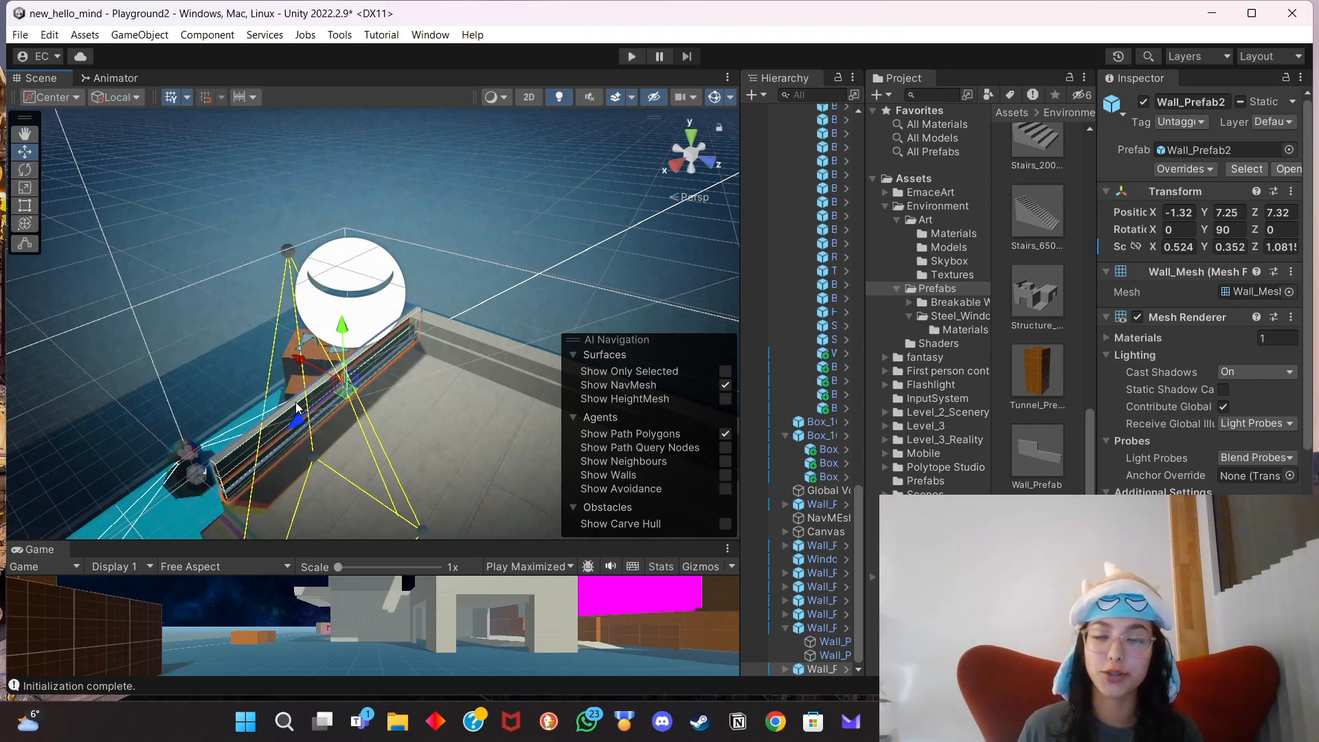
pyautogui.moveTo(296, 362); pyautogui.dragTo(299, 356)
pyautogui.click(402, 411)
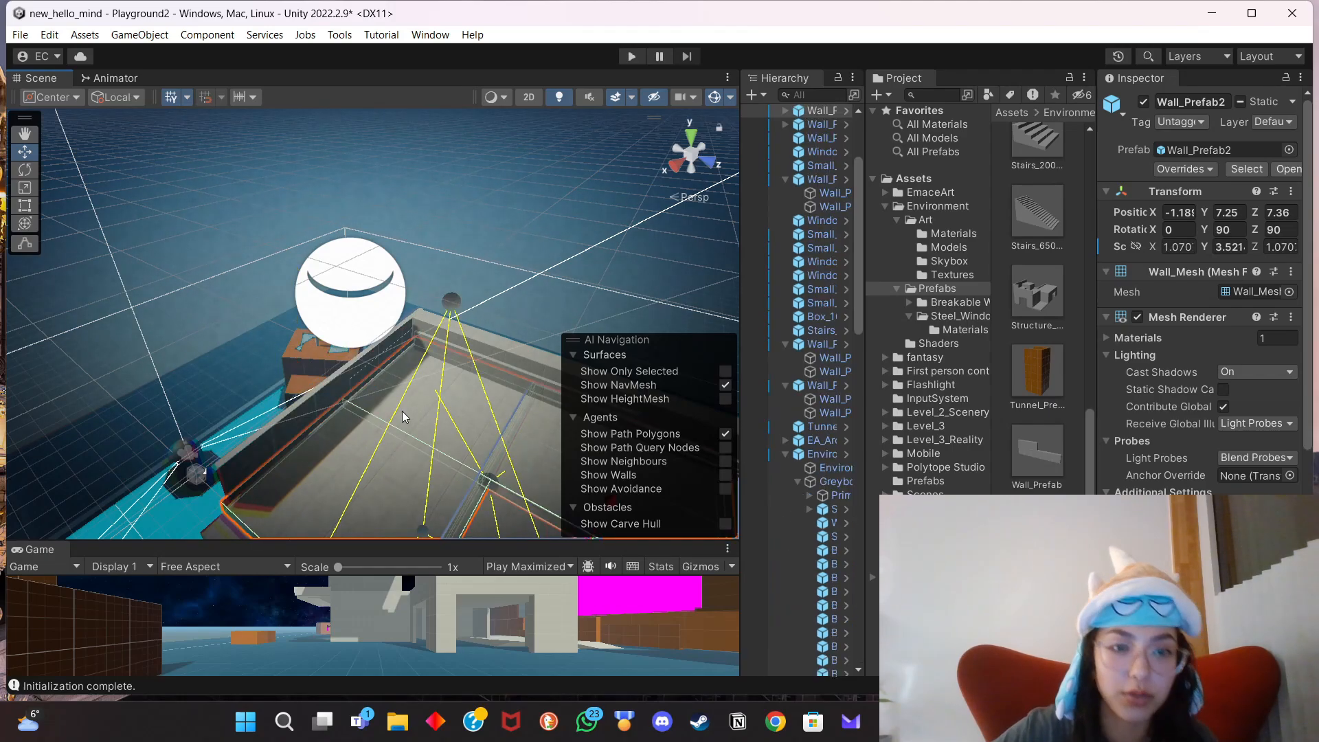
pyautogui.click(481, 347)
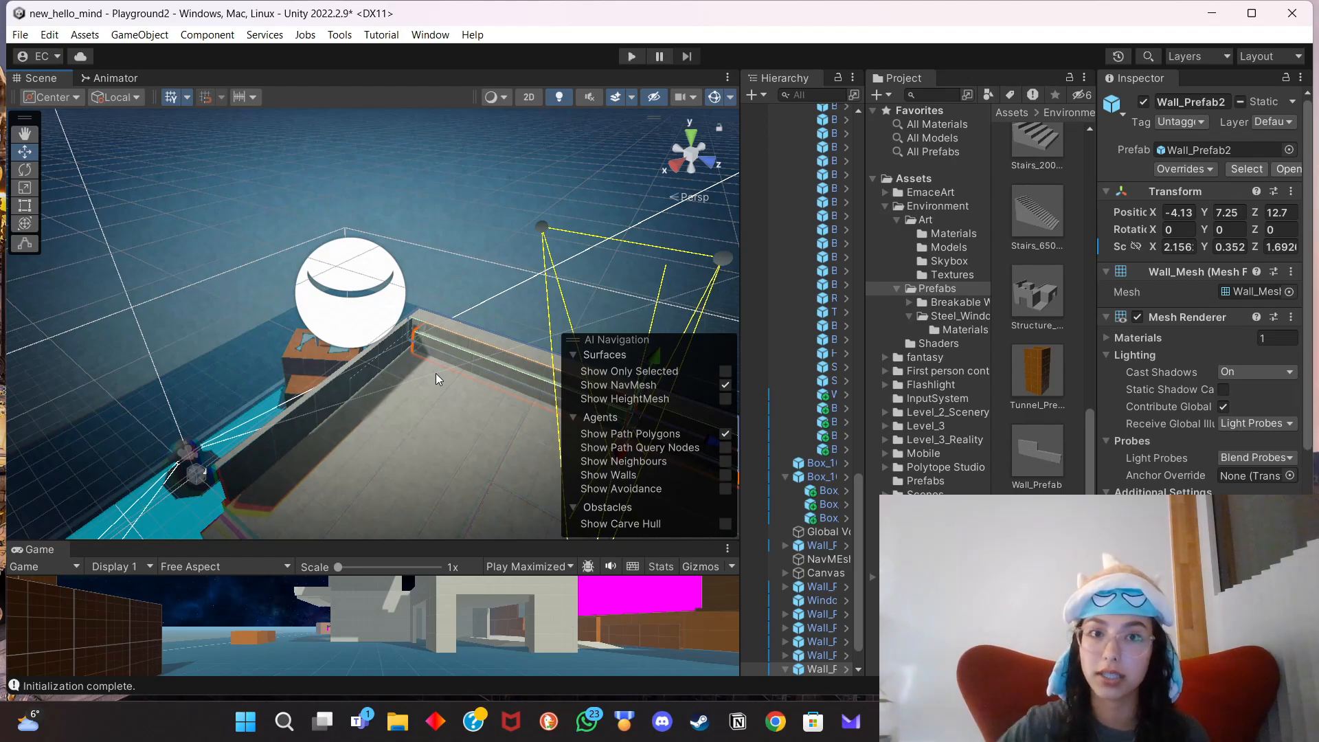
pyautogui.click(304, 363)
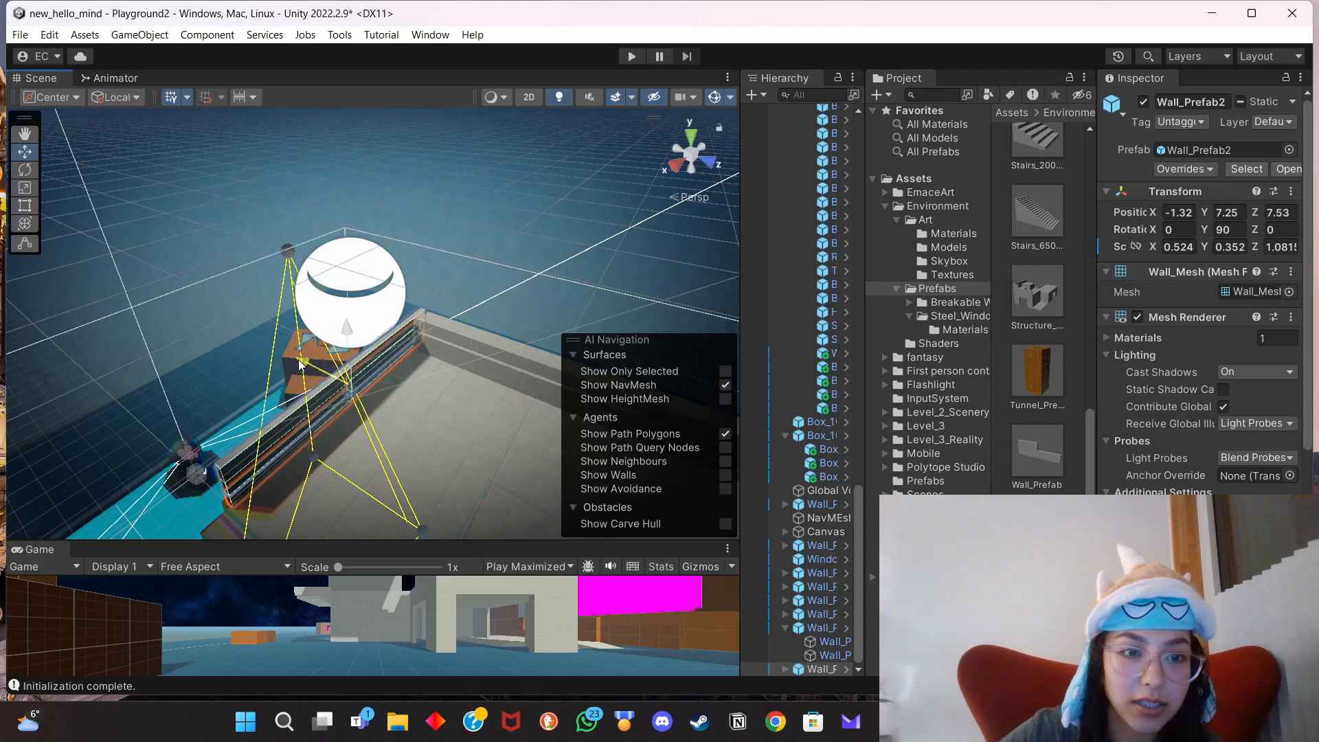
pyautogui.moveTo(300, 362); pyautogui.dragTo(292, 357)
pyautogui.moveTo(303, 362); pyautogui.dragTo(515, 398, button='middle')
pyautogui.moveTo(515, 399); pyautogui.dragTo(646, 399, button='right')
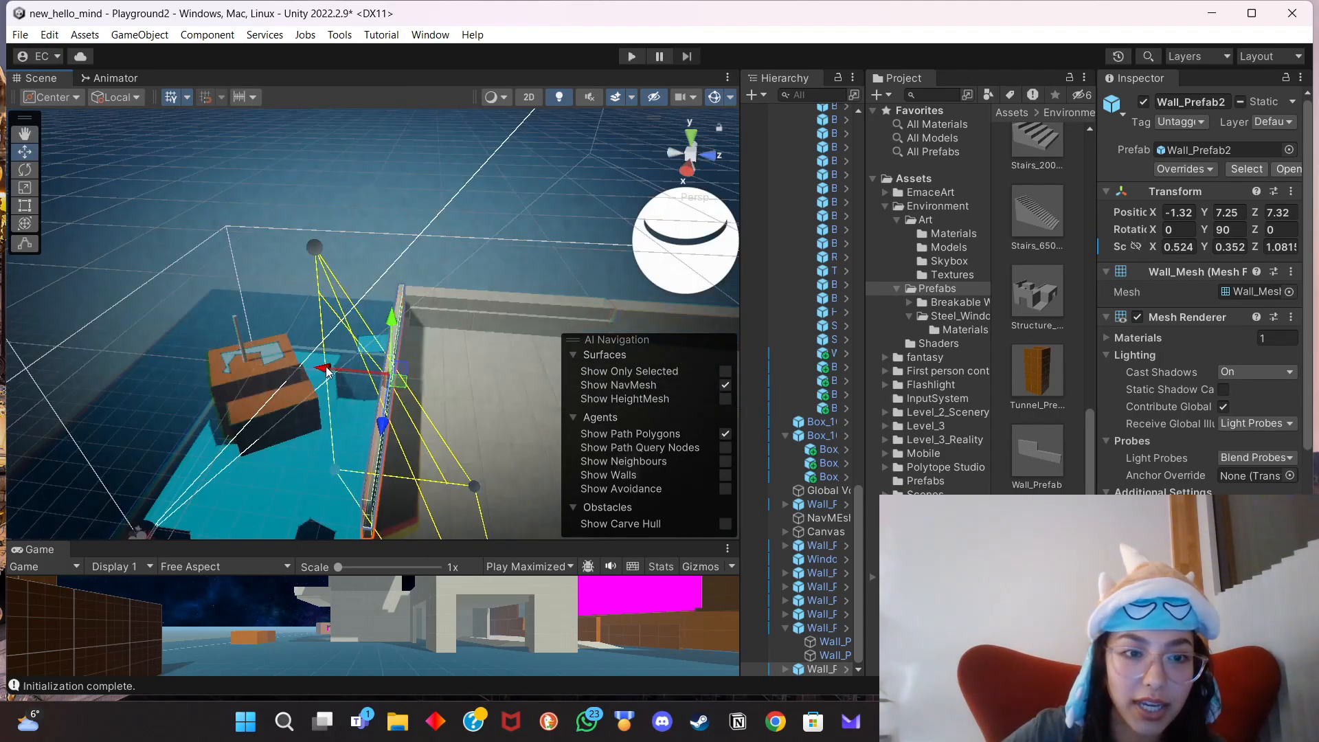
pyautogui.click(407, 318)
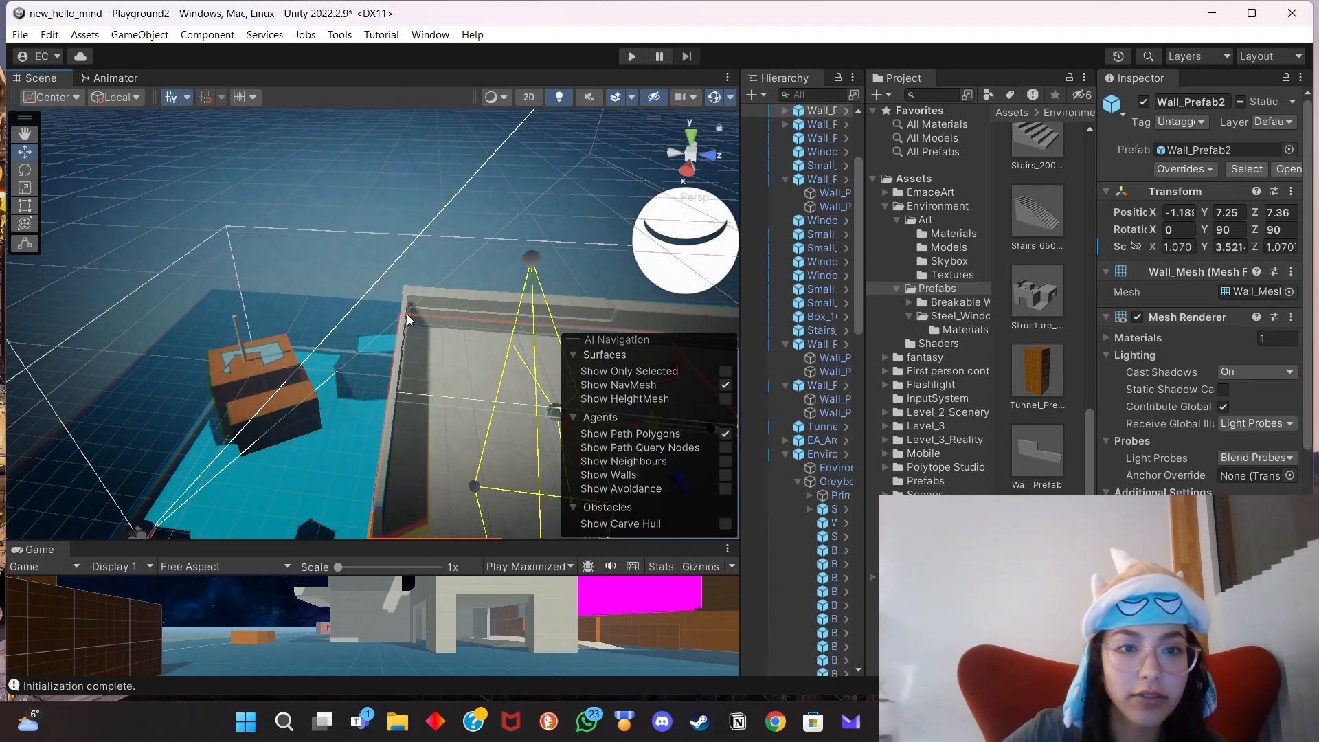
# Align the second section of the slab's long side wall with the first at about X -0.01, Z 0.01.
pyautogui.moveTo(444, 270); pyautogui.dragTo(382, 264, button='middle')
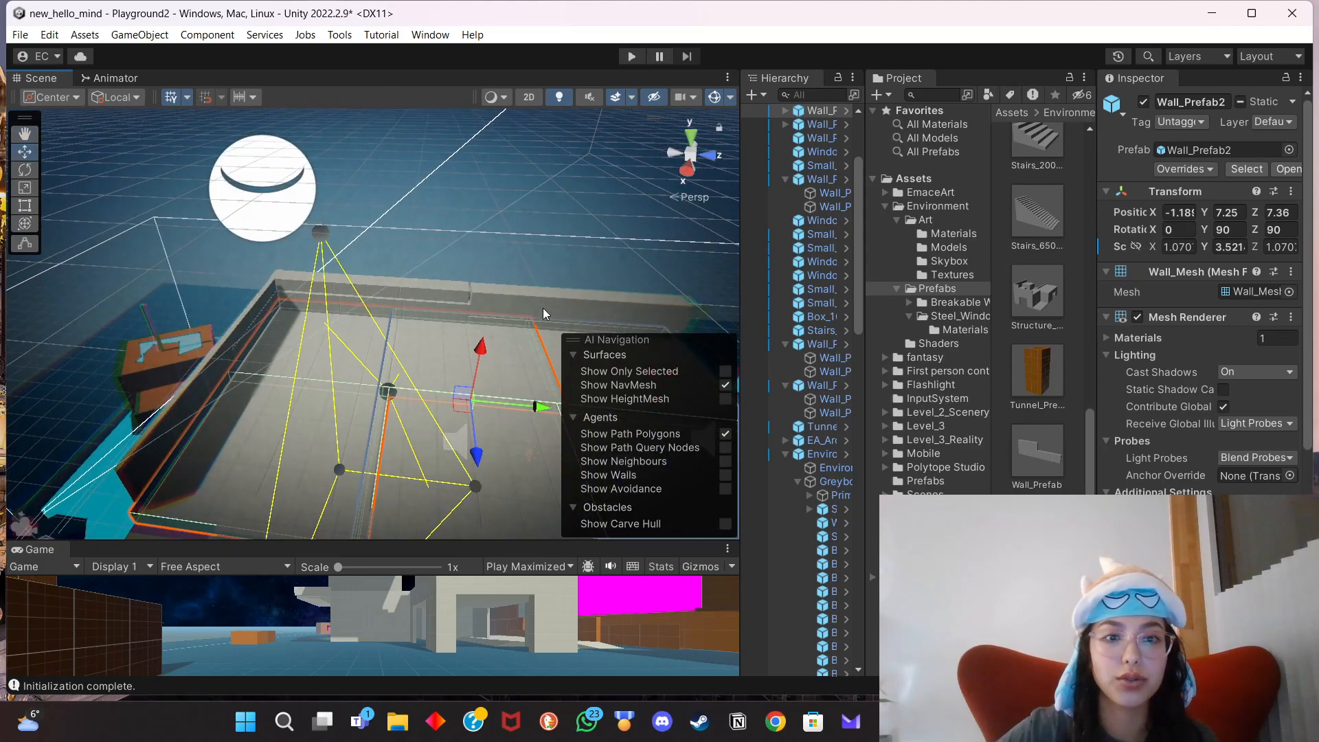
pyautogui.moveTo(542, 311); pyautogui.dragTo(474, 299, button='middle')
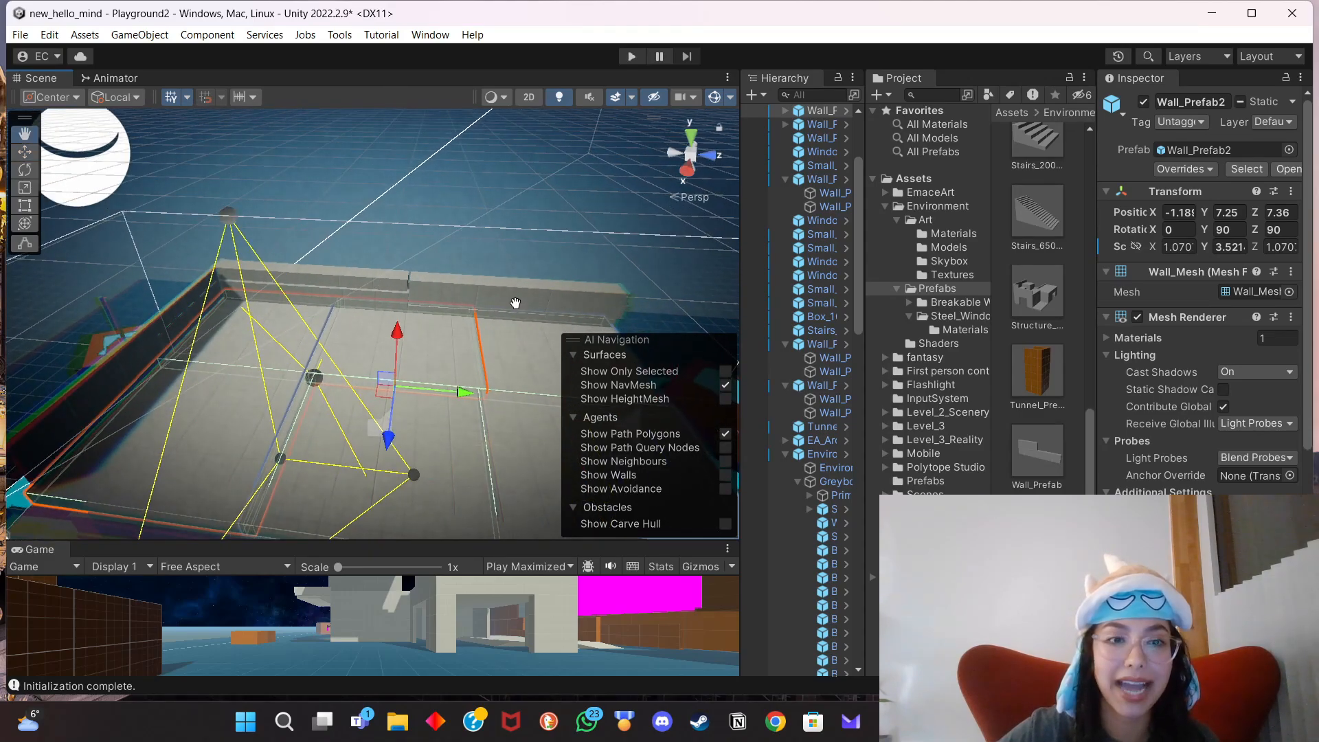
pyautogui.click(393, 281)
pyautogui.click(264, 275)
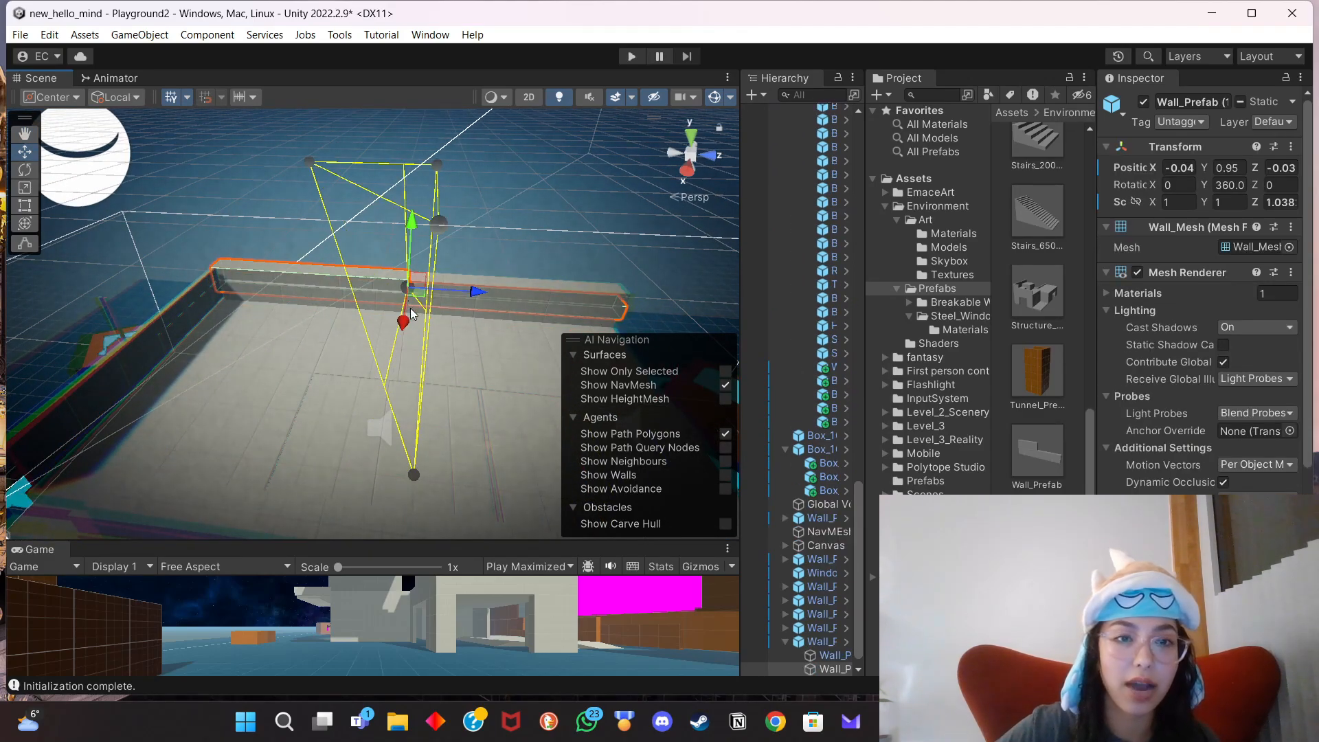
pyautogui.moveTo(405, 319); pyautogui.dragTo(406, 324)
pyautogui.moveTo(476, 290); pyautogui.dragTo(477, 292)
pyautogui.click(555, 267)
# Shift the thin end wall to an X position of about -1.28 between the two side walls.
pyautogui.moveTo(421, 353); pyautogui.dragTo(512, 341, button='middle')
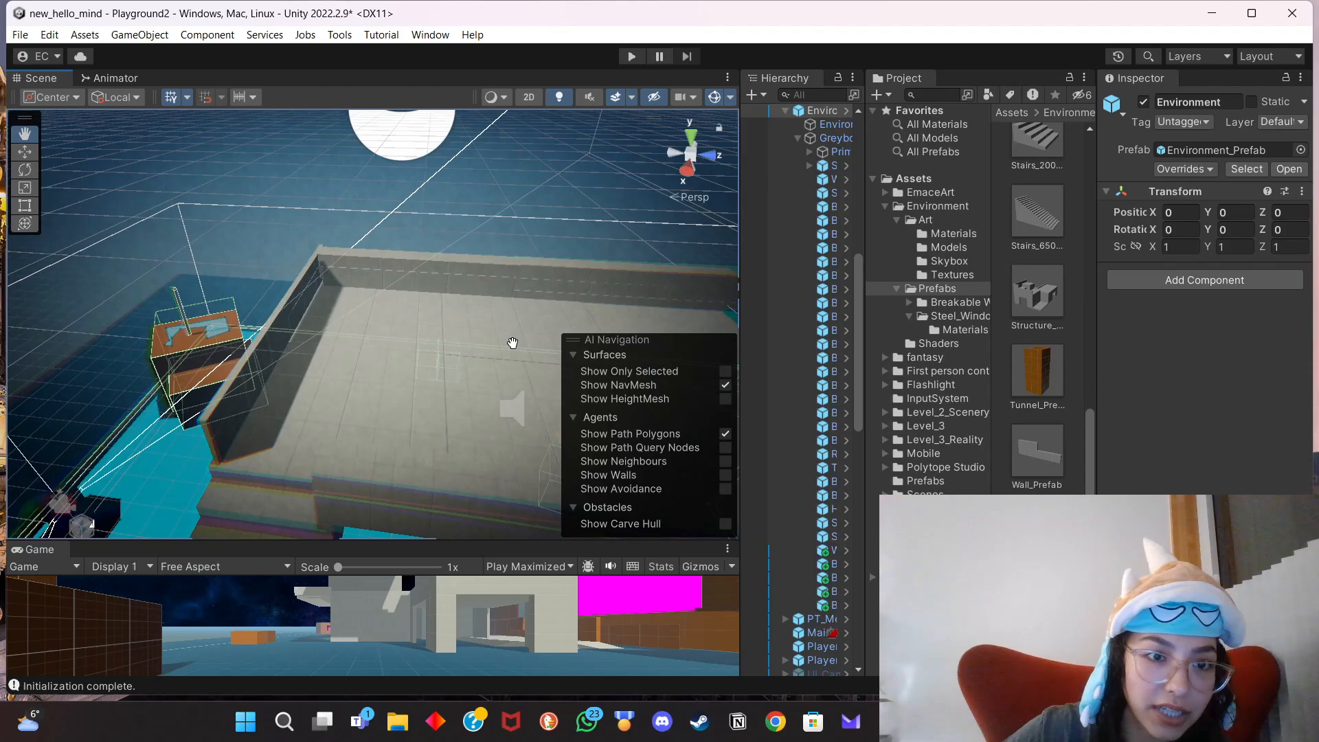
pyautogui.moveTo(497, 341); pyautogui.dragTo(454, 364, button='right')
pyautogui.moveTo(453, 364); pyautogui.dragTo(440, 401, button='middle')
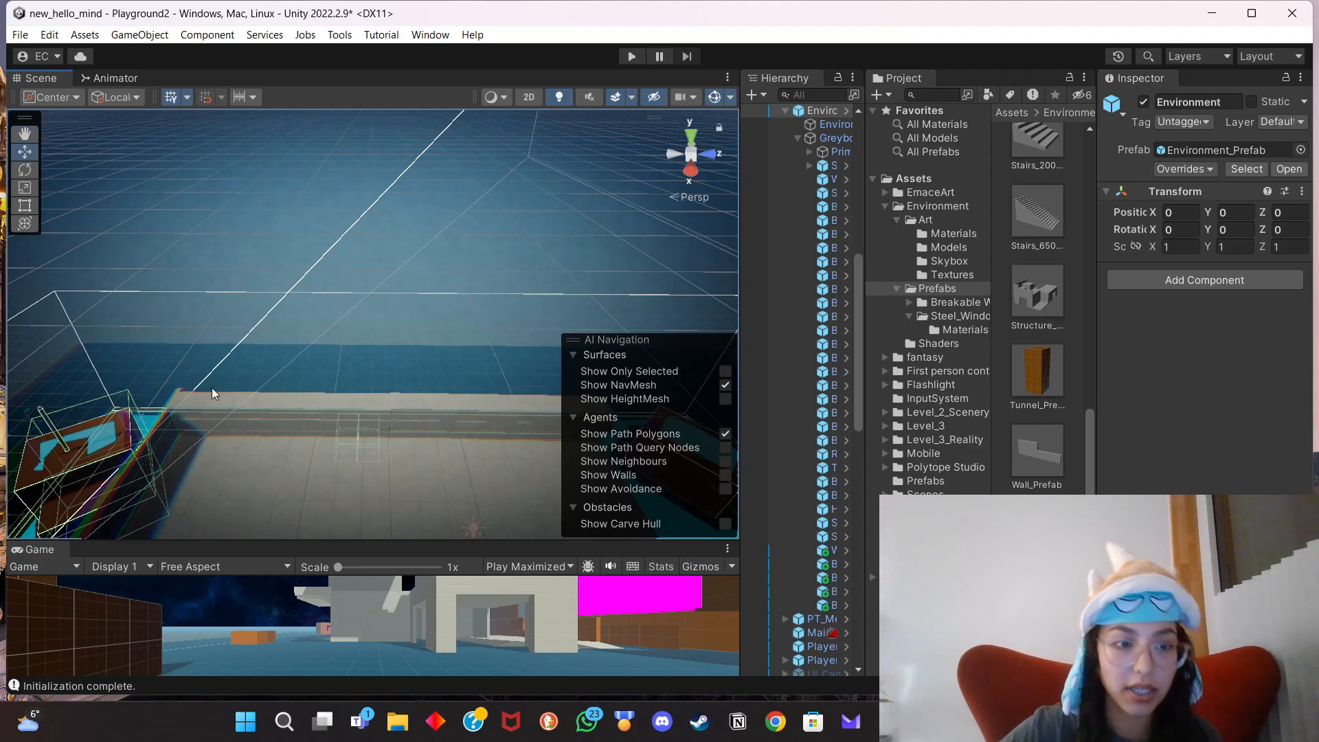
pyautogui.moveTo(220, 386); pyautogui.dragTo(328, 397, button='middle')
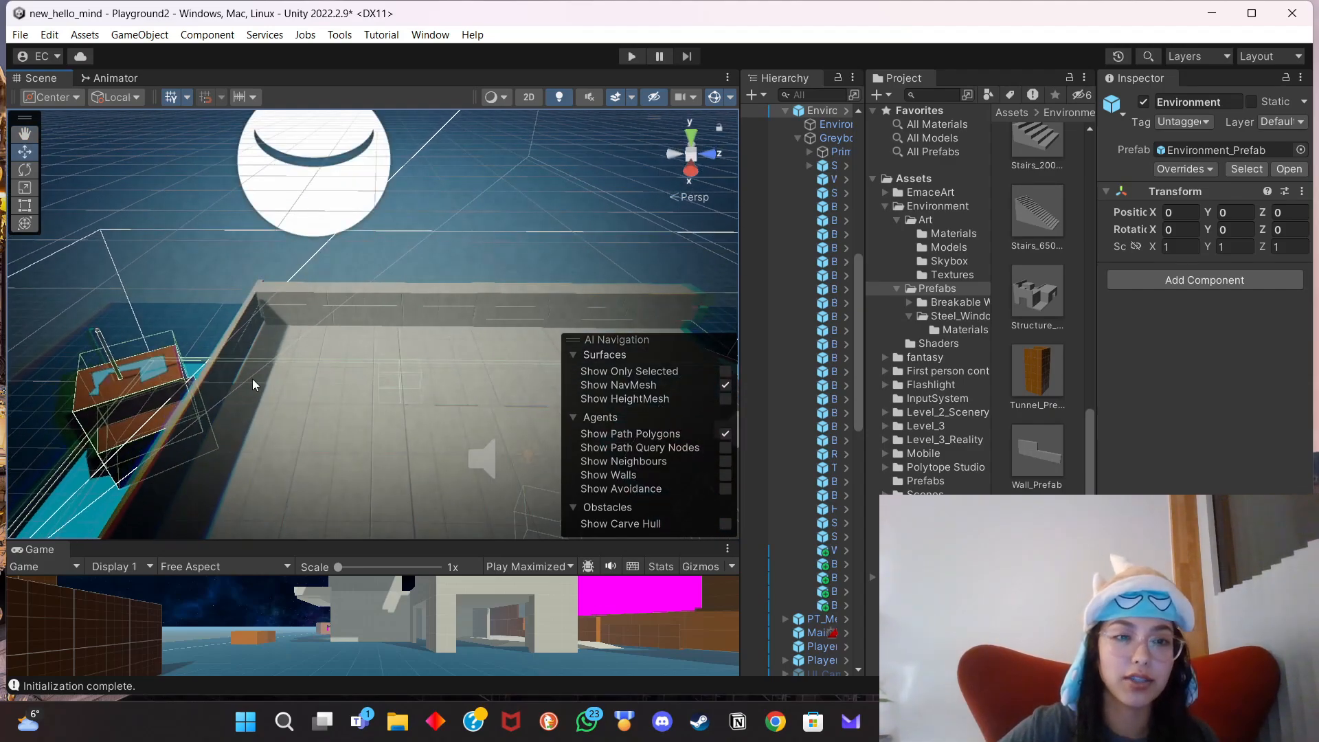
pyautogui.click(229, 380)
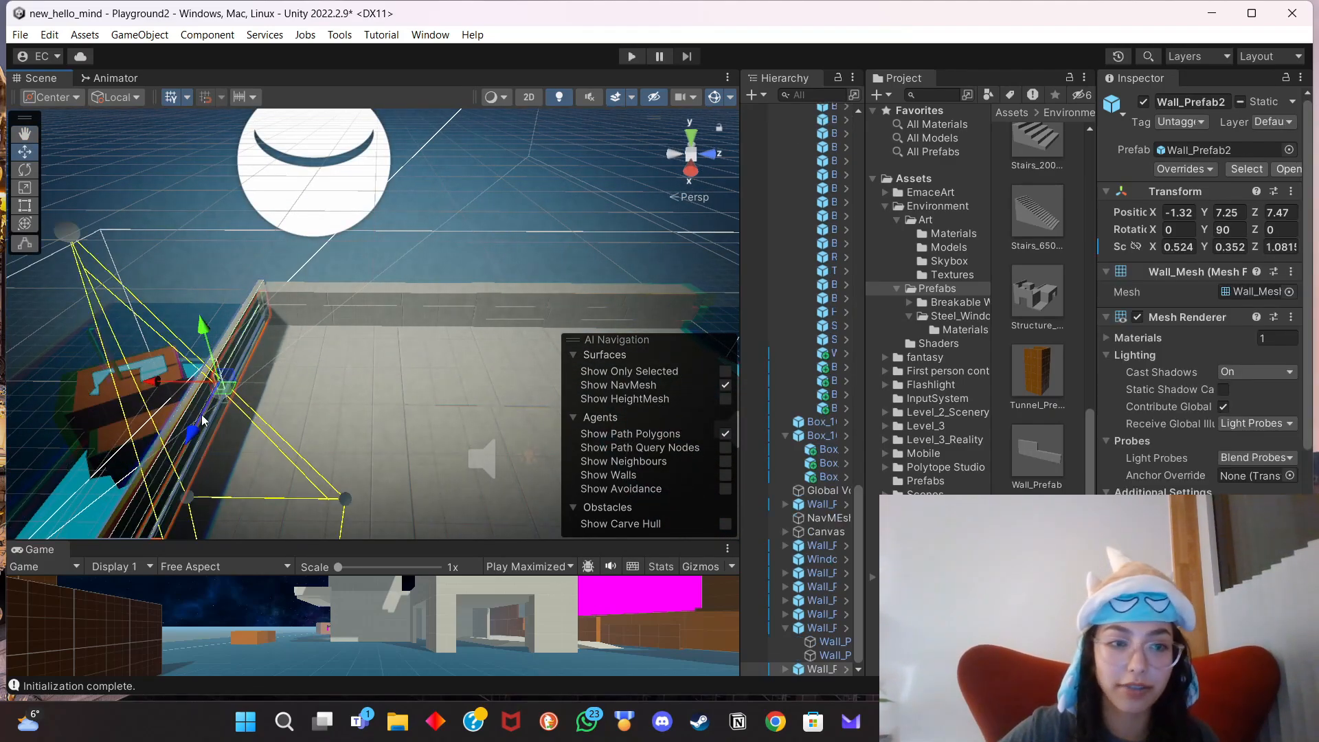
pyautogui.moveTo(195, 433); pyautogui.dragTo(195, 440)
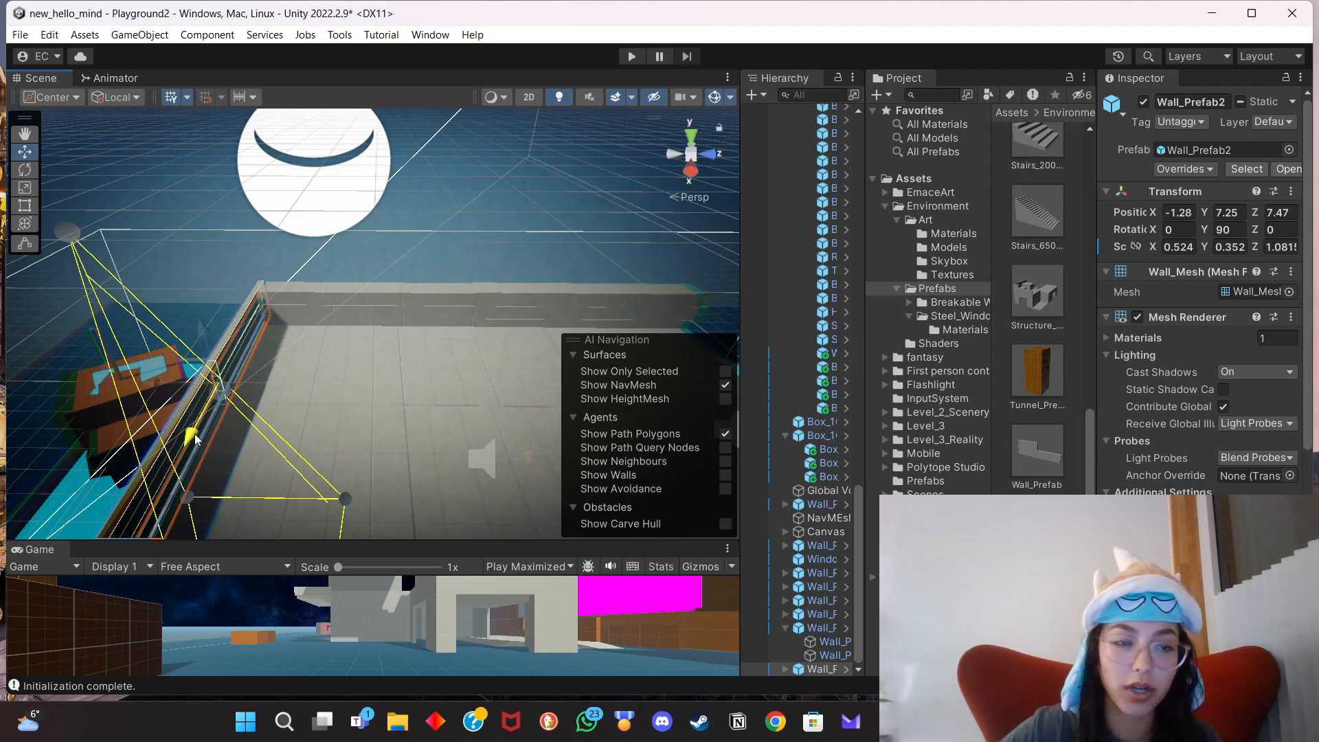
pyautogui.click(347, 384)
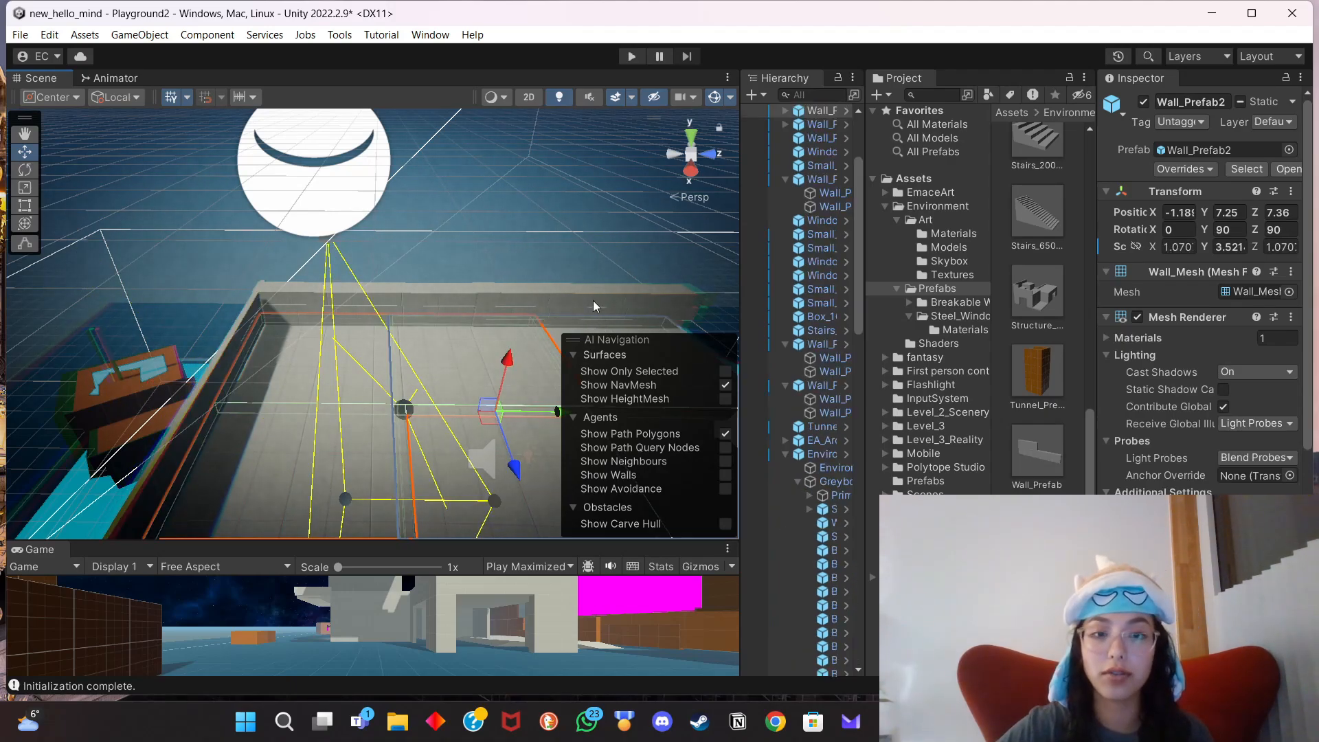
# Duplicate the thin end wall and move the copy to about X -1.28, Z 17.61 on the slab's opposite end.
pyautogui.click(227, 377)
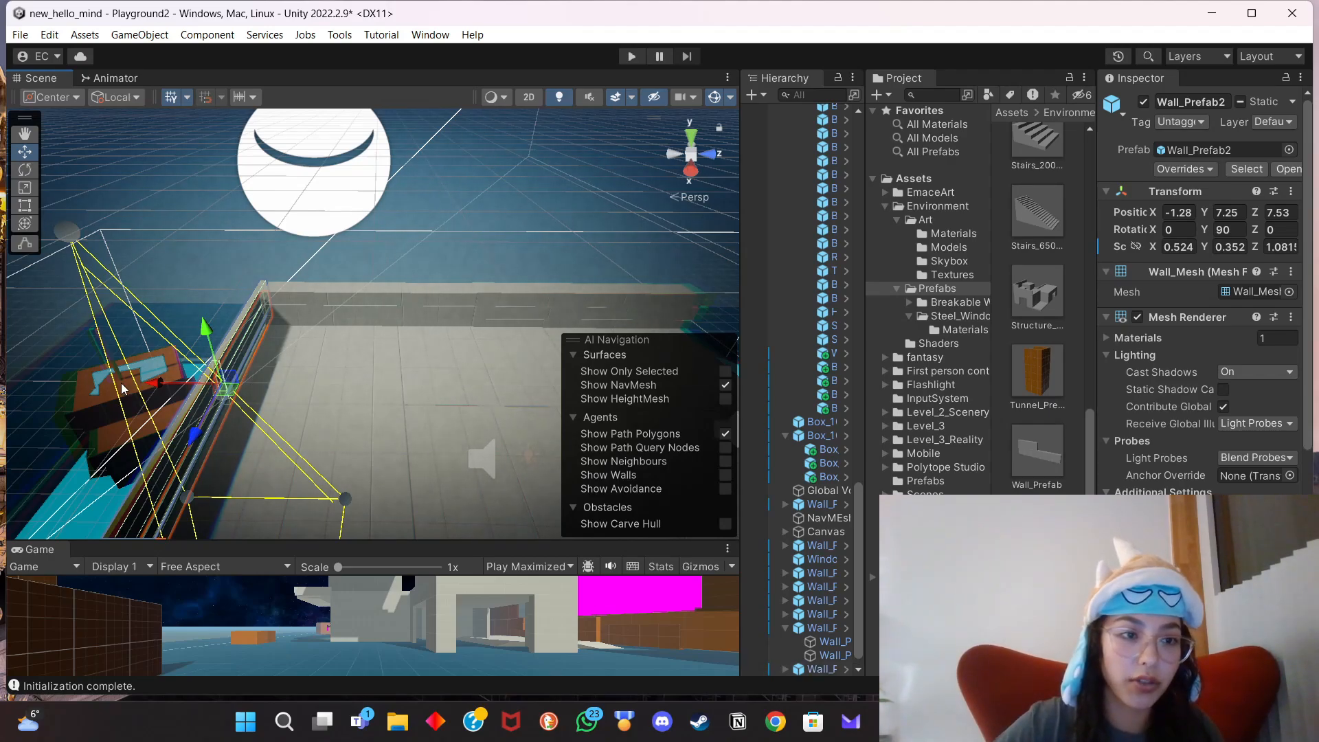
pyautogui.moveTo(144, 389); pyautogui.dragTo(505, 392)
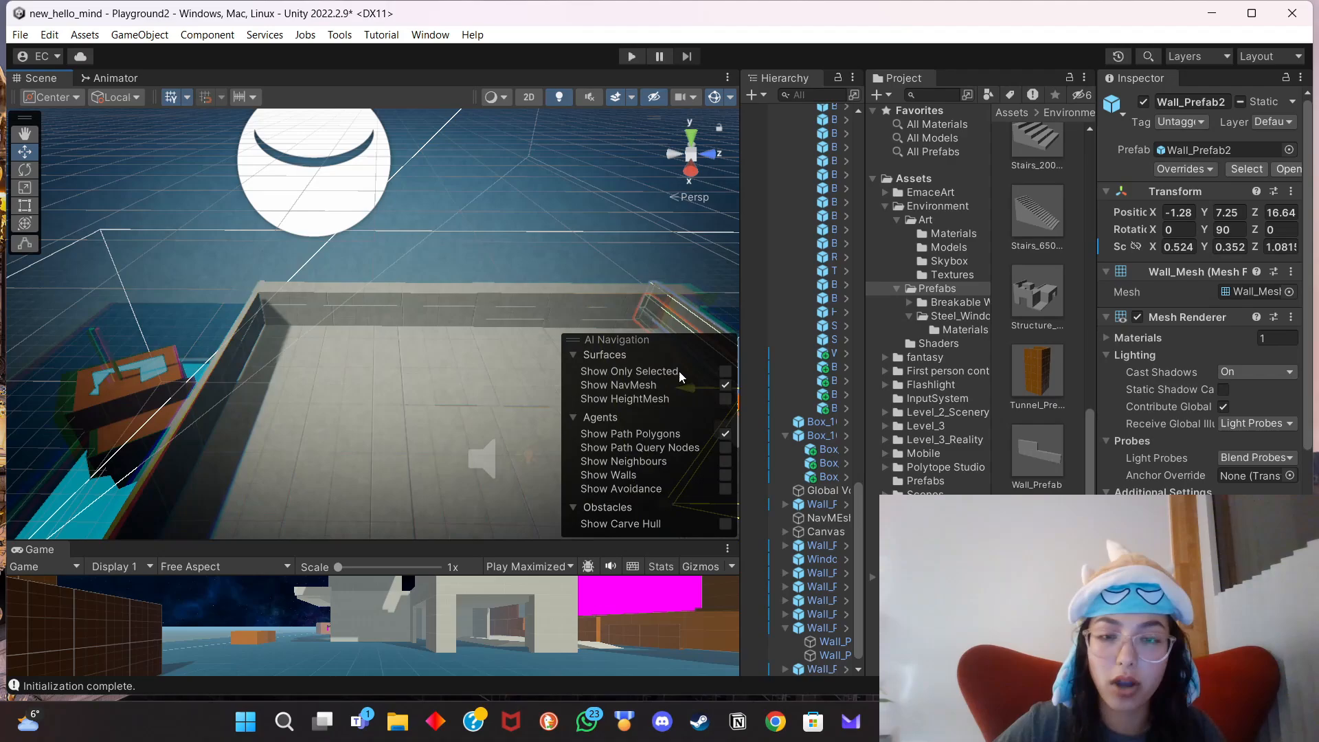
pyautogui.moveTo(612, 260); pyautogui.dragTo(674, 265, button='right')
pyautogui.moveTo(673, 265); pyautogui.dragTo(584, 267, button='middle')
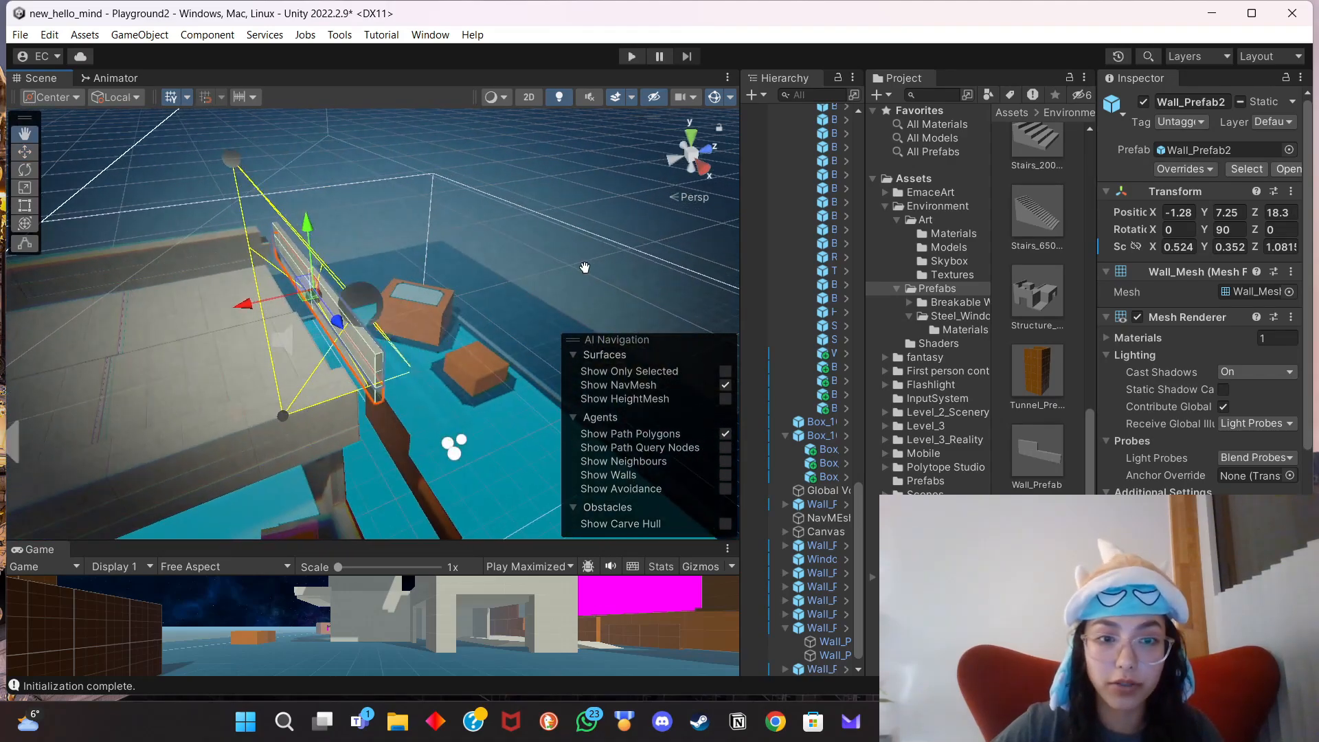
pyautogui.moveTo(473, 285); pyautogui.dragTo(307, 278, button='right')
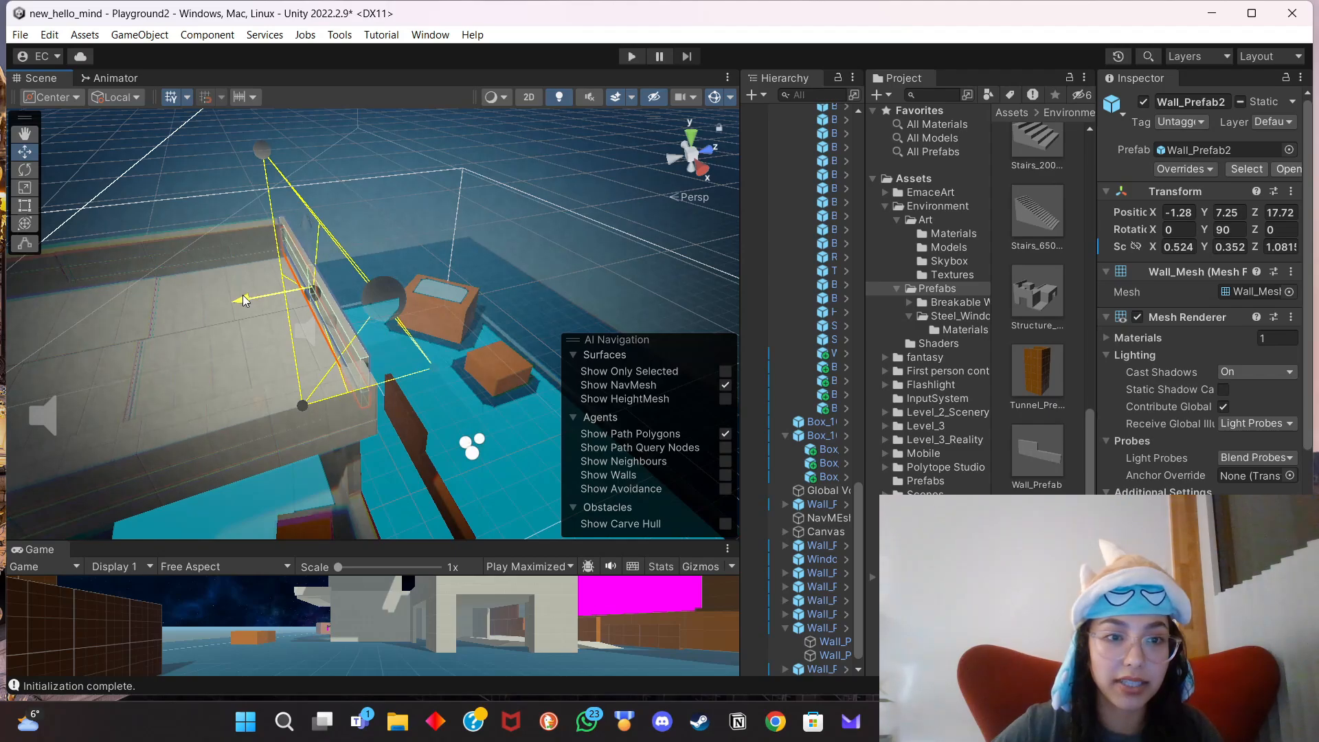
pyautogui.moveTo(455, 310); pyautogui.dragTo(435, 321, button='right')
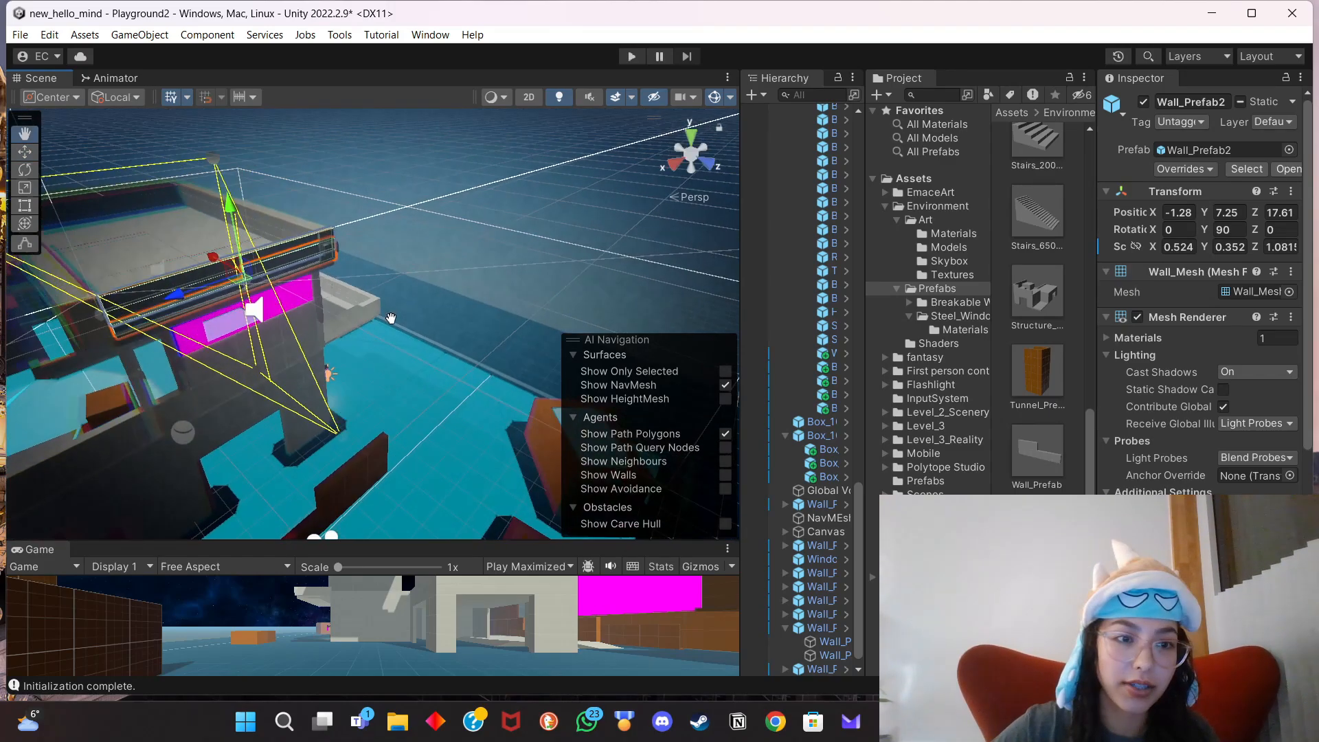
pyautogui.keyDown('alt'); pyautogui.moveTo(389, 318); pyautogui.dragTo(505, 257); pyautogui.keyUp('alt')
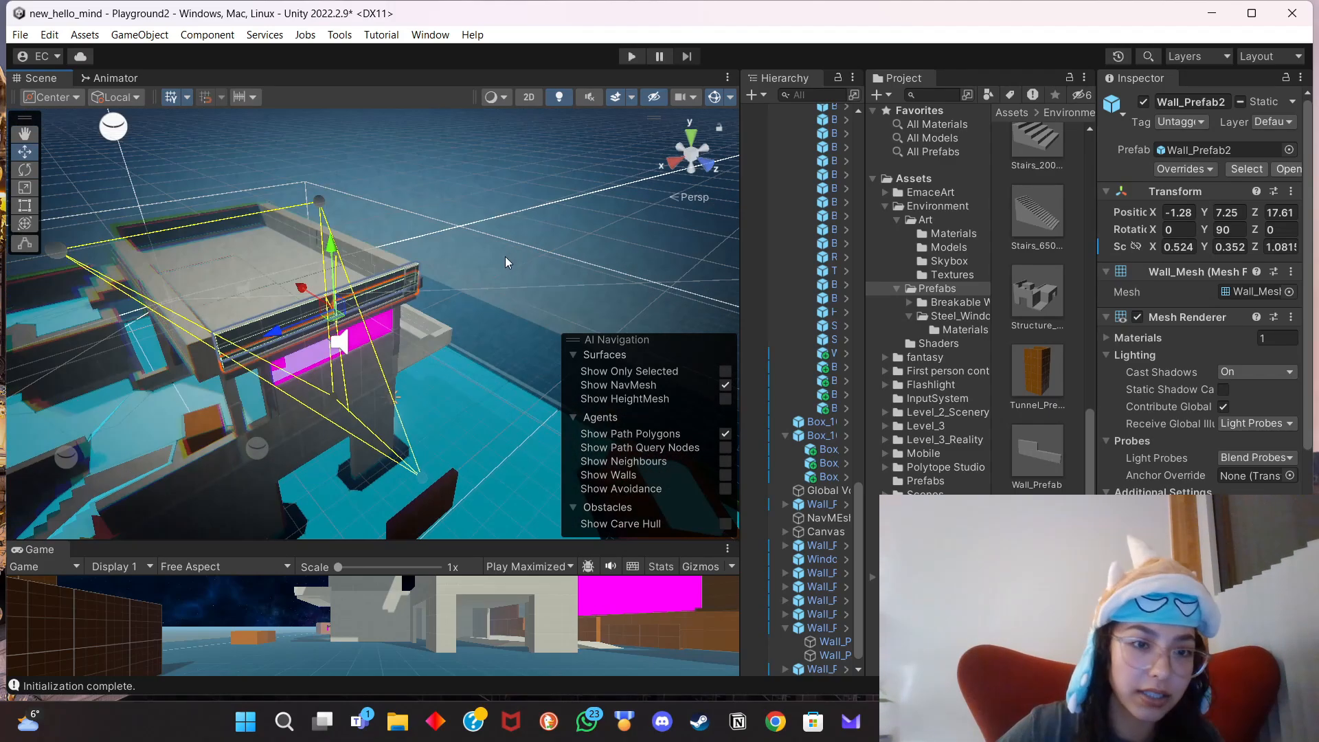
pyautogui.click(532, 244)
# Shorten the side wall's second section to a Z scale of about 0.959 and place it at about Z 0.03, flush with the new end wall.
pyautogui.click(417, 283)
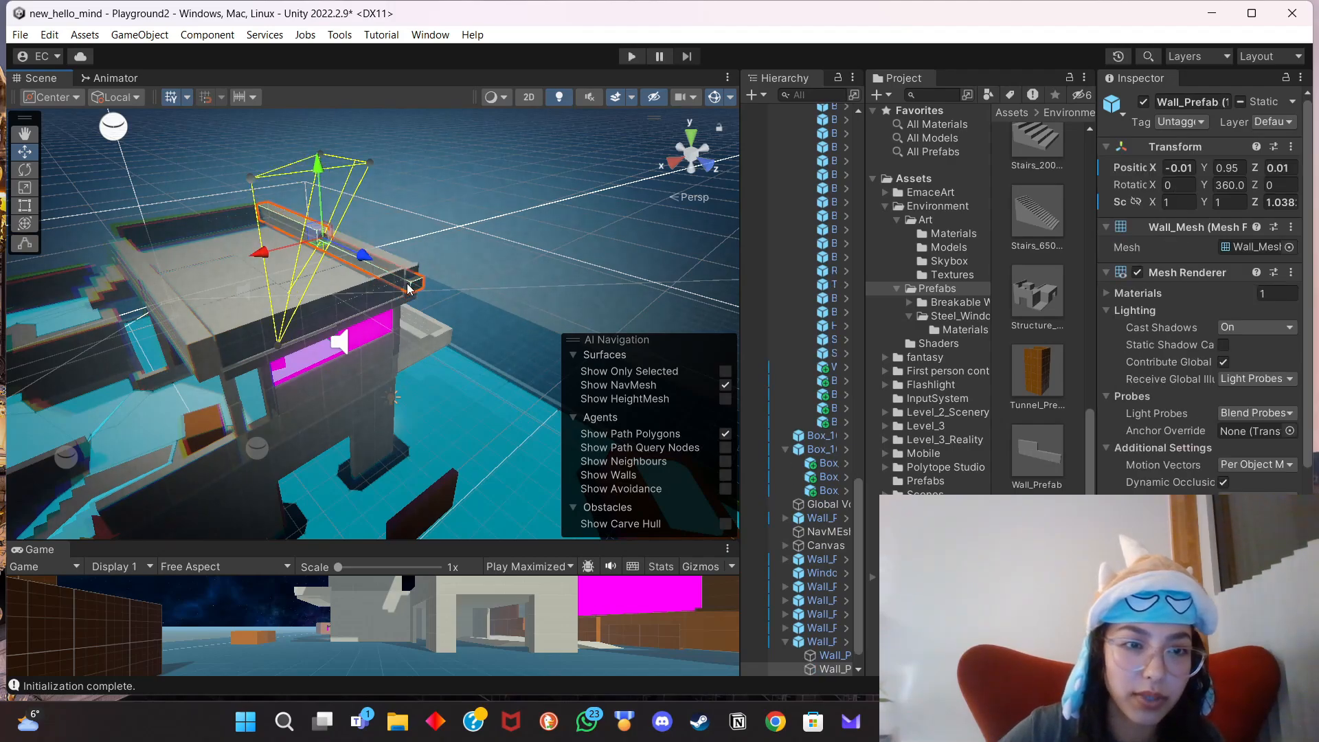
pyautogui.moveTo(357, 258); pyautogui.dragTo(368, 261)
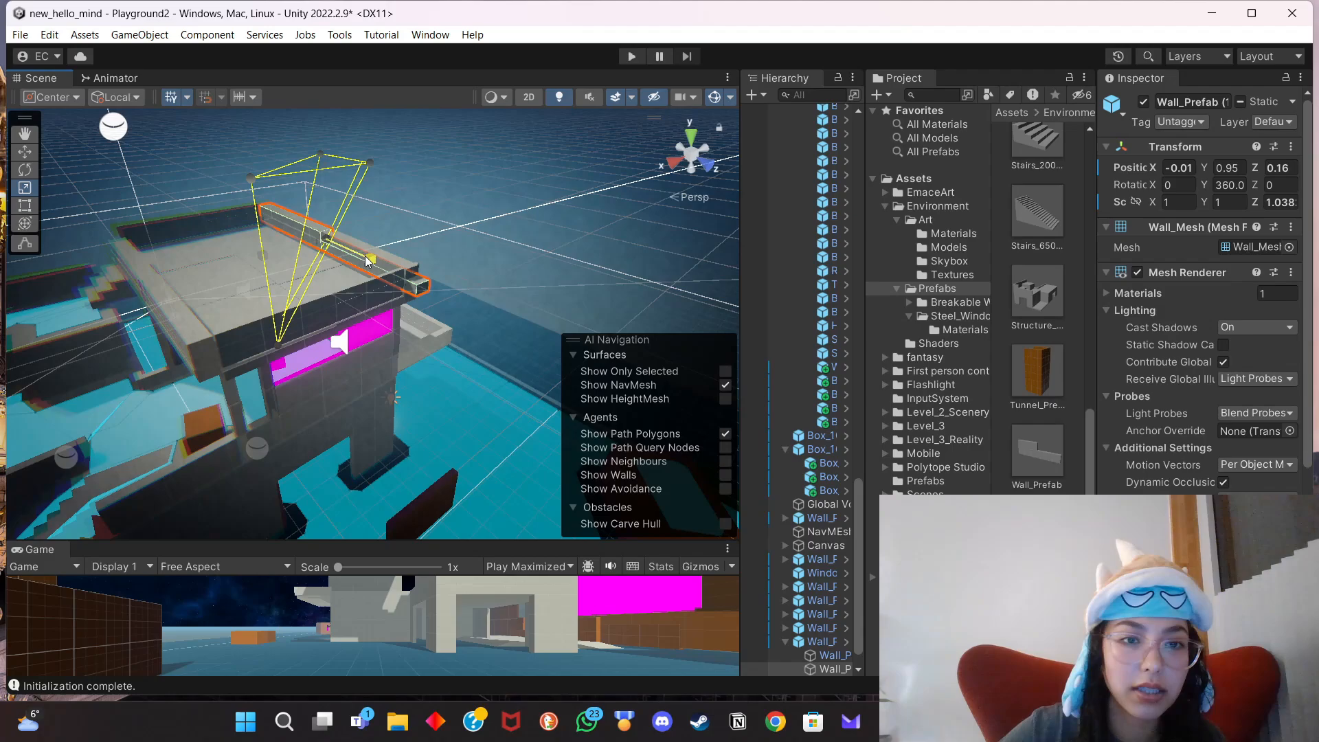
pyautogui.moveTo(366, 258); pyautogui.dragTo(368, 259)
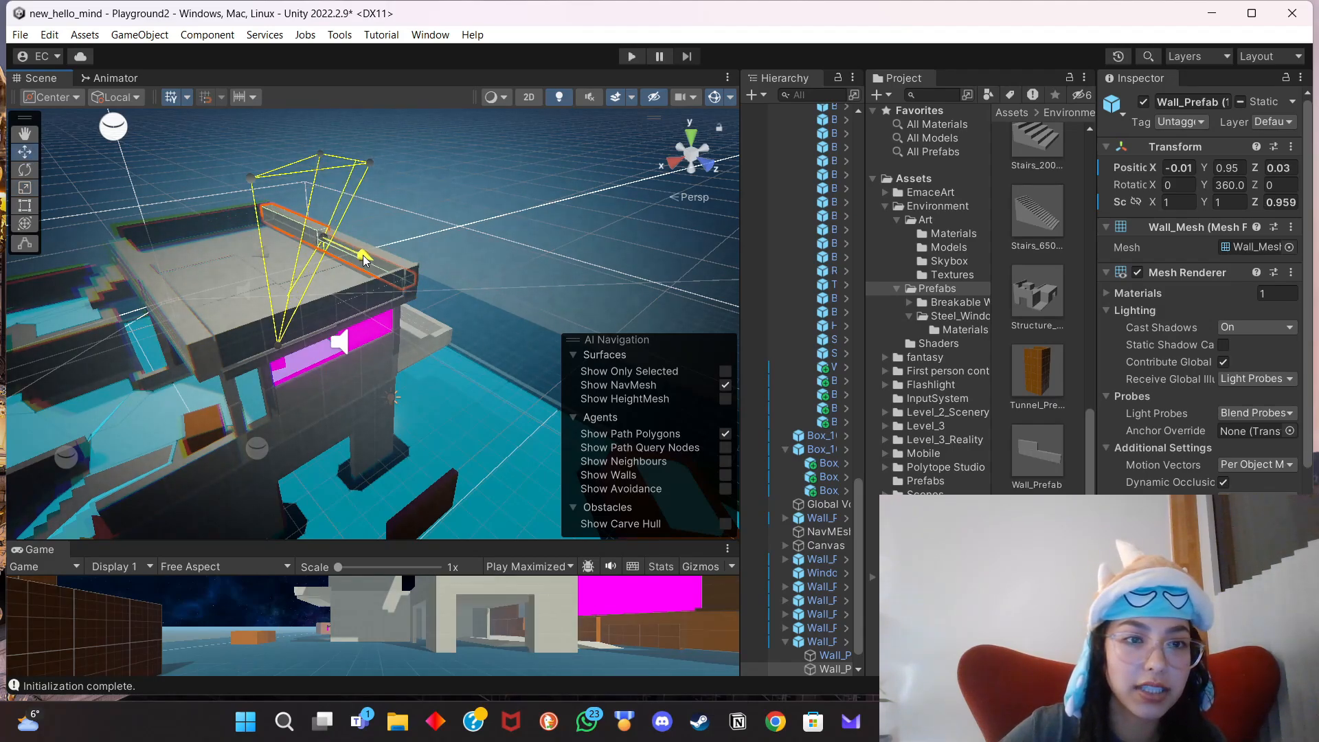
pyautogui.click(443, 224)
# Run the level in play mode and walk through the room beneath the slab to check it.
pyautogui.moveTo(409, 287); pyautogui.dragTo(478, 299, button='middle')
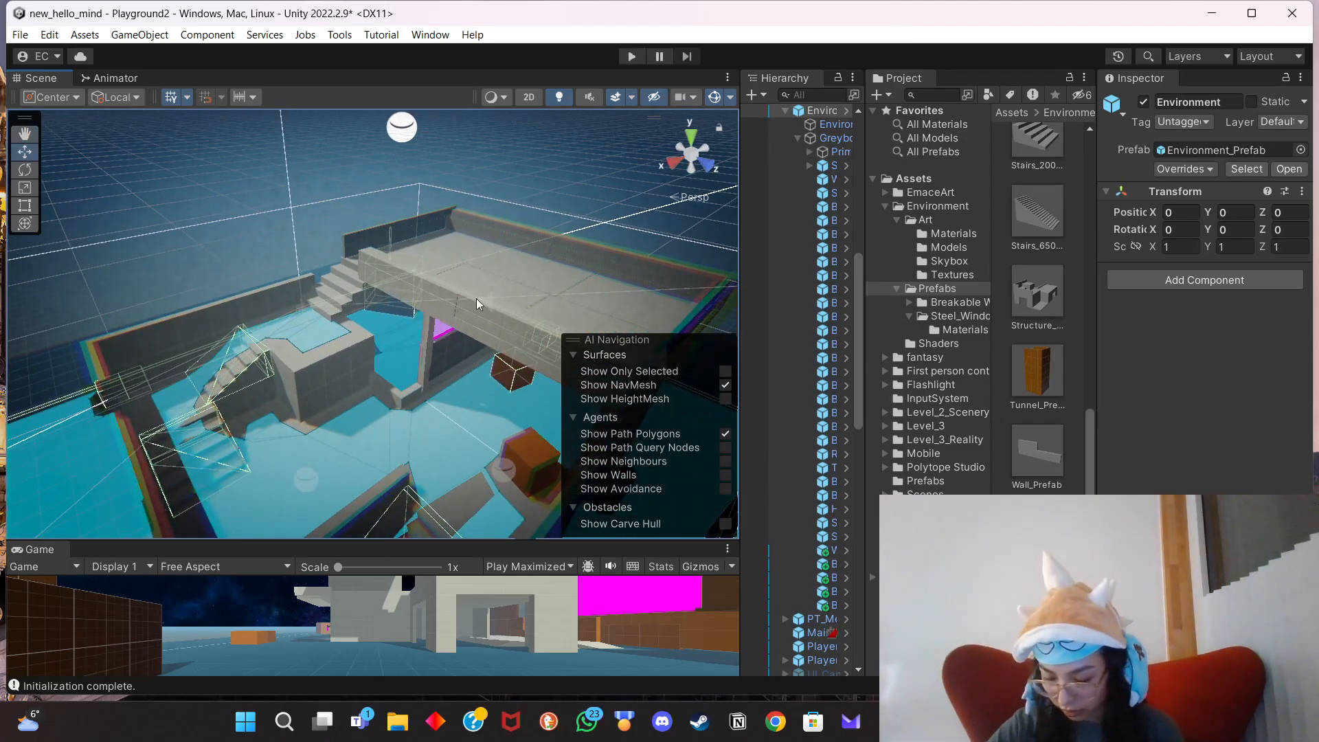
pyautogui.click(632, 56)
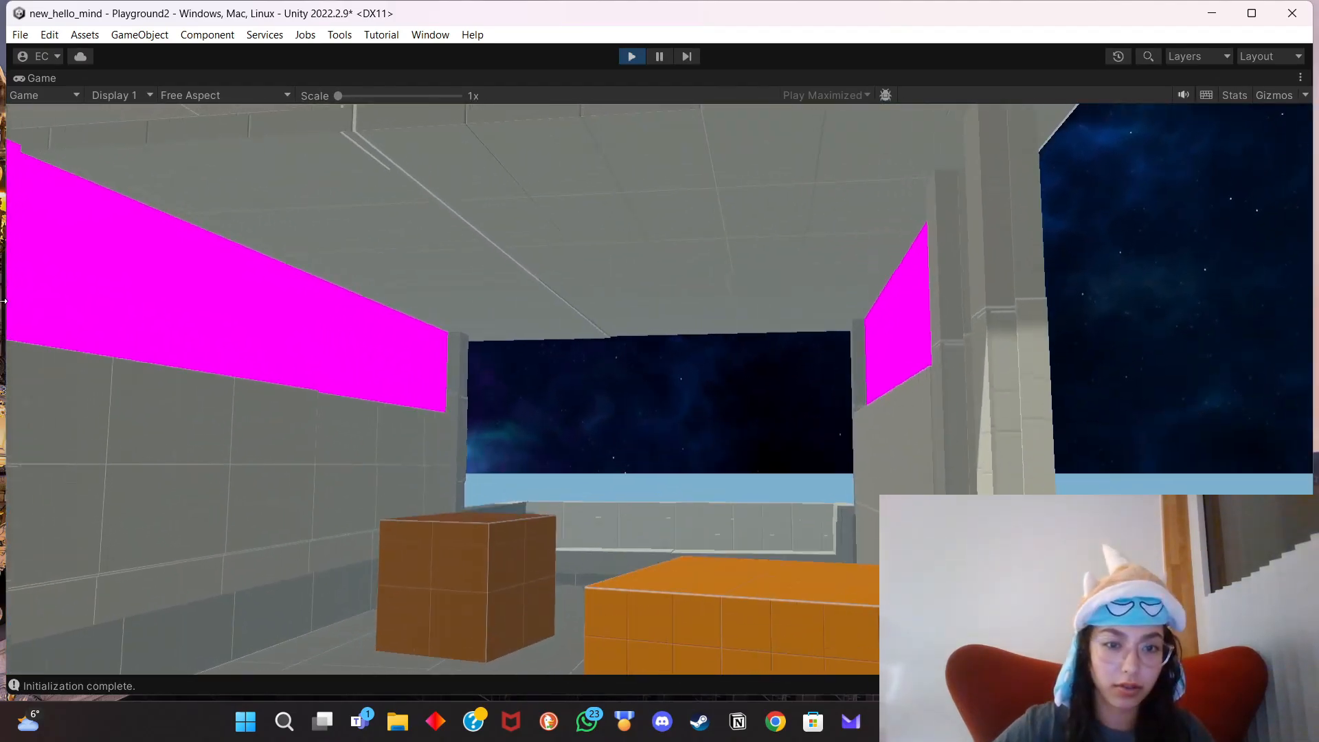
pyautogui.press('w')
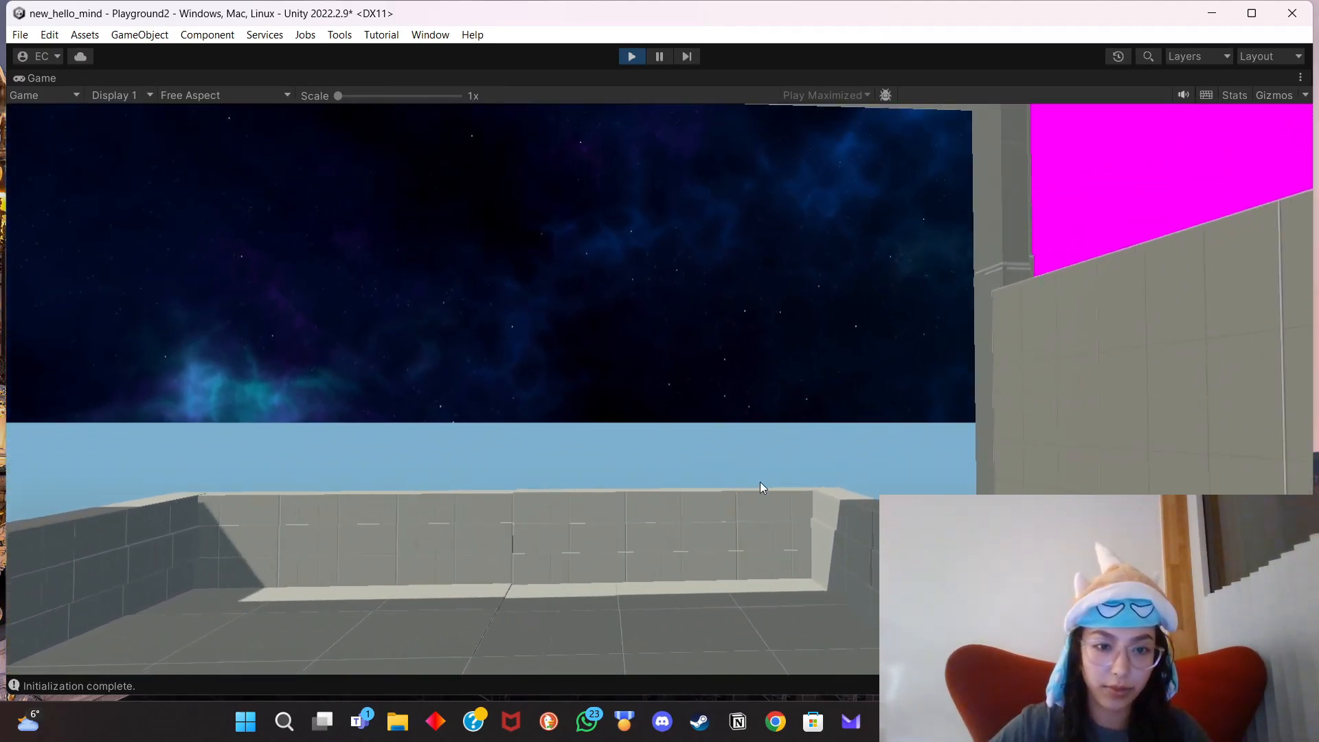
pyautogui.press('w')
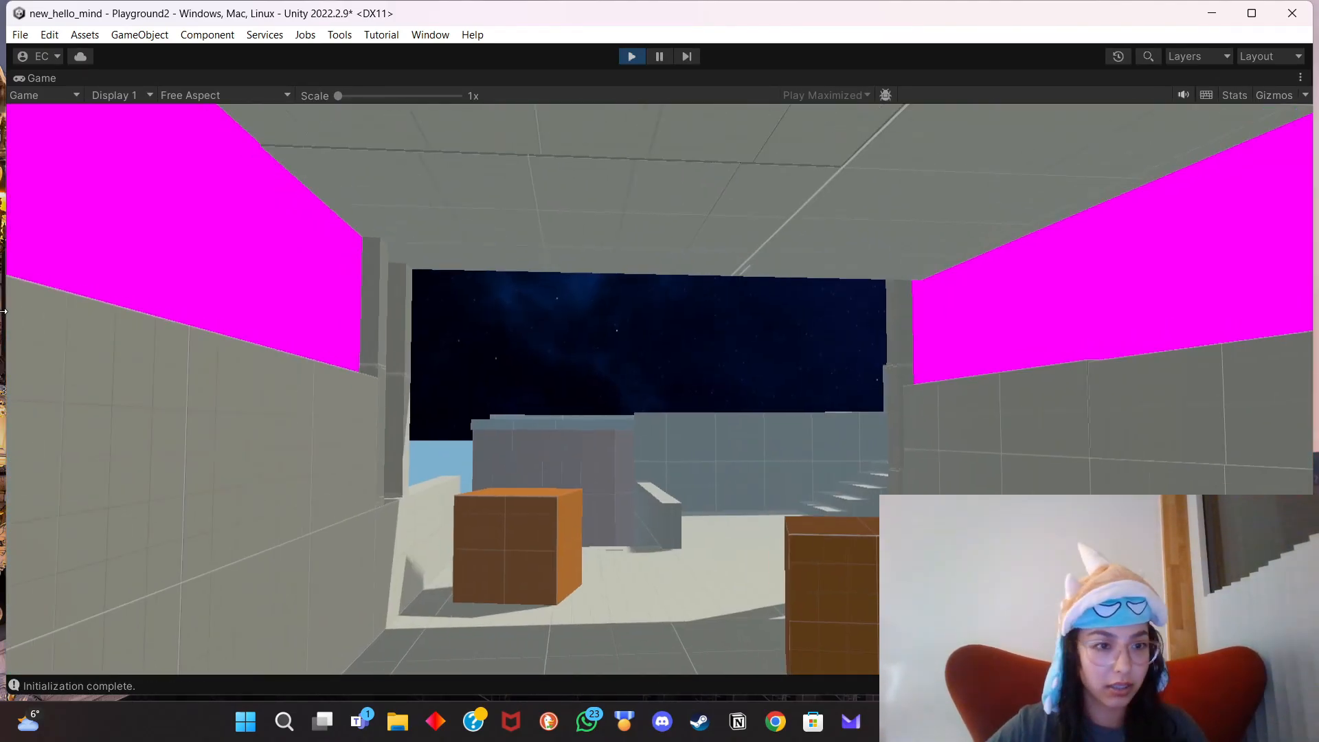
pyautogui.press('w')
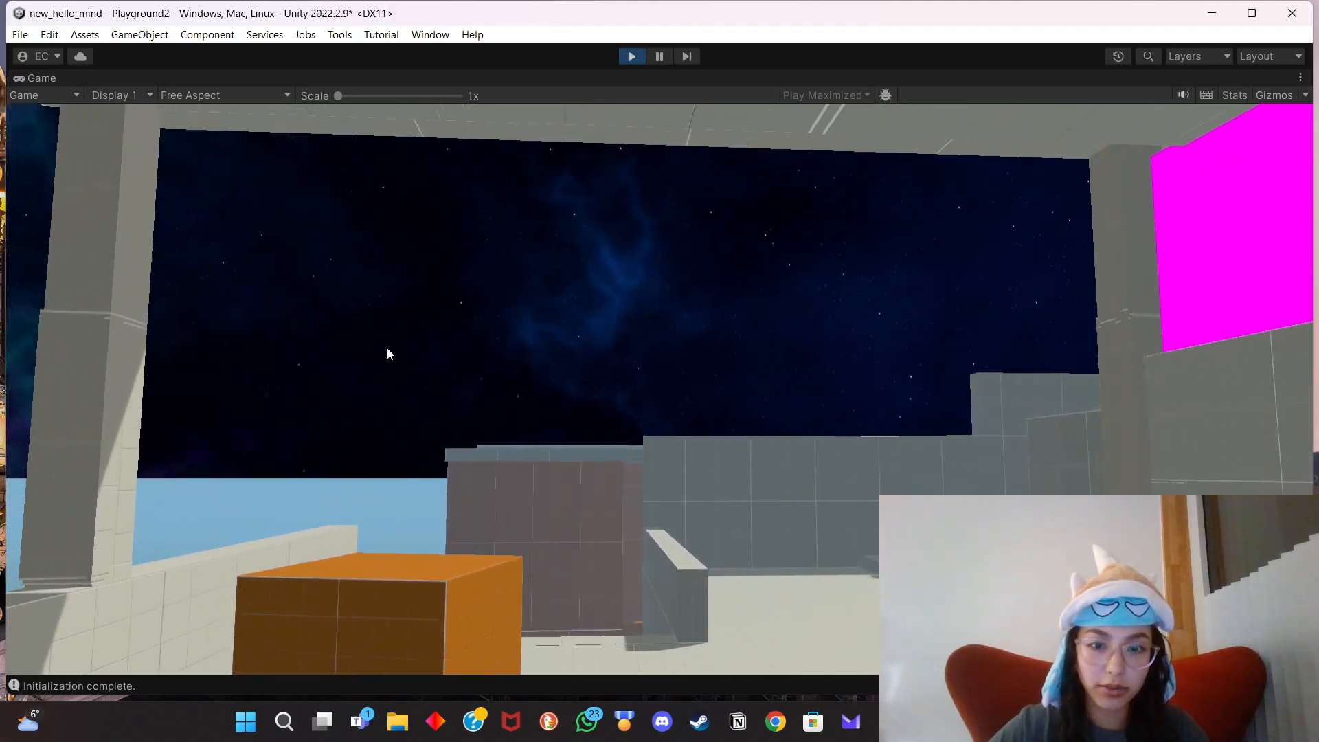
# Walk up both flights of stairs onto the raised slab to check its surrounding walls from the player's view.
pyautogui.press('w')
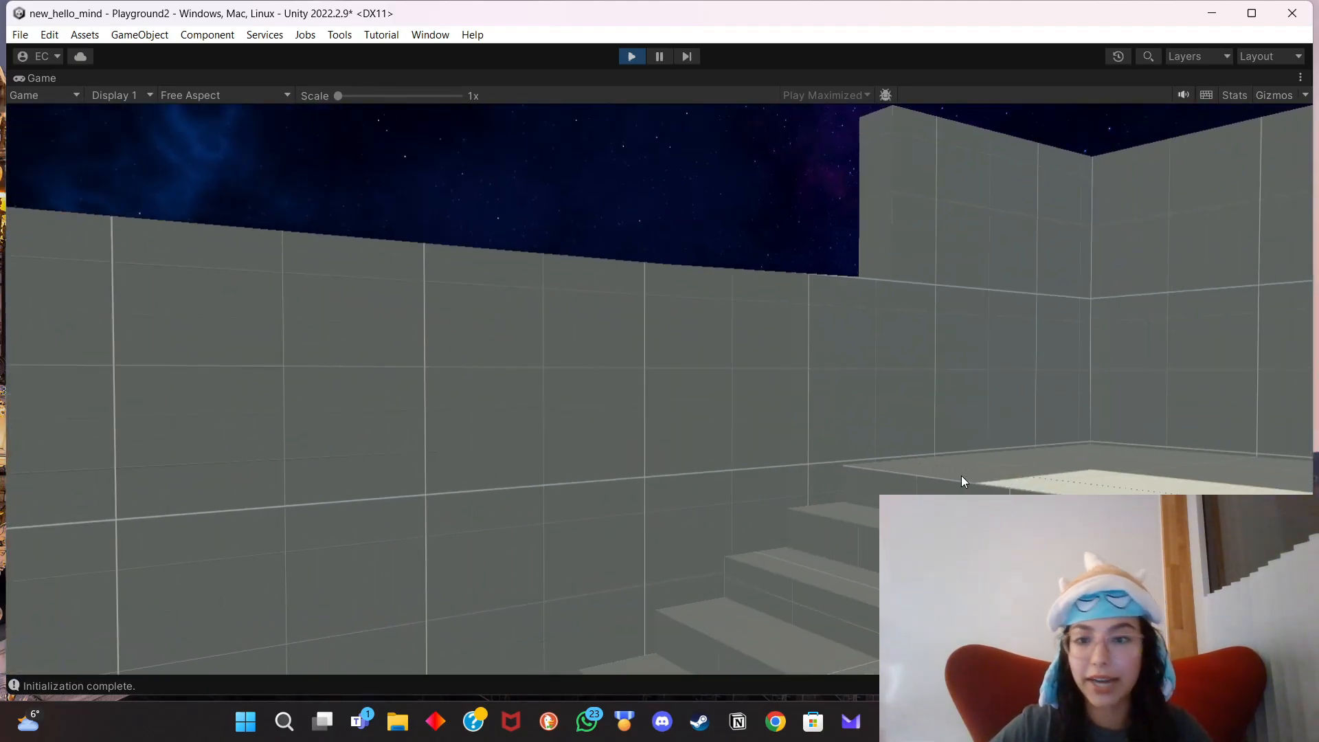
pyautogui.press('w')
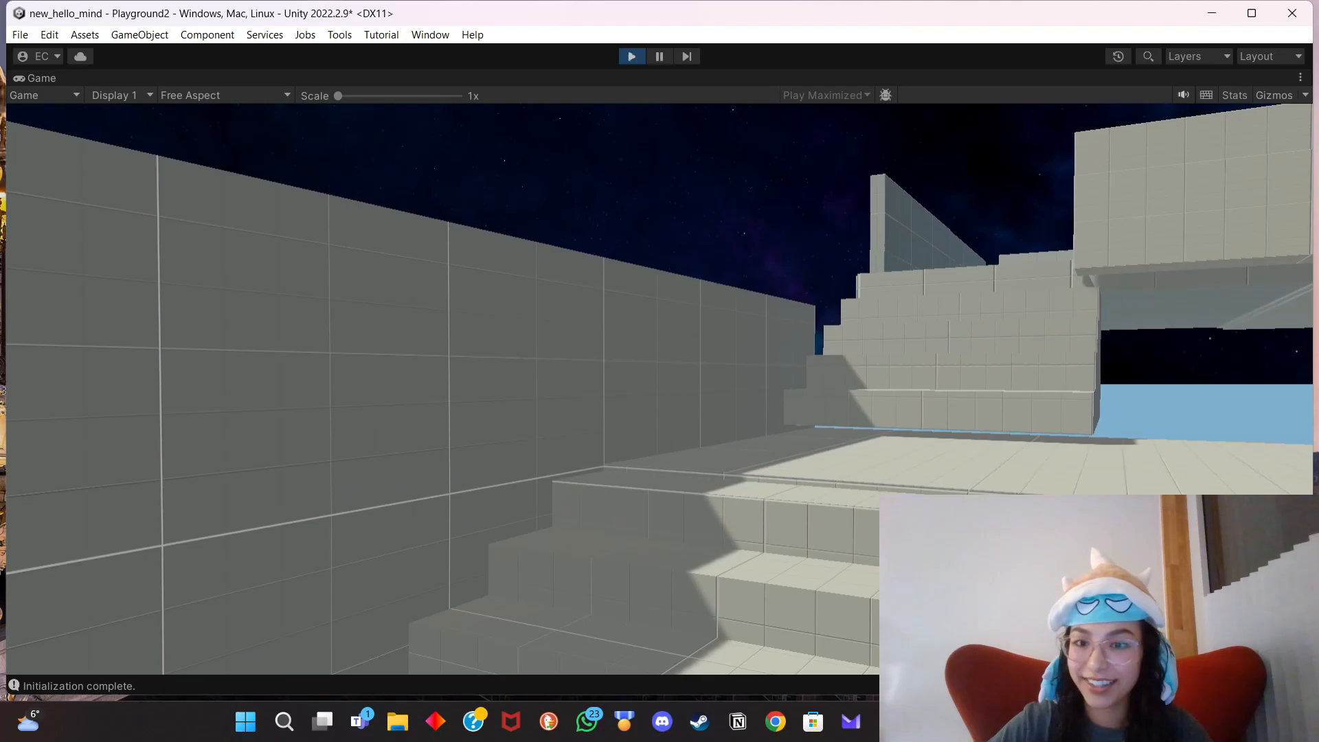
pyautogui.press('w')
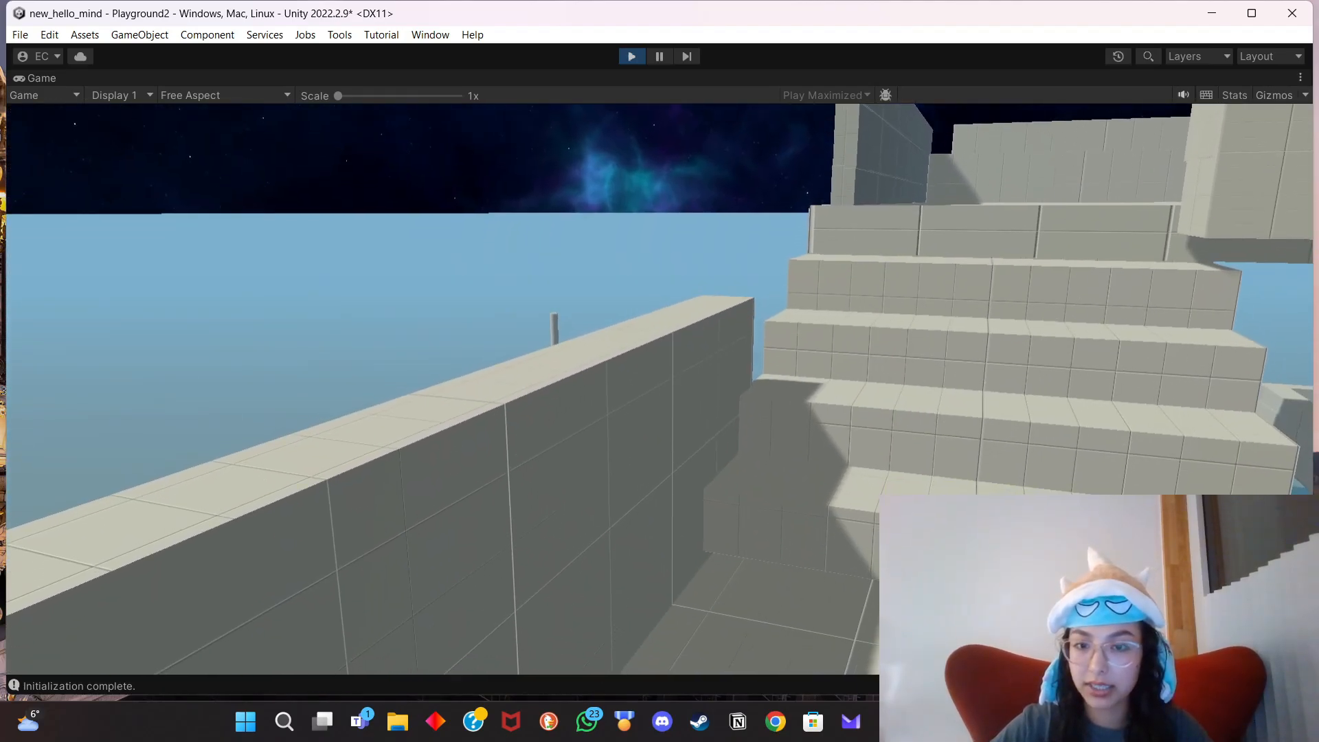
pyautogui.press('s')
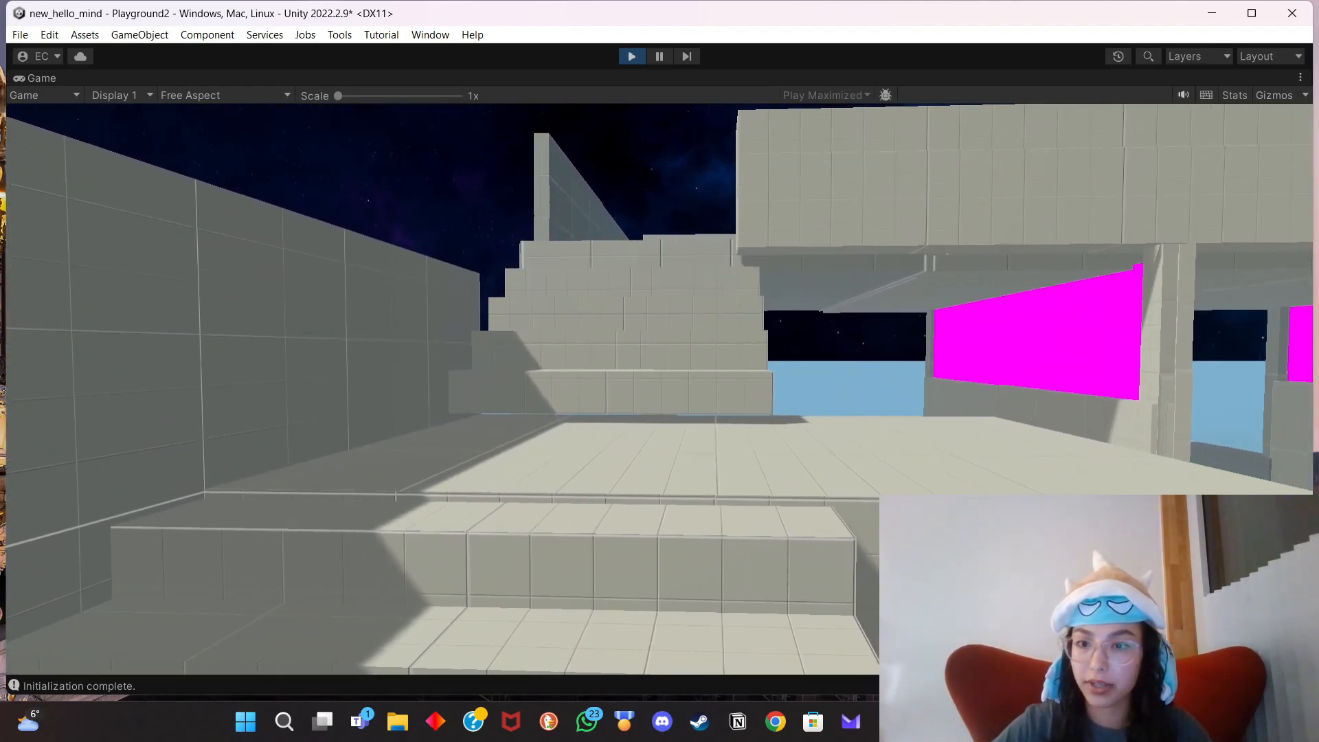
pyautogui.press('w')
pyautogui.press('space')
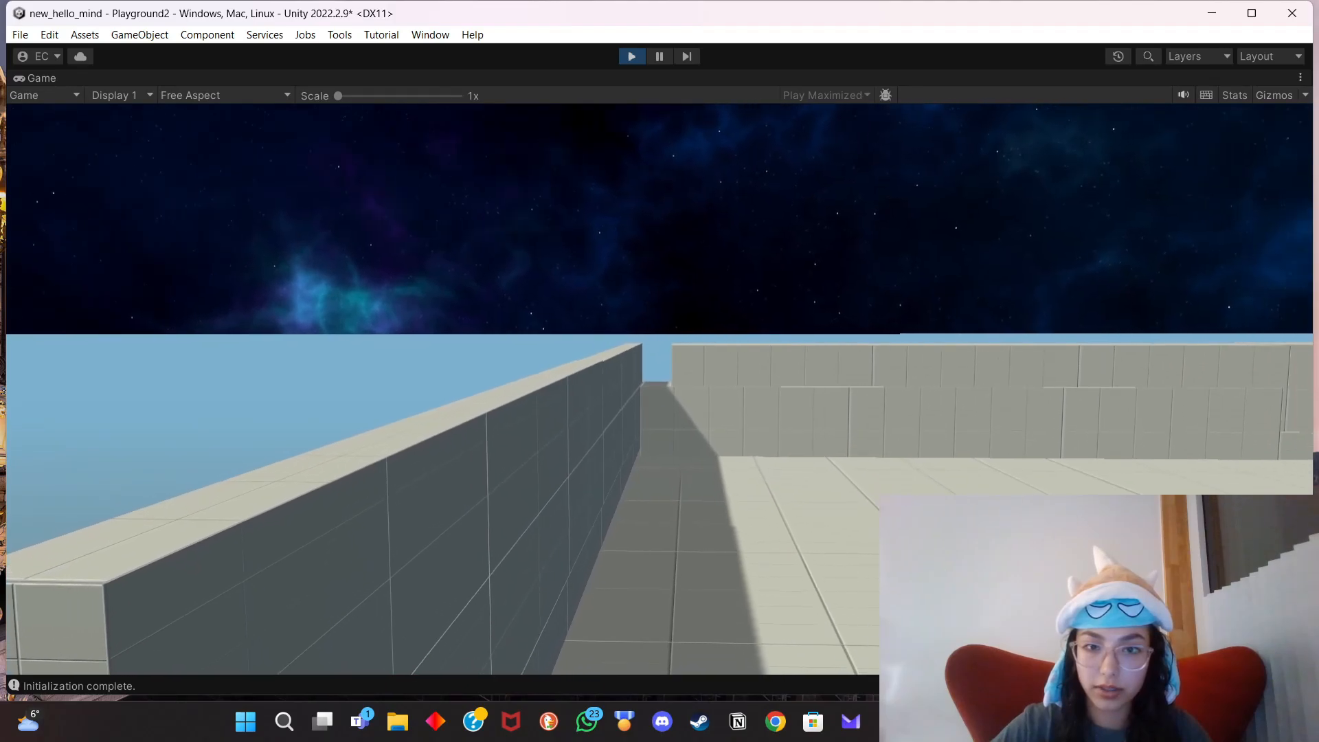
# Walk and jump along the raised slab's low walls to test whether the player can get over them.
pyautogui.press('w')
pyautogui.press('space')
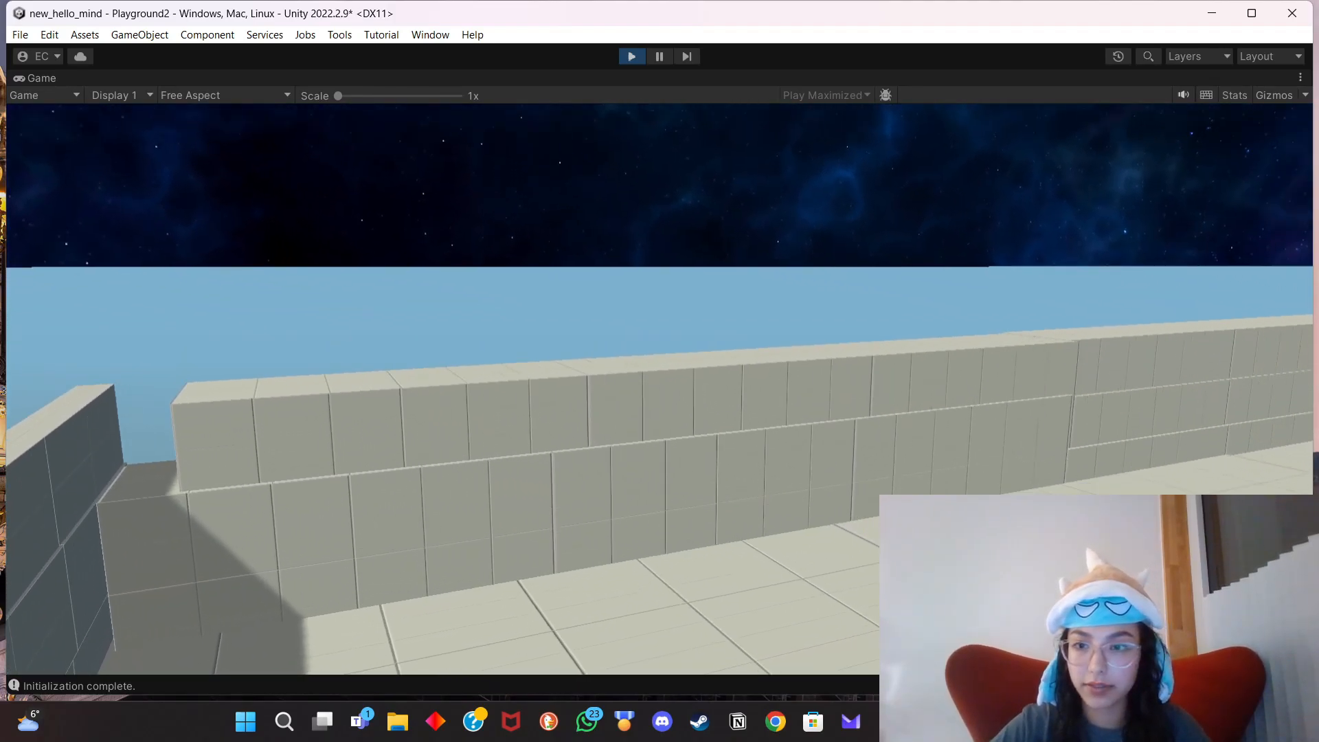
pyautogui.press('w')
pyautogui.press('space')
pyautogui.press('space')
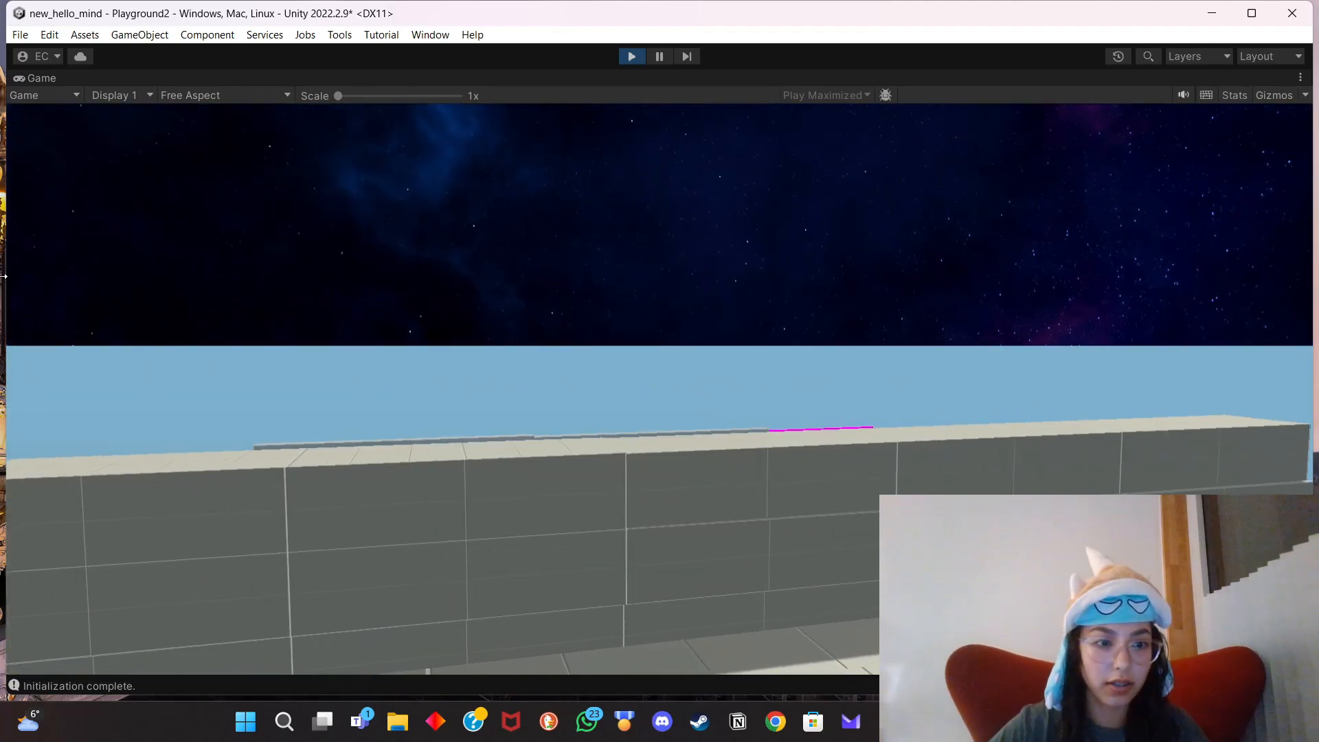
# Walk through the rest of the level past the orange blocks and out onto the blue ground, and end play mode.
pyautogui.press('Escape')
pyautogui.press('w')
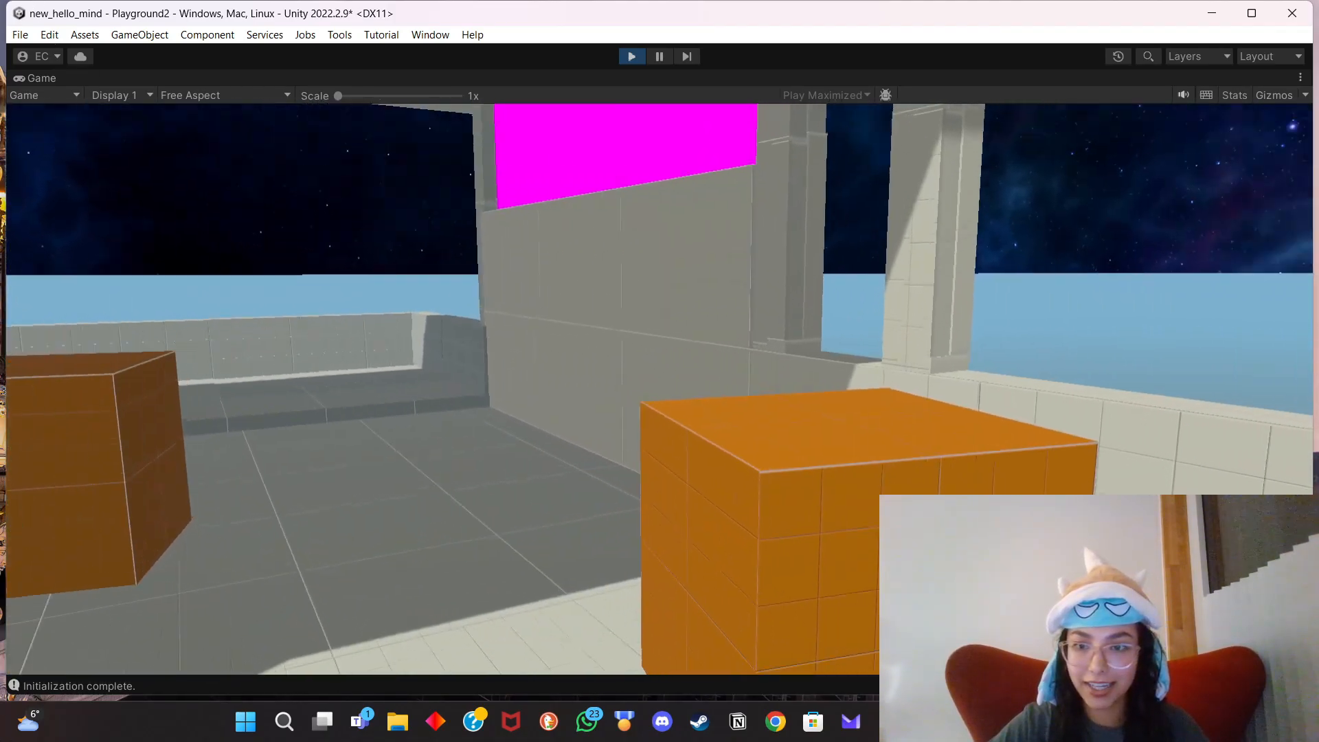
pyautogui.press('w')
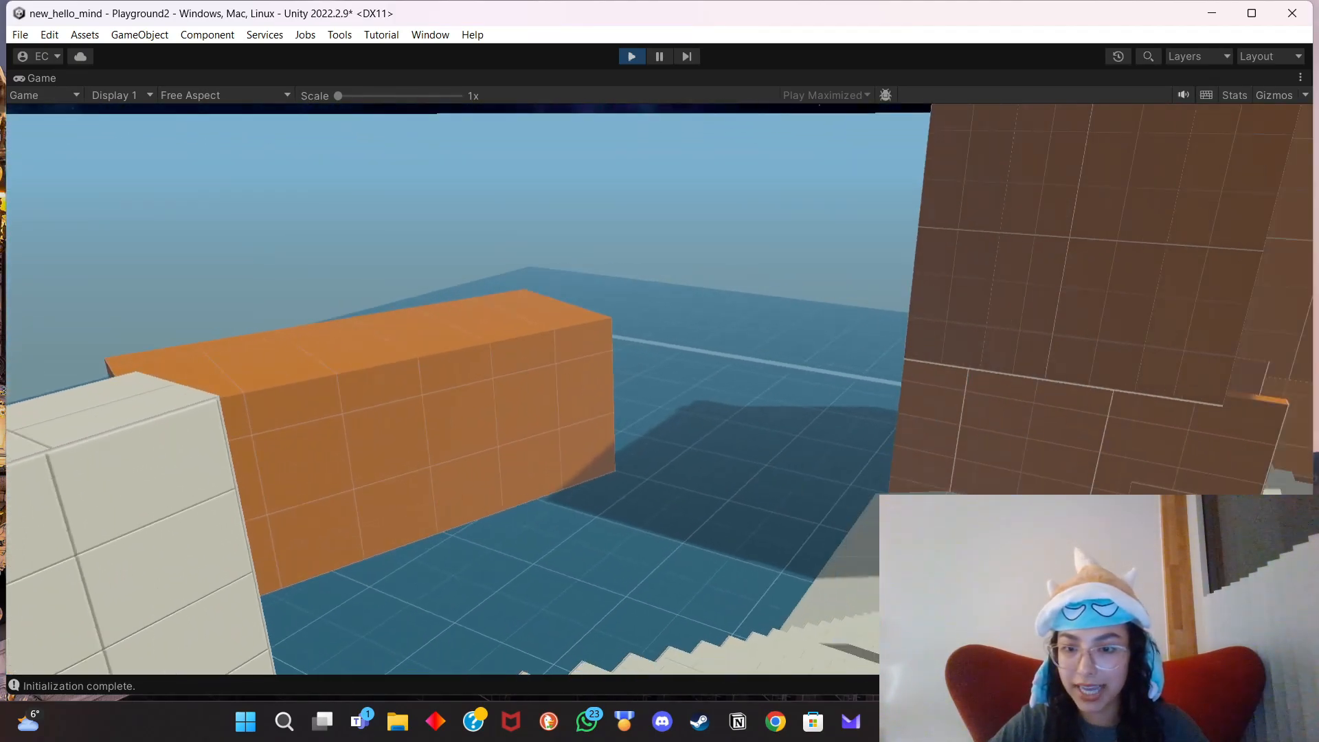
pyautogui.press('w')
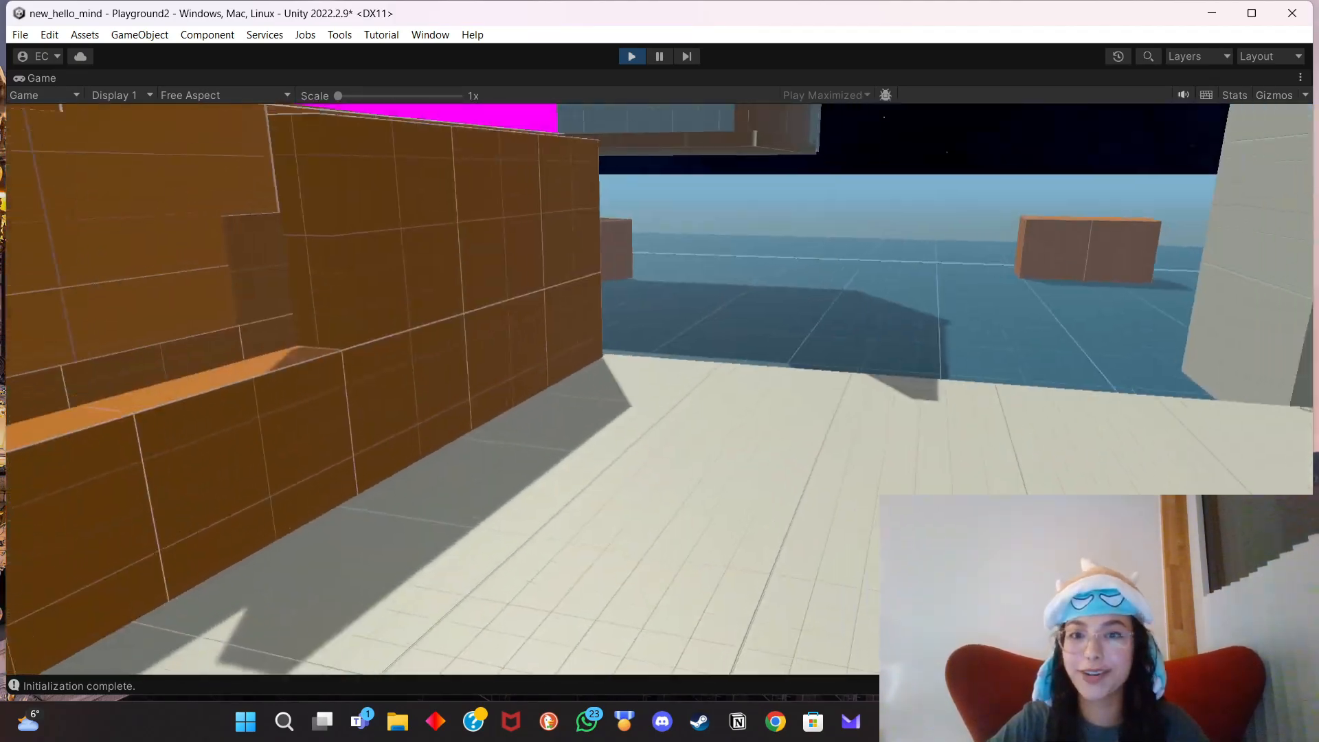
pyautogui.press('w')
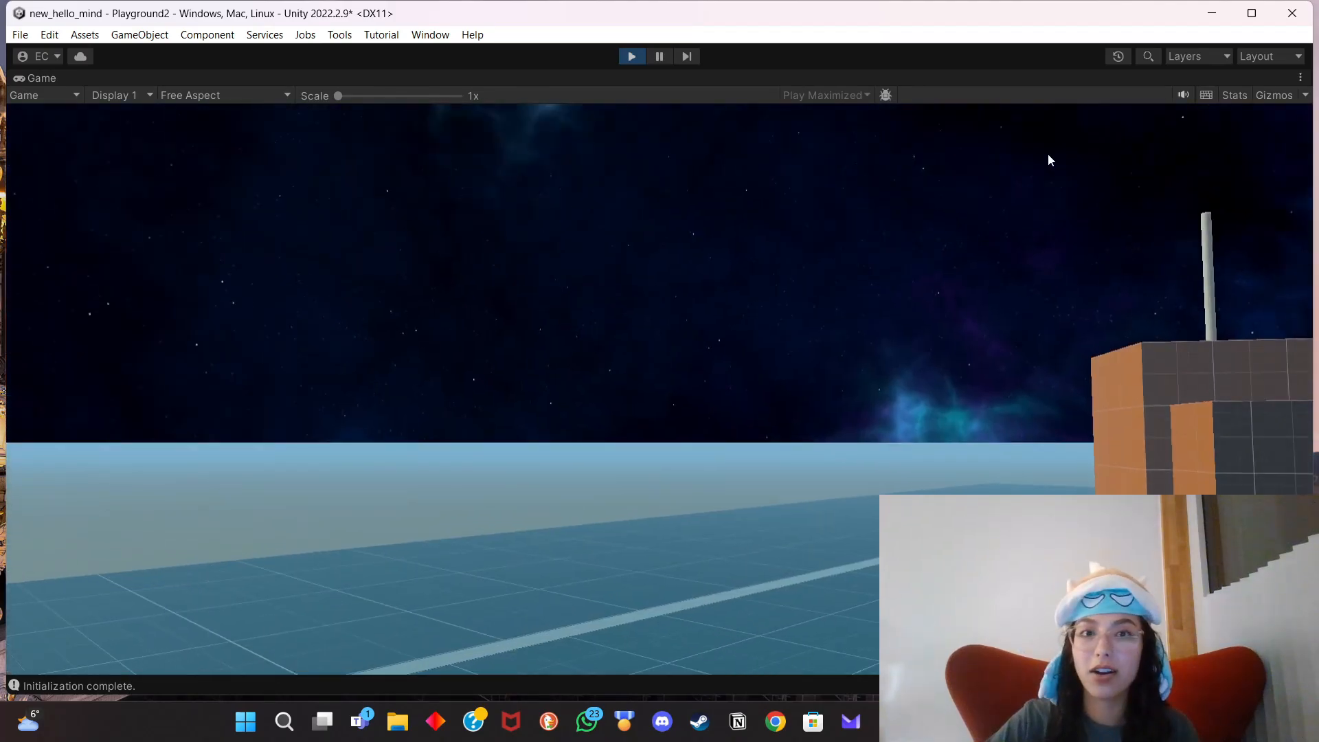
pyautogui.click(630, 56)
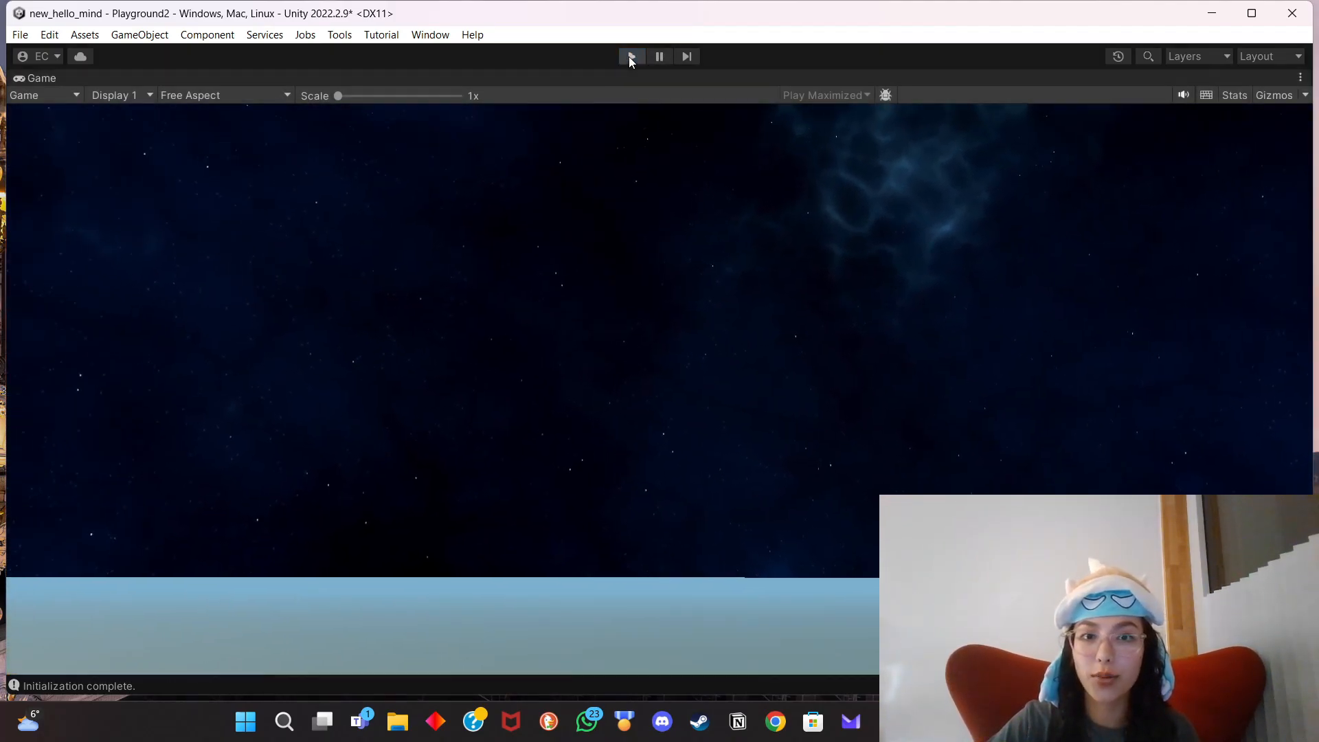